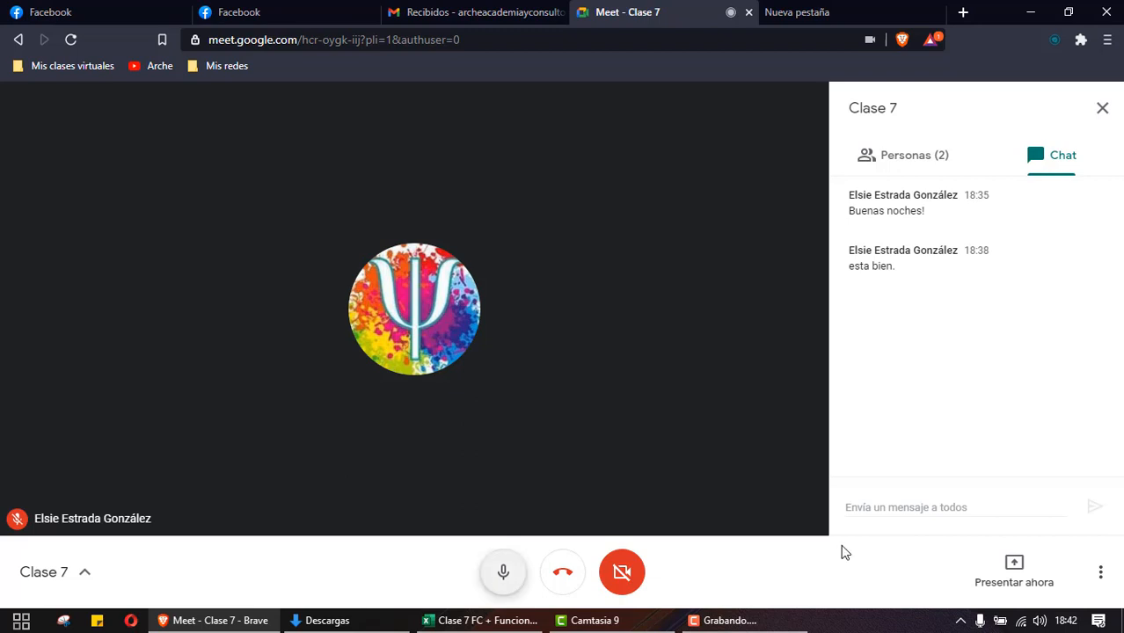
Present the entire screen to the Clase 7 Meet call and close the two Facebook tabs
{"action": "left_click", "coordinate": [1016, 572]}
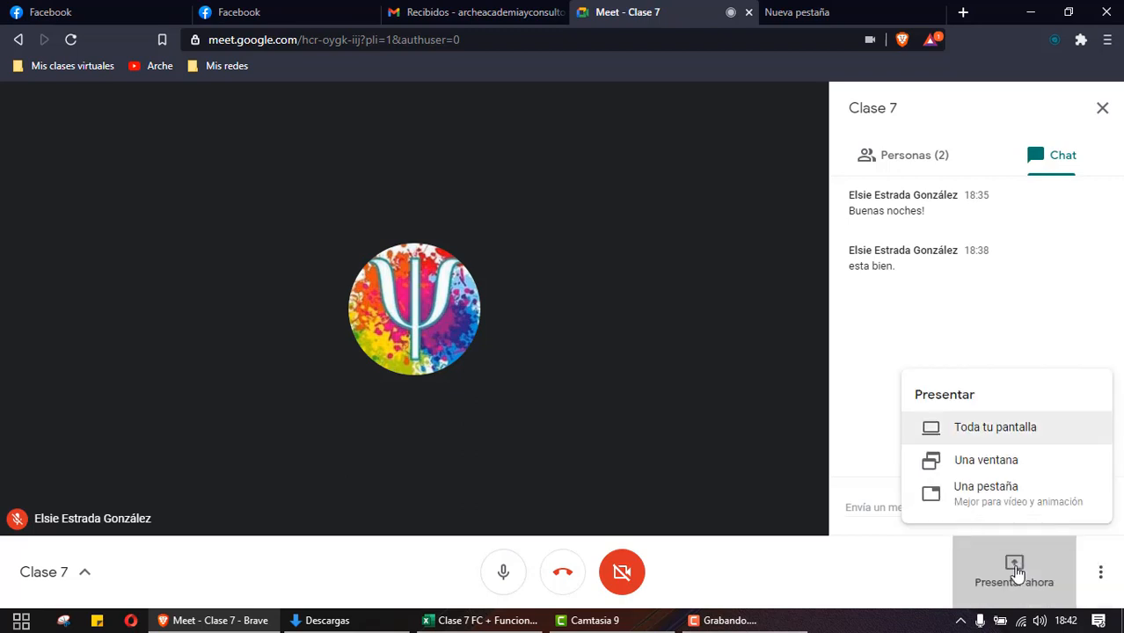
{"action": "left_click", "coordinate": [978, 433]}
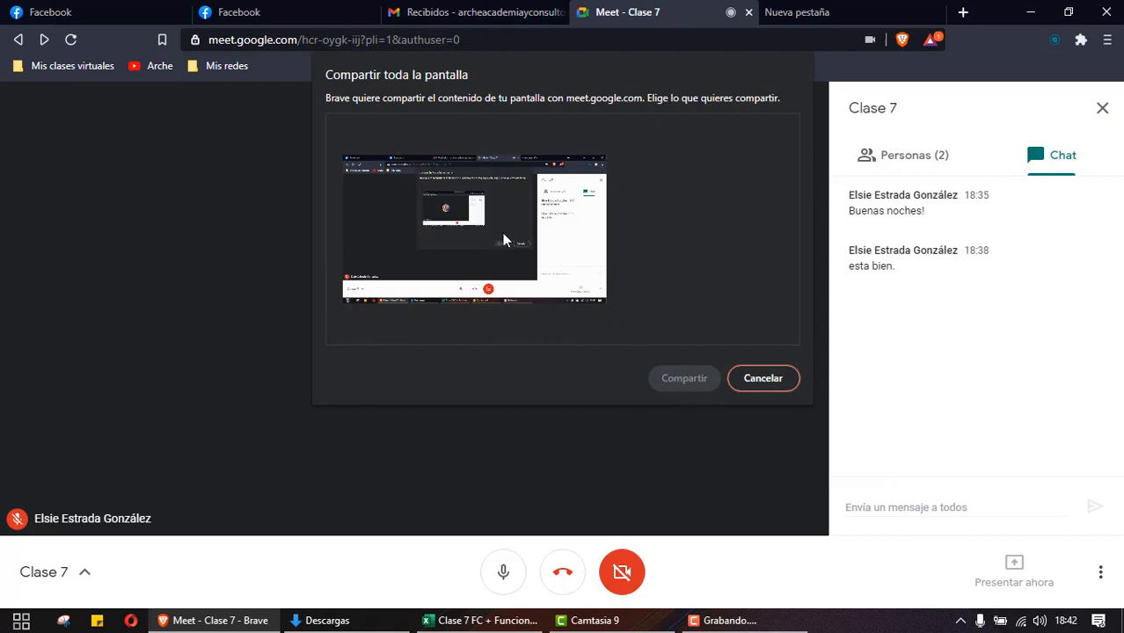
{"action": "left_click", "coordinate": [502, 233]}
{"action": "left_click", "coordinate": [679, 377]}
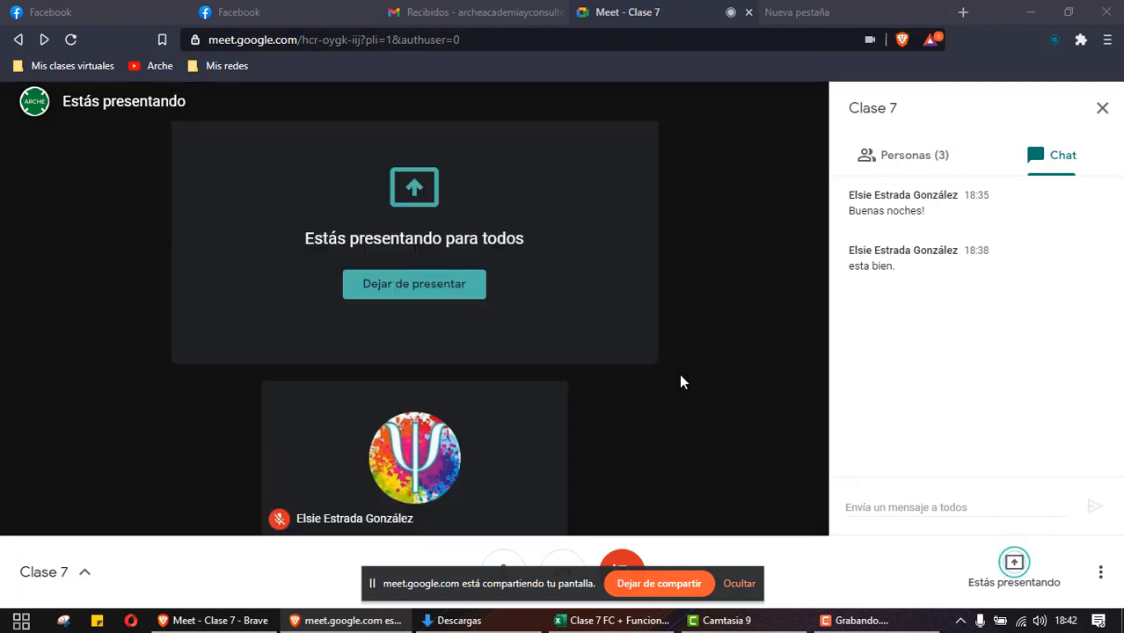
{"action": "left_click", "coordinate": [183, 13]}
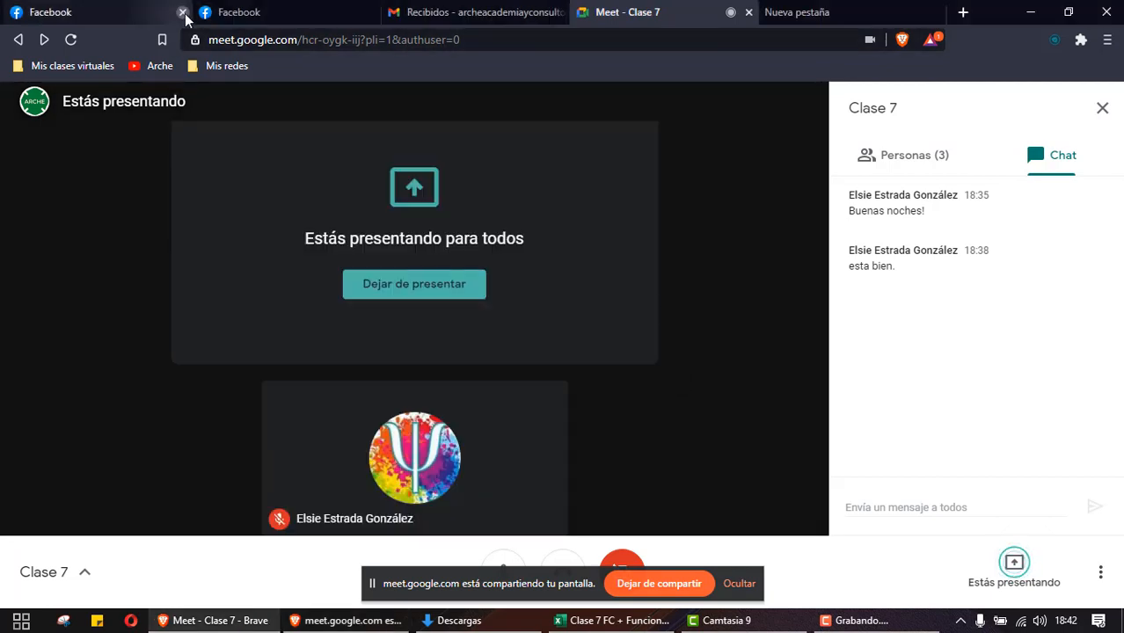
{"action": "left_click", "coordinate": [183, 12]}
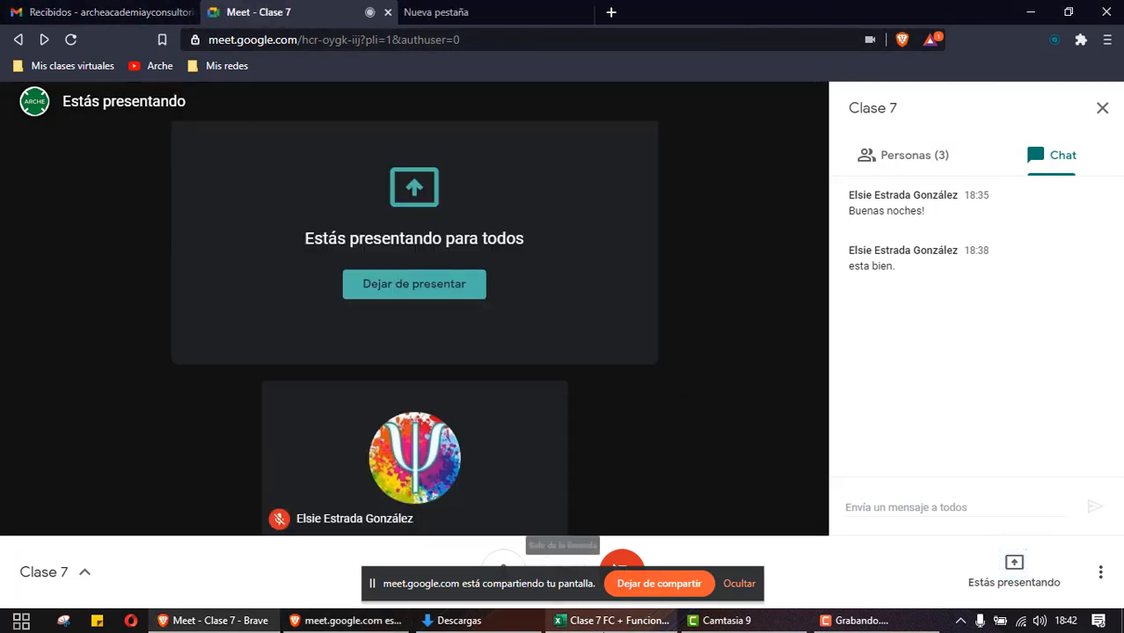
Switch to the Clase 7 FC + Funciones workbook in Excel, hide the screen-sharing notice and show the BD1 sheet
{"action": "left_click", "coordinate": [613, 621]}
{"action": "left_click", "coordinate": [731, 585]}
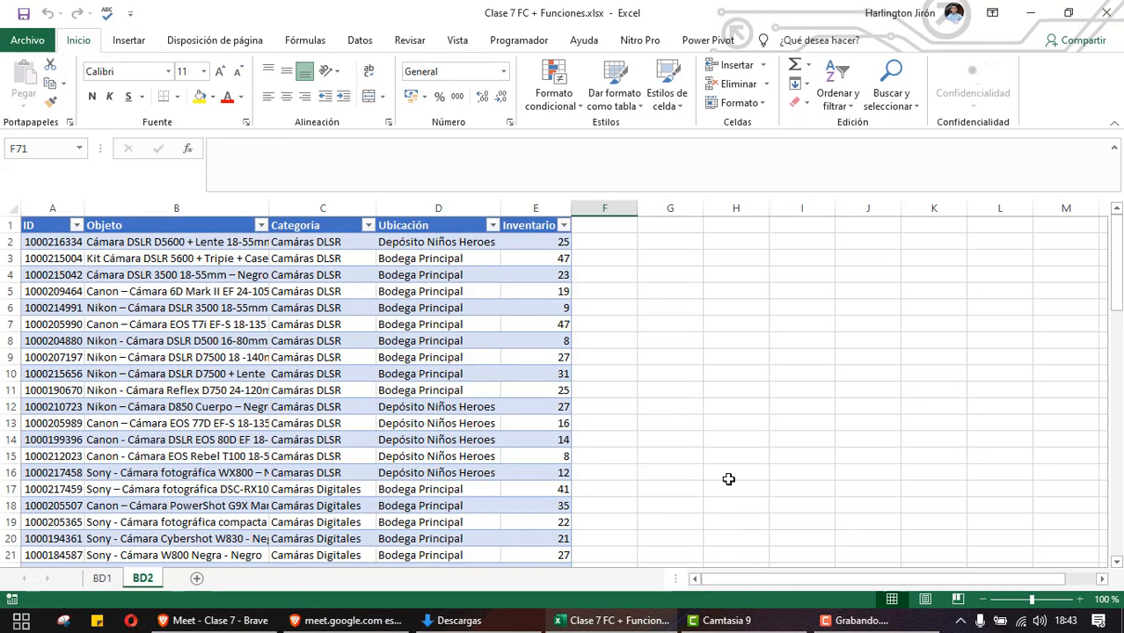
{"action": "left_click", "coordinate": [102, 578]}
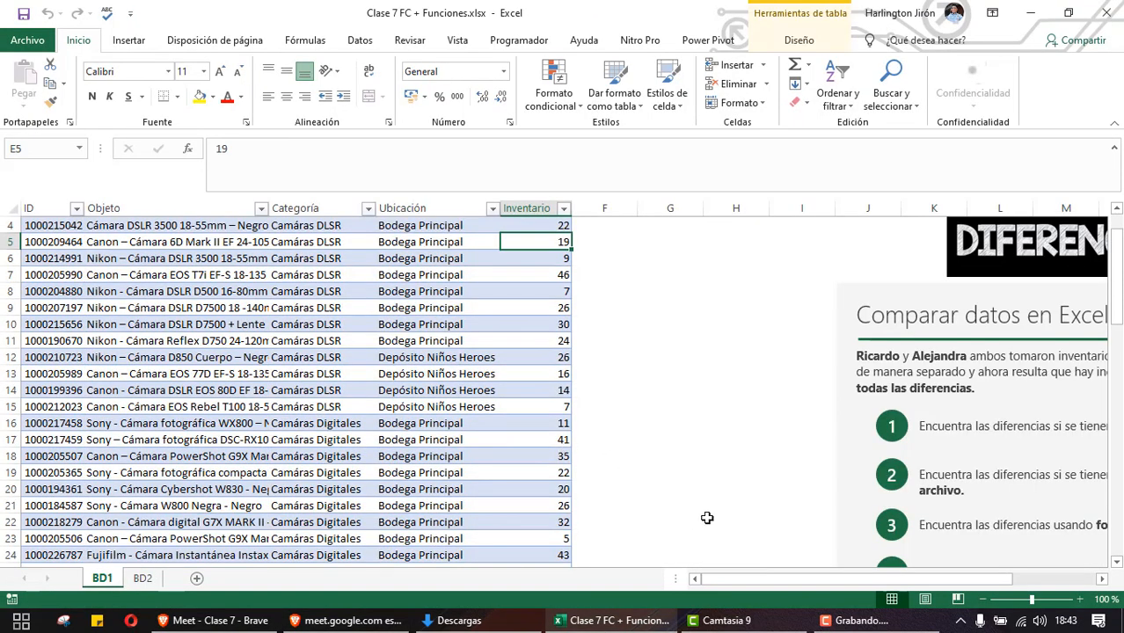
{"action": "left_click_drag", "start_coordinate": [967, 417], "coordinate": [938, 414]}
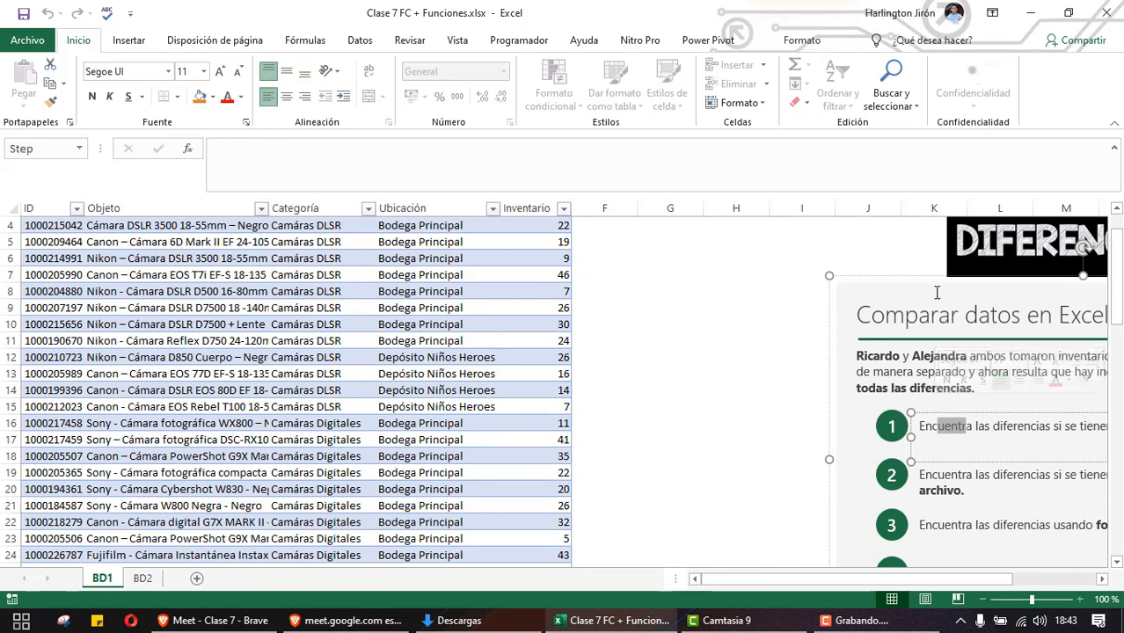
{"action": "left_click_drag", "start_coordinate": [936, 293], "coordinate": [725, 255]}
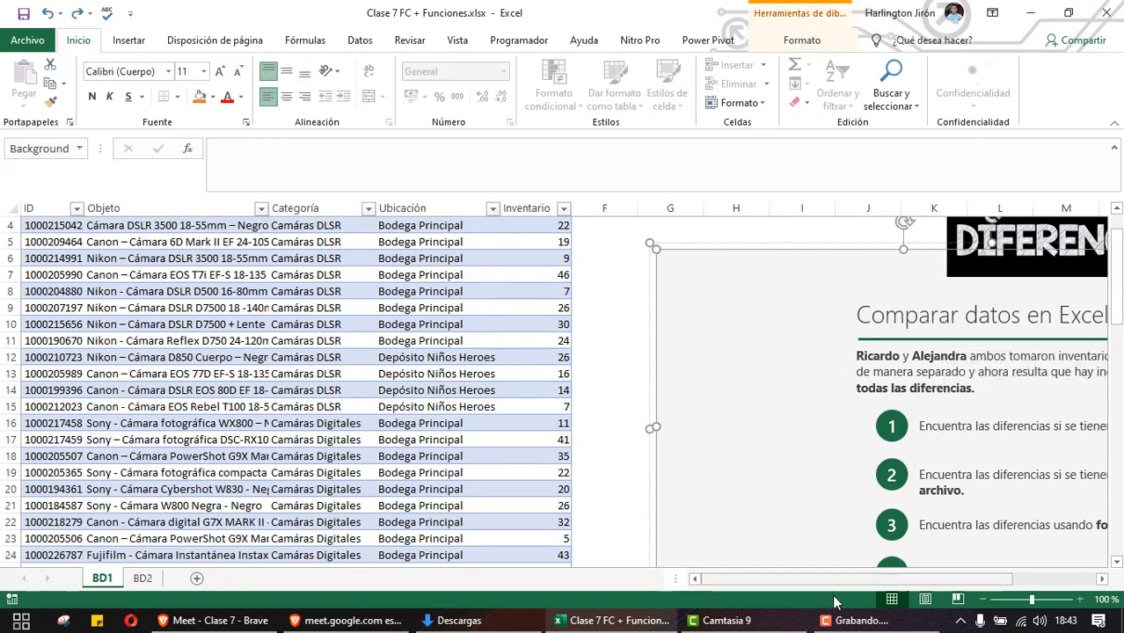
{"action": "key", "text": "ctrl+z"}
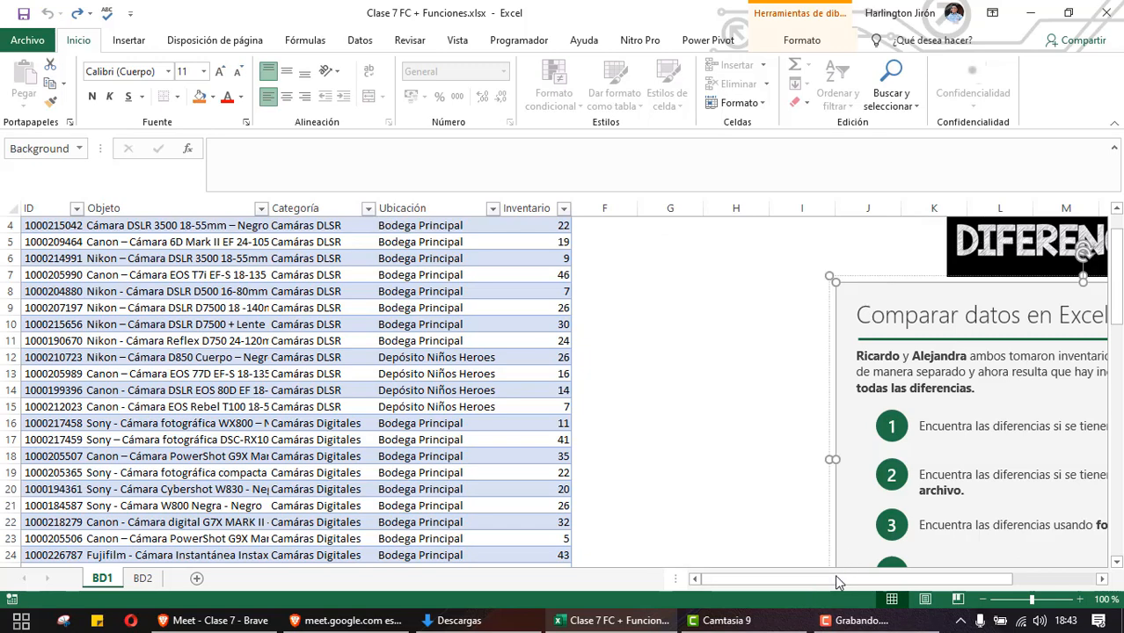
Switch to the Meet call, hide the sharing notice and check the participant list and the chat
{"action": "left_click_drag", "start_coordinate": [835, 577], "coordinate": [899, 581]}
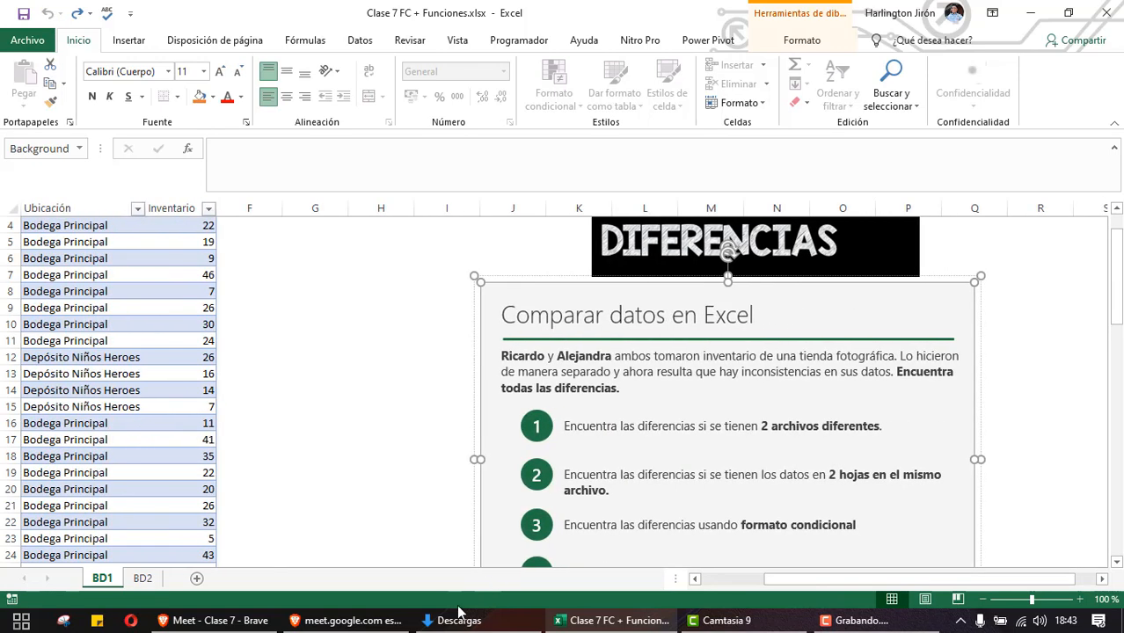
{"action": "left_click", "coordinate": [370, 621]}
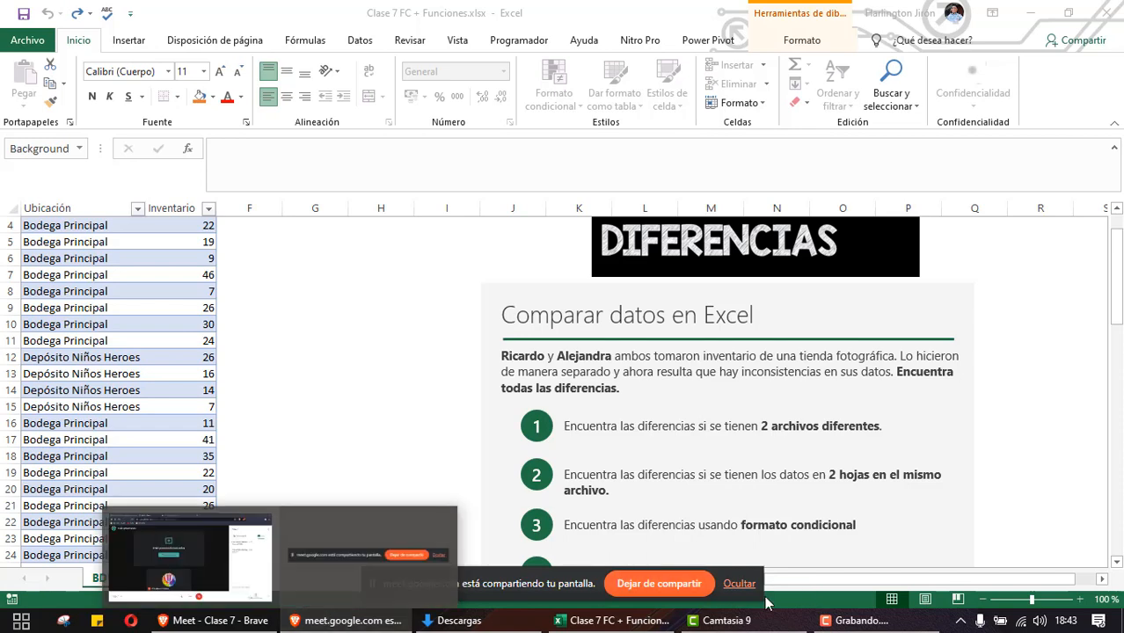
{"action": "left_click", "coordinate": [739, 584]}
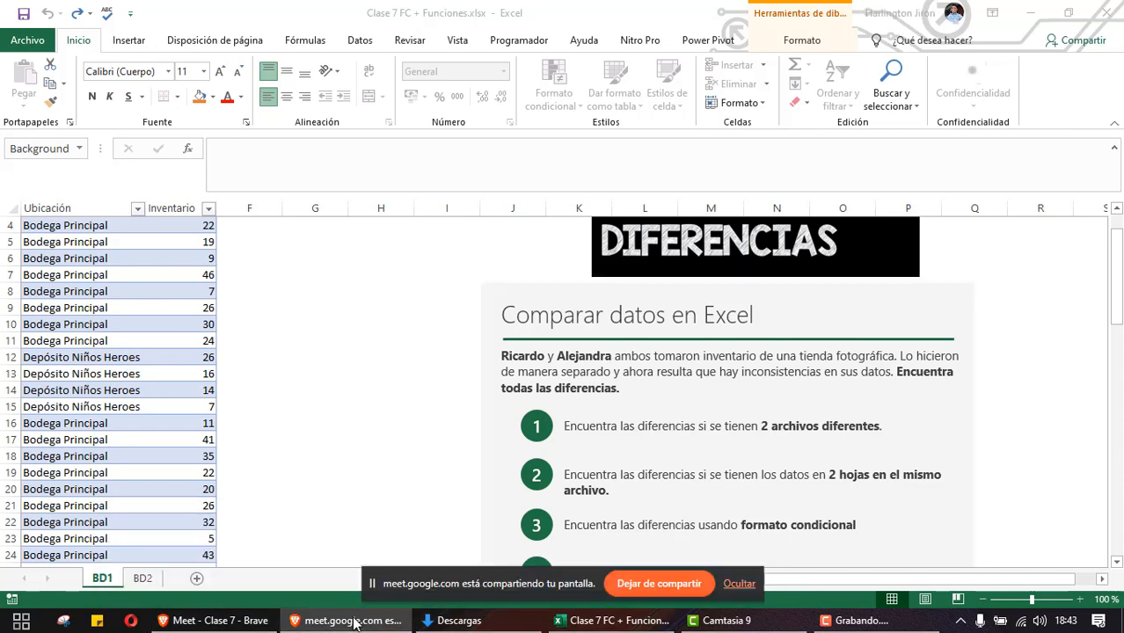
{"action": "left_click", "coordinate": [239, 622]}
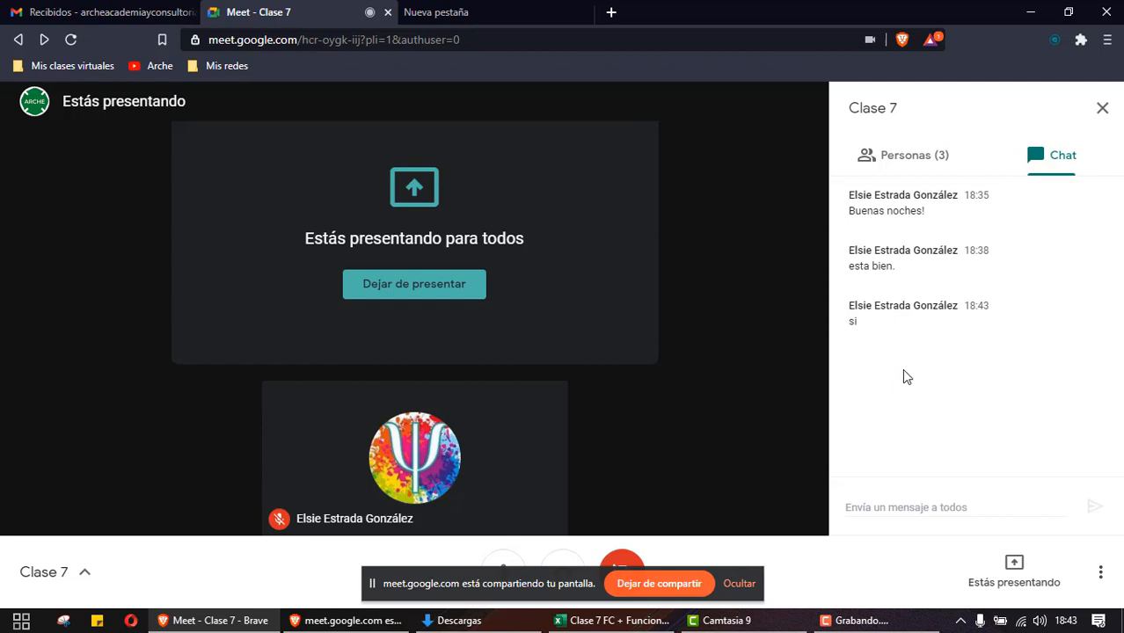
{"action": "left_click", "coordinate": [739, 586]}
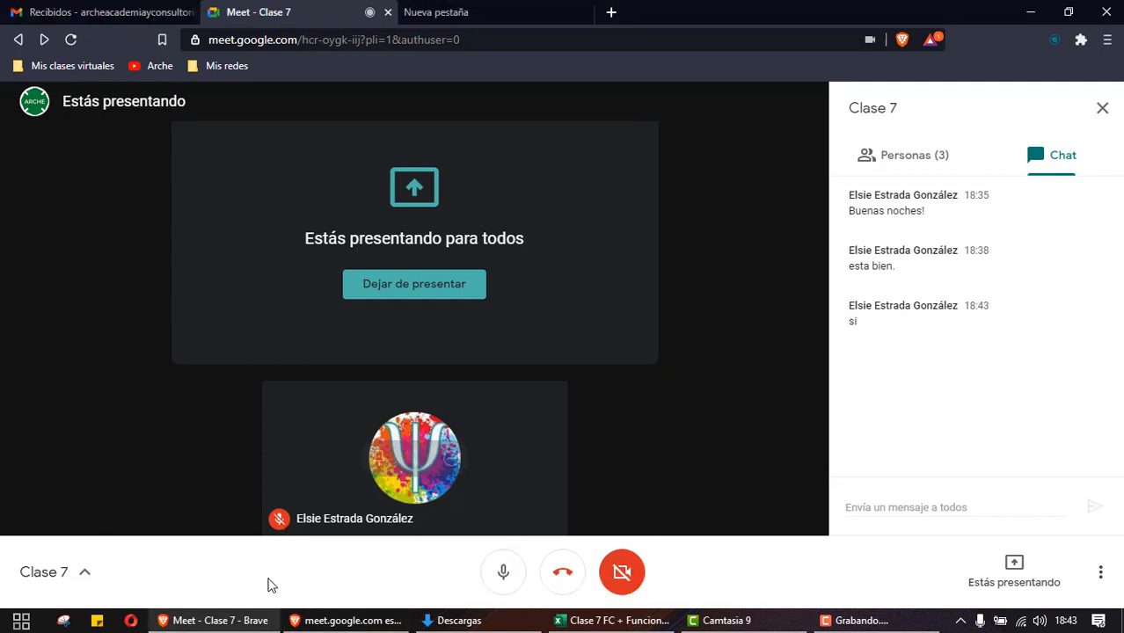
{"action": "left_click", "coordinate": [906, 162]}
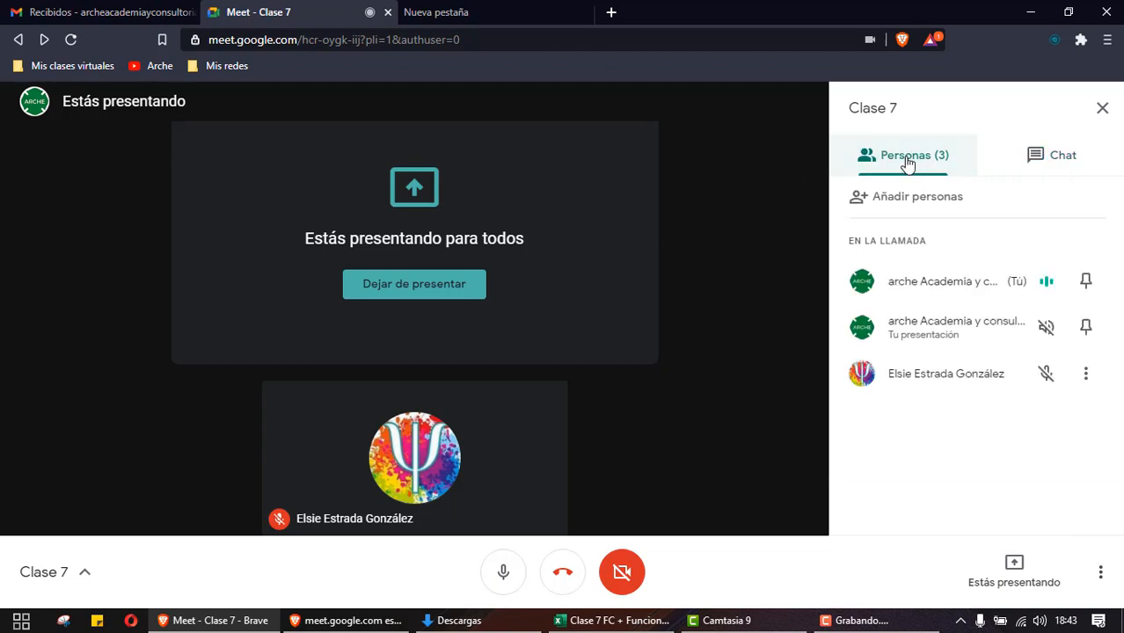
{"action": "left_click", "coordinate": [1064, 156]}
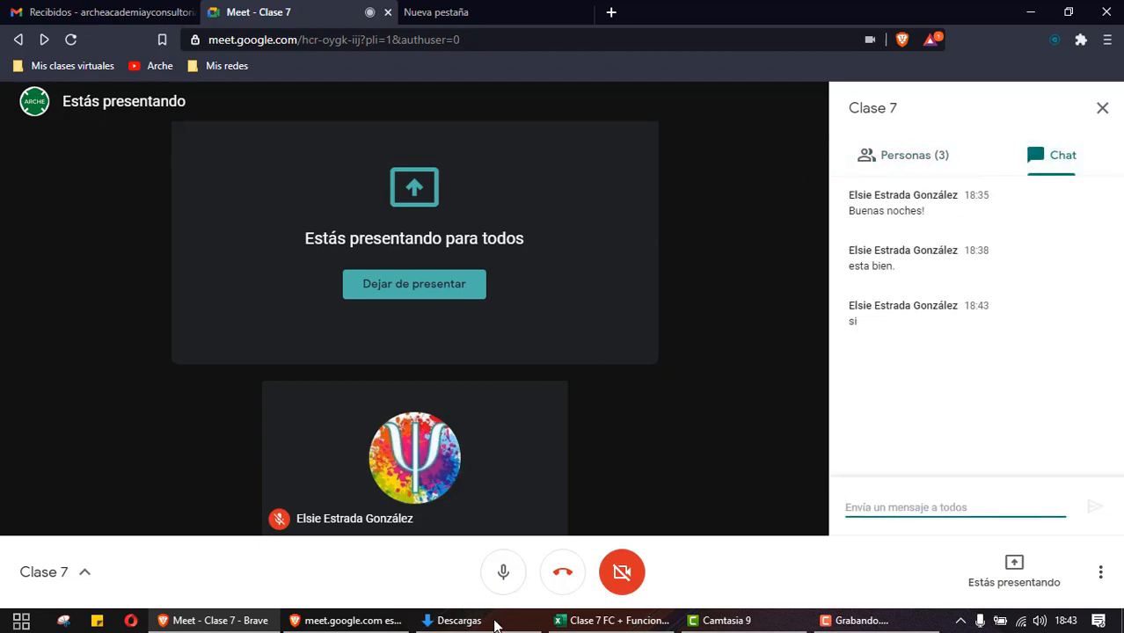
Switch back to Excel and move the Encontrar Diferencias title image so its left edge lines up with the exercise panel on BD1
{"action": "left_click", "coordinate": [596, 622]}
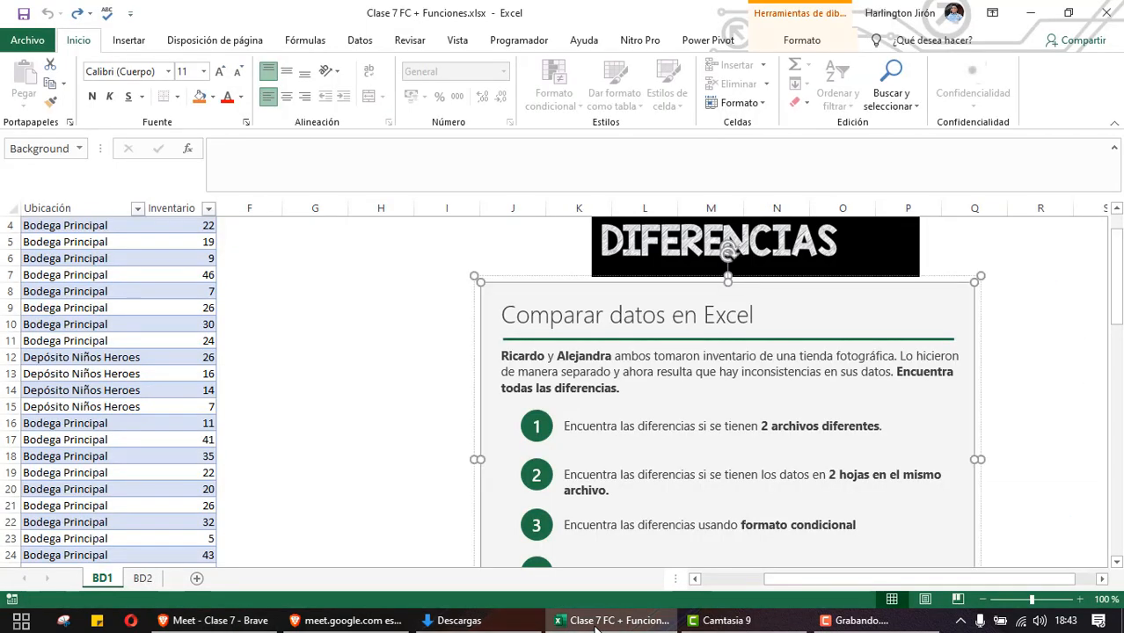
{"action": "scroll", "coordinate": [579, 453], "scroll_direction": "down", "scroll_amount": 1}
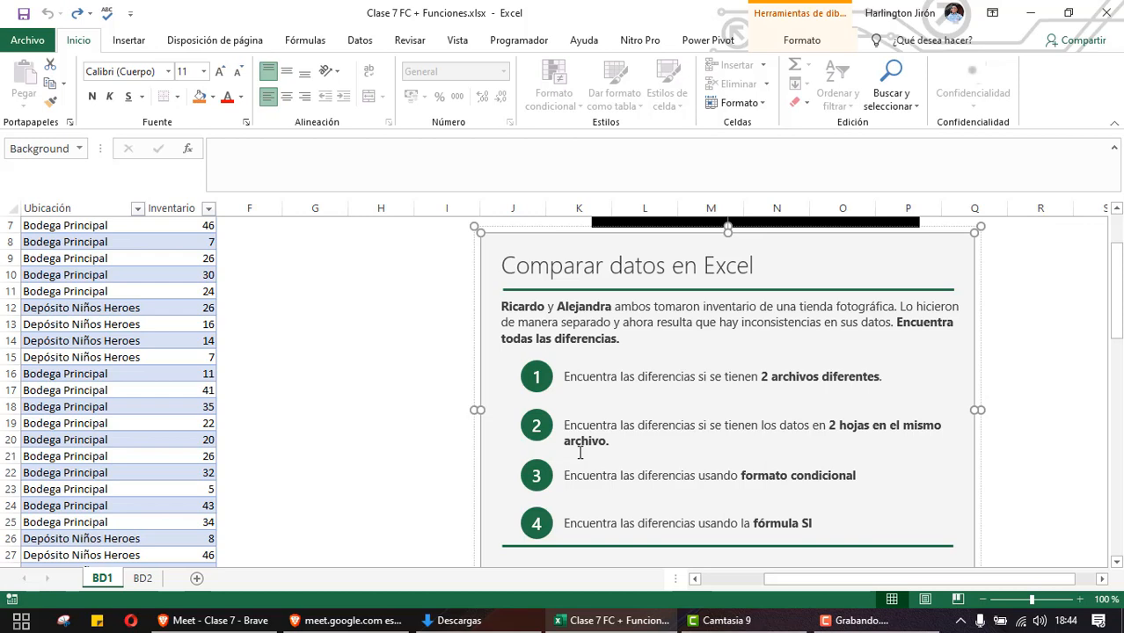
{"action": "left_click_drag", "start_coordinate": [819, 581], "coordinate": [755, 584]}
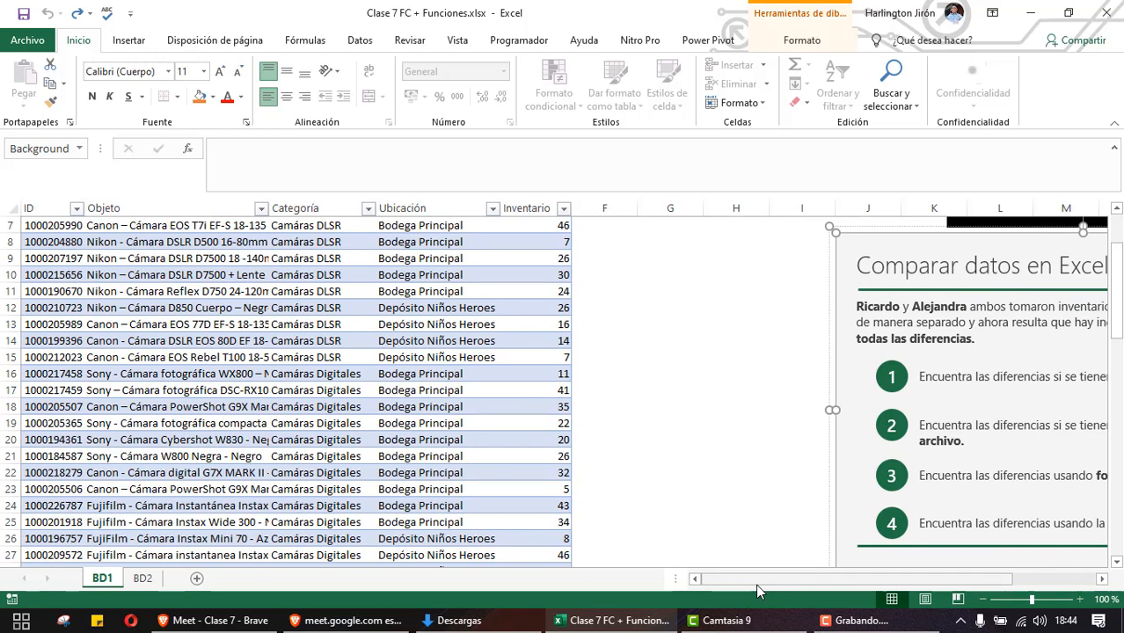
{"action": "scroll", "coordinate": [755, 584], "scroll_direction": "up", "scroll_amount": 2}
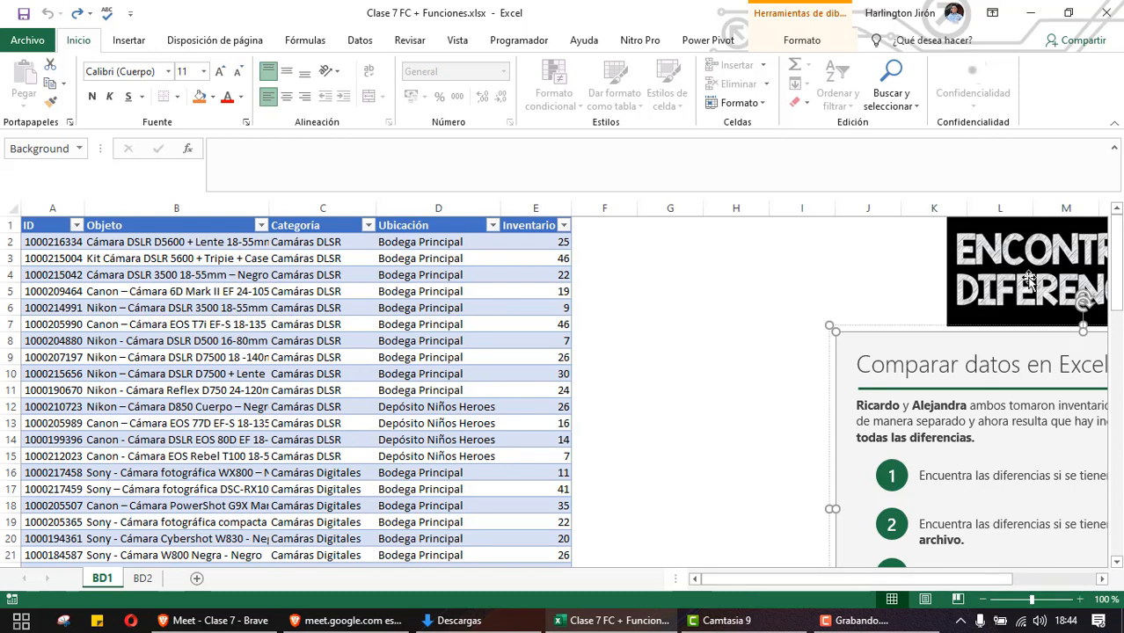
{"action": "left_click_drag", "start_coordinate": [1029, 279], "coordinate": [908, 275]}
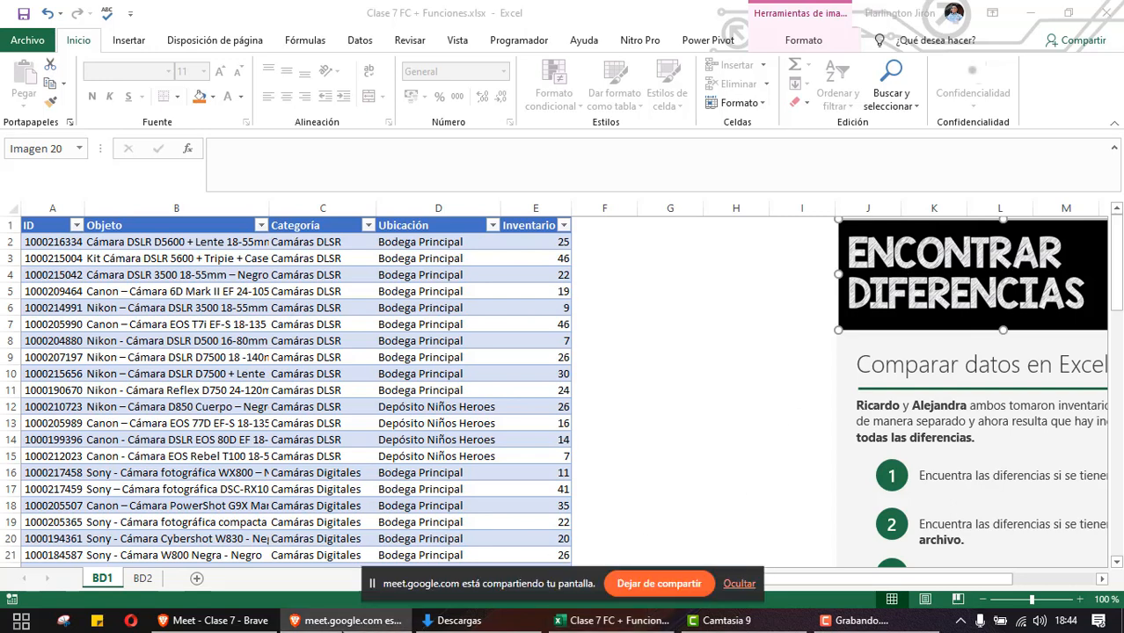
Switch to the Meet call, admit the participant waiting to join and hide the screen-sharing notice
{"action": "left_click", "coordinate": [220, 621]}
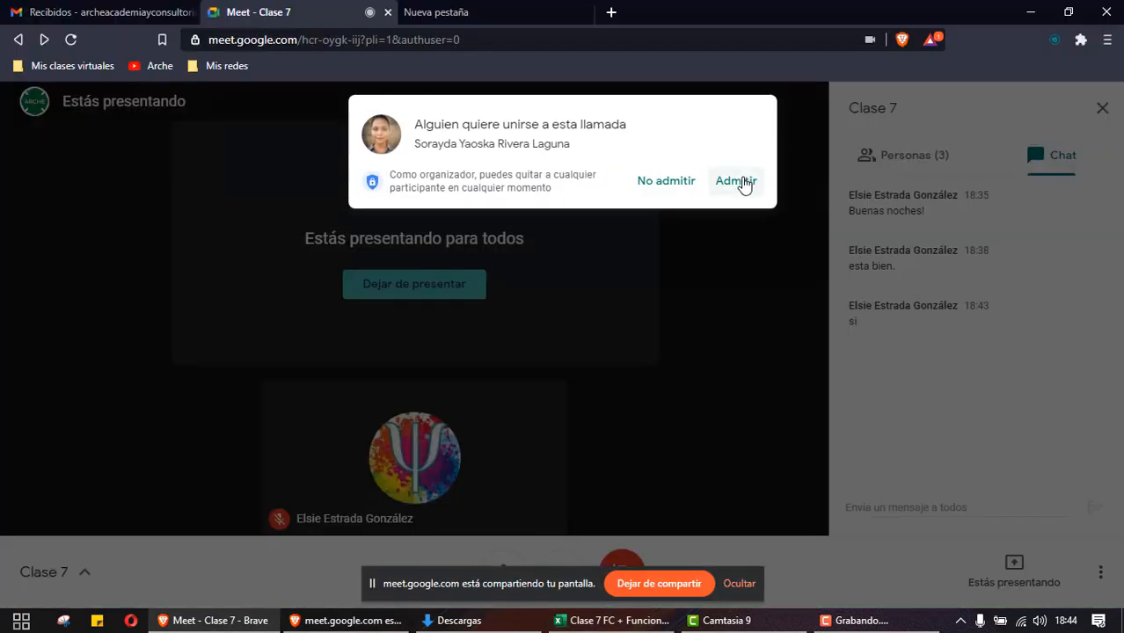
{"action": "left_click", "coordinate": [737, 181]}
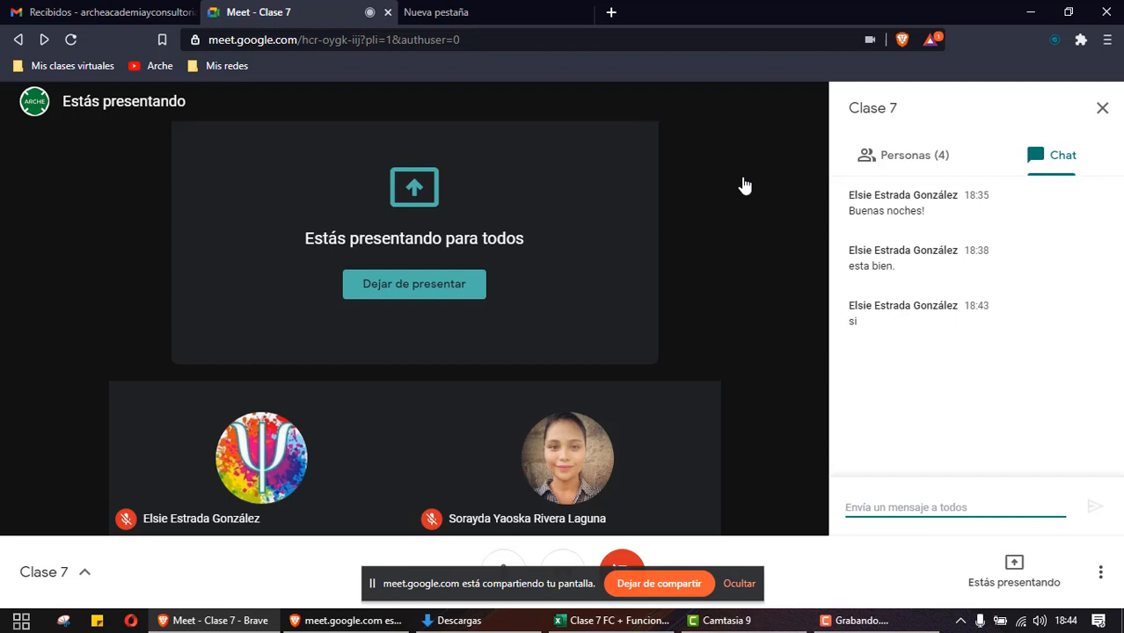
{"action": "mouse_move", "coordinate": [737, 618]}
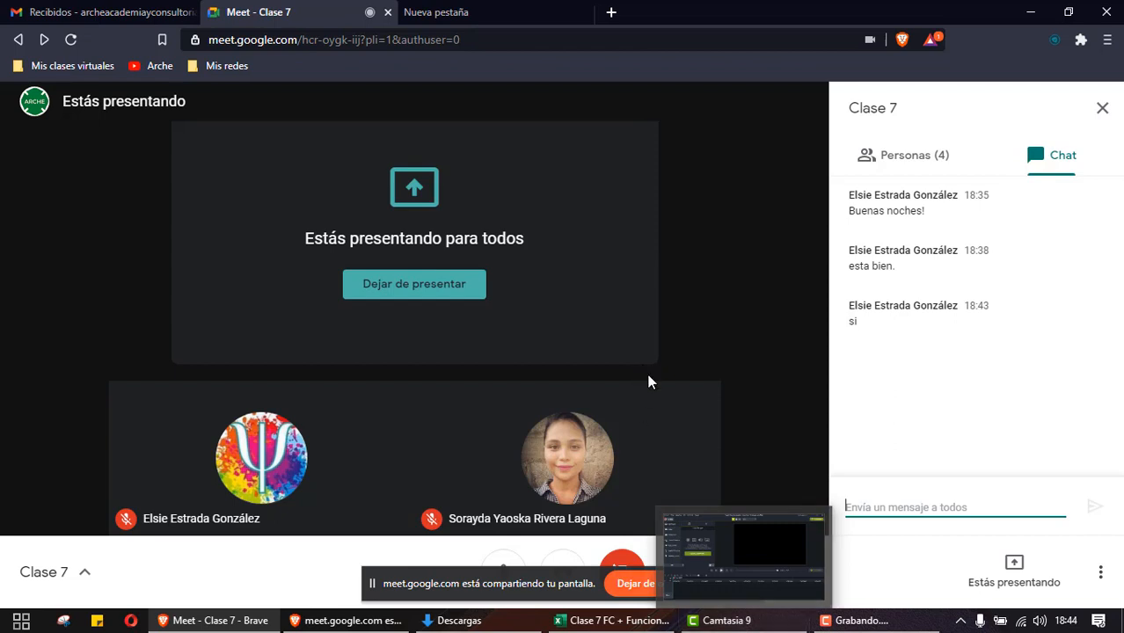
{"action": "left_click", "coordinate": [739, 585]}
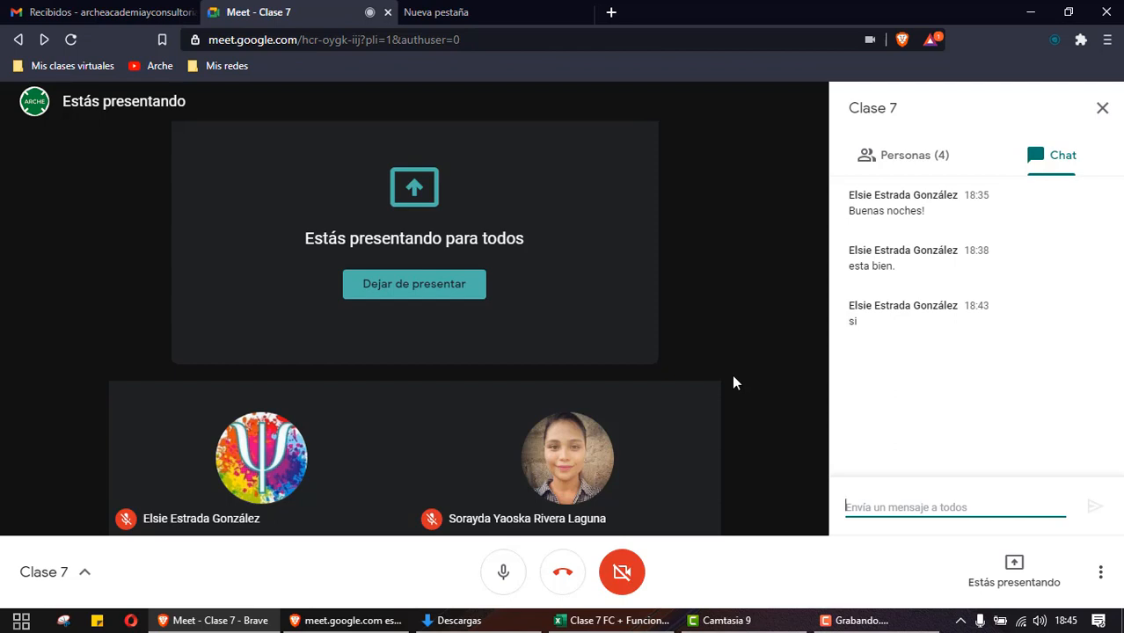
Return to Excel, dismiss the 360 Total Security notification and widen the Encontrar Diferencias image to the full width of the exercise panel
{"action": "left_click", "coordinate": [634, 622]}
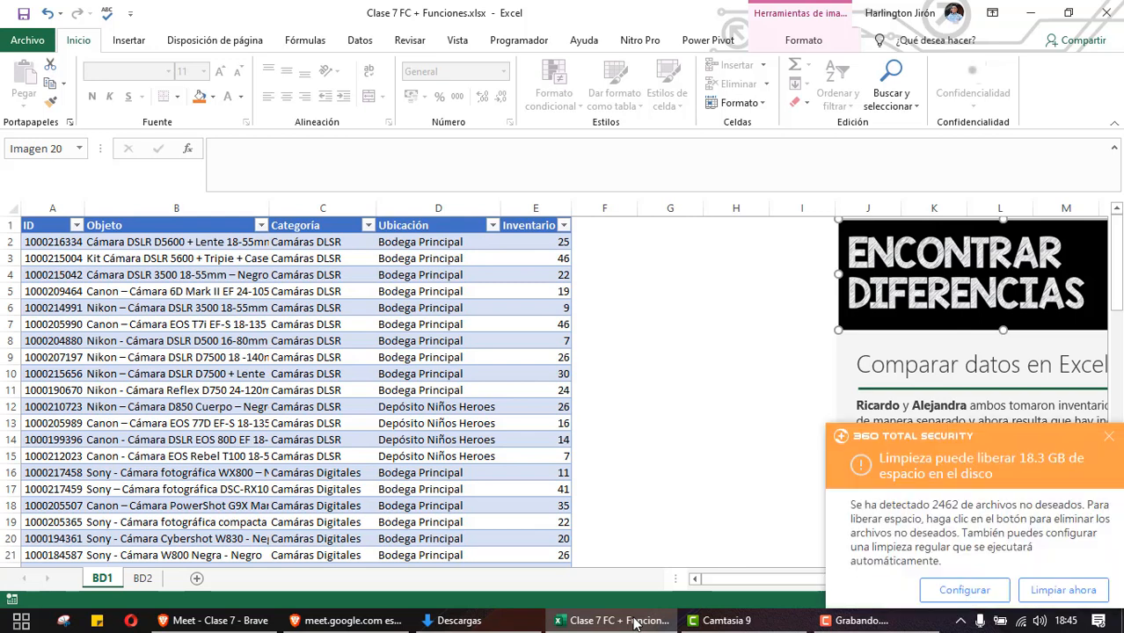
{"action": "left_click", "coordinate": [1108, 437]}
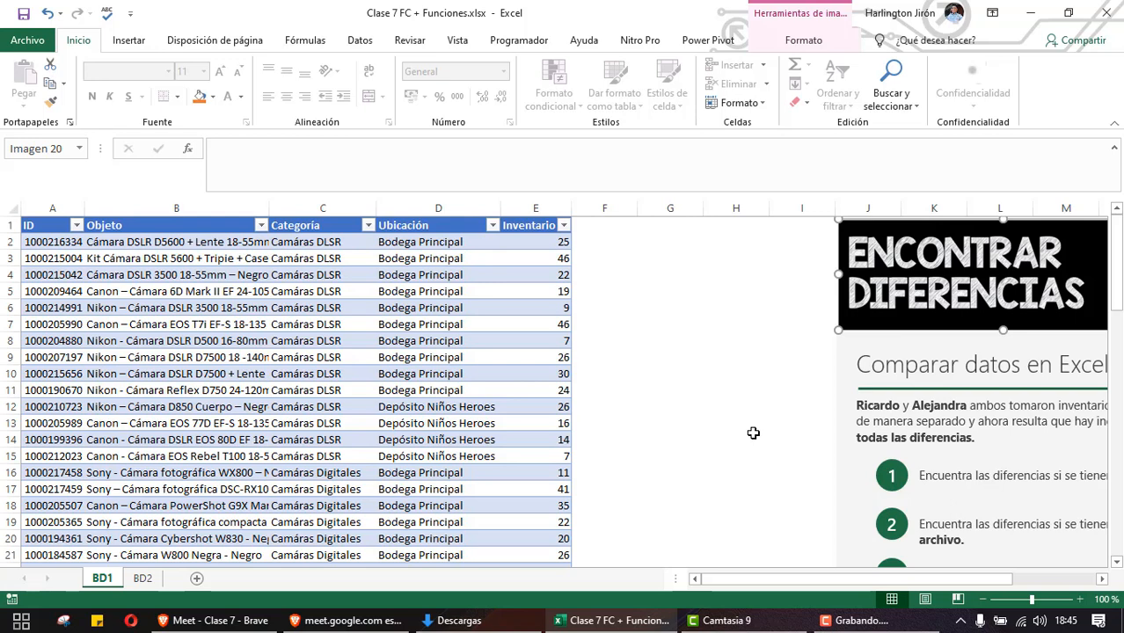
{"action": "left_click_drag", "start_coordinate": [811, 579], "coordinate": [871, 581]}
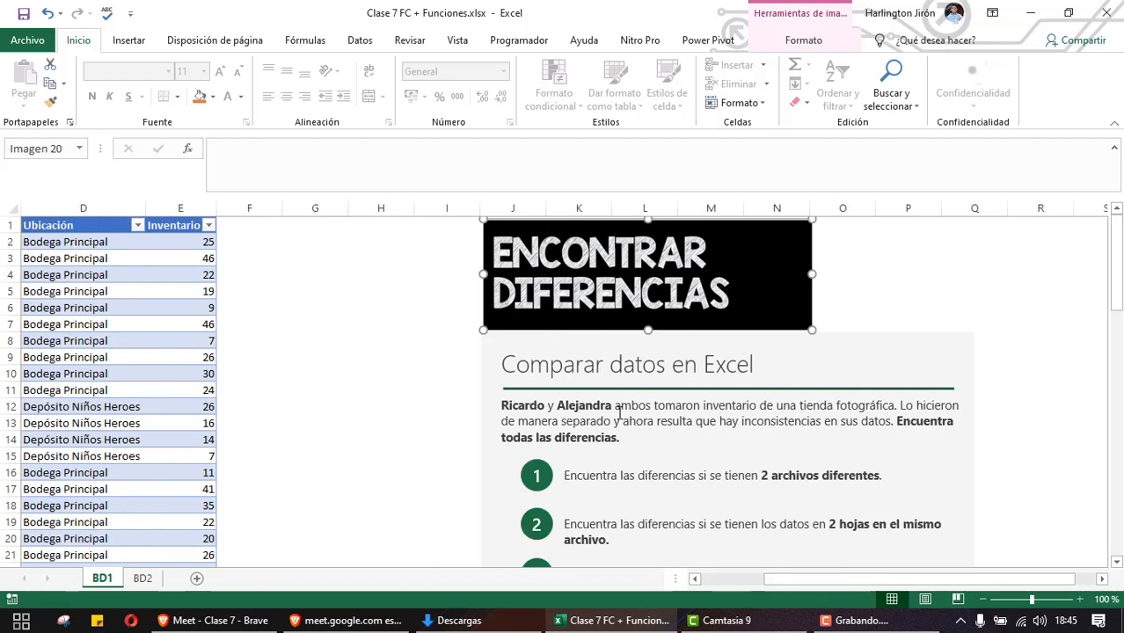
{"action": "scroll", "coordinate": [620, 414], "scroll_direction": "down", "scroll_amount": 2}
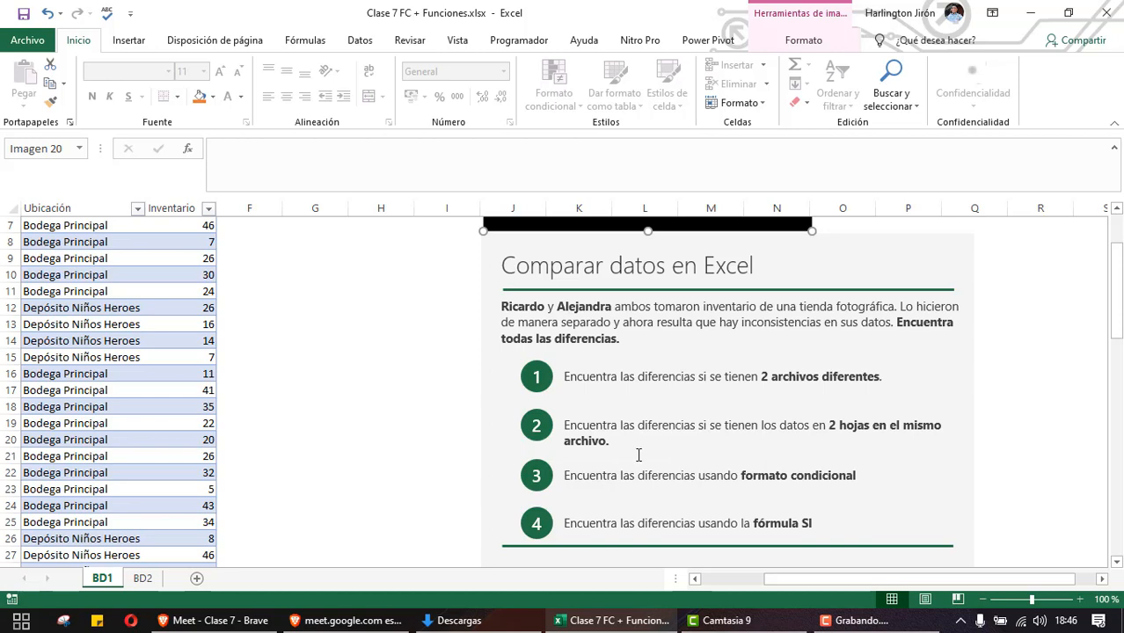
{"action": "scroll", "coordinate": [629, 440], "scroll_direction": "up", "scroll_amount": 2}
{"action": "scroll", "coordinate": [641, 453], "scroll_direction": "down", "scroll_amount": 1}
{"action": "scroll", "coordinate": [640, 453], "scroll_direction": "down", "scroll_amount": 2}
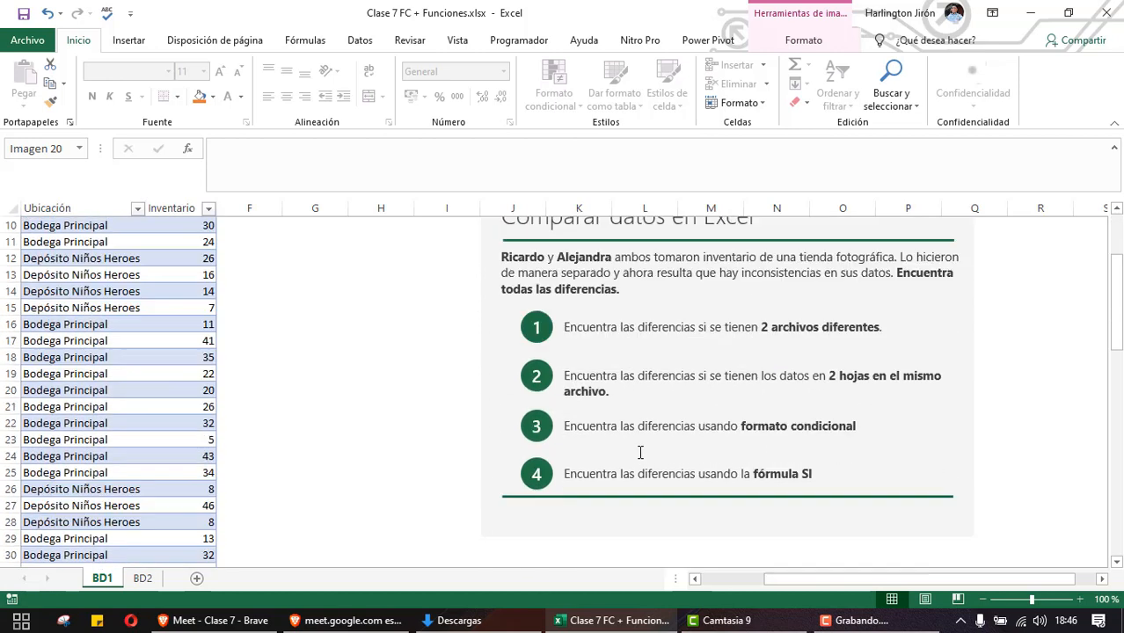
{"action": "scroll", "coordinate": [640, 422], "scroll_direction": "up", "scroll_amount": 3}
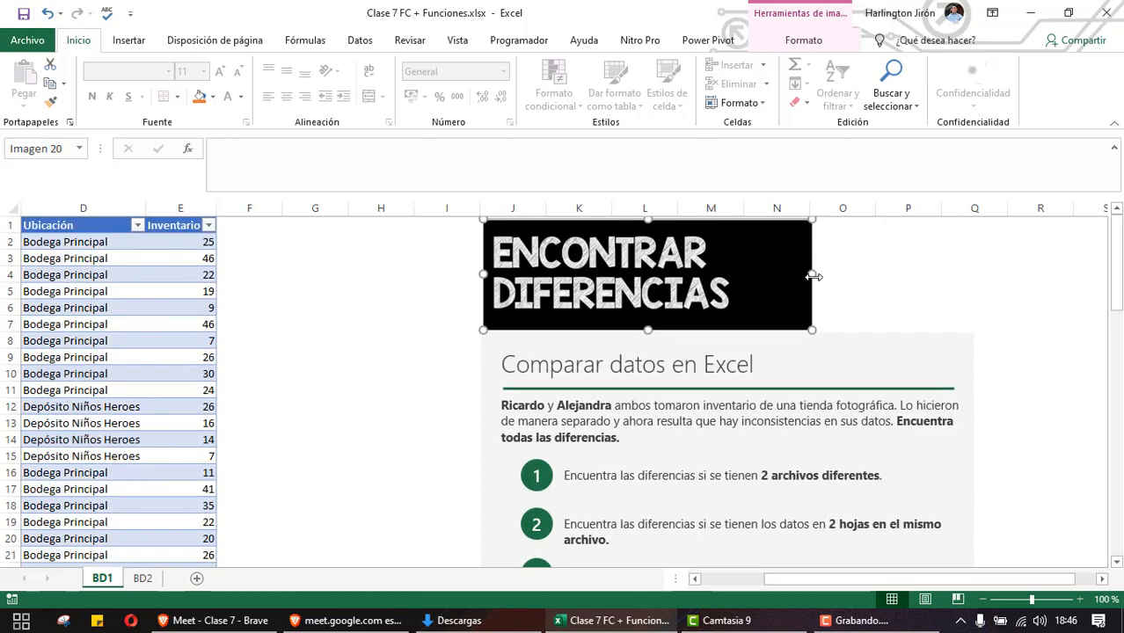
{"action": "left_click_drag", "start_coordinate": [810, 275], "coordinate": [973, 277]}
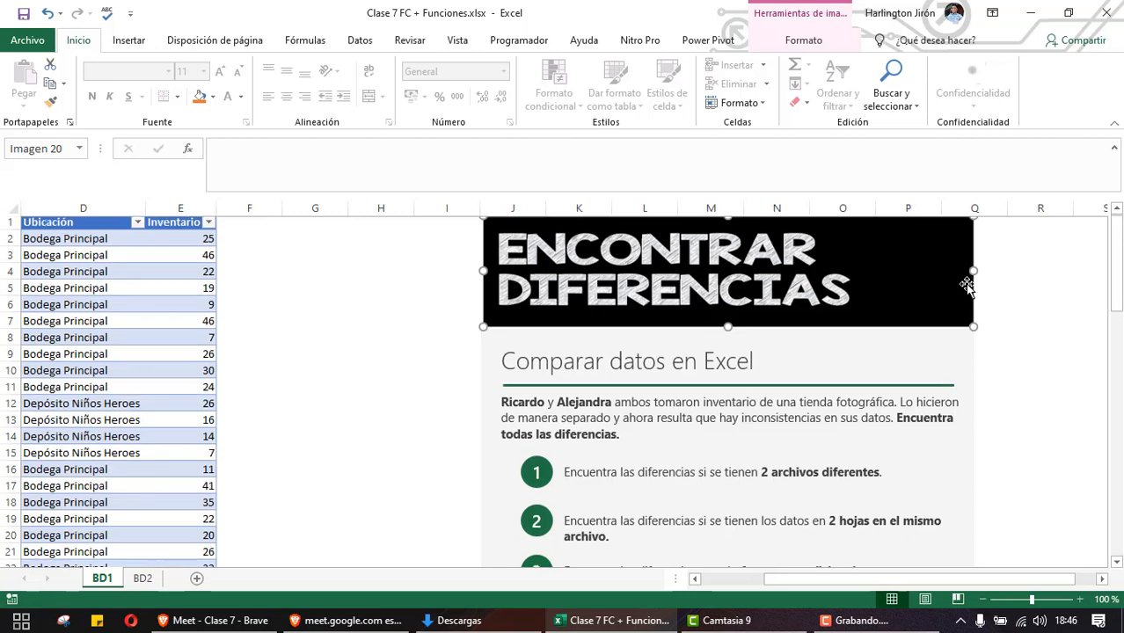
Review the four data comparison tasks listed in the Comparar datos en Excel panel
{"action": "scroll", "coordinate": [968, 286], "scroll_direction": "down", "scroll_amount": 1}
{"action": "scroll", "coordinate": [968, 286], "scroll_direction": "down", "scroll_amount": 1}
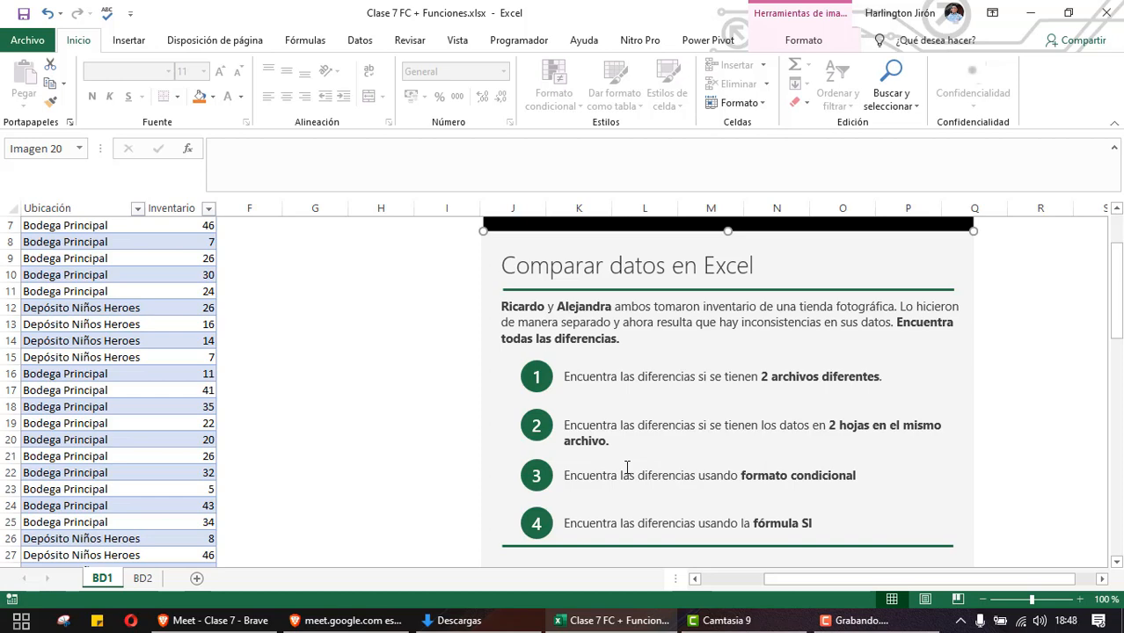
{"action": "scroll", "coordinate": [627, 467], "scroll_direction": "up", "scroll_amount": 2}
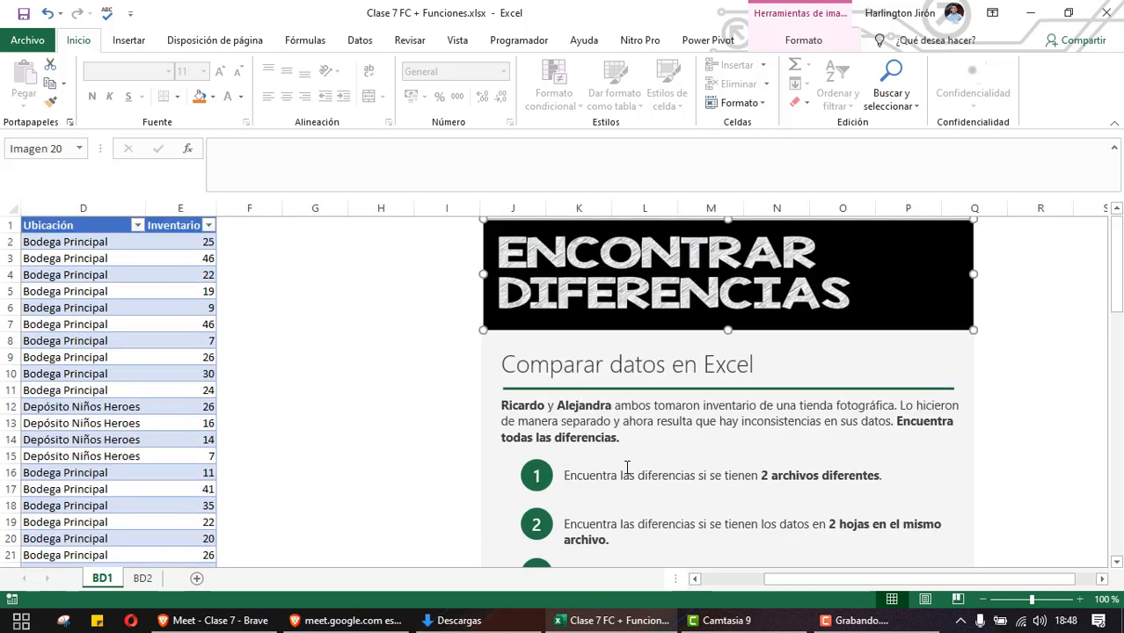
Delete the Encontrar Diferencias title image and the grey background of the Comparar datos en Excel panel on BD1
{"action": "key", "text": "Delete"}
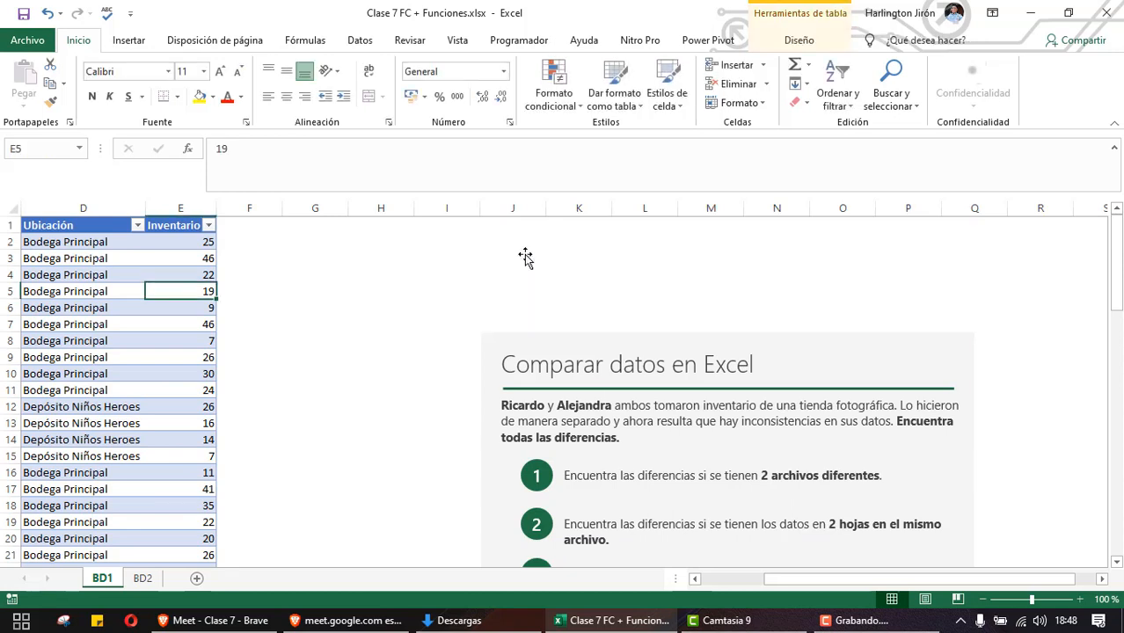
{"action": "left_click", "coordinate": [669, 475]}
{"action": "key", "text": "Delete"}
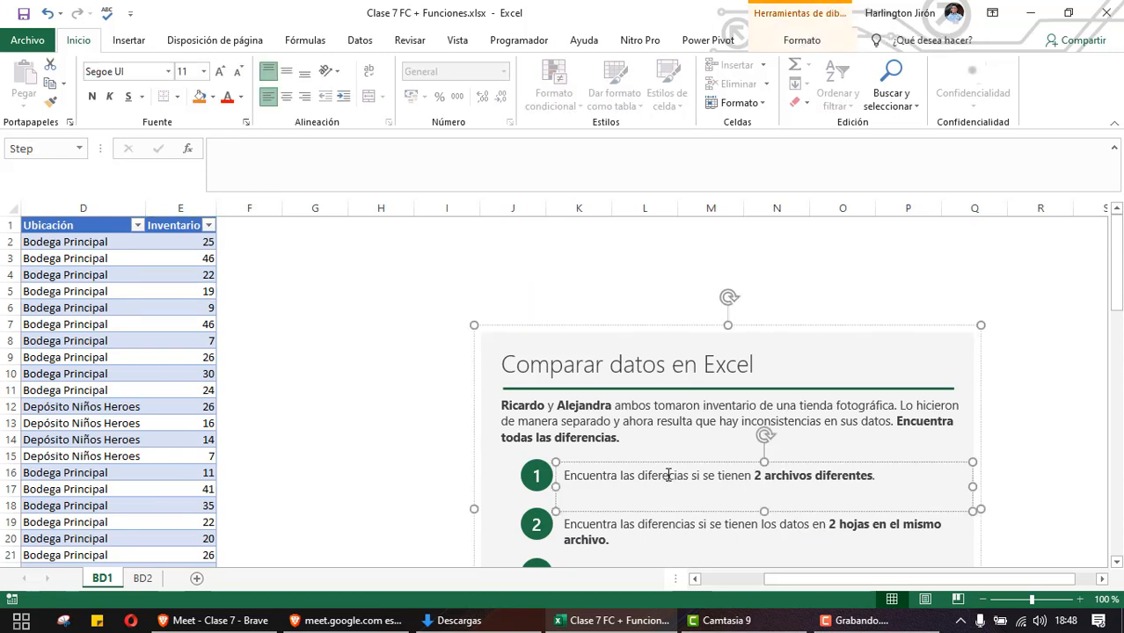
{"action": "left_click", "coordinate": [833, 351]}
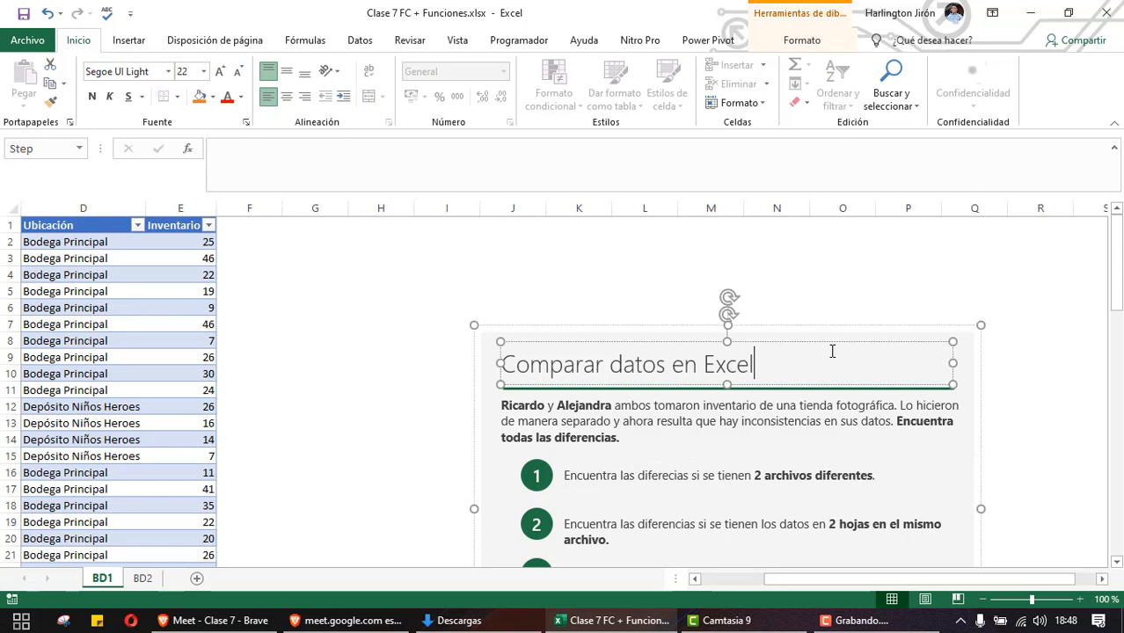
{"action": "left_click", "coordinate": [965, 353]}
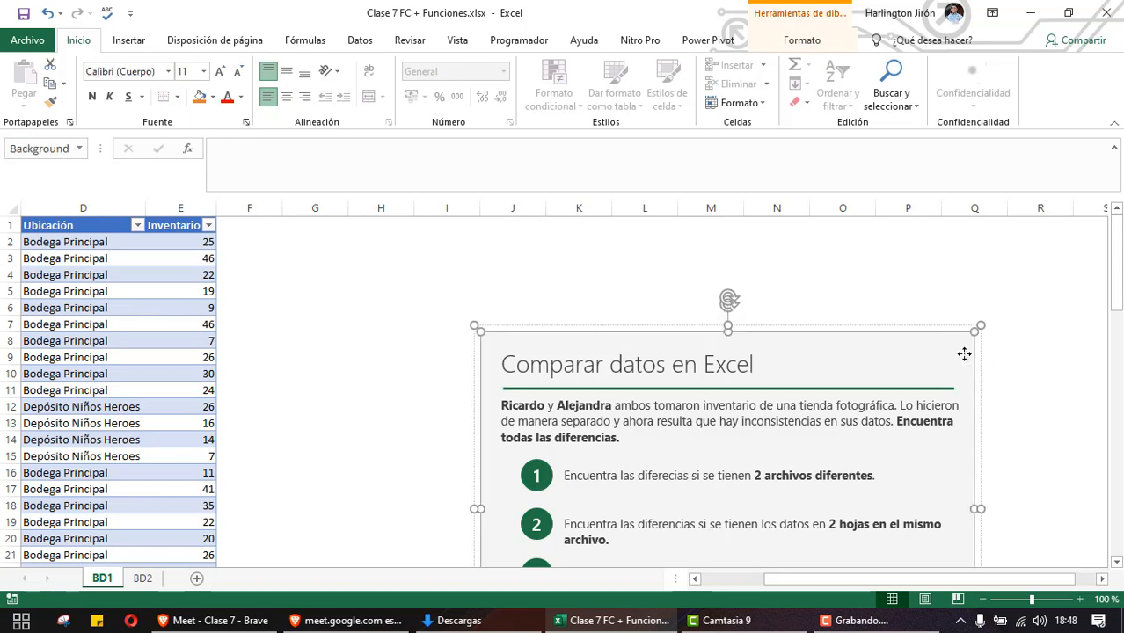
{"action": "left_click", "coordinate": [965, 353]}
Delete the remaining grouped text of the Comparar datos en Excel panel and bring the inventory table into view
{"action": "left_click", "coordinate": [880, 370]}
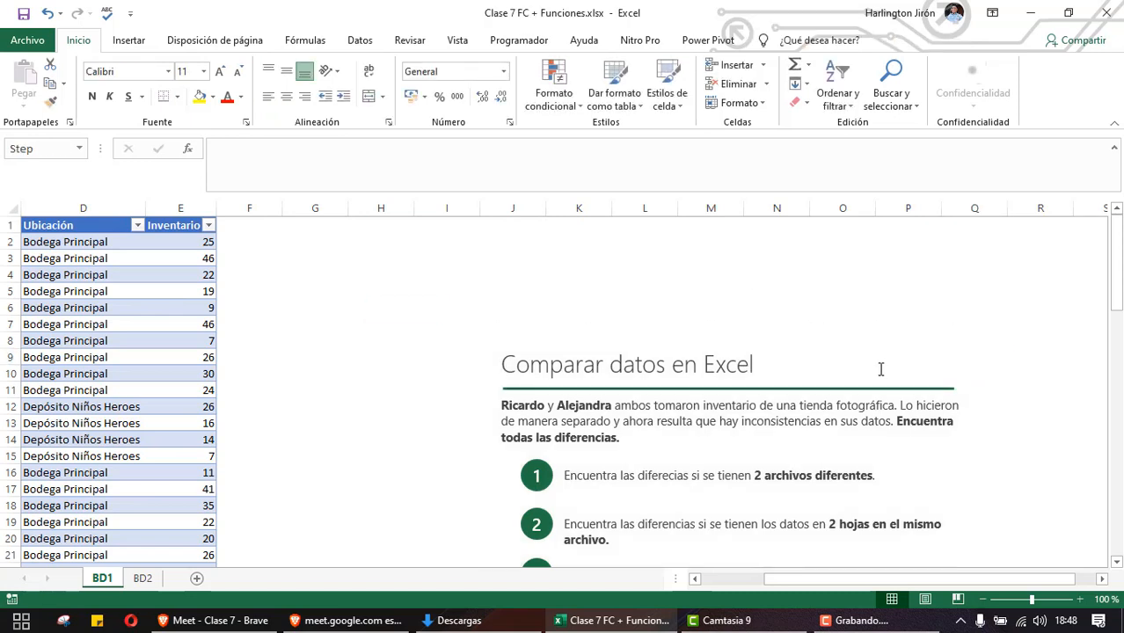
{"action": "left_click", "coordinate": [880, 370]}
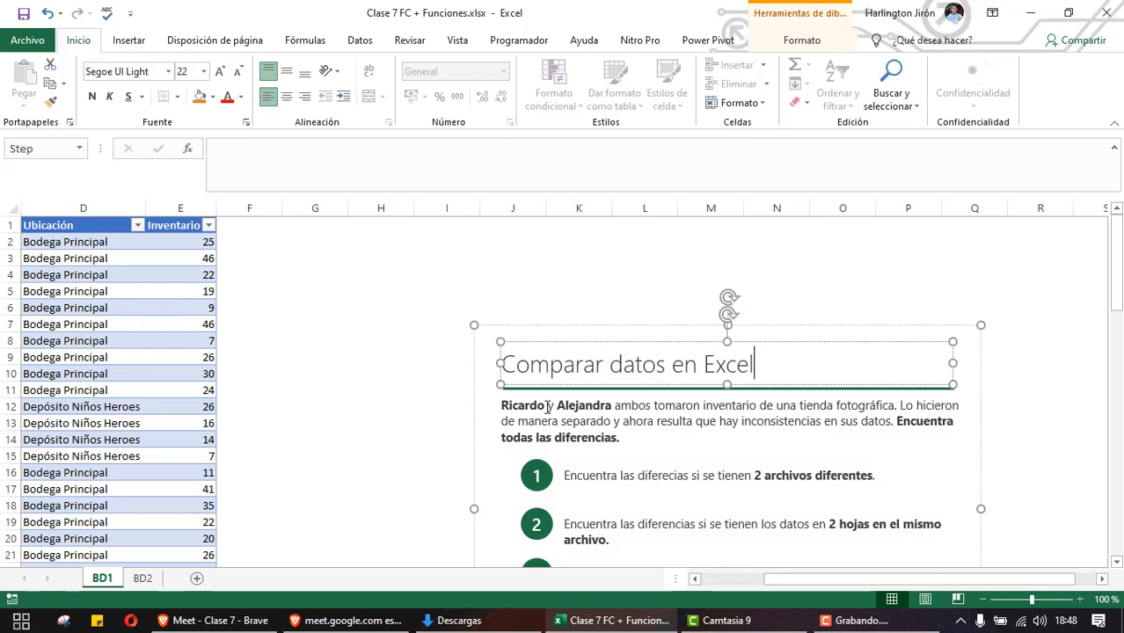
{"action": "left_click", "coordinate": [490, 421]}
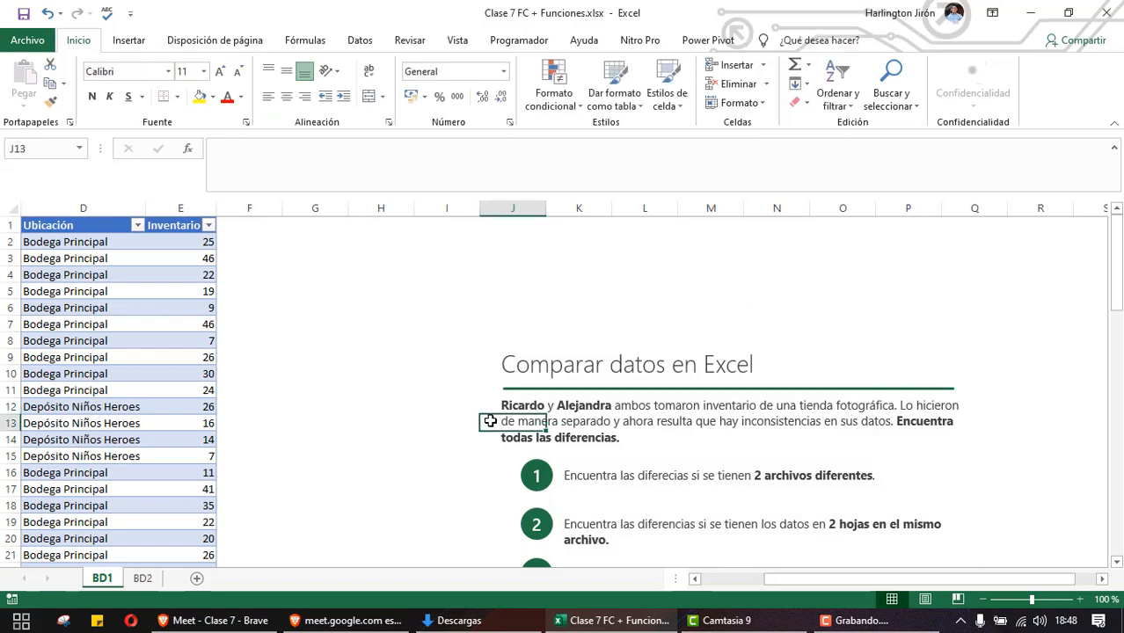
{"action": "left_click", "coordinate": [519, 328]}
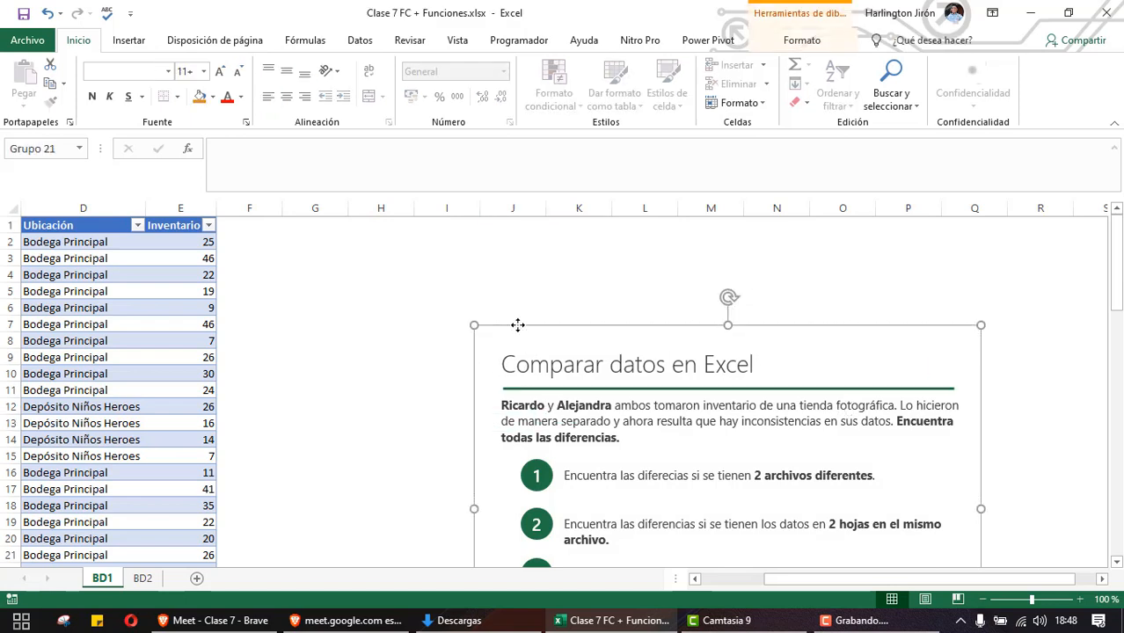
{"action": "key", "text": "Delete"}
{"action": "left_click_drag", "start_coordinate": [876, 582], "coordinate": [728, 582]}
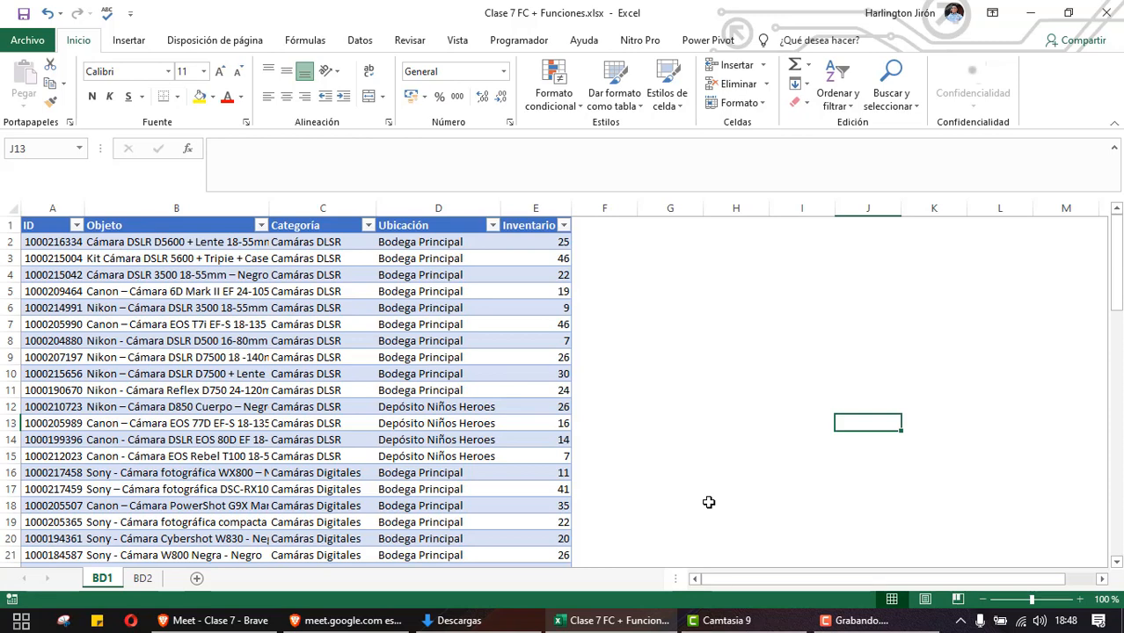
{"action": "left_click", "coordinate": [129, 41]}
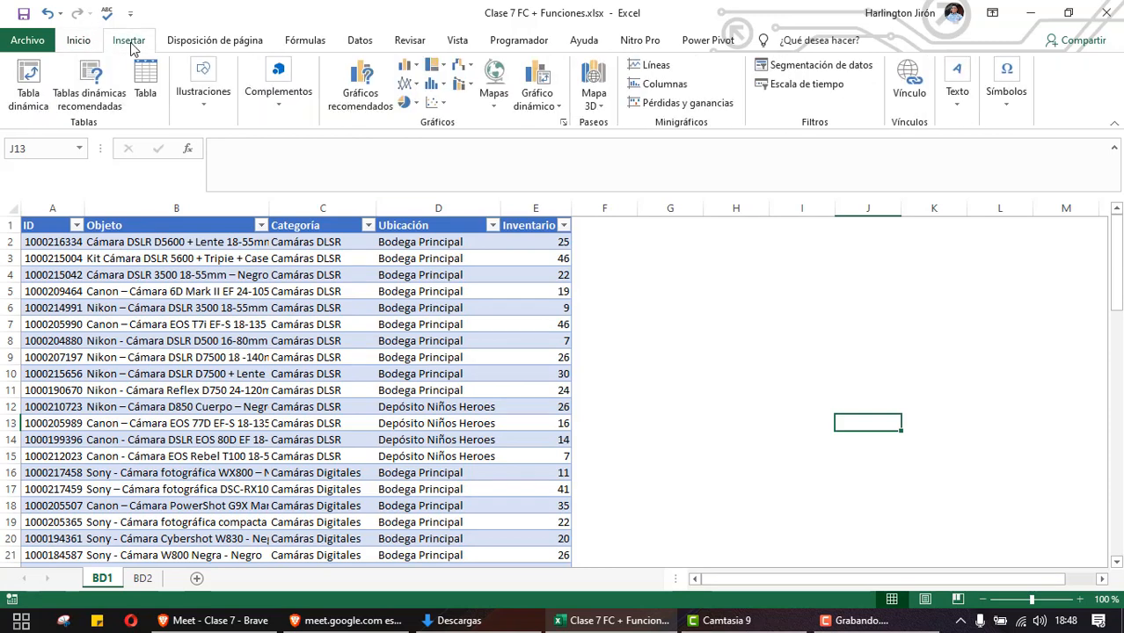
{"action": "left_click", "coordinate": [957, 103]}
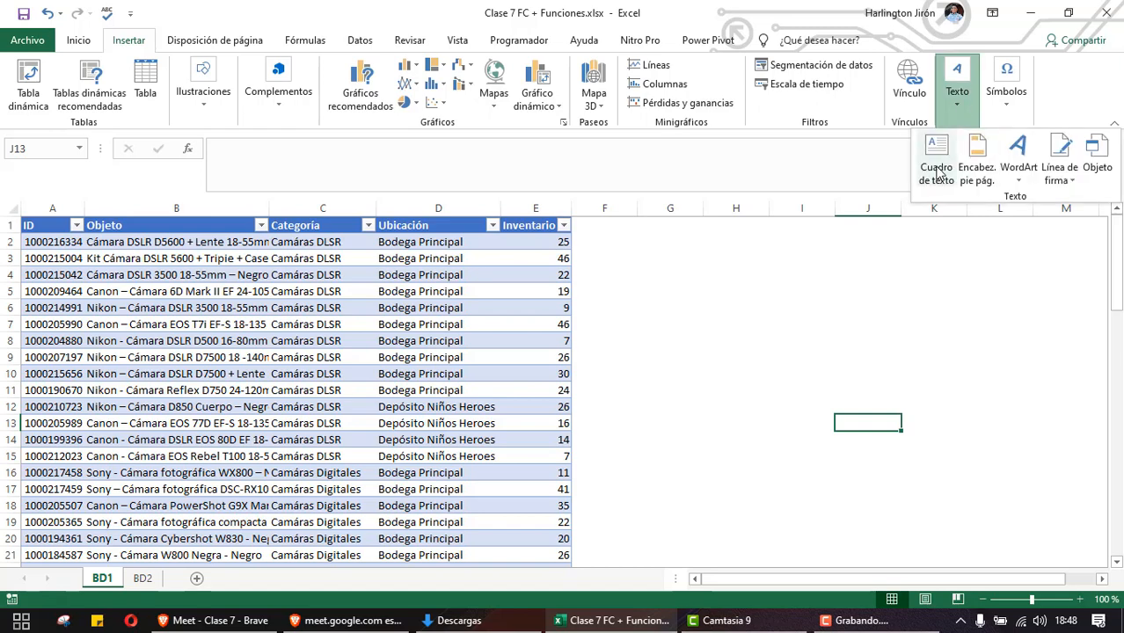
{"action": "left_click", "coordinate": [688, 309]}
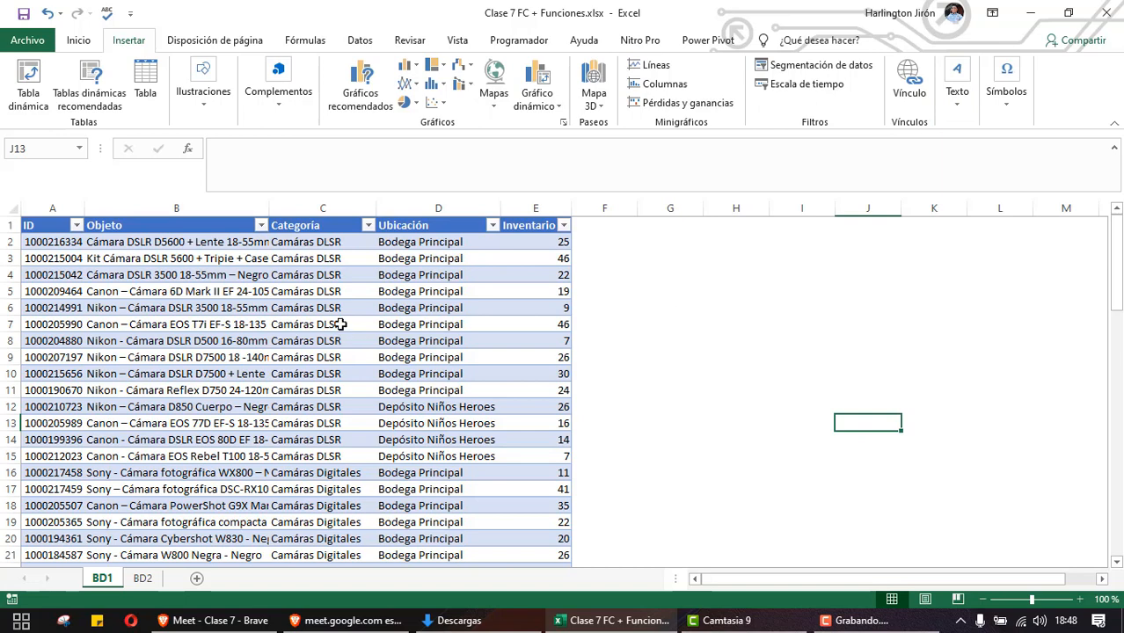
Compare the product entries in the Objeto column of the BD1 table with those in BD2
{"action": "left_click", "coordinate": [204, 242]}
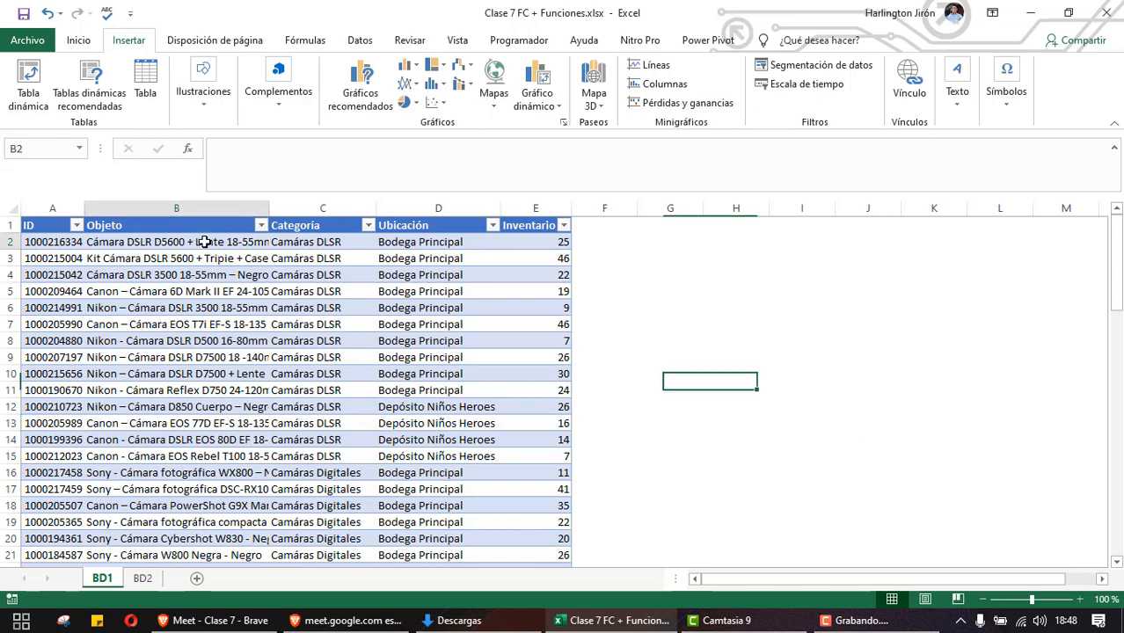
{"action": "key", "text": "Left"}
{"action": "key", "text": "Right"}
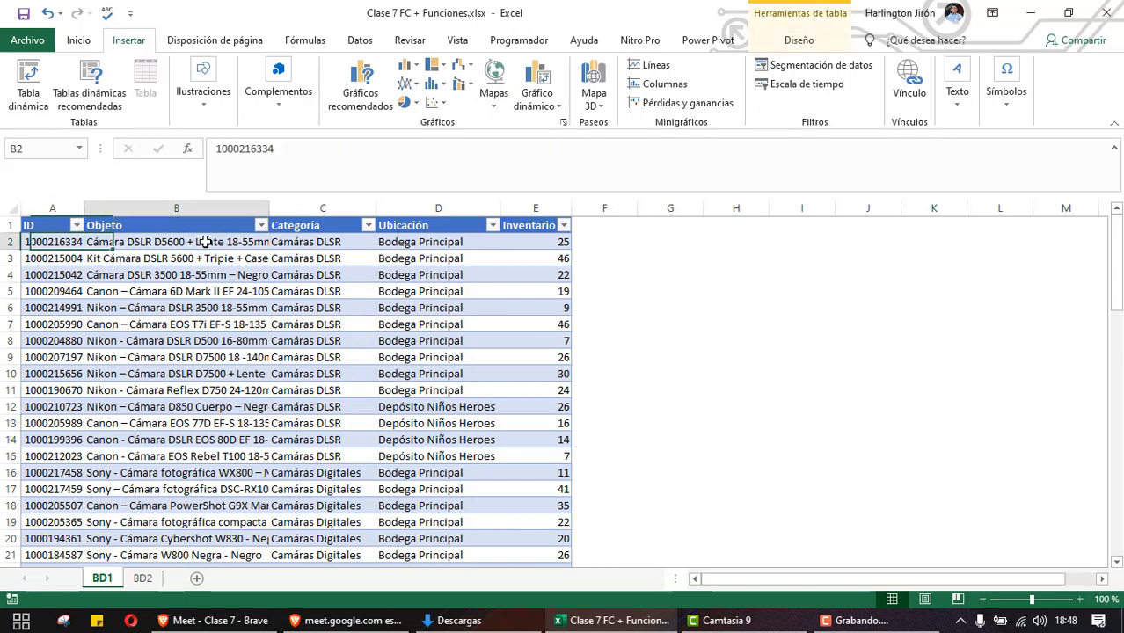
{"action": "left_click_drag", "start_coordinate": [205, 242], "coordinate": [224, 454]}
{"action": "left_click", "coordinate": [142, 579]}
{"action": "left_click_drag", "start_coordinate": [128, 242], "coordinate": [126, 492]}
{"action": "left_click", "coordinate": [102, 579]}
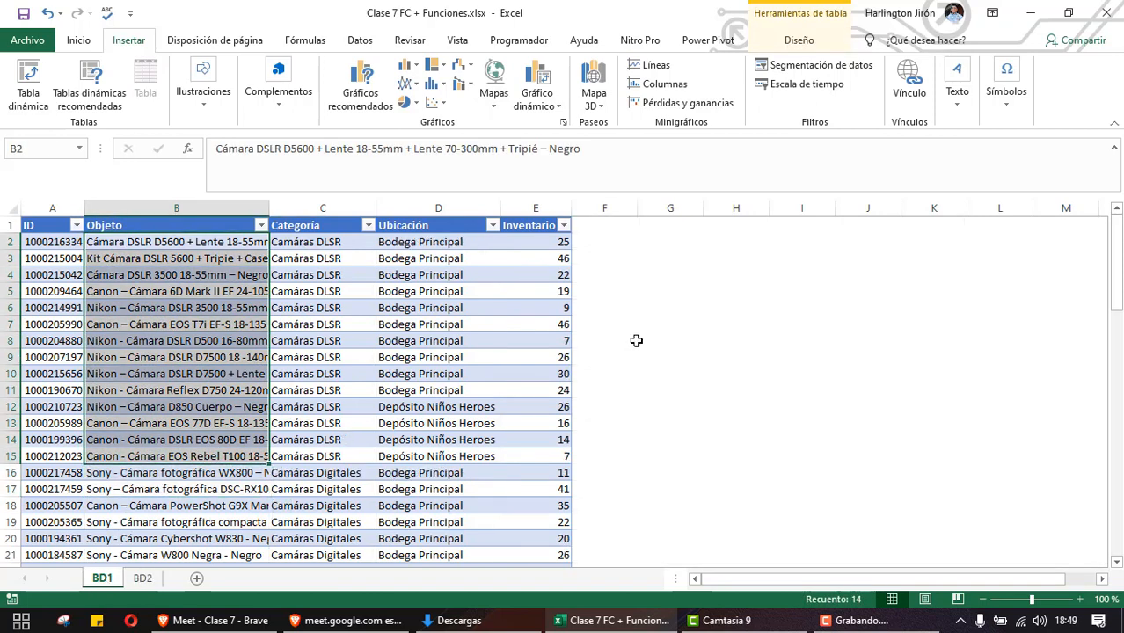
{"action": "left_click", "coordinate": [602, 223]}
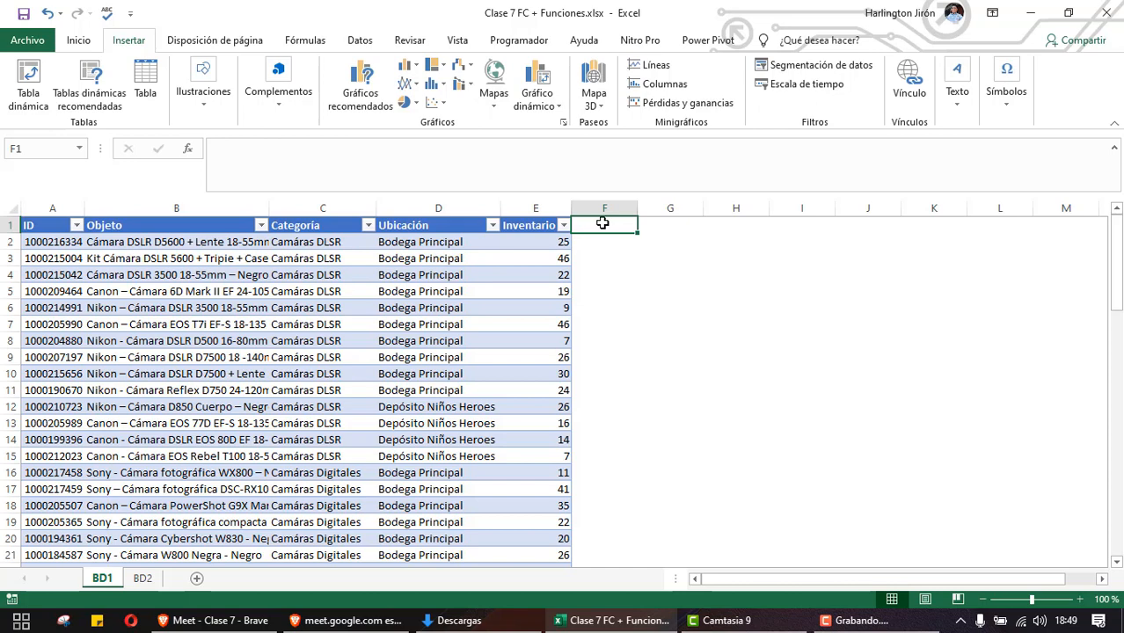
{"action": "left_click", "coordinate": [160, 241]}
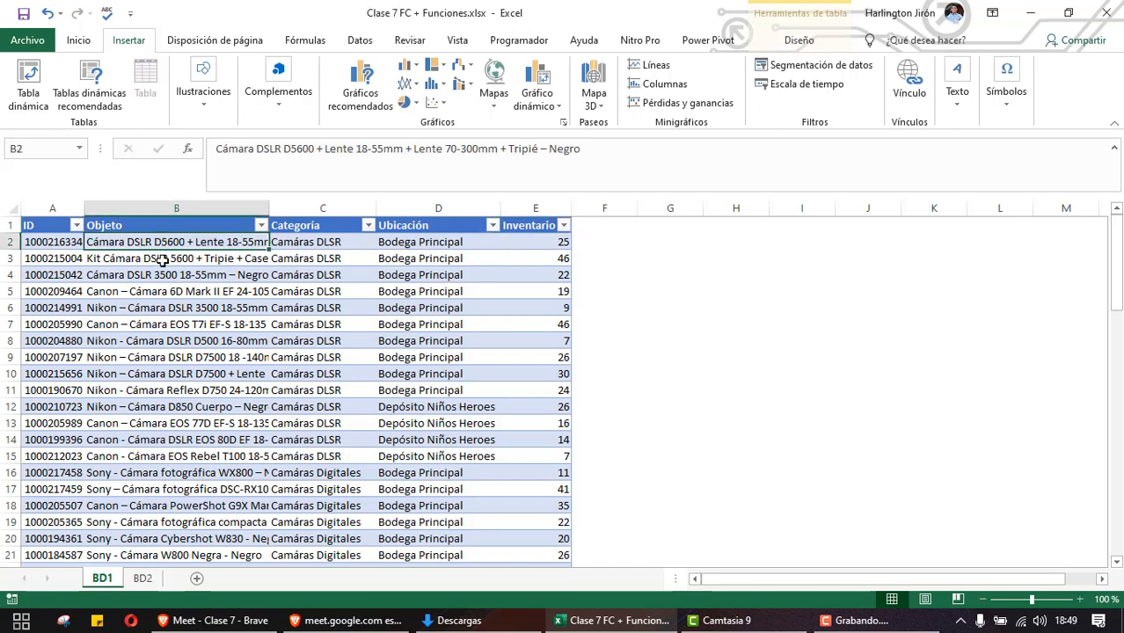
{"action": "left_click", "coordinate": [152, 579]}
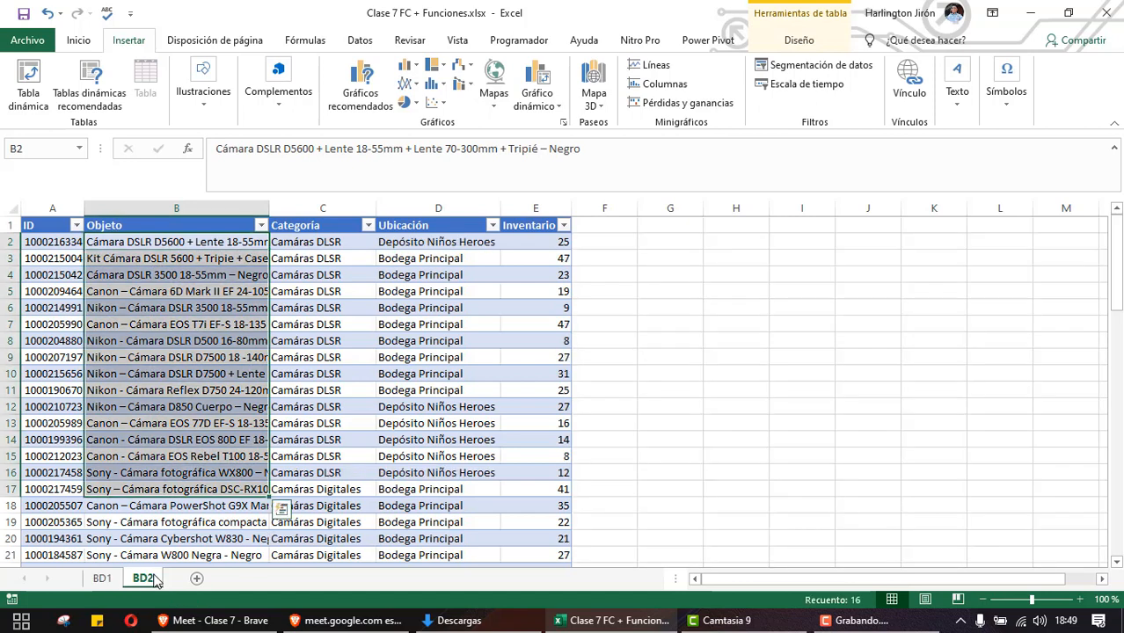
{"action": "left_click", "coordinate": [102, 579]}
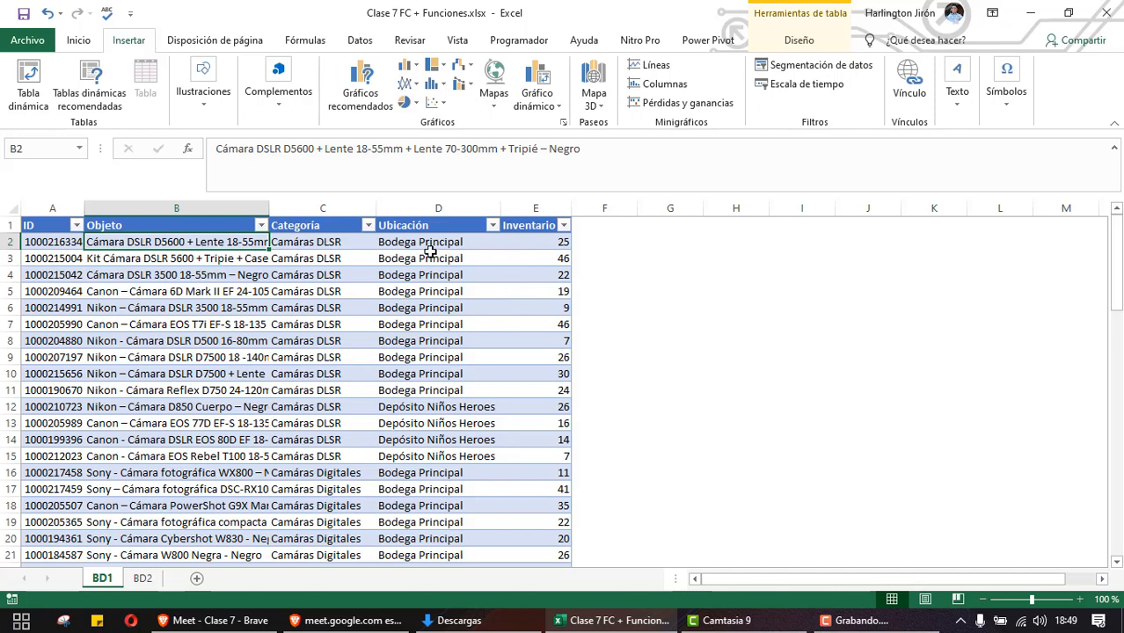
Jump to the named tables Tabla1 and Tabla13 to identify the inventory table on each sheet
{"action": "left_click", "coordinate": [609, 220]}
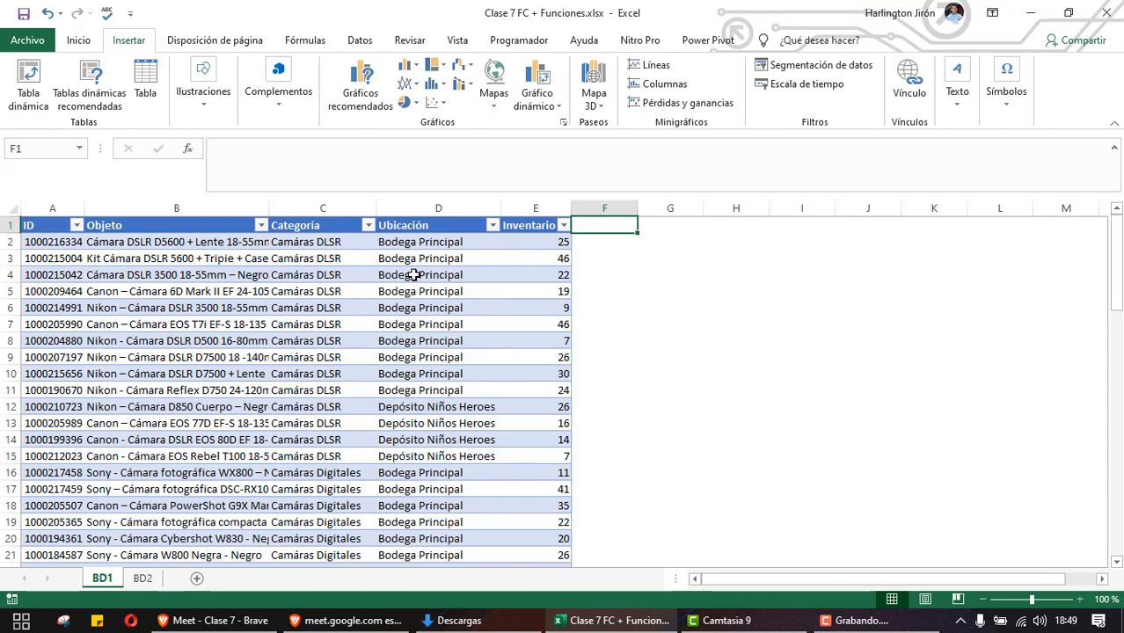
{"action": "left_click_drag", "start_coordinate": [414, 272], "coordinate": [132, 324]}
{"action": "left_click", "coordinate": [79, 149]}
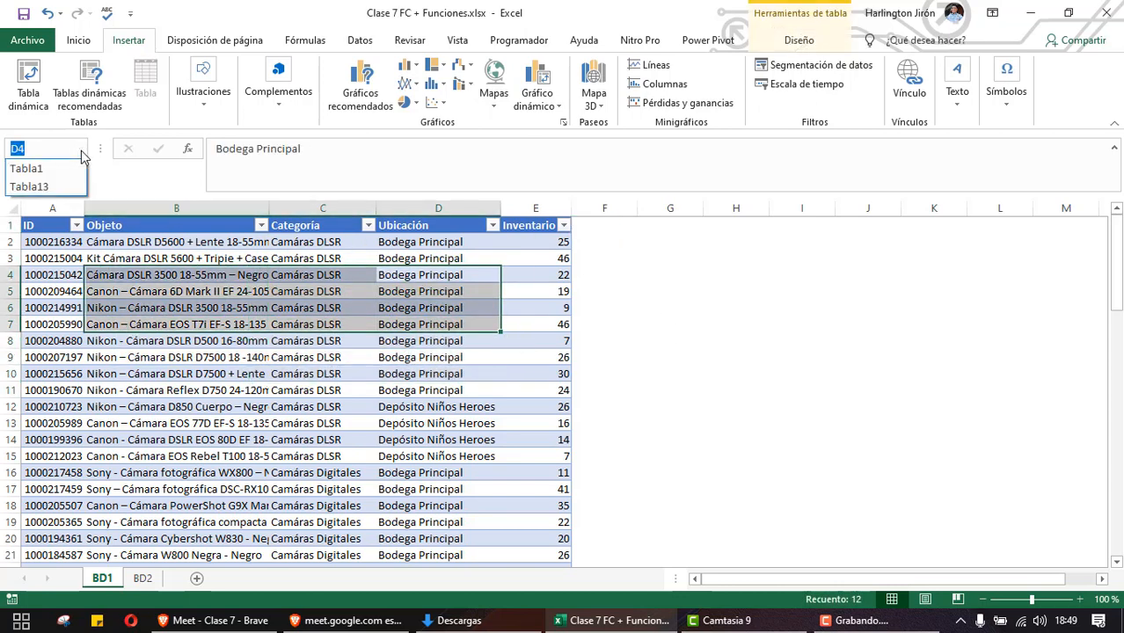
{"action": "left_click", "coordinate": [51, 170]}
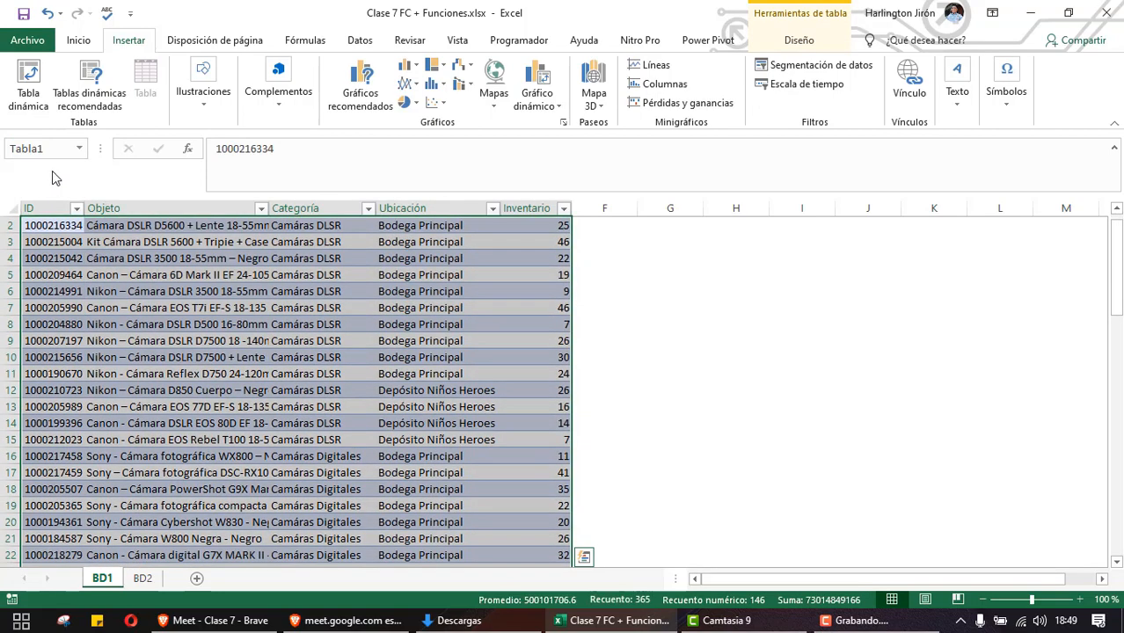
{"action": "left_click", "coordinate": [78, 148]}
{"action": "left_click", "coordinate": [50, 186]}
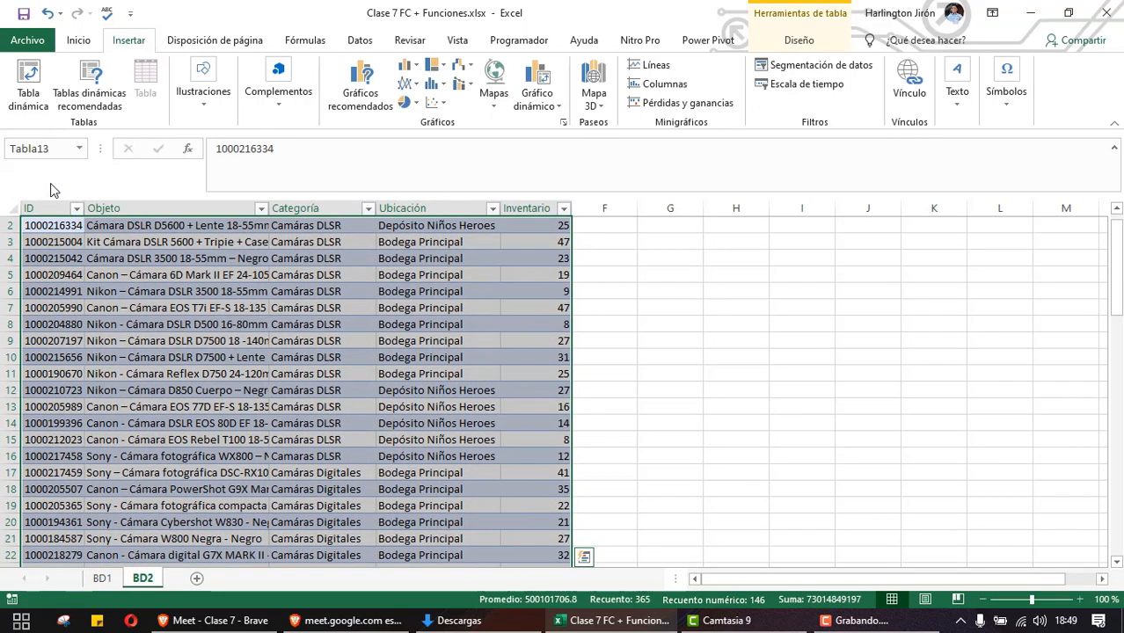
{"action": "left_click", "coordinate": [307, 367]}
{"action": "left_click", "coordinate": [59, 241]}
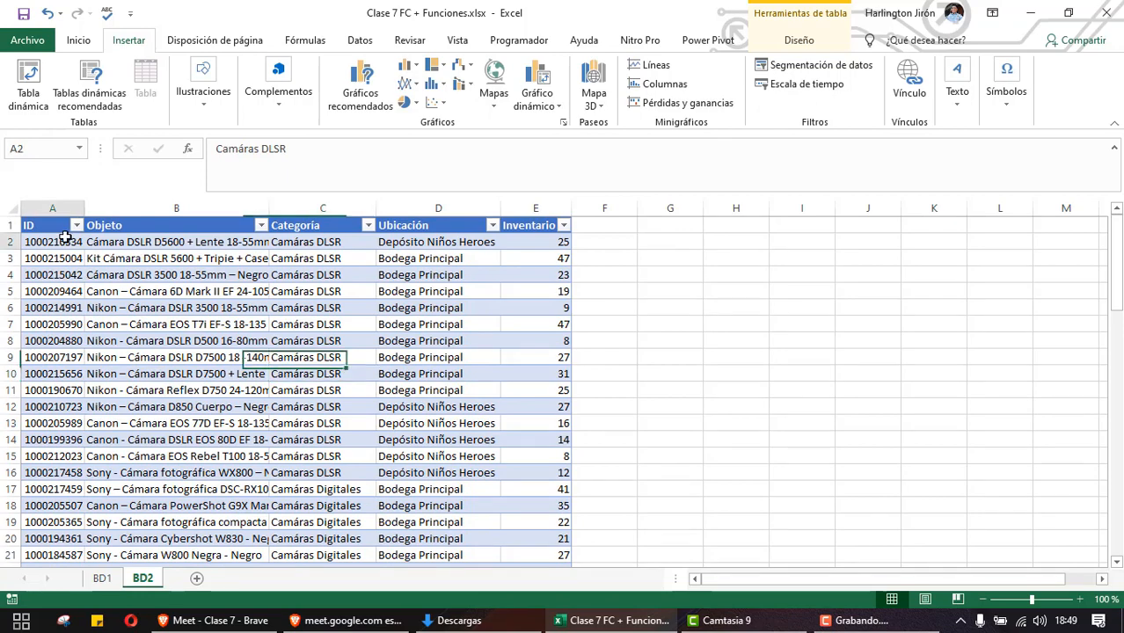
Go back to Tabla1 on BD1 and look through its rows
{"action": "left_click", "coordinate": [78, 148]}
{"action": "left_click", "coordinate": [51, 171]}
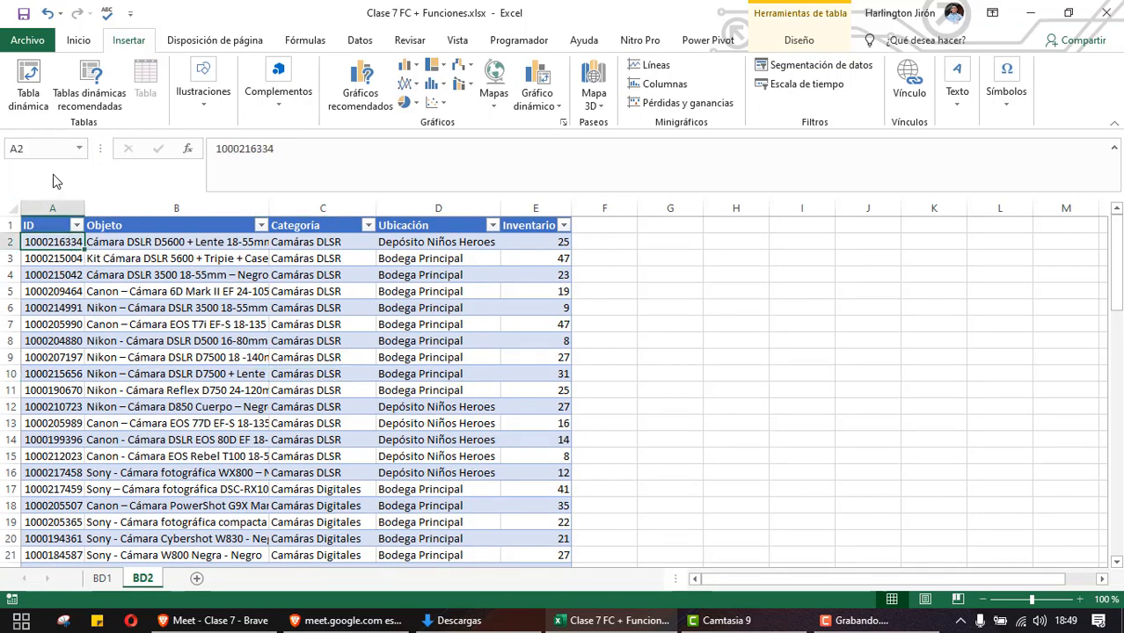
{"action": "scroll", "coordinate": [477, 335], "scroll_direction": "up", "scroll_amount": 1}
{"action": "scroll", "coordinate": [567, 382], "scroll_direction": "down", "scroll_amount": 8}
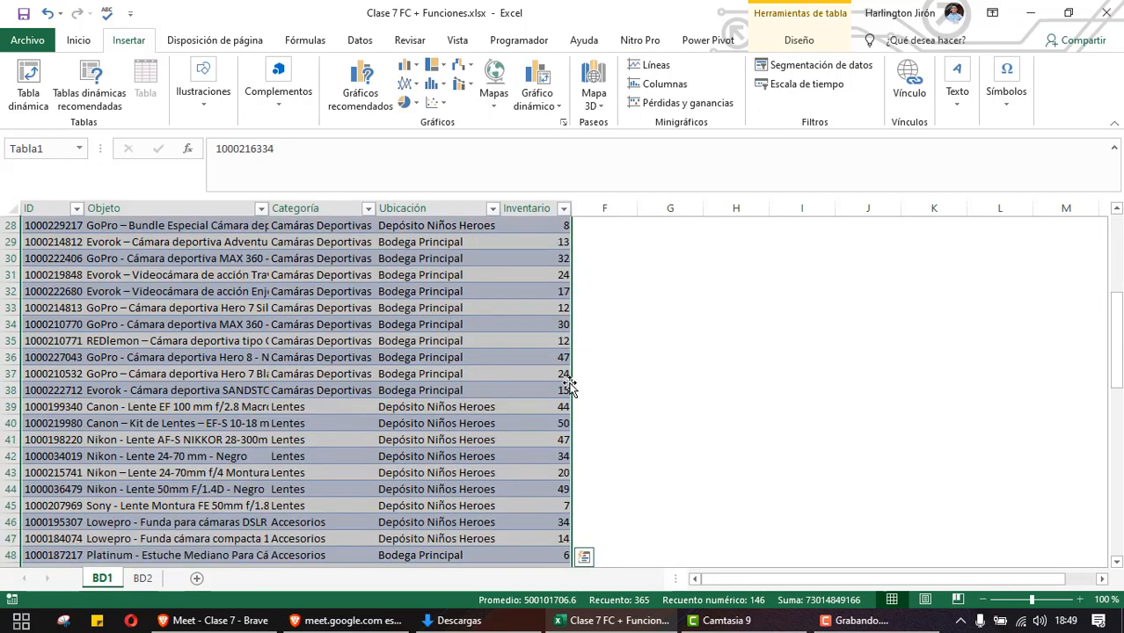
{"action": "scroll", "coordinate": [563, 397], "scroll_direction": "up", "scroll_amount": 8}
Try the header Comparación in F1 directly beside the BD1 table, and undo the table expansion and the entry
{"action": "left_click", "coordinate": [603, 226]}
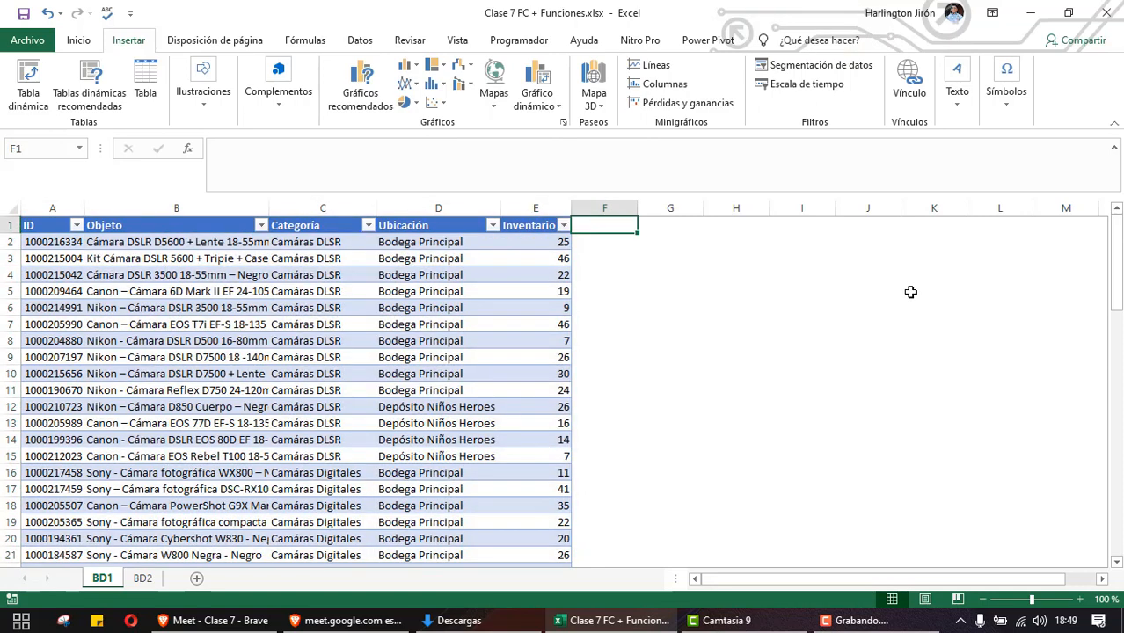
{"action": "type", "text": "Com"}
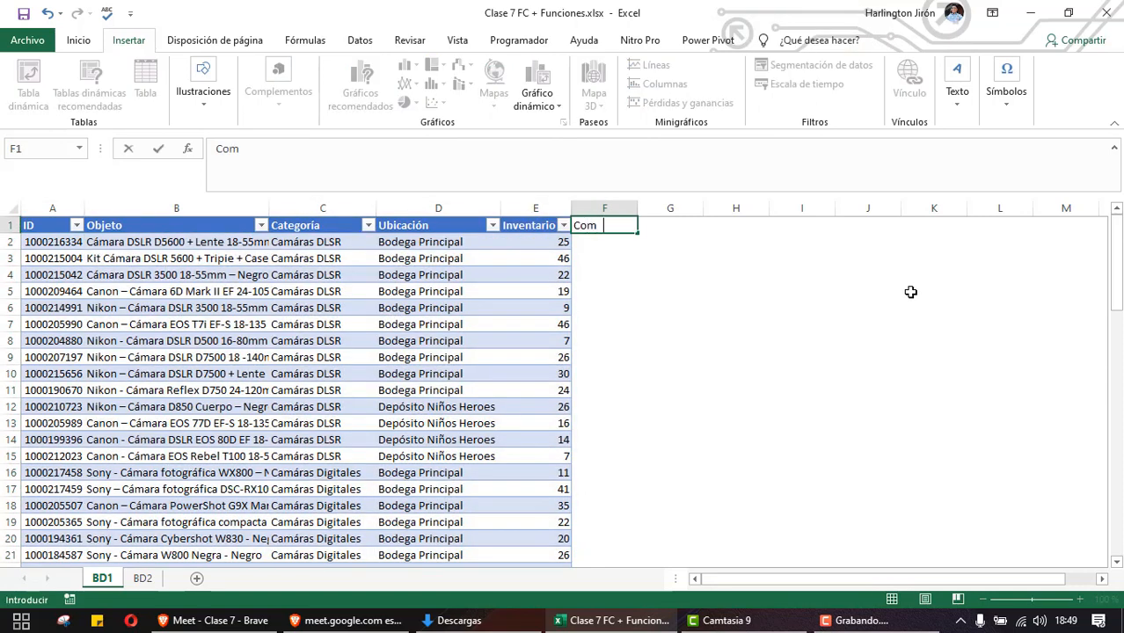
{"action": "type", "text": "paraci"}
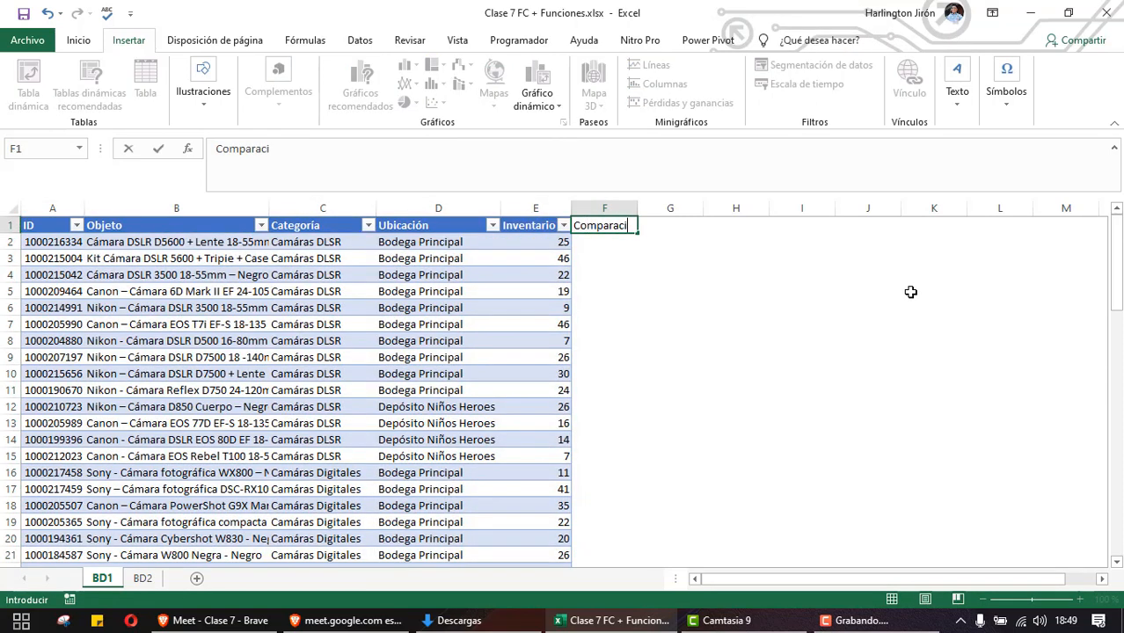
{"action": "type", "text": "ón"}
{"action": "key", "text": "Return"}
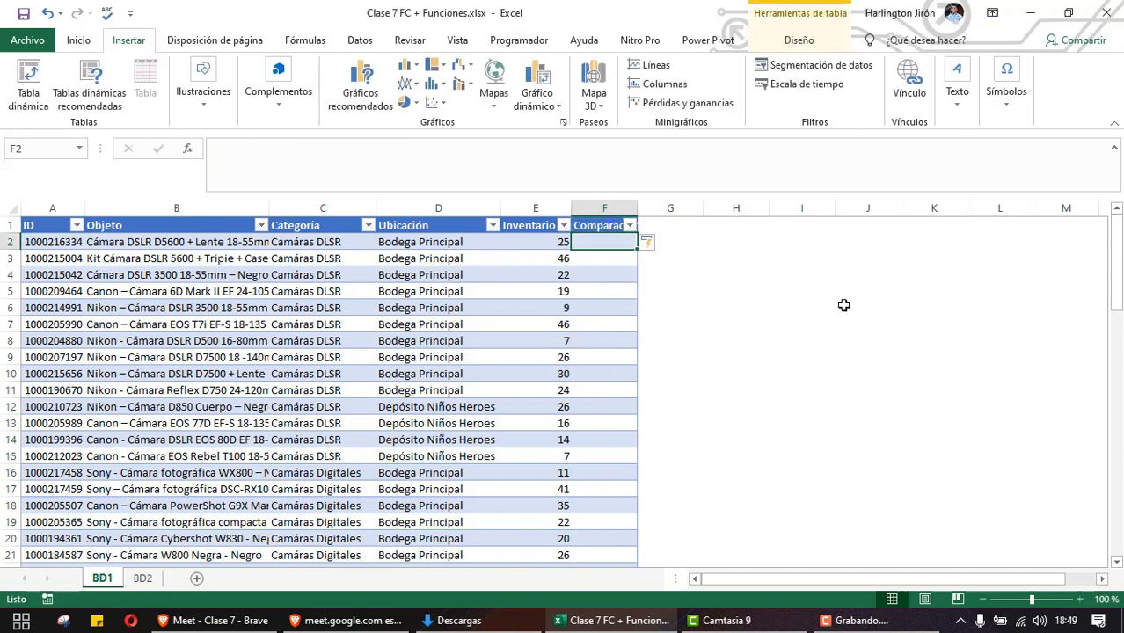
{"action": "key", "text": "ctrl+z"}
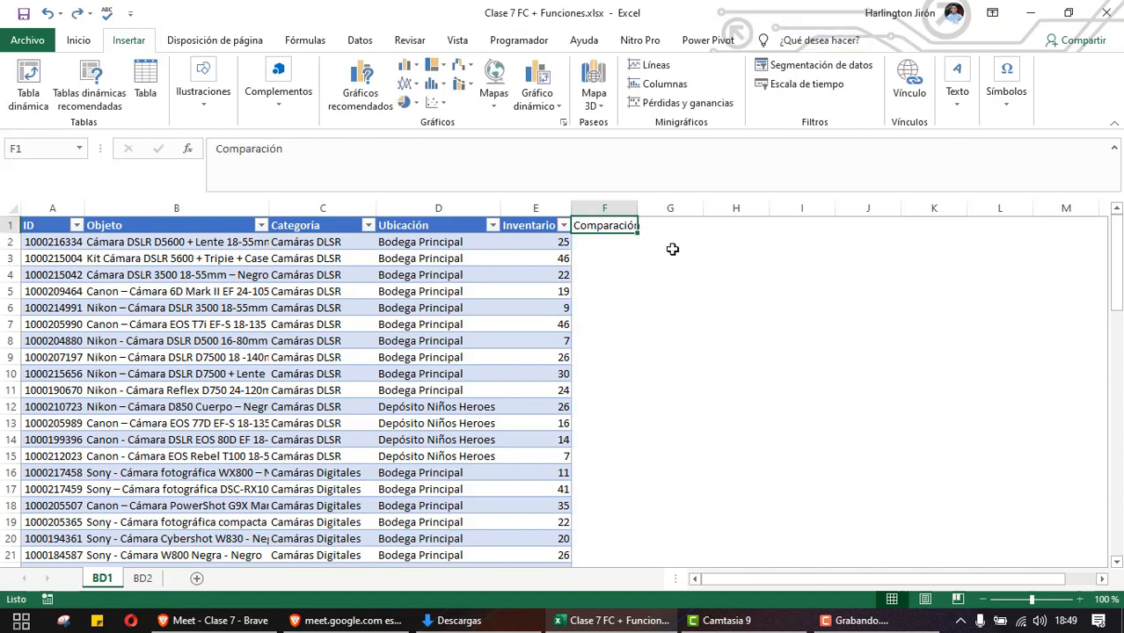
{"action": "key", "text": "ctrl+z"}
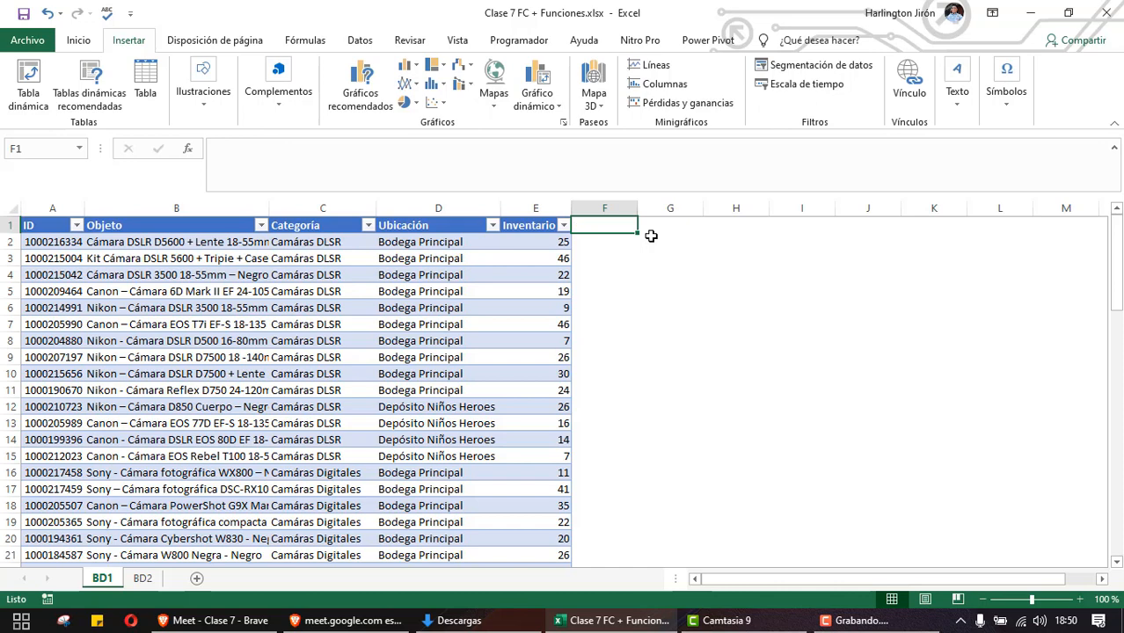
Enter the header Comparación in G1 of BD1, leaving column F empty between it and the table
{"action": "key", "text": "Right"}
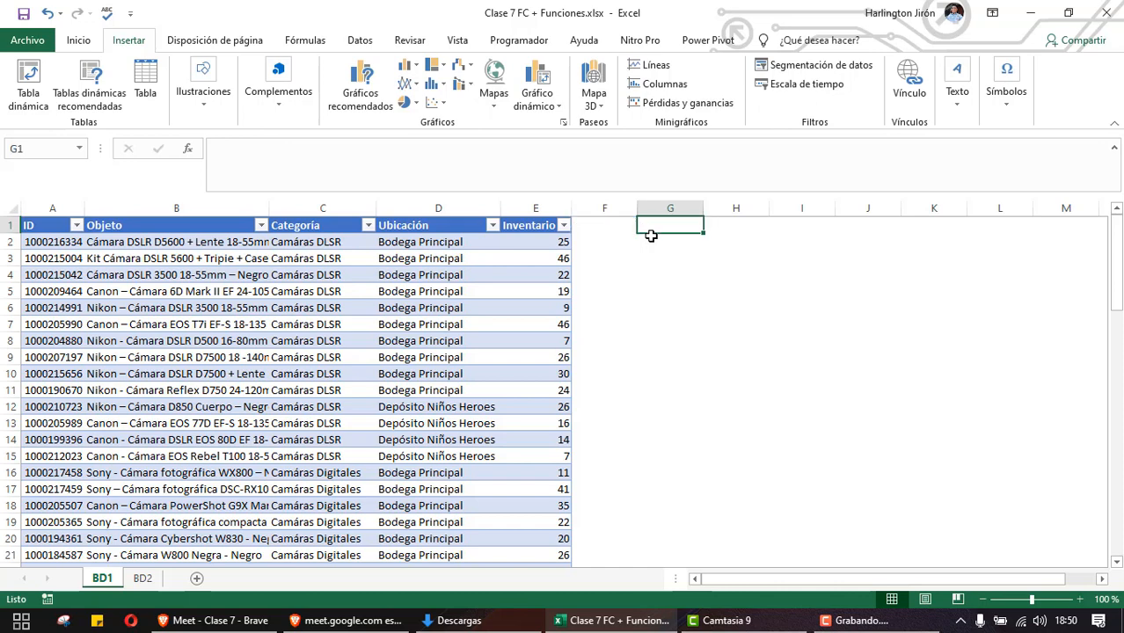
{"action": "type", "text": "Com"}
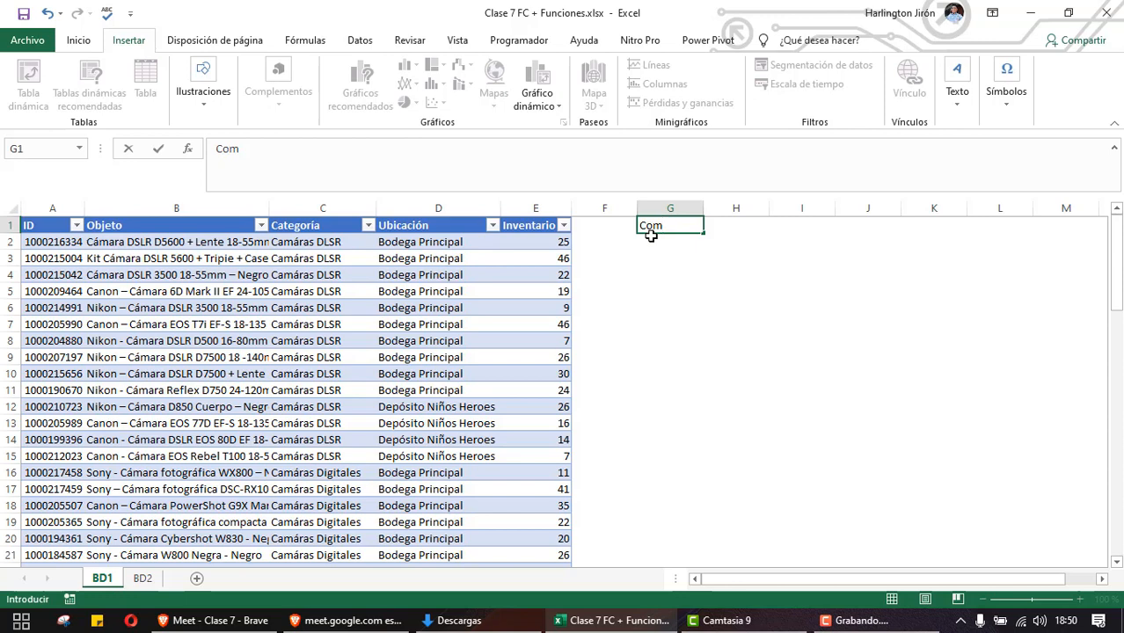
{"action": "type", "text": "paración"}
{"action": "key", "text": "Return"}
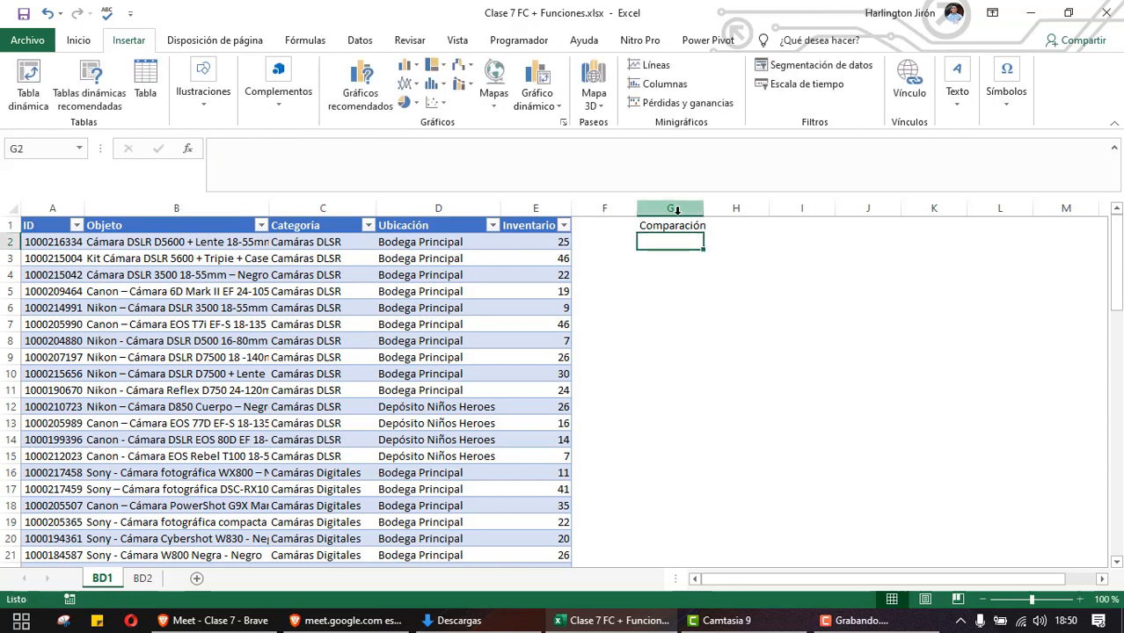
Fit column G to the width of its Comparación header and start a CONTAR.SI formula in G2
{"action": "double_click", "coordinate": [706, 207]}
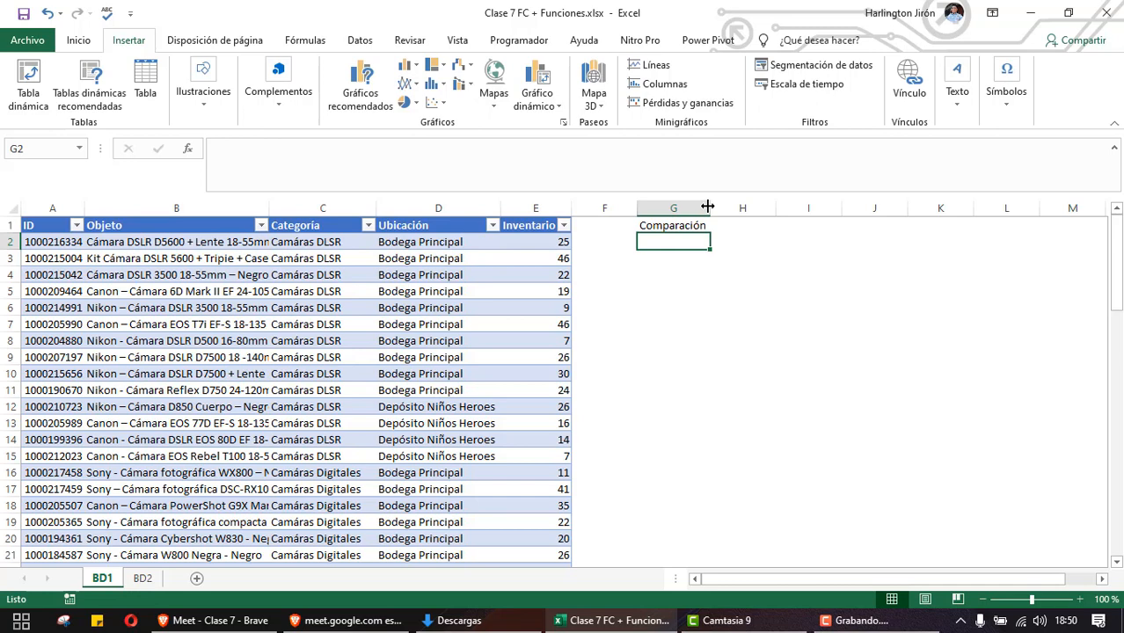
{"action": "type", "text": "="}
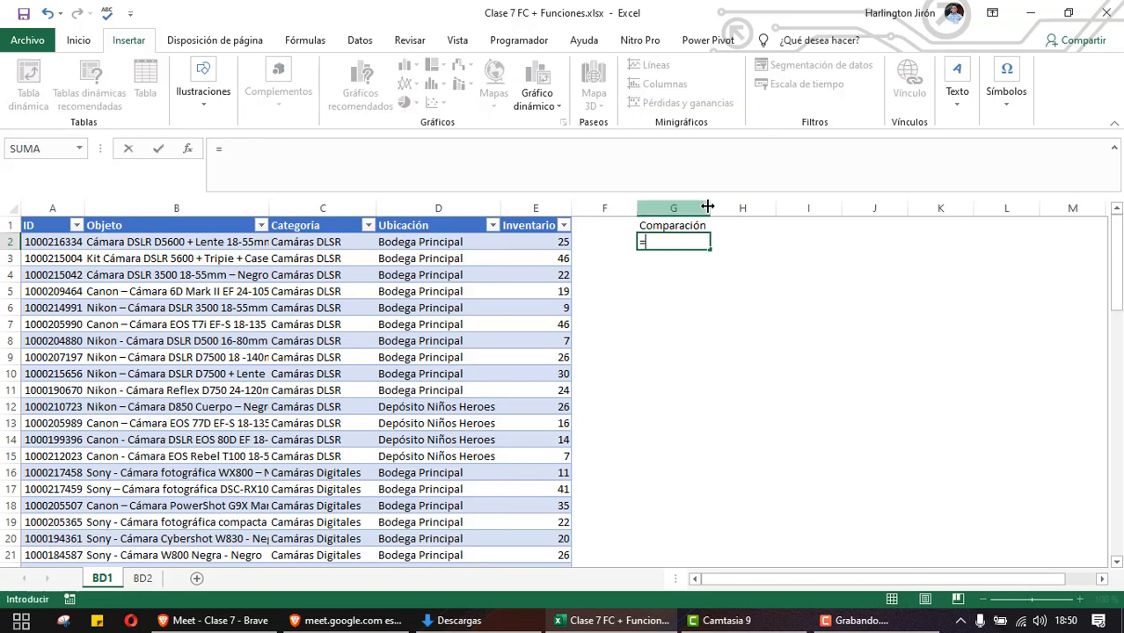
{"action": "type", "text": "contar"}
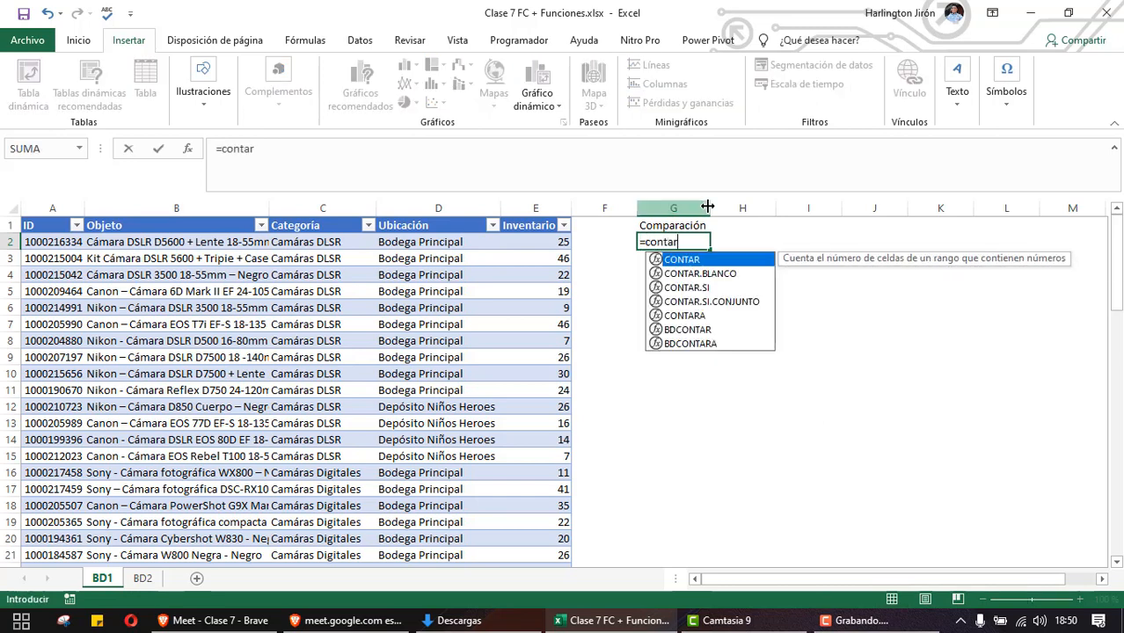
{"action": "key", "text": "Down"}
{"action": "key", "text": "Down"}
{"action": "key", "text": "Tab"}
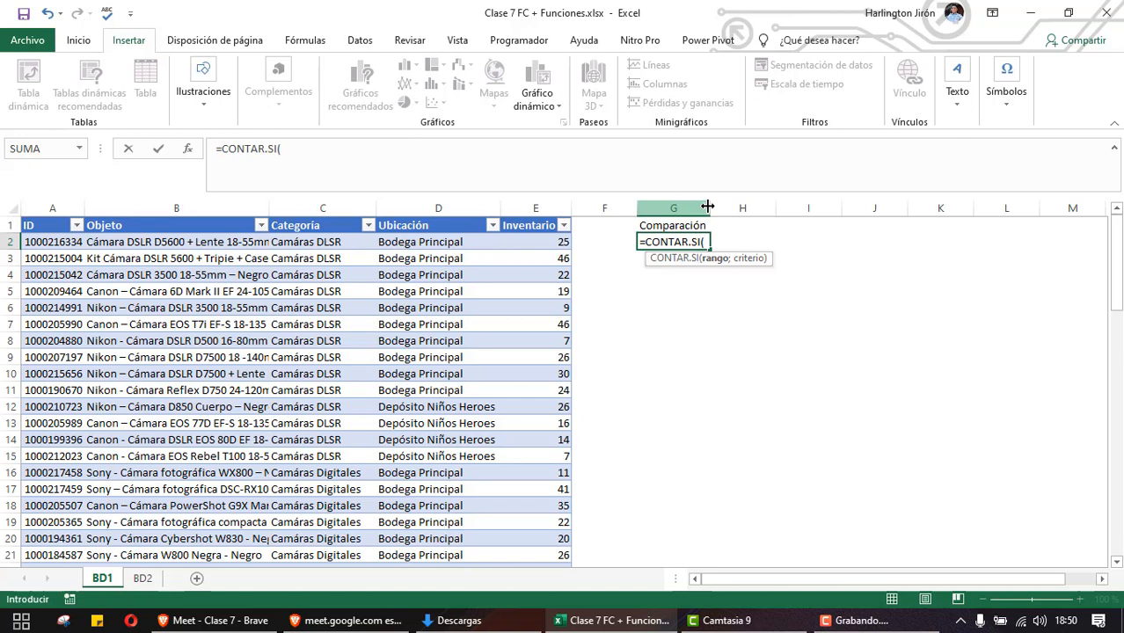
Switch to the Meet call, admit the waiting participant, and return to the Excel workbook
{"action": "left_click", "coordinate": [184, 622]}
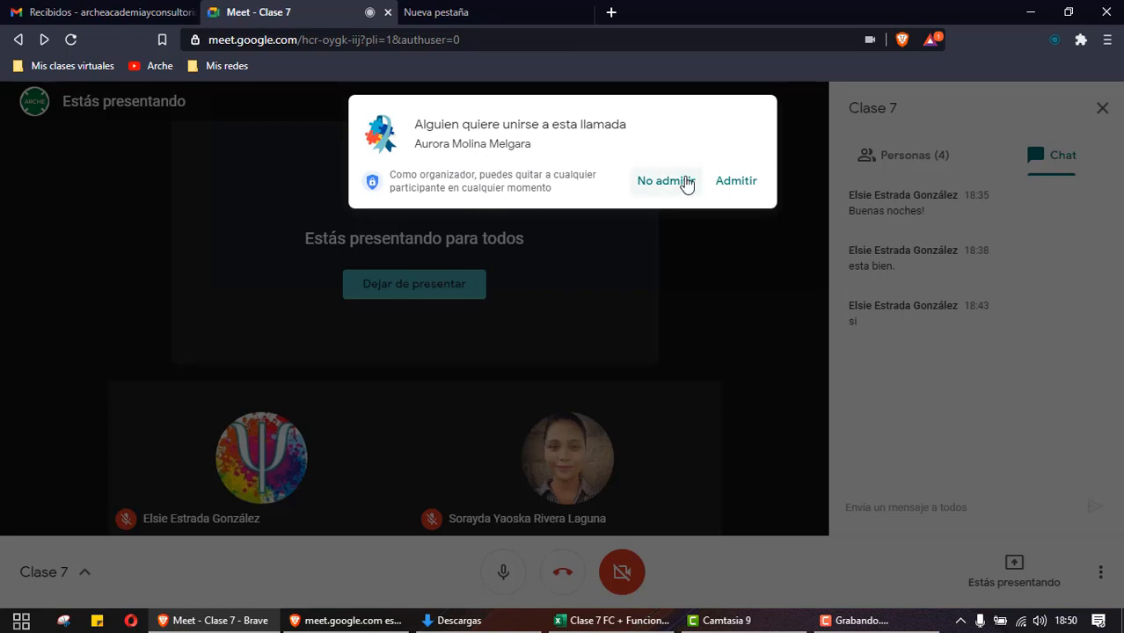
{"action": "left_click", "coordinate": [735, 181]}
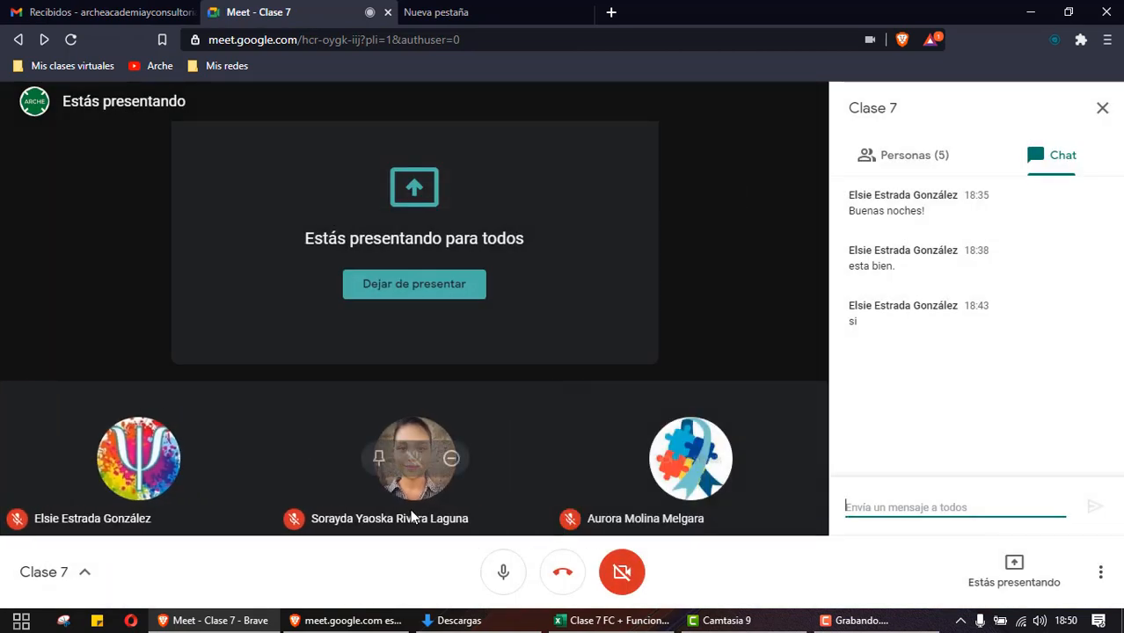
{"action": "left_click", "coordinate": [226, 622]}
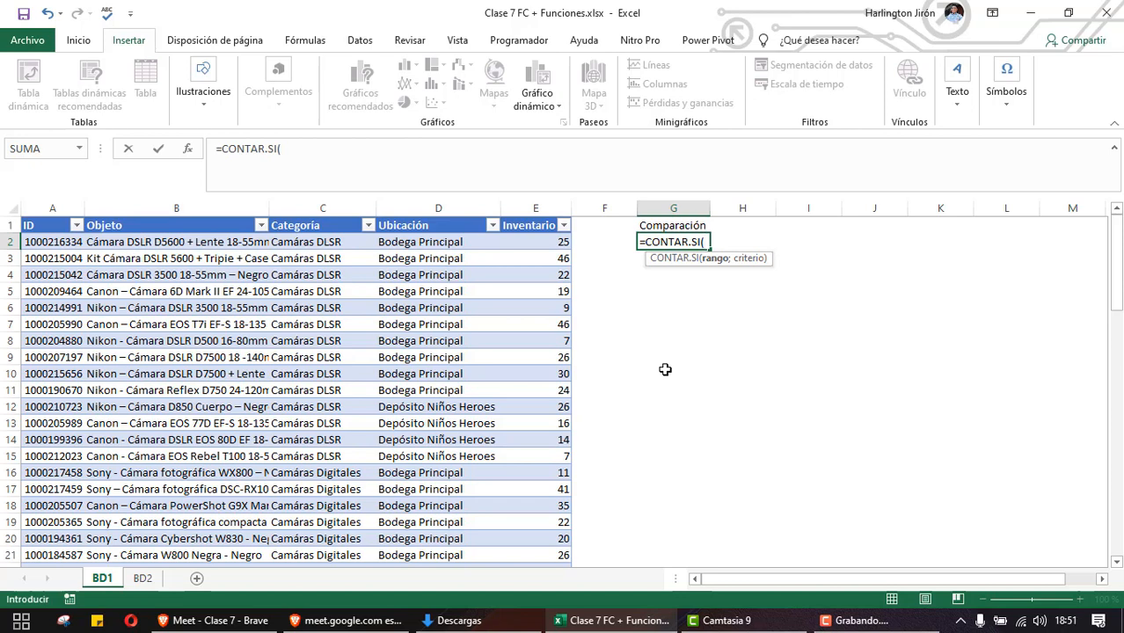
Discard the unfinished formula in G2 and clear the Comparación header from G1 of BD1
{"action": "key", "text": "BackSpace"}
{"action": "key", "text": "BackSpace"}
{"action": "key", "text": "BackSpace"}
{"action": "key", "text": "BackSpace"}
{"action": "key", "text": "BackSpace"}
{"action": "key", "text": "BackSpace"}
{"action": "key", "text": "BackSpace"}
{"action": "key", "text": "BackSpace"}
{"action": "key", "text": "BackSpace"}
{"action": "key", "text": "BackSpace"}
{"action": "key", "text": "BackSpace"}
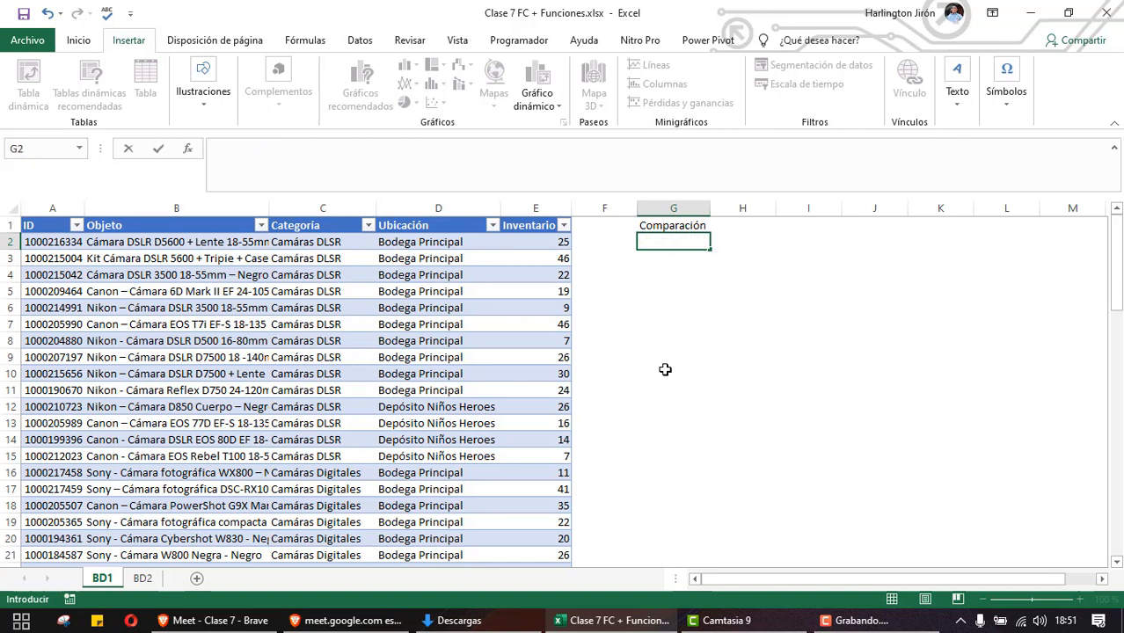
{"action": "key", "text": "Return"}
{"action": "left_click", "coordinate": [672, 240]}
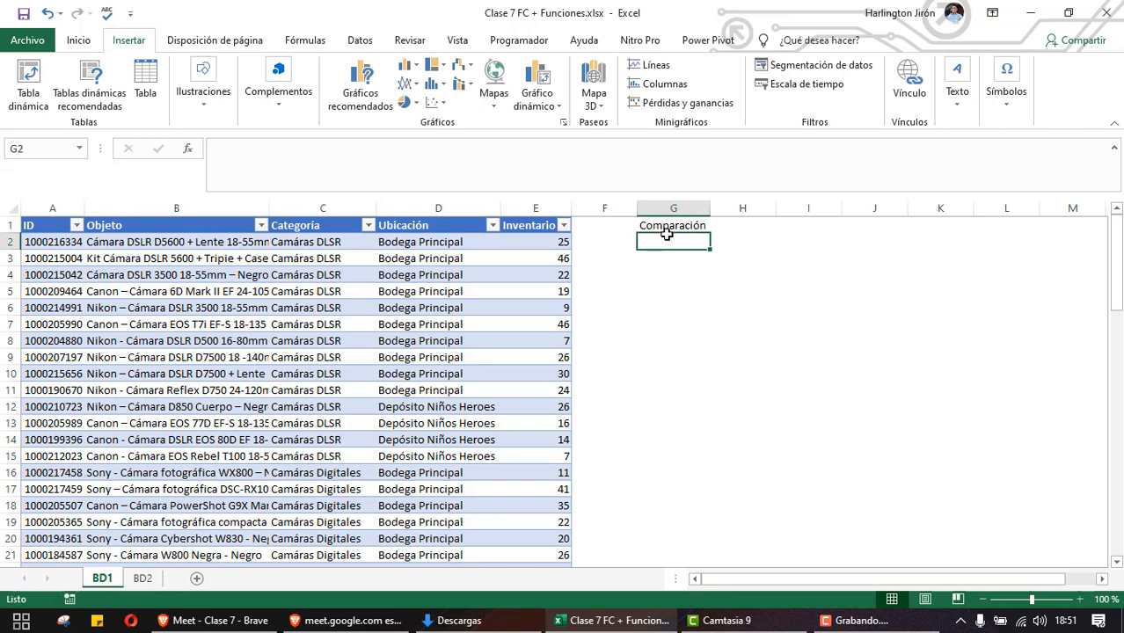
{"action": "left_click", "coordinate": [673, 226]}
{"action": "key", "text": "Delete"}
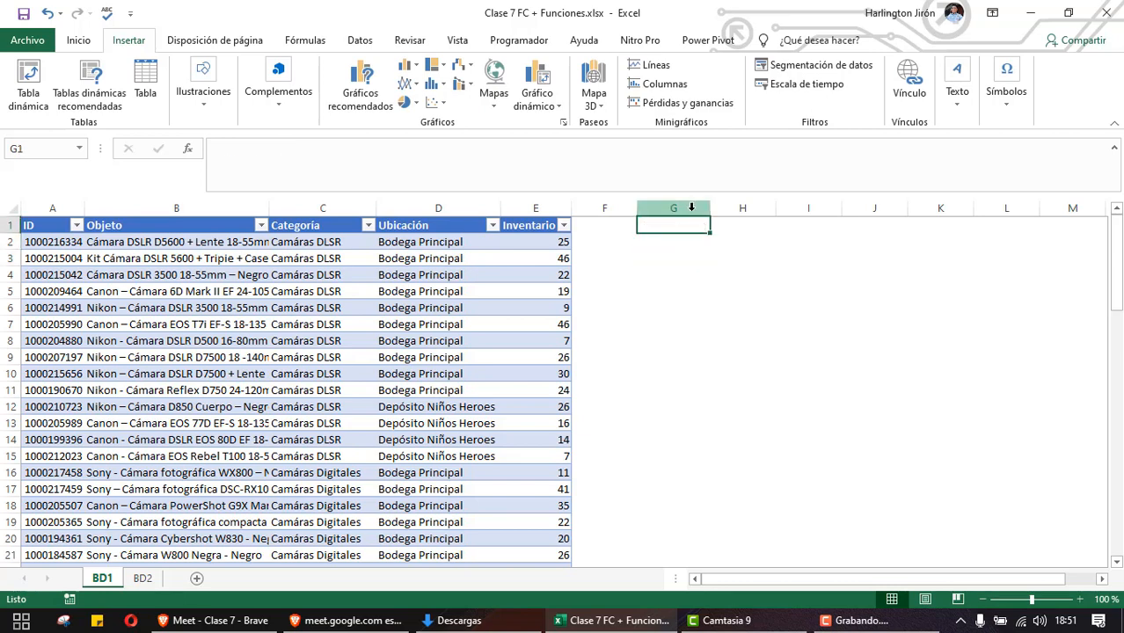
{"action": "key", "text": "Down"}
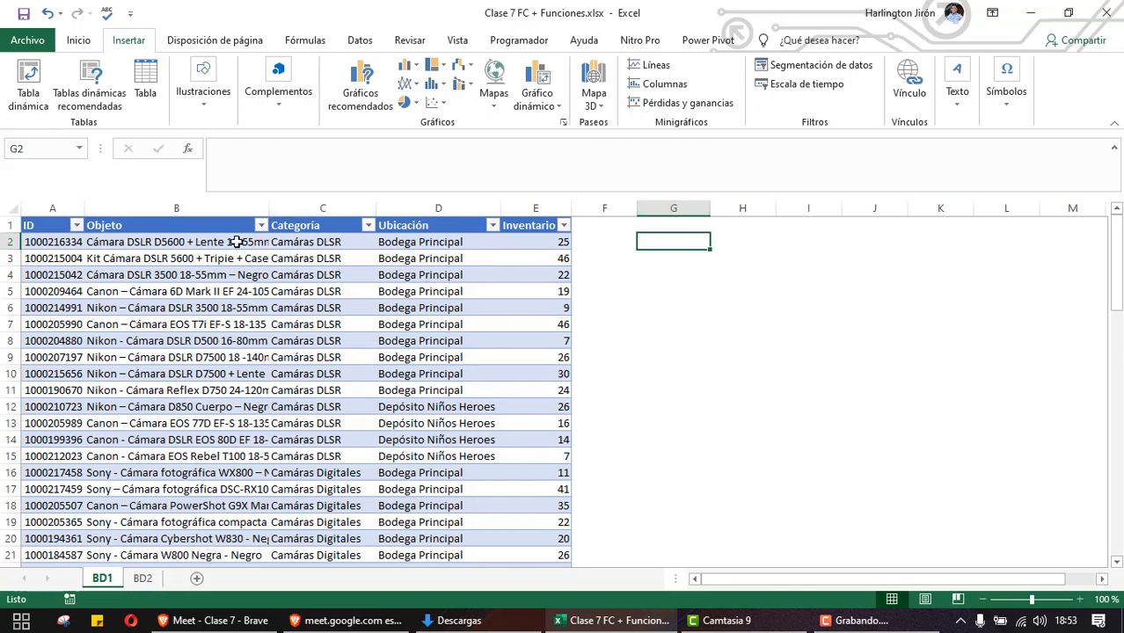
Look at the Objeto entries on BD1 and the matching inventory table on BD2, returning to BD1
{"action": "left_click_drag", "start_coordinate": [238, 243], "coordinate": [211, 455]}
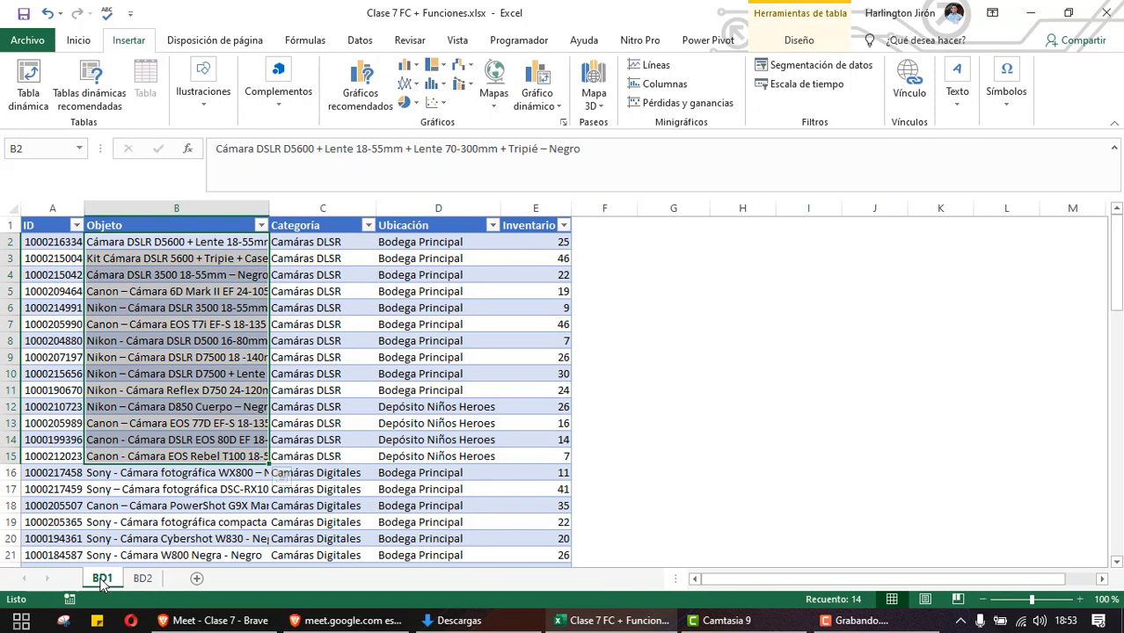
{"action": "left_click", "coordinate": [144, 579]}
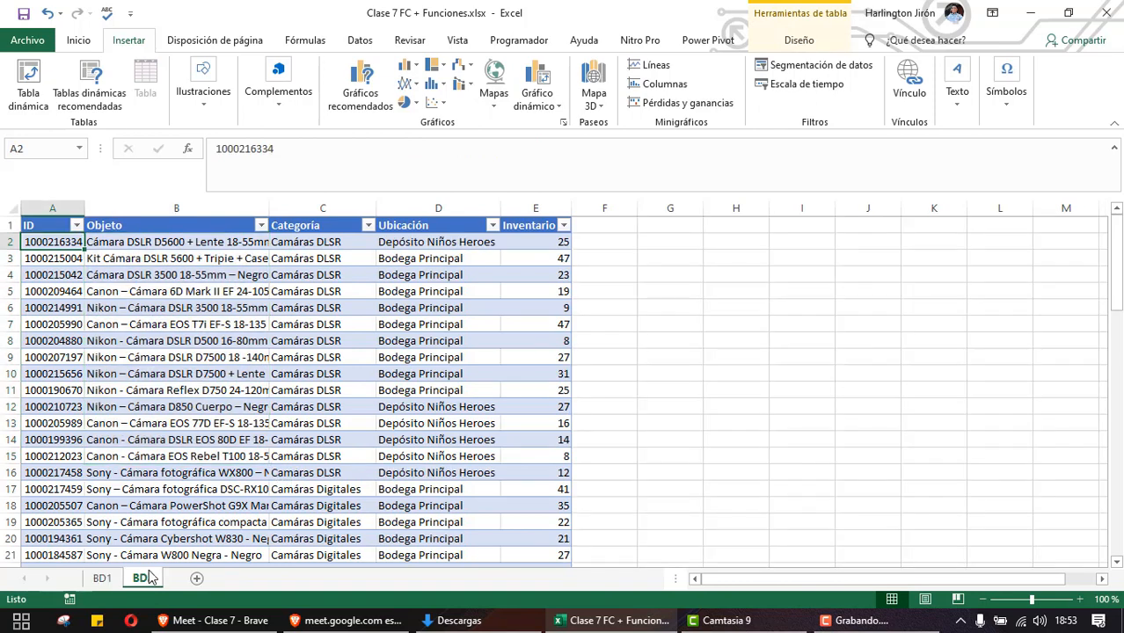
{"action": "left_click", "coordinate": [104, 578]}
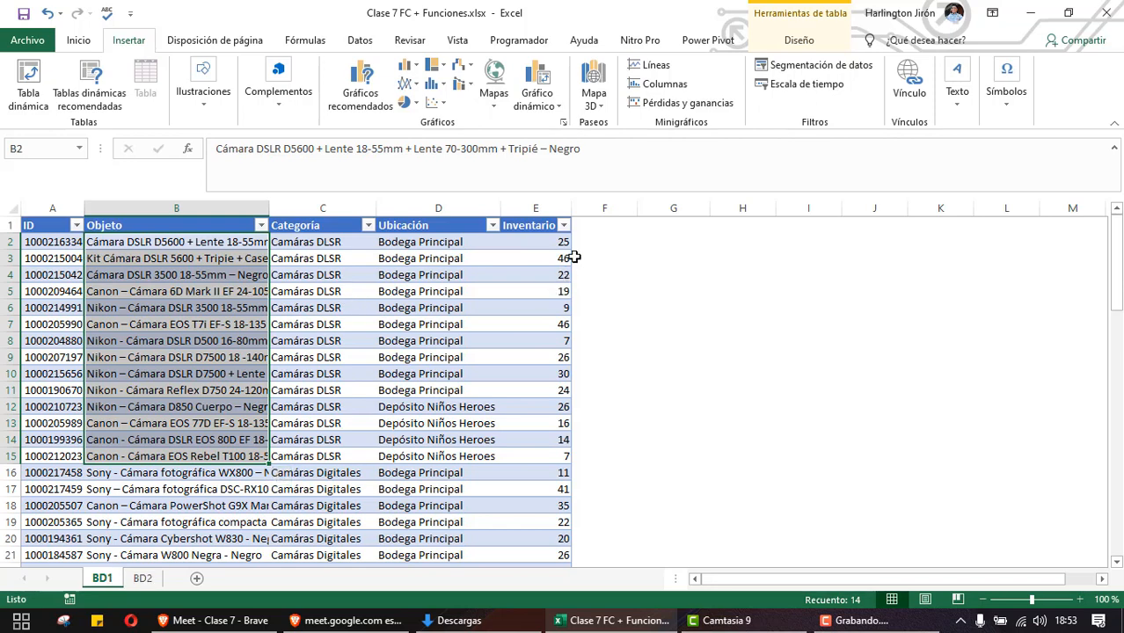
Enter the header Comparación in F1 directly beside the BD1 table as a new table column
{"action": "left_click", "coordinate": [587, 222]}
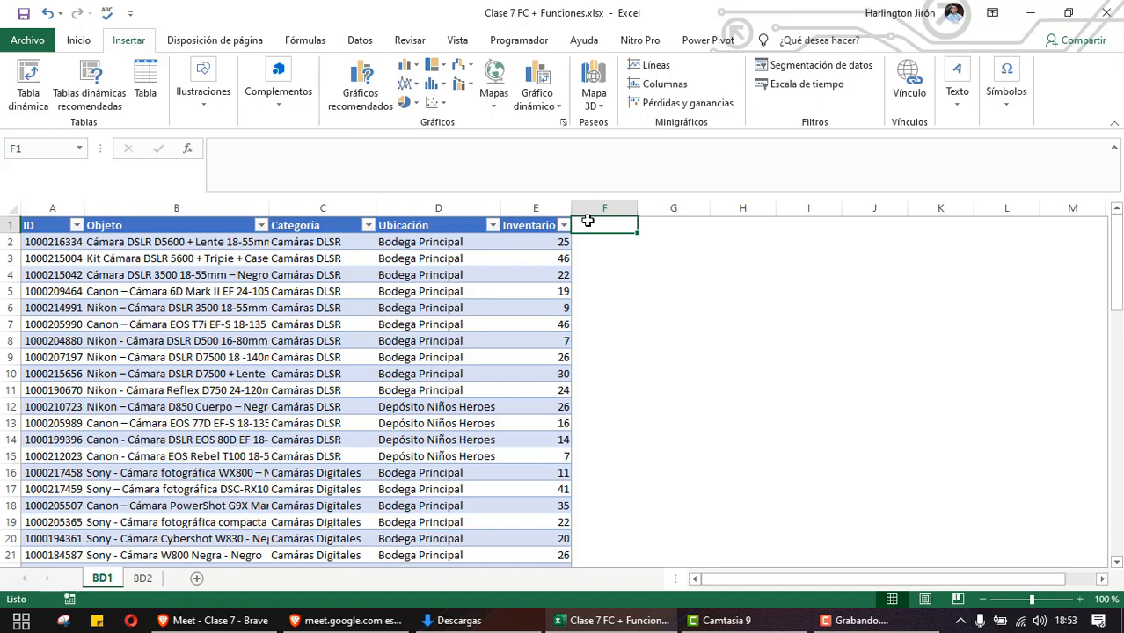
{"action": "type", "text": "Comparaci"}
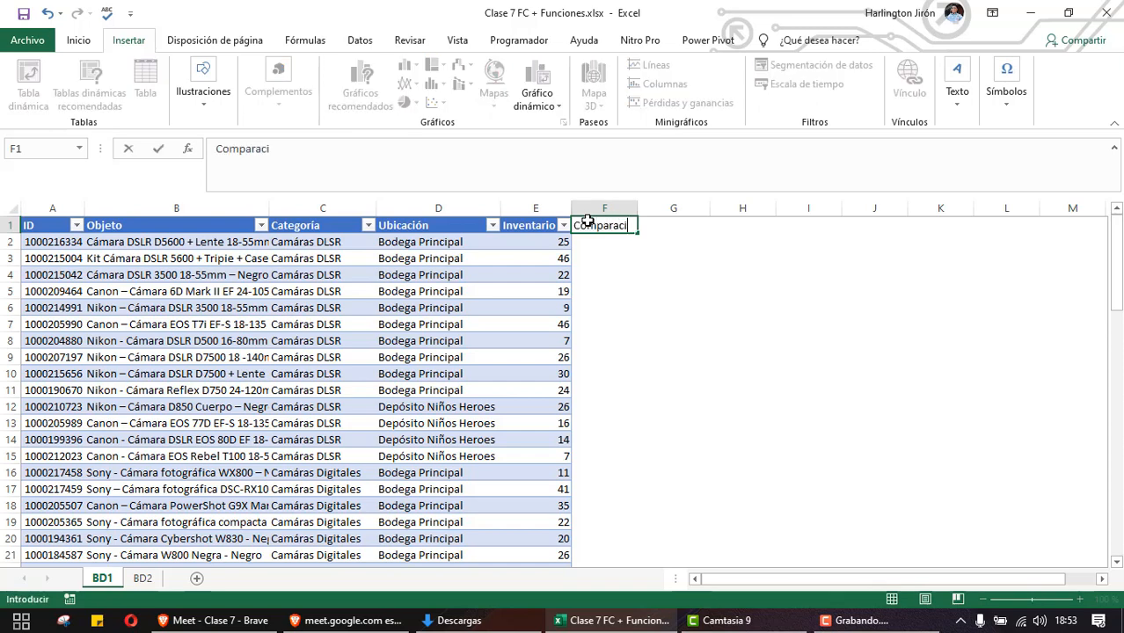
{"action": "type", "text": "ón"}
{"action": "key", "text": "Return"}
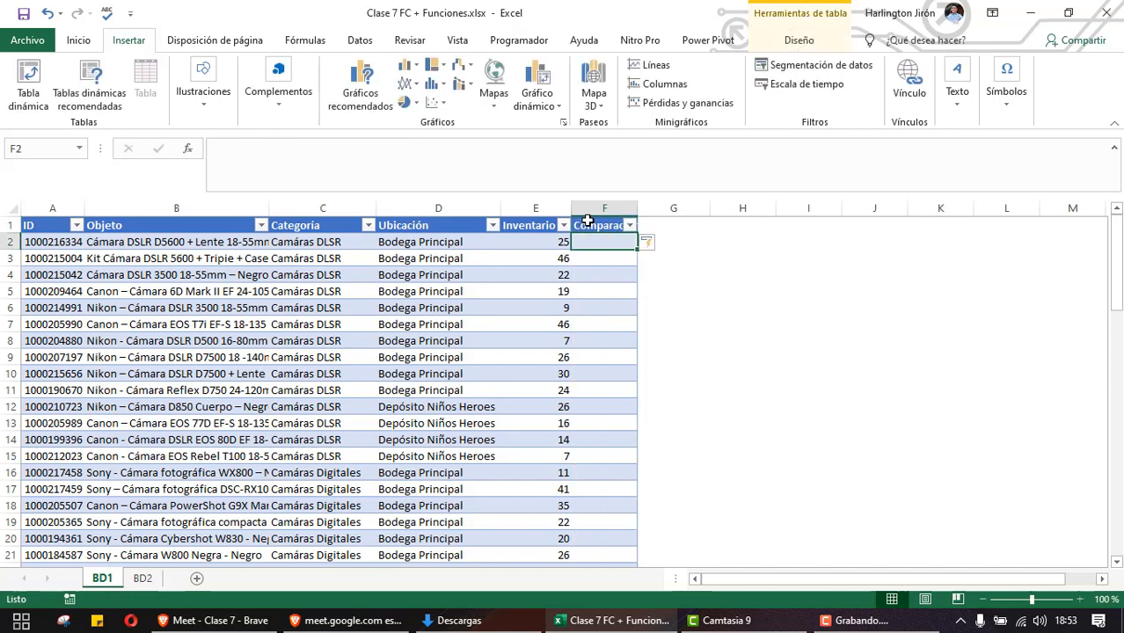
Start a CONTAR.SI formula in F2, the first data cell of the Comparación column
{"action": "left_click", "coordinate": [164, 246]}
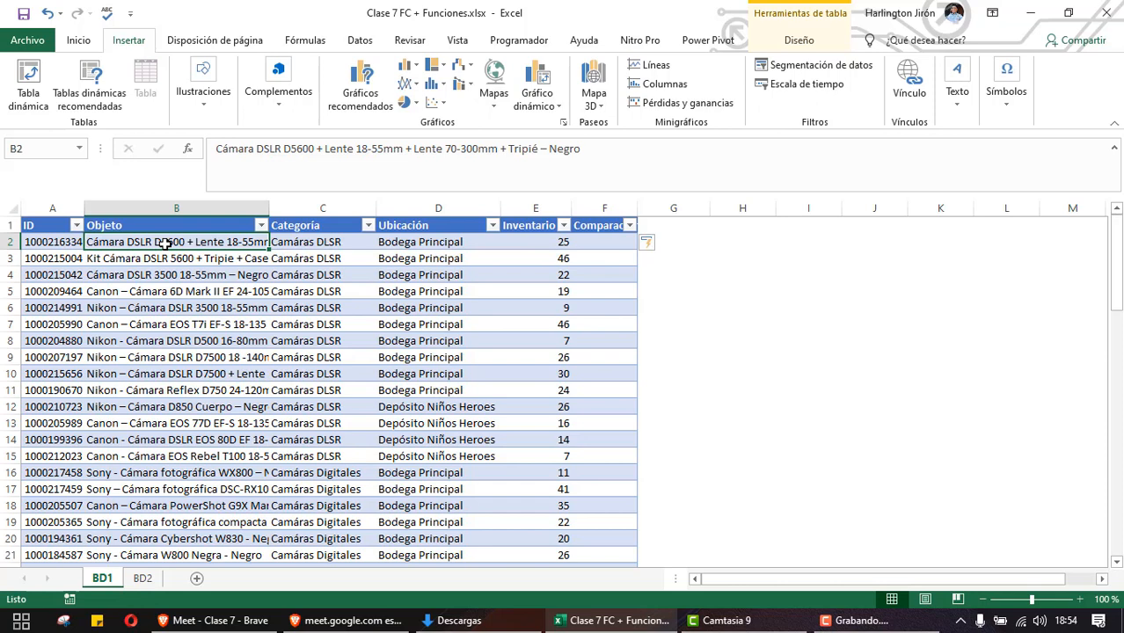
{"action": "left_click", "coordinate": [605, 245]}
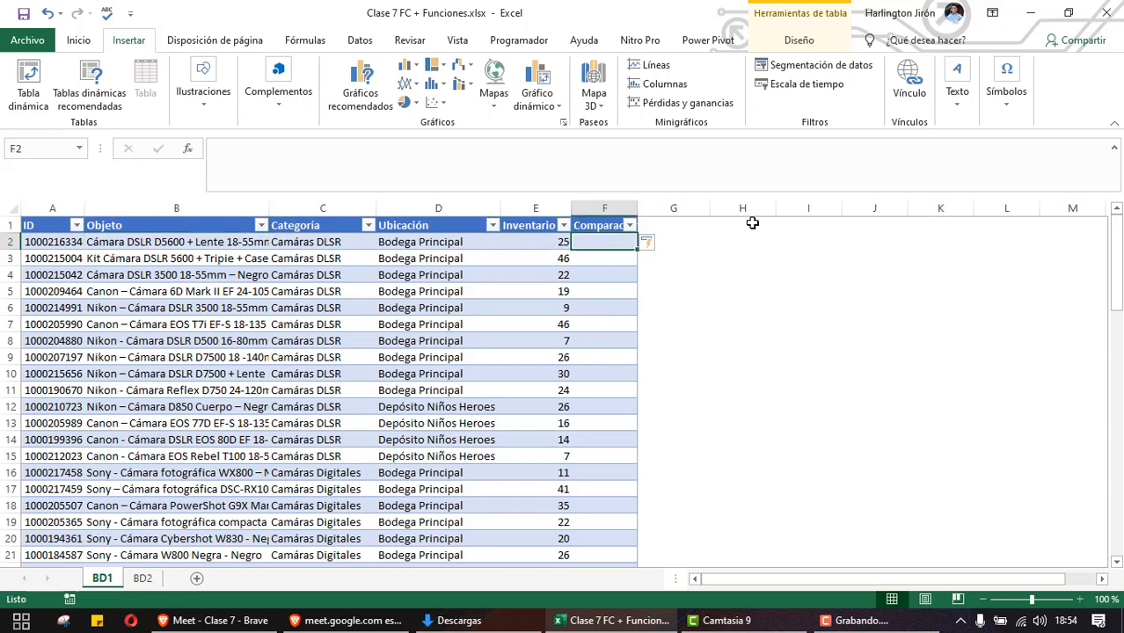
{"action": "type", "text": "=conta"}
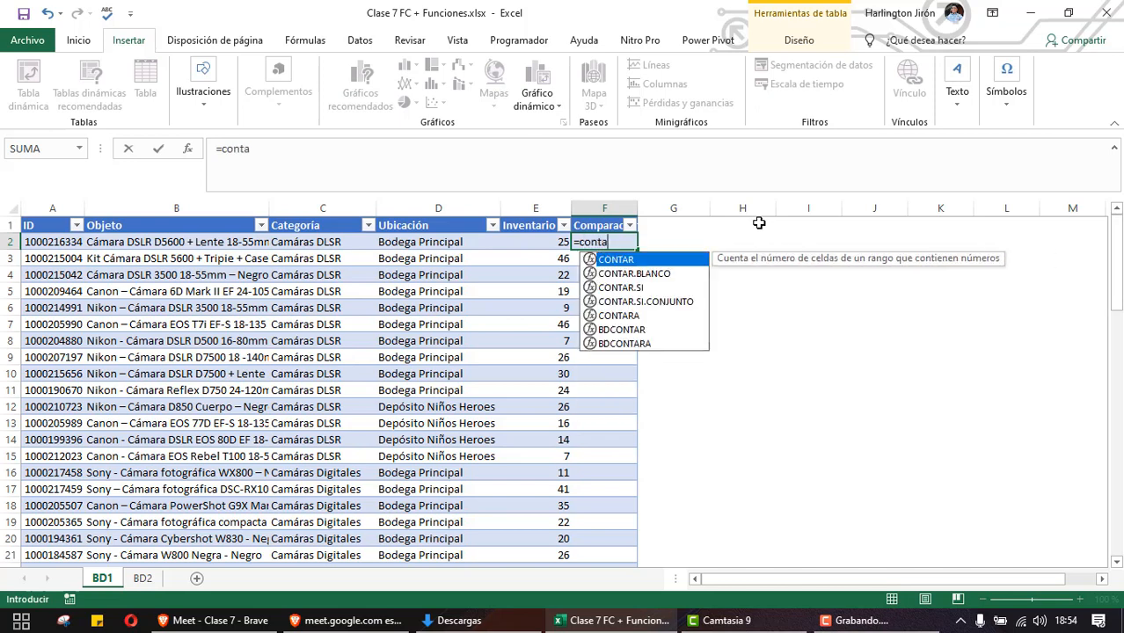
{"action": "type", "text": "r"}
{"action": "key", "text": "Down"}
{"action": "key", "text": "Tab"}
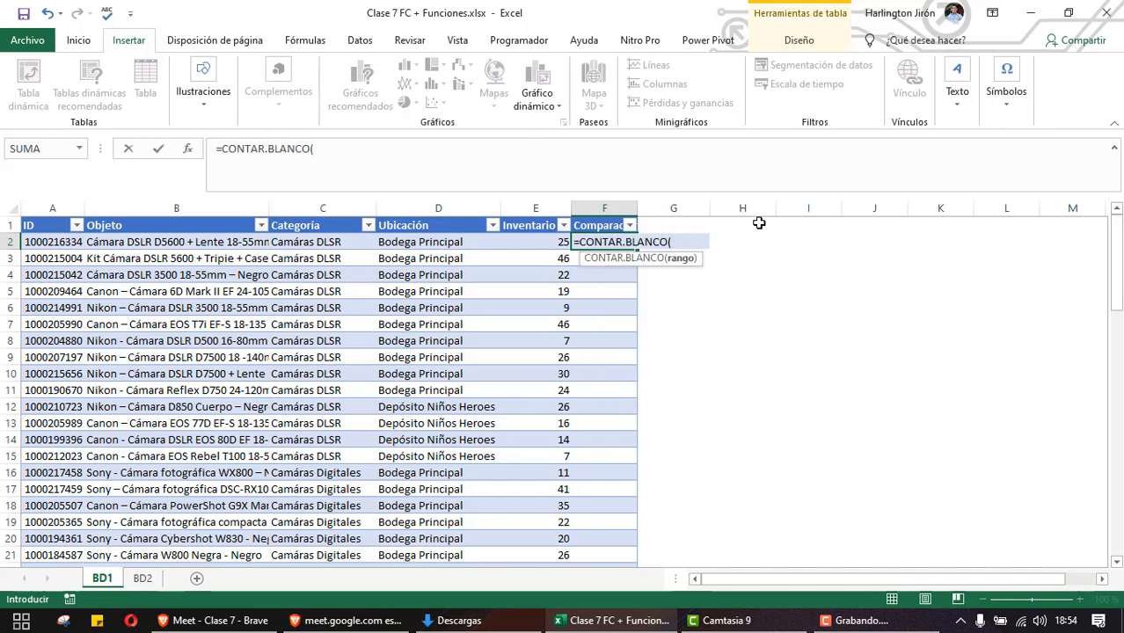
{"action": "key", "text": "BackSpace"}
{"action": "key", "text": "BackSpace"}
{"action": "key", "text": "BackSpace"}
{"action": "key", "text": "BackSpace"}
{"action": "key", "text": "BackSpace"}
{"action": "key", "text": "BackSpace"}
{"action": "key", "text": "BackSpace"}
{"action": "type", "text": "si"}
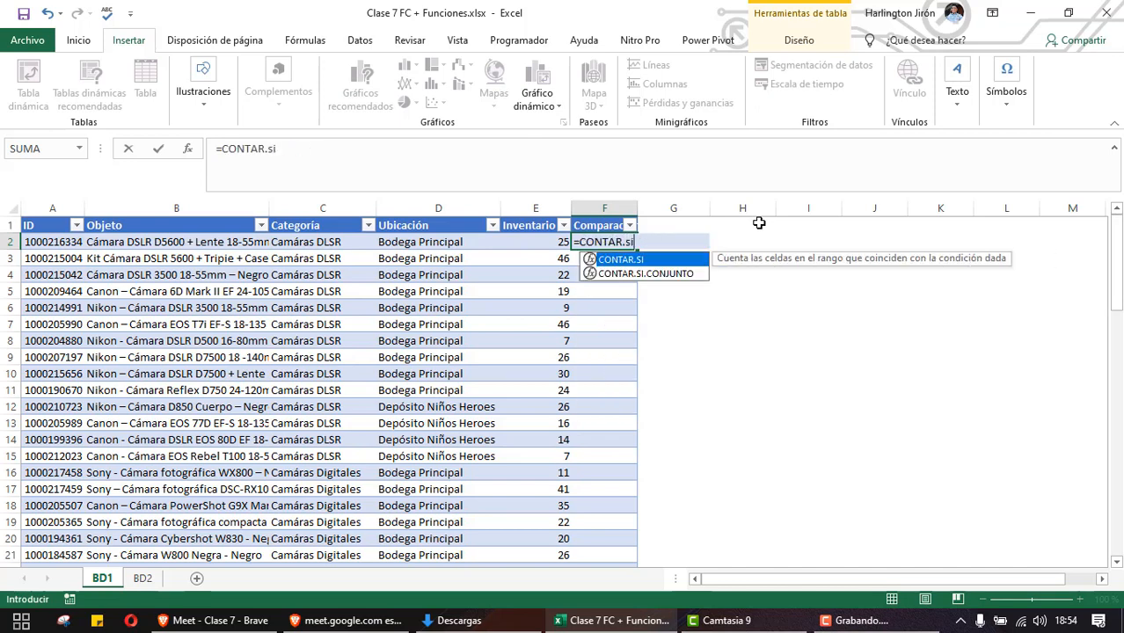
{"action": "key", "text": "Tab"}
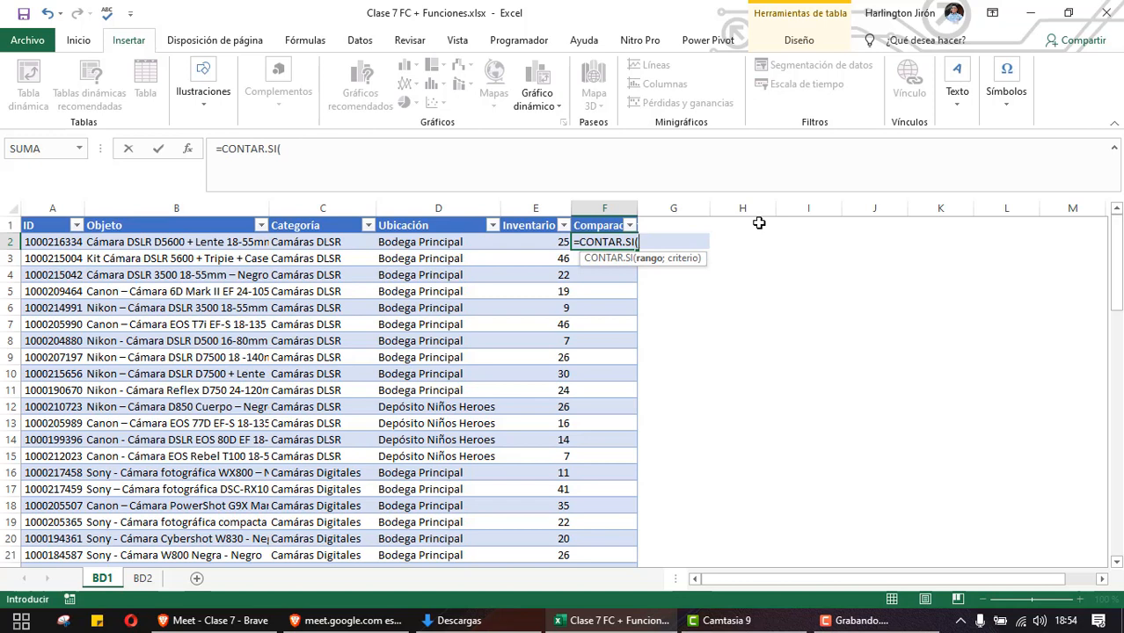
Set the formula's range argument to the whole Objeto column of the BD2 table, Tabla13[Objeto]
{"action": "left_click", "coordinate": [150, 578]}
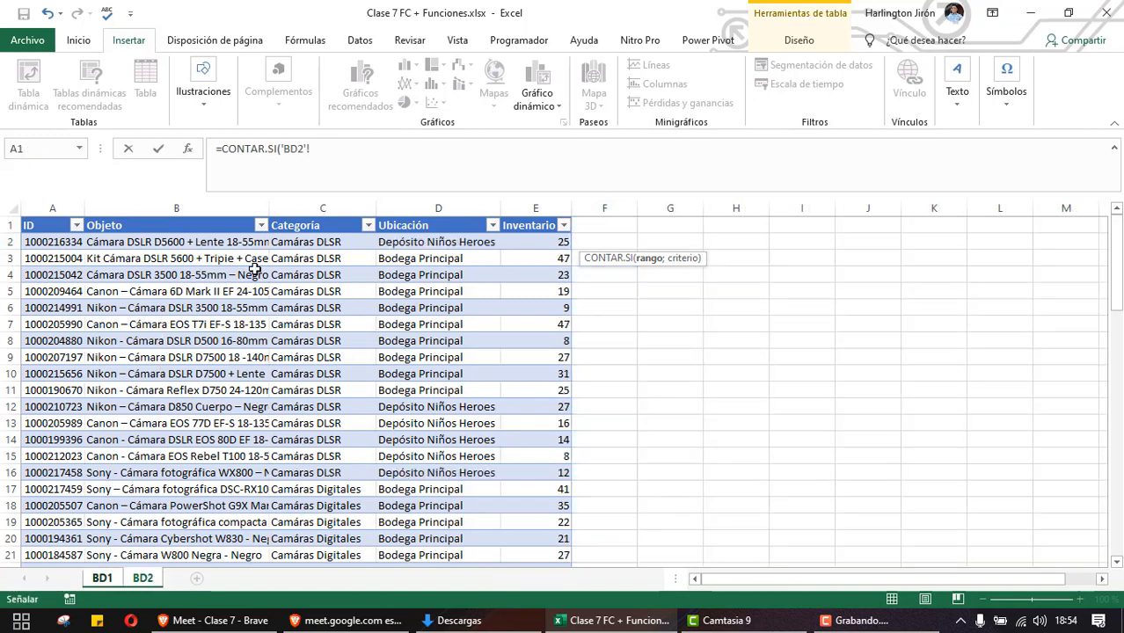
{"action": "left_click", "coordinate": [153, 240]}
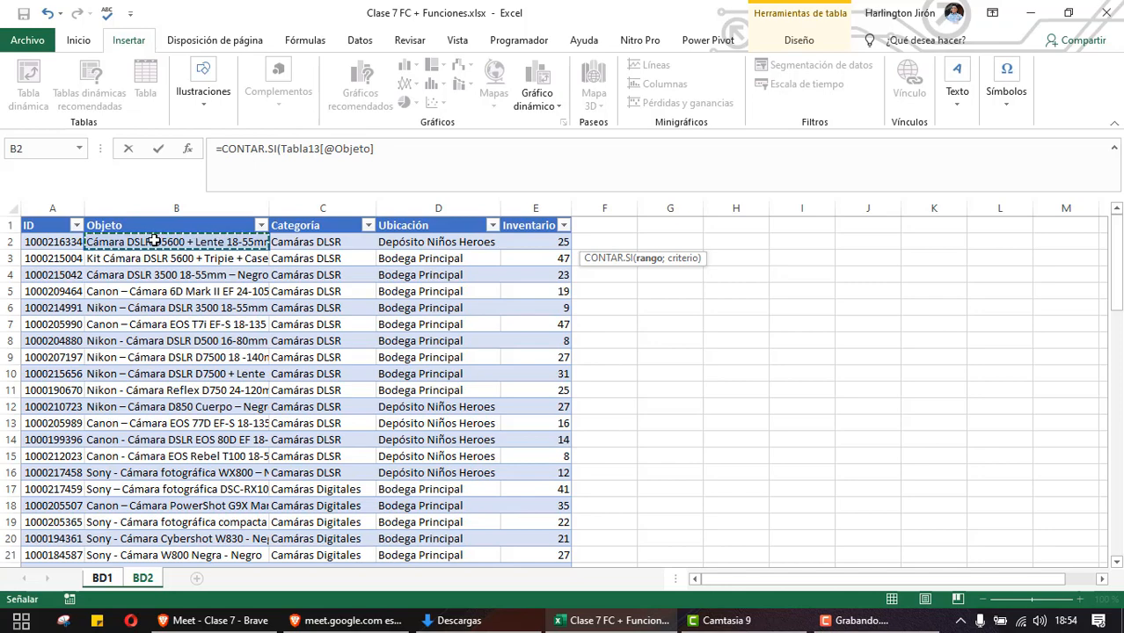
{"action": "key", "text": "ctrl+shift+Down"}
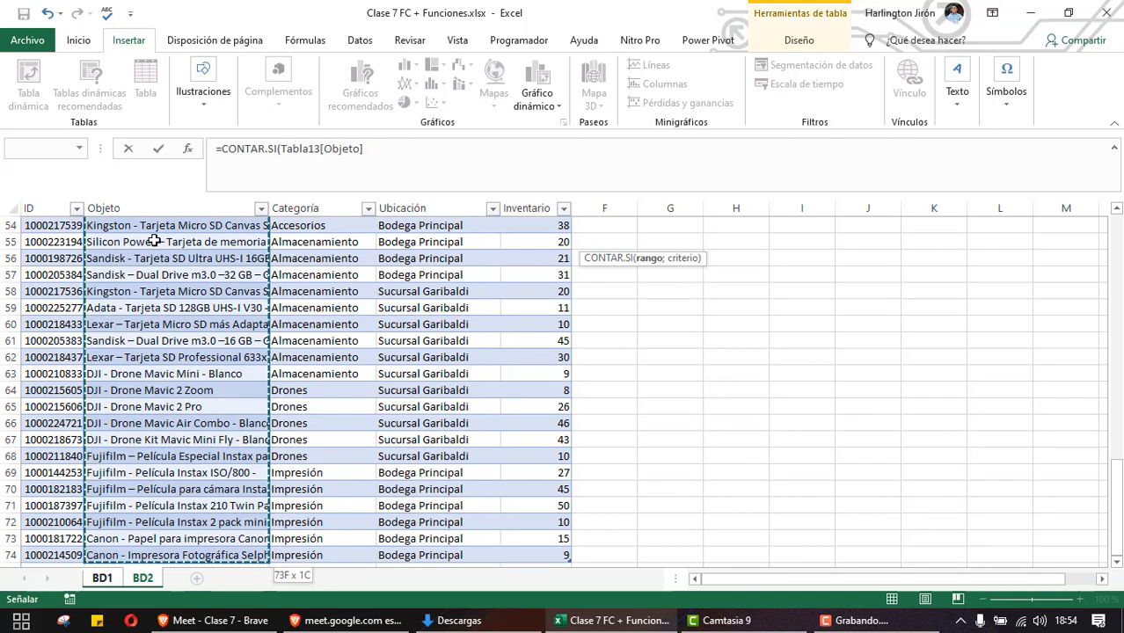
{"action": "type", "text": ";"}
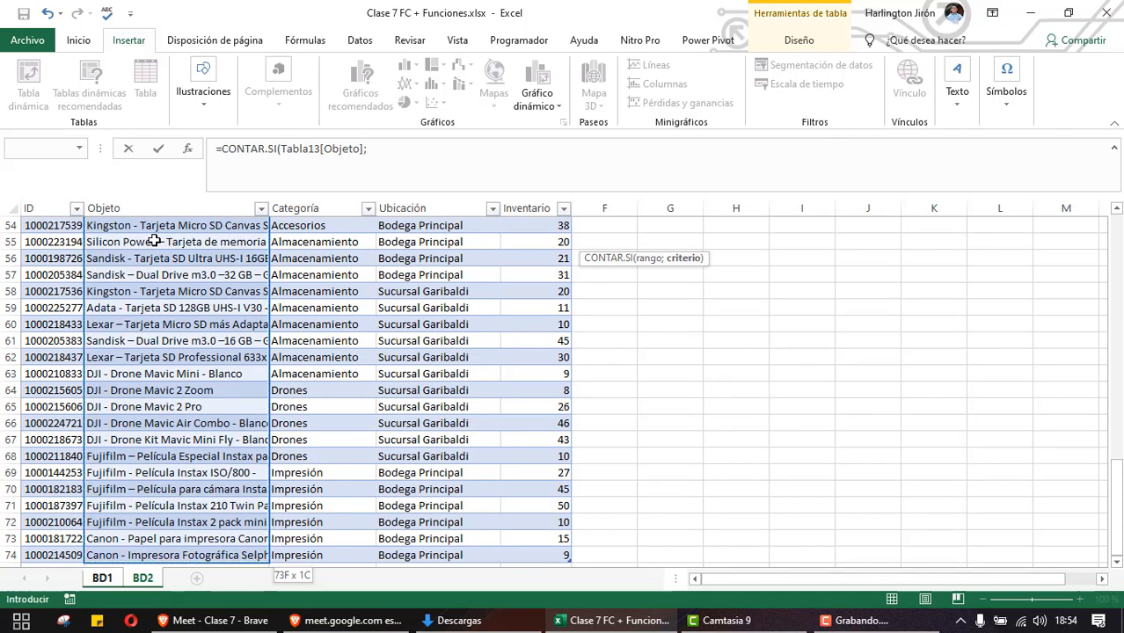
Use the BD1 row's own Objeto cell, B2, as the CONTAR.SI criterion and complete the formula
{"action": "scroll", "coordinate": [364, 329], "scroll_direction": "up", "scroll_amount": 1}
{"action": "left_click", "coordinate": [102, 578]}
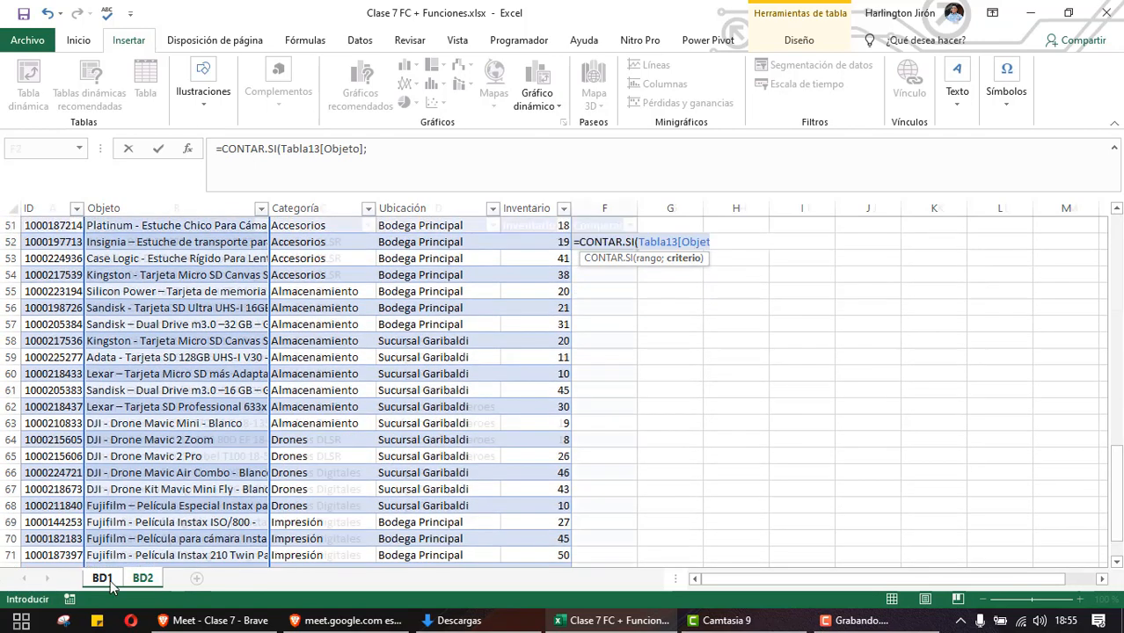
{"action": "left_click", "coordinate": [460, 149]}
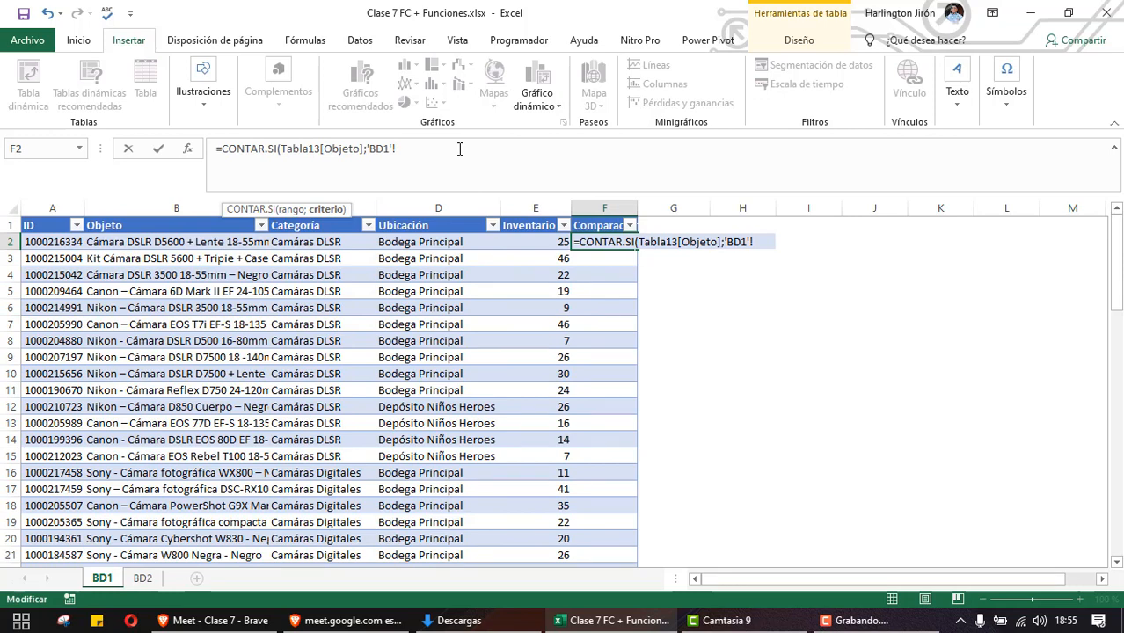
{"action": "left_click", "coordinate": [178, 242]}
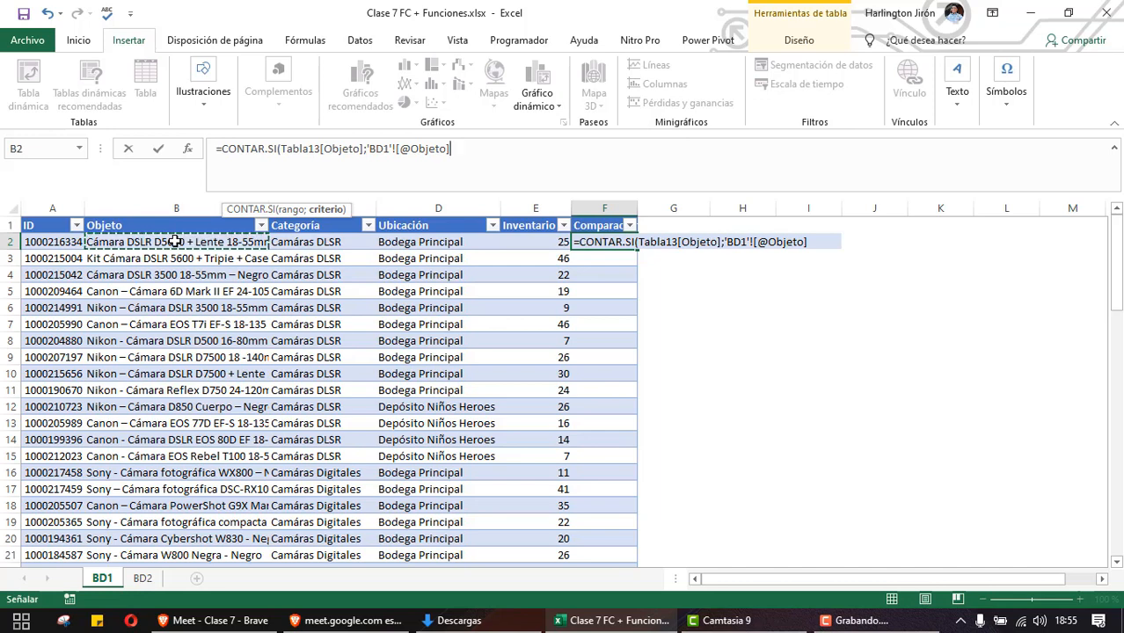
{"action": "key", "text": "Return"}
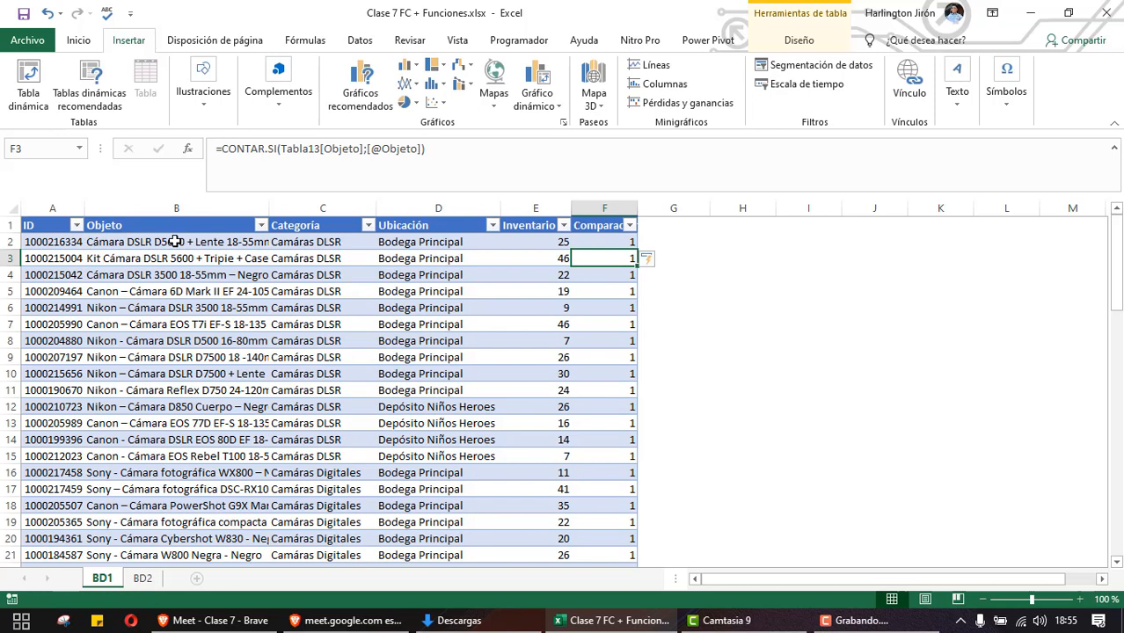
Examine the formula results down the Comparación column of BD1 from F2 to the end of the table
{"action": "key", "text": "Up"}
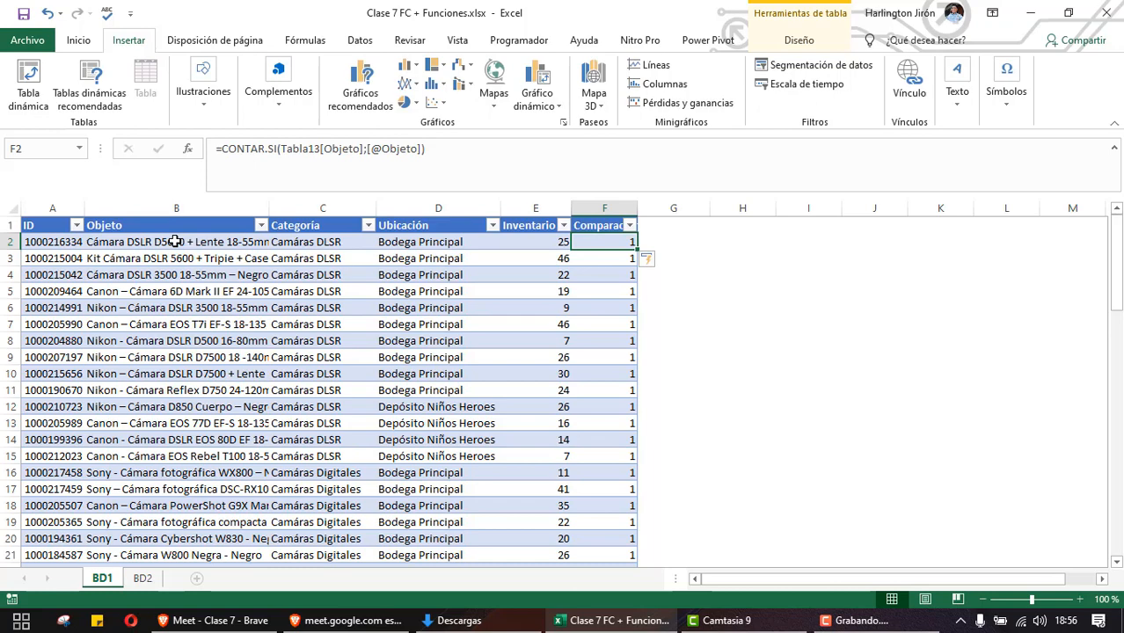
{"action": "key", "text": "Down"}
{"action": "key", "text": "Down"}
{"action": "key", "text": "Down"}
{"action": "key", "text": "Down"}
{"action": "key", "text": "Down"}
{"action": "key", "text": "Down"}
{"action": "key", "text": "Down"}
{"action": "key", "text": "Down"}
{"action": "key", "text": "Down"}
{"action": "key", "text": "Down"}
{"action": "key", "text": "Down"}
{"action": "key", "text": "Down"}
{"action": "key", "text": "Down"}
{"action": "key", "text": "Down"}
{"action": "key", "text": "Down"}
{"action": "key", "text": "Down"}
{"action": "key", "text": "Down"}
{"action": "key", "text": "Down"}
{"action": "key", "text": "Down"}
{"action": "key", "text": "Down"}
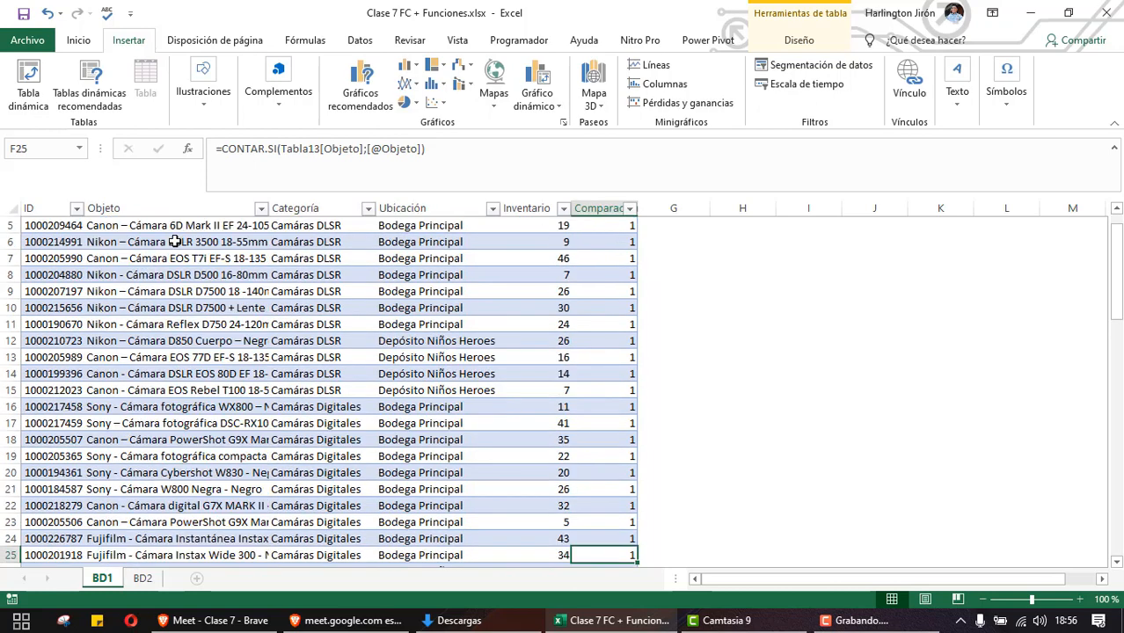
{"action": "key", "text": "Down"}
{"action": "key", "text": "Down"}
{"action": "key", "text": "Down"}
{"action": "key", "text": "Down"}
{"action": "key", "text": "Down"}
{"action": "key", "text": "Down"}
{"action": "key", "text": "Down"}
{"action": "key", "text": "Down"}
{"action": "key", "text": "Down"}
{"action": "key", "text": "Down"}
{"action": "key", "text": "Down"}
{"action": "key", "text": "Down"}
{"action": "key", "text": "Down"}
{"action": "key", "text": "Down"}
{"action": "key", "text": "Down"}
{"action": "key", "text": "Down"}
{"action": "key", "text": "Down"}
{"action": "key", "text": "Down"}
{"action": "key", "text": "Down"}
{"action": "key", "text": "Down"}
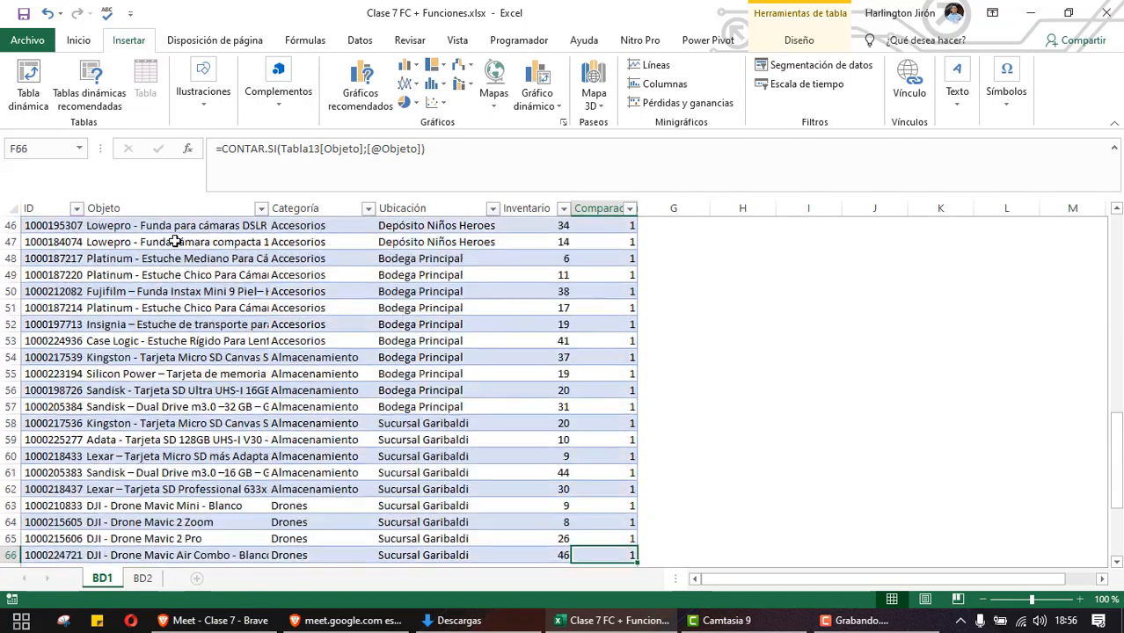
{"action": "key", "text": "Down"}
{"action": "key", "text": "Down"}
{"action": "key", "text": "Down"}
{"action": "key", "text": "Down"}
{"action": "key", "text": "Down"}
{"action": "key", "text": "Down"}
{"action": "key", "text": "Down"}
{"action": "key", "text": "Down"}
{"action": "key", "text": "Down"}
{"action": "key", "text": "Up"}
{"action": "key", "text": "Up"}
{"action": "key", "text": "Up"}
{"action": "key", "text": "Up"}
{"action": "key", "text": "Up"}
{"action": "key", "text": "Up"}
{"action": "key", "text": "Up"}
{"action": "key", "text": "Up"}
{"action": "key", "text": "Up"}
{"action": "key", "text": "Up"}
{"action": "key", "text": "Up"}
{"action": "key", "text": "Up"}
{"action": "key", "text": "Up"}
{"action": "key", "text": "Up"}
{"action": "key", "text": "Up"}
{"action": "key", "text": "Up"}
{"action": "key", "text": "Up"}
{"action": "key", "text": "Up"}
{"action": "key", "text": "Up"}
{"action": "key", "text": "Up"}
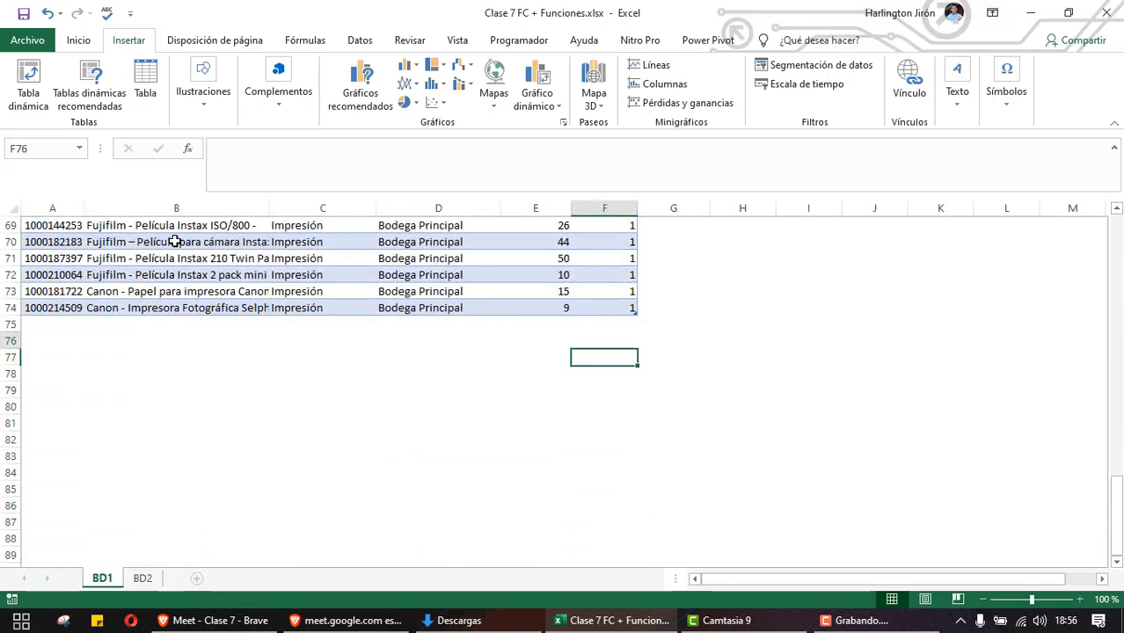
Review the CONTAR.SI results through the Comparación column of BD1, from the end of the table back to F2
{"action": "key", "text": "Up"}
{"action": "key", "text": "Up"}
{"action": "key", "text": "Up"}
{"action": "key", "text": "Up"}
{"action": "key", "text": "Up"}
{"action": "key", "text": "Up"}
{"action": "key", "text": "Up"}
{"action": "key", "text": "Up"}
{"action": "key", "text": "Up"}
{"action": "key", "text": "Up"}
{"action": "key", "text": "Up"}
{"action": "key", "text": "Up"}
{"action": "key", "text": "Up"}
{"action": "key", "text": "Up"}
{"action": "key", "text": "Up"}
{"action": "key", "text": "Up"}
{"action": "key", "text": "Up"}
{"action": "key", "text": "Up"}
{"action": "key", "text": "Up"}
{"action": "key", "text": "Up"}
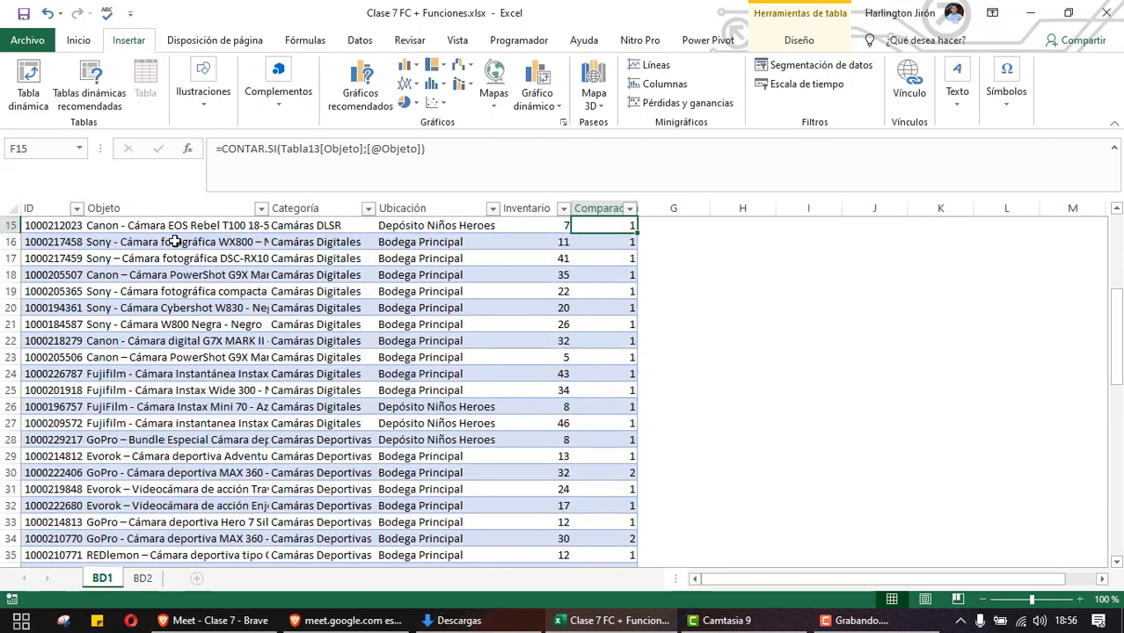
{"action": "key", "text": "Down"}
{"action": "key", "text": "Down"}
{"action": "key", "text": "Down"}
{"action": "key", "text": "Down"}
{"action": "key", "text": "Down"}
{"action": "key", "text": "Down"}
{"action": "key", "text": "Down"}
{"action": "key", "text": "Down"}
{"action": "key", "text": "Down"}
{"action": "key", "text": "Down"}
{"action": "key", "text": "Down"}
{"action": "key", "text": "Down"}
{"action": "key", "text": "Down"}
{"action": "key", "text": "Down"}
{"action": "key", "text": "Down"}
{"action": "key", "text": "Down"}
{"action": "key", "text": "Down"}
{"action": "key", "text": "Down"}
{"action": "key", "text": "Down"}
{"action": "key", "text": "Down"}
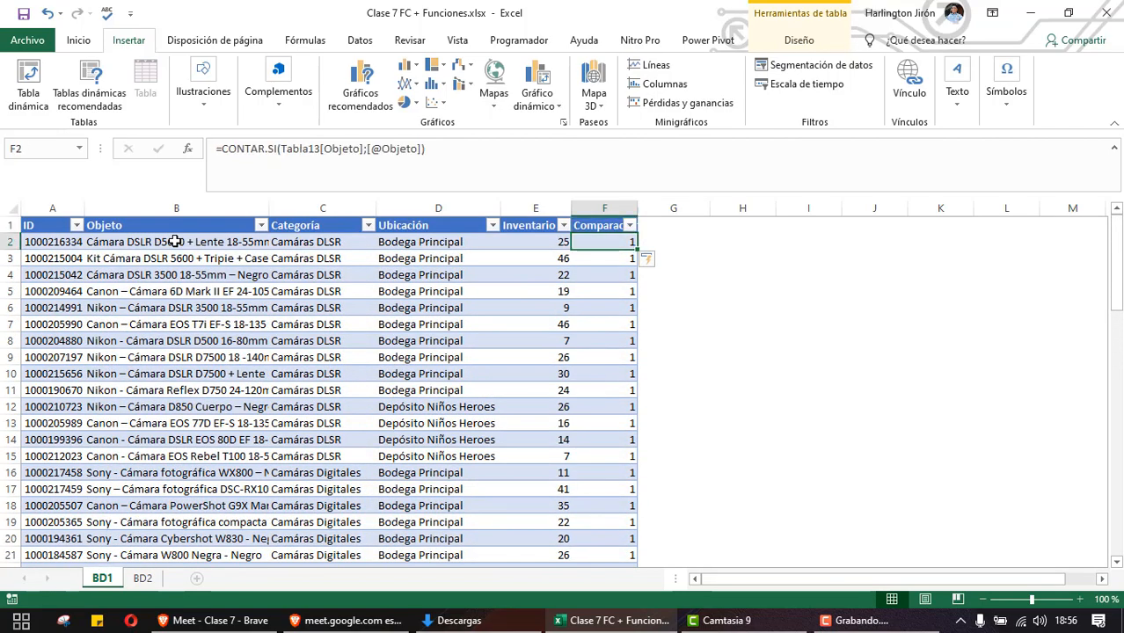
{"action": "key", "text": "Up"}
{"action": "key", "text": "Up"}
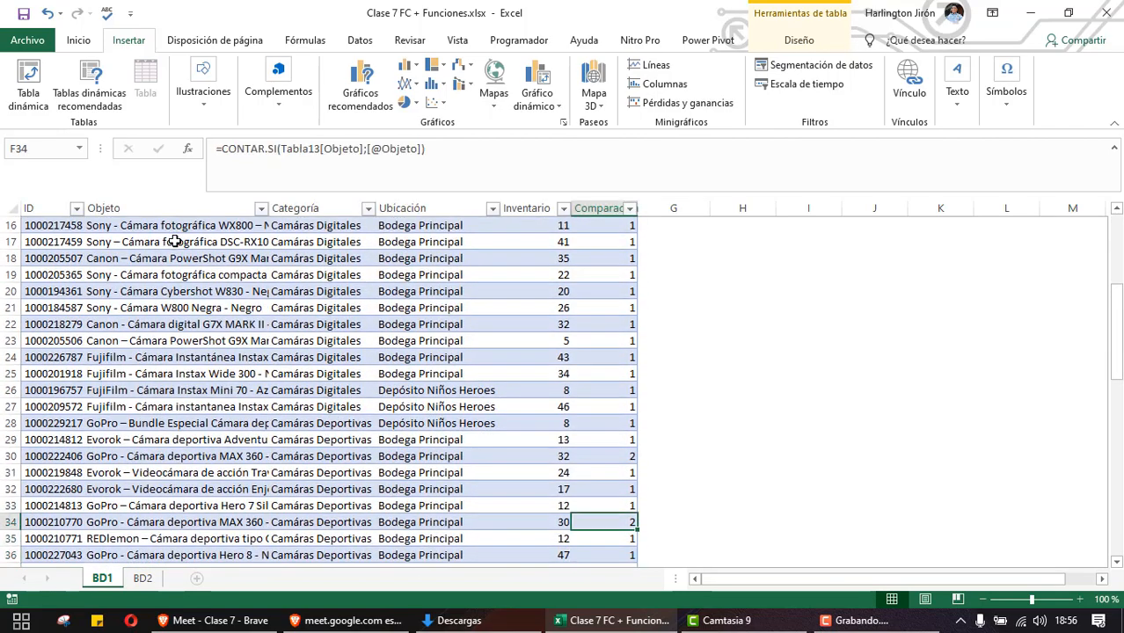
Inspect the Comparación results of the two GoPro MAX 360 rows, F34 and F30, and return to the first rows
{"action": "key", "text": "Up"}
{"action": "key", "text": "Up"}
{"action": "key", "text": "Up"}
{"action": "key", "text": "Up"}
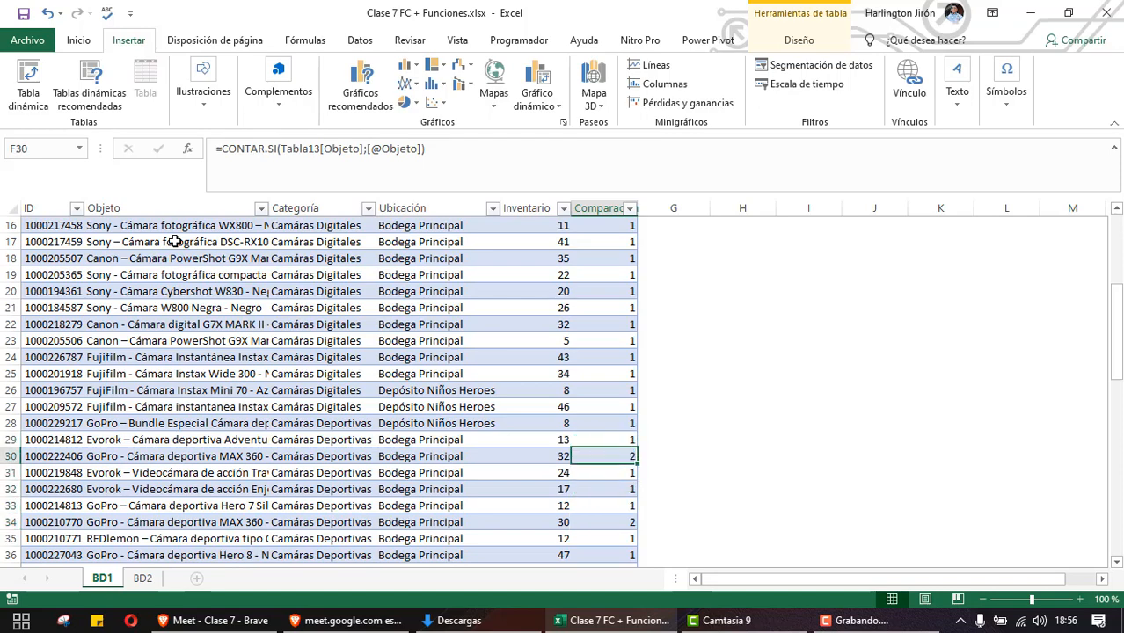
{"action": "key", "text": "Up"}
{"action": "key", "text": "Up"}
{"action": "key", "text": "Up"}
{"action": "key", "text": "Up"}
{"action": "key", "text": "Up"}
{"action": "key", "text": "Up"}
{"action": "key", "text": "Up"}
{"action": "key", "text": "Up"}
{"action": "key", "text": "Up"}
{"action": "key", "text": "Up"}
{"action": "key", "text": "Up"}
{"action": "key", "text": "Up"}
{"action": "key", "text": "Up"}
{"action": "key", "text": "Up"}
{"action": "key", "text": "Up"}
{"action": "key", "text": "Up"}
{"action": "key", "text": "Up"}
{"action": "key", "text": "Up"}
{"action": "key", "text": "Up"}
{"action": "key", "text": "Up"}
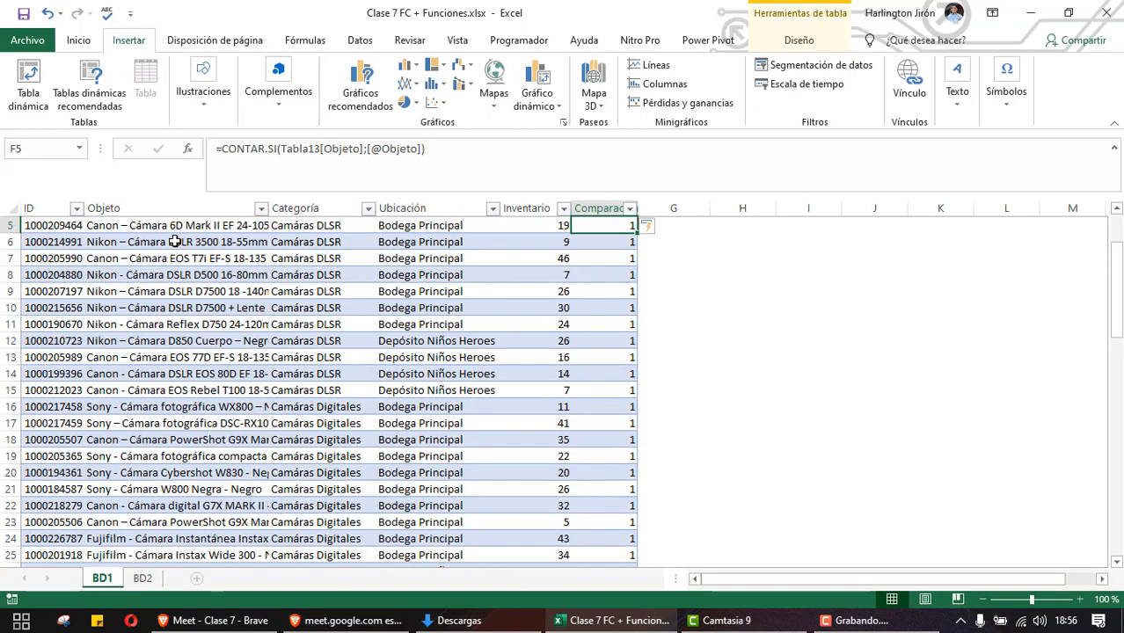
{"action": "key", "text": "Down"}
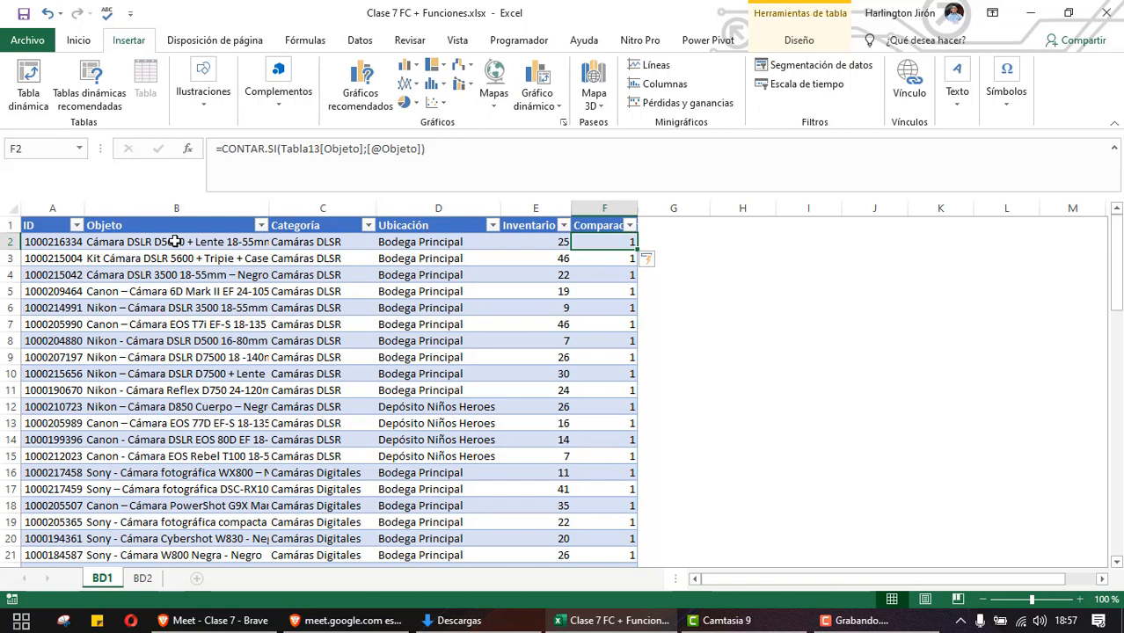
Fit the Objeto column of BD1 to its full product names and undo the width change
{"action": "double_click", "coordinate": [269, 208]}
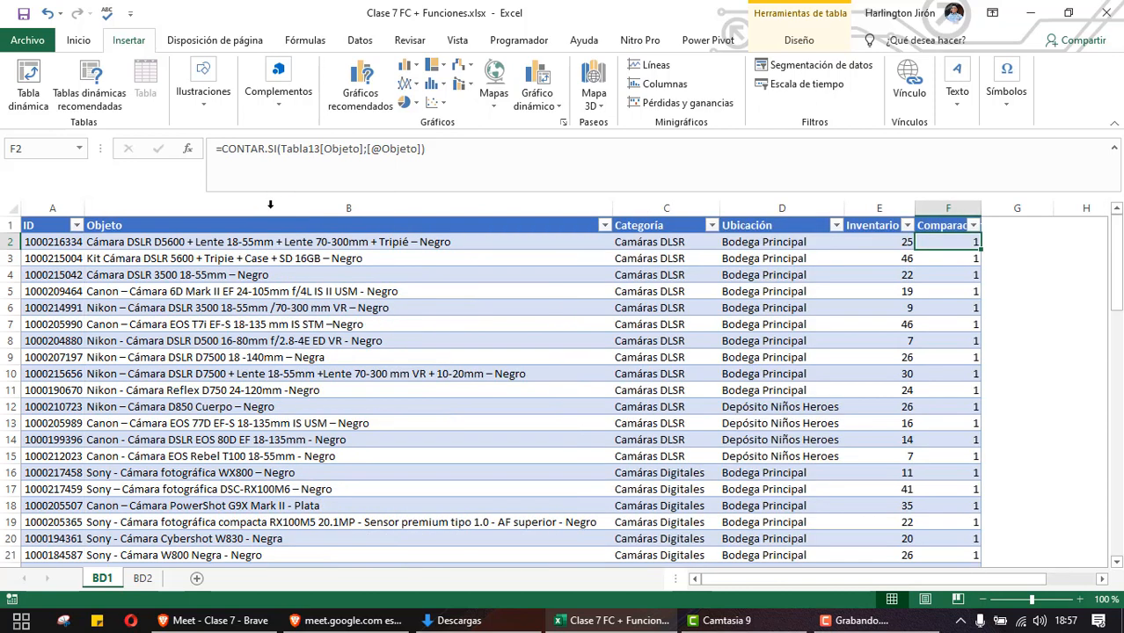
{"action": "key", "text": "ctrl+z"}
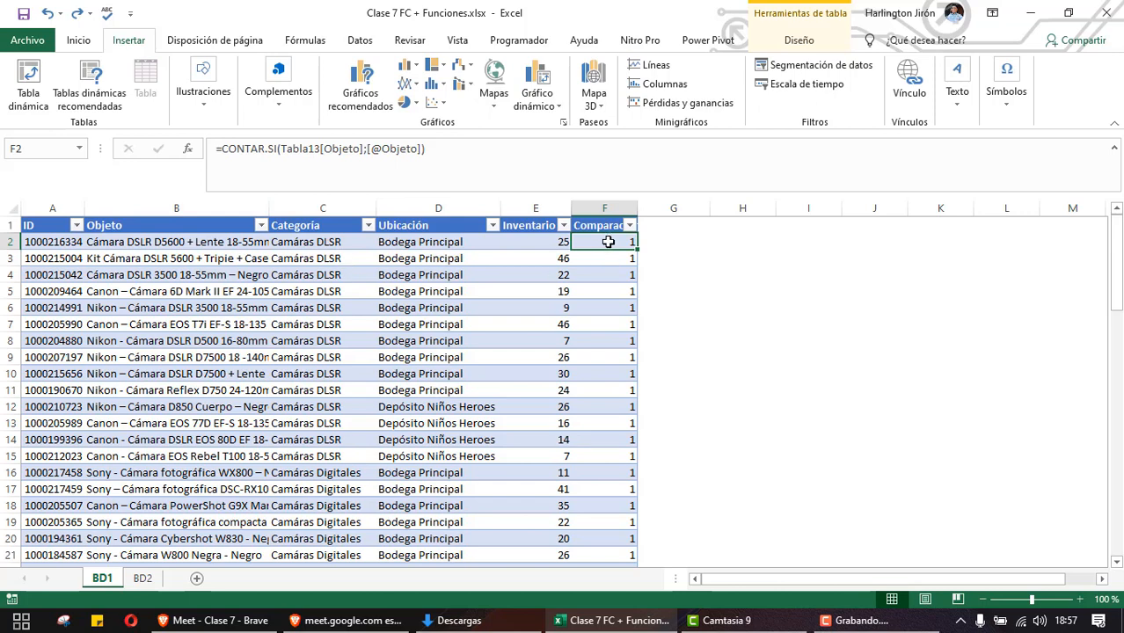
Clear every formula in the Comparación column of BD1, from F2 to the end of the table
{"action": "key", "text": "ctrl+shift+Down"}
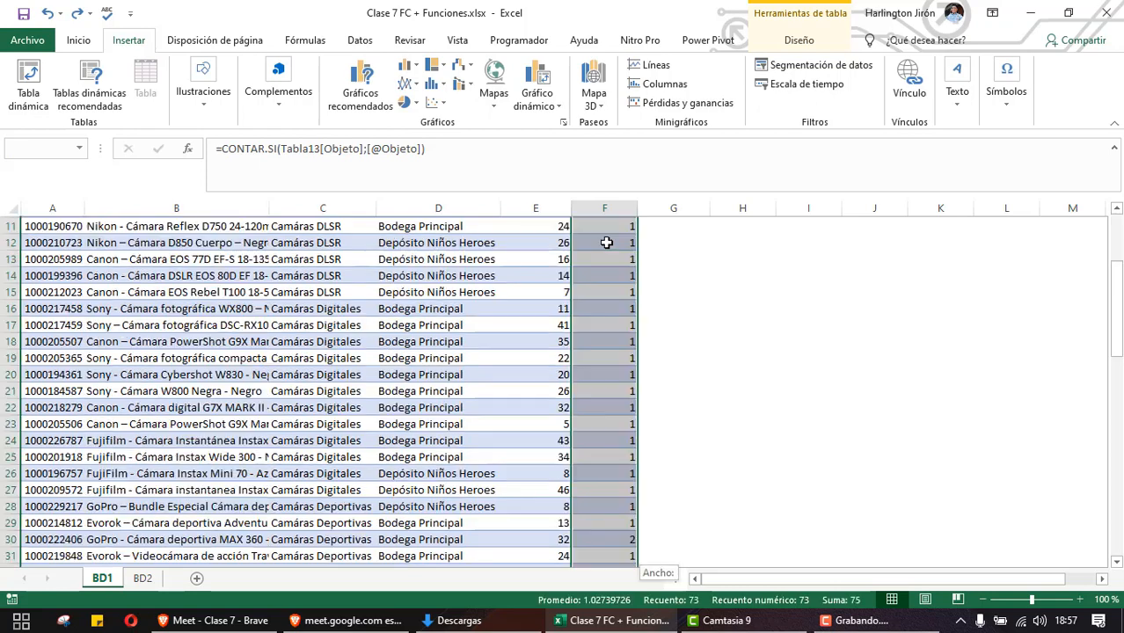
{"action": "key", "text": "Delete"}
{"action": "left_click", "coordinate": [601, 238]}
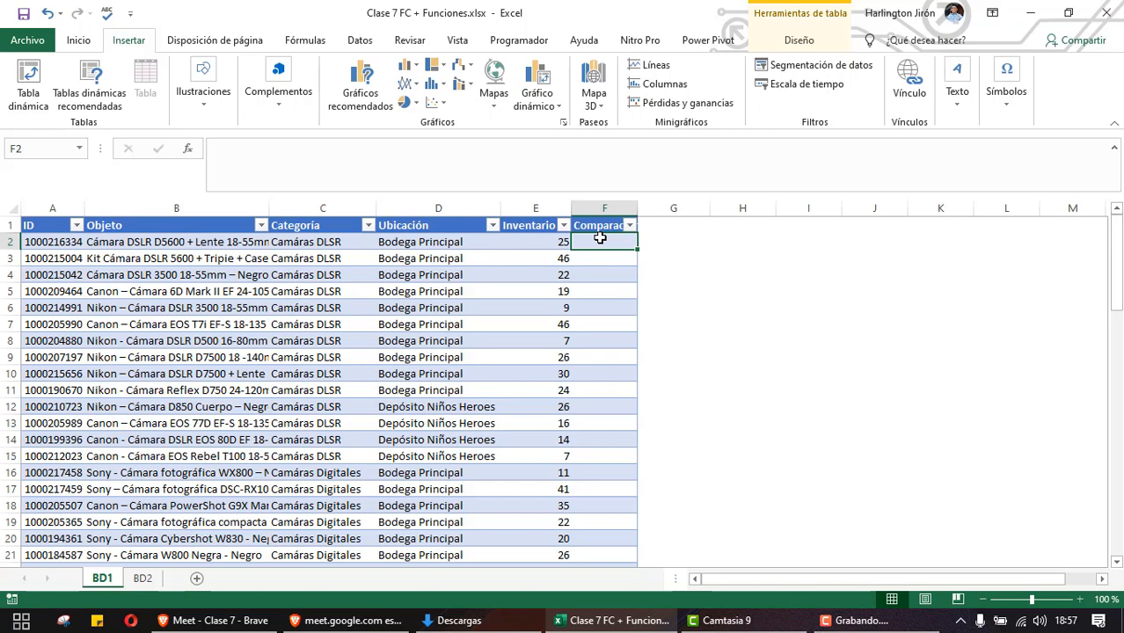
{"action": "double_click", "coordinate": [600, 239]}
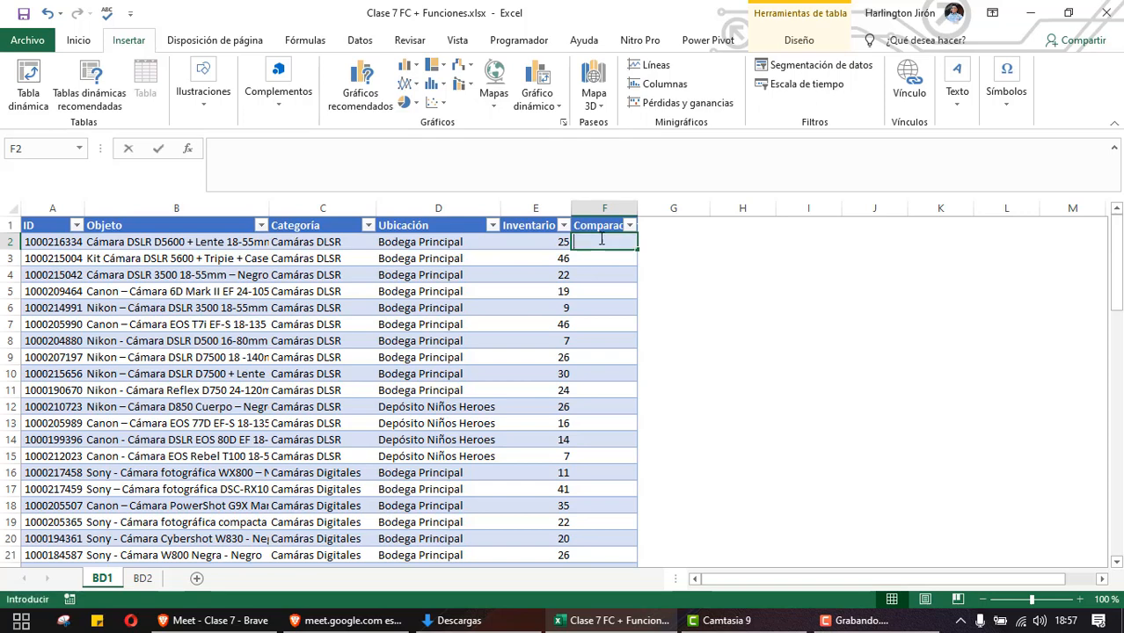
{"action": "key", "text": "Return"}
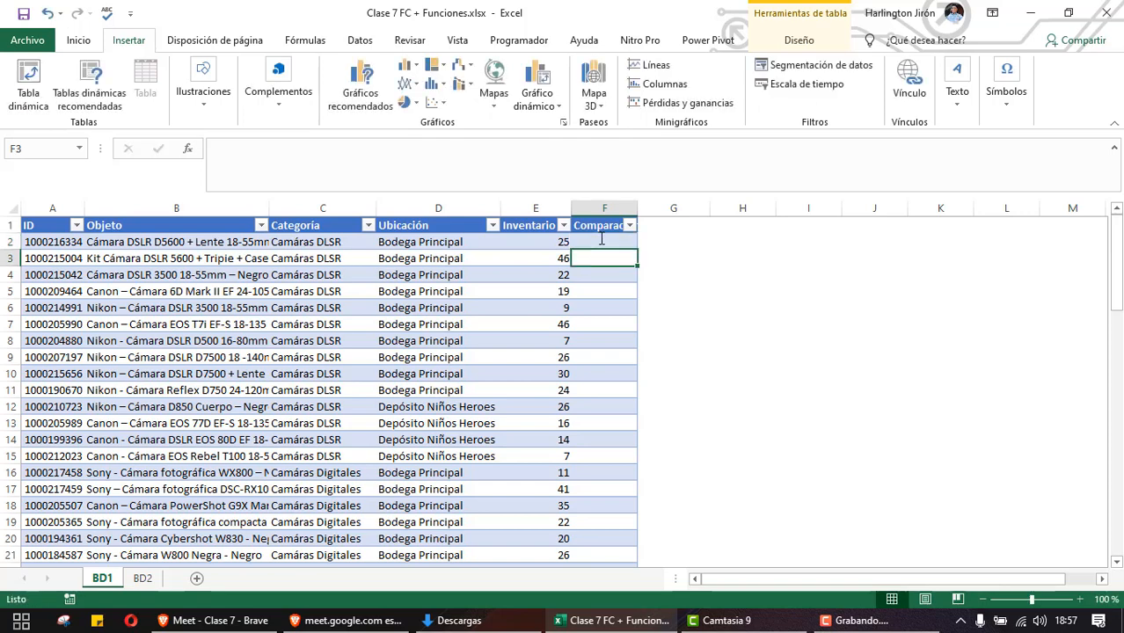
Start a CONTAR.SI formula again in F2, the first cell of the emptied Comparación column
{"action": "left_click", "coordinate": [601, 240]}
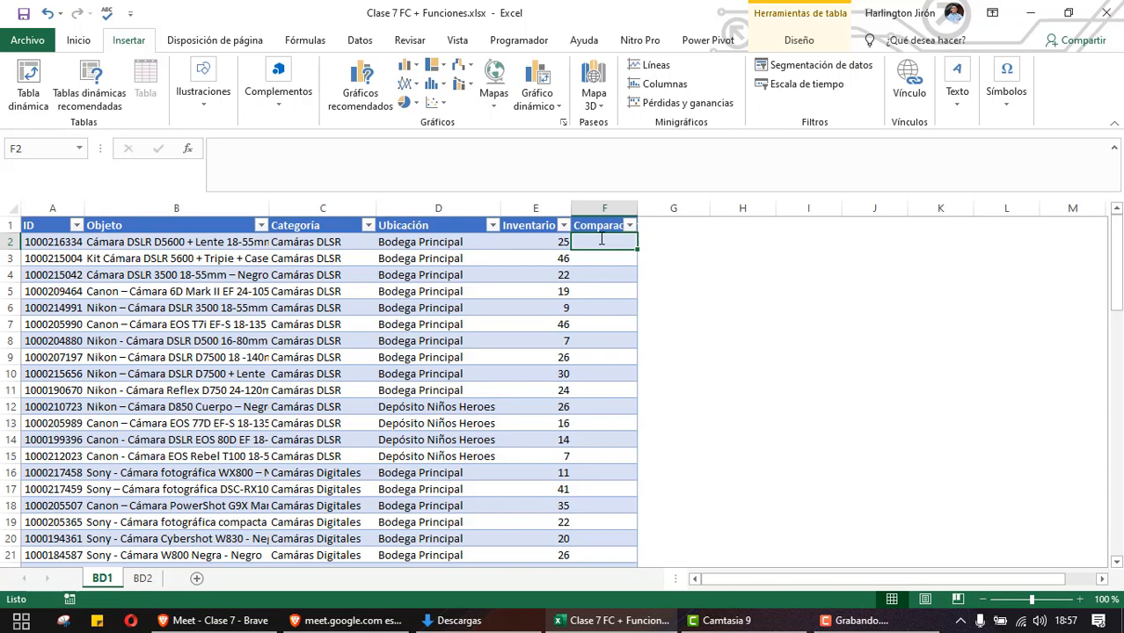
{"action": "type", "text": "=contar"}
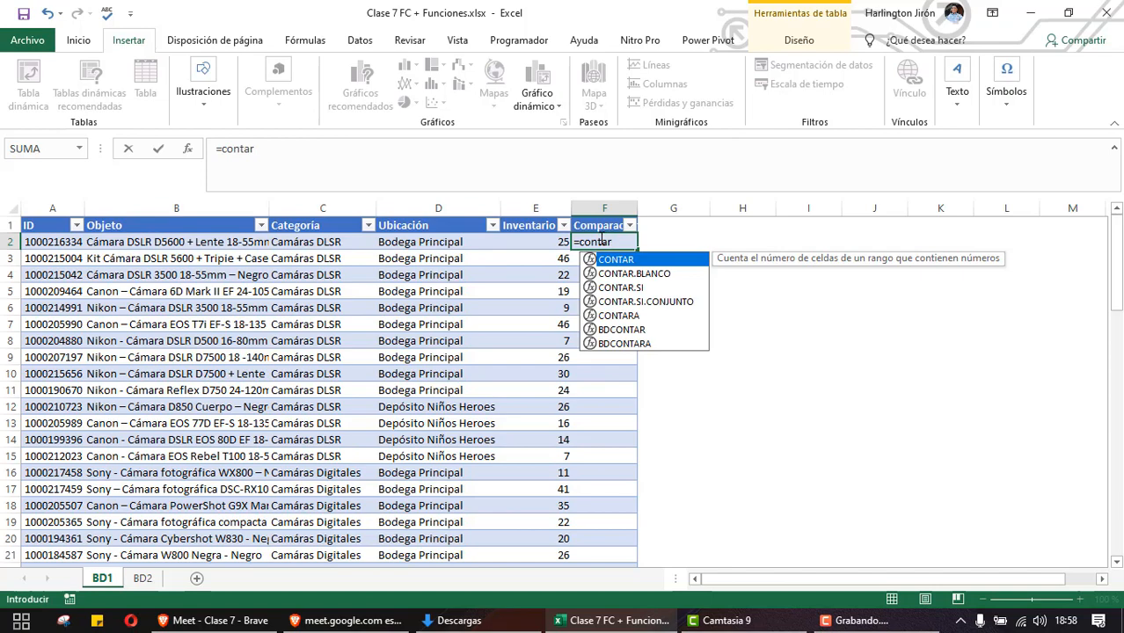
{"action": "key", "text": "Down"}
{"action": "key", "text": "Down"}
{"action": "key", "text": "Tab"}
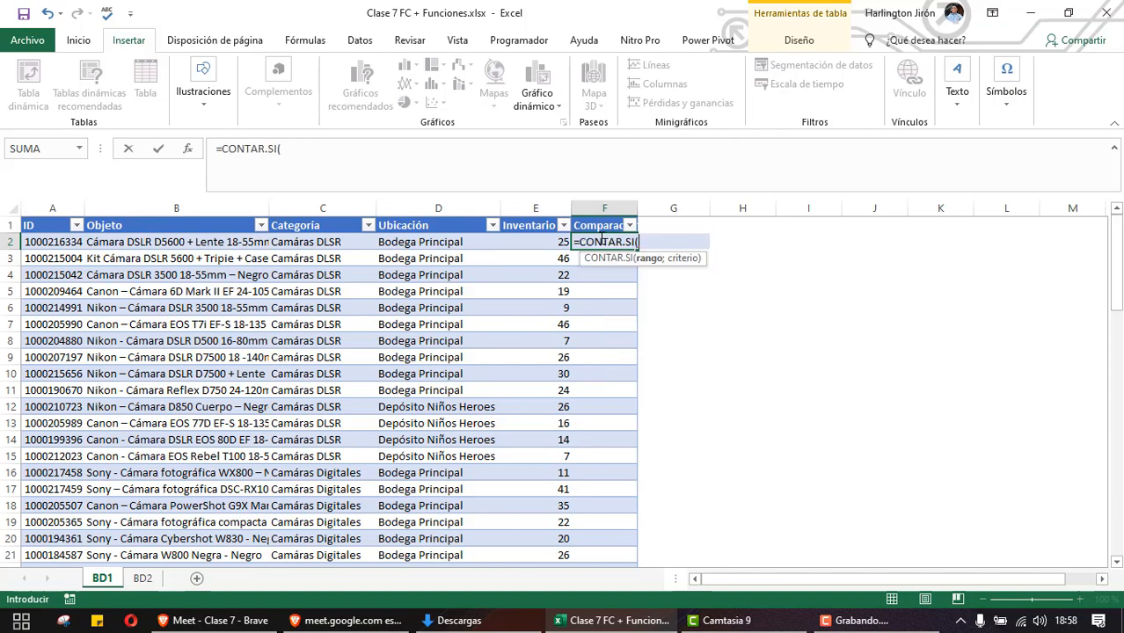
Set the CONTAR.SI range to all Objeto cells of the BD2 table, from B2 to its last row (Tabla13[Objeto])
{"action": "left_click", "coordinate": [142, 578]}
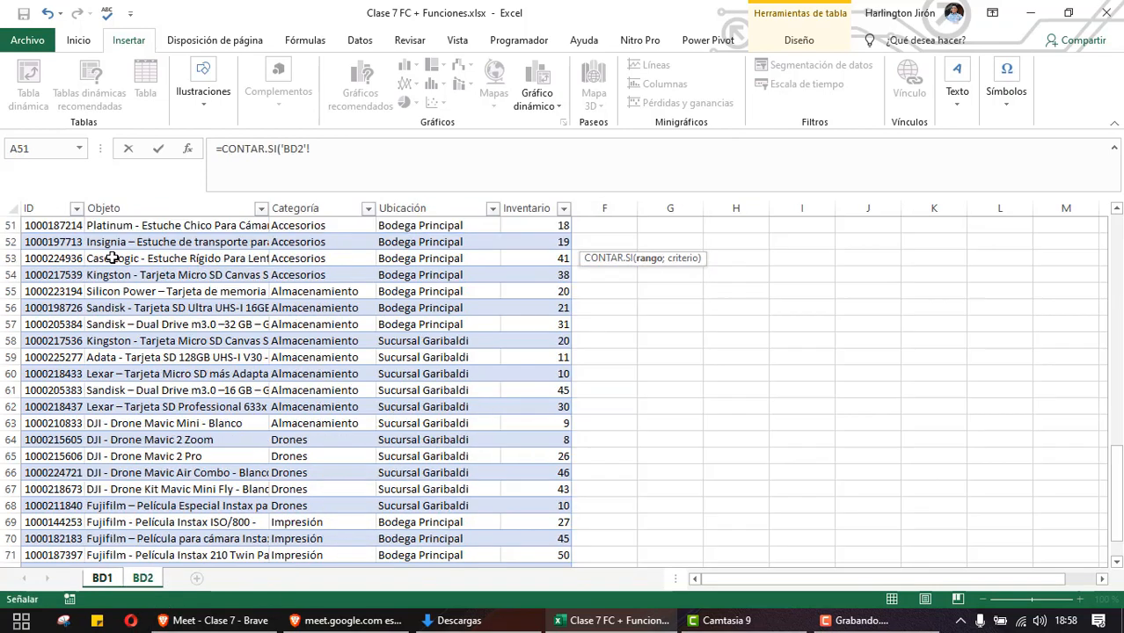
{"action": "scroll", "coordinate": [146, 280], "scroll_direction": "up", "scroll_amount": 17}
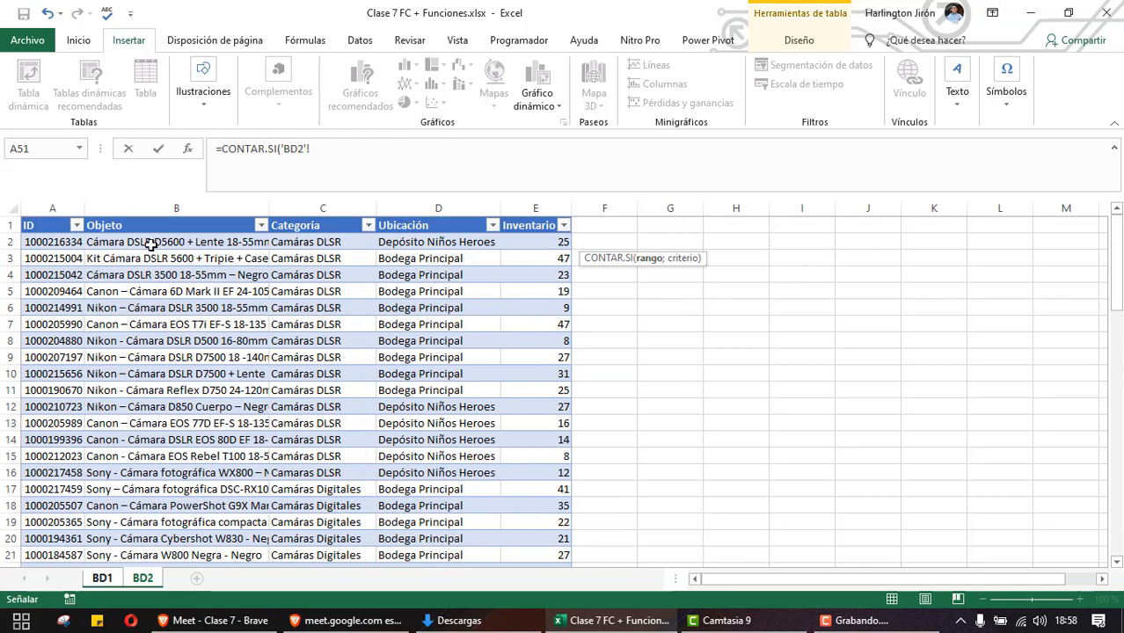
{"action": "left_click", "coordinate": [152, 244]}
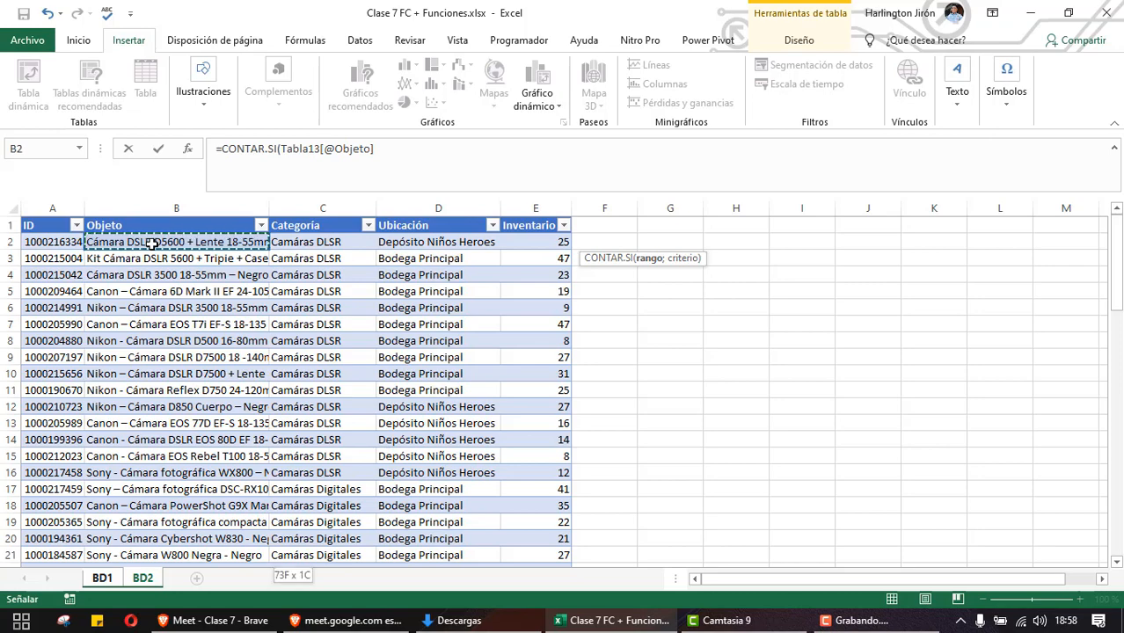
{"action": "key", "text": "ctrl+shift+Down"}
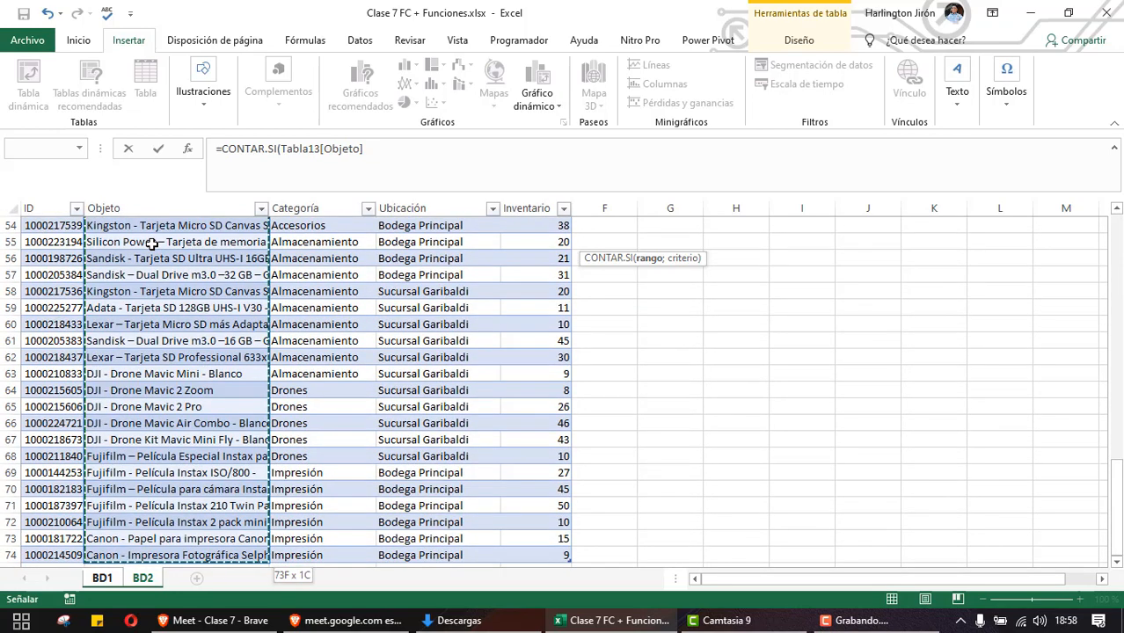
{"action": "type", "text": ";"}
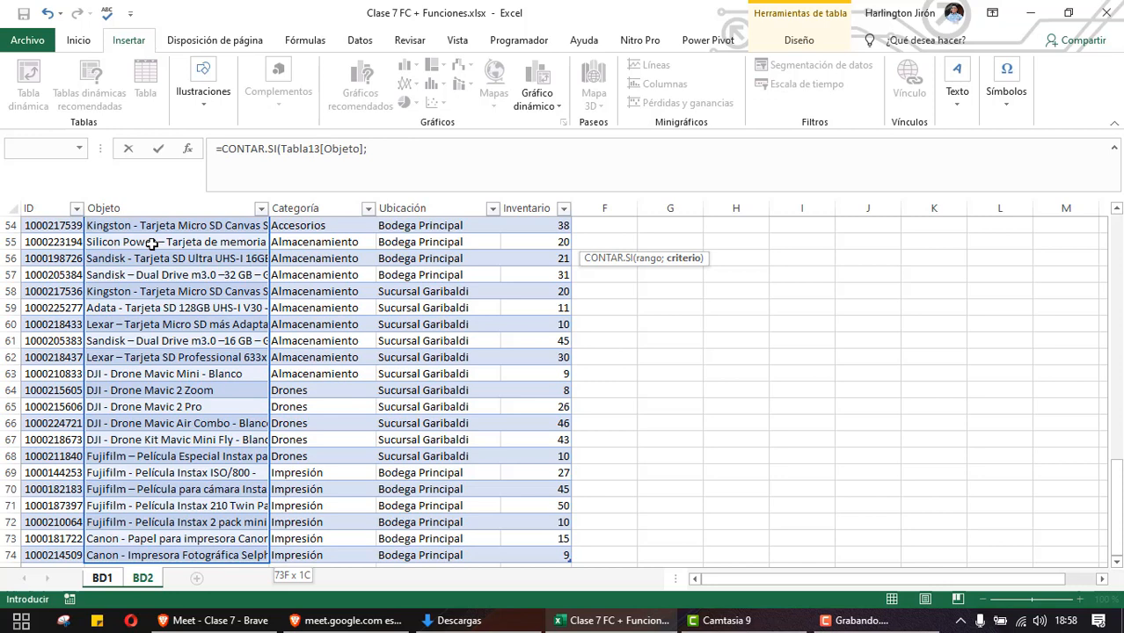
{"action": "left_click", "coordinate": [103, 578]}
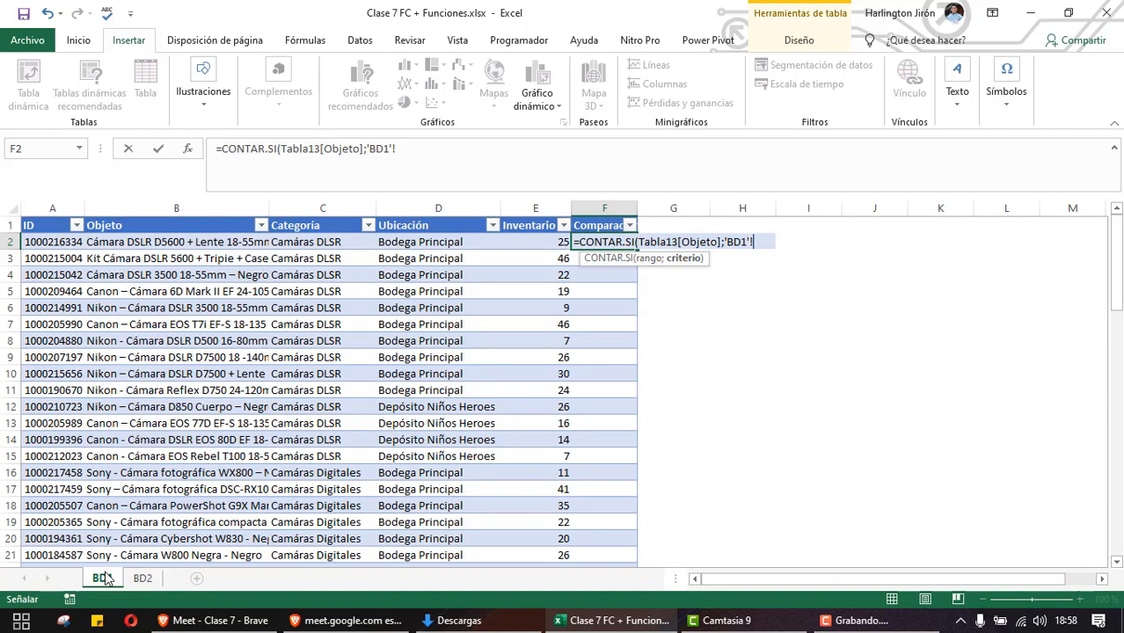
{"action": "left_click", "coordinate": [136, 240]}
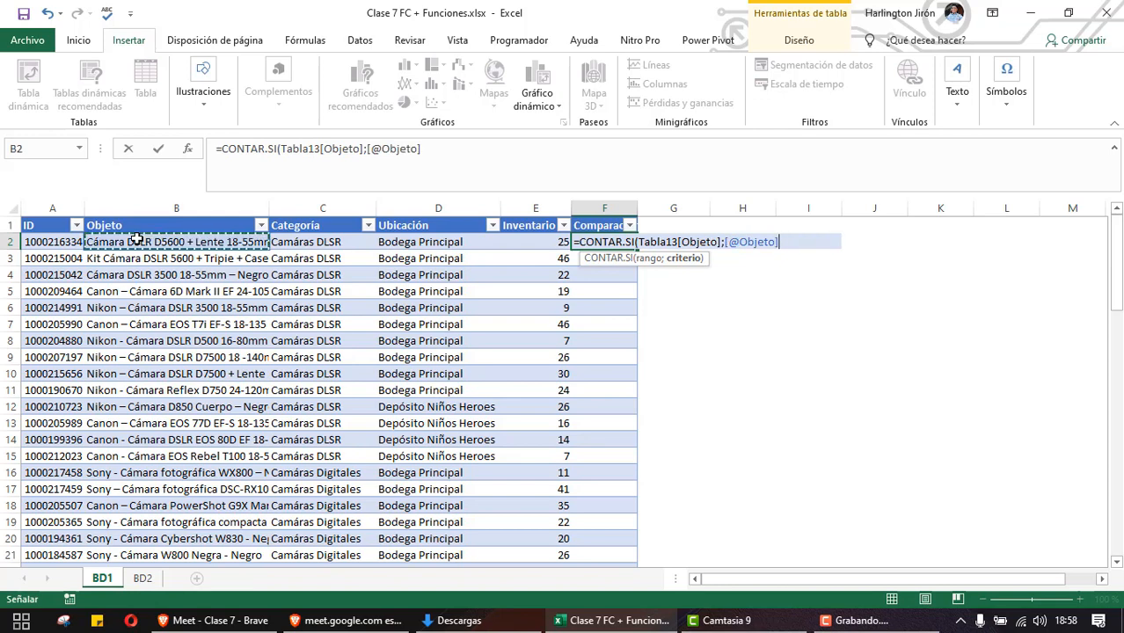
{"action": "type", "text": ")"}
{"action": "key", "text": "Return"}
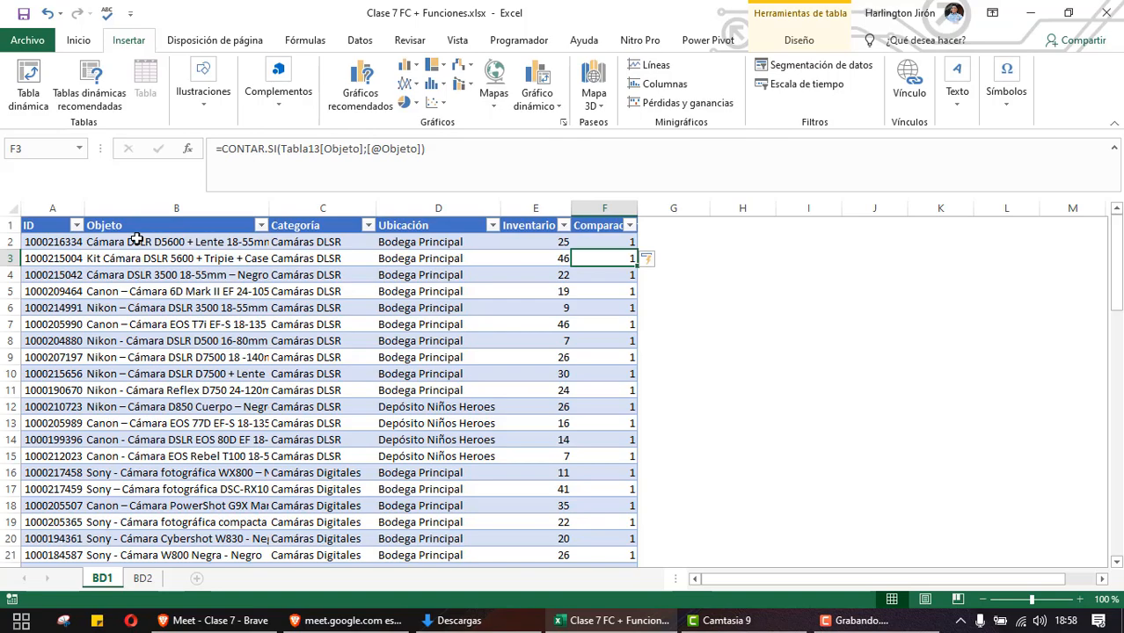
Examine the recalculated Comparación results across all BD1 rows, checking which products have a count other than 1
{"action": "scroll", "coordinate": [136, 239], "scroll_direction": "down", "scroll_amount": 20}
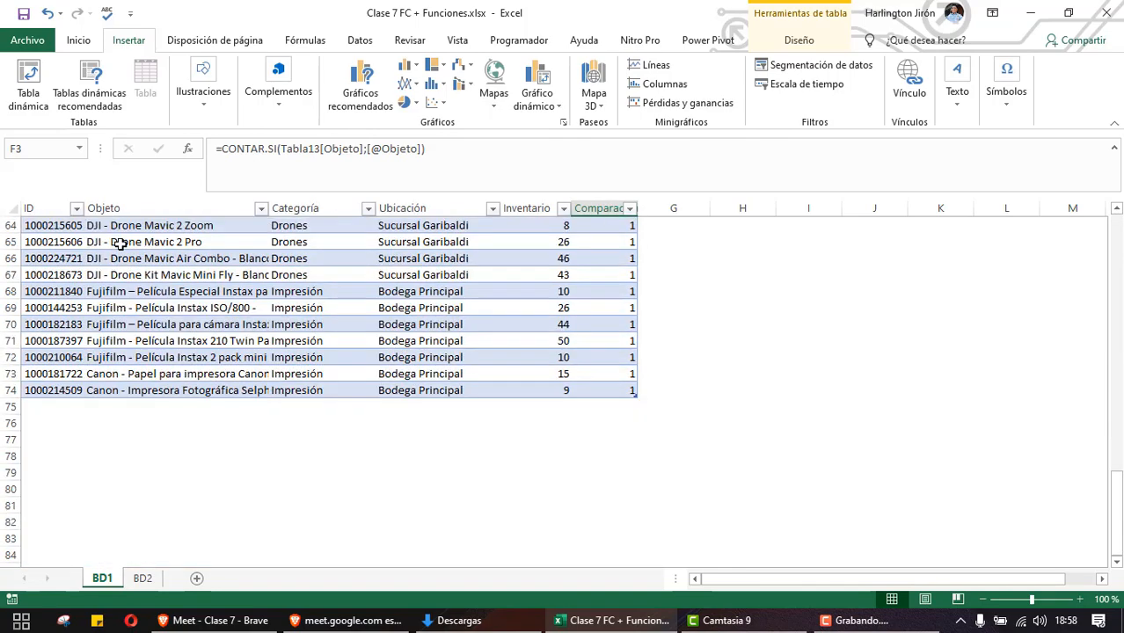
{"action": "scroll", "coordinate": [120, 243], "scroll_direction": "up", "scroll_amount": 17}
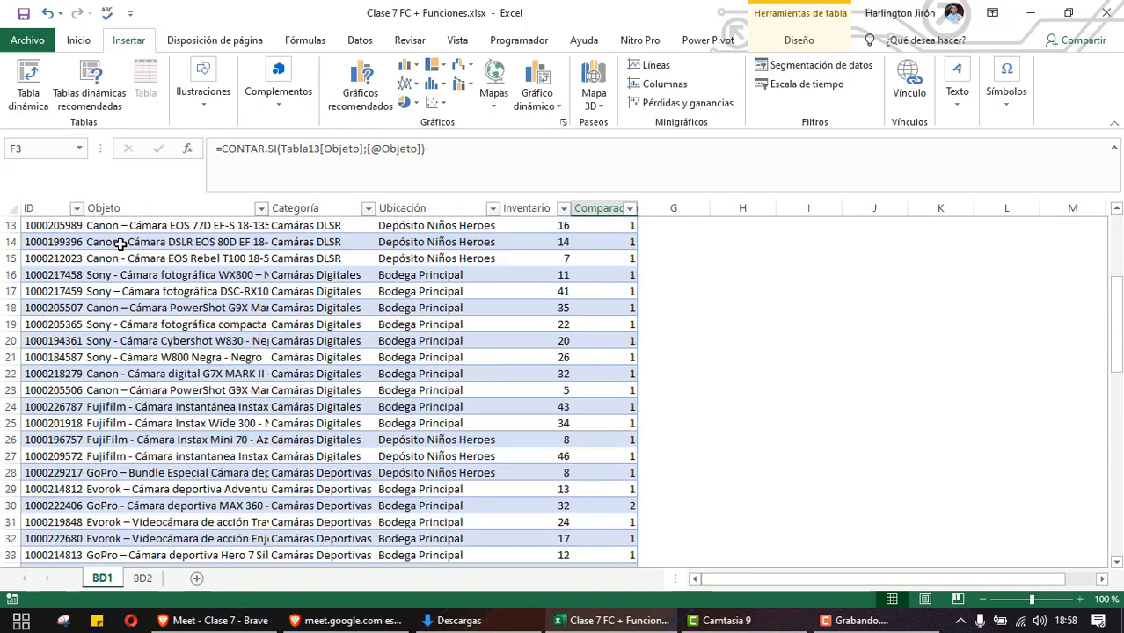
{"action": "scroll", "coordinate": [121, 243], "scroll_direction": "up", "scroll_amount": 4}
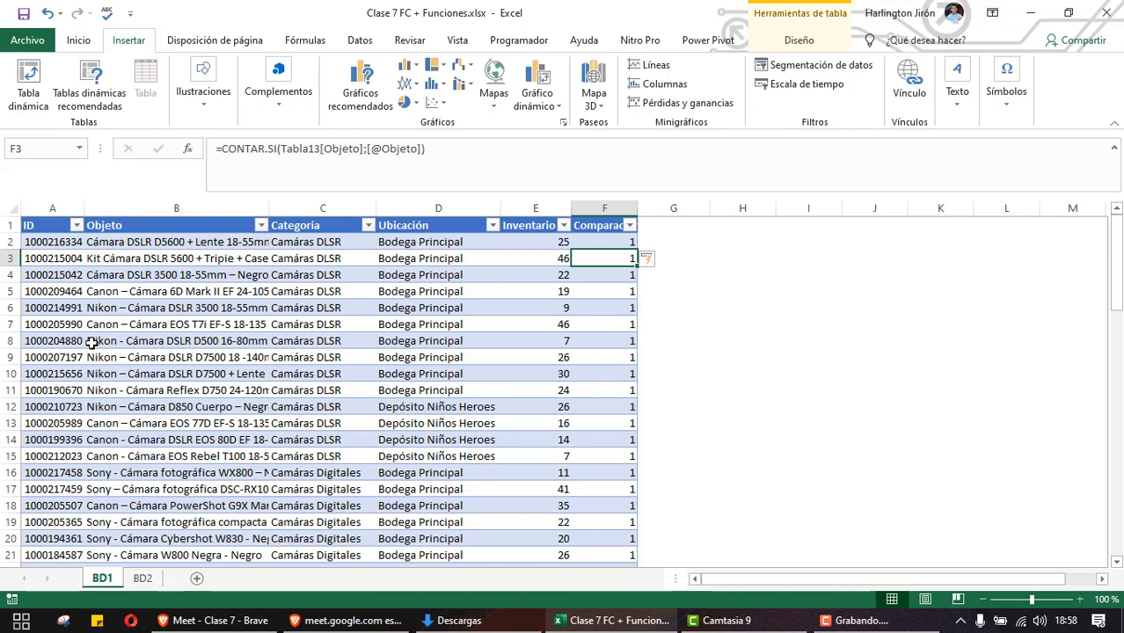
{"action": "scroll", "coordinate": [123, 352], "scroll_direction": "down", "scroll_amount": 16}
{"action": "scroll", "coordinate": [129, 368], "scroll_direction": "down", "scroll_amount": 7}
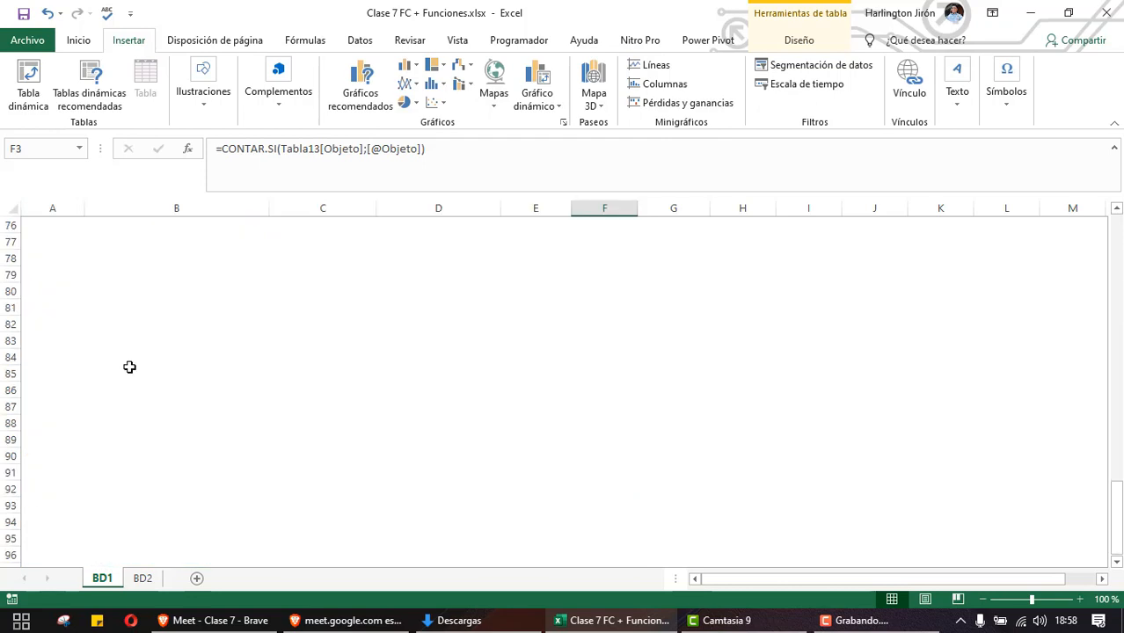
{"action": "scroll", "coordinate": [129, 368], "scroll_direction": "up", "scroll_amount": 7}
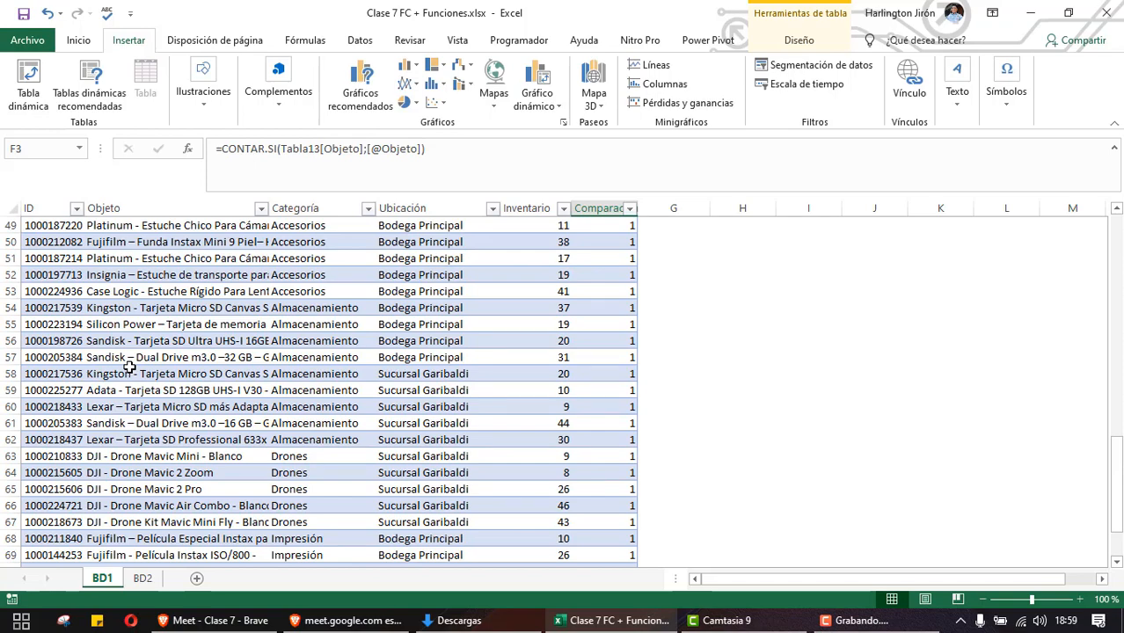
{"action": "scroll", "coordinate": [573, 324], "scroll_direction": "up", "scroll_amount": 15}
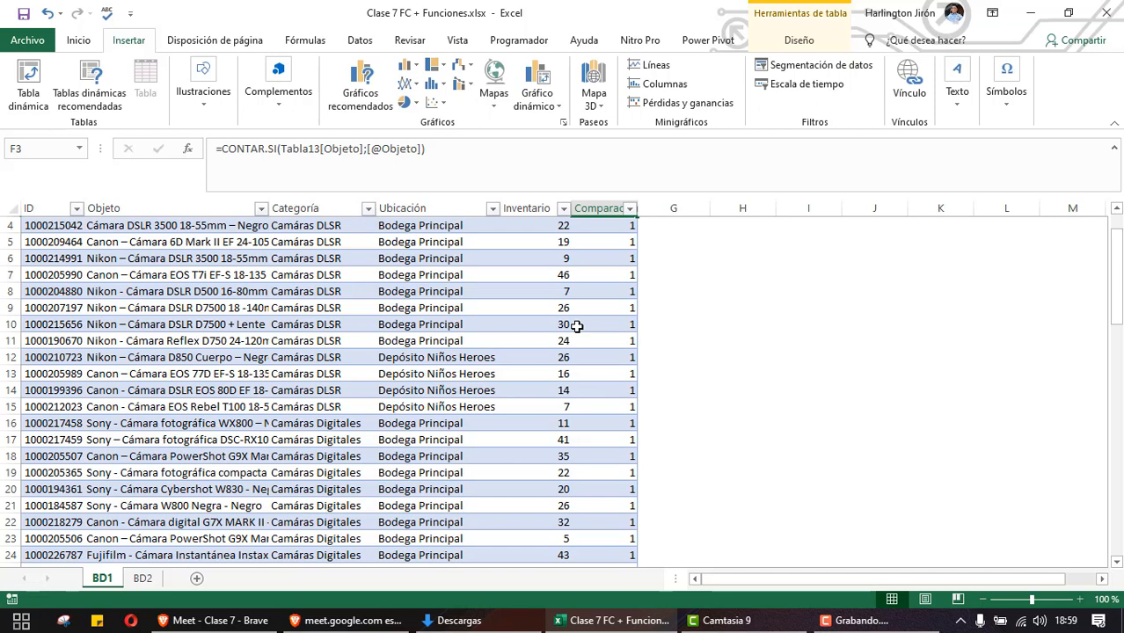
{"action": "scroll", "coordinate": [576, 327], "scroll_direction": "up", "scroll_amount": 1}
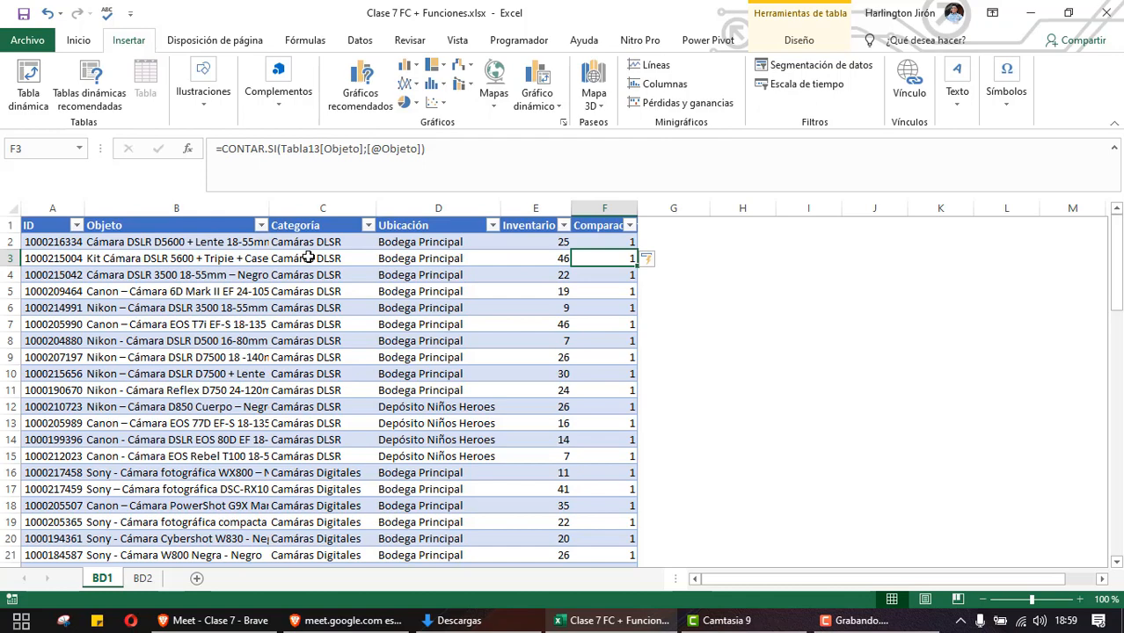
{"action": "scroll", "coordinate": [261, 390], "scroll_direction": "down", "scroll_amount": 17}
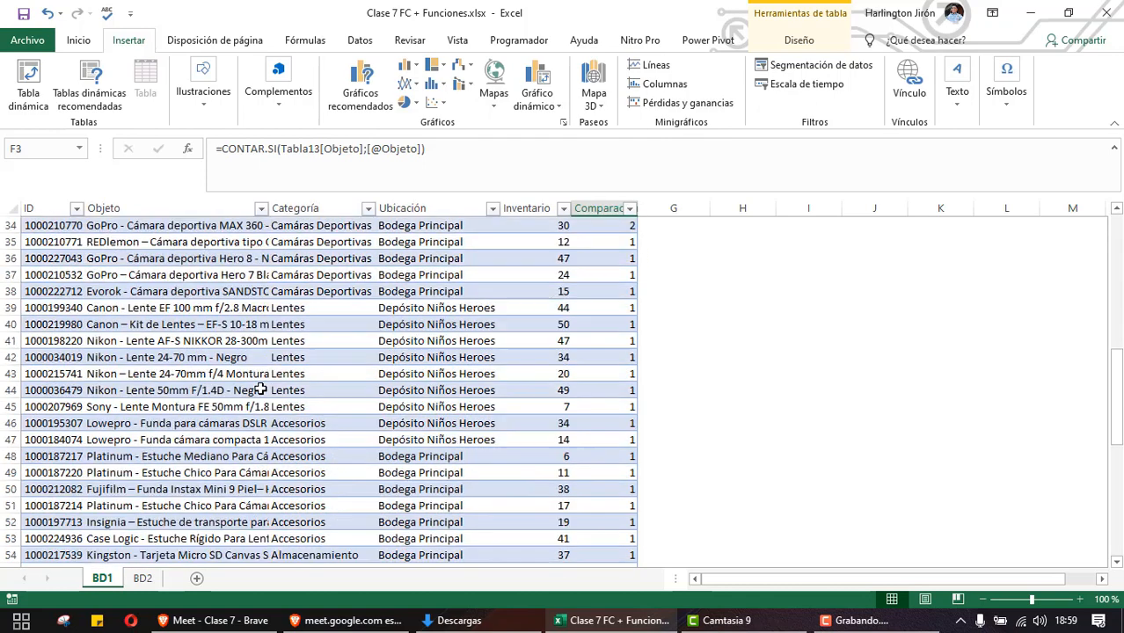
{"action": "scroll", "coordinate": [261, 389], "scroll_direction": "up", "scroll_amount": 17}
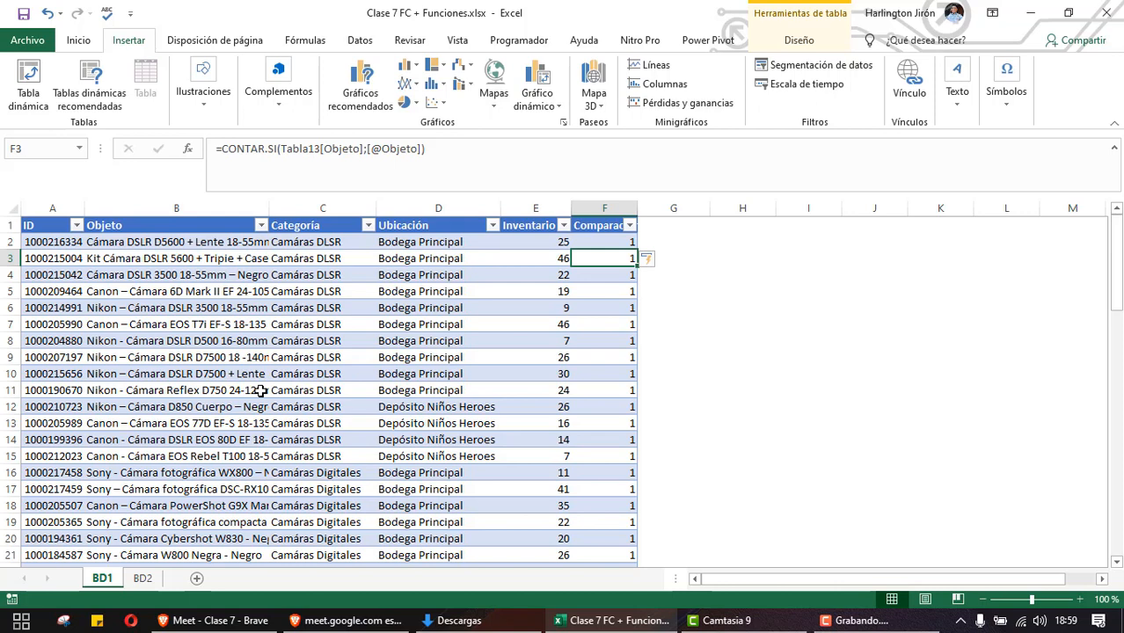
Compare the ID column of BD1, starting at A2, with the first records of the BD2 table
{"action": "left_click", "coordinate": [45, 245]}
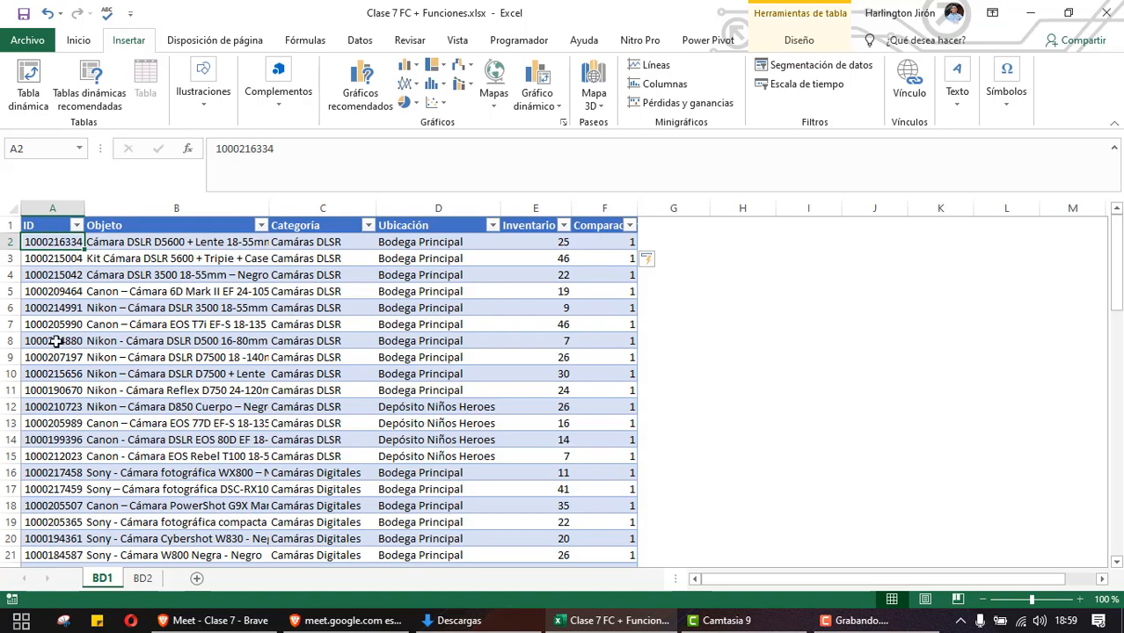
{"action": "left_click", "coordinate": [143, 578]}
{"action": "scroll", "coordinate": [44, 266], "scroll_direction": "up", "scroll_amount": 12}
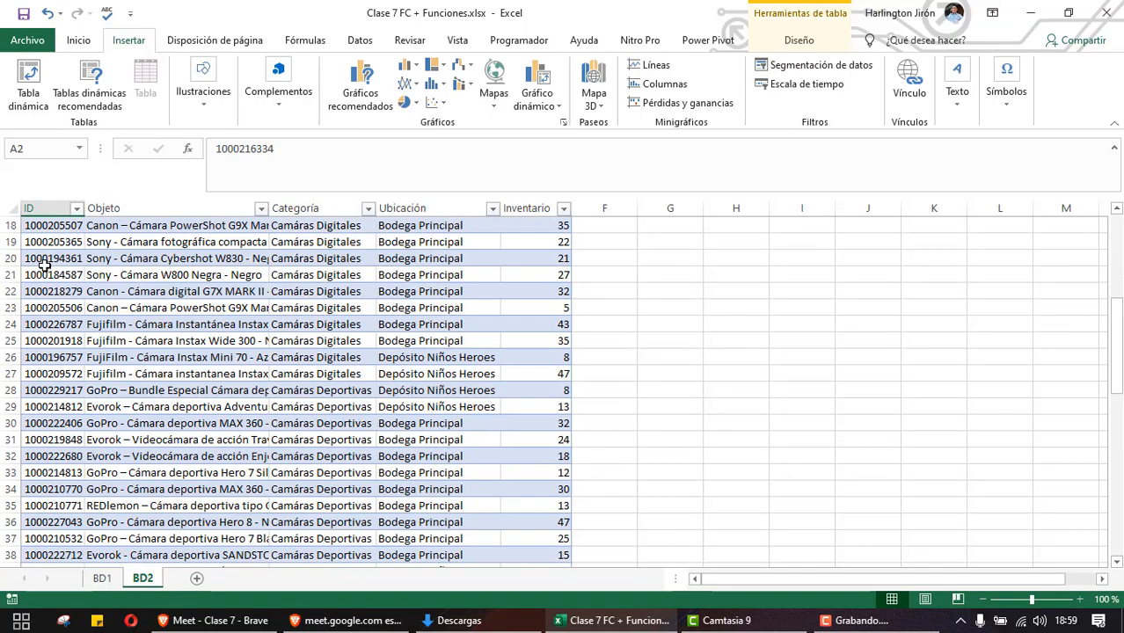
{"action": "scroll", "coordinate": [44, 265], "scroll_direction": "up", "scroll_amount": 6}
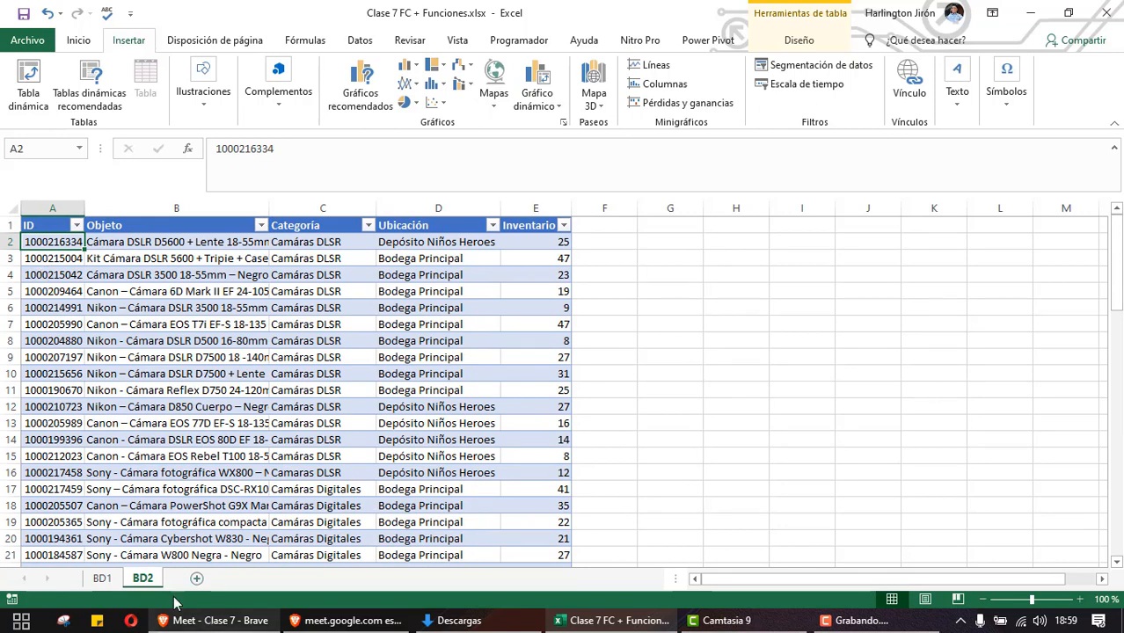
Add a test product with Objeto "Arroz" in row 75, directly below the last record of the BD1 table
{"action": "left_click", "coordinate": [104, 579]}
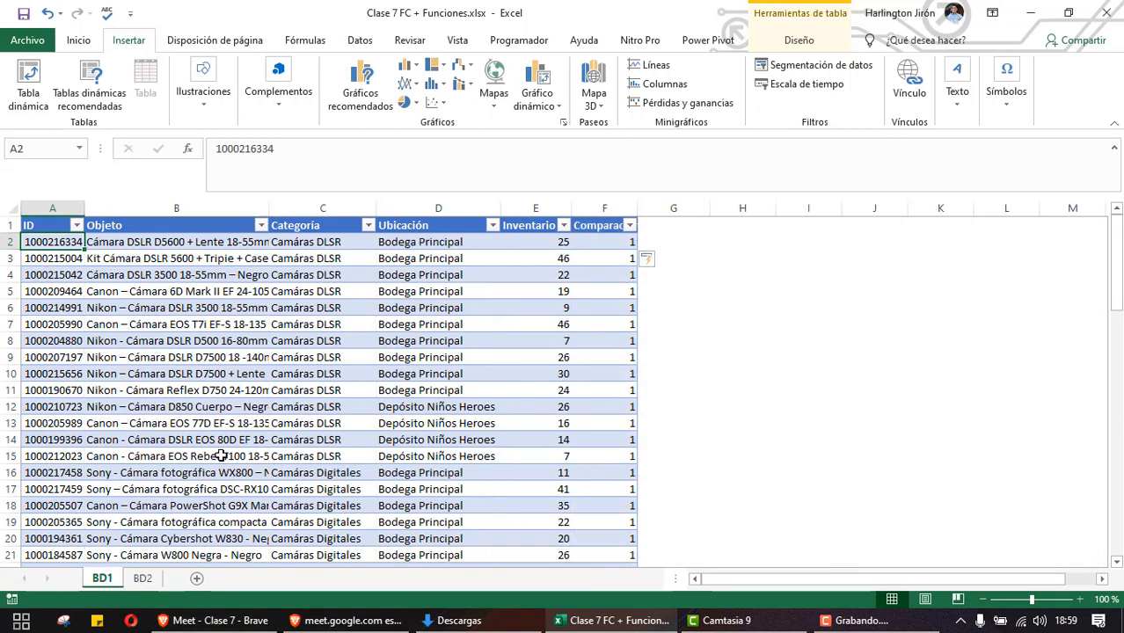
{"action": "left_click", "coordinate": [143, 579]}
{"action": "left_click", "coordinate": [101, 579]}
{"action": "scroll", "coordinate": [254, 493], "scroll_direction": "down", "scroll_amount": 20}
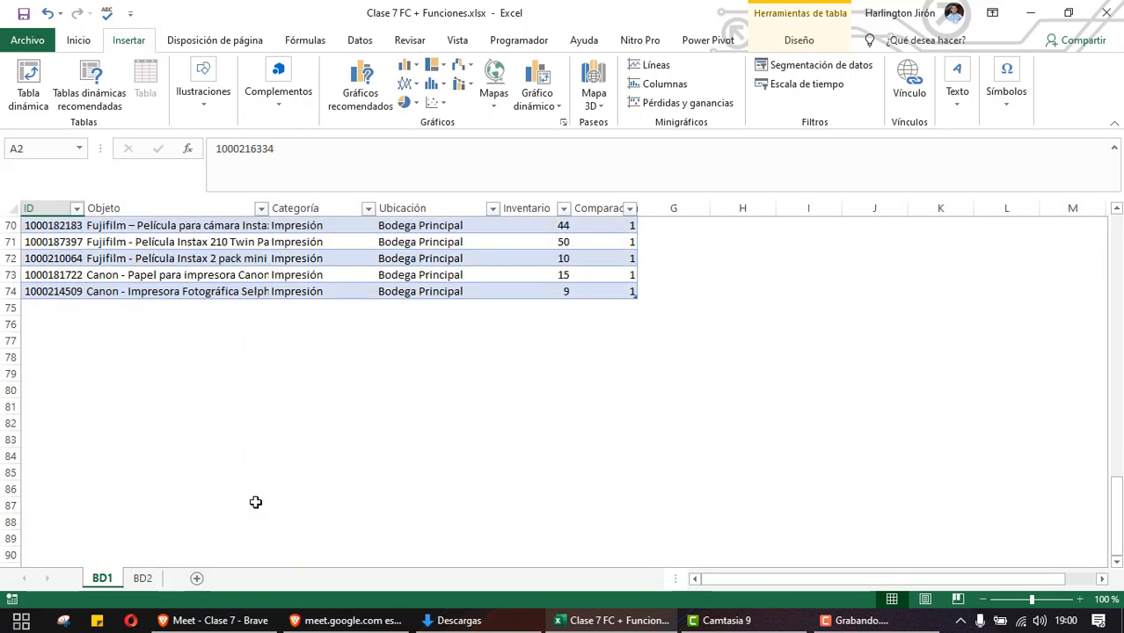
{"action": "scroll", "coordinate": [255, 500], "scroll_direction": "up", "scroll_amount": 2}
{"action": "left_click", "coordinate": [202, 415]}
{"action": "left_click", "coordinate": [201, 407]}
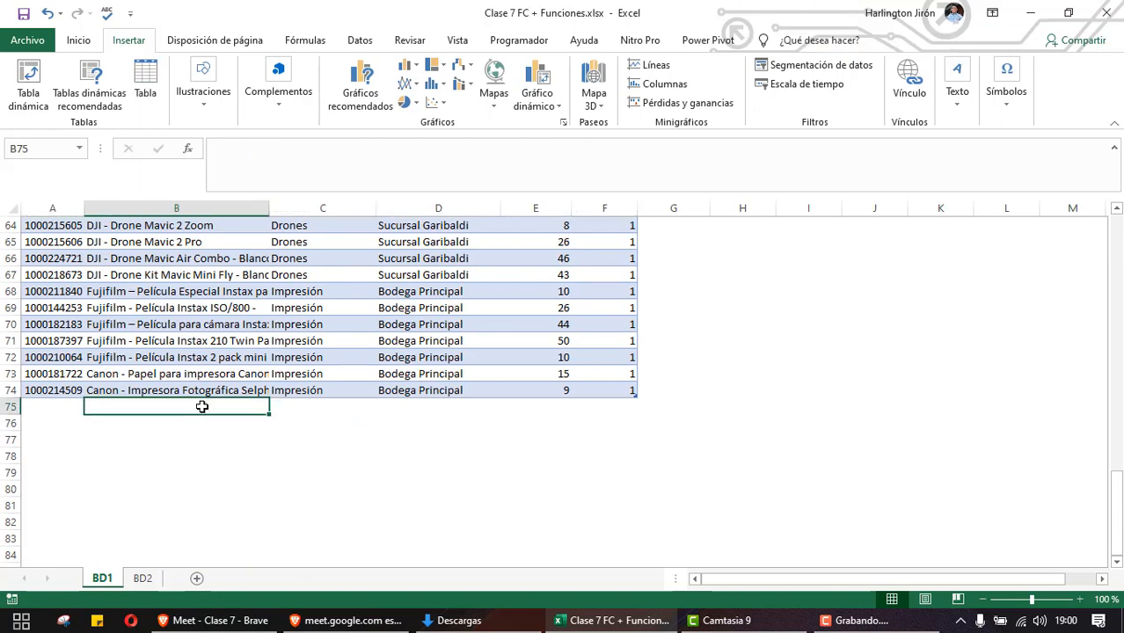
{"action": "type", "text": "Arroz"}
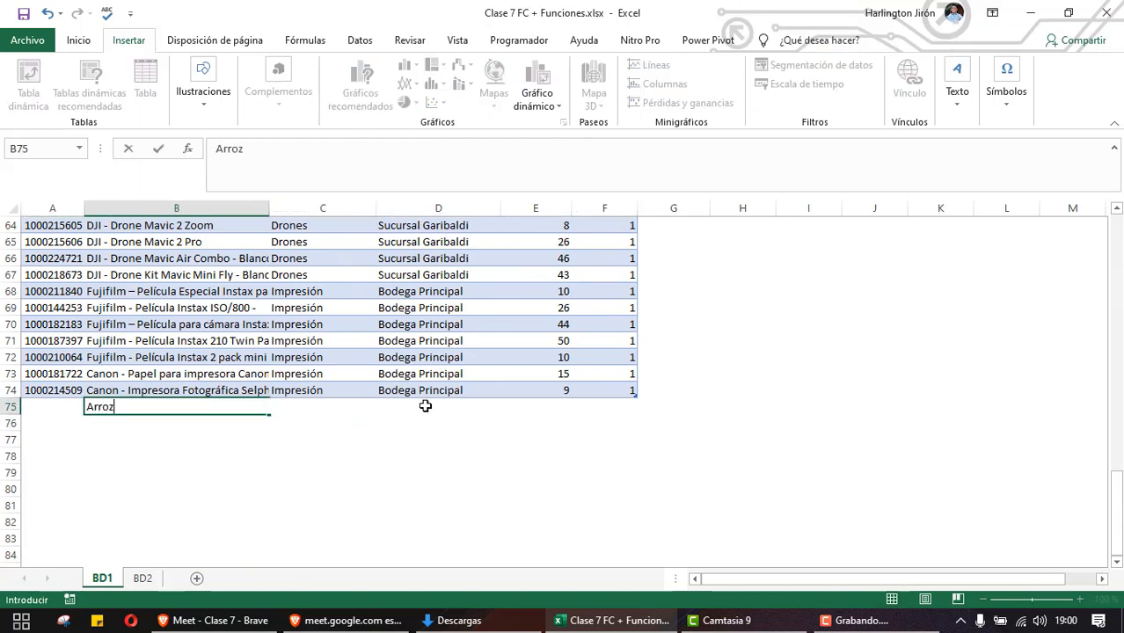
{"action": "key", "text": "Return"}
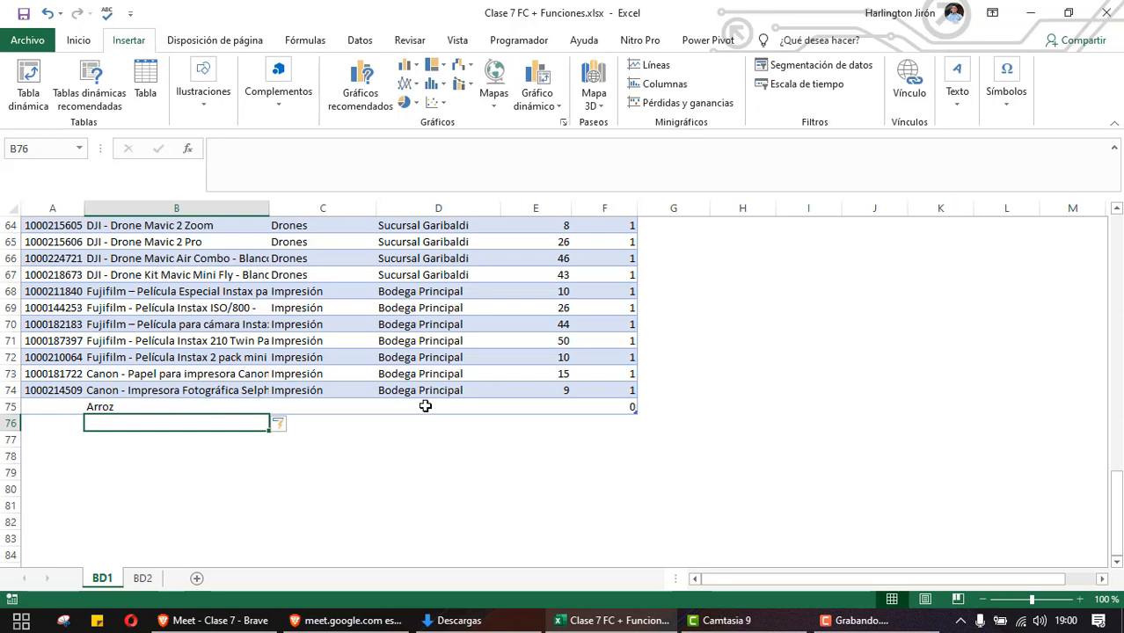
Check the Comparación formula for the test product Arroz in F75 and delete row 75 from BD1
{"action": "left_click", "coordinate": [179, 406]}
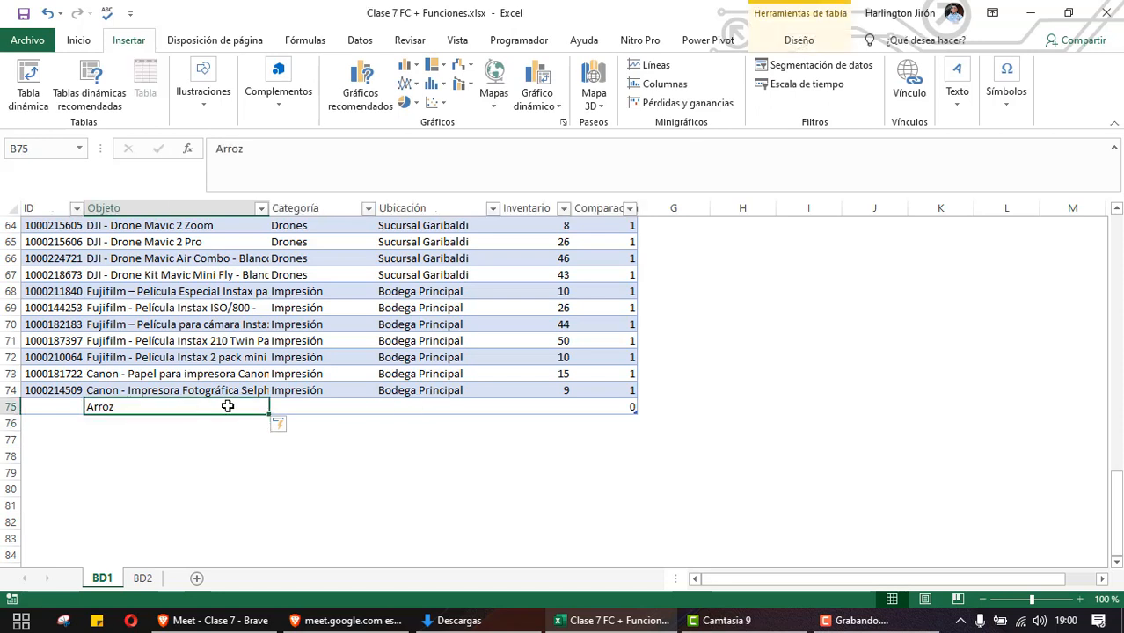
{"action": "left_click", "coordinate": [604, 406]}
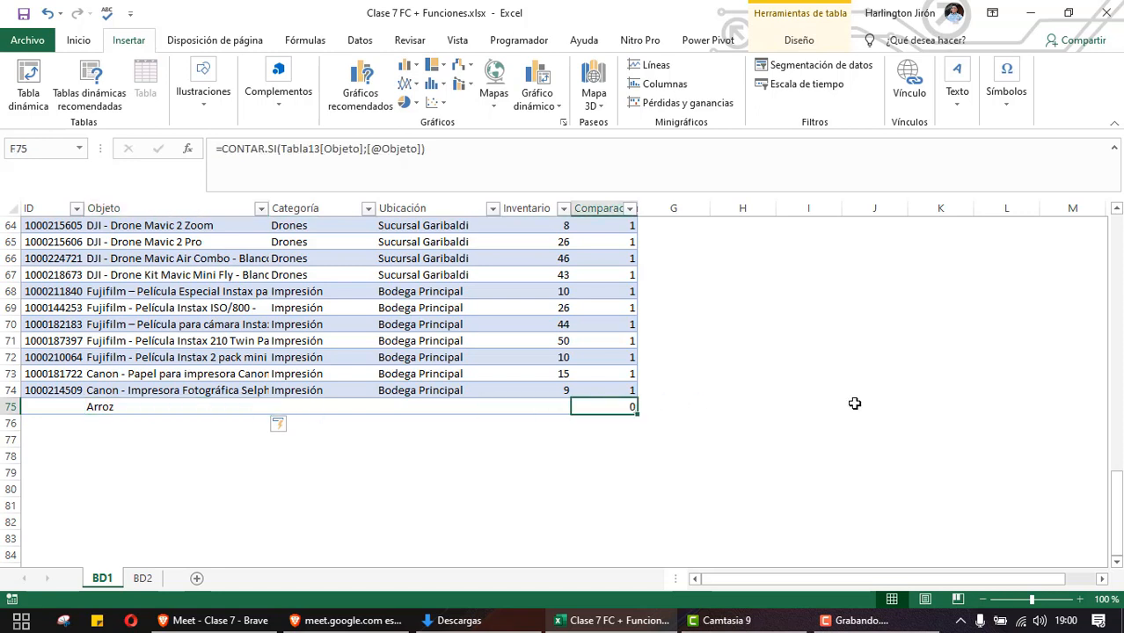
{"action": "right_click", "coordinate": [4, 406]}
{"action": "left_click", "coordinate": [51, 294]}
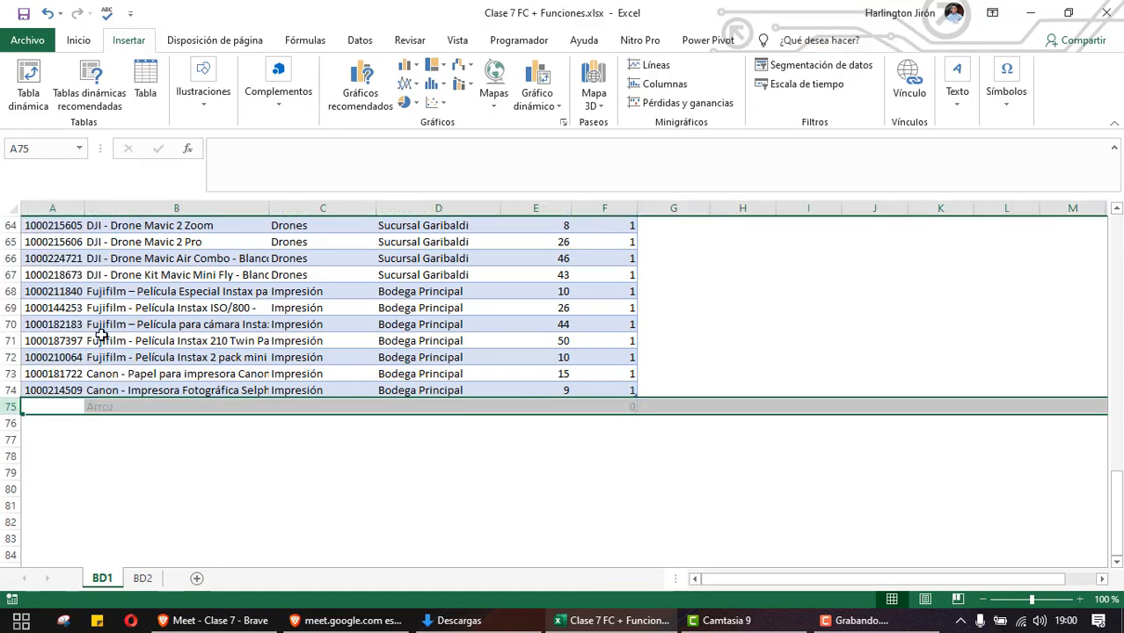
{"action": "left_click", "coordinate": [444, 538]}
Examine the Comparación counts in BD1 from F2 downward, ending on F34 beside the repeated GoPro MAX 360 camera
{"action": "scroll", "coordinate": [444, 538], "scroll_direction": "up", "scroll_amount": 3}
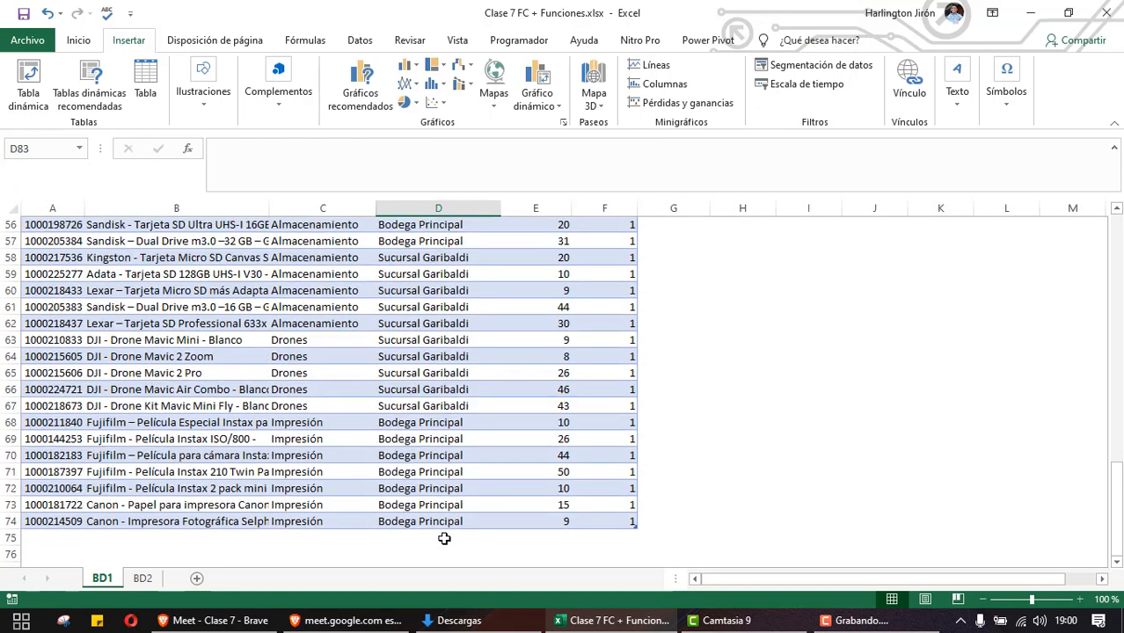
{"action": "scroll", "coordinate": [444, 538], "scroll_direction": "up", "scroll_amount": 18}
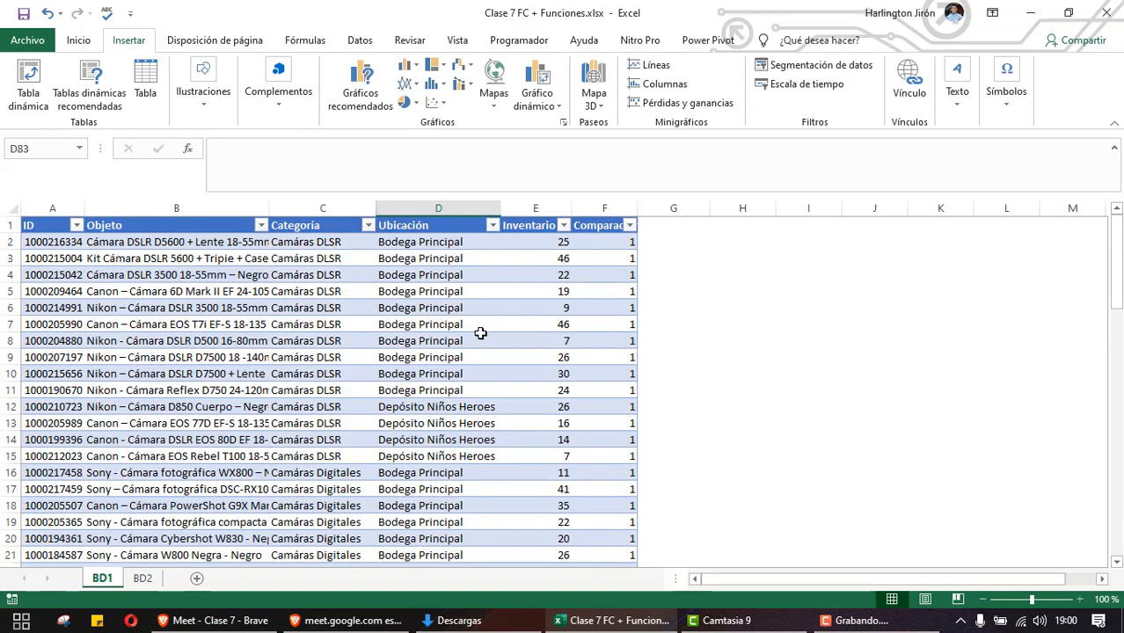
{"action": "left_click", "coordinate": [609, 241]}
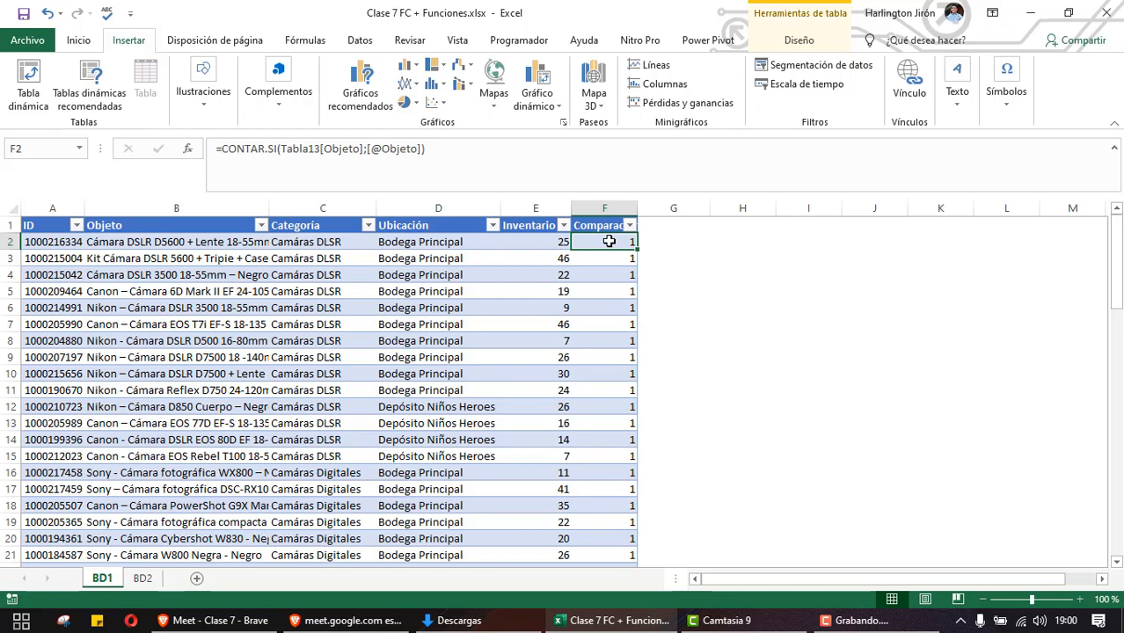
{"action": "key", "text": "Down"}
{"action": "key", "text": "Down"}
{"action": "key", "text": "Down"}
{"action": "key", "text": "Down"}
{"action": "key", "text": "Down"}
{"action": "key", "text": "Down"}
{"action": "key", "text": "Down"}
{"action": "key", "text": "Down"}
{"action": "key", "text": "Down"}
{"action": "key", "text": "Down"}
{"action": "key", "text": "Down"}
{"action": "key", "text": "Down"}
{"action": "key", "text": "Down"}
{"action": "key", "text": "Down"}
{"action": "key", "text": "Down"}
{"action": "key", "text": "Down"}
{"action": "key", "text": "Down"}
{"action": "key", "text": "Down"}
{"action": "key", "text": "Down"}
{"action": "key", "text": "Down"}
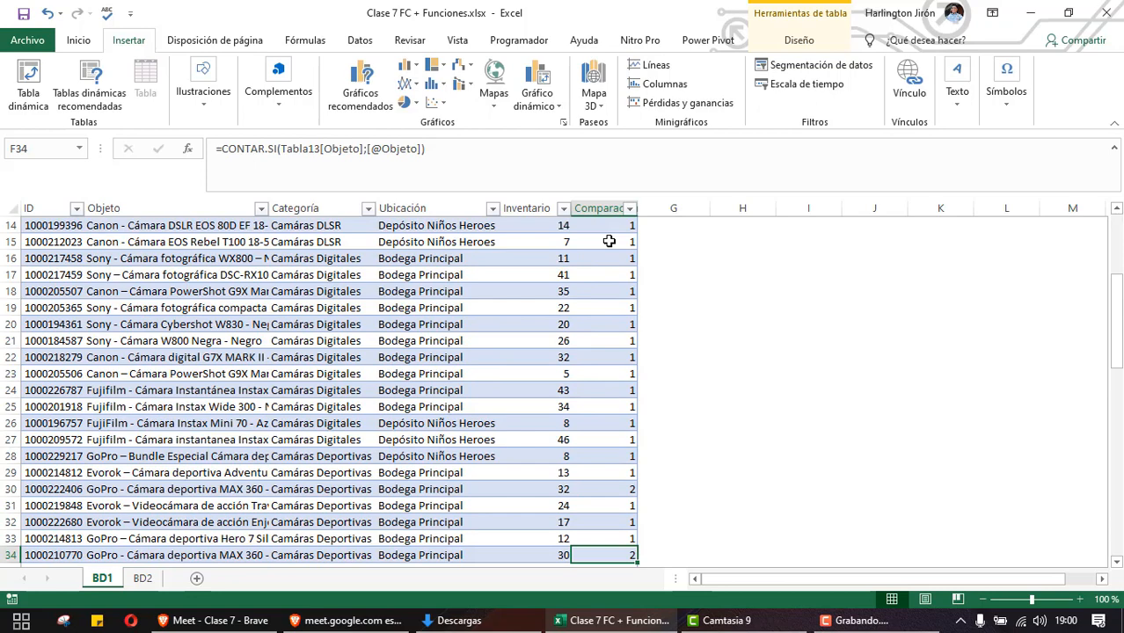
{"action": "key", "text": "Down"}
{"action": "key", "text": "Down"}
{"action": "key", "text": "Down"}
{"action": "key", "text": "Down"}
{"action": "key", "text": "Down"}
{"action": "key", "text": "Down"}
{"action": "key", "text": "Up"}
{"action": "key", "text": "Up"}
{"action": "key", "text": "Up"}
{"action": "key", "text": "Up"}
{"action": "key", "text": "Up"}
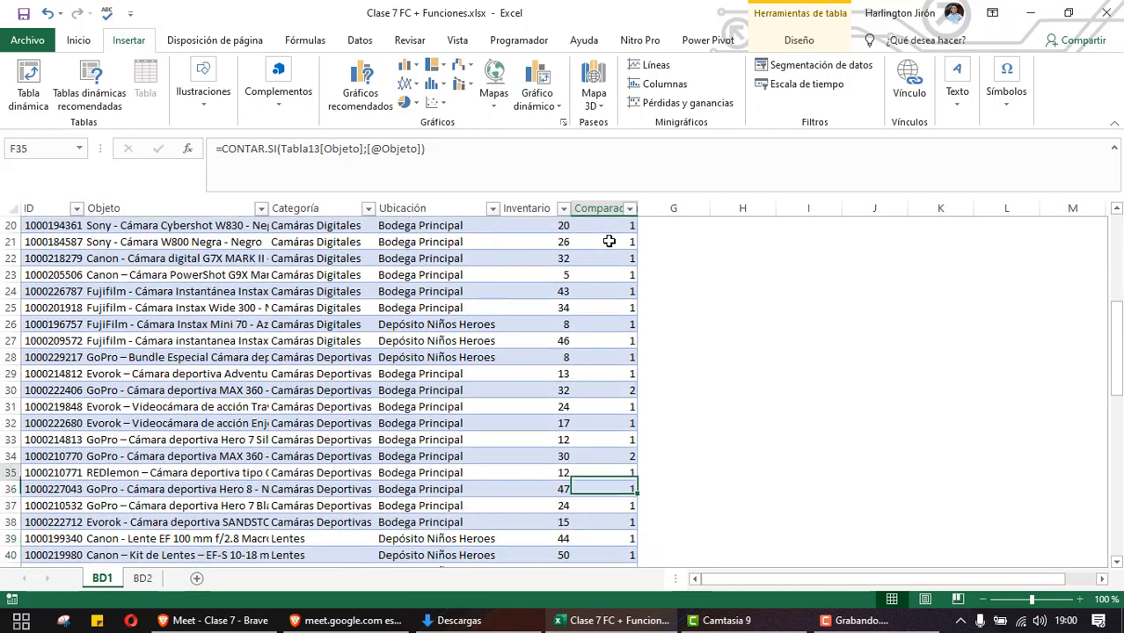
{"action": "key", "text": "Up"}
{"action": "key", "text": "Up"}
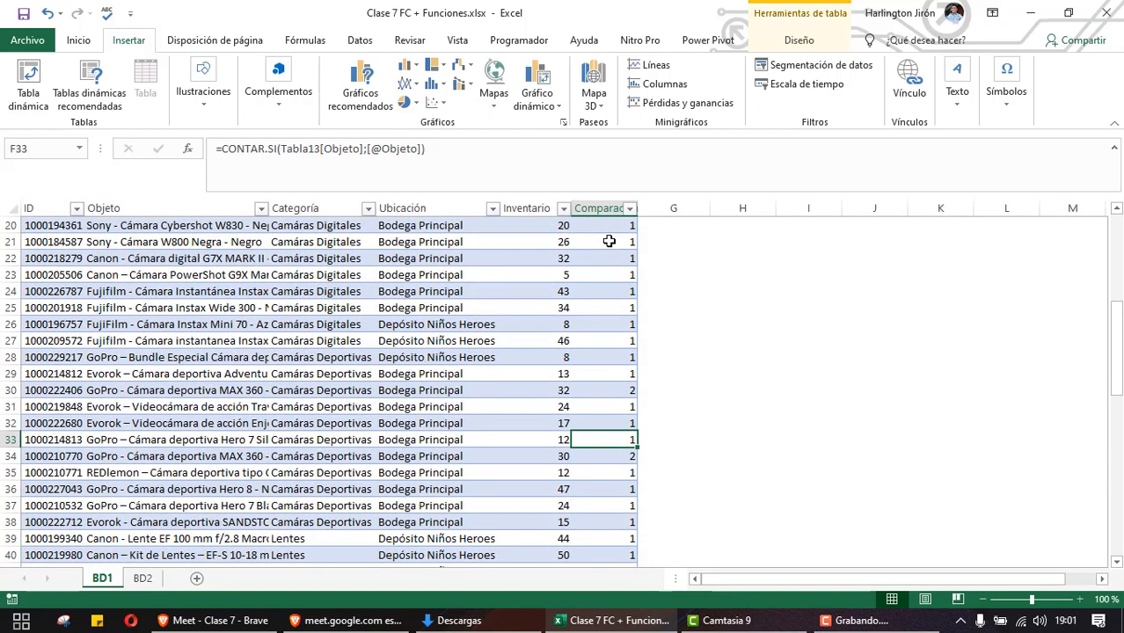
{"action": "key", "text": "Down"}
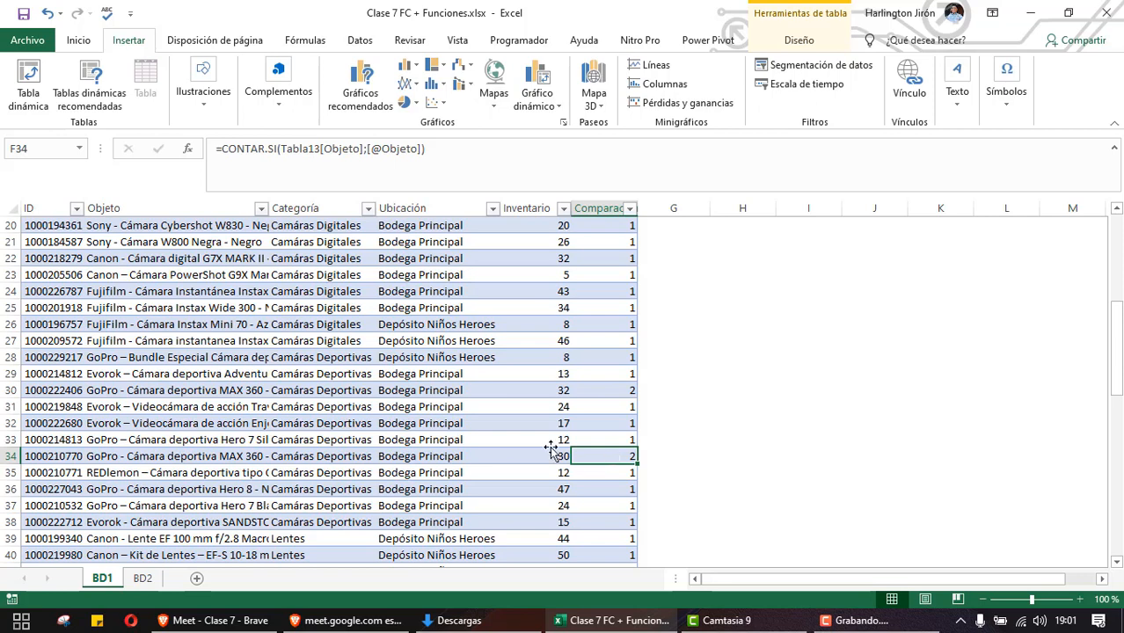
Select BD2's Objeto cells B2:B74 and run Remove Duplicates with ID, Objeto, Categoría, Ubicación and Inventario all checked
{"action": "left_click", "coordinate": [142, 578]}
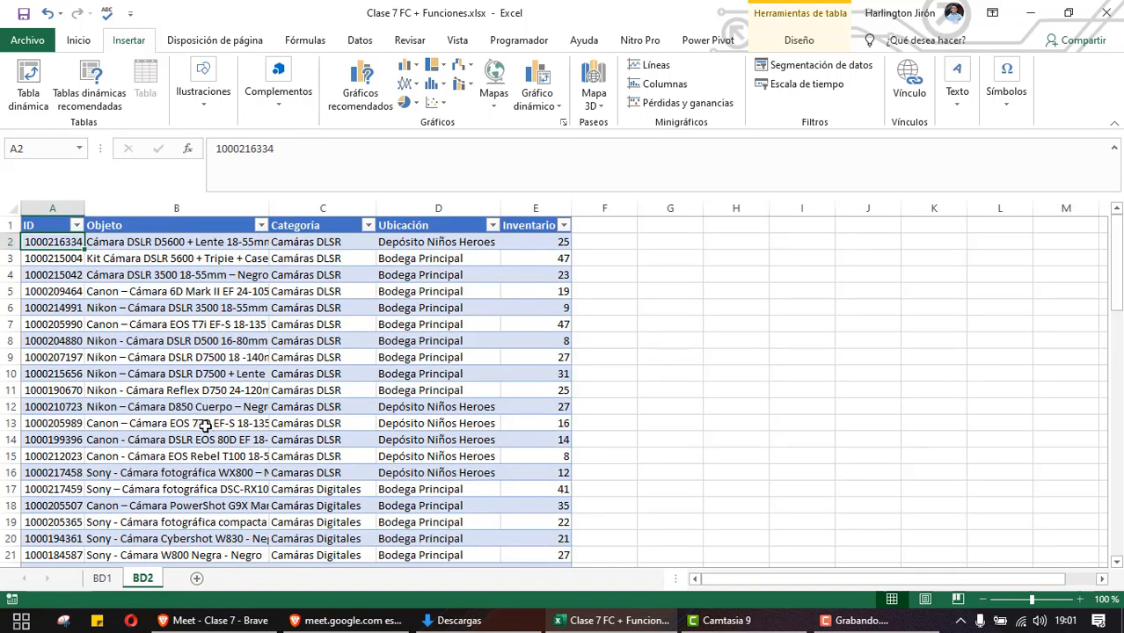
{"action": "left_click", "coordinate": [148, 240]}
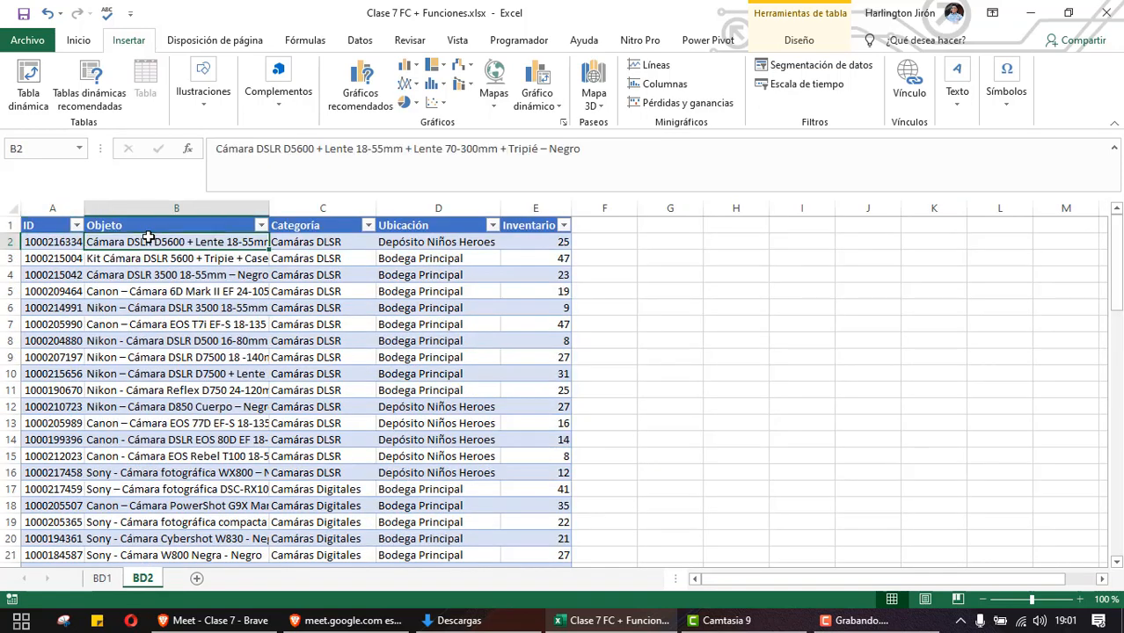
{"action": "key", "text": "shift+Down"}
{"action": "key", "text": "shift+Down"}
{"action": "key", "text": "shift+Down"}
{"action": "key", "text": "shift+Down"}
{"action": "key", "text": "shift+Down"}
{"action": "key", "text": "shift+Down"}
{"action": "key", "text": "shift+Down"}
{"action": "key", "text": "shift+Down"}
{"action": "key", "text": "shift+Down"}
{"action": "key", "text": "shift+Down"}
{"action": "key", "text": "shift+Down"}
{"action": "key", "text": "shift+Down"}
{"action": "key", "text": "shift+Down"}
{"action": "key", "text": "shift+Down"}
{"action": "key", "text": "shift+Down"}
{"action": "key", "text": "shift+Down"}
{"action": "key", "text": "shift+Down"}
{"action": "key", "text": "shift+Down"}
{"action": "key", "text": "shift+Down"}
{"action": "key", "text": "shift+Down"}
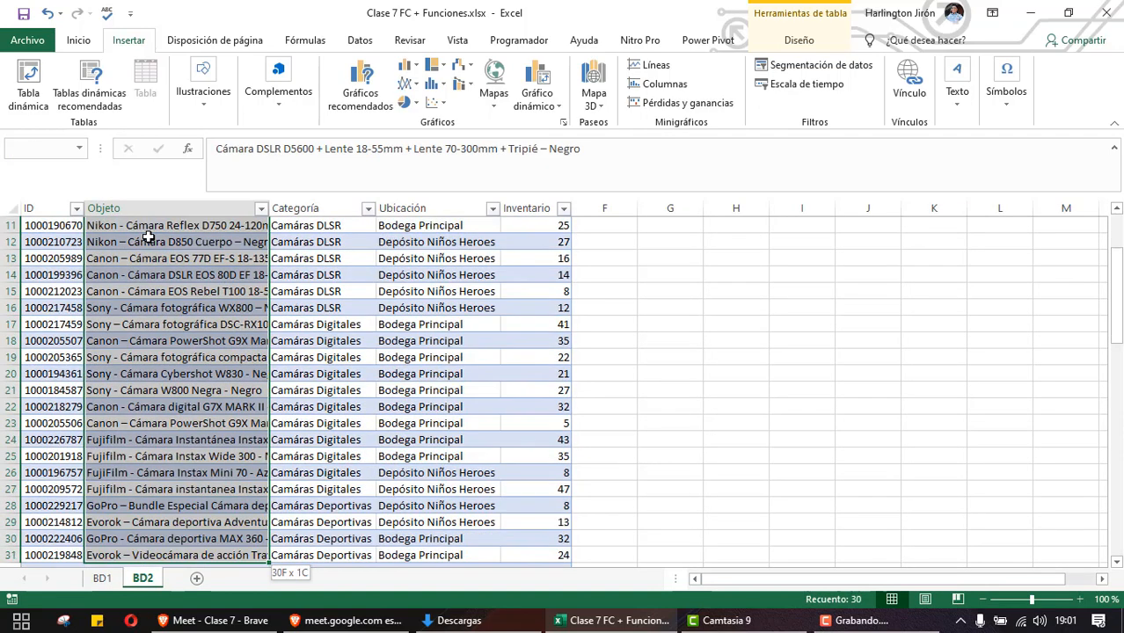
{"action": "key", "text": "shift+Down"}
{"action": "key", "text": "shift+Down"}
{"action": "key", "text": "shift+Down"}
{"action": "key", "text": "shift+Down"}
{"action": "key", "text": "shift+Down"}
{"action": "key", "text": "shift+Down"}
{"action": "key", "text": "shift+Down"}
{"action": "key", "text": "shift+Down"}
{"action": "key", "text": "shift+Down"}
{"action": "key", "text": "shift+Down"}
{"action": "key", "text": "shift+Down"}
{"action": "key", "text": "shift+Down"}
{"action": "key", "text": "shift+Down"}
{"action": "key", "text": "shift+Down"}
{"action": "key", "text": "shift+Down"}
{"action": "key", "text": "shift+Down"}
{"action": "key", "text": "shift+Down"}
{"action": "key", "text": "shift+Down"}
{"action": "key", "text": "shift+Down"}
{"action": "key", "text": "shift+Down"}
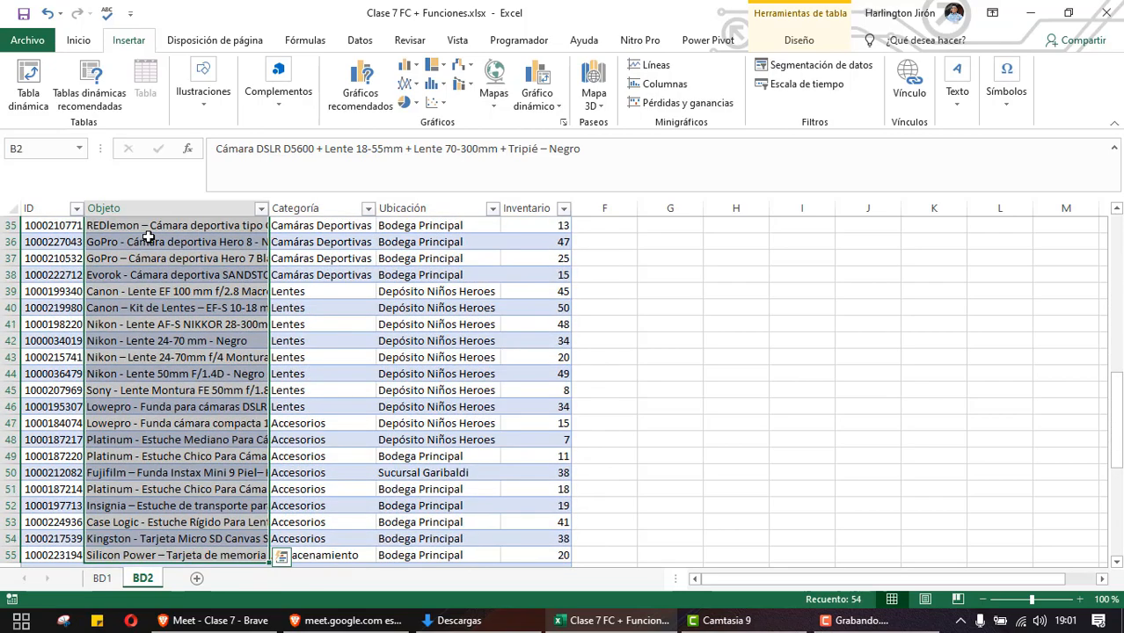
{"action": "key", "text": "shift+Down"}
{"action": "key", "text": "shift+Down"}
{"action": "key", "text": "shift+Down"}
{"action": "key", "text": "shift+Down"}
{"action": "key", "text": "shift+Down"}
{"action": "key", "text": "shift+Down"}
{"action": "key", "text": "shift+Down"}
{"action": "key", "text": "shift+Down"}
{"action": "key", "text": "shift+Down"}
{"action": "key", "text": "shift+Down"}
{"action": "key", "text": "shift+Down"}
{"action": "key", "text": "shift+Down"}
{"action": "key", "text": "shift+Down"}
{"action": "key", "text": "shift+Down"}
{"action": "key", "text": "shift+Down"}
{"action": "key", "text": "shift+Down"}
{"action": "key", "text": "shift+Down"}
{"action": "key", "text": "shift+Down"}
{"action": "key", "text": "shift+Down"}
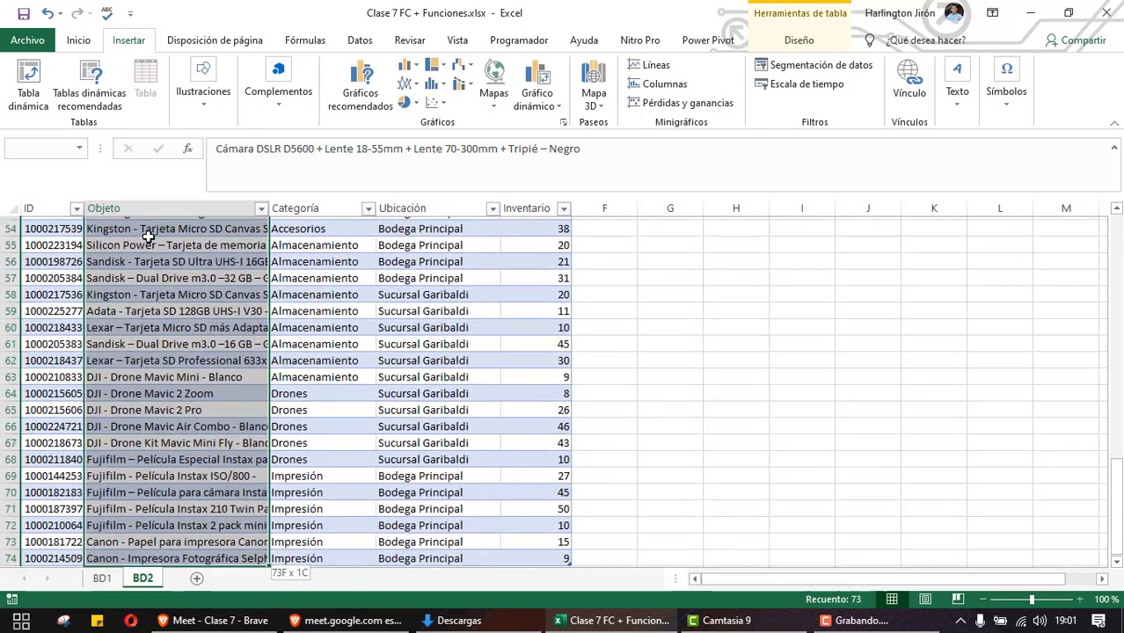
{"action": "key", "text": "shift+Down"}
{"action": "key", "text": "shift+Down"}
{"action": "key", "text": "shift+Down"}
{"action": "key", "text": "shift+Down"}
{"action": "key", "text": "shift+Down"}
{"action": "key", "text": "shift+Down"}
{"action": "key", "text": "shift+Down"}
{"action": "key", "text": "shift+Down"}
{"action": "key", "text": "shift+Down"}
{"action": "key", "text": "shift+Down"}
{"action": "key", "text": "shift+Down"}
{"action": "key", "text": "shift+Down"}
{"action": "key", "text": "shift+Down"}
{"action": "key", "text": "shift+Up"}
{"action": "key", "text": "shift+Up"}
{"action": "key", "text": "shift+Up"}
{"action": "key", "text": "shift+Up"}
{"action": "key", "text": "shift+Up"}
{"action": "key", "text": "shift+Up"}
{"action": "key", "text": "shift+Up"}
{"action": "key", "text": "shift+Up"}
{"action": "key", "text": "shift+Up"}
{"action": "key", "text": "shift+Up"}
{"action": "key", "text": "shift+Up"}
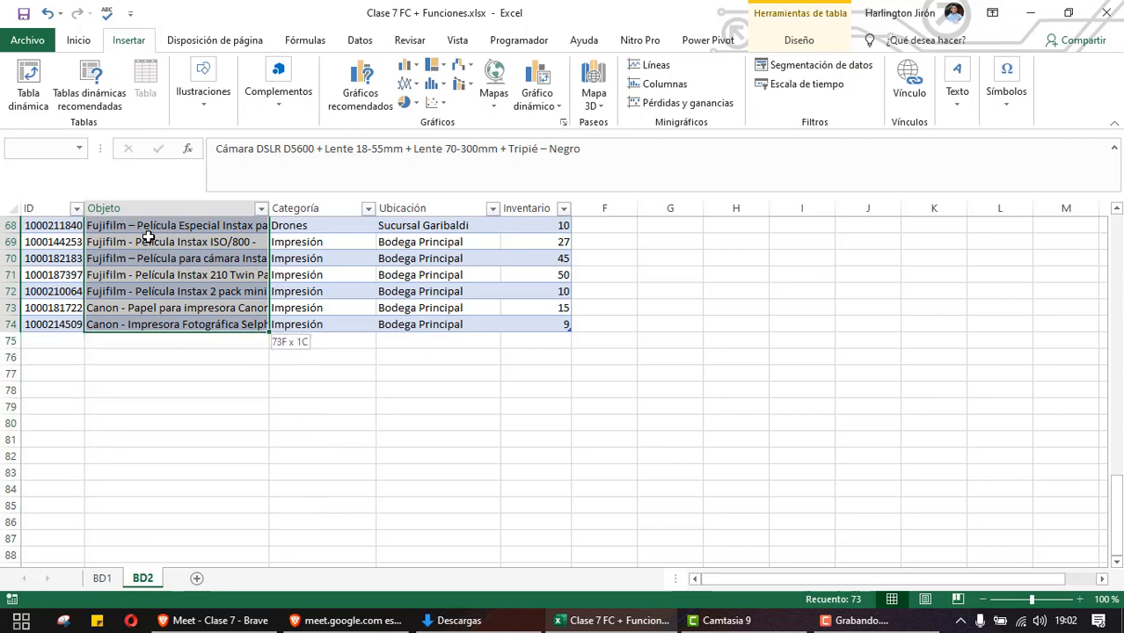
{"action": "key", "text": "shift+Down"}
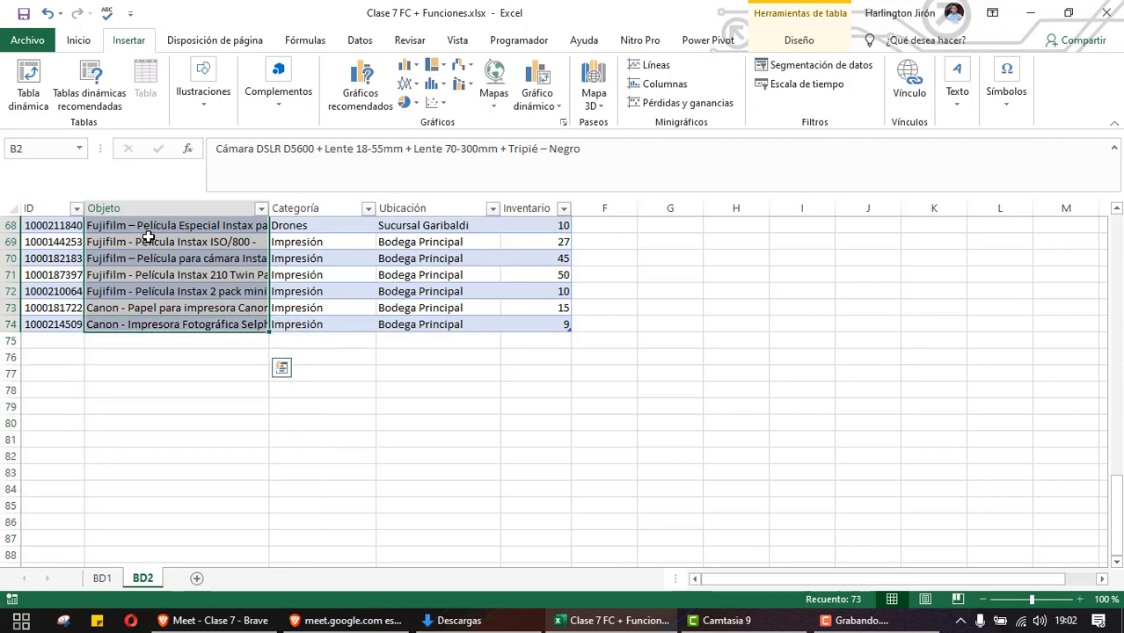
{"action": "scroll", "coordinate": [193, 264], "scroll_direction": "up", "scroll_amount": 2}
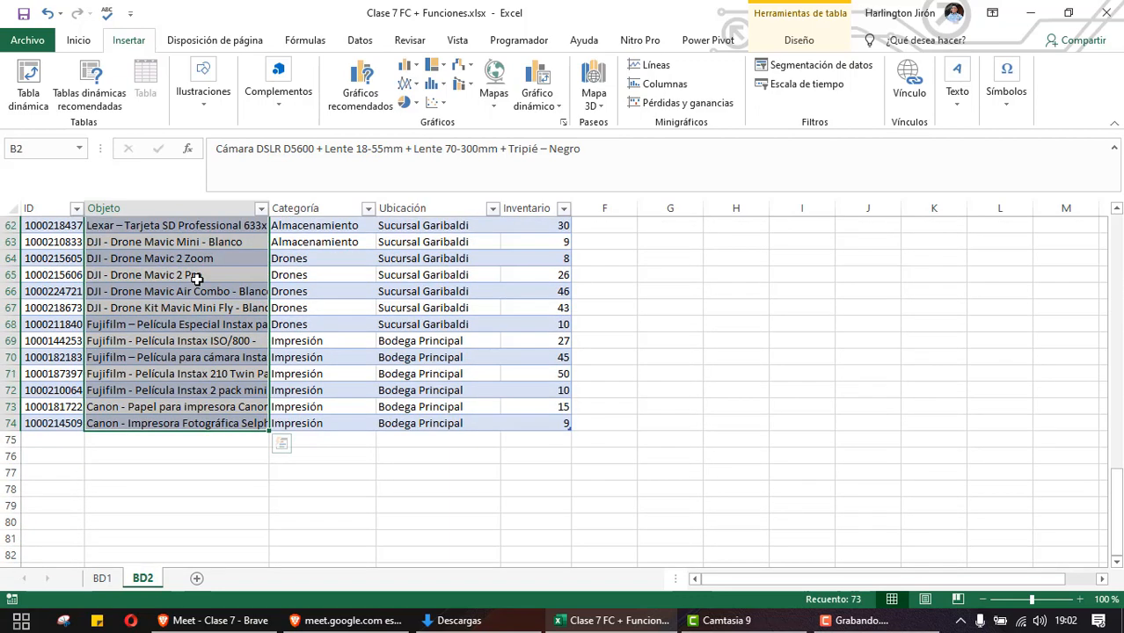
{"action": "scroll", "coordinate": [193, 276], "scroll_direction": "up", "scroll_amount": 3}
{"action": "left_click", "coordinate": [366, 44]}
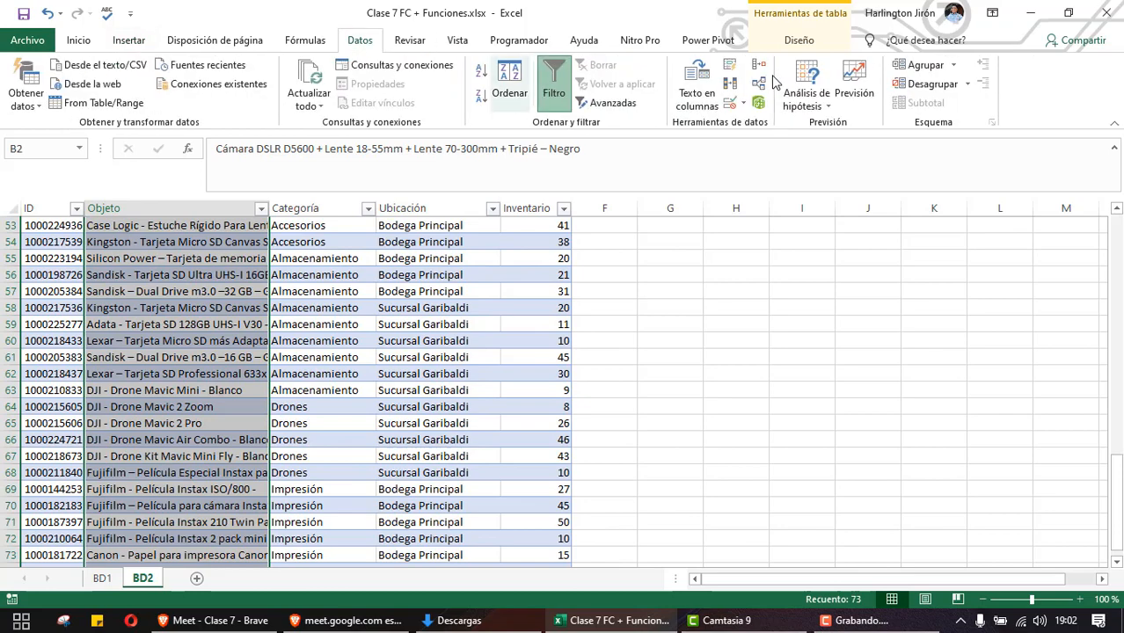
{"action": "left_click", "coordinate": [730, 86]}
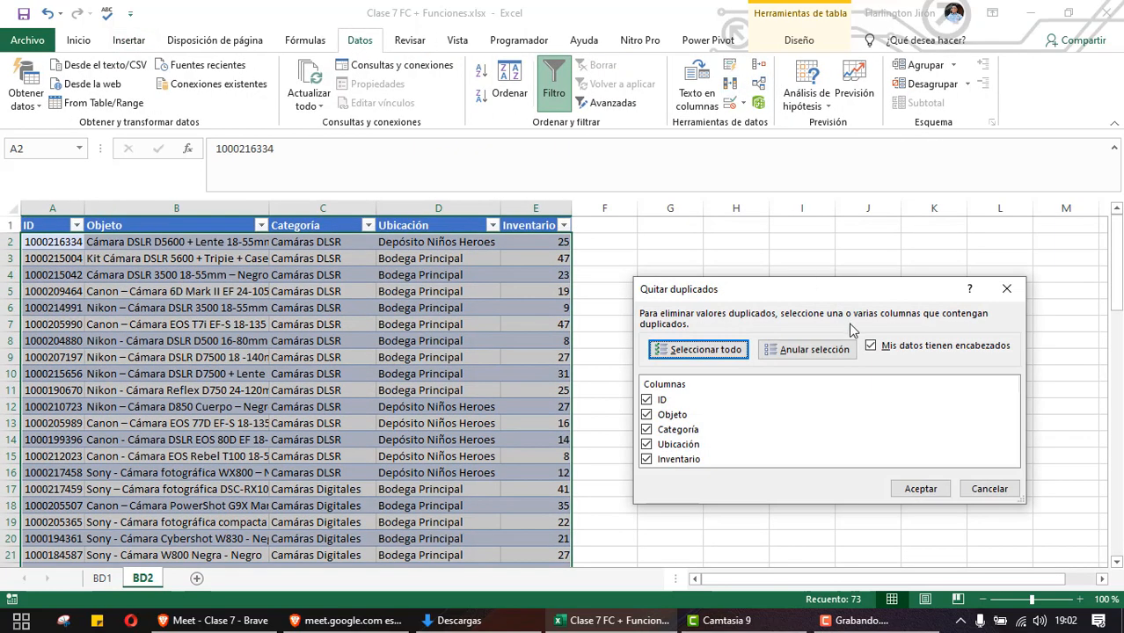
{"action": "left_click", "coordinate": [920, 489]}
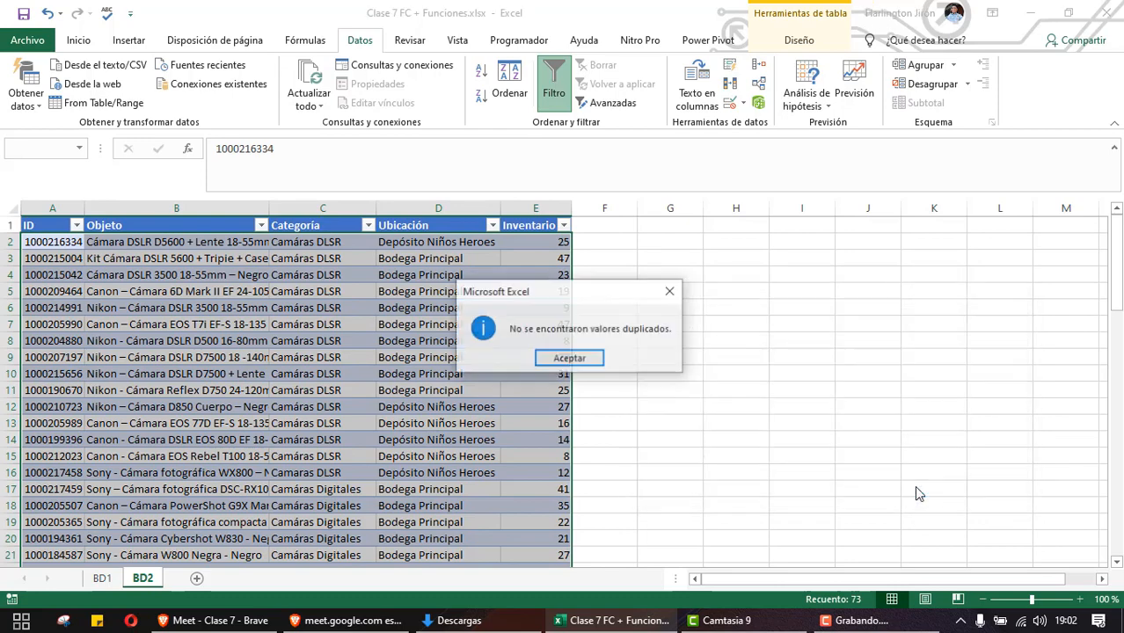
{"action": "left_click", "coordinate": [570, 358]}
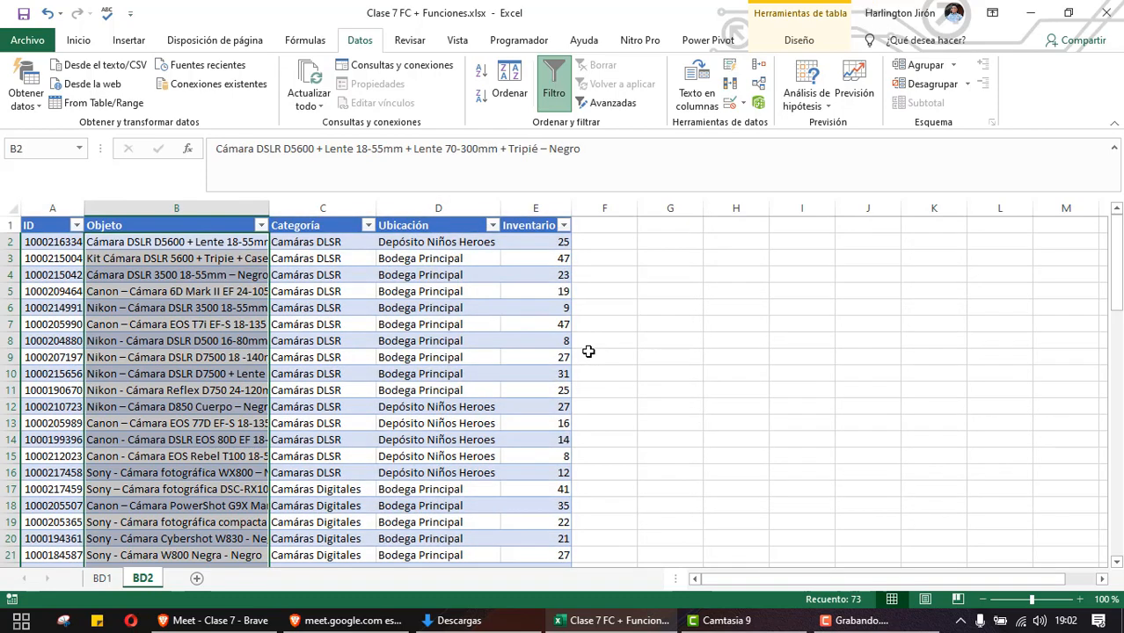
{"action": "scroll", "coordinate": [617, 340], "scroll_direction": "down", "scroll_amount": 3}
{"action": "scroll", "coordinate": [618, 339], "scroll_direction": "down", "scroll_amount": 9}
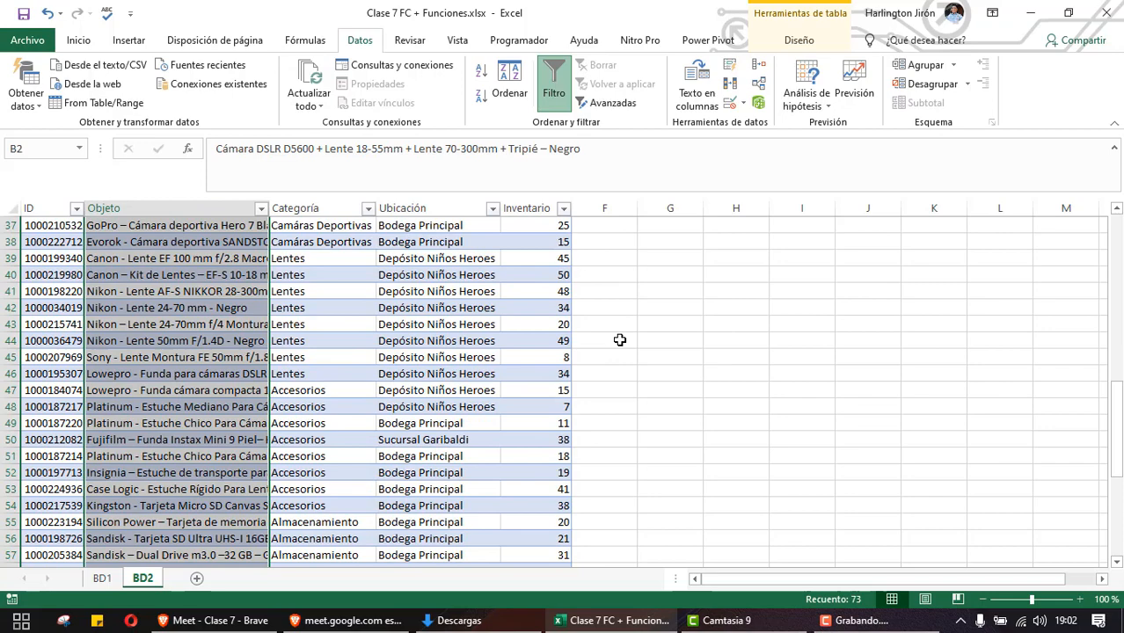
{"action": "scroll", "coordinate": [619, 340], "scroll_direction": "down", "scroll_amount": 9}
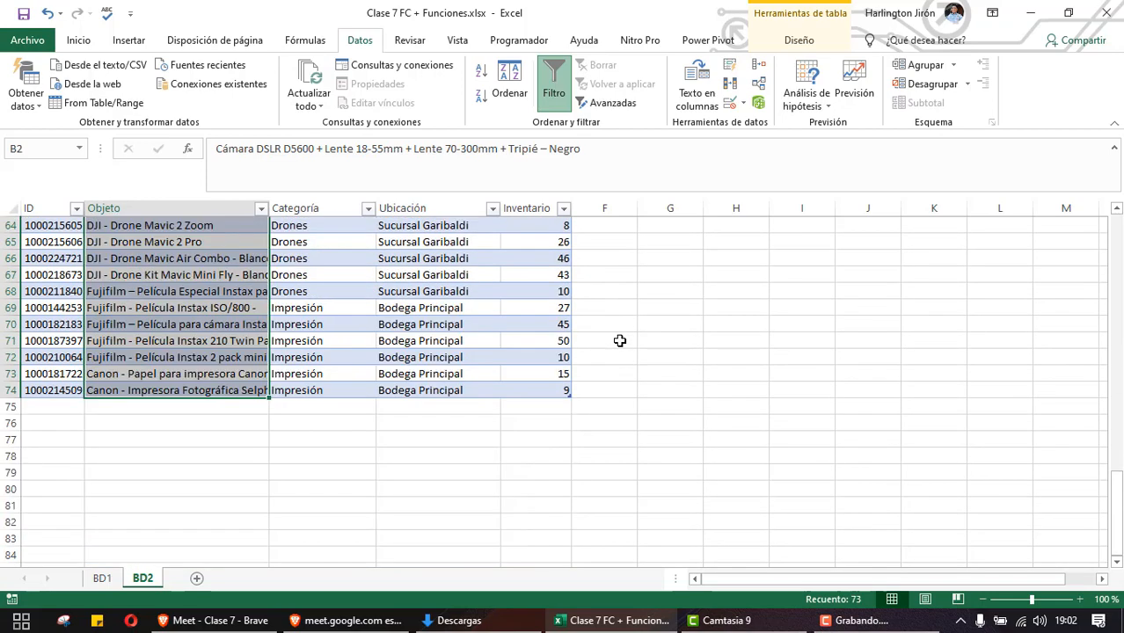
{"action": "left_click", "coordinate": [170, 488]}
Copy the full product name "GoPro - Cámara deportiva MAX 360 - Negro" from cell B34 of BD1
{"action": "left_click", "coordinate": [102, 578]}
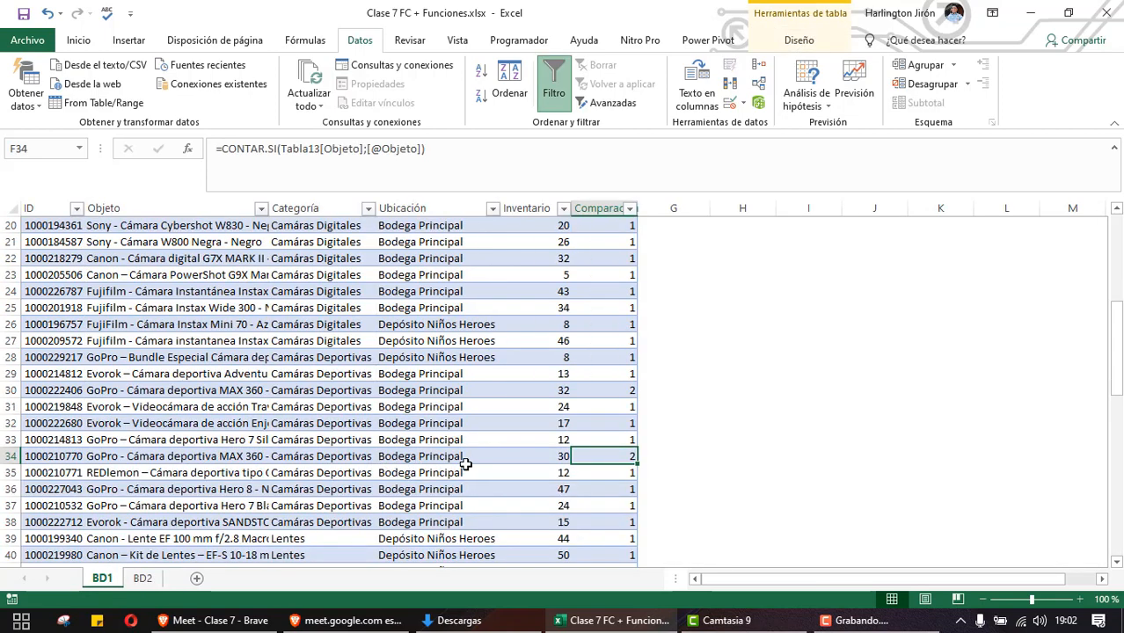
{"action": "left_click", "coordinate": [189, 461]}
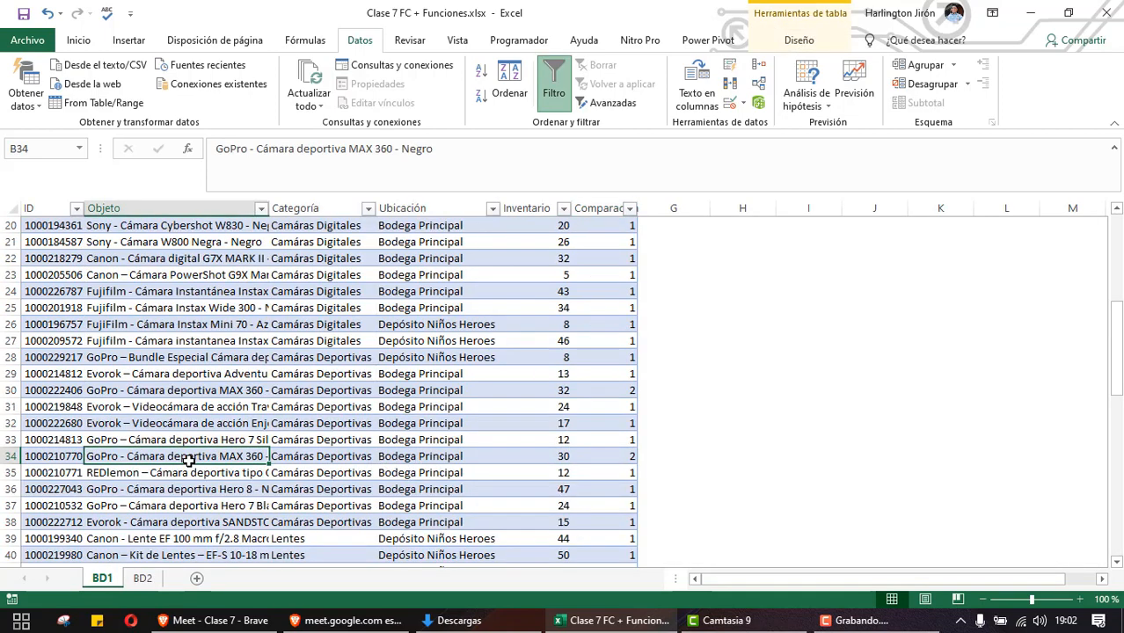
{"action": "left_click_drag", "start_coordinate": [440, 149], "coordinate": [73, 153]}
{"action": "key", "text": "ctrl+c"}
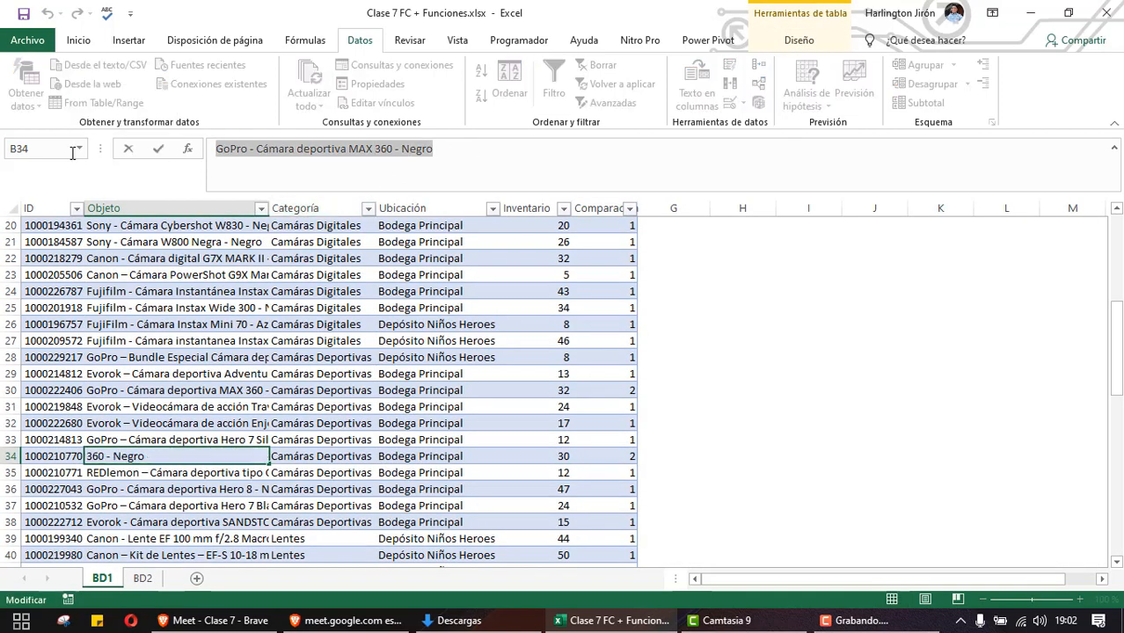
{"action": "key", "text": "Return"}
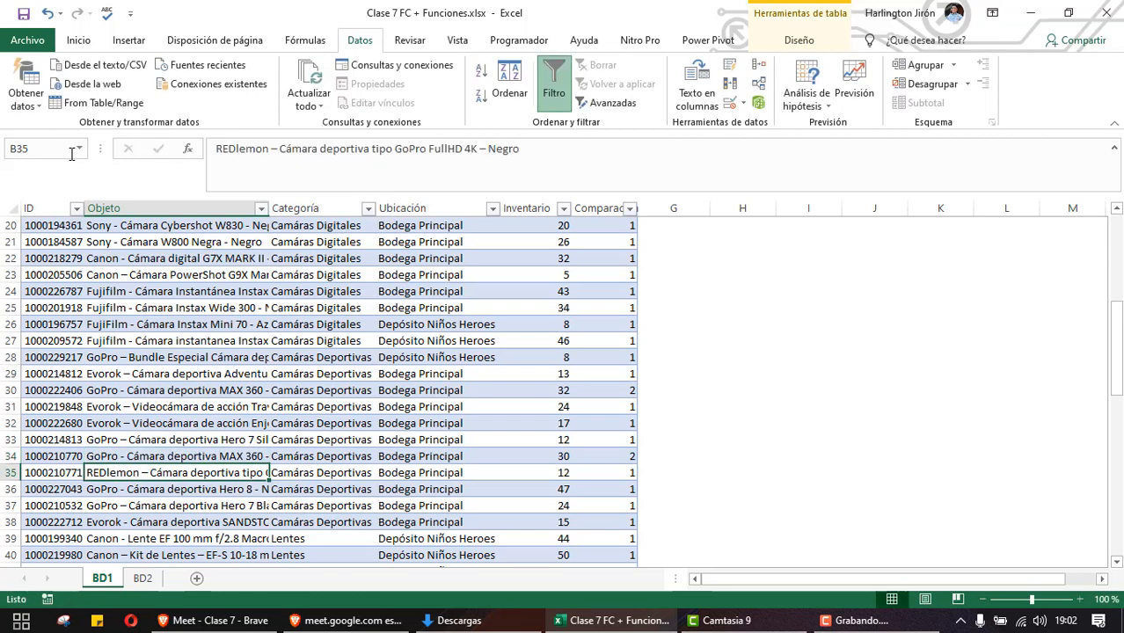
Search BD2 for "GoPro - Cámara deportiva MAX 360 - Negro", cycling through its matches
{"action": "left_click", "coordinate": [142, 578]}
{"action": "left_click", "coordinate": [218, 390]}
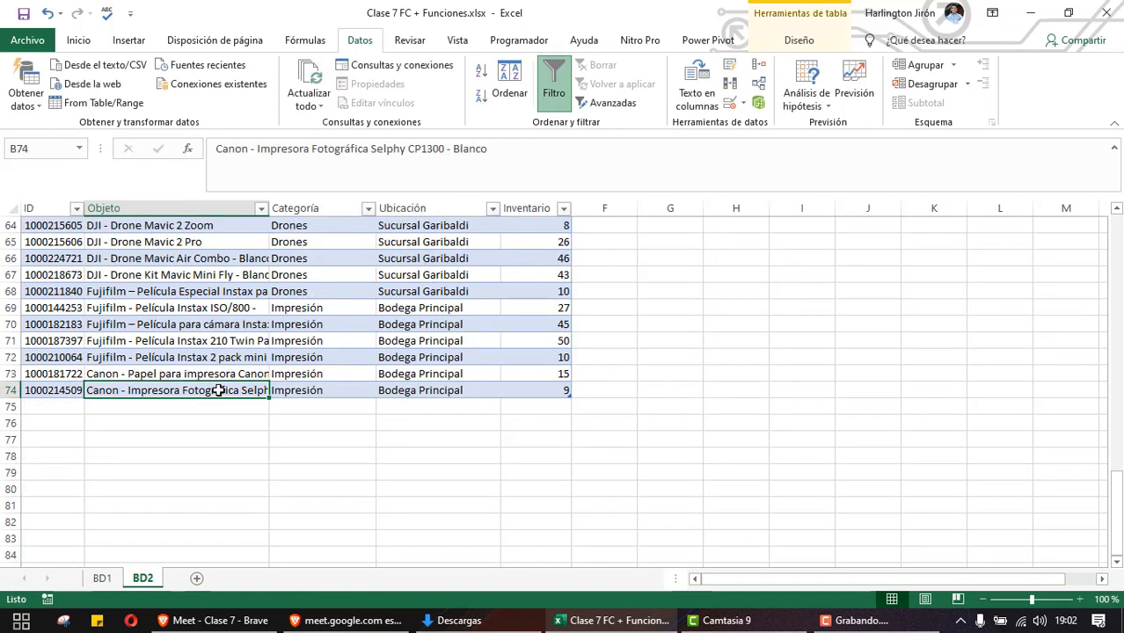
{"action": "key", "text": "ctrl+b"}
{"action": "key", "text": "ctrl+v"}
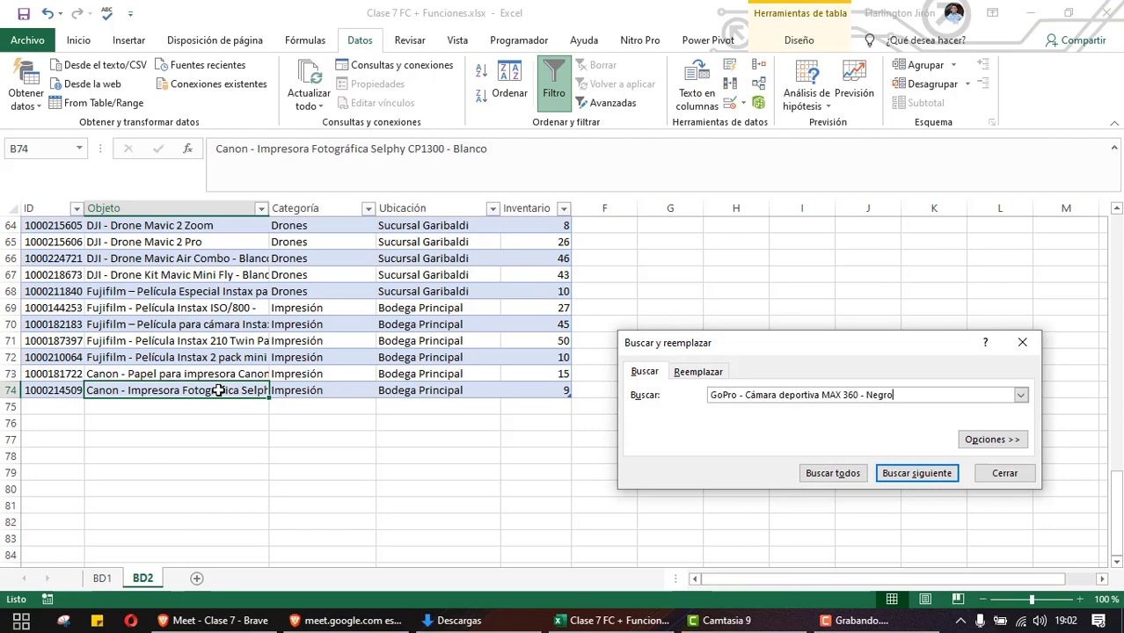
{"action": "key", "text": "Return"}
{"action": "key", "text": "Return"}
{"action": "key", "text": "Return"}
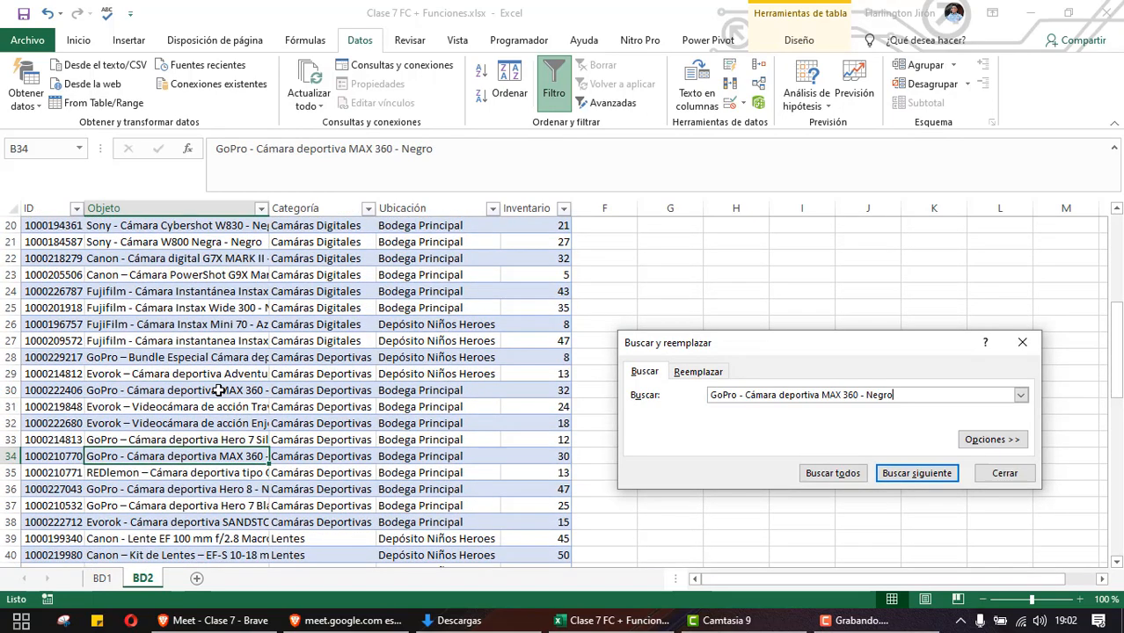
{"action": "key", "text": "Return"}
{"action": "key", "text": "Return"}
{"action": "key", "text": "Return"}
{"action": "key", "text": "Return"}
{"action": "key", "text": "Return"}
{"action": "key", "text": "Return"}
Widen BD2's Objeto column to fit its full product names and repeat the search for the GoPro MAX 360 camera
{"action": "double_click", "coordinate": [273, 211]}
{"action": "key", "text": "Down"}
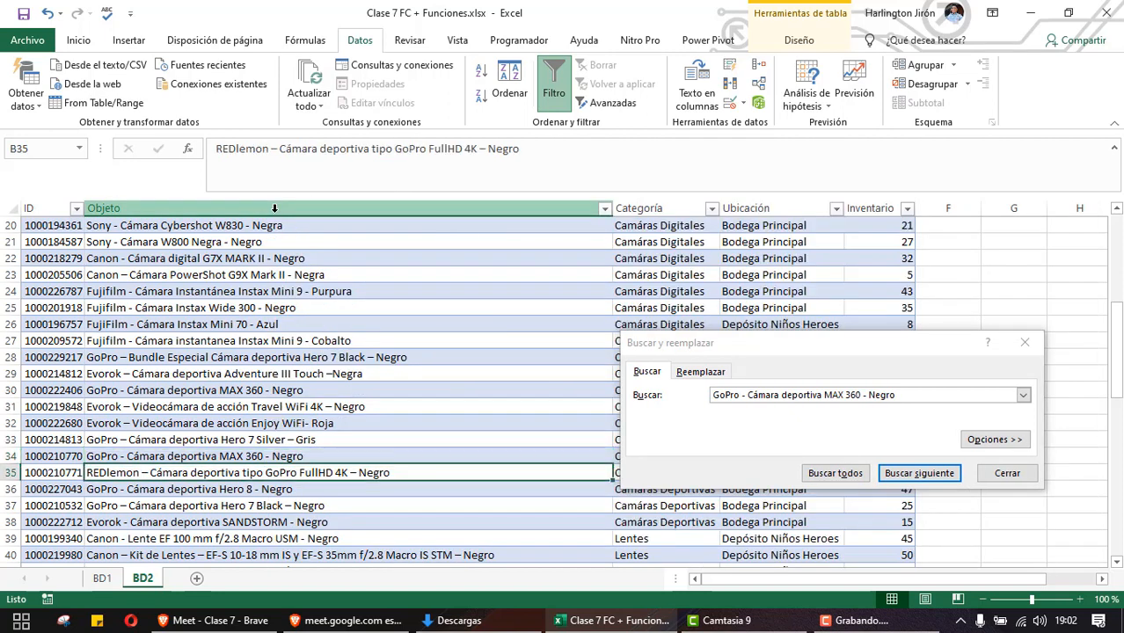
{"action": "left_click", "coordinate": [909, 400]}
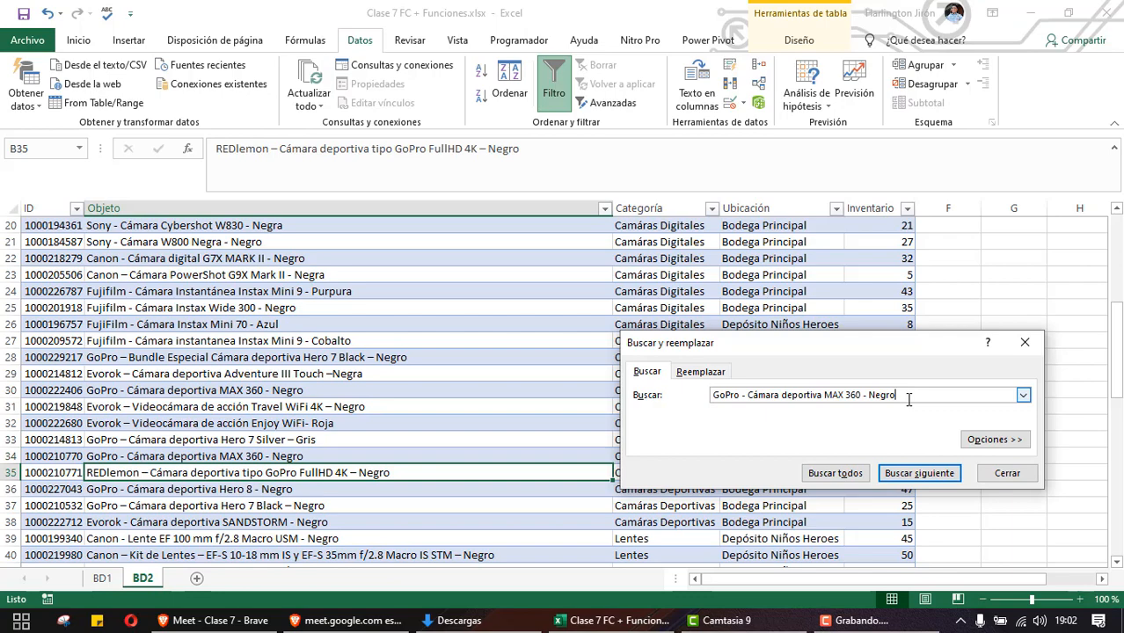
{"action": "left_click", "coordinate": [918, 481]}
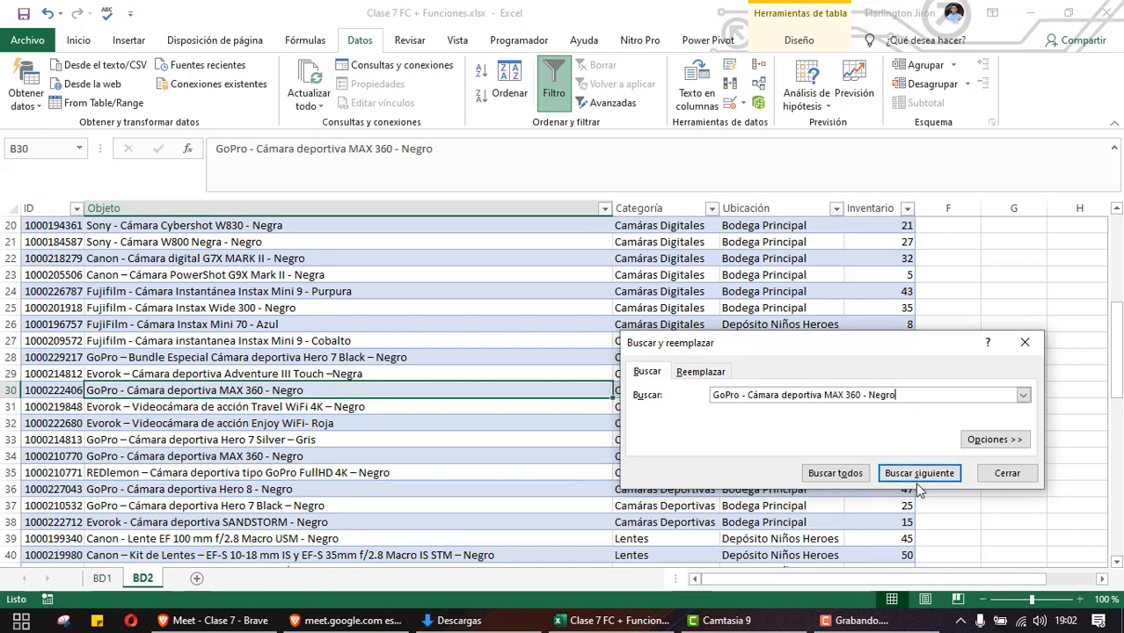
{"action": "left_click", "coordinate": [918, 483]}
{"action": "left_click", "coordinate": [1002, 473]}
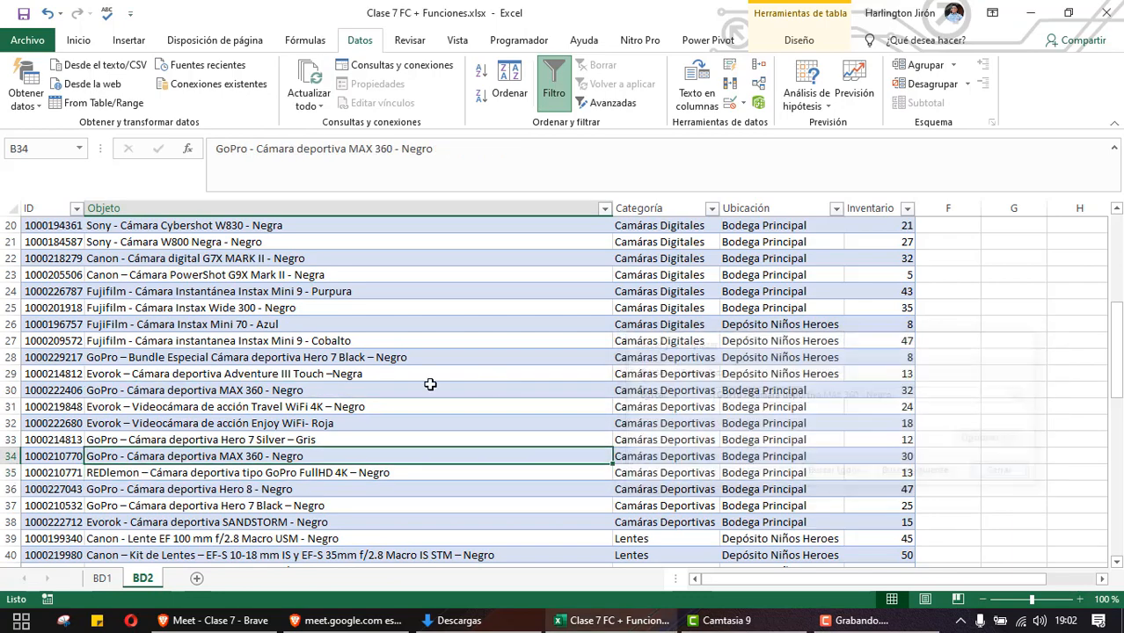
Filter BD2's Objeto column to show only "GoPro - Cámara deportiva MAX 360 - Negro"
{"action": "scroll", "coordinate": [366, 384], "scroll_direction": "up", "scroll_amount": 1}
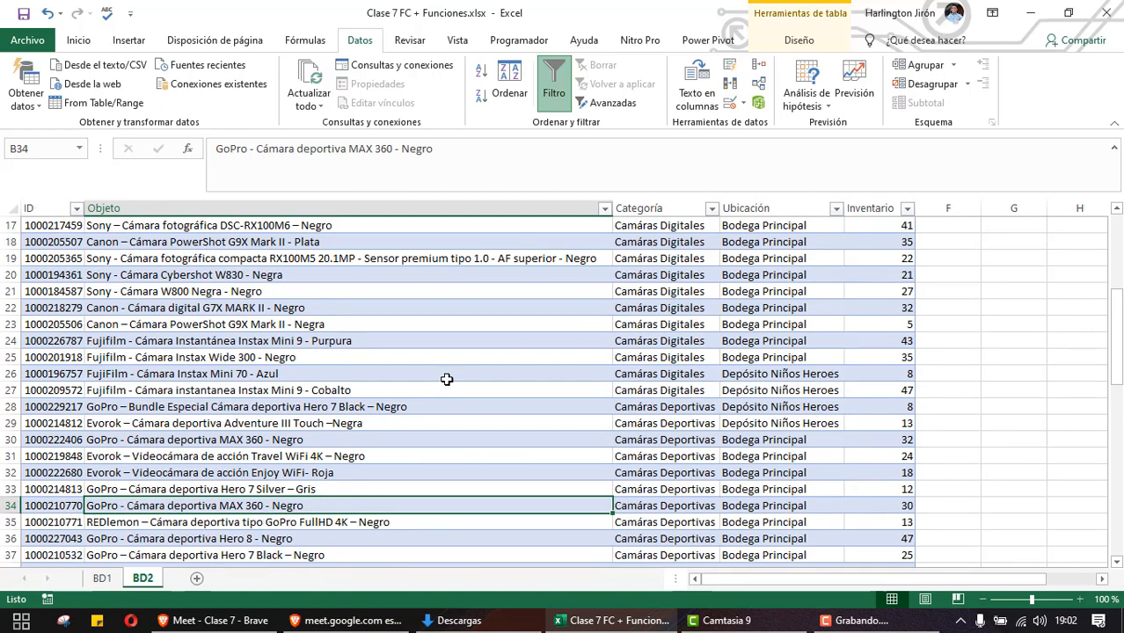
{"action": "scroll", "coordinate": [446, 379], "scroll_direction": "up", "scroll_amount": 5}
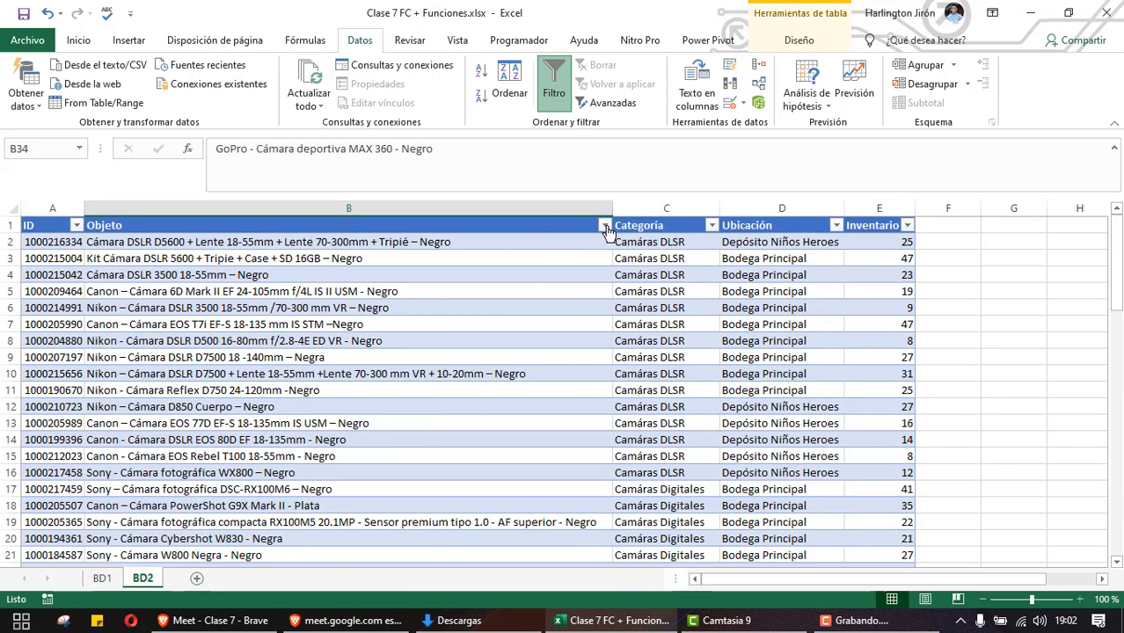
{"action": "left_click", "coordinate": [605, 226]}
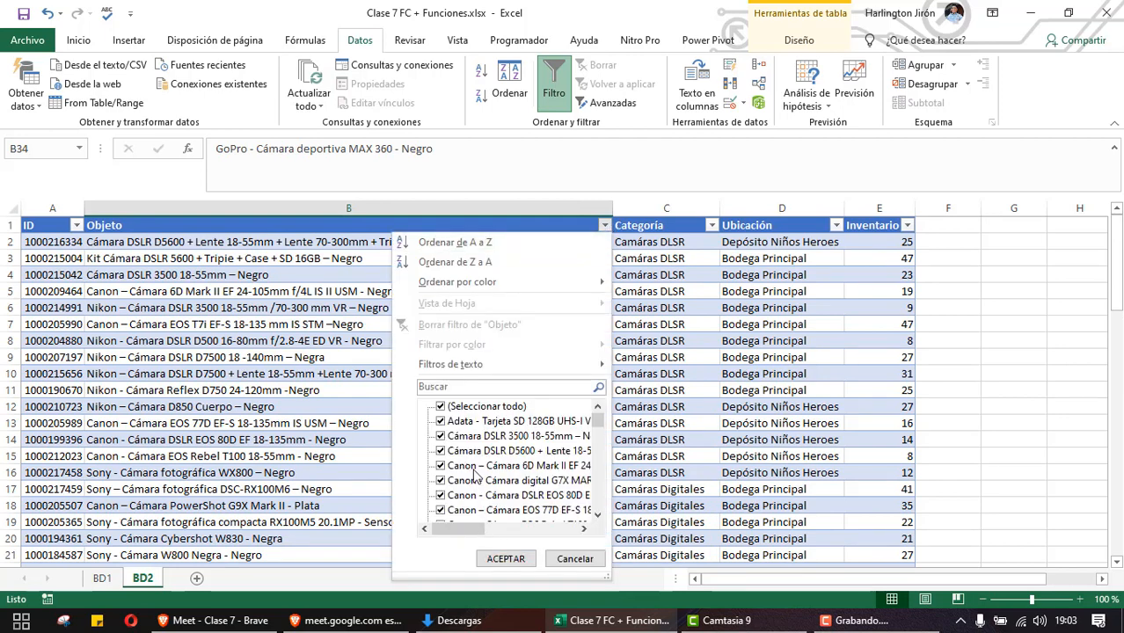
{"action": "left_click", "coordinate": [455, 385]}
{"action": "type", "text": "GoPro - Cámara deportiva MAX 360 - Negro"}
{"action": "key", "text": "Return"}
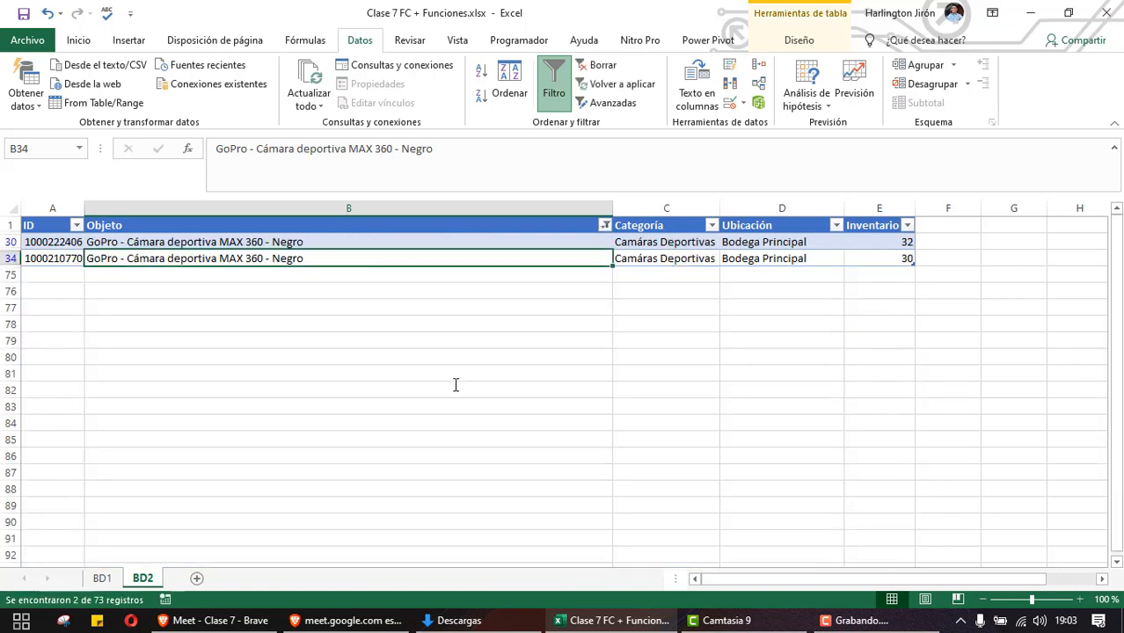
Delete the second GoPro MAX 360 row, row 34, from BD2, and undo both the deletion and the Objeto filter
{"action": "right_click", "coordinate": [10, 258]}
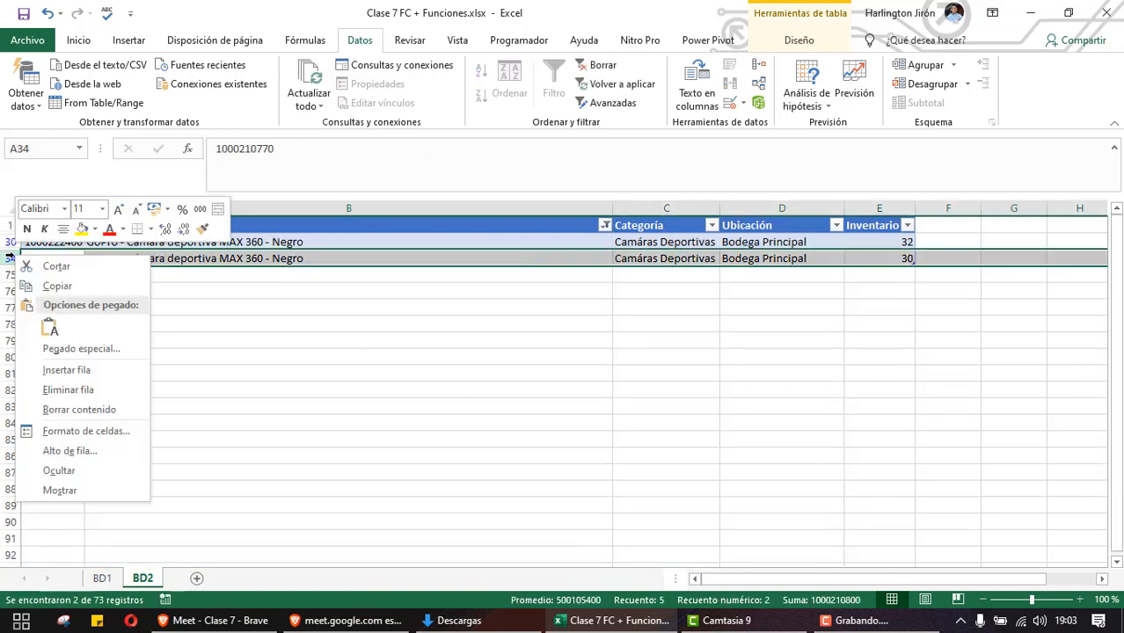
{"action": "left_click", "coordinate": [70, 389]}
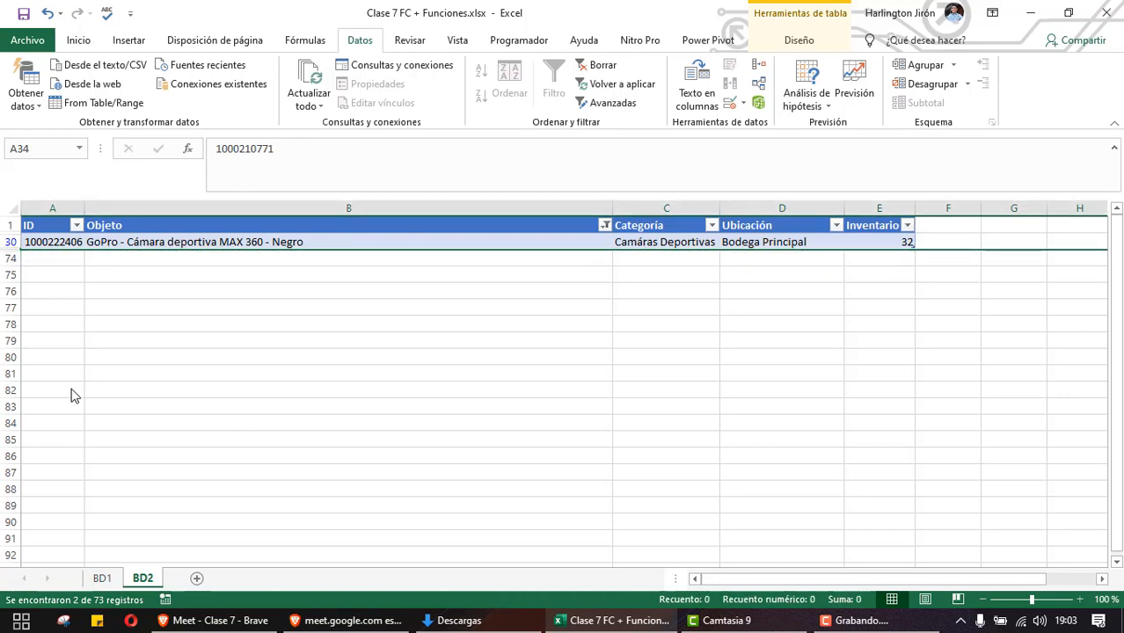
{"action": "key", "text": "ctrl+z"}
{"action": "key", "text": "ctrl+z"}
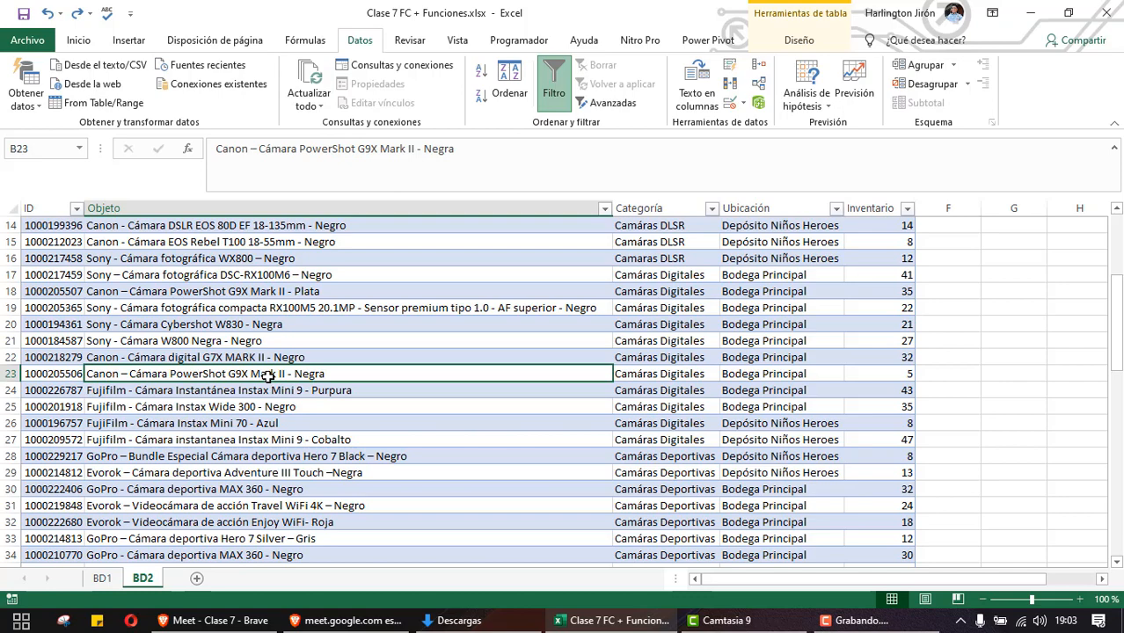
Reapply the Objeto filter in BD2 for "GoPro - Cámara deportiva MAX 360 - Negro"
{"action": "scroll", "coordinate": [266, 375], "scroll_direction": "up", "scroll_amount": 5}
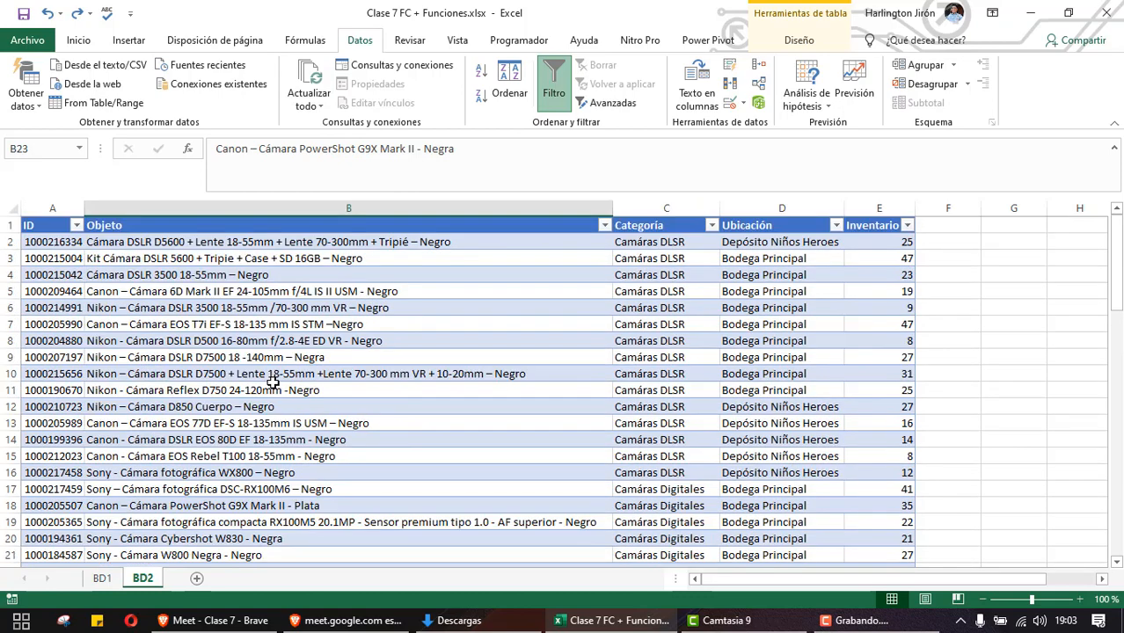
{"action": "left_click", "coordinate": [604, 225]}
{"action": "left_click", "coordinate": [472, 388]}
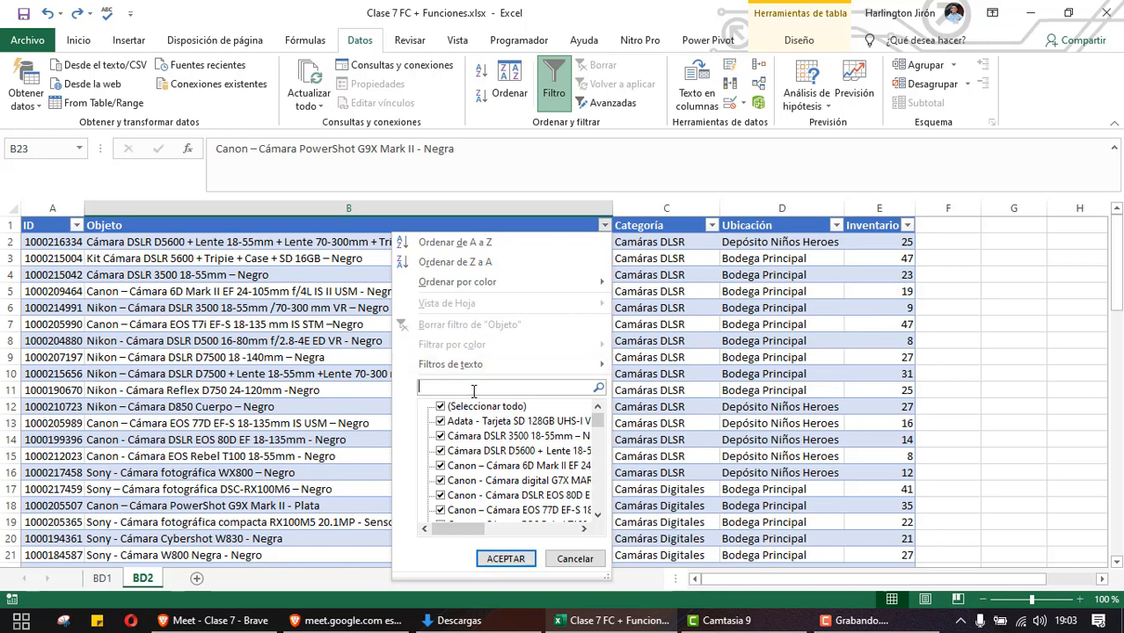
{"action": "key", "text": "ctrl+v"}
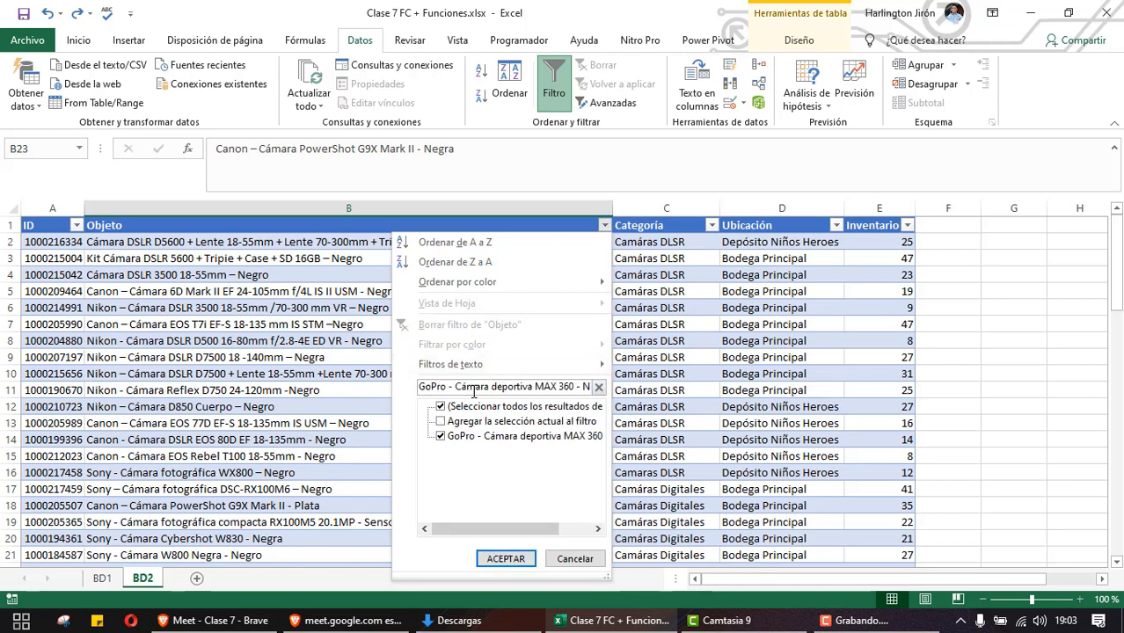
{"action": "left_click", "coordinate": [506, 558]}
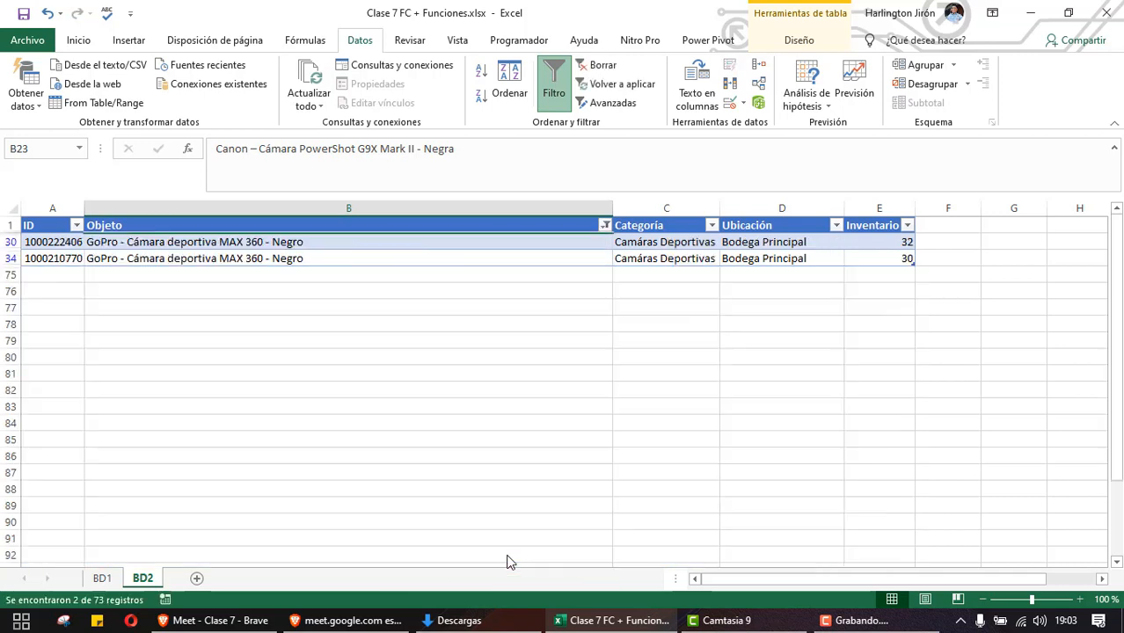
Undo the Objeto filter and the column widening in BD2
{"action": "right_click", "coordinate": [6, 258]}
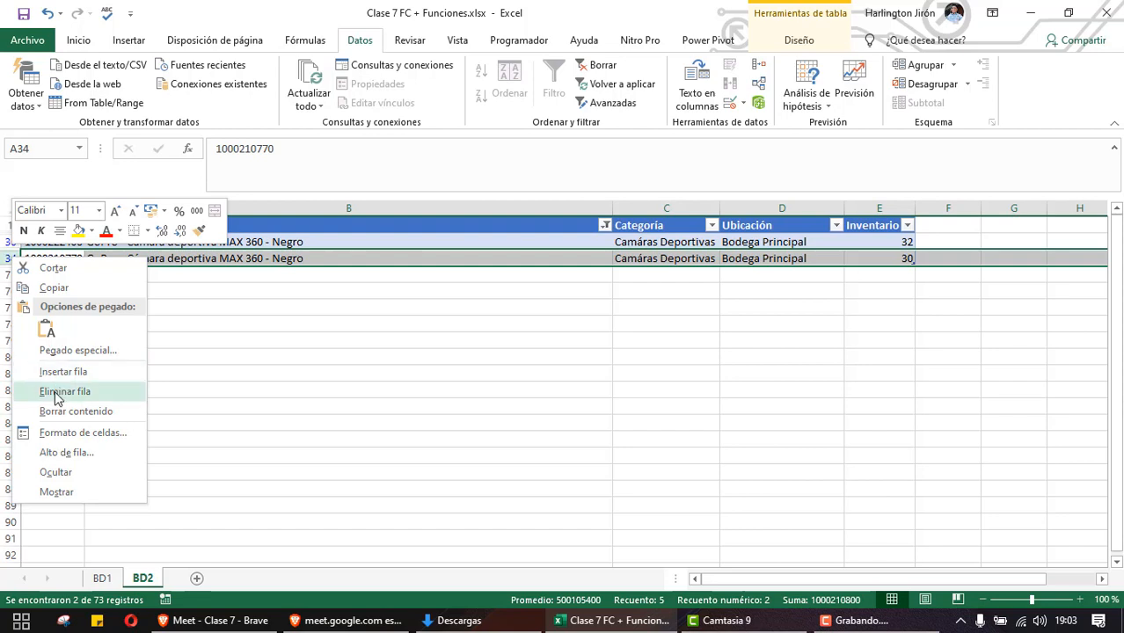
{"action": "left_click", "coordinate": [377, 385]}
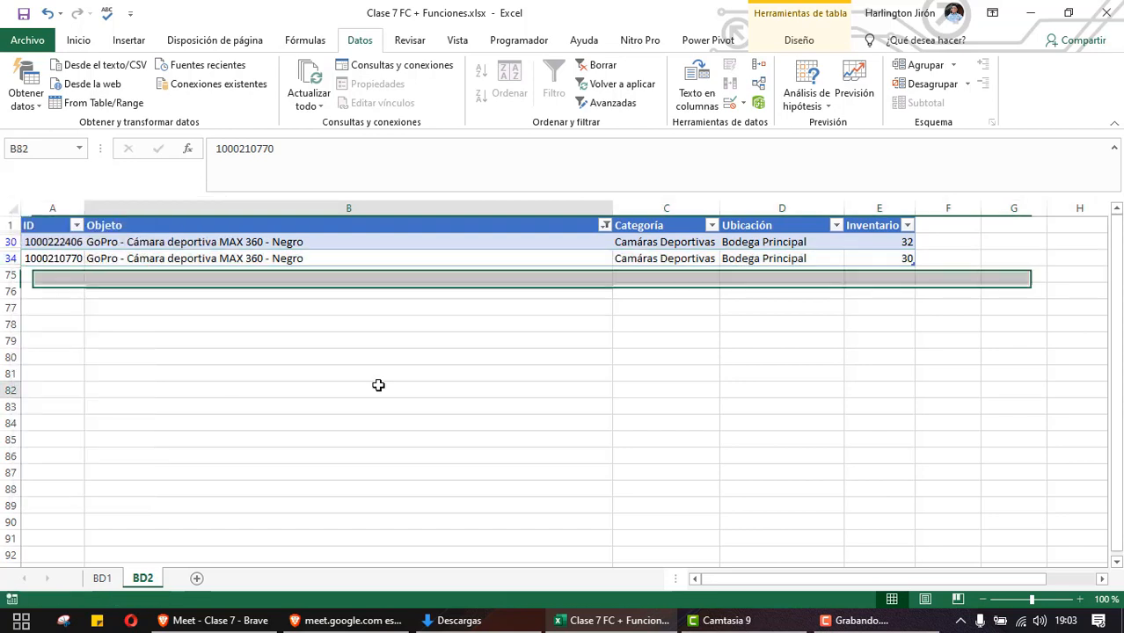
{"action": "key", "text": "ctrl+z"}
{"action": "key", "text": "ctrl+z"}
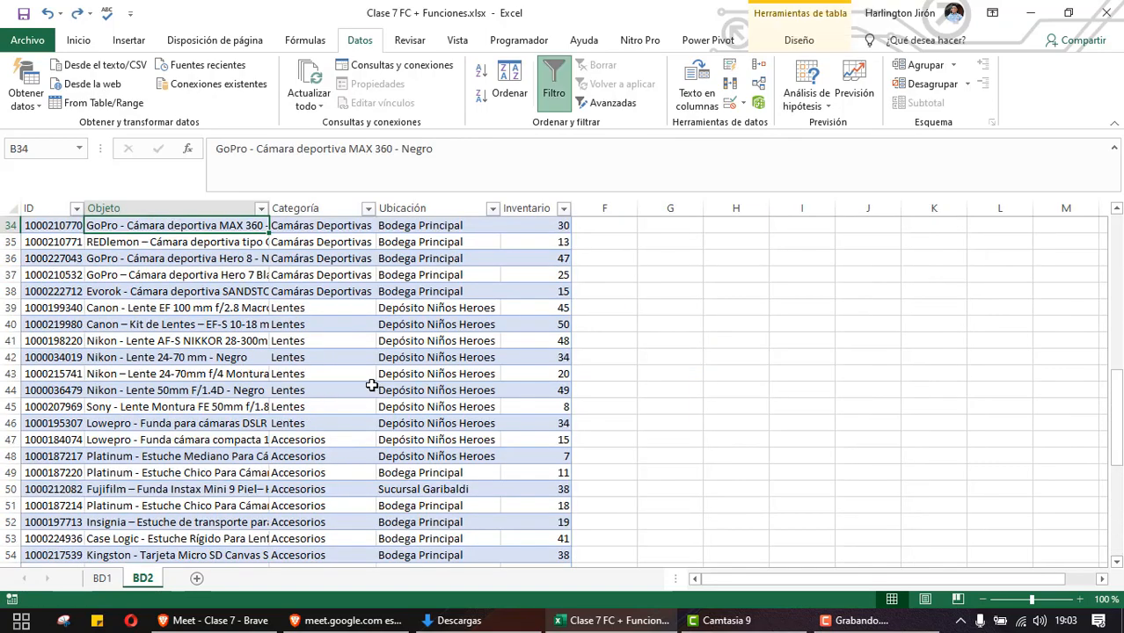
{"action": "scroll", "coordinate": [374, 386], "scroll_direction": "up", "scroll_amount": 9}
{"action": "scroll", "coordinate": [372, 385], "scroll_direction": "up", "scroll_amount": 1}
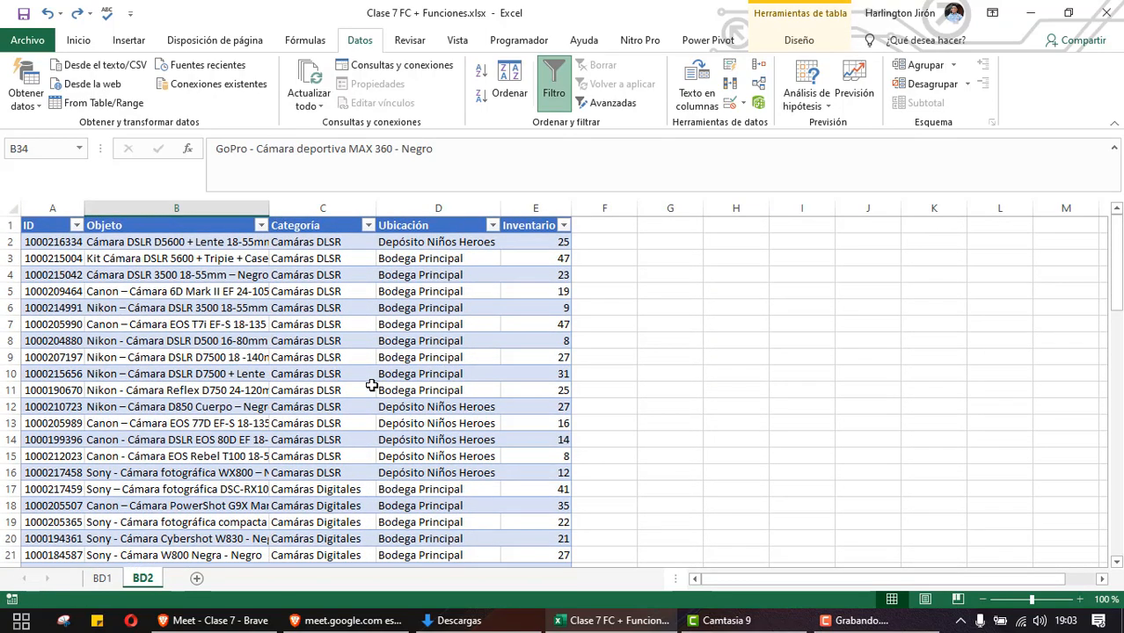
Return to BD2 after a look at BD1 and widen the Objeto column to fit its longest product name
{"action": "left_click", "coordinate": [102, 579]}
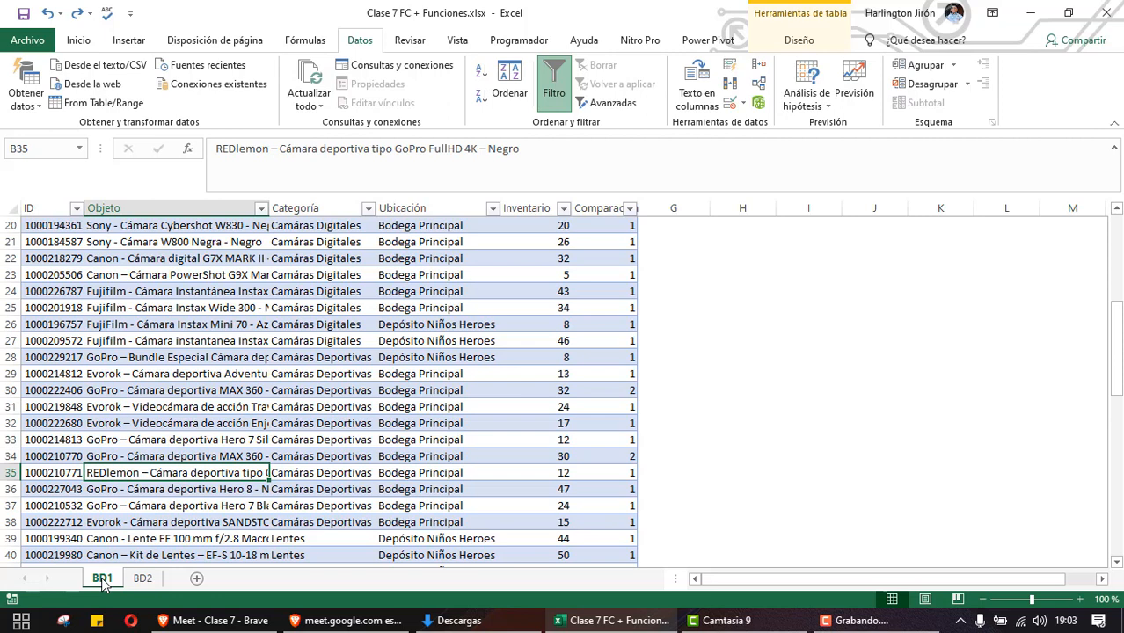
{"action": "left_click", "coordinate": [139, 578]}
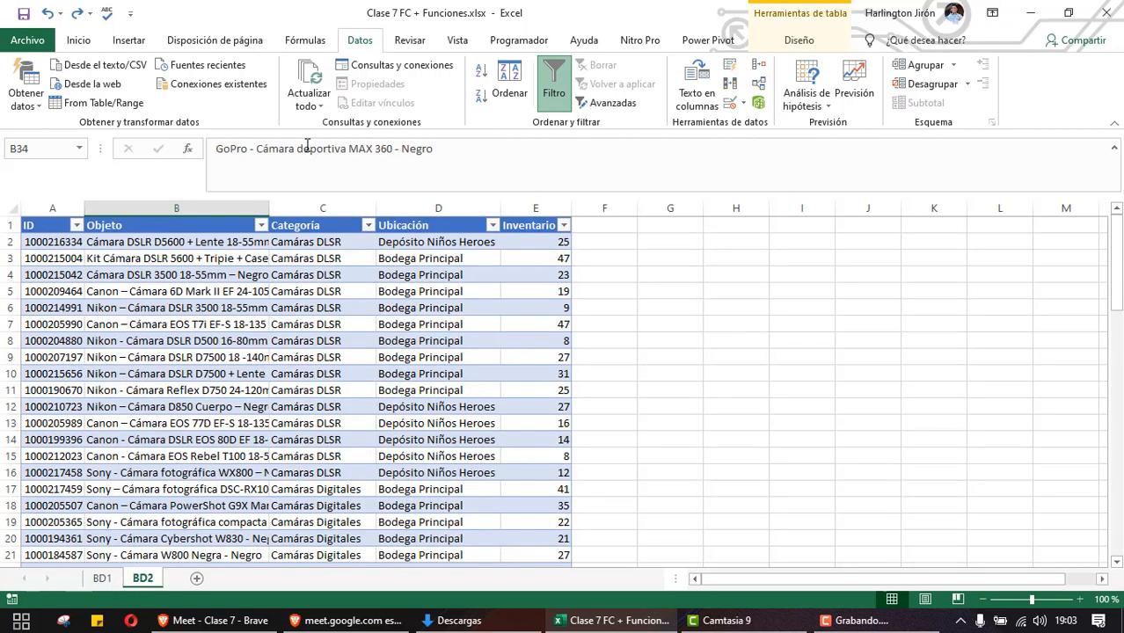
{"action": "double_click", "coordinate": [270, 208]}
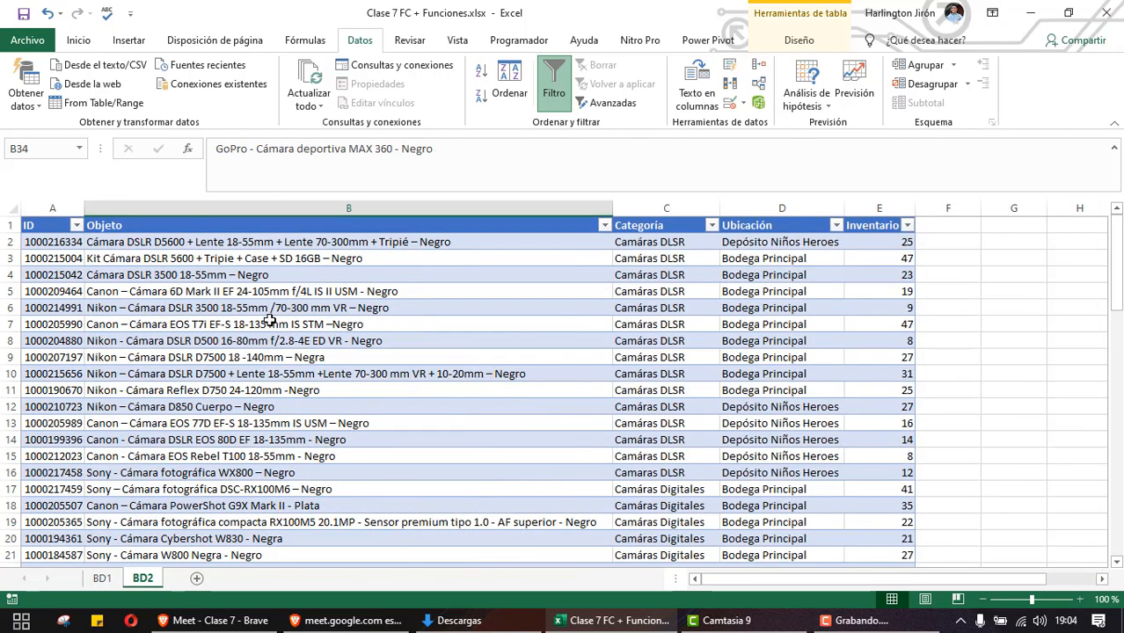
{"action": "scroll", "coordinate": [270, 320], "scroll_direction": "down", "scroll_amount": 1}
{"action": "scroll", "coordinate": [270, 320], "scroll_direction": "up", "scroll_amount": 1}
{"action": "scroll", "coordinate": [270, 320], "scroll_direction": "down", "scroll_amount": 1}
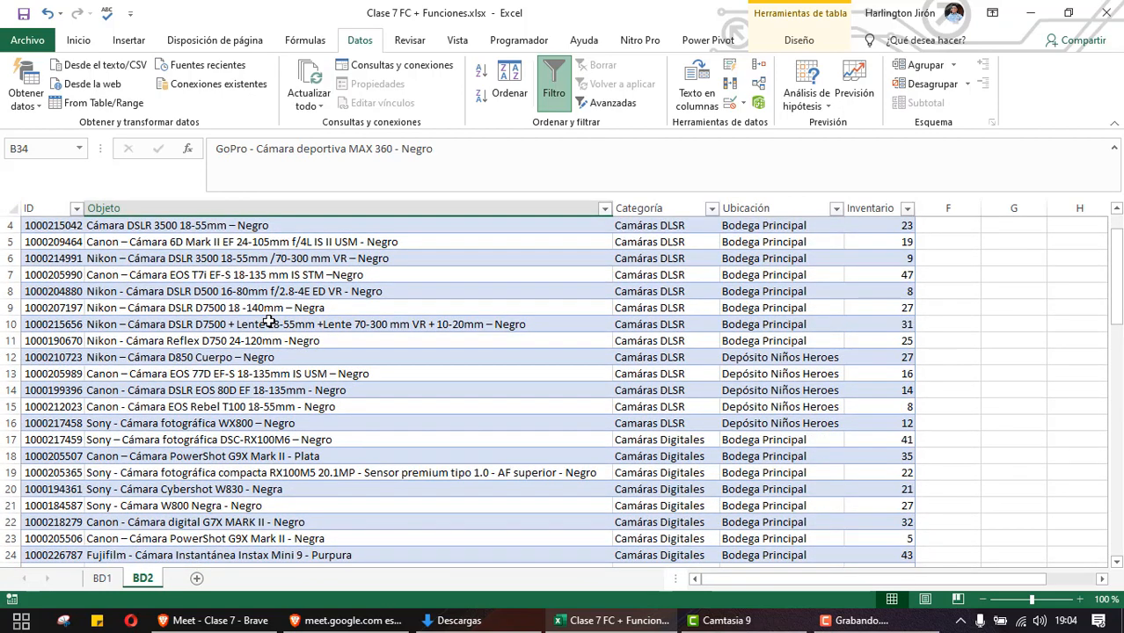
{"action": "scroll", "coordinate": [270, 320], "scroll_direction": "up", "scroll_amount": 1}
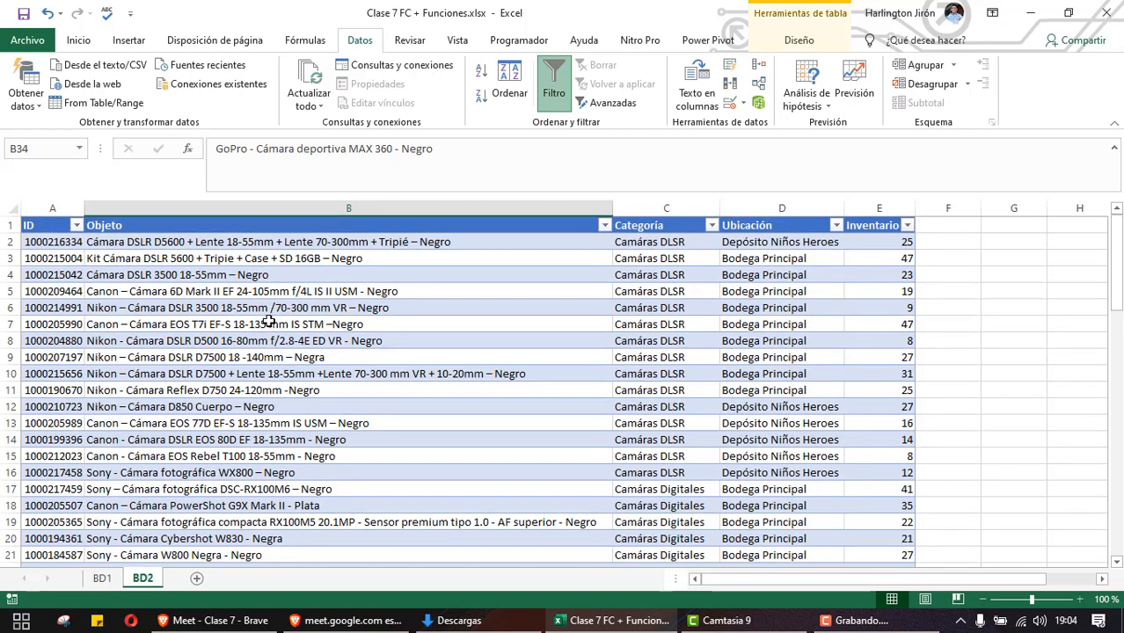
{"action": "scroll", "coordinate": [270, 321], "scroll_direction": "down", "scroll_amount": 1}
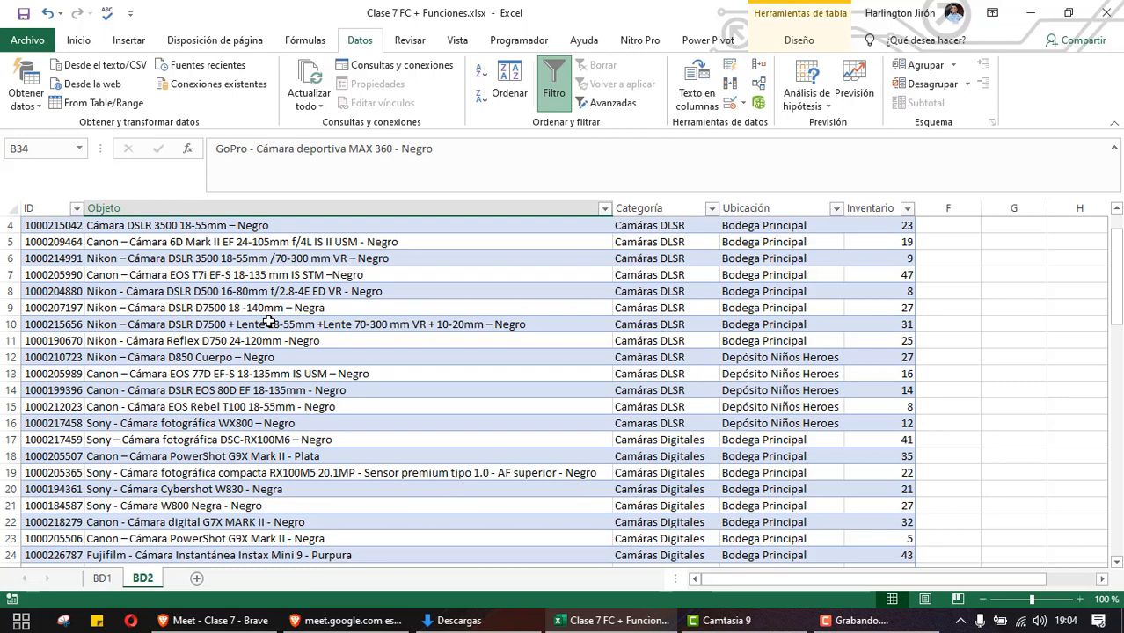
Filter BD2's Objeto column by the product name "GoPro - Cámara deportiva MAX 360 - Negro"
{"action": "left_click", "coordinate": [424, 324]}
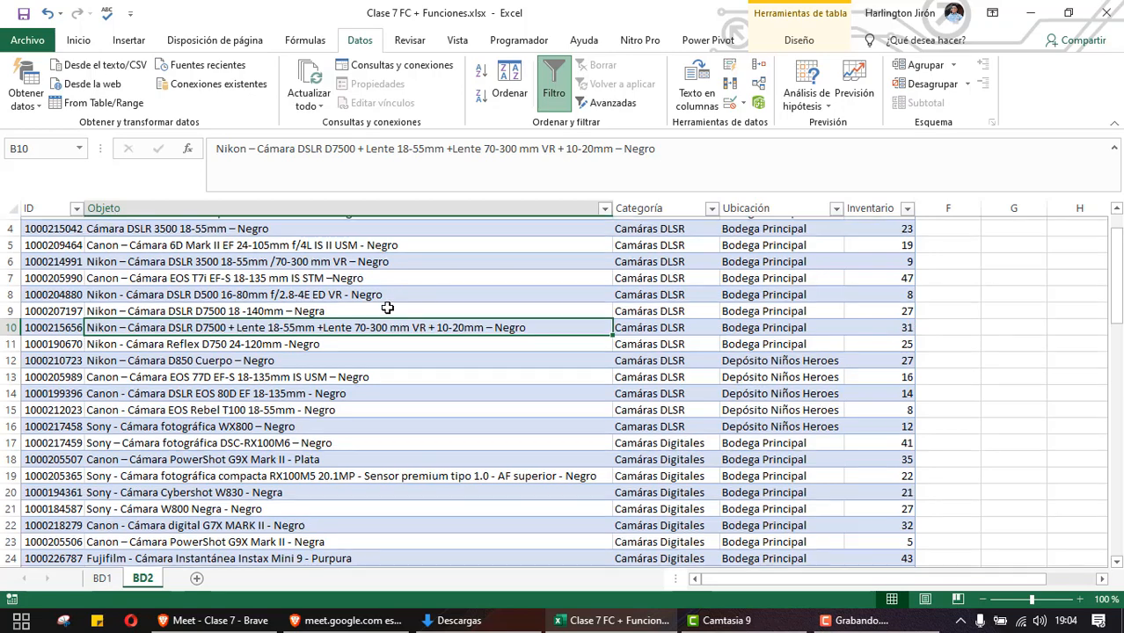
{"action": "scroll", "coordinate": [524, 241], "scroll_direction": "up", "scroll_amount": 1}
{"action": "left_click", "coordinate": [605, 226]}
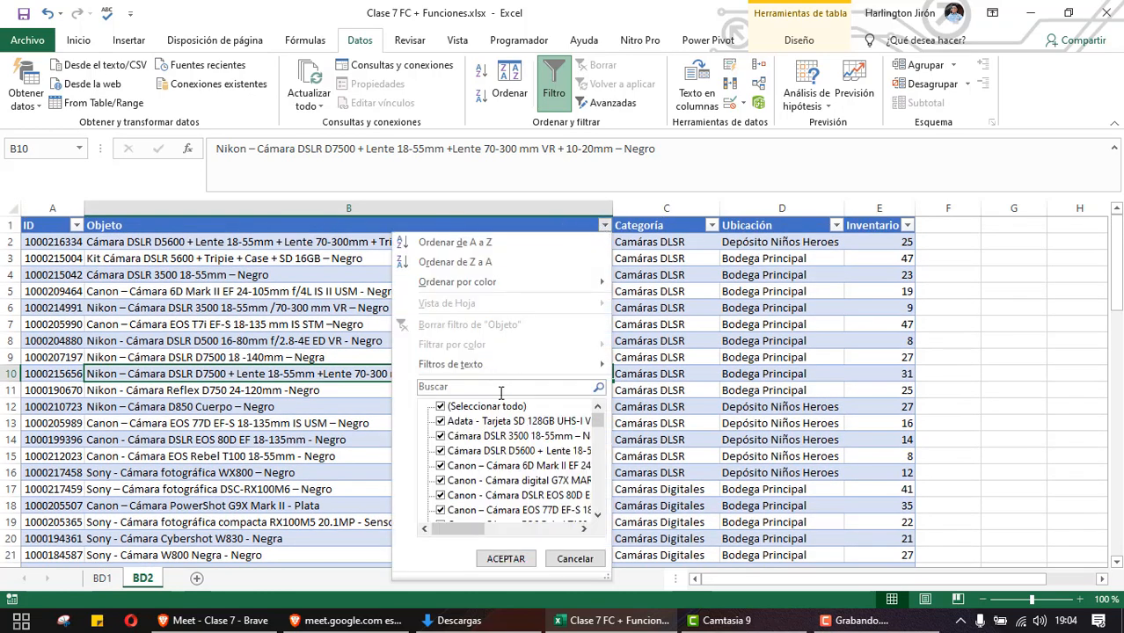
{"action": "type", "text": "Cámara deportiva MAX 360 - Negro"}
{"action": "key", "text": "Return"}
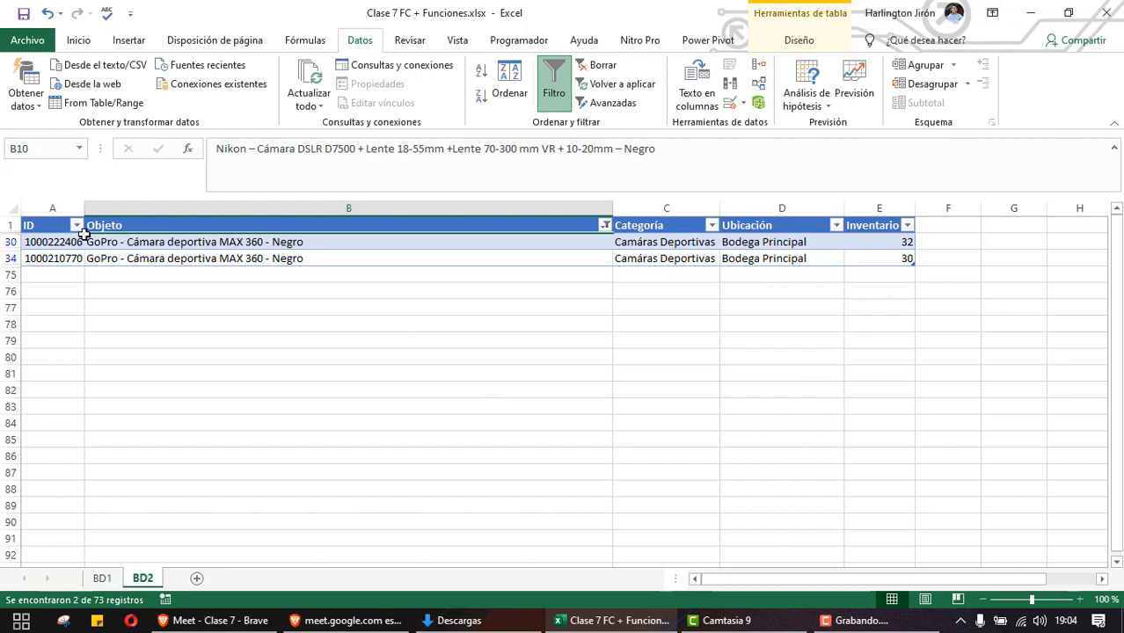
Retype the model number in the second filtered GoPro product name in BD2 so it reads MAX 360
{"action": "left_click", "coordinate": [252, 258]}
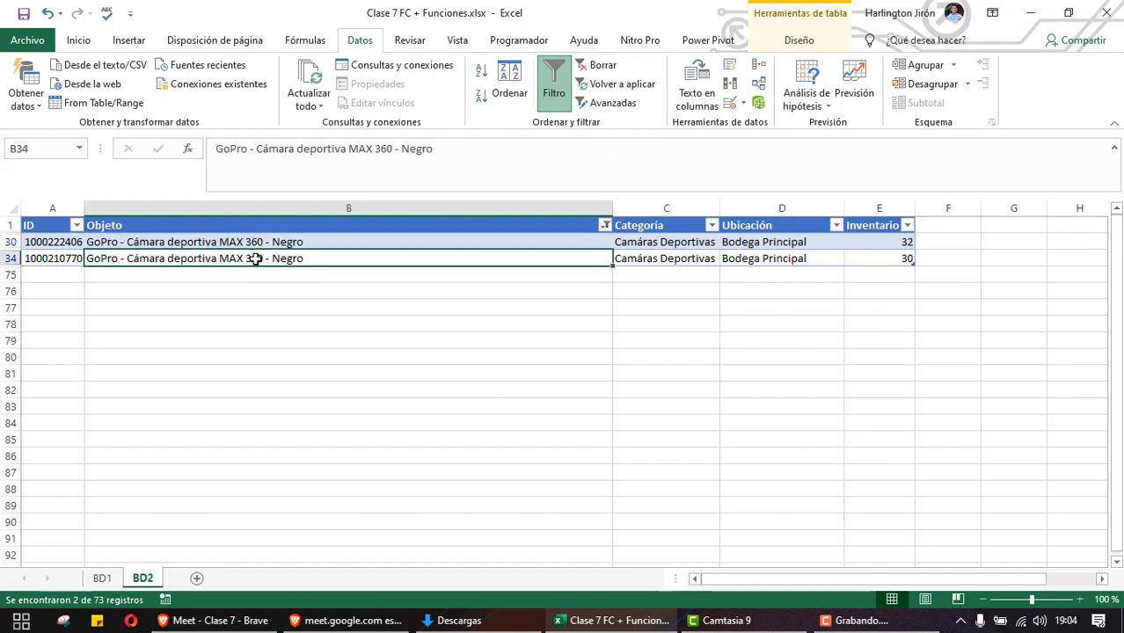
{"action": "left_click", "coordinate": [383, 149]}
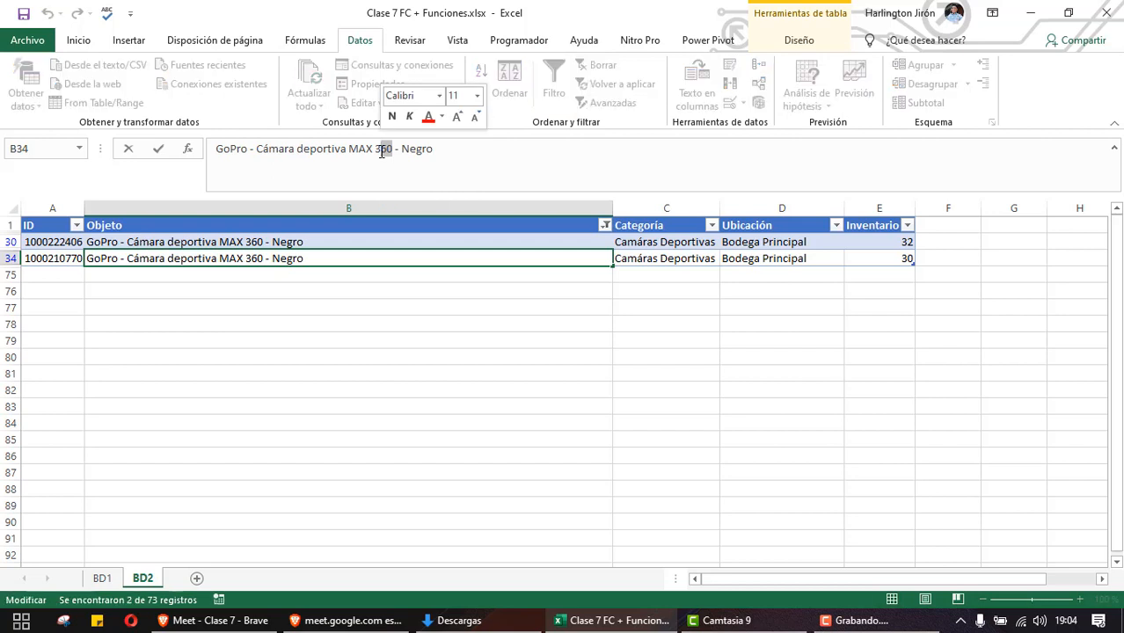
{"action": "key", "text": "Home"}
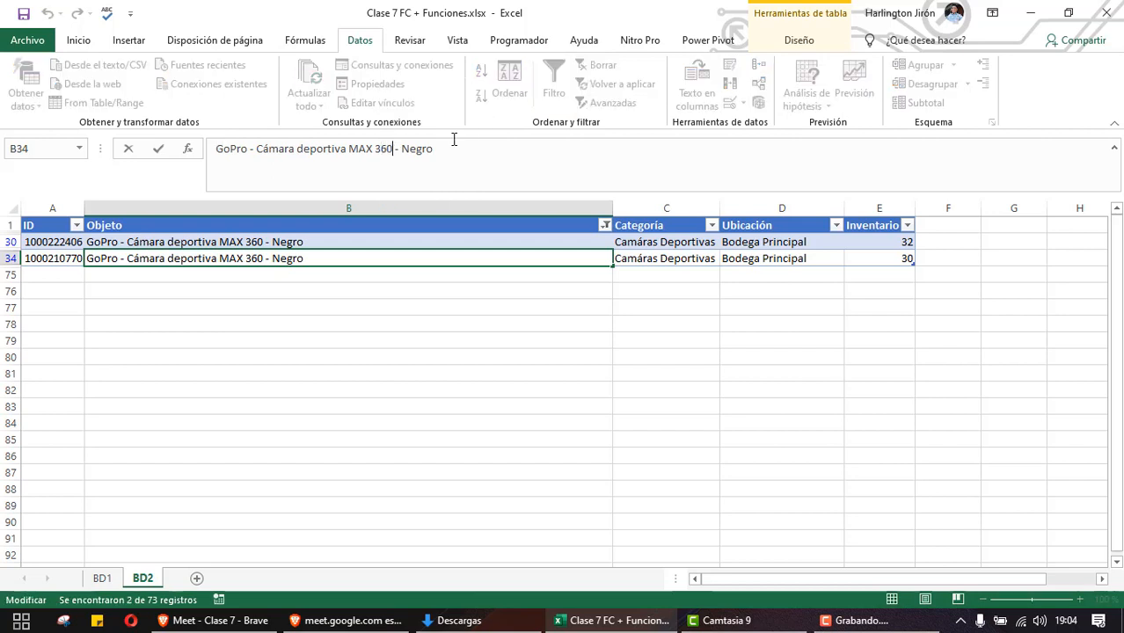
{"action": "key", "text": "BackSpace"}
{"action": "key", "text": "BackSpace"}
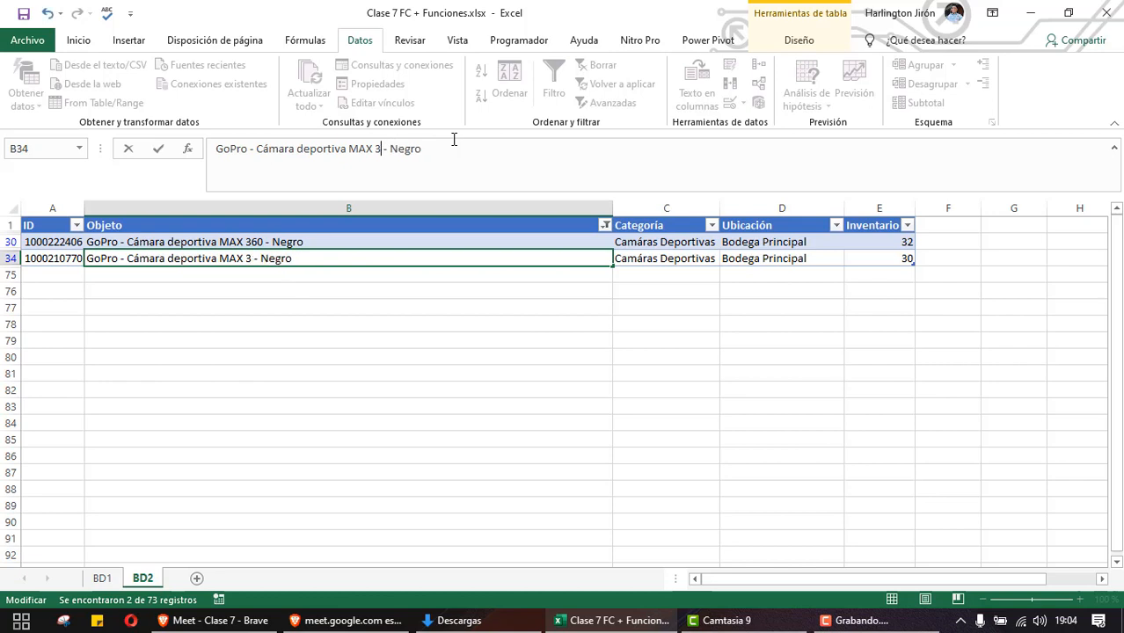
{"action": "type", "text": "80"}
{"action": "key", "text": "Return"}
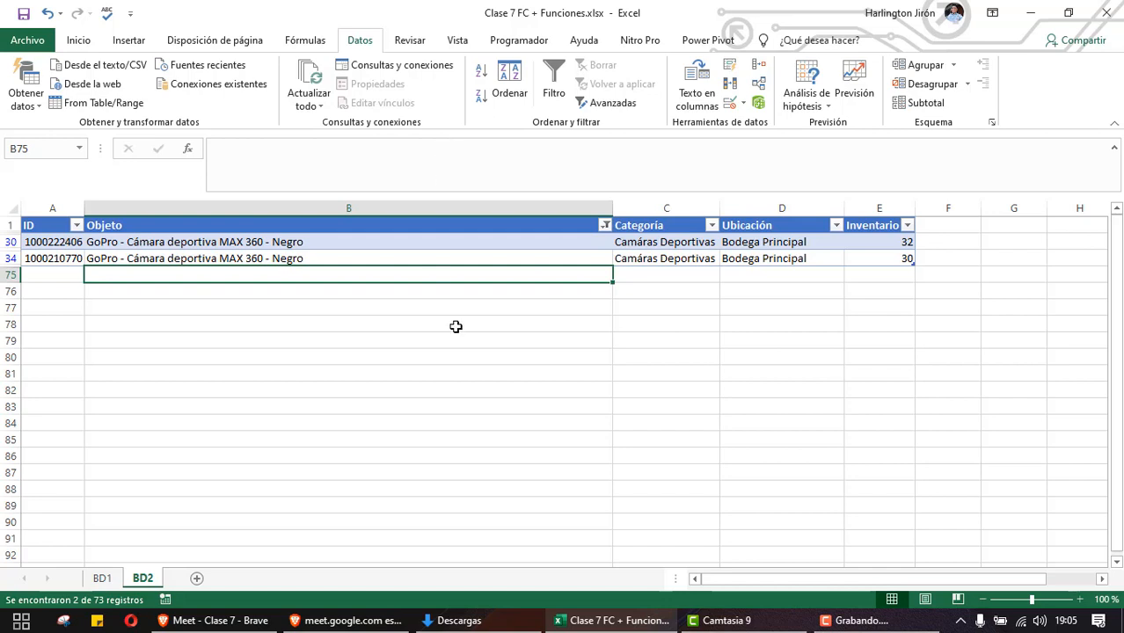
Clear the Objeto filter in BD2 and look over the GoPro MAX 360 rows in the full list
{"action": "key", "text": "Up"}
{"action": "key", "text": "ctrl+shift+l"}
{"action": "key", "text": "ctrl+shift+l"}
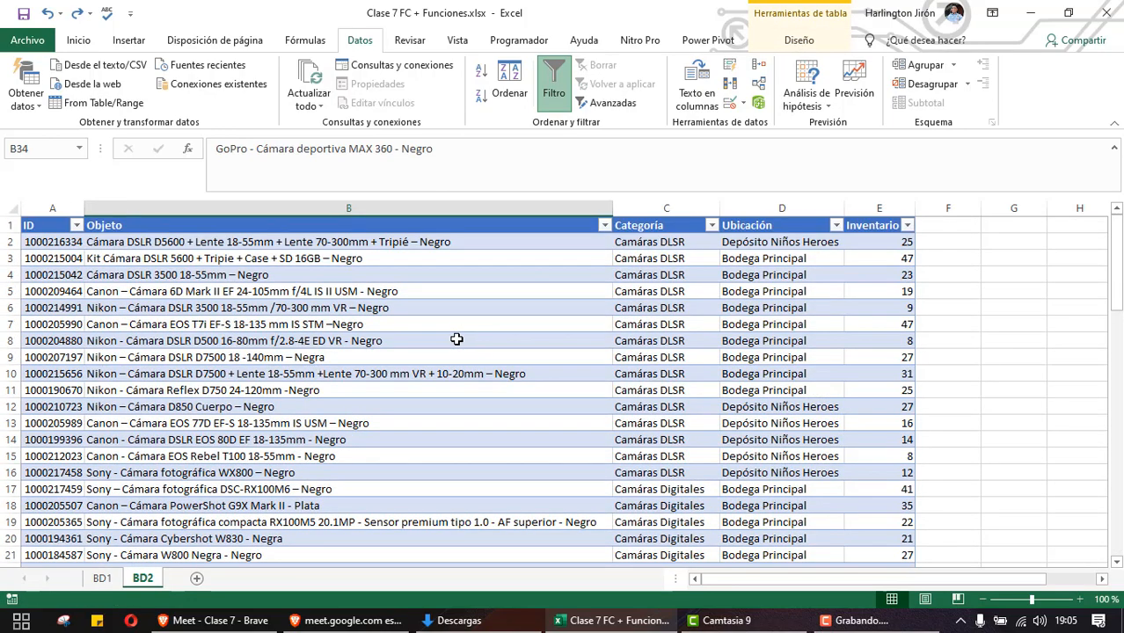
{"action": "scroll", "coordinate": [456, 340], "scroll_direction": "down", "scroll_amount": 5}
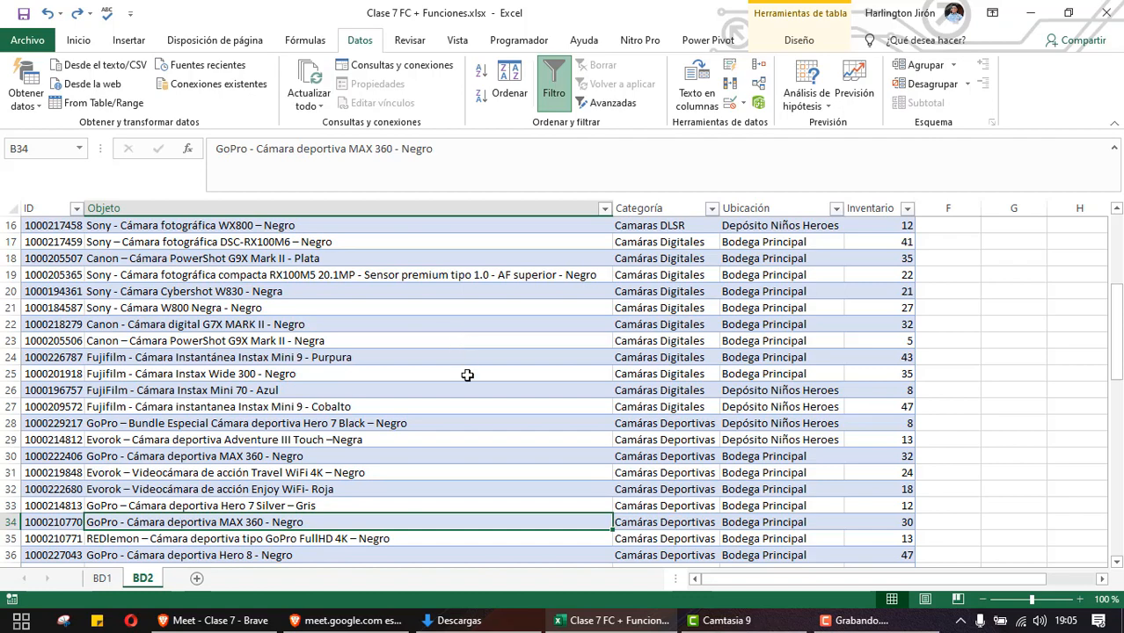
{"action": "scroll", "coordinate": [468, 375], "scroll_direction": "down", "scroll_amount": 2}
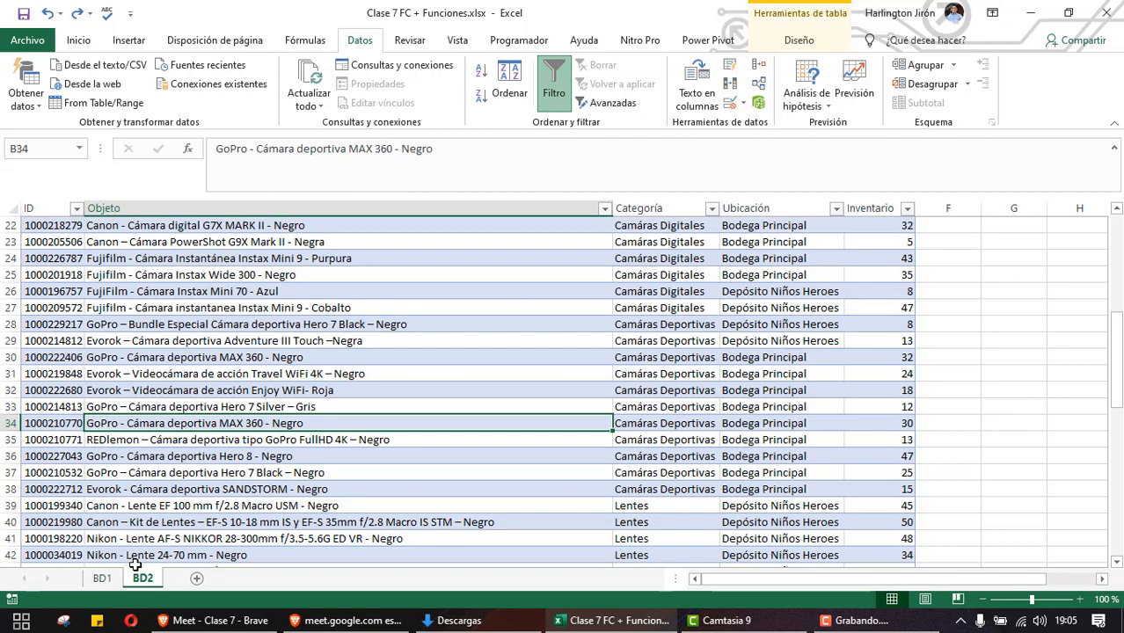
In BD1, enter the note "Paso1: Insertar columna aparte" in cell H2, beside the table
{"action": "left_click", "coordinate": [102, 578]}
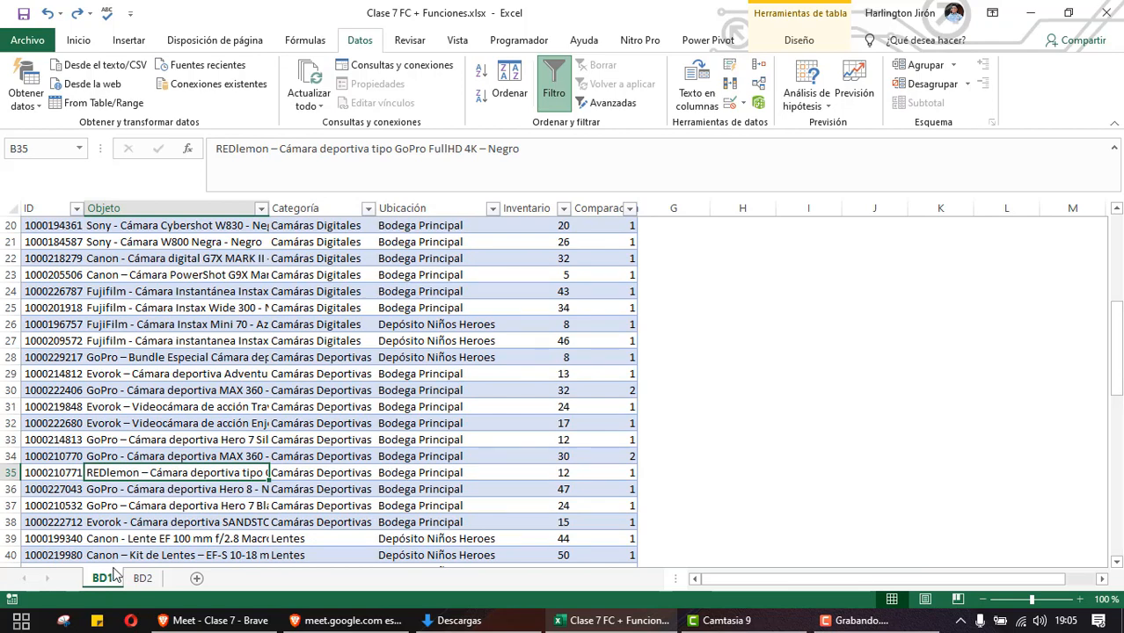
{"action": "scroll", "coordinate": [445, 355], "scroll_direction": "up", "scroll_amount": 6}
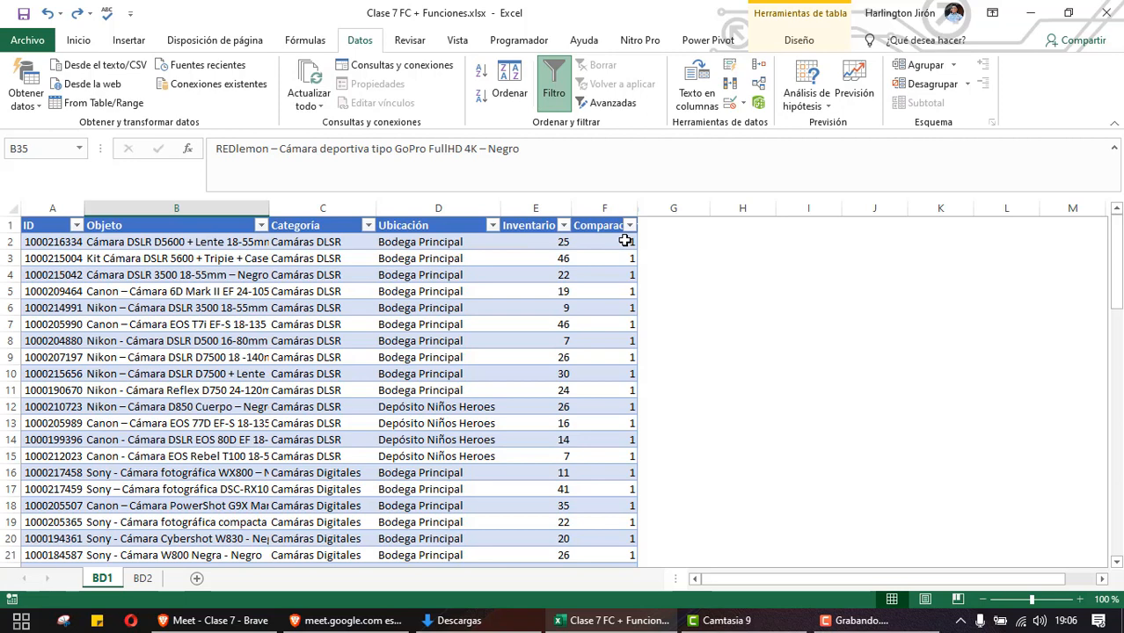
{"action": "left_click", "coordinate": [702, 241]}
{"action": "key", "text": "Right"}
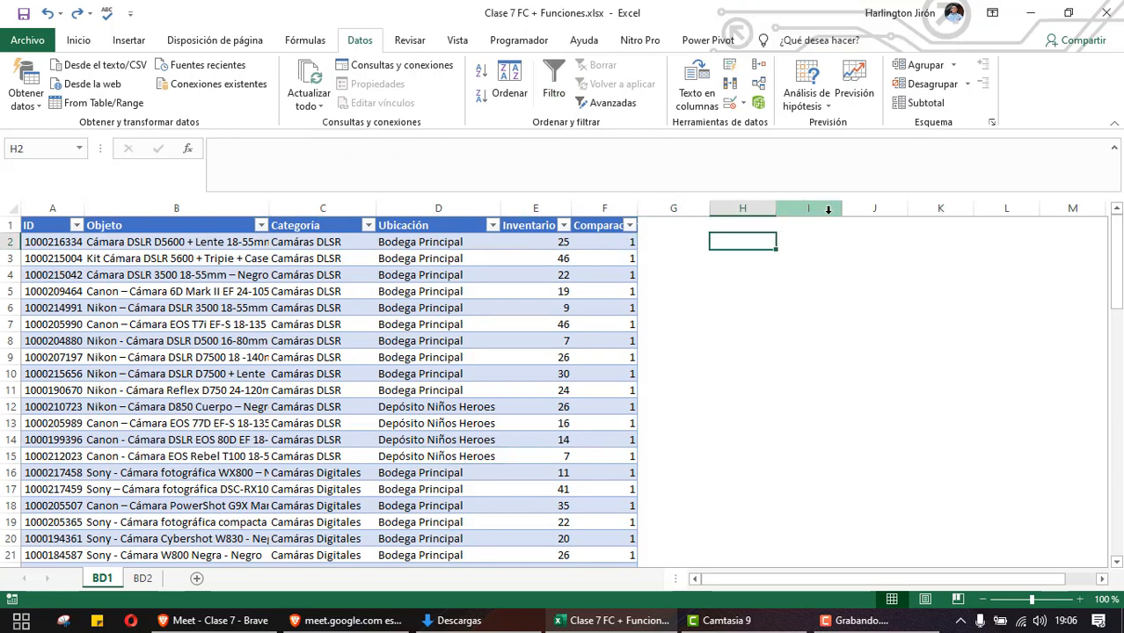
{"action": "type", "text": "Paso1: "}
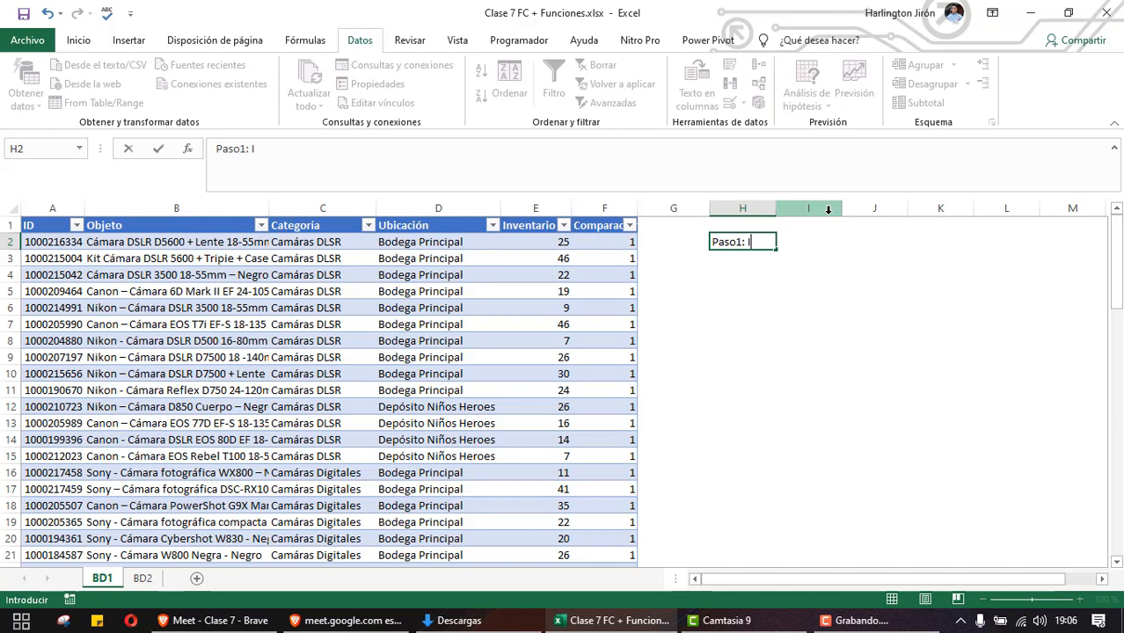
{"action": "type", "text": "Isert"}
{"action": "key", "text": "BackSpace"}
{"action": "key", "text": "BackSpace"}
{"action": "key", "text": "BackSpace"}
{"action": "key", "text": "BackSpace"}
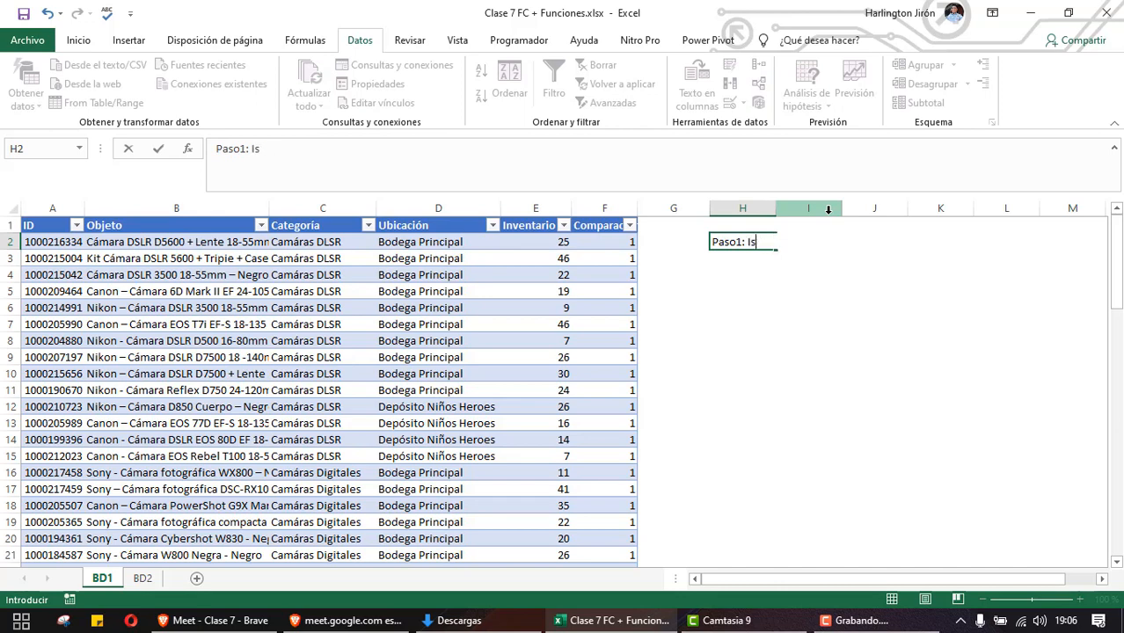
{"action": "type", "text": "nsertar colu"}
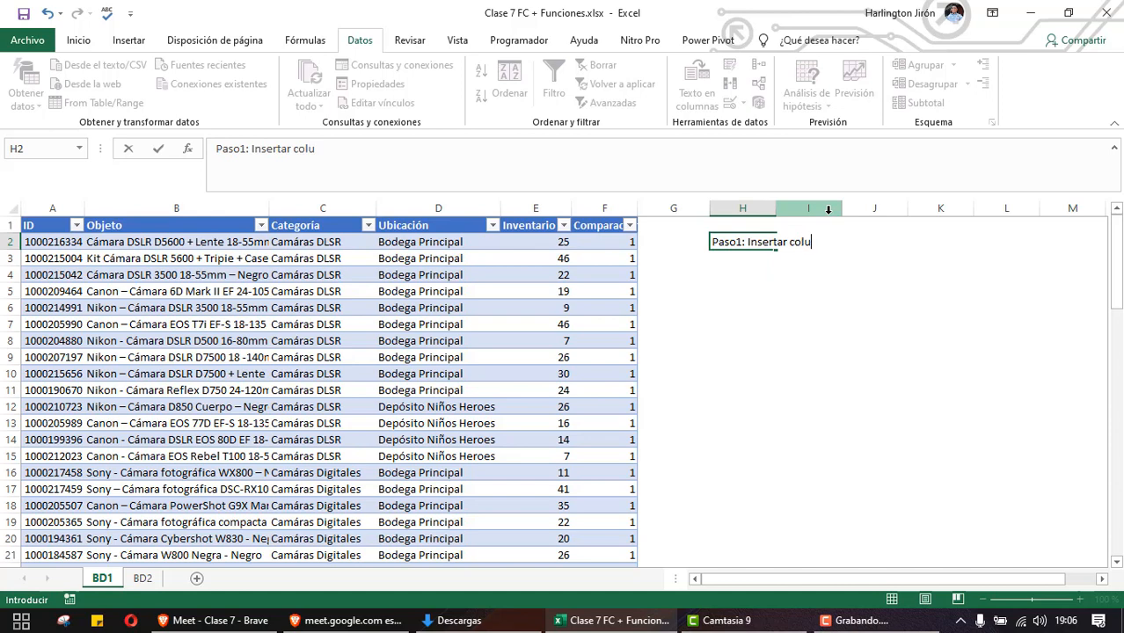
{"action": "type", "text": "mna aparte"}
{"action": "key", "text": "BackSpace"}
{"action": "key", "text": "BackSpace"}
{"action": "key", "text": "BackSpace"}
{"action": "type", "text": "arte"}
{"action": "key", "text": "Return"}
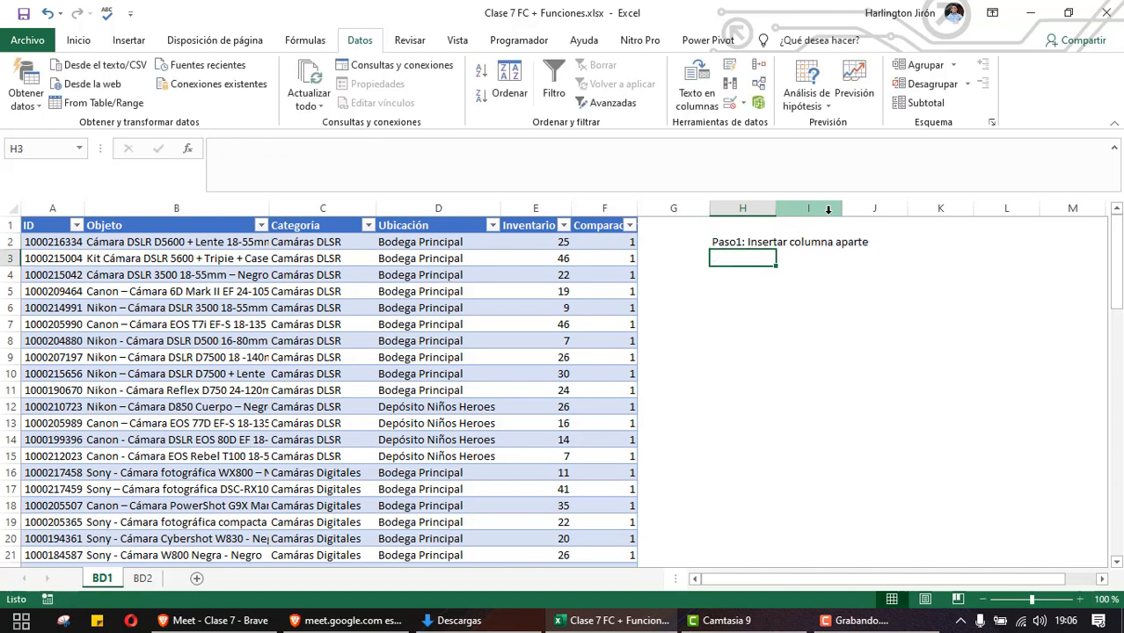
Enter the note "Paso2: Función contar.si" in cell H3
{"action": "type", "text": "PAsas"}
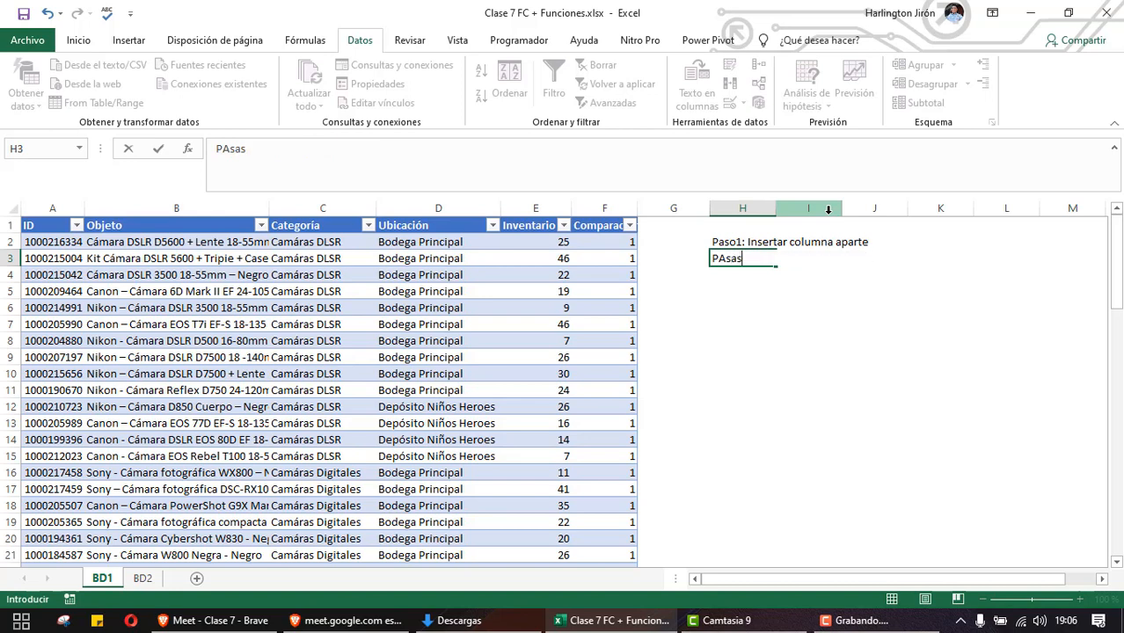
{"action": "key", "text": "BackSpace"}
{"action": "key", "text": "BackSpace"}
{"action": "key", "text": "BackSpace"}
{"action": "key", "text": "BackSpace"}
{"action": "type", "text": "as"}
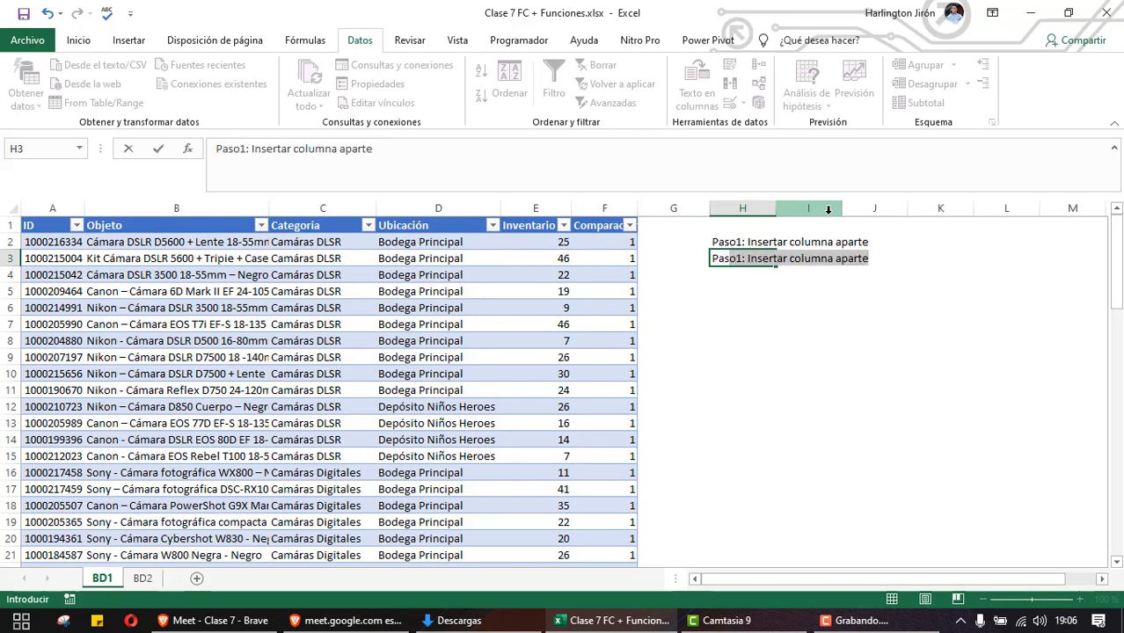
{"action": "type", "text": "o2:"}
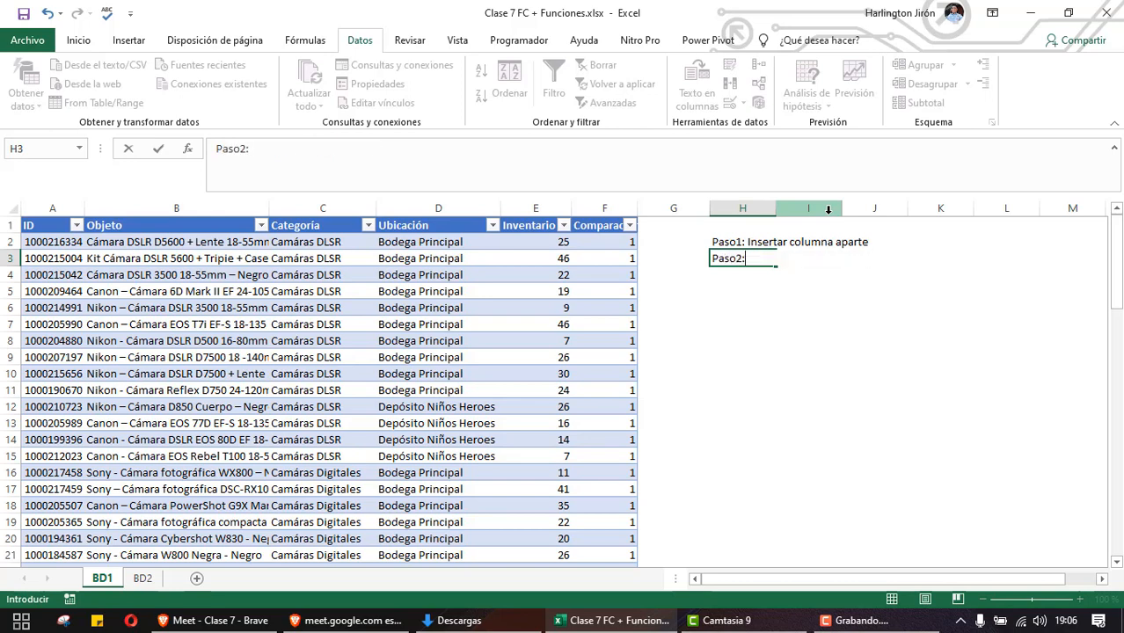
{"action": "type", "text": " Función contar.si"}
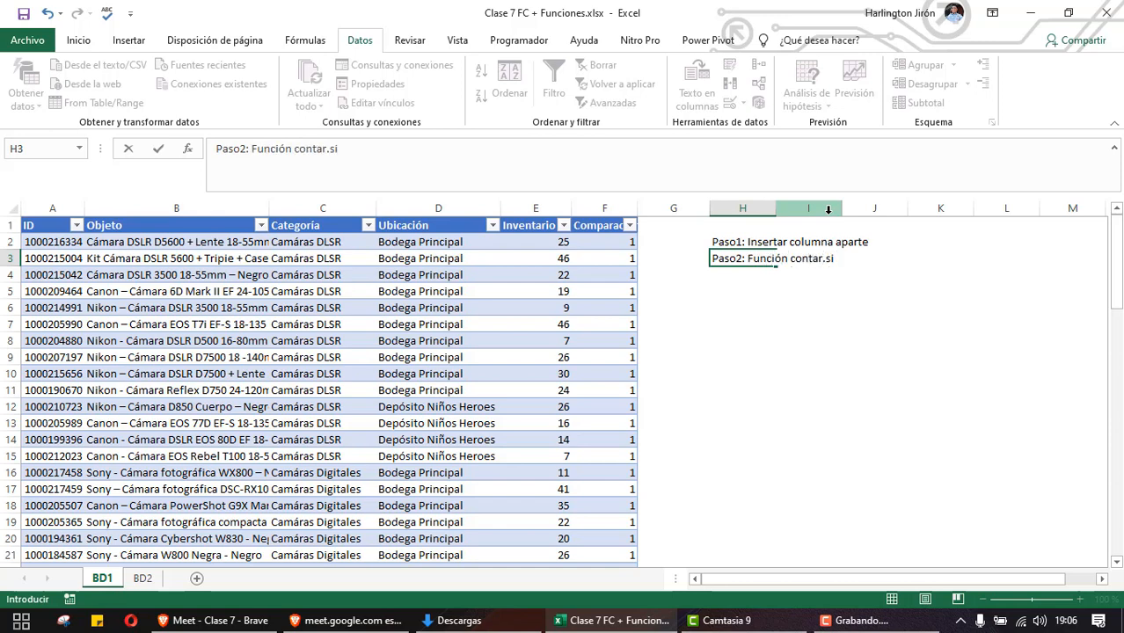
{"action": "key", "text": "Return"}
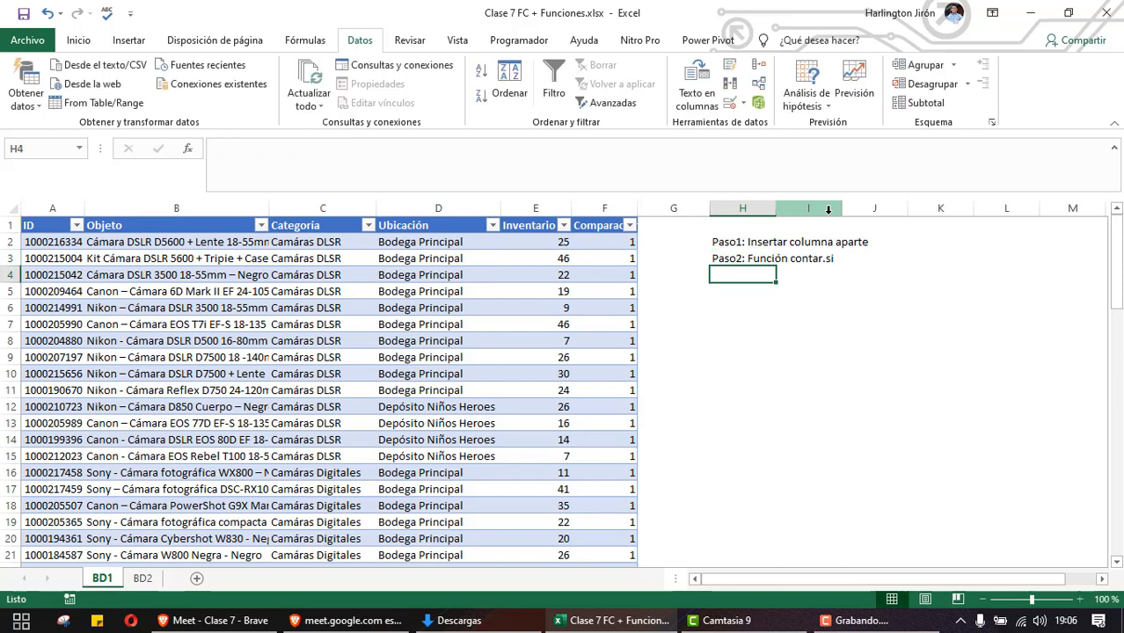
Enter the note "Paso3: Si 0=No 1=Si 2=Duplicado" in cell H4
{"action": "type", "text": "Pas"}
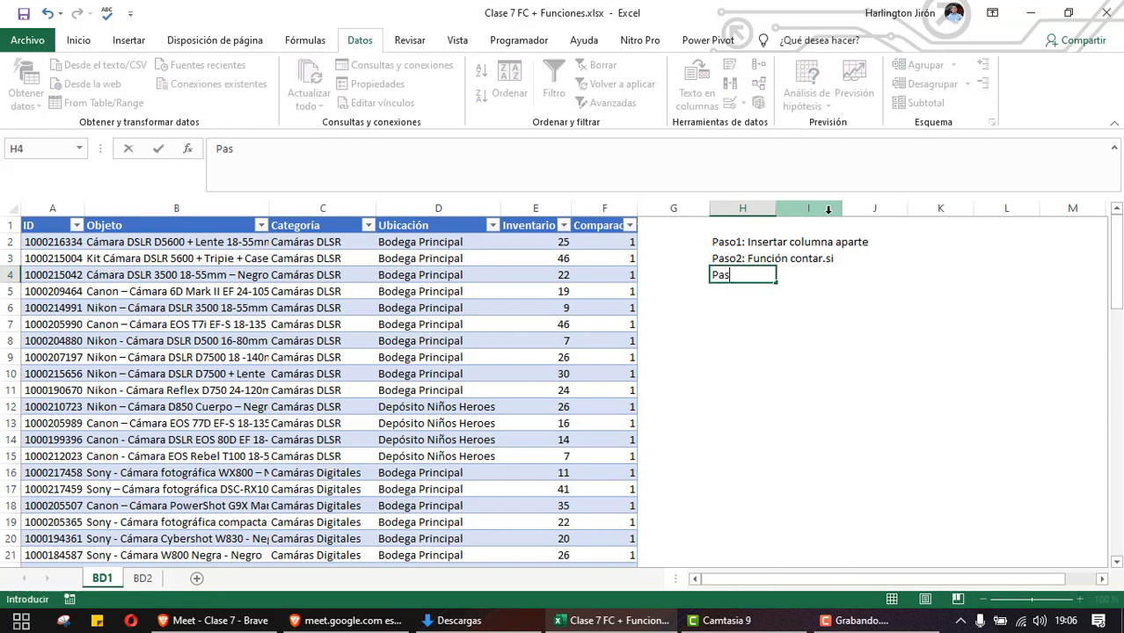
{"action": "type", "text": "o3:"}
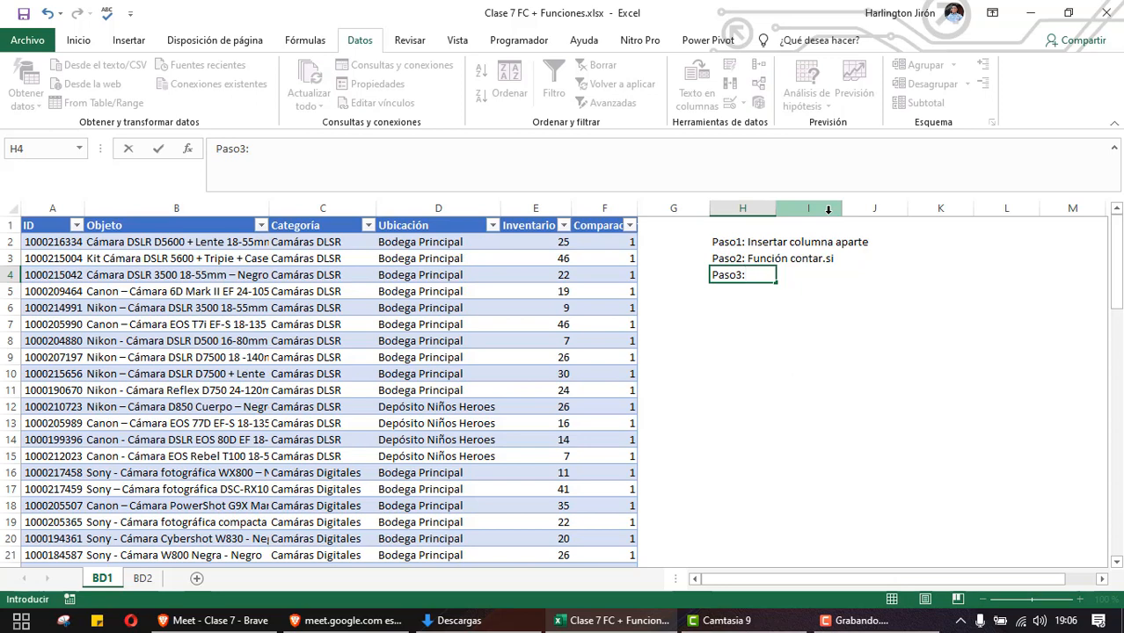
{"action": "type", "text": "Si"}
{"action": "type", "text": "1: S"}
{"action": "type", "text": "i"}
{"action": "key", "text": "BackSpace"}
{"action": "key", "text": "BackSpace"}
{"action": "key", "text": "BackSpace"}
{"action": "key", "text": "BackSpace"}
{"action": "key", "text": "BackSpace"}
{"action": "type", "text": "0=No 1="}
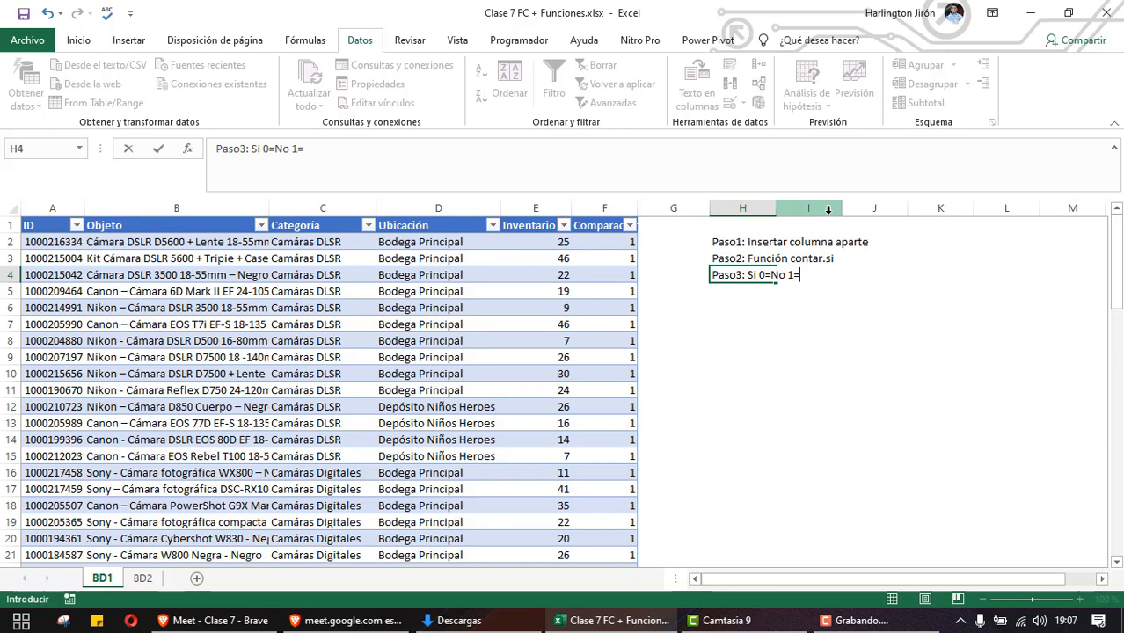
{"action": "type", "text": "Si 2=Dupu"}
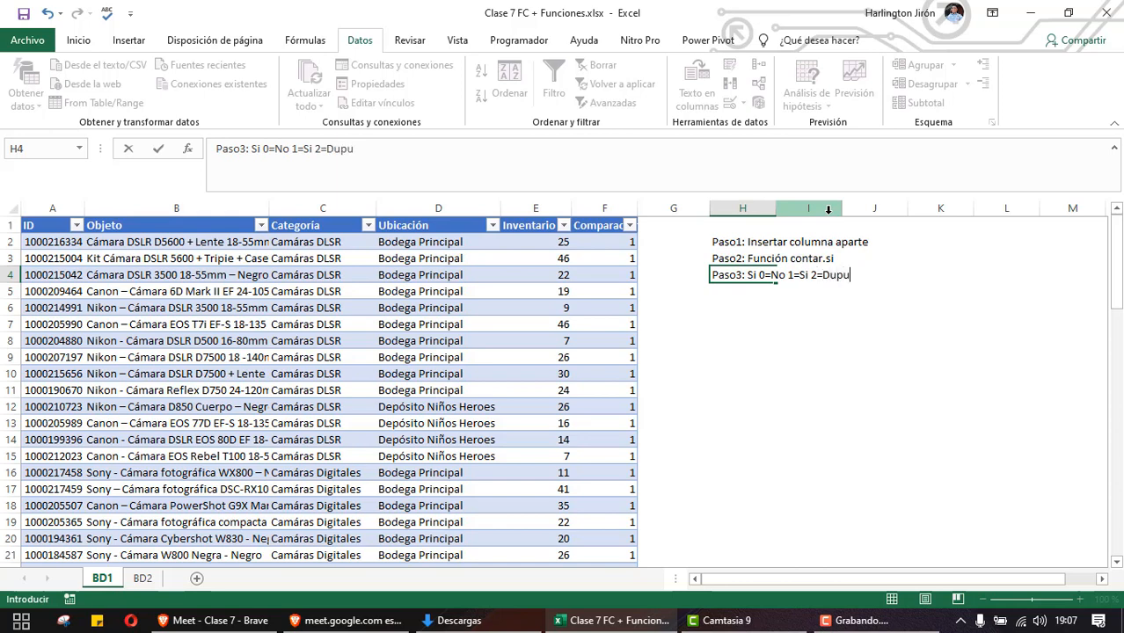
{"action": "key", "text": "BackSpace"}
{"action": "type", "text": "licado"}
{"action": "key", "text": "Return"}
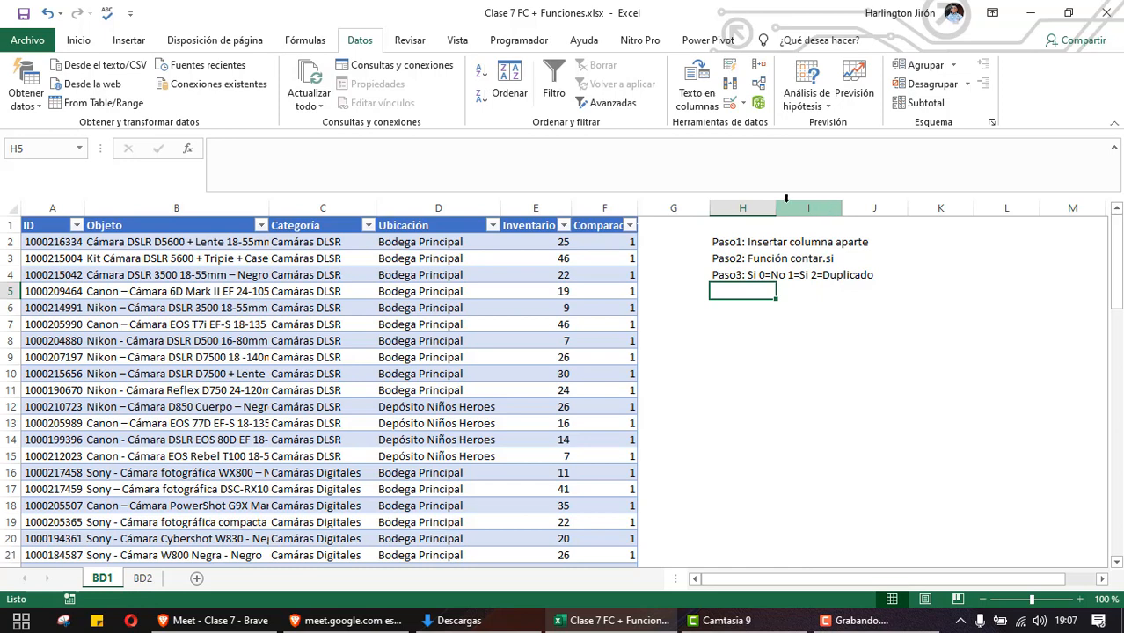
{"action": "key", "text": "Up"}
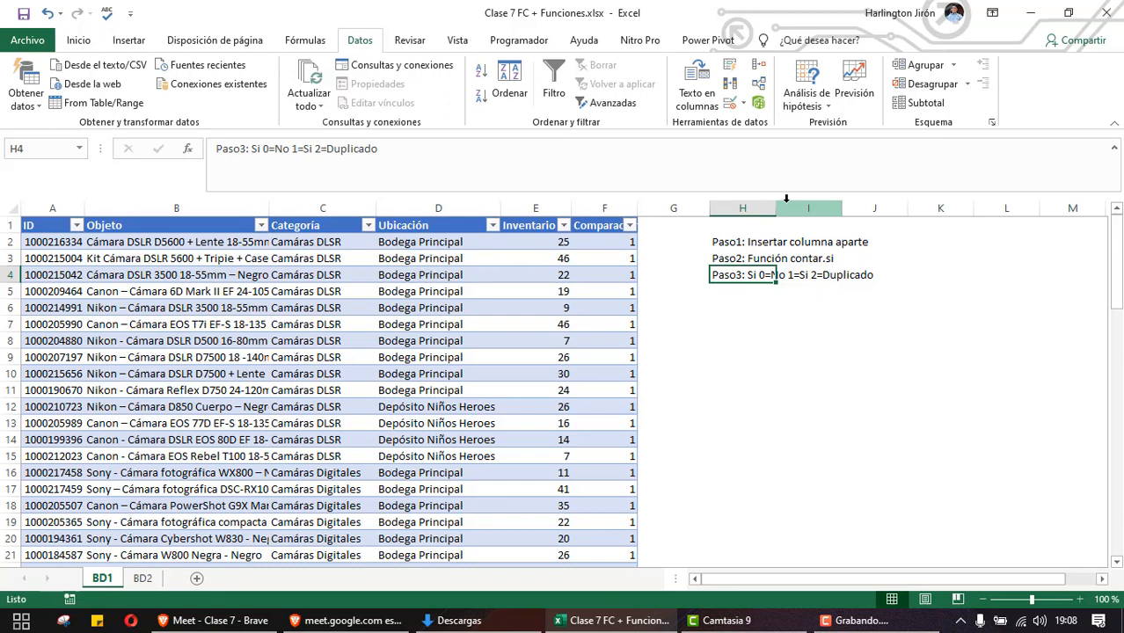
{"action": "left_click", "coordinate": [808, 375]}
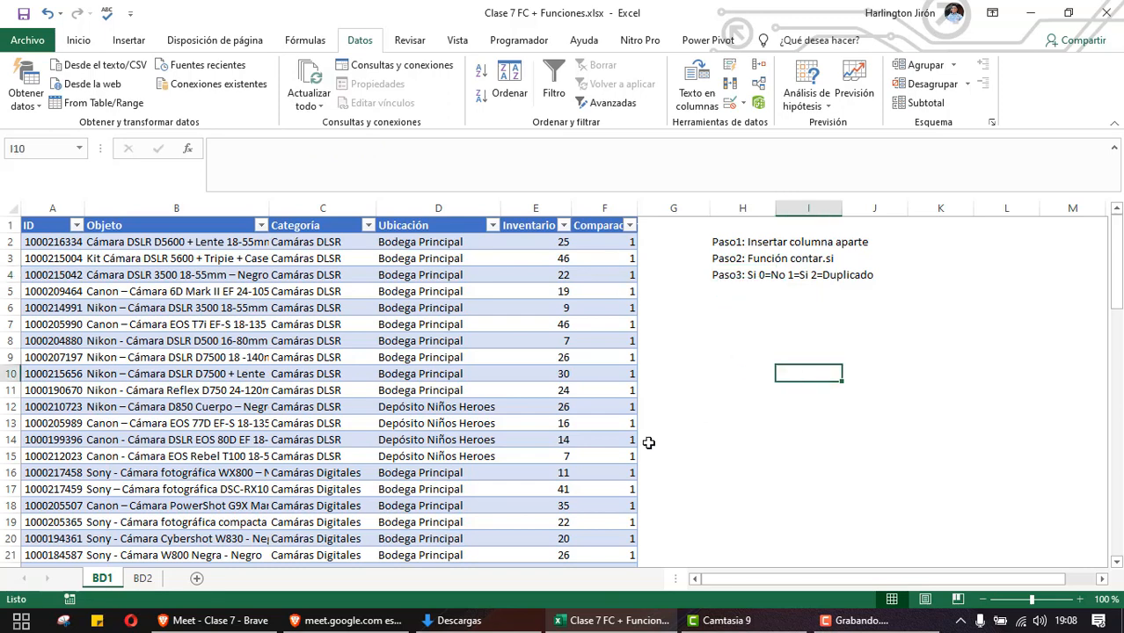
Check the Clase 7 call and its chat in Google Meet, and return to the Excel workbook
{"action": "mouse_move", "coordinate": [351, 623]}
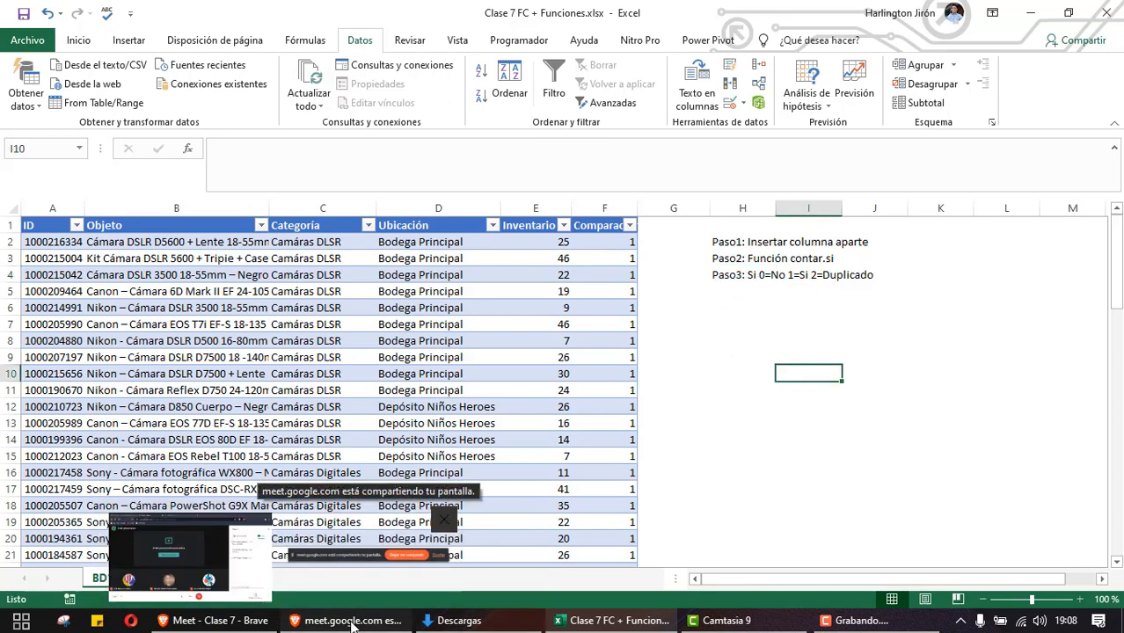
{"action": "left_click", "coordinate": [239, 623]}
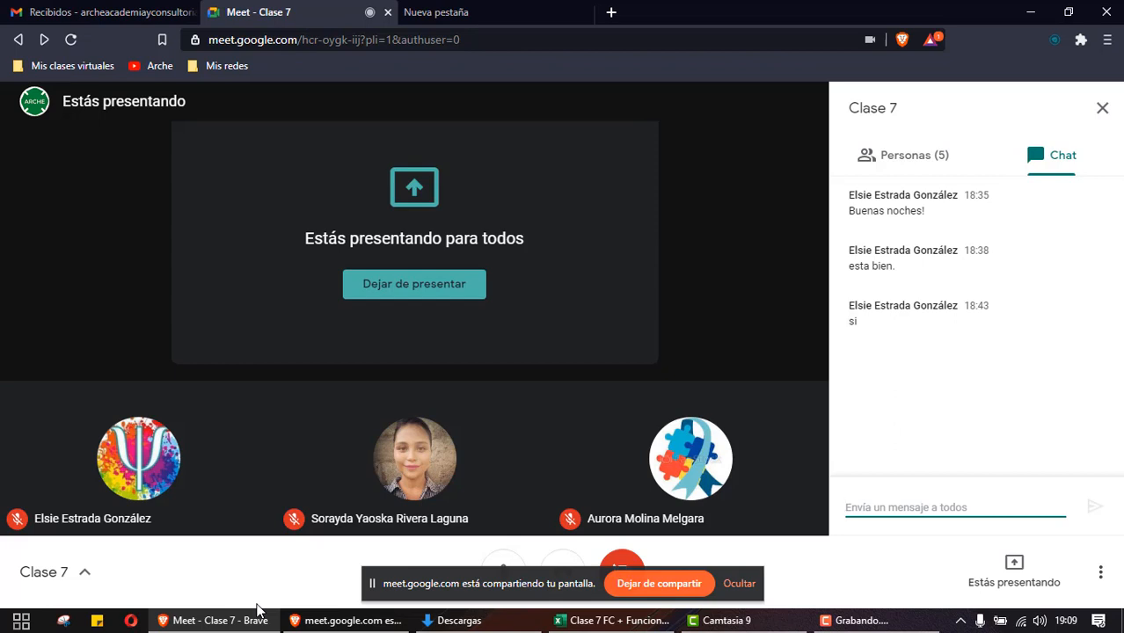
{"action": "mouse_move", "coordinate": [655, 626]}
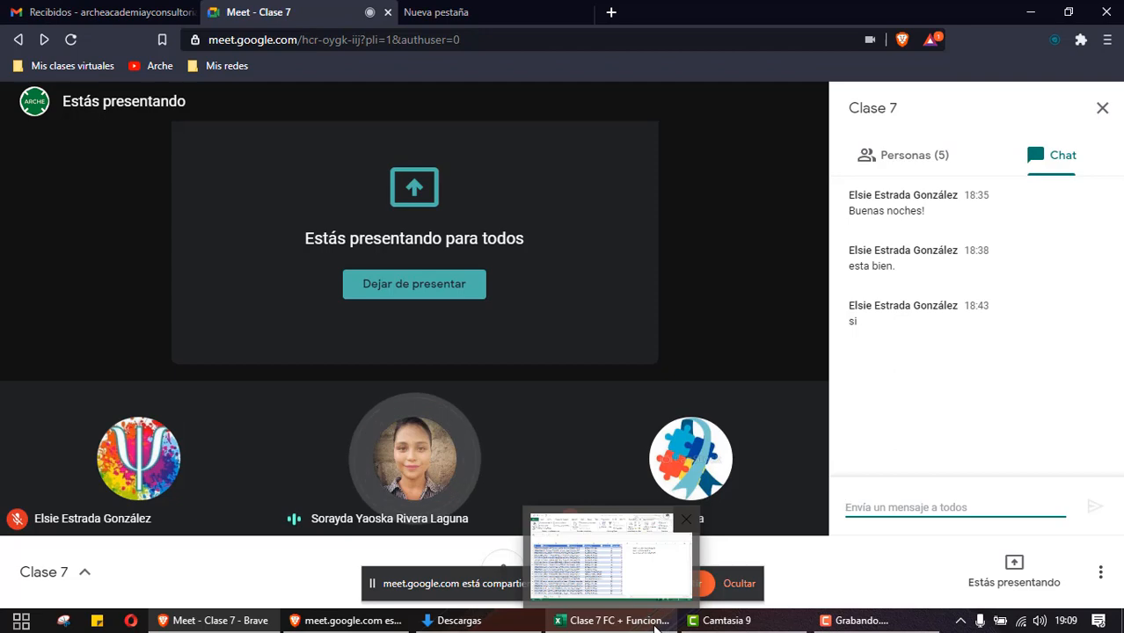
{"action": "left_click", "coordinate": [654, 627]}
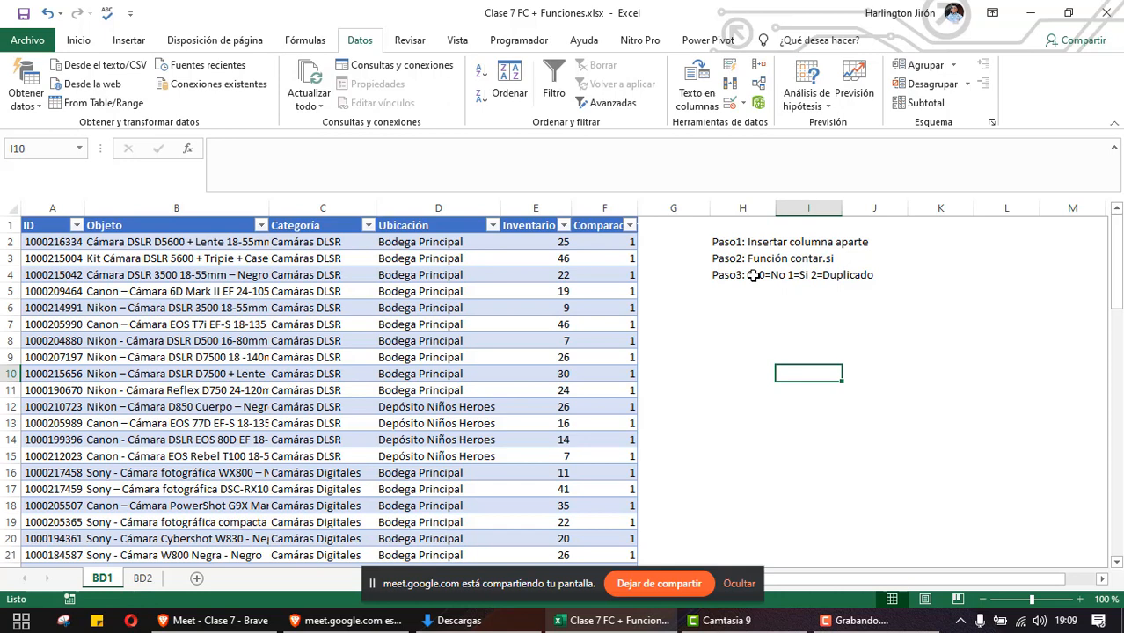
Add a table column headed "Valores" in G1 and insert a blank column between it and the step notes
{"action": "left_click", "coordinate": [674, 225]}
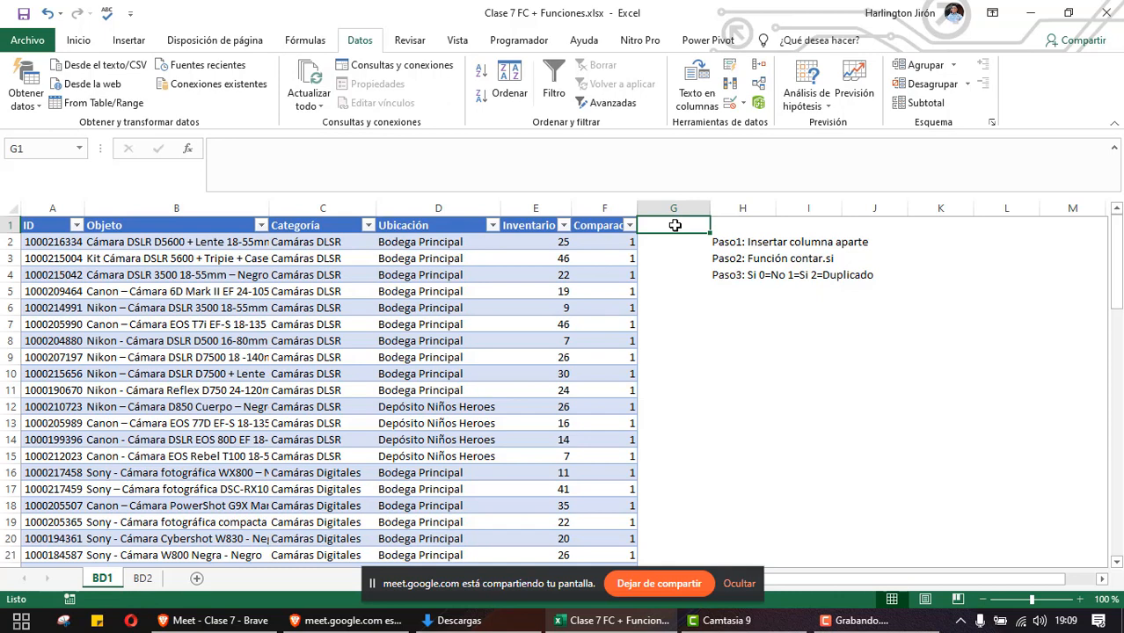
{"action": "type", "text": "Valores"}
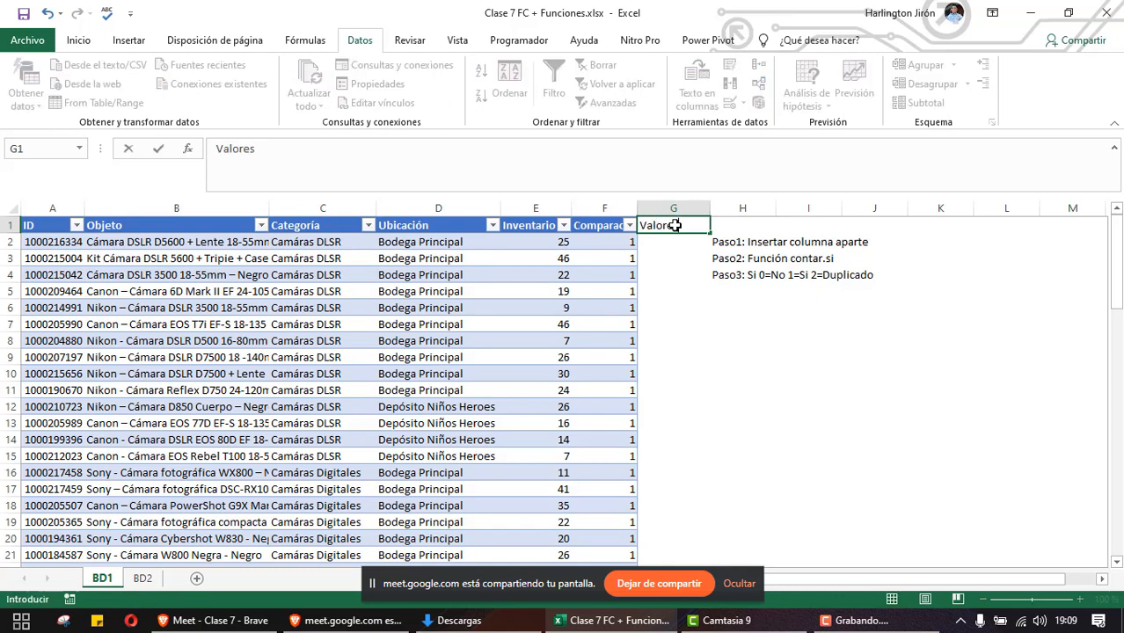
{"action": "key", "text": "Return"}
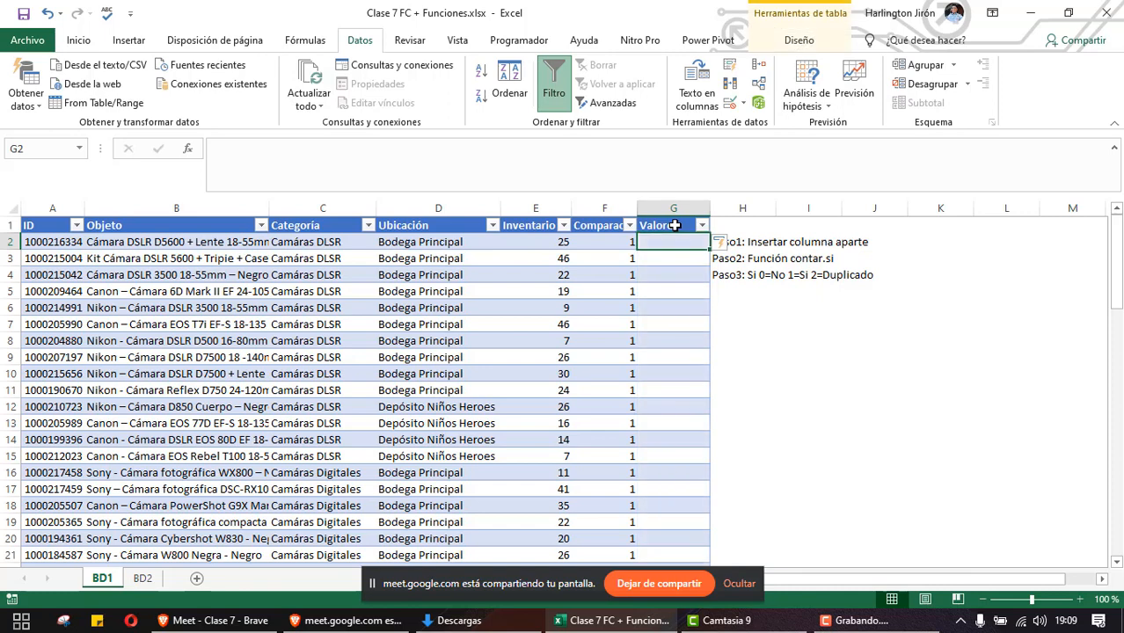
{"action": "right_click", "coordinate": [737, 209]}
{"action": "left_click", "coordinate": [779, 326]}
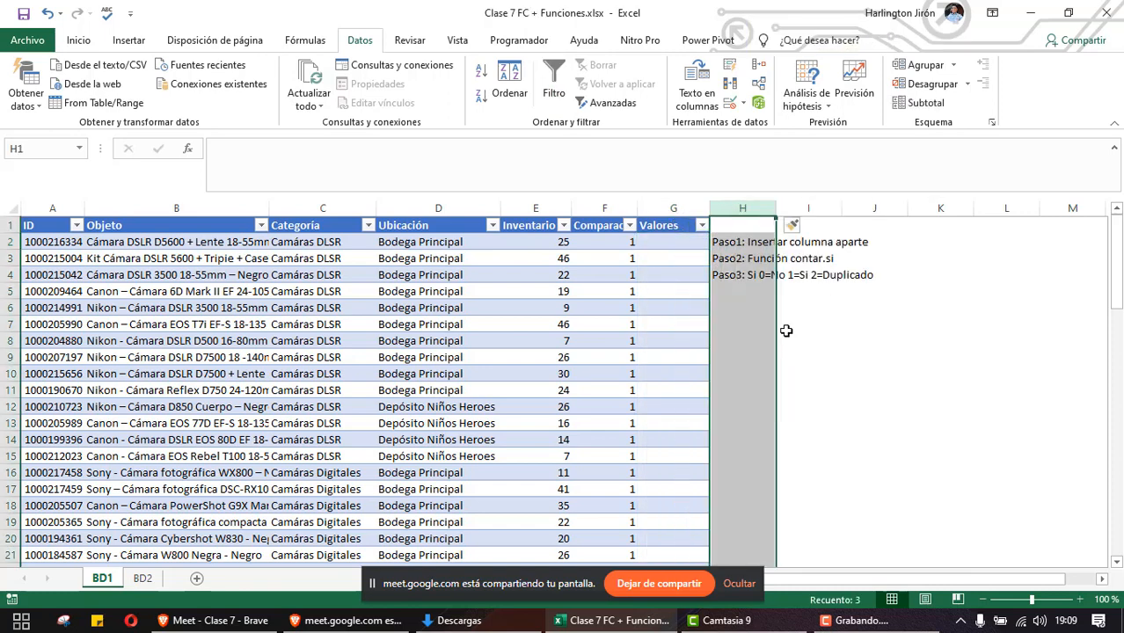
Move the three step notes from I2:I4 down to I6:I8
{"action": "left_click", "coordinate": [645, 240]}
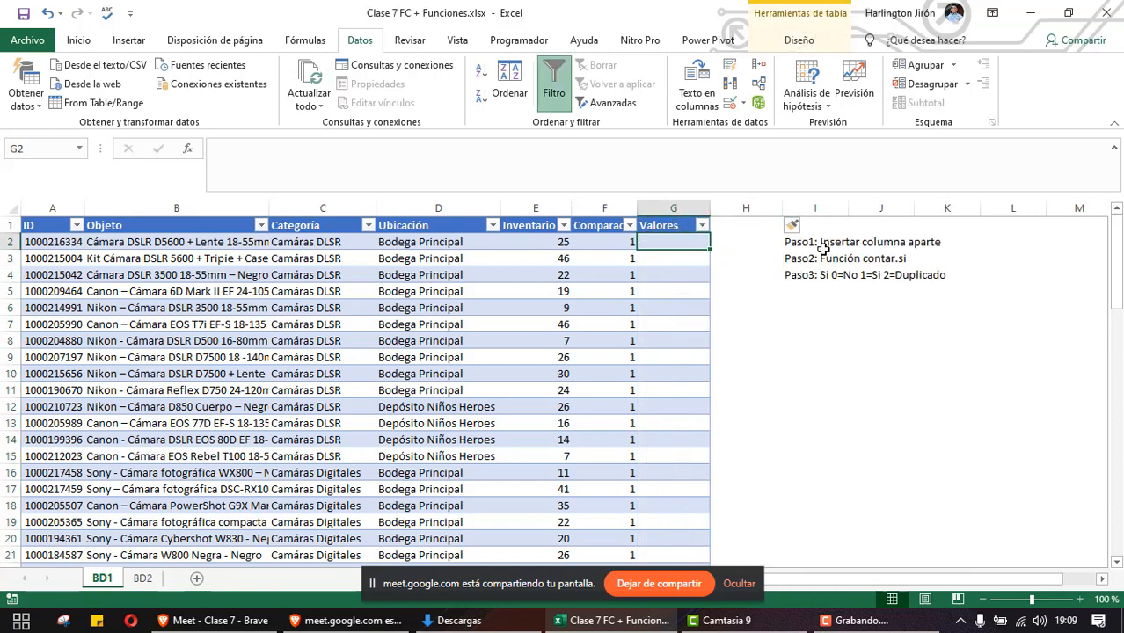
{"action": "left_click_drag", "start_coordinate": [818, 241], "coordinate": [926, 277]}
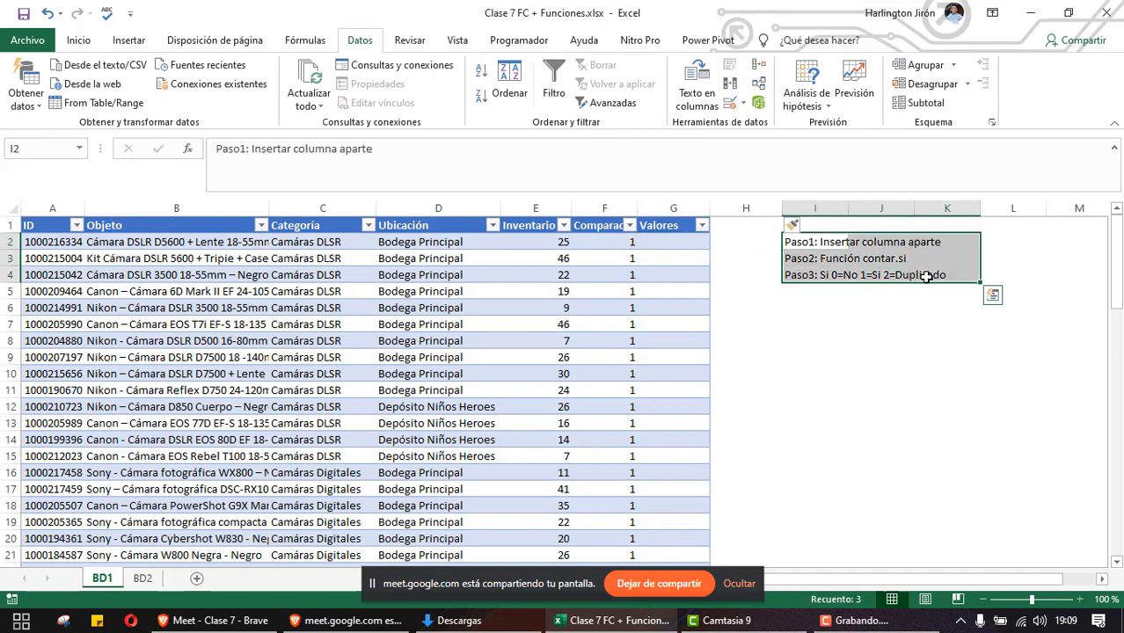
{"action": "key", "text": "ctrl+c"}
{"action": "left_click", "coordinate": [794, 308]}
{"action": "key", "text": "ctrl+v"}
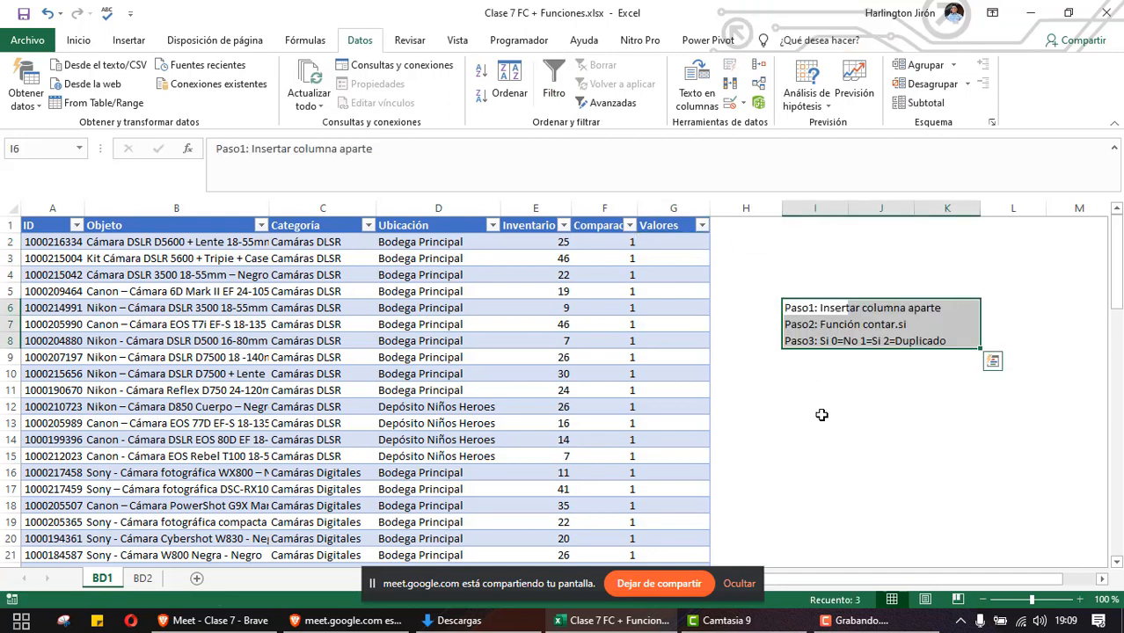
{"action": "left_click", "coordinate": [685, 241]}
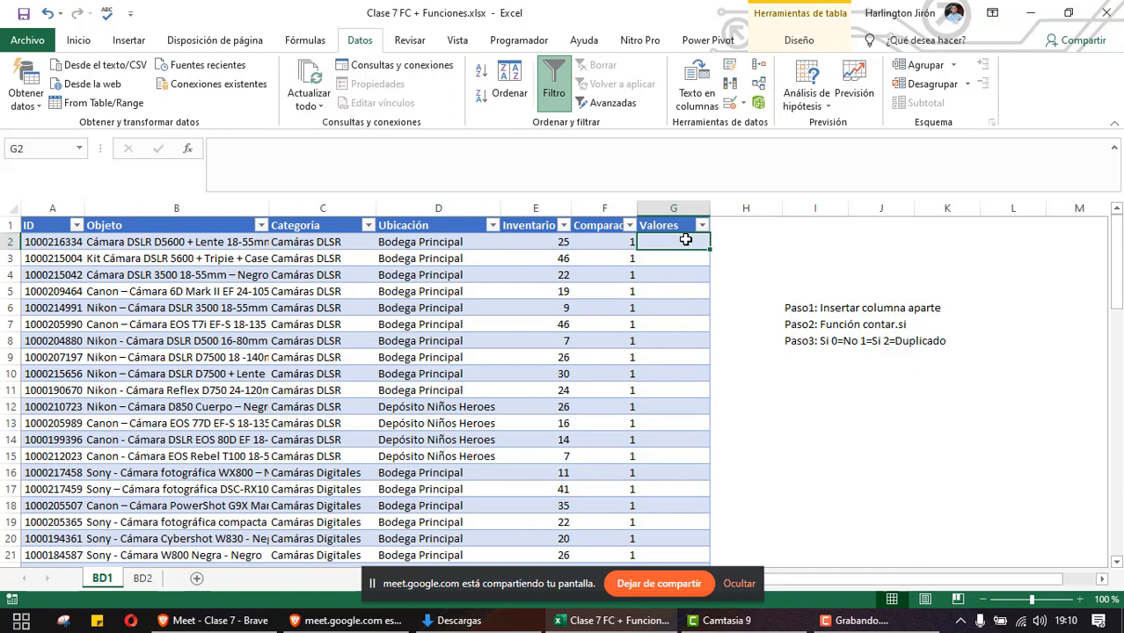
{"action": "type", "text": "=si¿¿¿"}
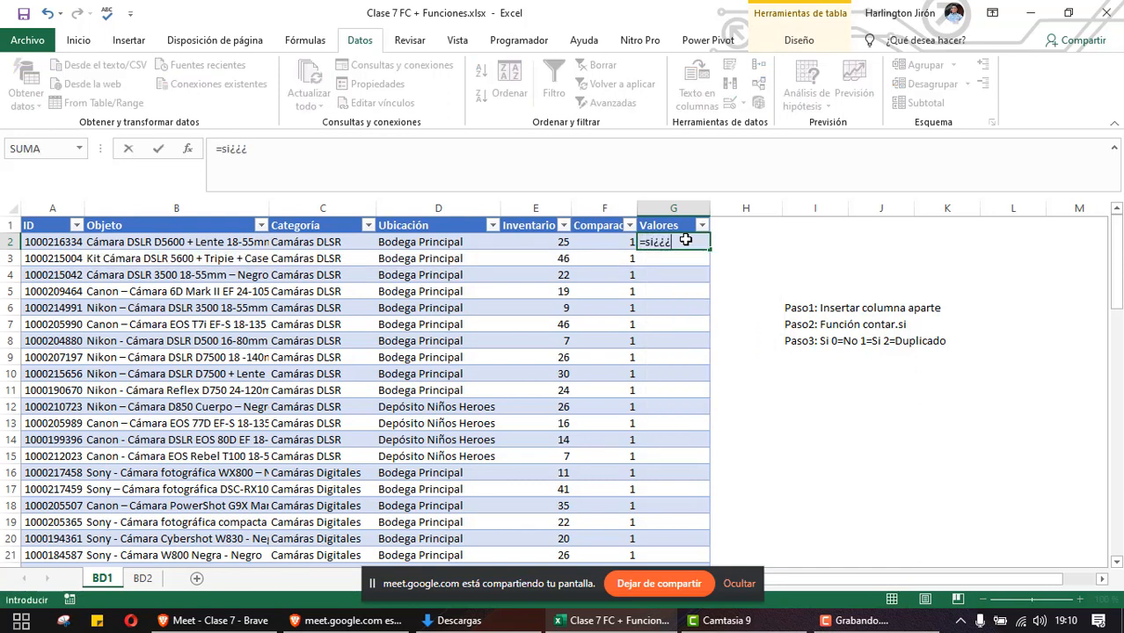
{"action": "key", "text": "BackSpace"}
{"action": "key", "text": "BackSpace"}
{"action": "key", "text": "BackSpace"}
{"action": "key", "text": "Return"}
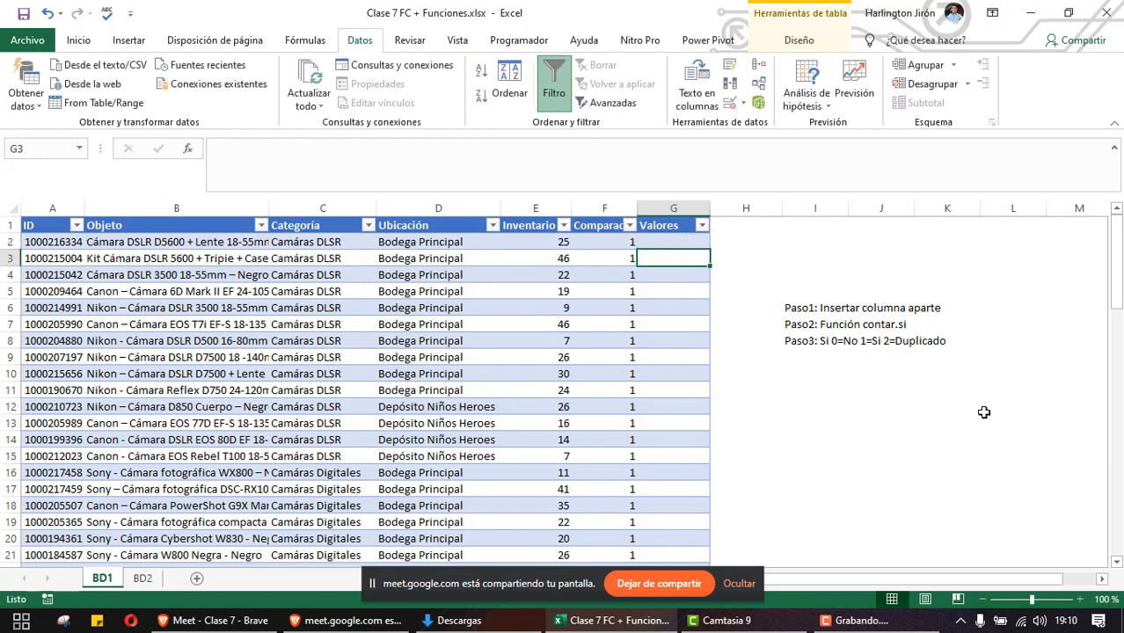
Enlarge the BD1 sheet to 150% zoom and examine the Comparación formula in F2 beside the Valores column and step notes
{"action": "left_click", "coordinate": [1080, 599]}
{"action": "left_click", "coordinate": [1079, 599]}
{"action": "left_click", "coordinate": [1080, 599]}
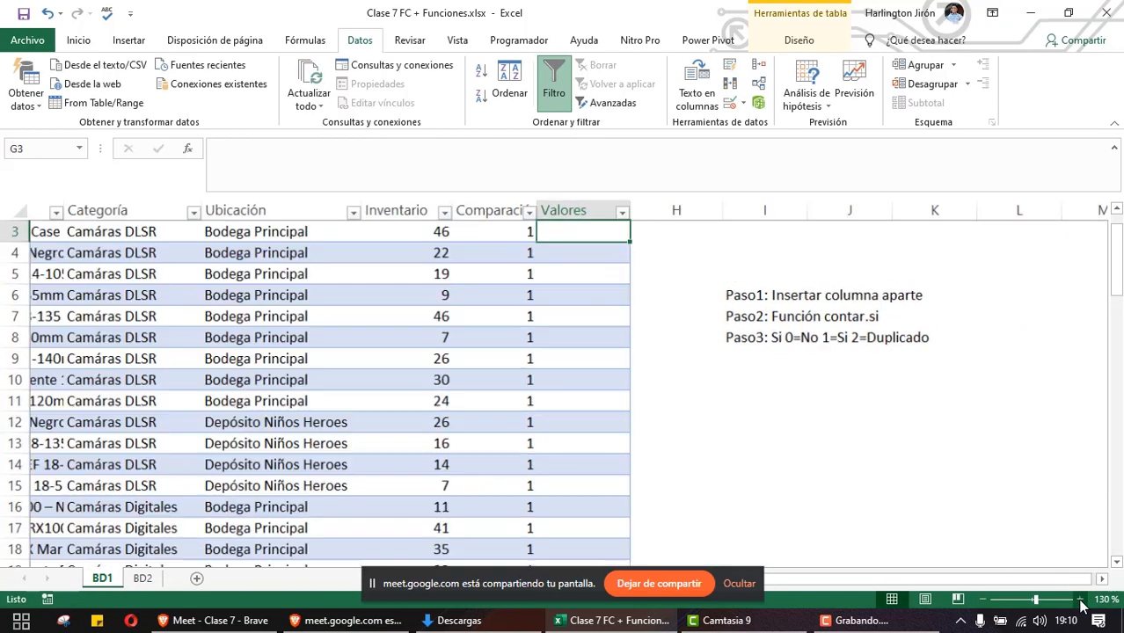
{"action": "left_click_drag", "start_coordinate": [843, 583], "coordinate": [749, 582]}
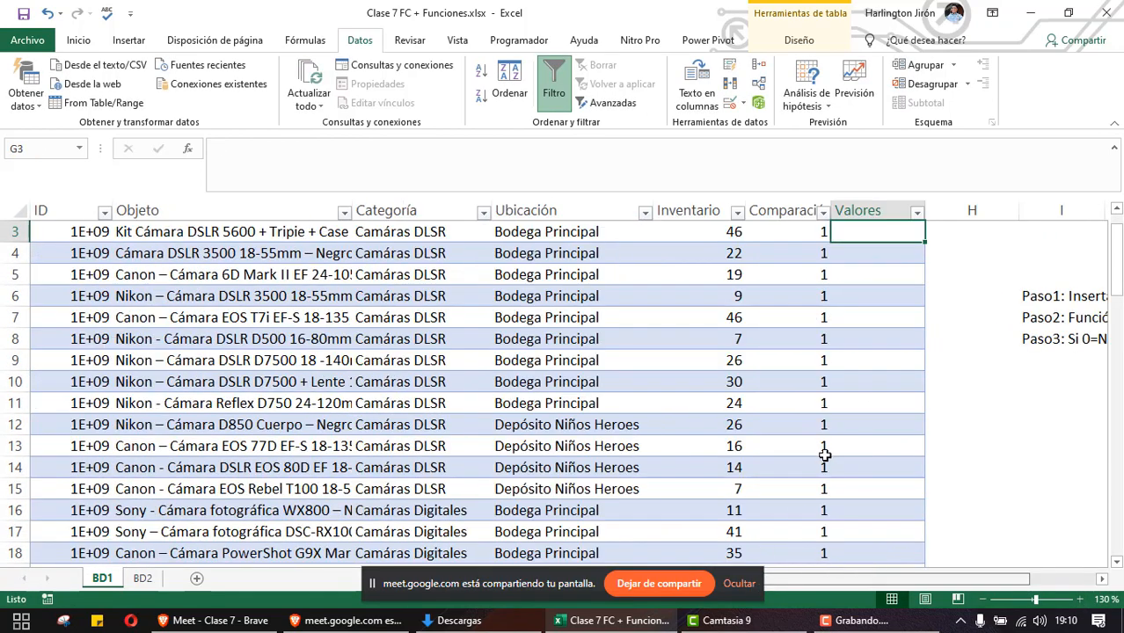
{"action": "scroll", "coordinate": [822, 370], "scroll_direction": "up", "scroll_amount": 1}
{"action": "left_click", "coordinate": [791, 254]}
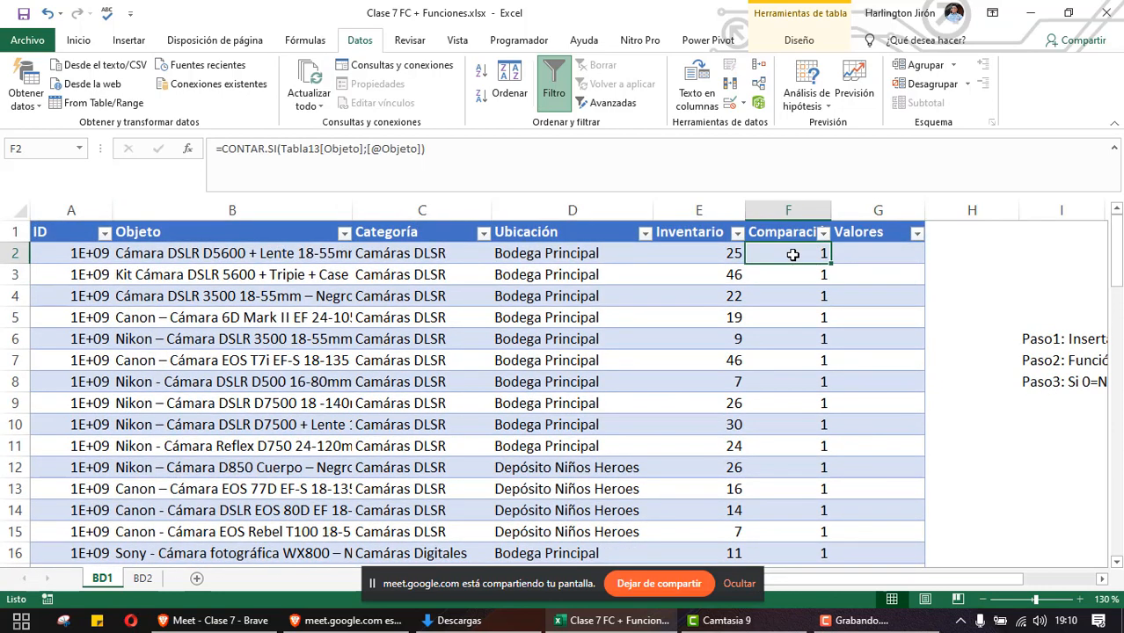
{"action": "left_click", "coordinate": [1080, 599]}
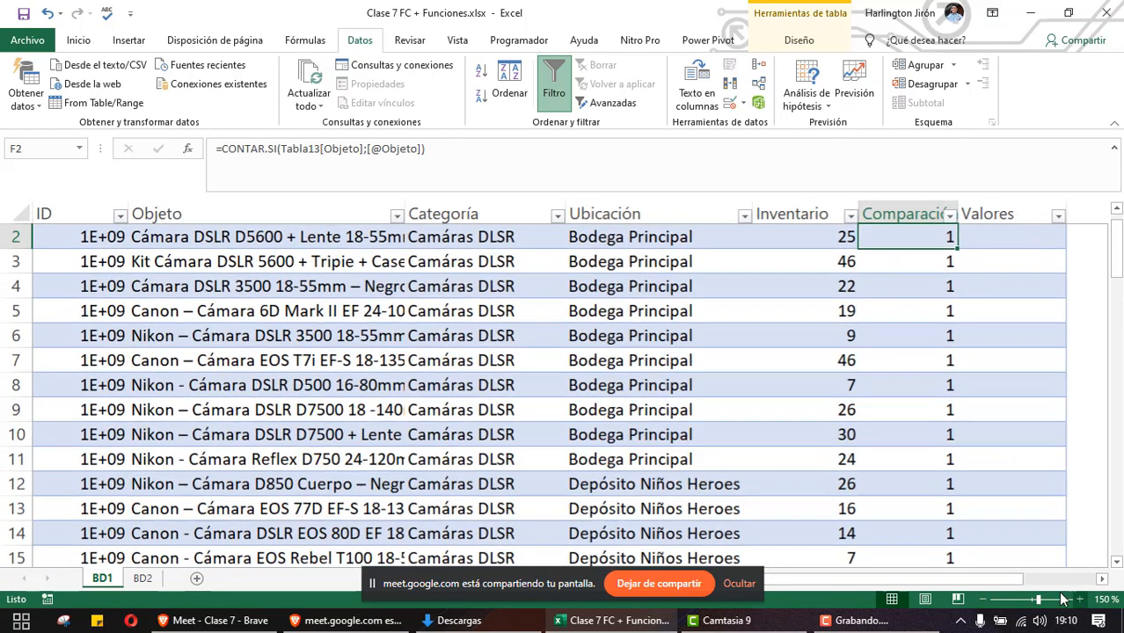
{"action": "left_click", "coordinate": [1079, 599]}
{"action": "left_click_drag", "start_coordinate": [901, 580], "coordinate": [1020, 581]}
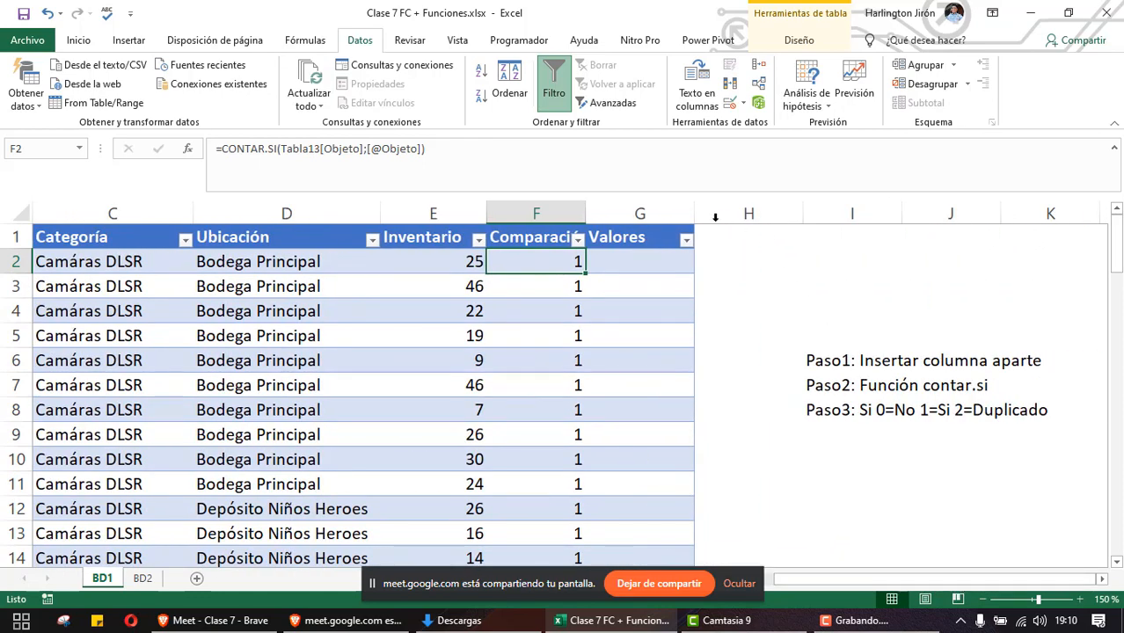
{"action": "left_click", "coordinate": [631, 263]}
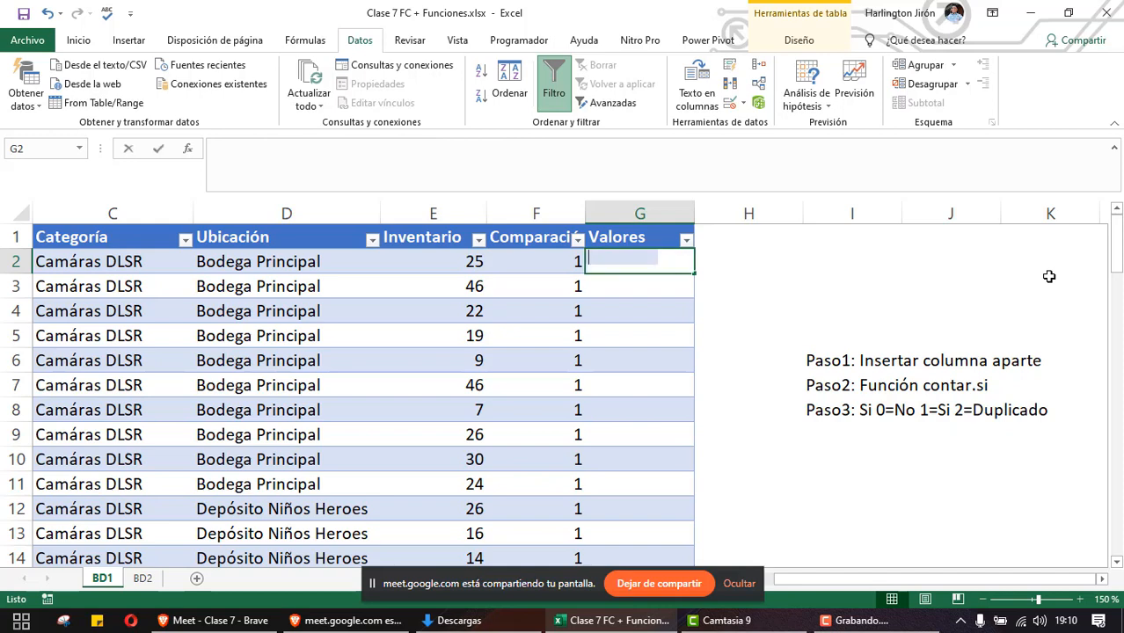
{"action": "type", "text": "=su"}
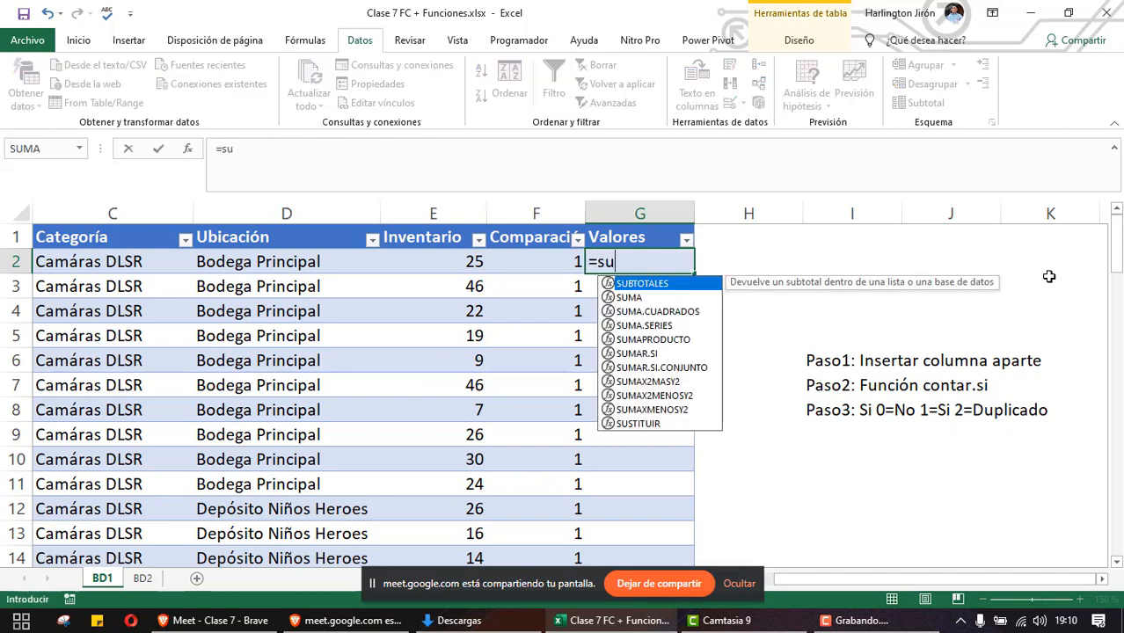
{"action": "key", "text": "BackSpace"}
{"action": "type", "text": "i"}
{"action": "key", "text": "Tab"}
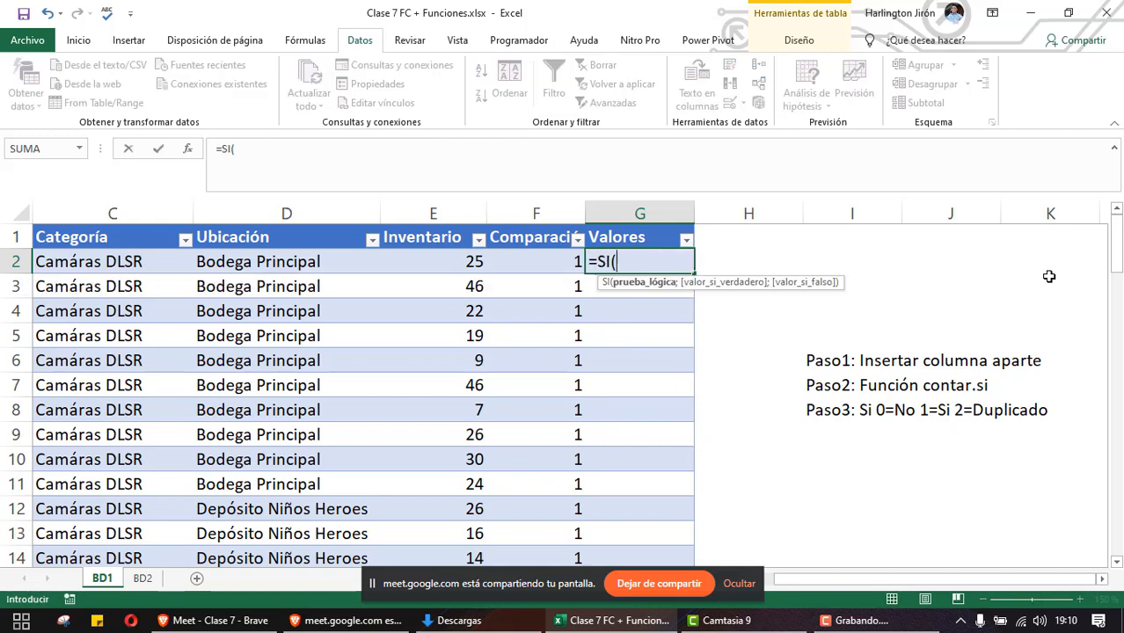
{"action": "left_click", "coordinate": [514, 261]}
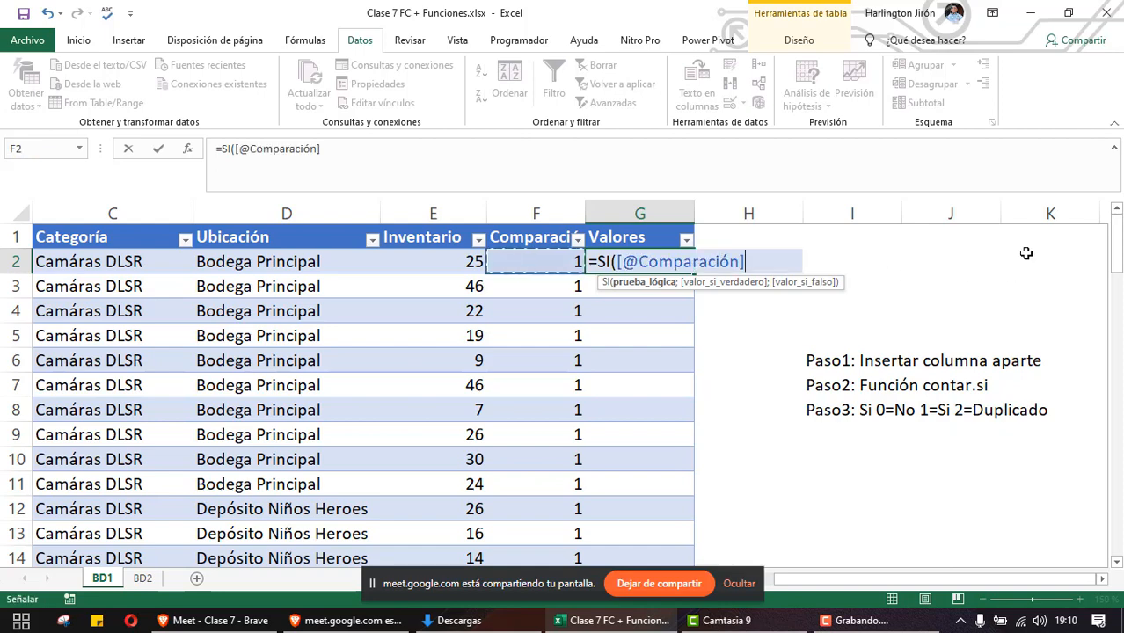
{"action": "type", "text": ";"}
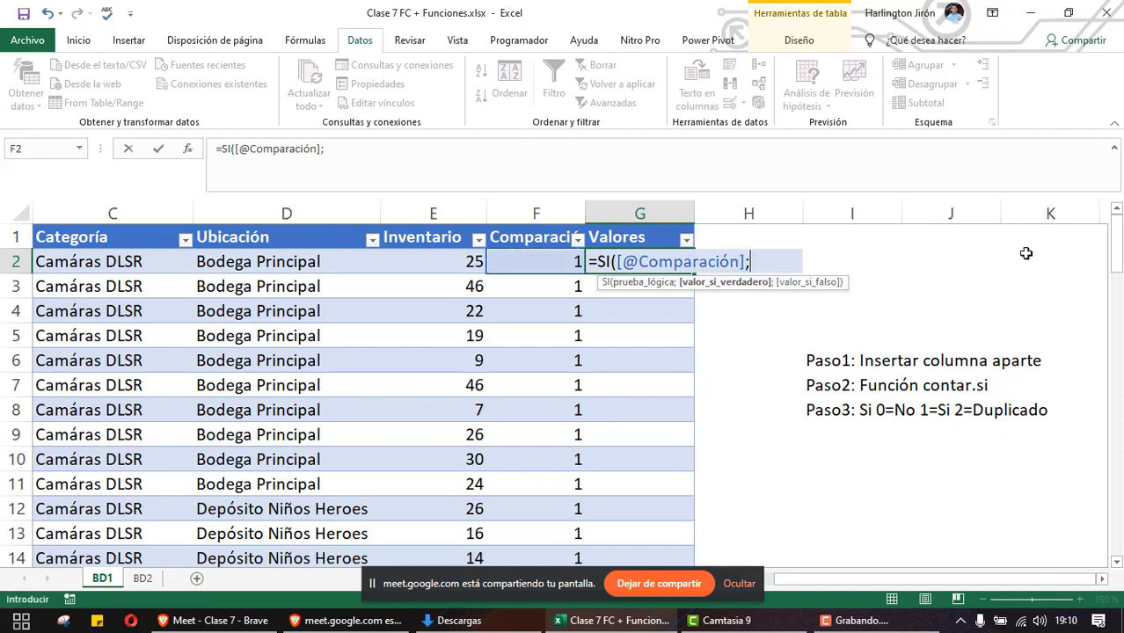
{"action": "key", "text": "BackSpace"}
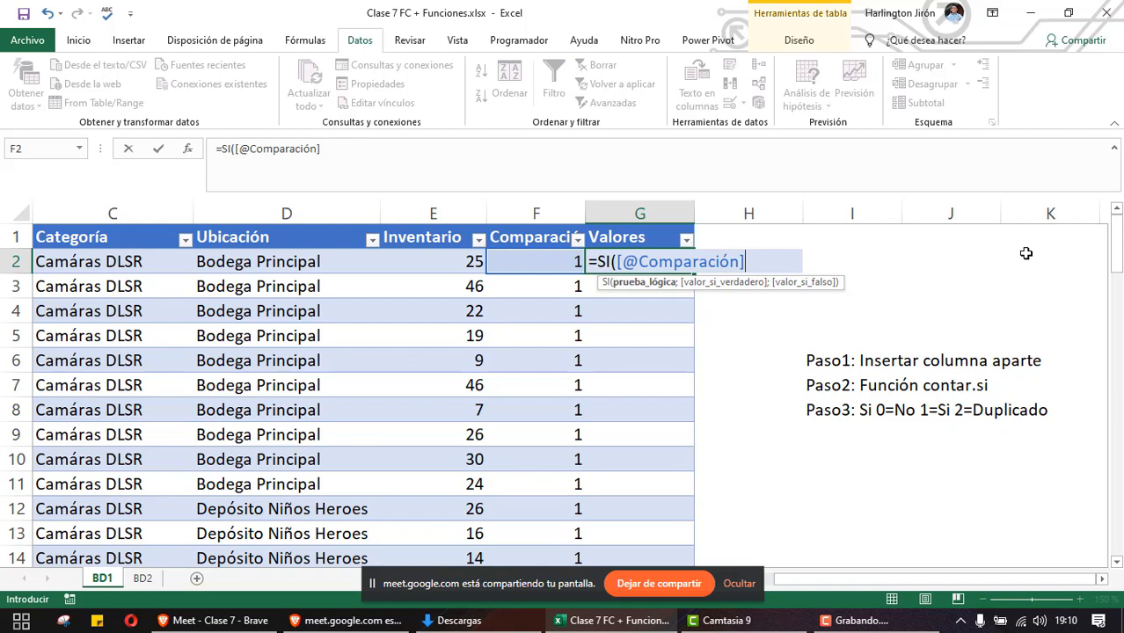
{"action": "type", "text": "=0;"}
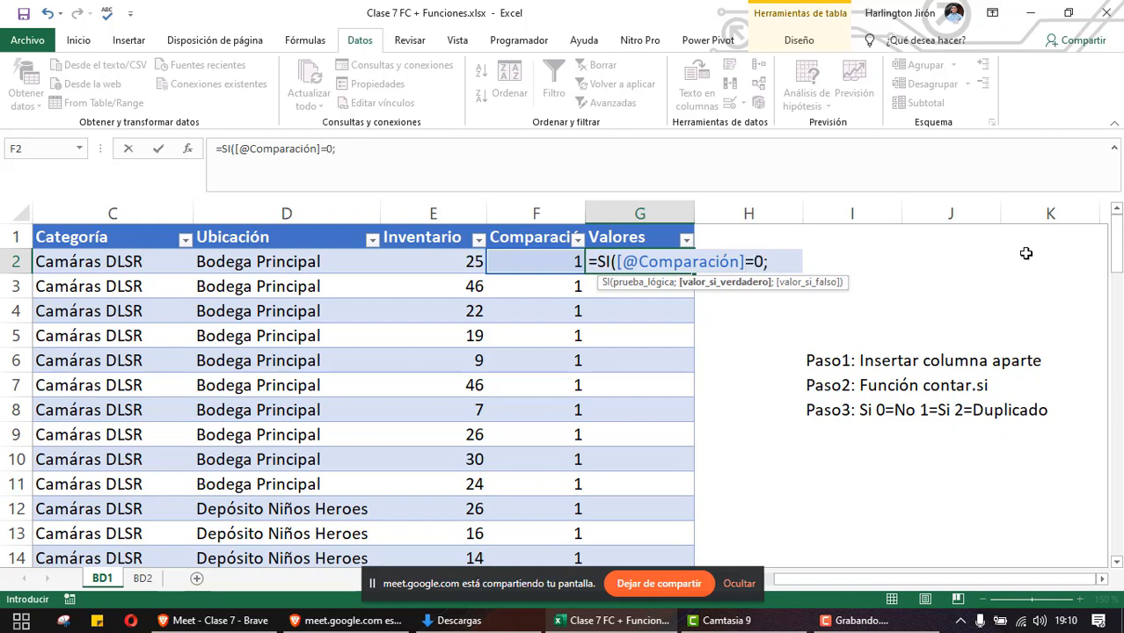
{"action": "type", "text": "\"No\""}
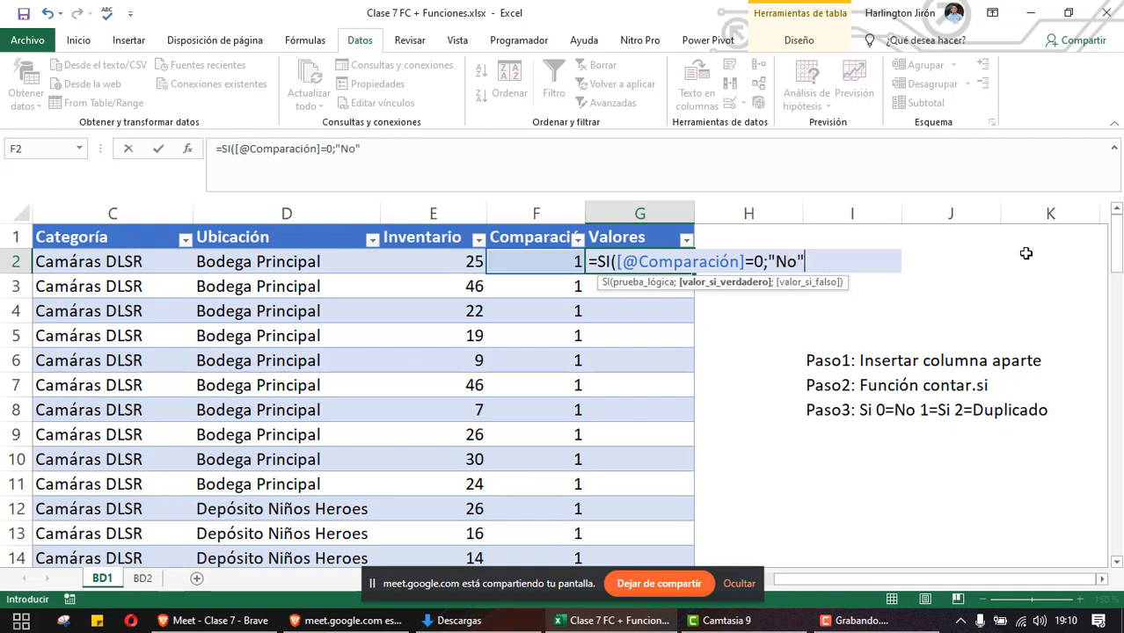
{"action": "type", "text": ";"}
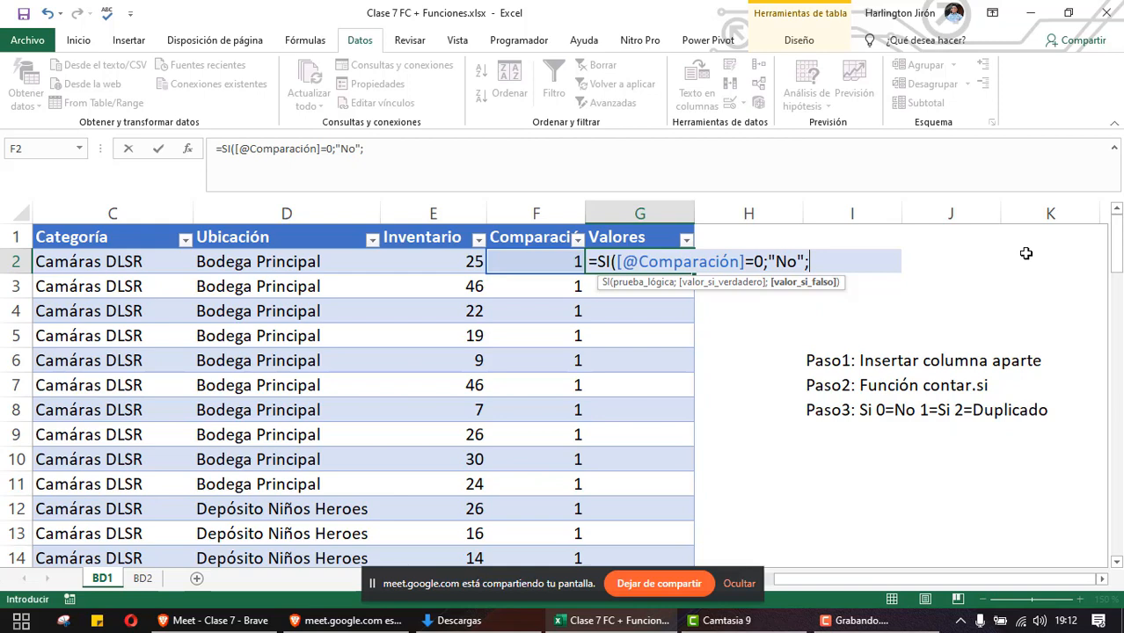
{"action": "type", "text": "SI("}
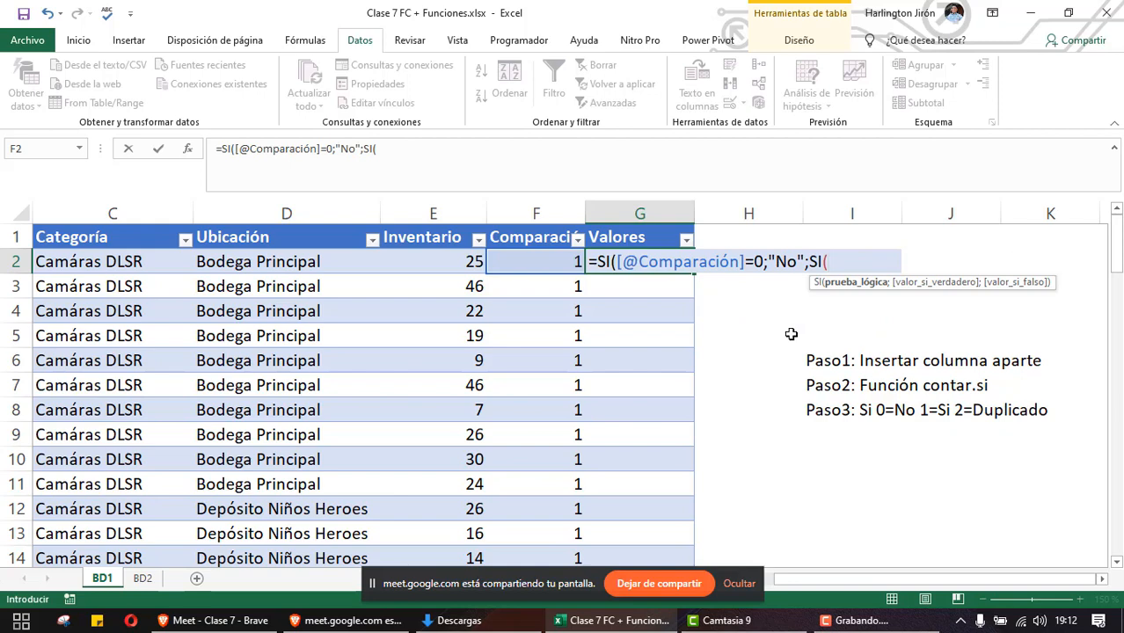
{"action": "left_click", "coordinate": [543, 261]}
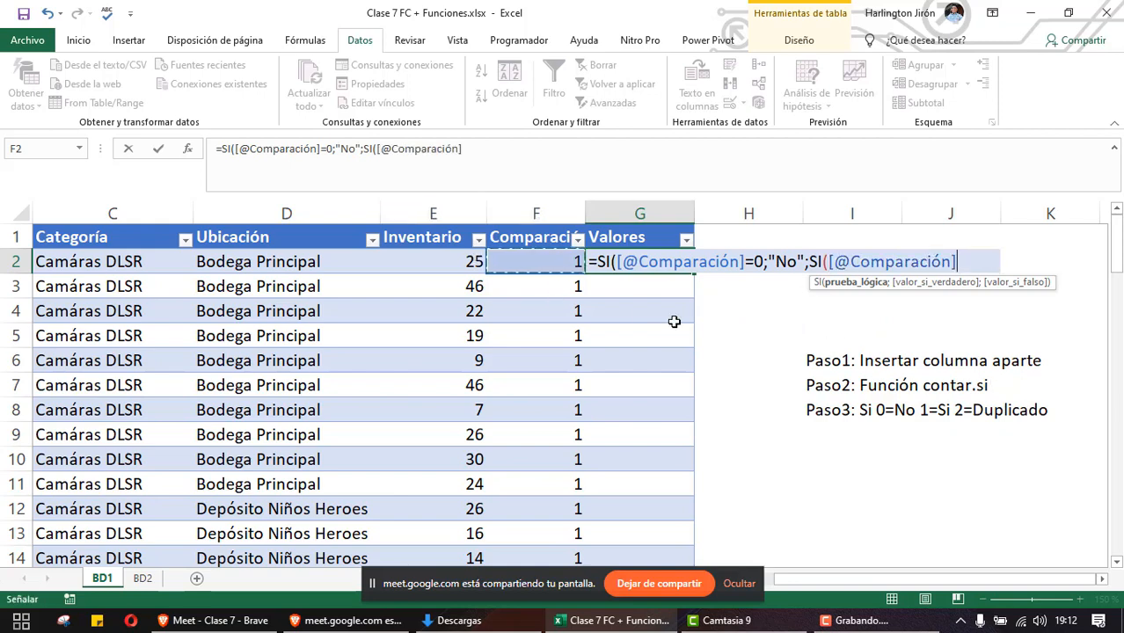
{"action": "type", "text": ";"}
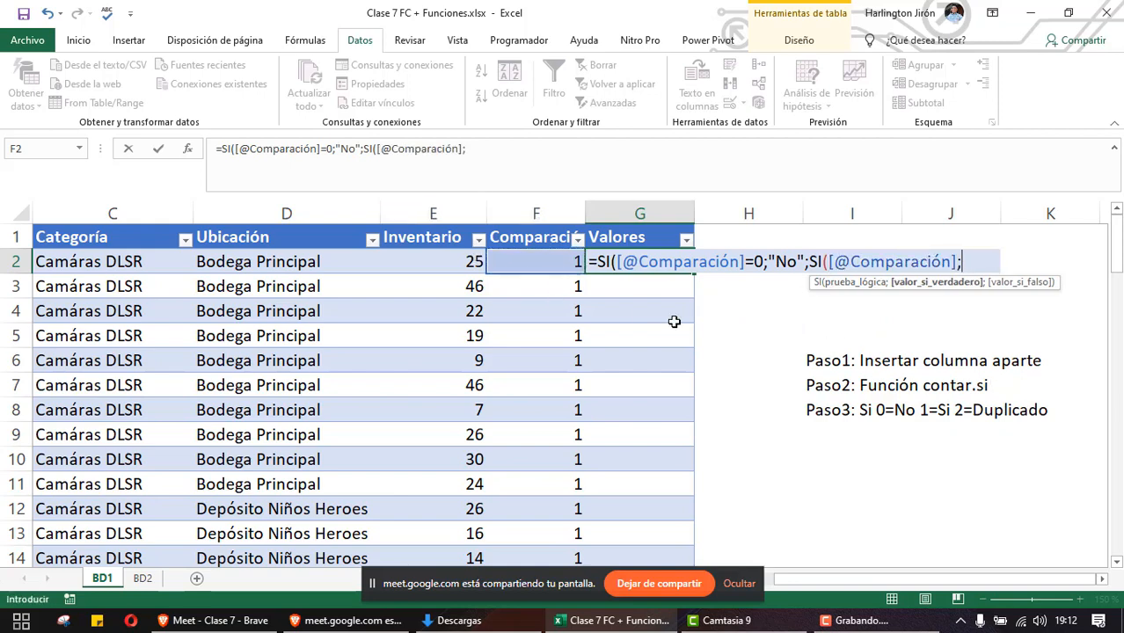
{"action": "key", "text": "BackSpace"}
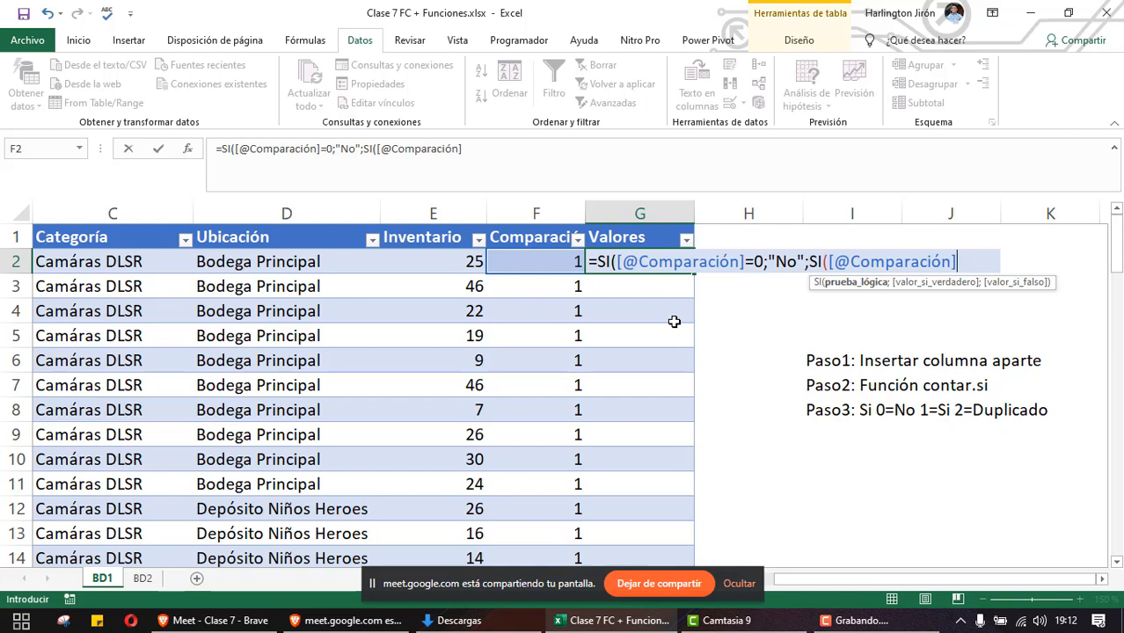
{"action": "type", "text": "=1;"}
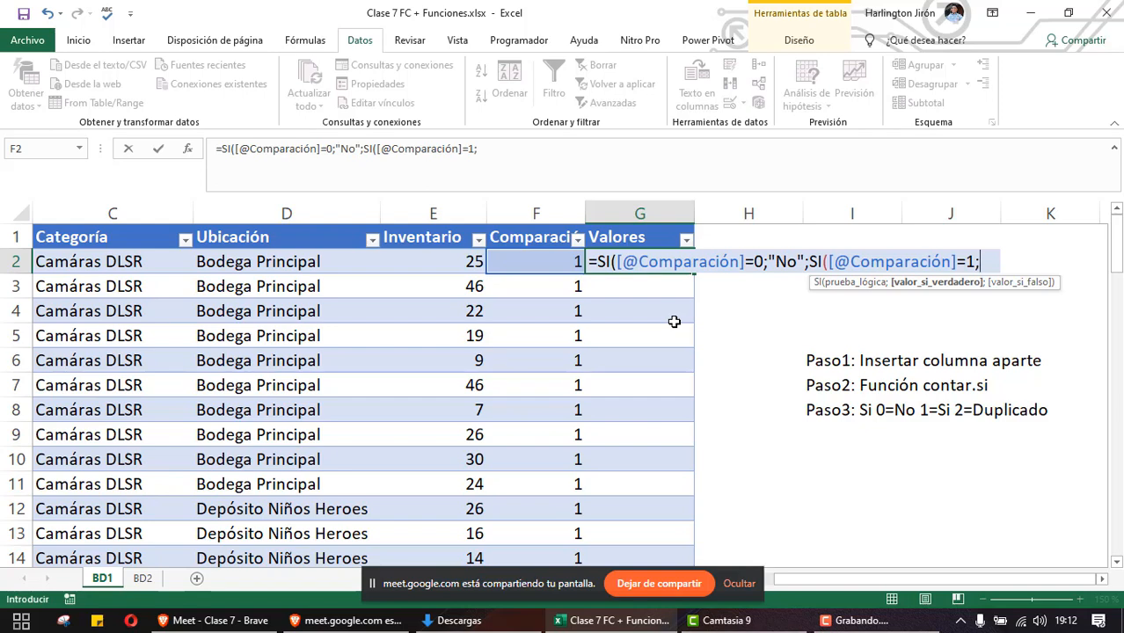
{"action": "type", "text": "\"Si"}
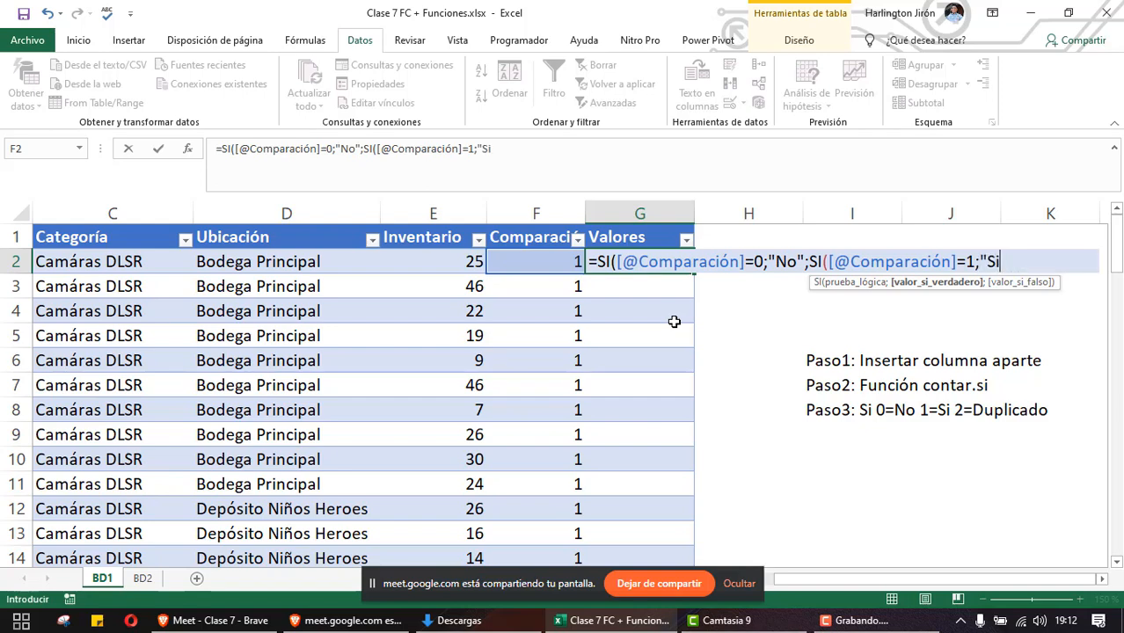
{"action": "type", "text": "\";"}
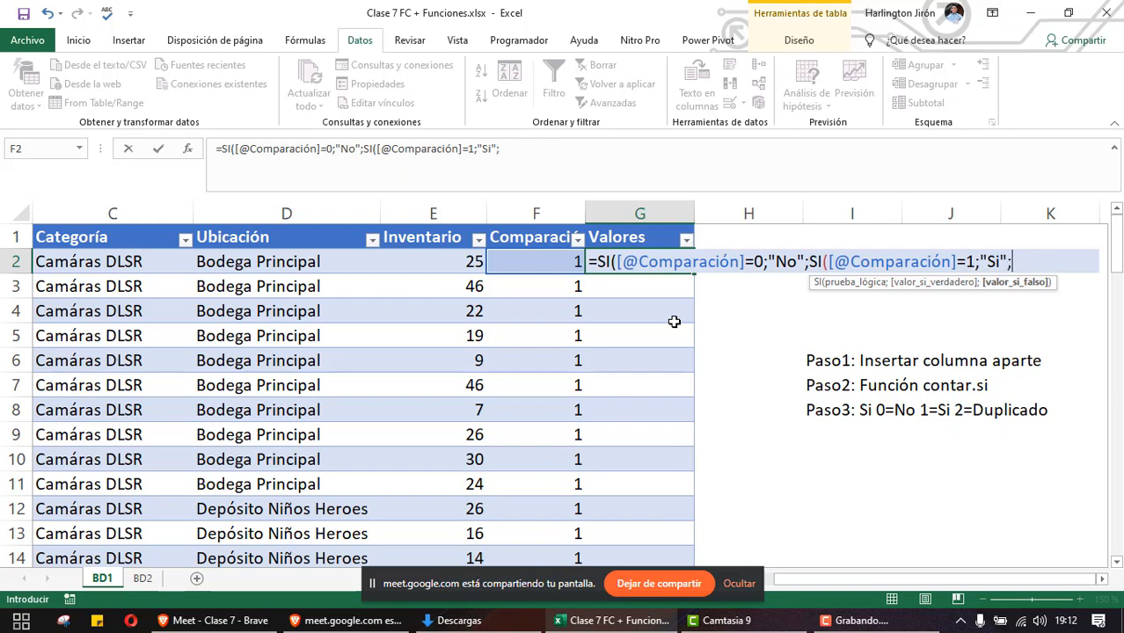
{"action": "left_click", "coordinate": [1104, 581]}
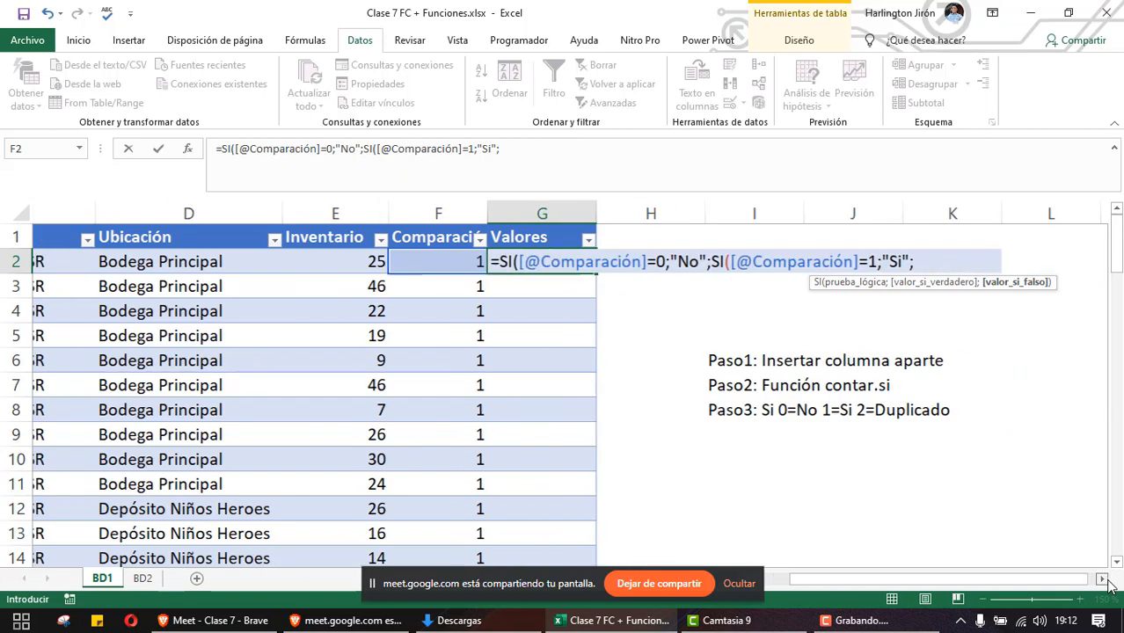
{"action": "left_click", "coordinate": [1103, 581]}
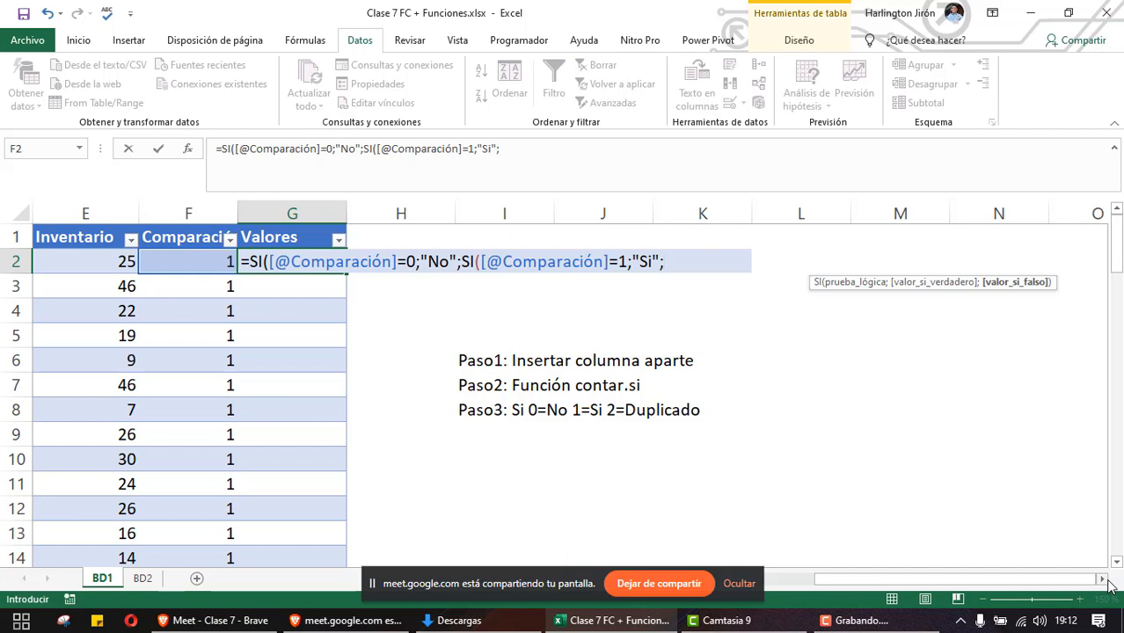
{"action": "type", "text": "Si"}
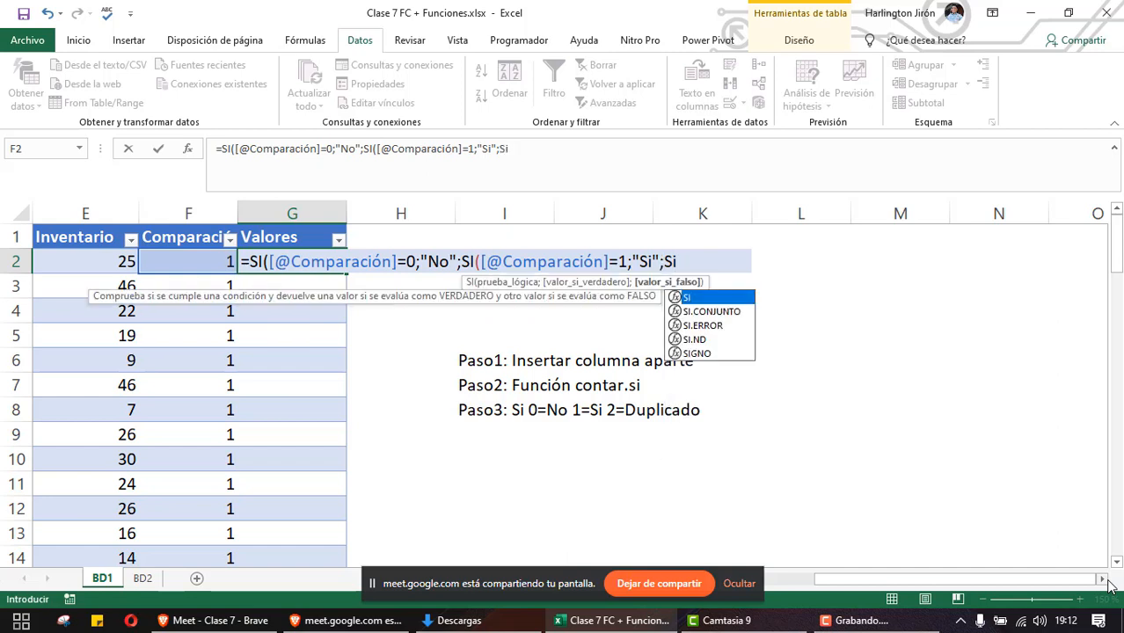
{"action": "key", "text": "Tab"}
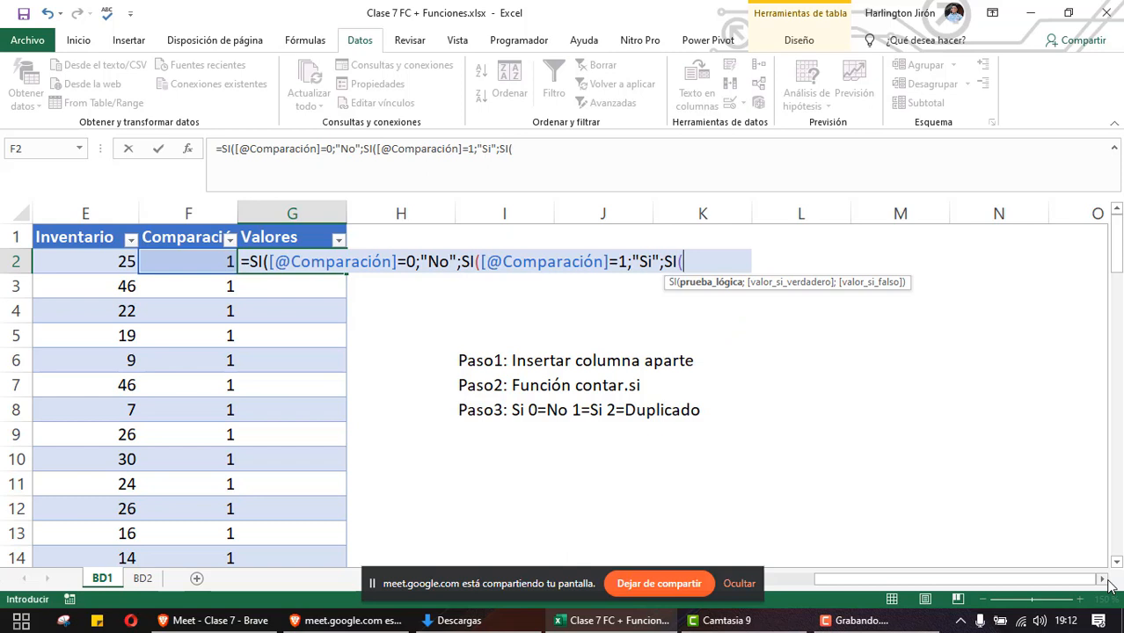
{"action": "left_click", "coordinate": [188, 262]}
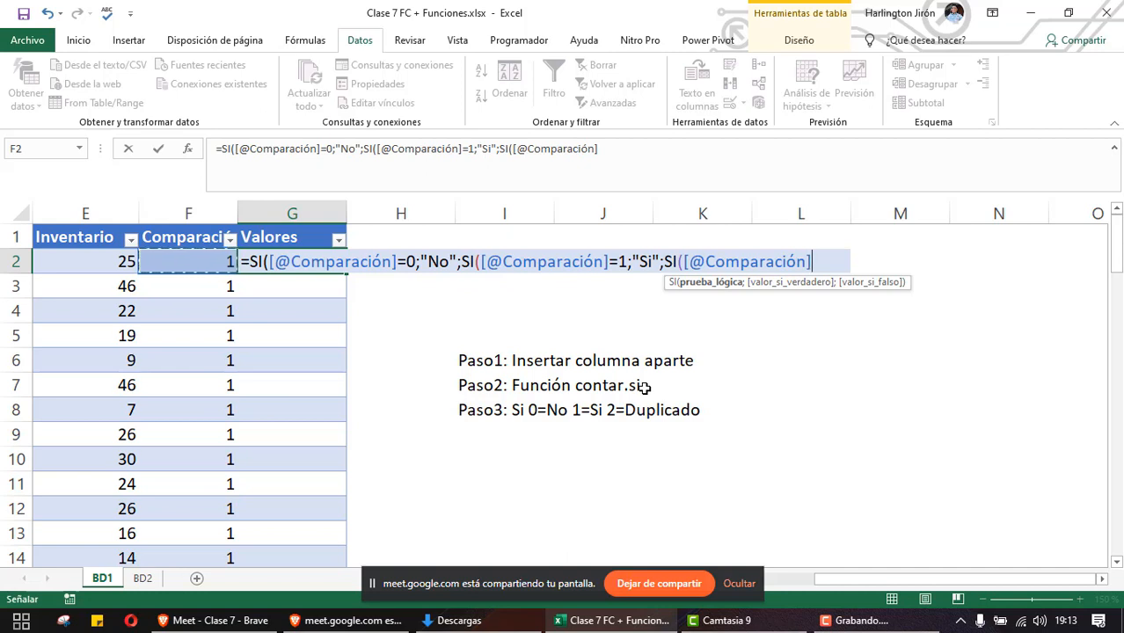
{"action": "type", "text": "\""}
{"action": "key", "text": "BackSpace"}
{"action": "type", "text": ">"}
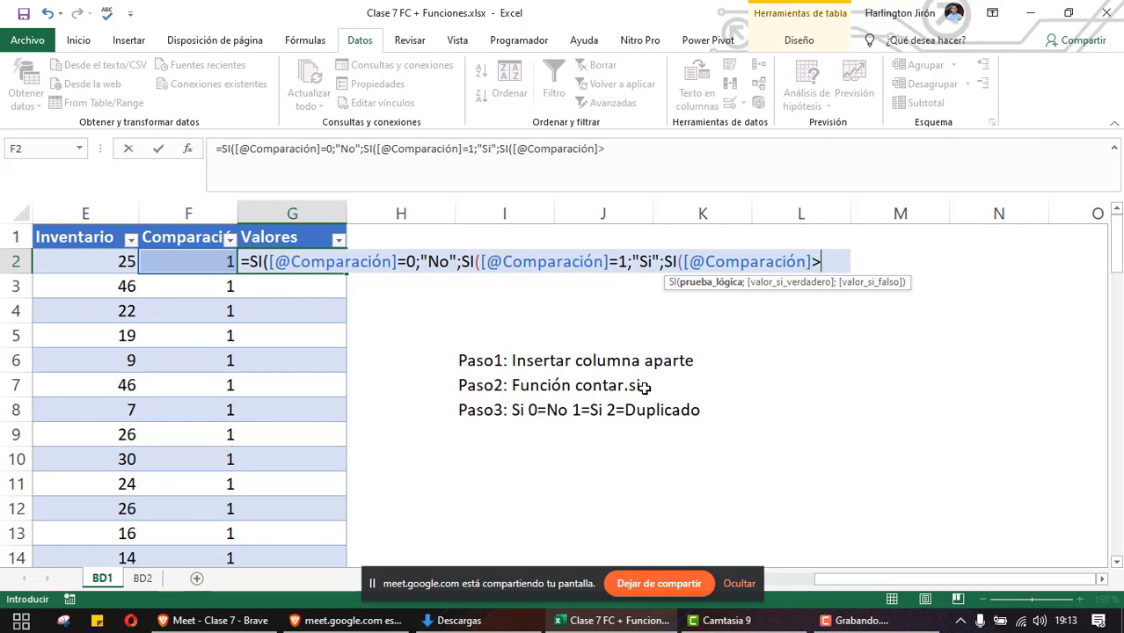
{"action": "type", "text": "=2;Duplicado"}
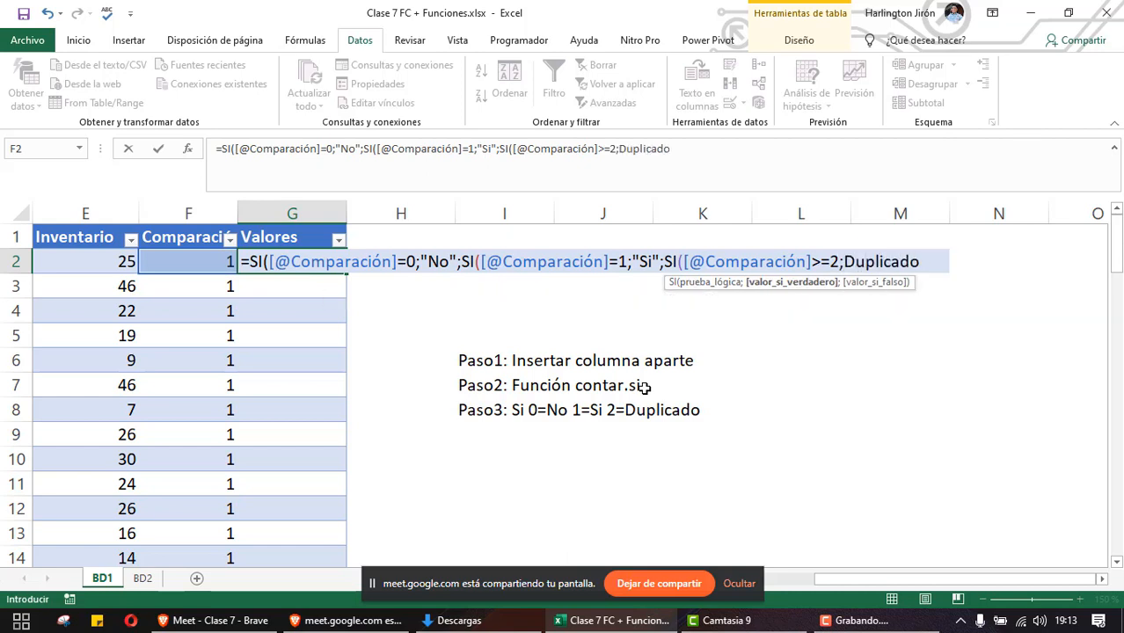
Rewrite the third SI's true value as the quoted text "Duplicado"
{"action": "key", "text": "BackSpace"}
{"action": "key", "text": "BackSpace"}
{"action": "key", "text": "BackSpace"}
{"action": "key", "text": "BackSpace"}
{"action": "key", "text": "BackSpace"}
{"action": "key", "text": "BackSpace"}
{"action": "key", "text": "BackSpace"}
{"action": "key", "text": "BackSpace"}
{"action": "key", "text": "BackSpace"}
{"action": "type", "text": "\""}
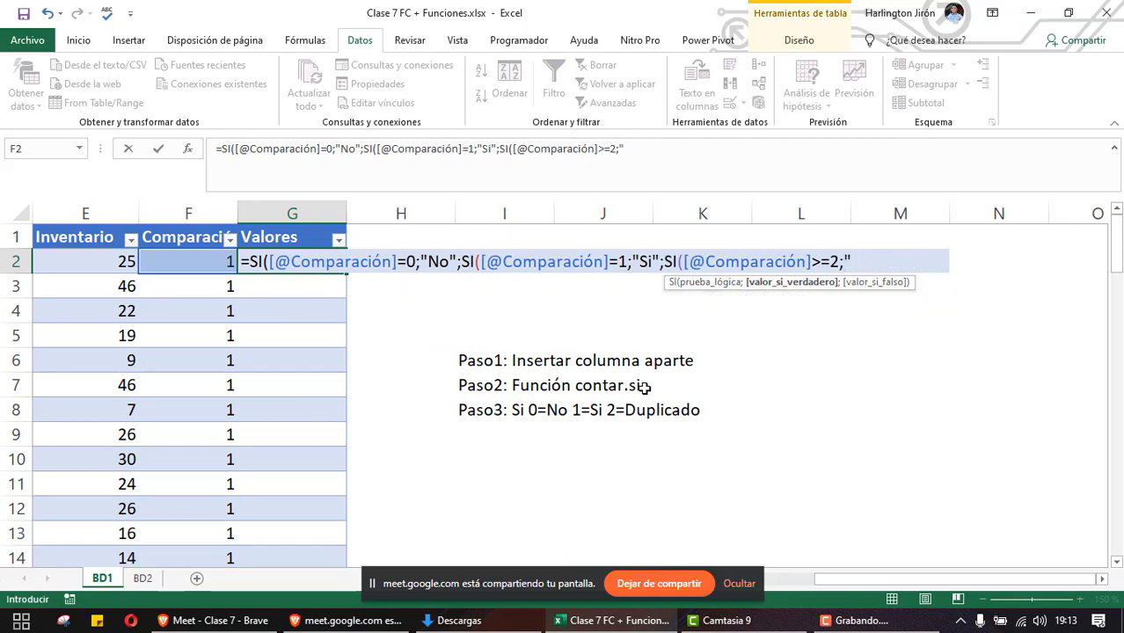
{"action": "type", "text": "Duplicado\""}
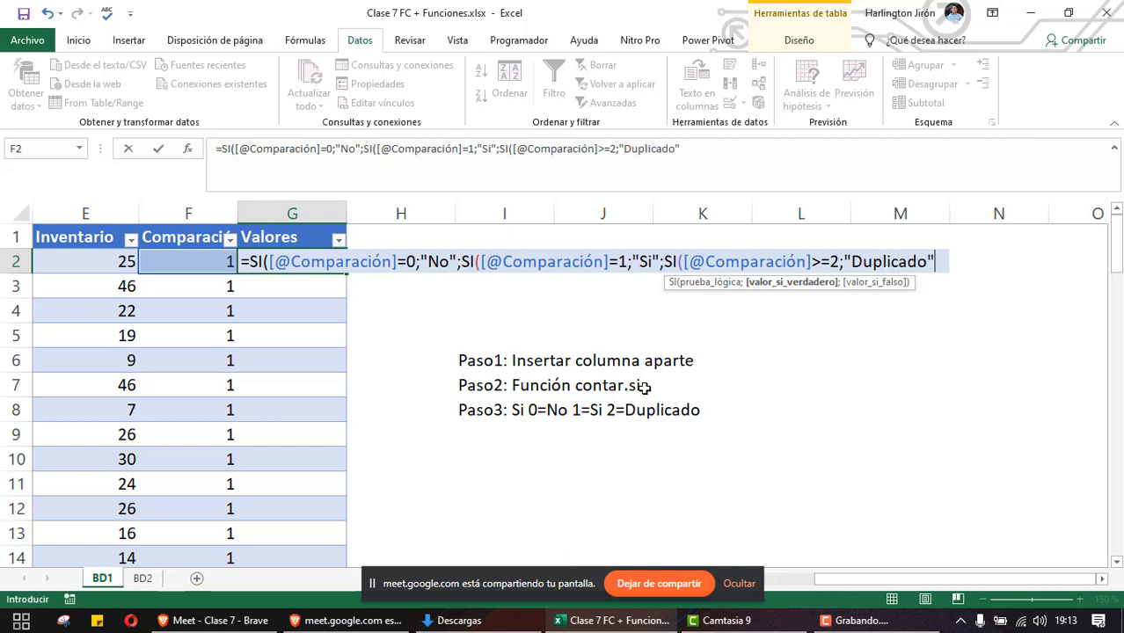
Give the third SI an empty-text "" false value, close all three SI functions and enter the formula in G2
{"action": "type", "text": ";"}
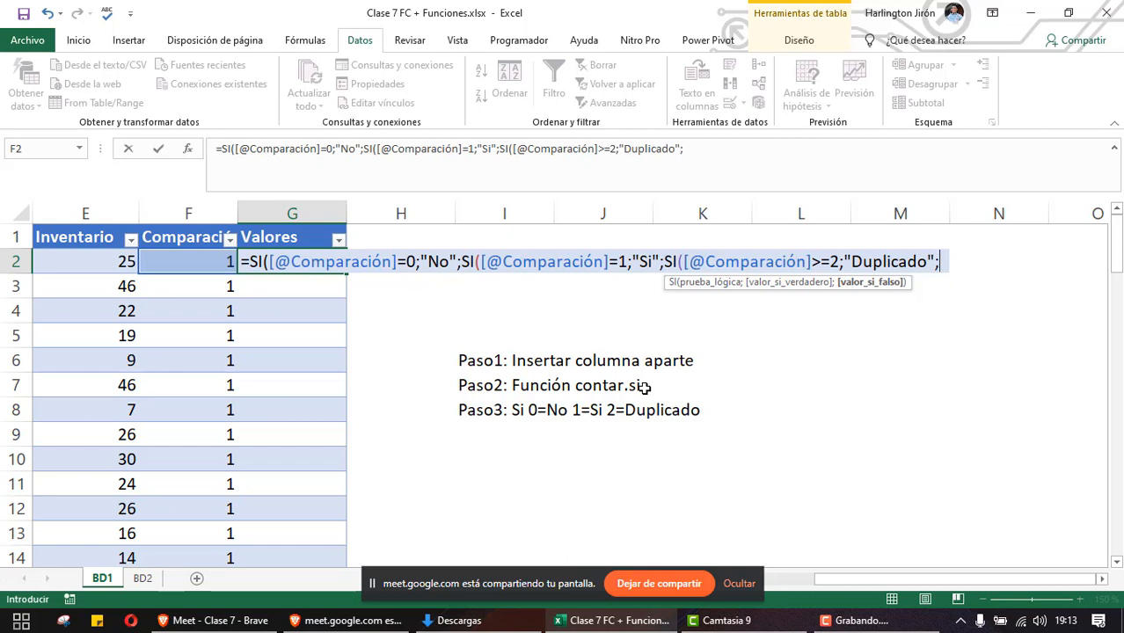
{"action": "type", "text": "\"\""}
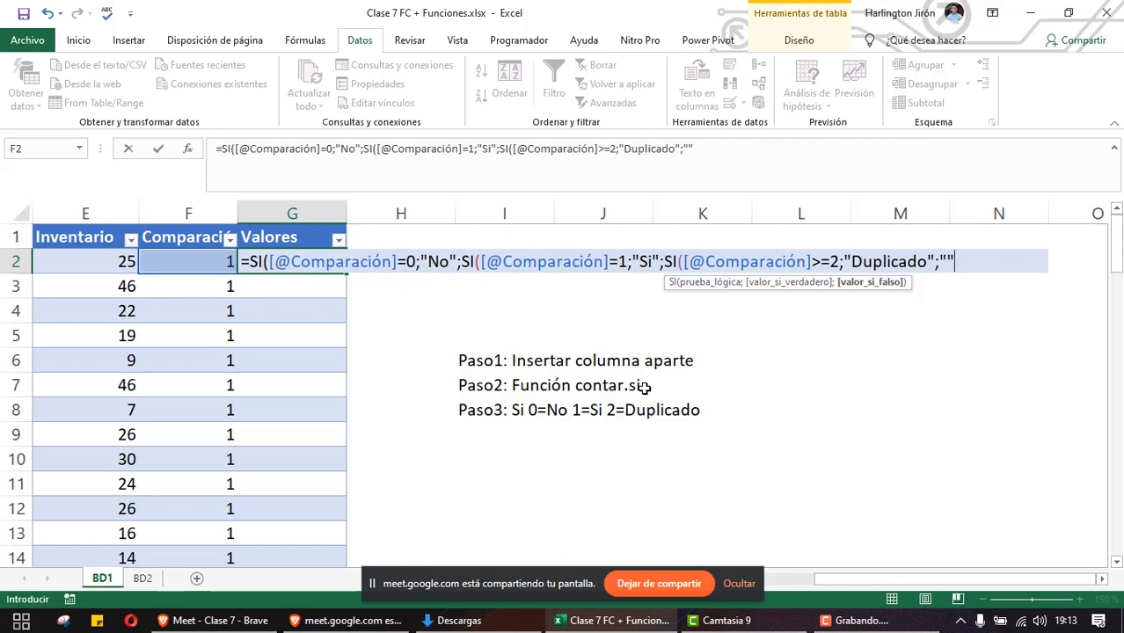
{"action": "left_click", "coordinate": [739, 583]}
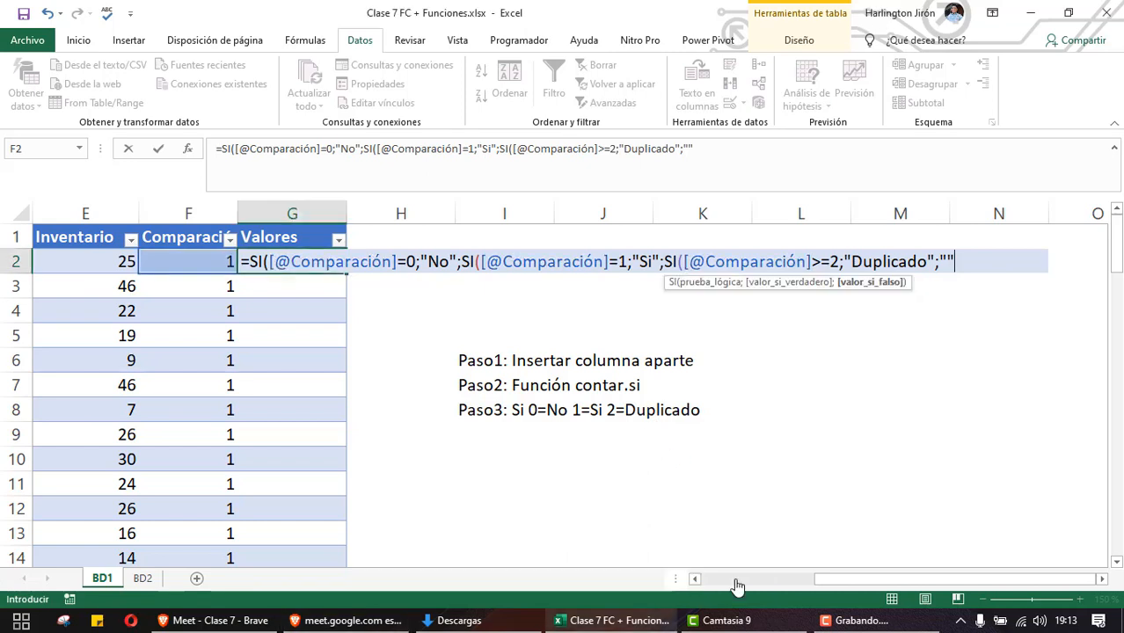
{"action": "left_click", "coordinate": [727, 153]}
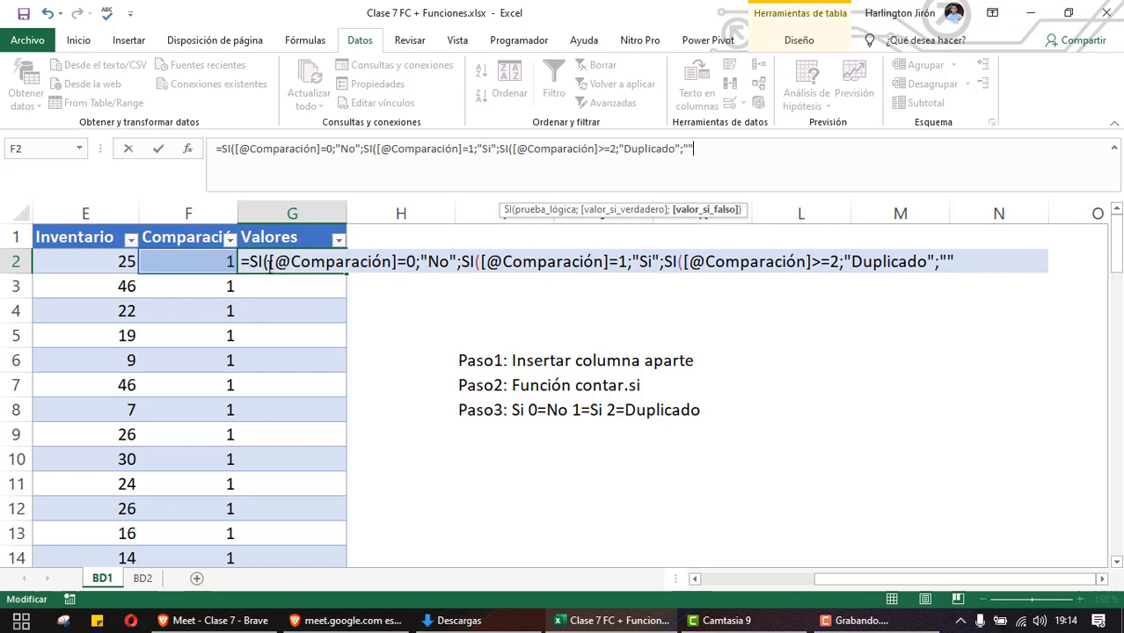
{"action": "type", "text": ")"}
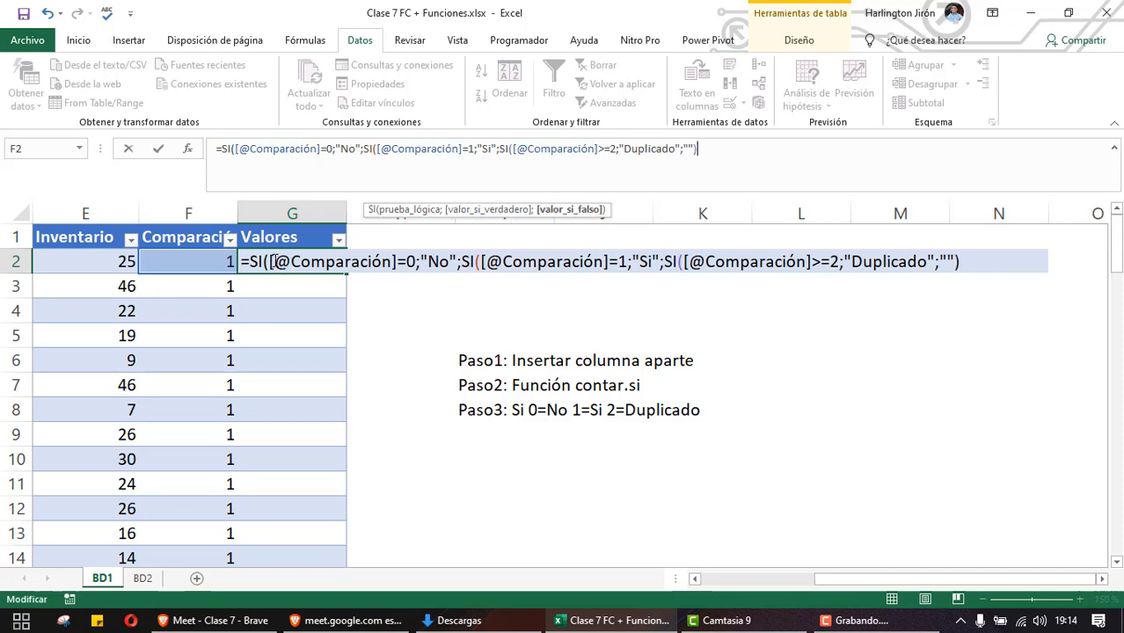
{"action": "type", "text": ")))"}
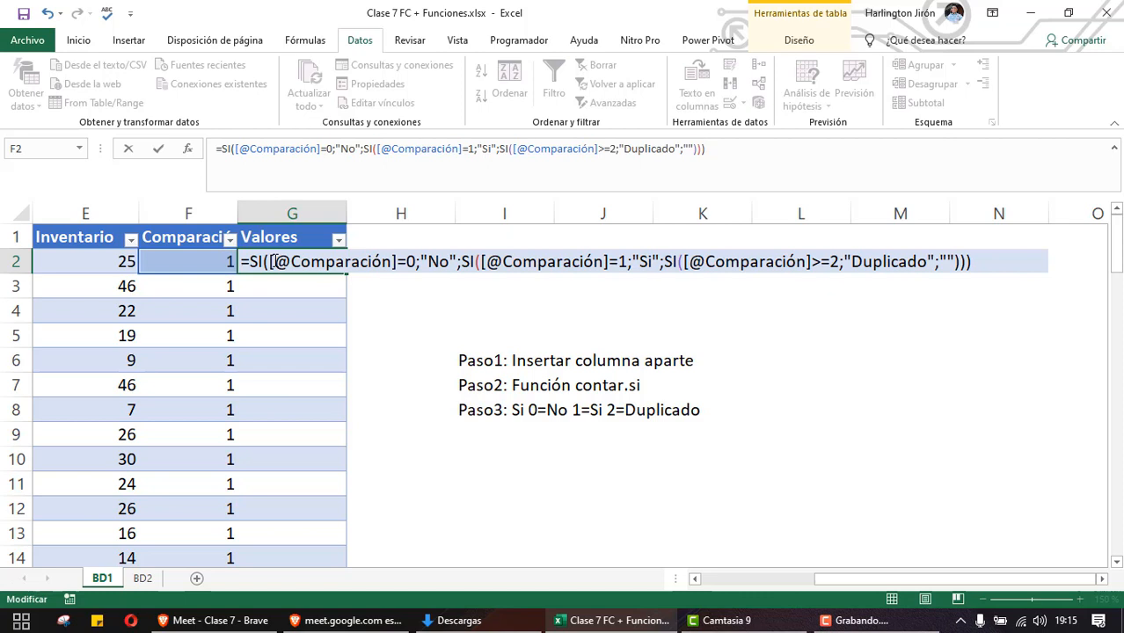
{"action": "key", "text": "Return"}
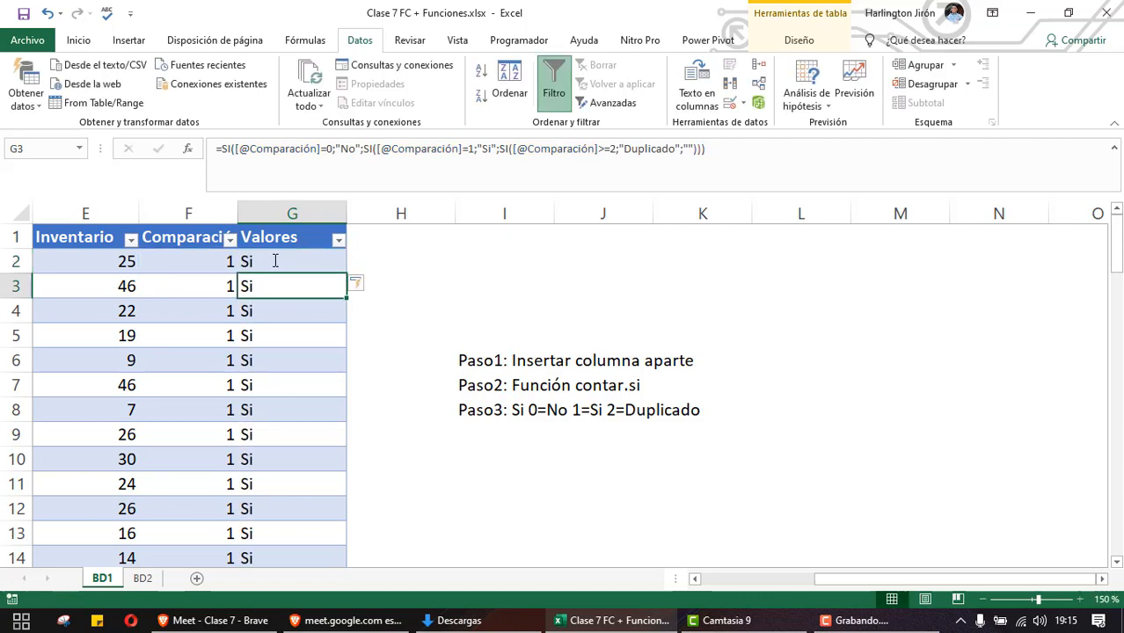
Center the contents of the whole Valores column
{"action": "left_click", "coordinate": [276, 211]}
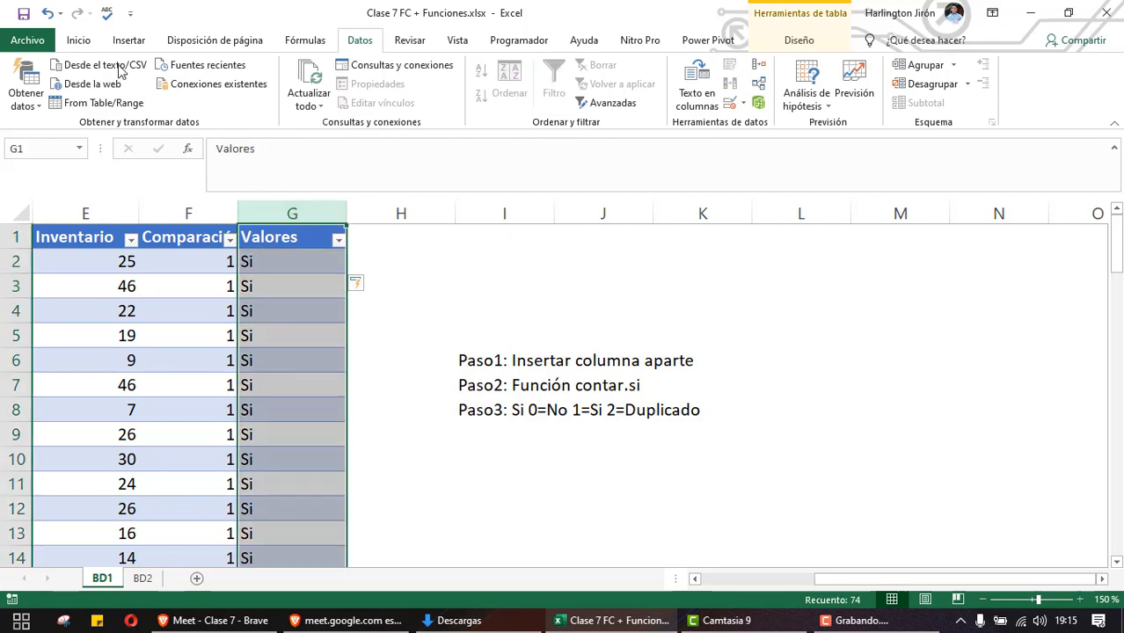
{"action": "left_click", "coordinate": [78, 39]}
{"action": "left_click", "coordinate": [286, 97]}
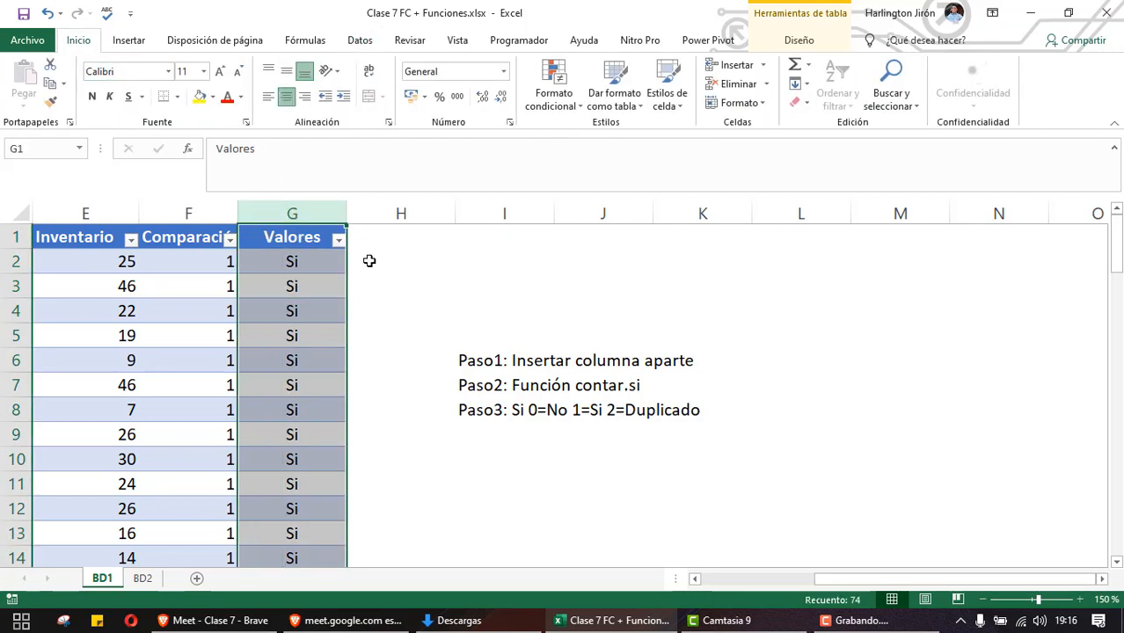
Add the object Arroz in B75, directly below the last row of the BD1 table
{"action": "left_click", "coordinate": [387, 294]}
{"action": "left_click_drag", "start_coordinate": [818, 583], "coordinate": [737, 590]}
{"action": "scroll", "coordinate": [774, 500], "scroll_direction": "down", "scroll_amount": 12}
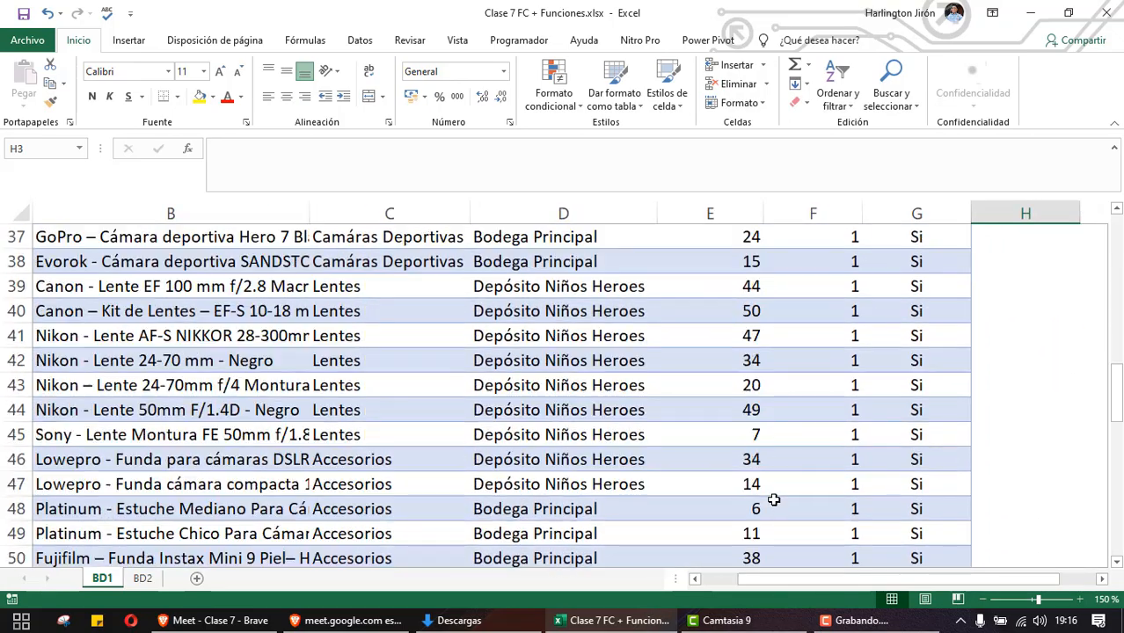
{"action": "scroll", "coordinate": [774, 500], "scroll_direction": "up", "scroll_amount": 3}
{"action": "scroll", "coordinate": [841, 450], "scroll_direction": "down", "scroll_amount": 15}
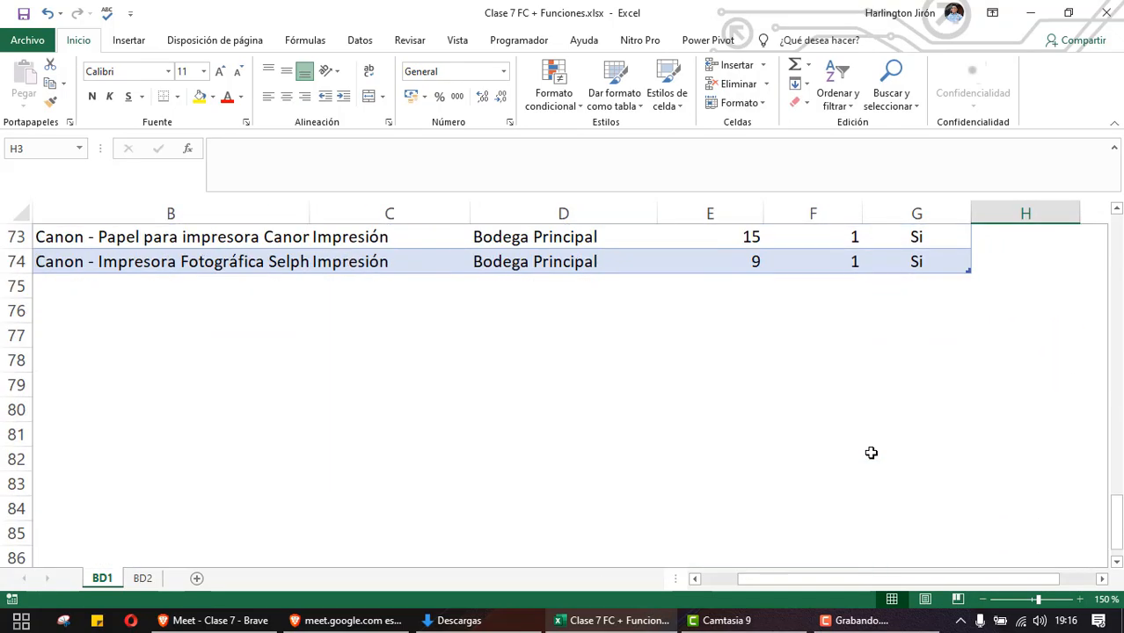
{"action": "scroll", "coordinate": [871, 453], "scroll_direction": "up", "scroll_amount": 2}
{"action": "left_click_drag", "start_coordinate": [958, 576], "coordinate": [594, 589]}
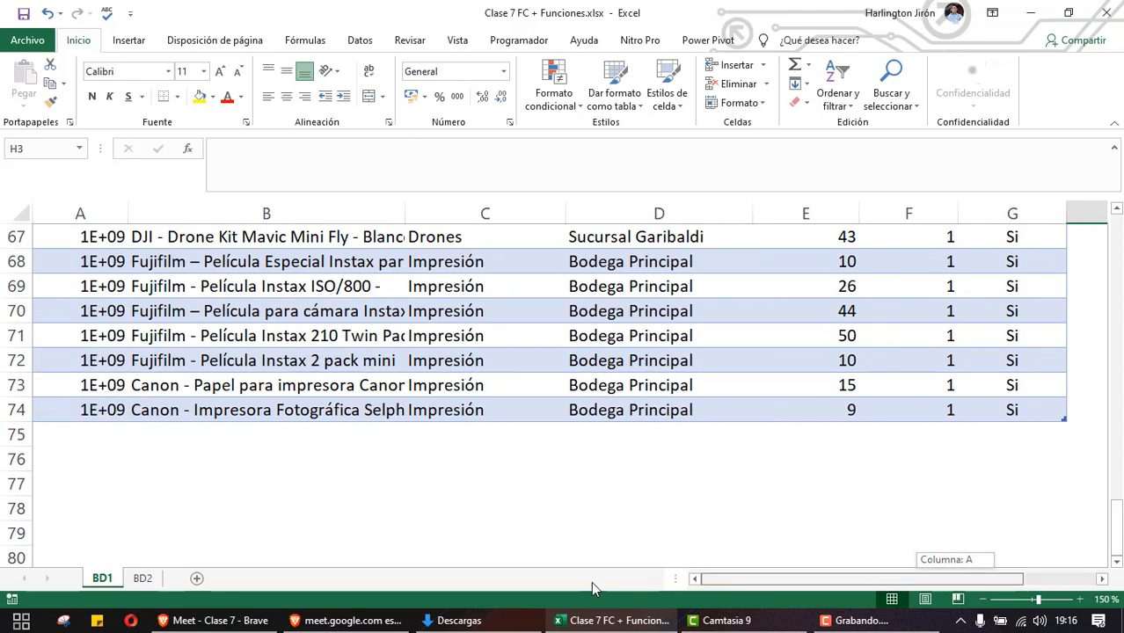
{"action": "left_click", "coordinate": [351, 432]}
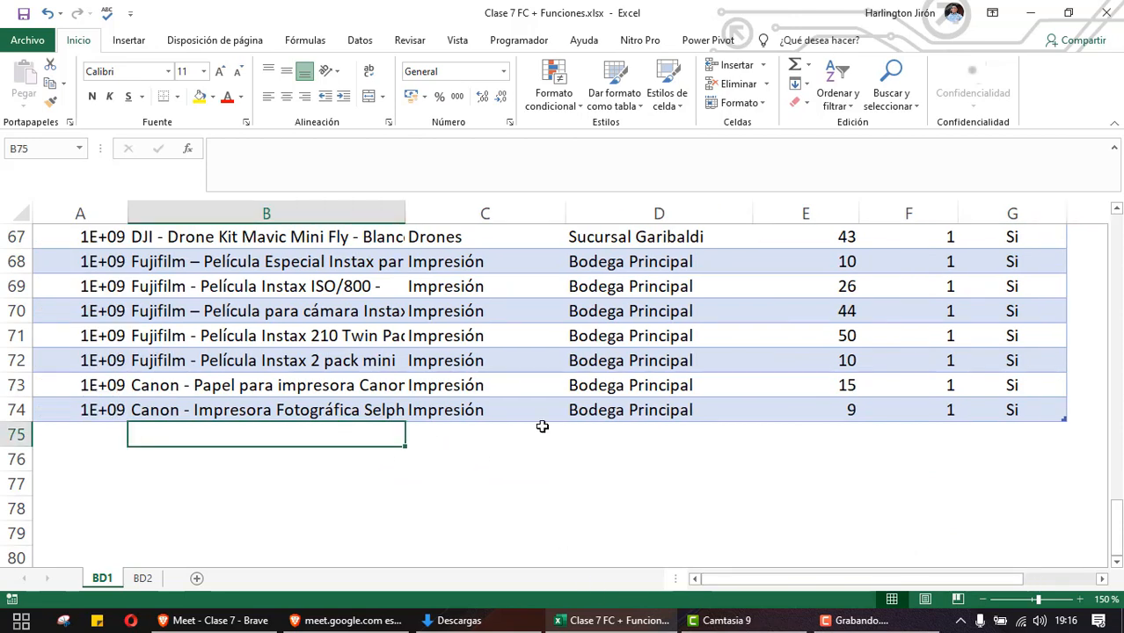
{"action": "type", "text": "Arroz"}
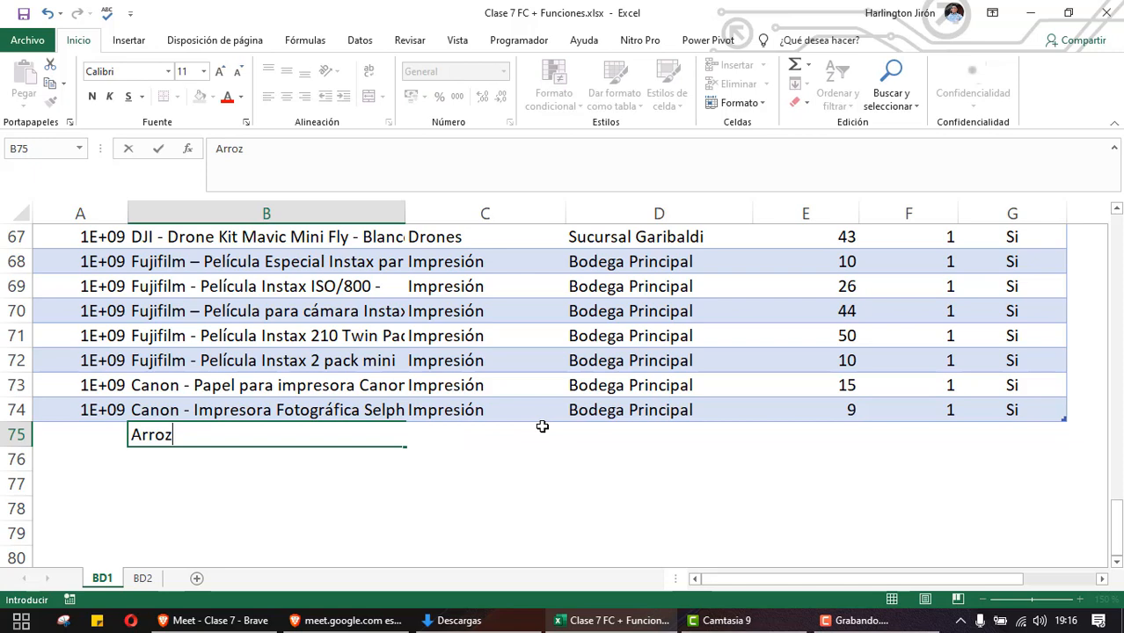
{"action": "key", "text": "Return"}
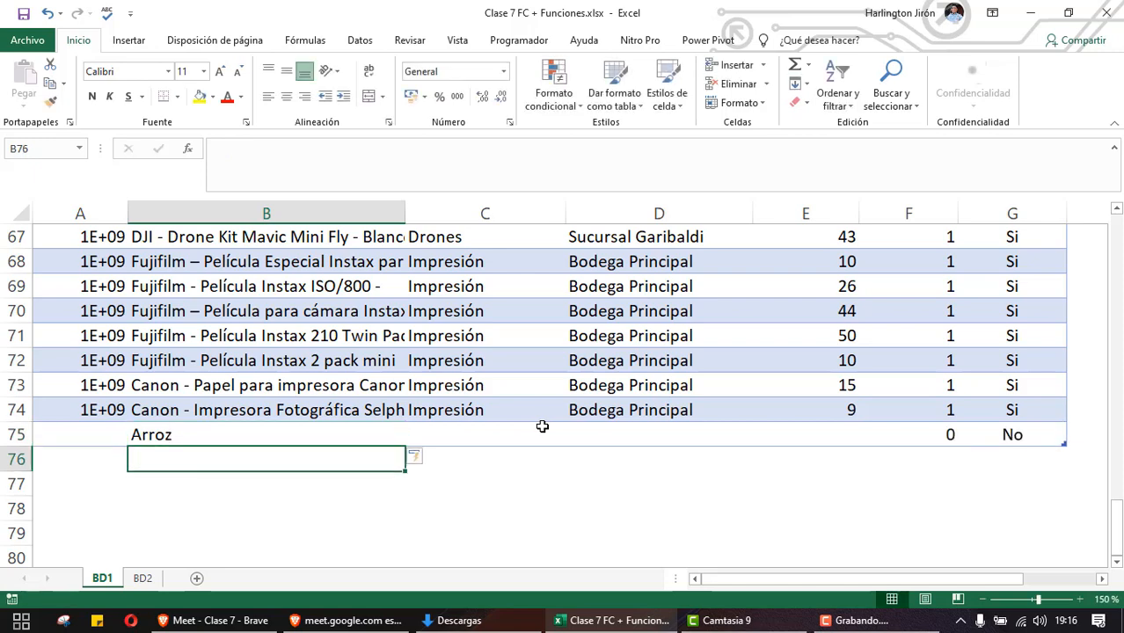
Check the Valores result of the Arroz row and review the nested SI formula in G2 without changing it
{"action": "left_click", "coordinate": [1021, 434]}
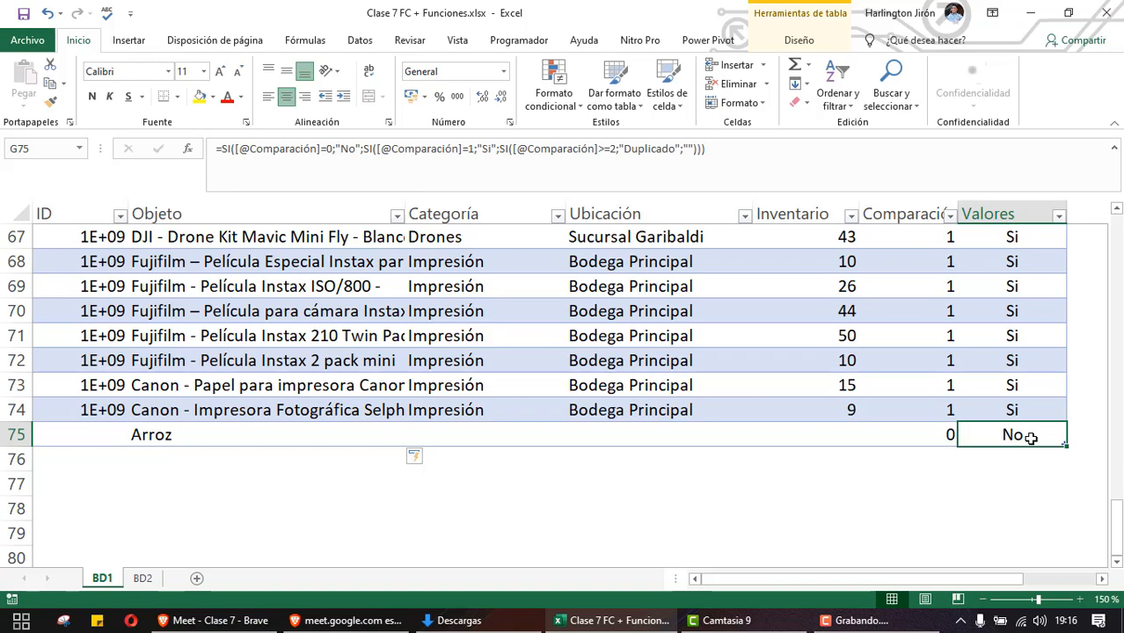
{"action": "scroll", "coordinate": [1031, 438], "scroll_direction": "up", "scroll_amount": 20}
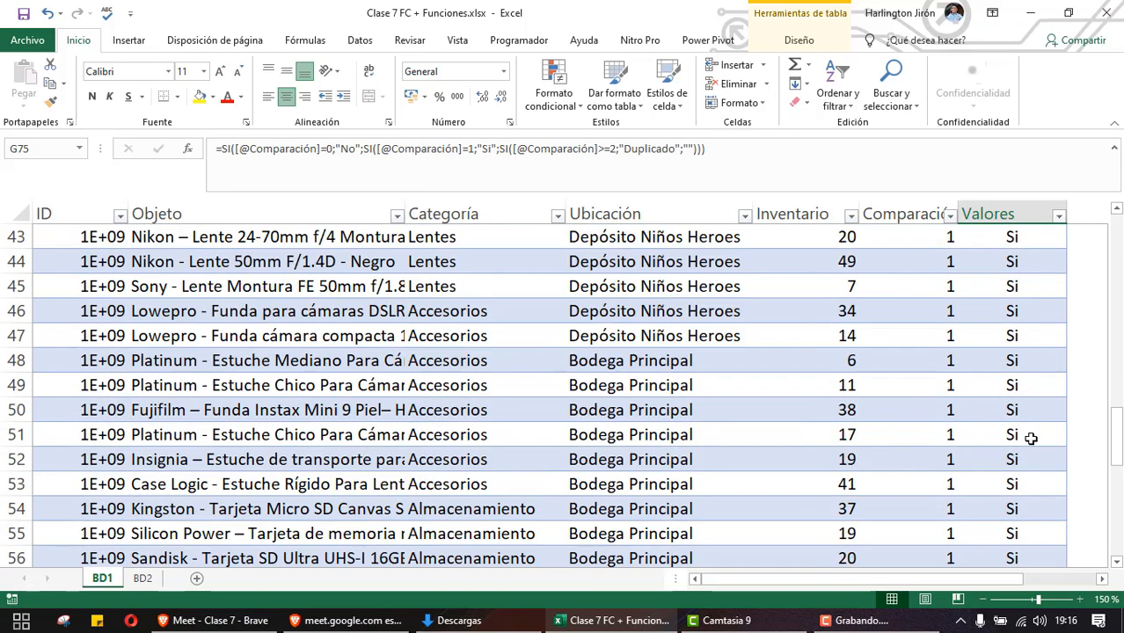
{"action": "scroll", "coordinate": [1031, 438], "scroll_direction": "up", "scroll_amount": 2}
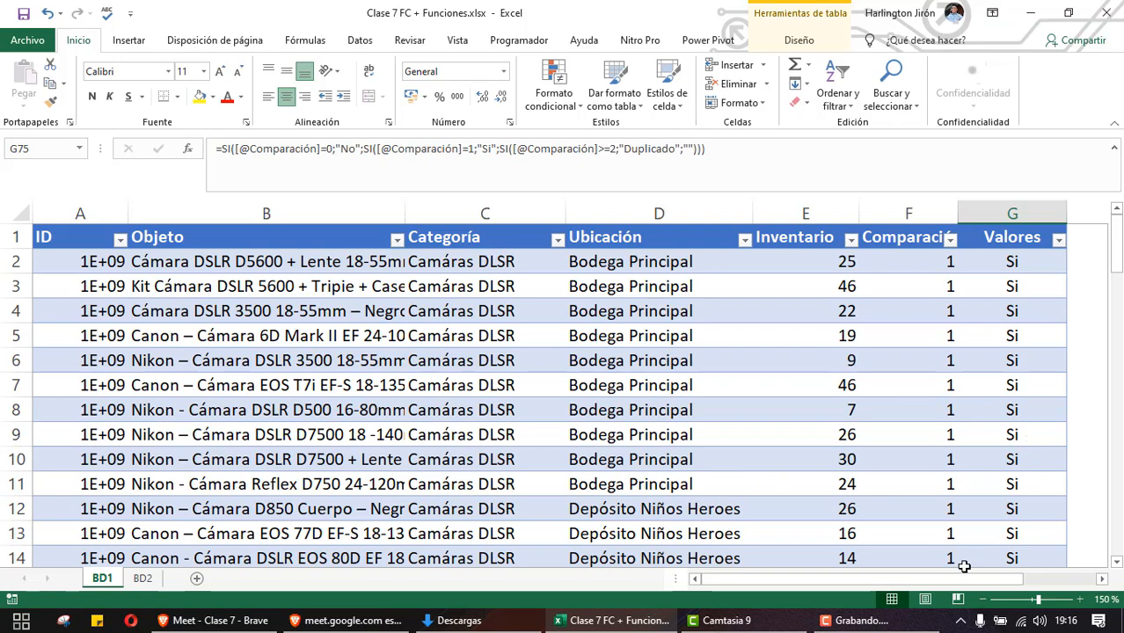
{"action": "left_click_drag", "start_coordinate": [957, 579], "coordinate": [1082, 581]}
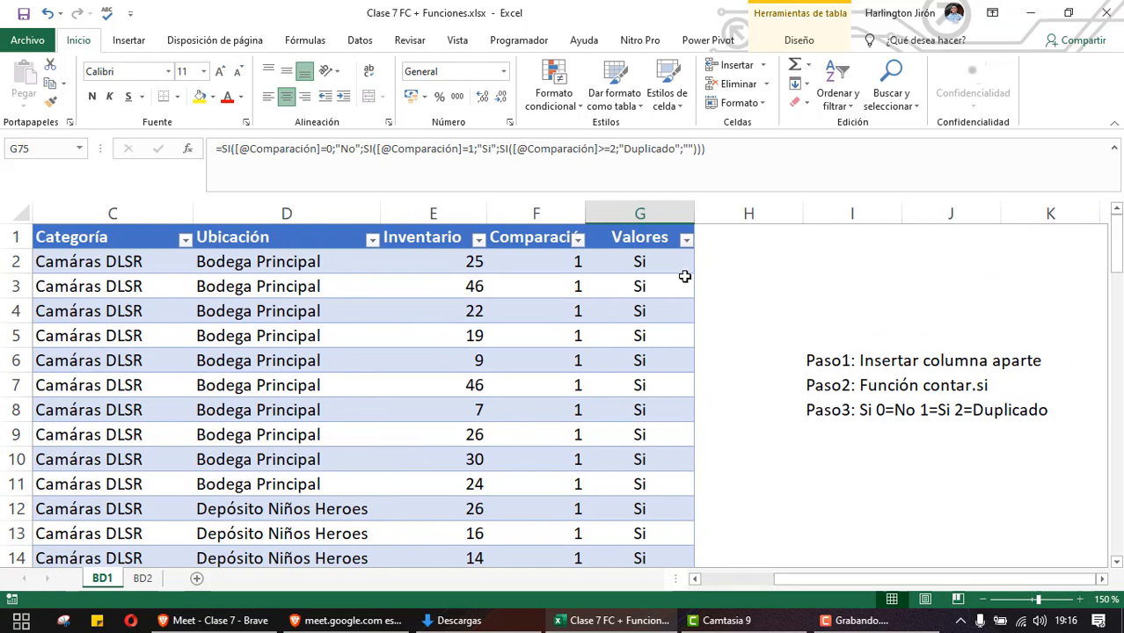
{"action": "double_click", "coordinate": [660, 264]}
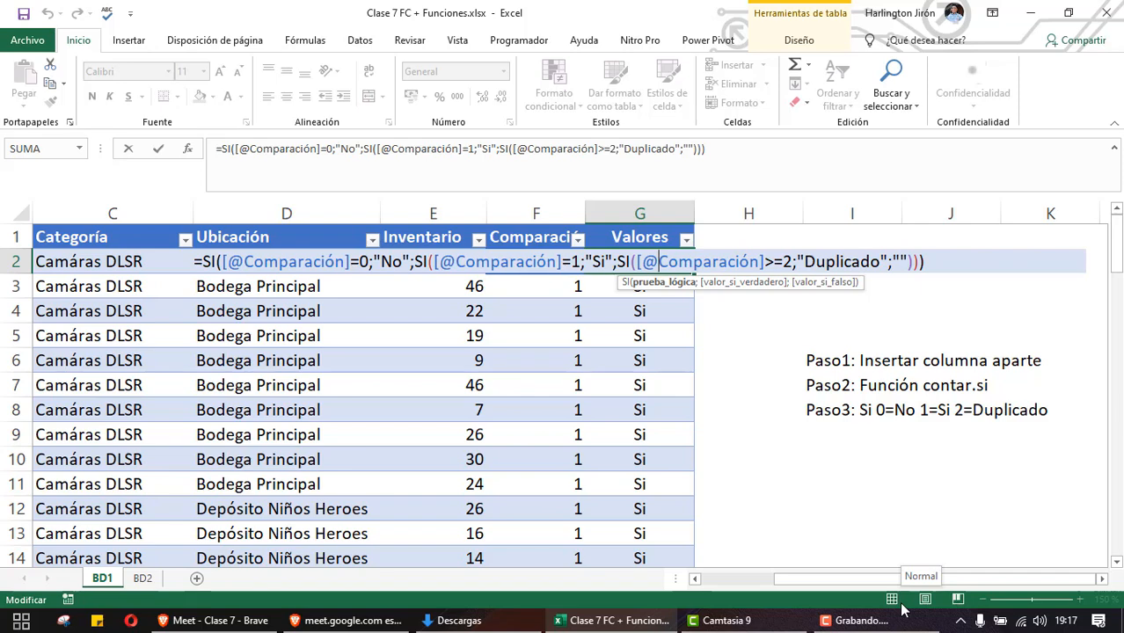
{"action": "key", "text": "Return"}
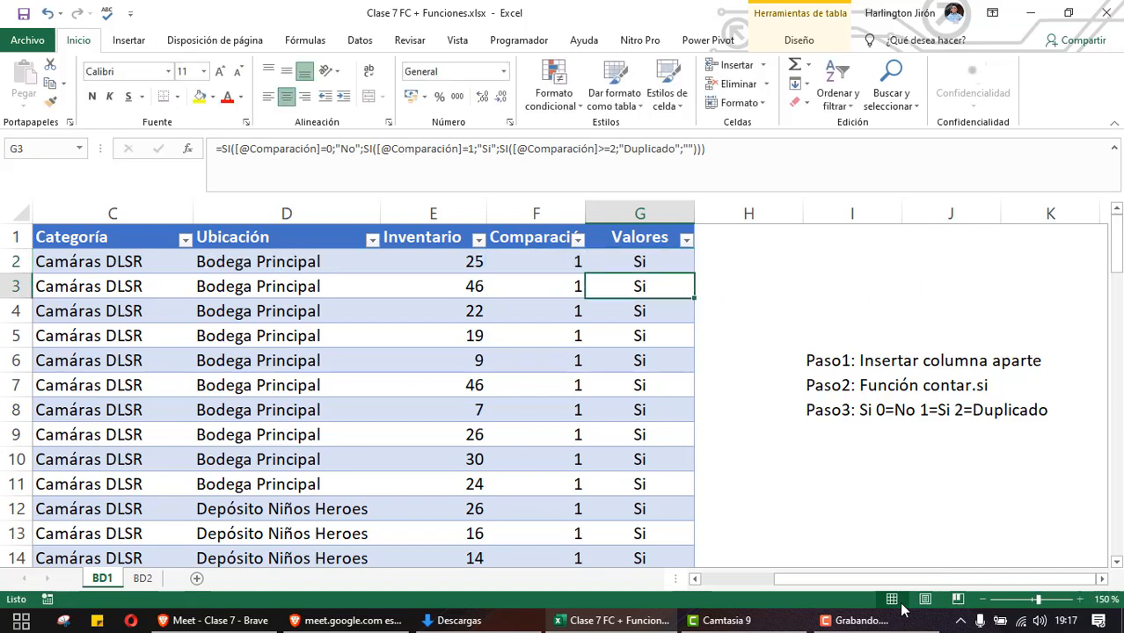
Extend the cell selection from G2 along row 2 to A2, over to N2 and back to F2
{"action": "left_click", "coordinate": [638, 258]}
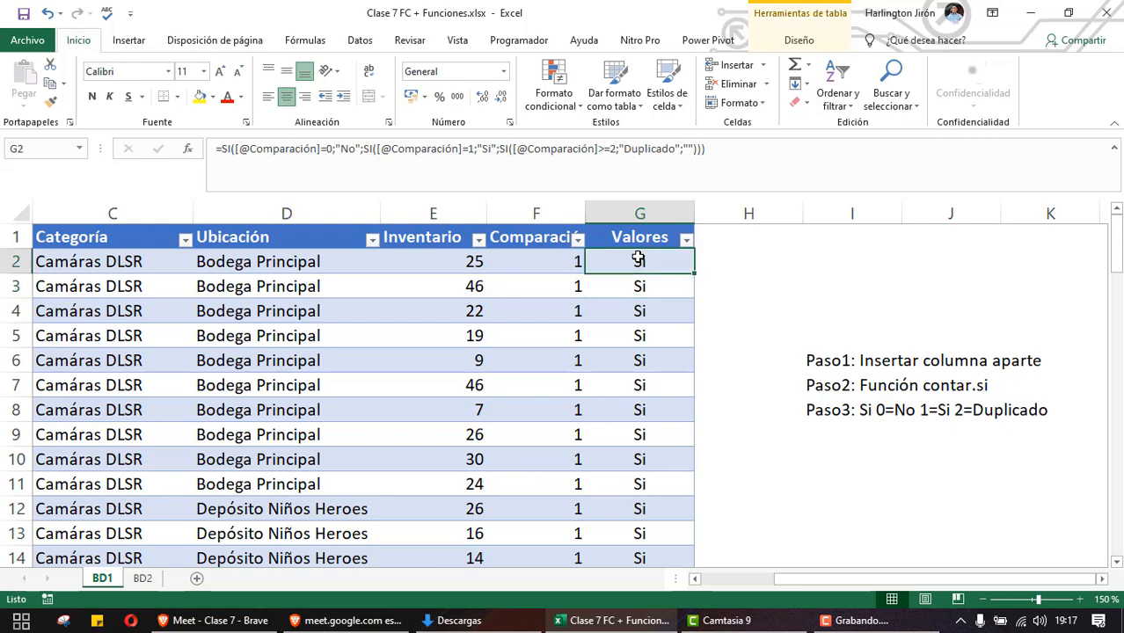
{"action": "key", "text": "shift+Left"}
{"action": "key", "text": "shift+Left"}
{"action": "key", "text": "shift+Left"}
{"action": "key", "text": "shift+Left"}
{"action": "key", "text": "shift+Left"}
{"action": "key", "text": "shift+Left"}
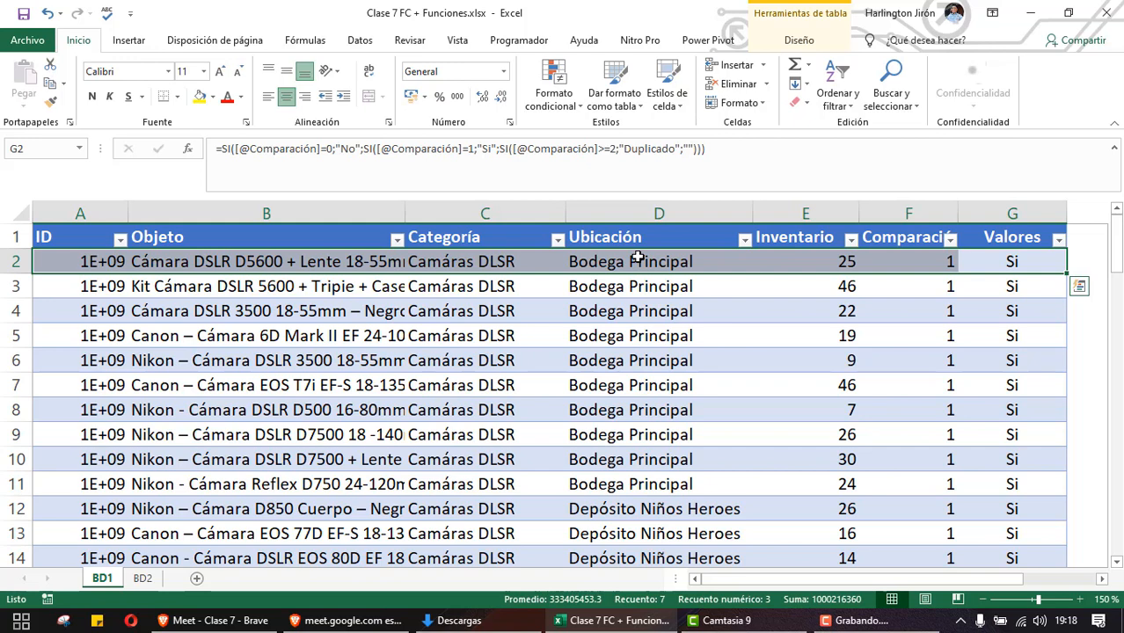
{"action": "key", "text": "shift+Right"}
{"action": "key", "text": "shift+Right"}
{"action": "key", "text": "shift+Right"}
{"action": "key", "text": "shift+Right"}
{"action": "key", "text": "shift+Right"}
{"action": "key", "text": "shift+Right"}
{"action": "key", "text": "shift+Right"}
{"action": "key", "text": "shift+Right"}
{"action": "key", "text": "shift+Right"}
{"action": "key", "text": "shift+Right"}
{"action": "key", "text": "shift+Right"}
{"action": "key", "text": "shift+Right"}
{"action": "key", "text": "shift+Right"}
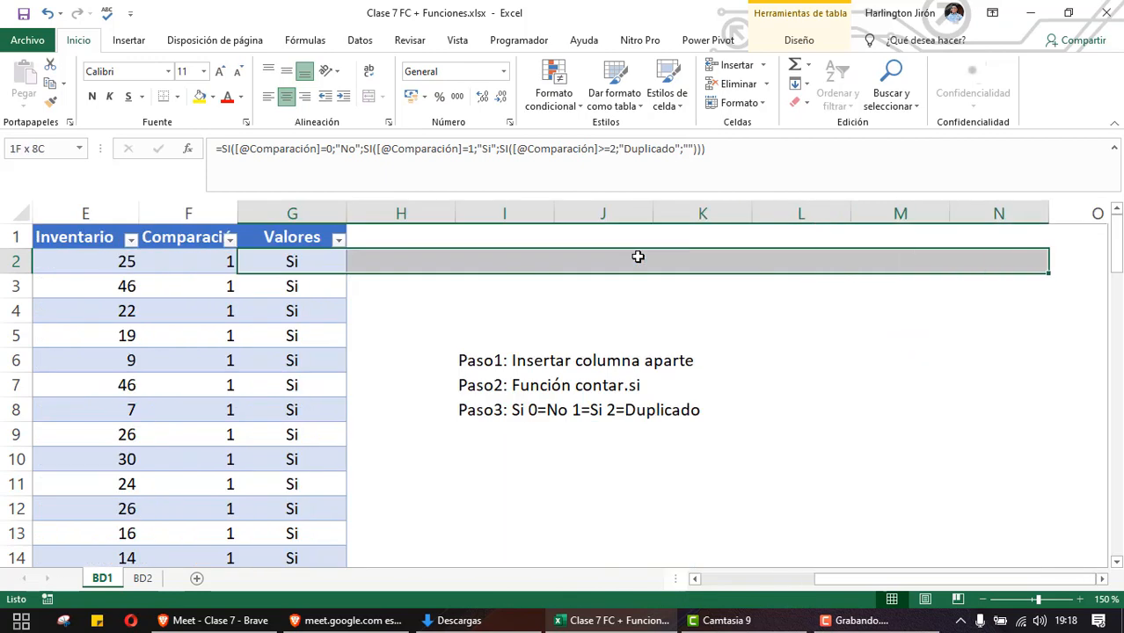
{"action": "key", "text": "shift+Left"}
{"action": "key", "text": "shift+Left"}
{"action": "key", "text": "shift+Left"}
{"action": "key", "text": "shift+Left"}
{"action": "key", "text": "shift+Left"}
{"action": "key", "text": "shift+Left"}
{"action": "key", "text": "shift+Left"}
{"action": "key", "text": "shift+Left"}
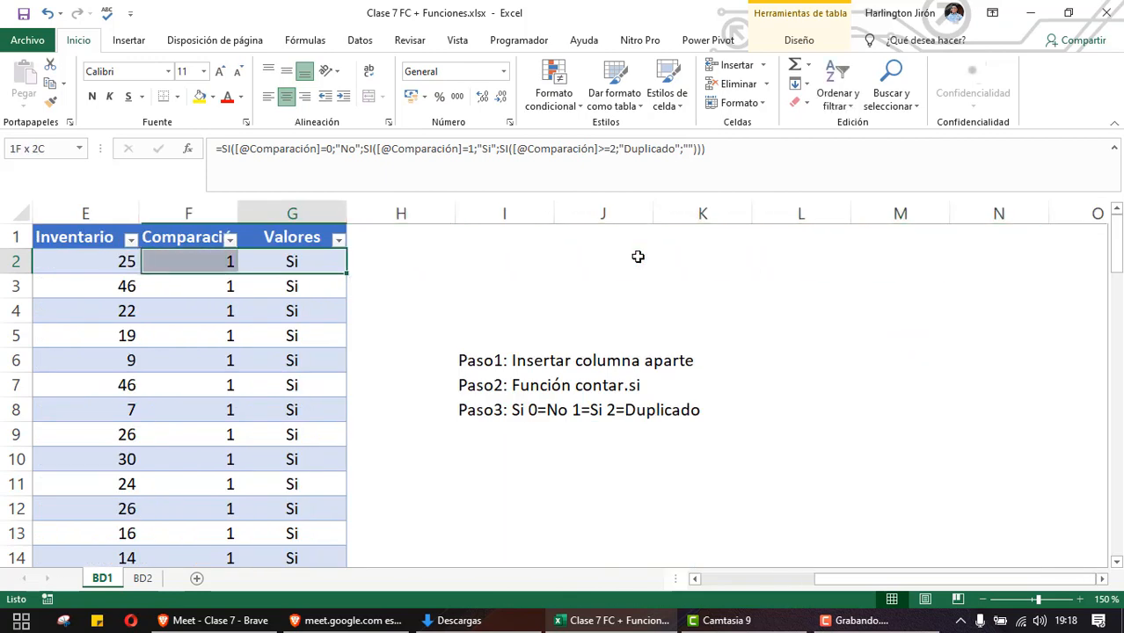
Extend the cell selection from G2 down the Valores column to G42
{"action": "key", "text": "shift+Right"}
{"action": "key", "text": "shift+Down"}
{"action": "key", "text": "shift+Down"}
{"action": "key", "text": "shift+Down"}
{"action": "key", "text": "shift+Down"}
{"action": "key", "text": "shift+Down"}
{"action": "key", "text": "shift+Down"}
{"action": "key", "text": "shift+Down"}
{"action": "key", "text": "shift+Down"}
{"action": "key", "text": "shift+Down"}
{"action": "key", "text": "shift+Down"}
{"action": "key", "text": "shift+Down"}
{"action": "key", "text": "shift+Down"}
{"action": "key", "text": "shift+Down"}
{"action": "key", "text": "shift+Down"}
{"action": "key", "text": "shift+Down"}
{"action": "key", "text": "shift+Down"}
{"action": "key", "text": "shift+Down"}
{"action": "key", "text": "shift+Down"}
{"action": "key", "text": "shift+Down"}
{"action": "key", "text": "shift+Down"}
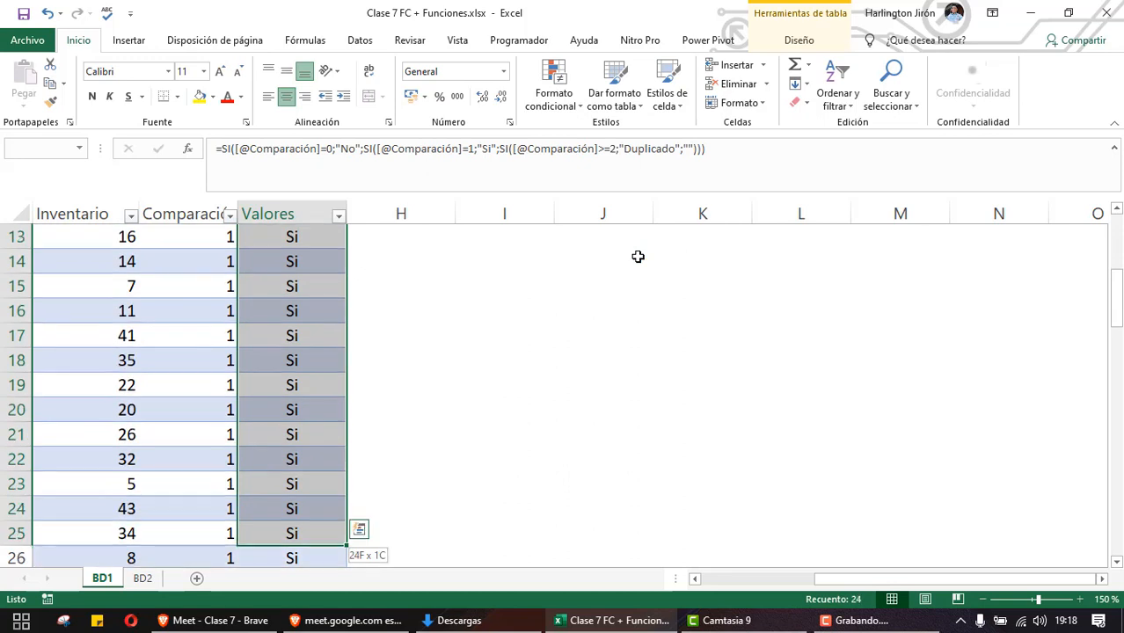
{"action": "key", "text": "shift+Down"}
{"action": "key", "text": "shift+Down"}
{"action": "key", "text": "shift+Down"}
{"action": "key", "text": "shift+Down"}
{"action": "key", "text": "shift+Down"}
{"action": "key", "text": "shift+Down"}
{"action": "key", "text": "shift+Down"}
{"action": "key", "text": "shift+Down"}
{"action": "key", "text": "shift+Down"}
{"action": "key", "text": "shift+Down"}
{"action": "key", "text": "shift+Down"}
{"action": "key", "text": "shift+Down"}
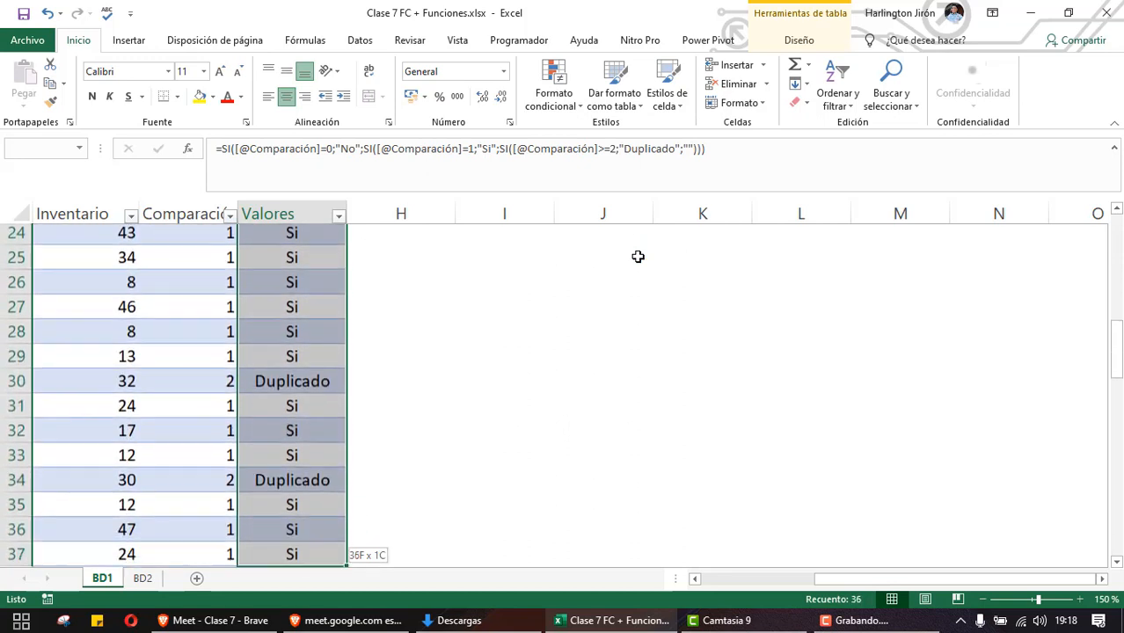
{"action": "key", "text": "shift+Down"}
{"action": "key", "text": "shift+Down"}
{"action": "key", "text": "shift+Down"}
{"action": "key", "text": "shift+Down"}
{"action": "key", "text": "shift+Down"}
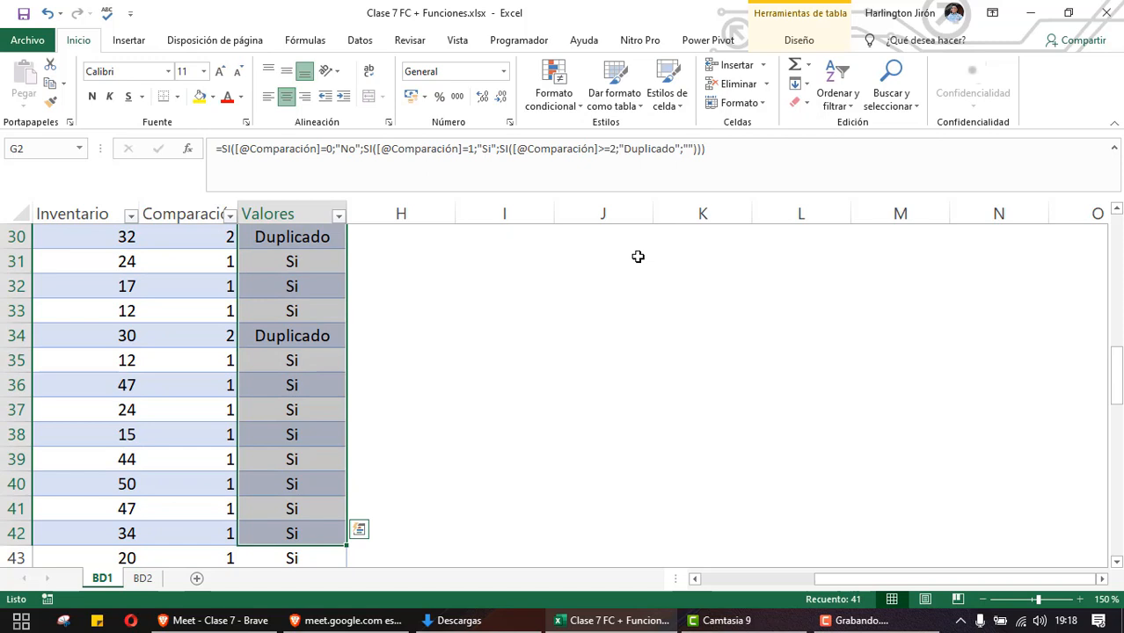
{"action": "scroll", "coordinate": [638, 256], "scroll_direction": "up", "scroll_amount": 13}
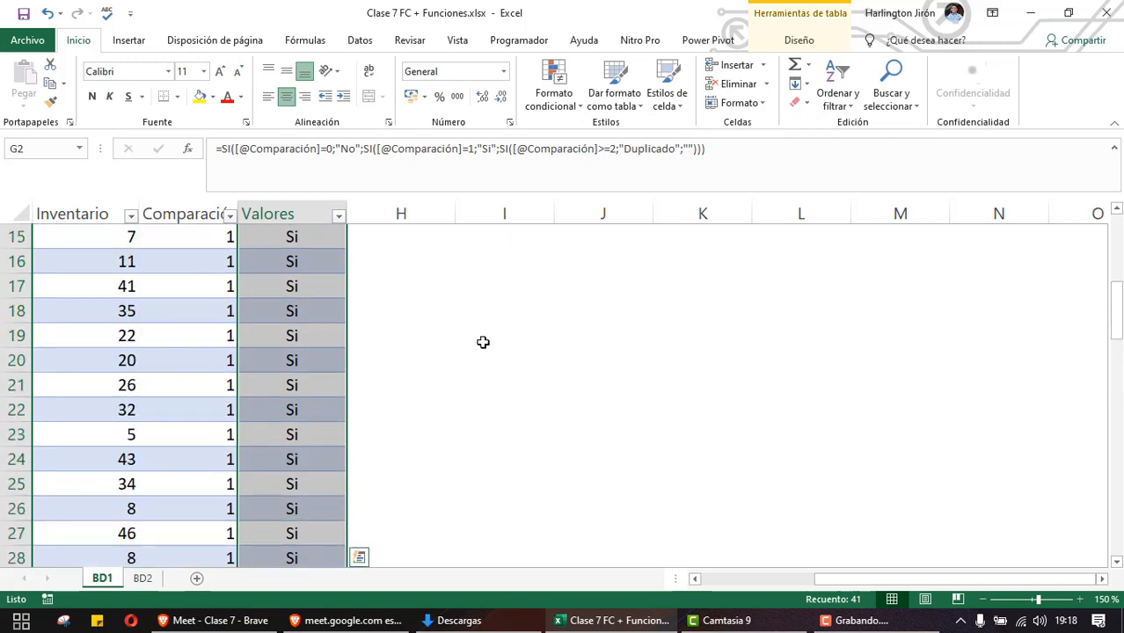
Extend the cell selection from G2 along row 2 to A2, out past the Valores column and back, ending on H2
{"action": "left_click", "coordinate": [314, 263]}
{"action": "key", "text": "shift+Left"}
{"action": "key", "text": "shift+Left"}
{"action": "key", "text": "shift+Left"}
{"action": "key", "text": "shift+Left"}
{"action": "key", "text": "shift+Left"}
{"action": "key", "text": "shift+Left"}
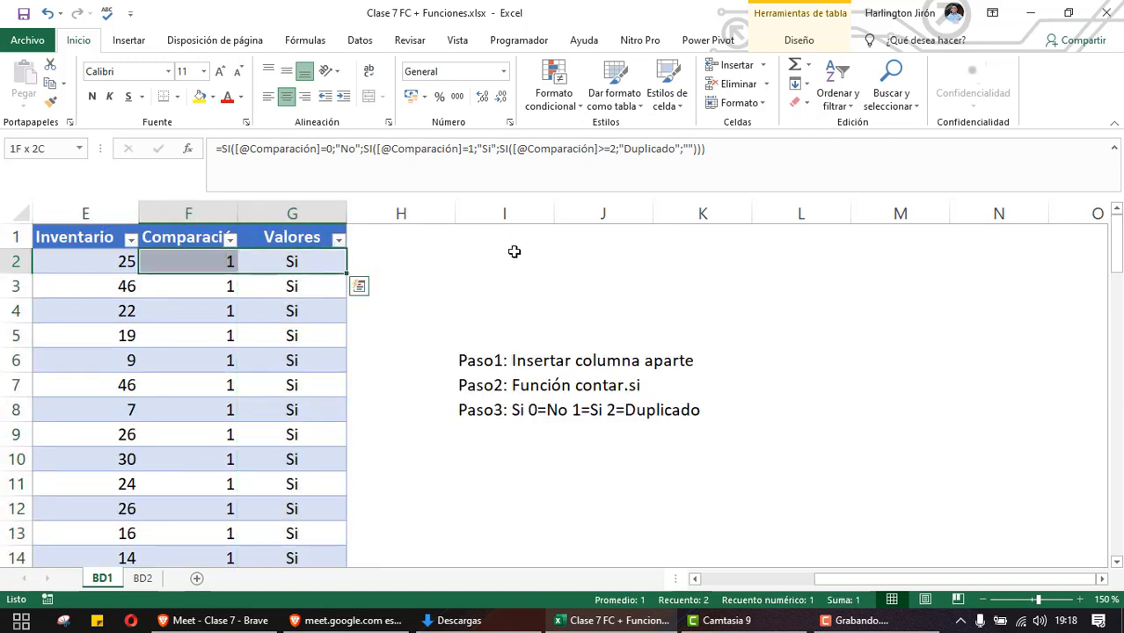
{"action": "key", "text": "shift+Right"}
{"action": "key", "text": "shift+Right"}
{"action": "key", "text": "shift+Right"}
{"action": "key", "text": "shift+Right"}
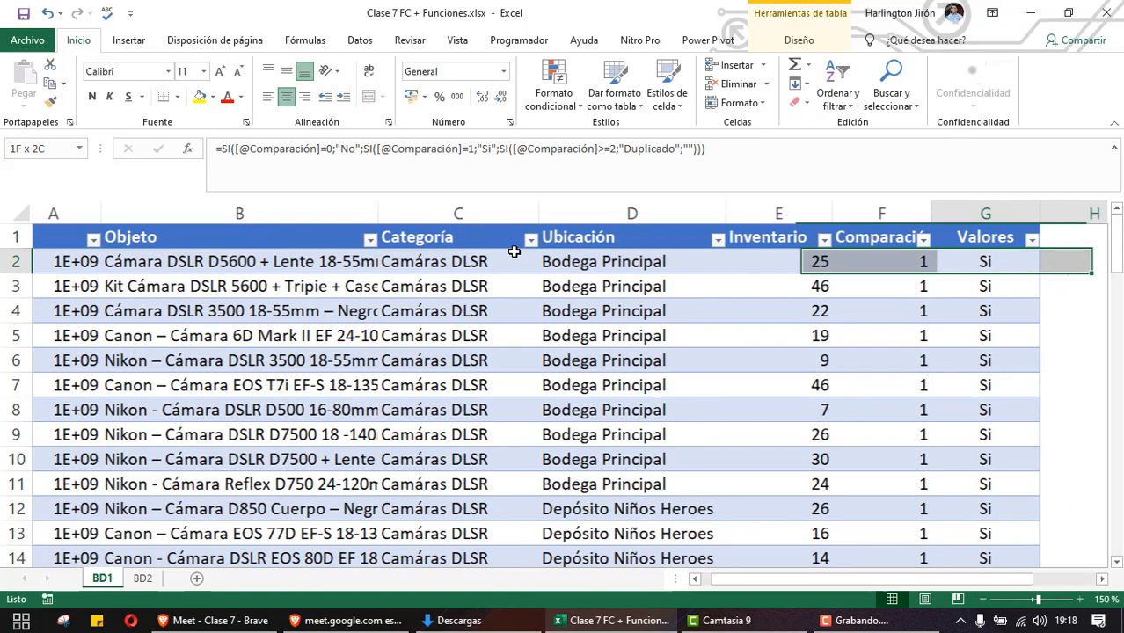
{"action": "key", "text": "shift+Left"}
{"action": "key", "text": "shift+Left"}
{"action": "key", "text": "shift+Left"}
{"action": "key", "text": "shift+Left"}
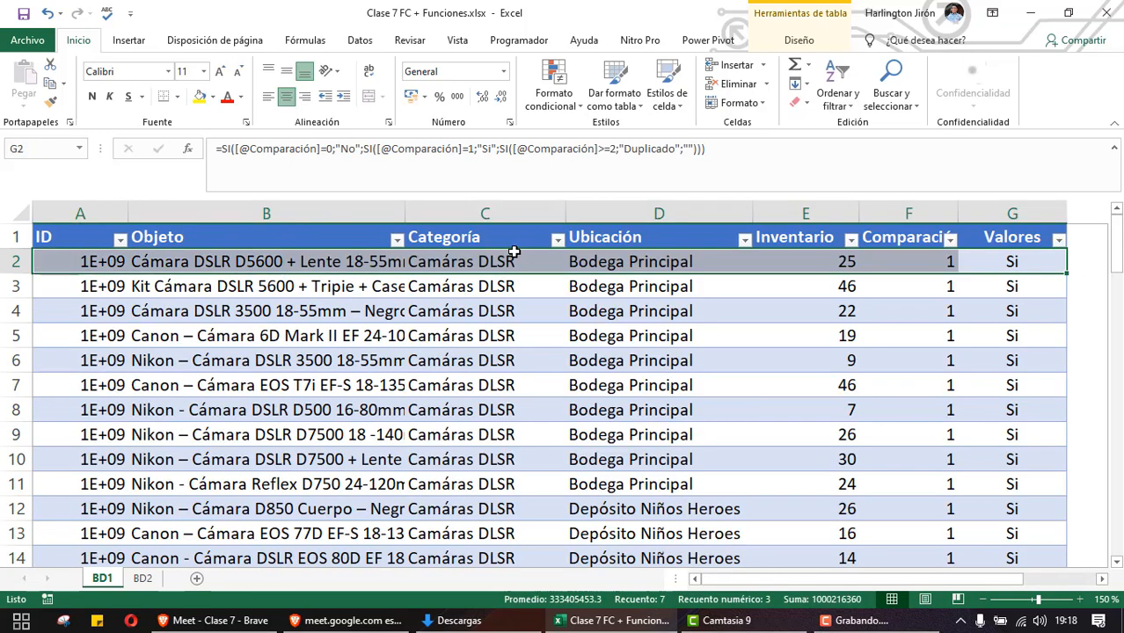
{"action": "key", "text": "Right"}
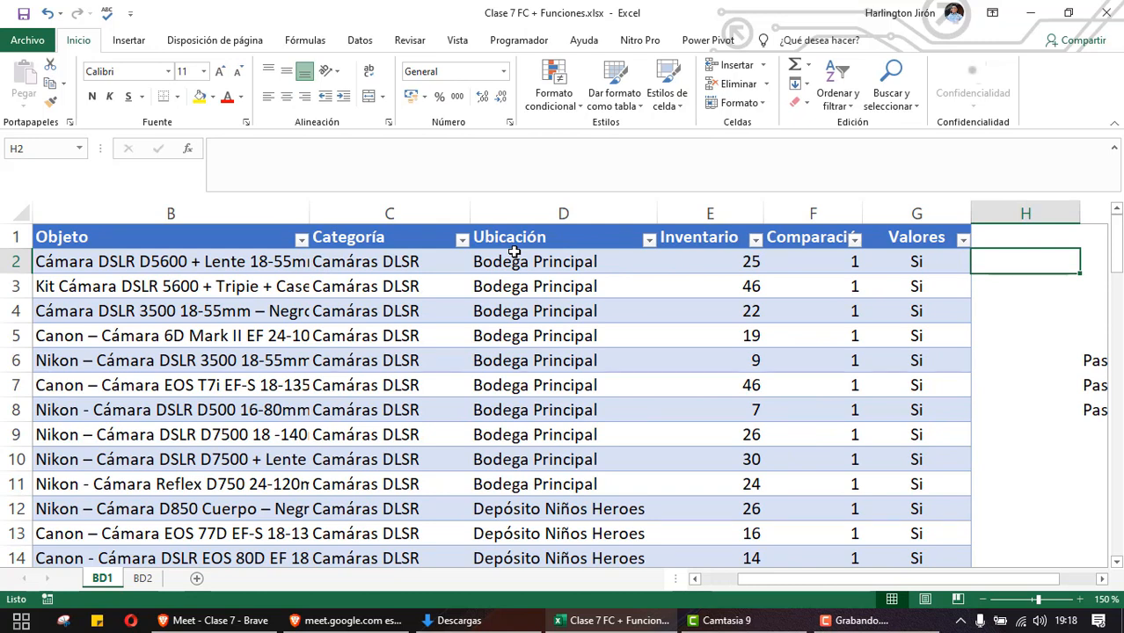
Extend the cell selection from G2 across to A2 and row by row down to row 63, and return to G2
{"action": "left_click", "coordinate": [838, 267]}
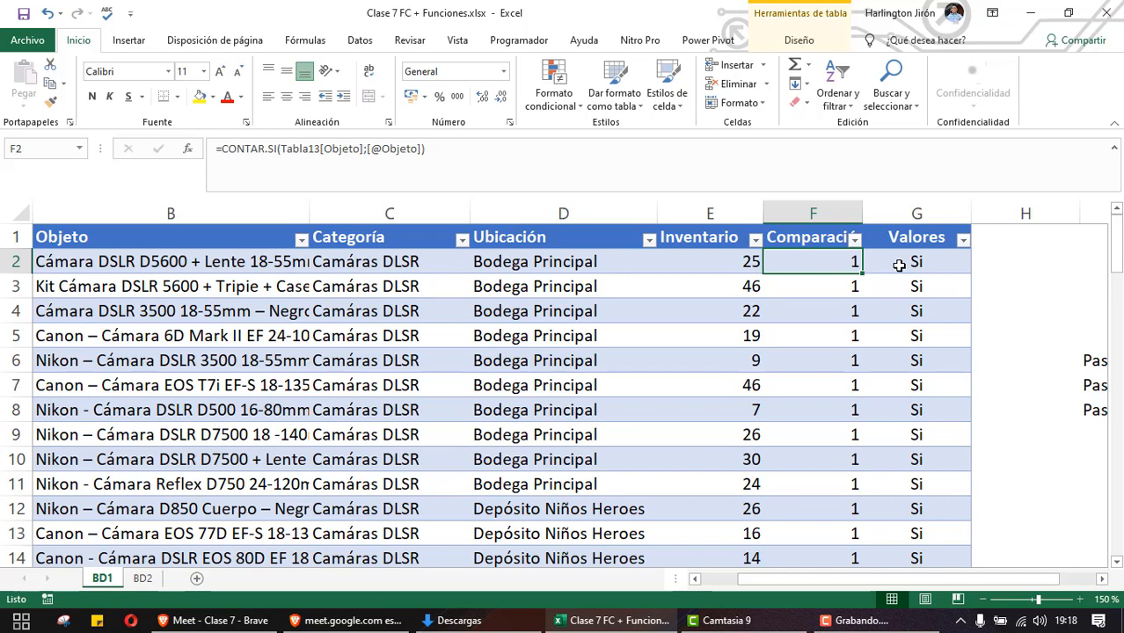
{"action": "left_click", "coordinate": [899, 264]}
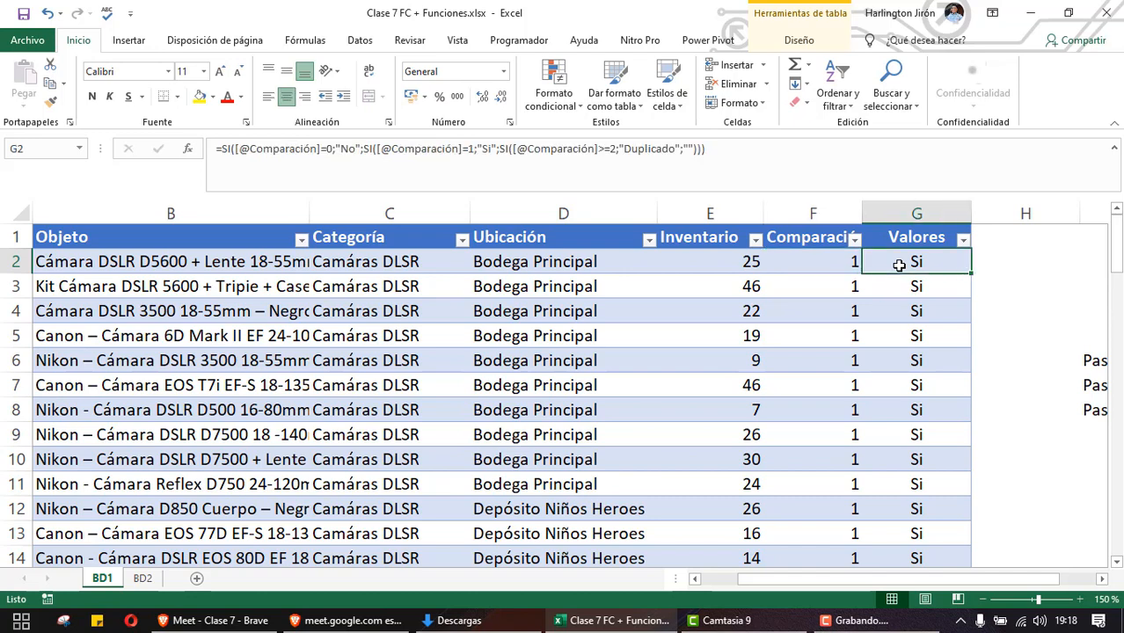
{"action": "key", "text": "shift+Left"}
{"action": "key", "text": "shift+Left"}
{"action": "key", "text": "shift+Left"}
{"action": "key", "text": "shift+Left"}
{"action": "key", "text": "shift+Left"}
{"action": "key", "text": "shift+Left"}
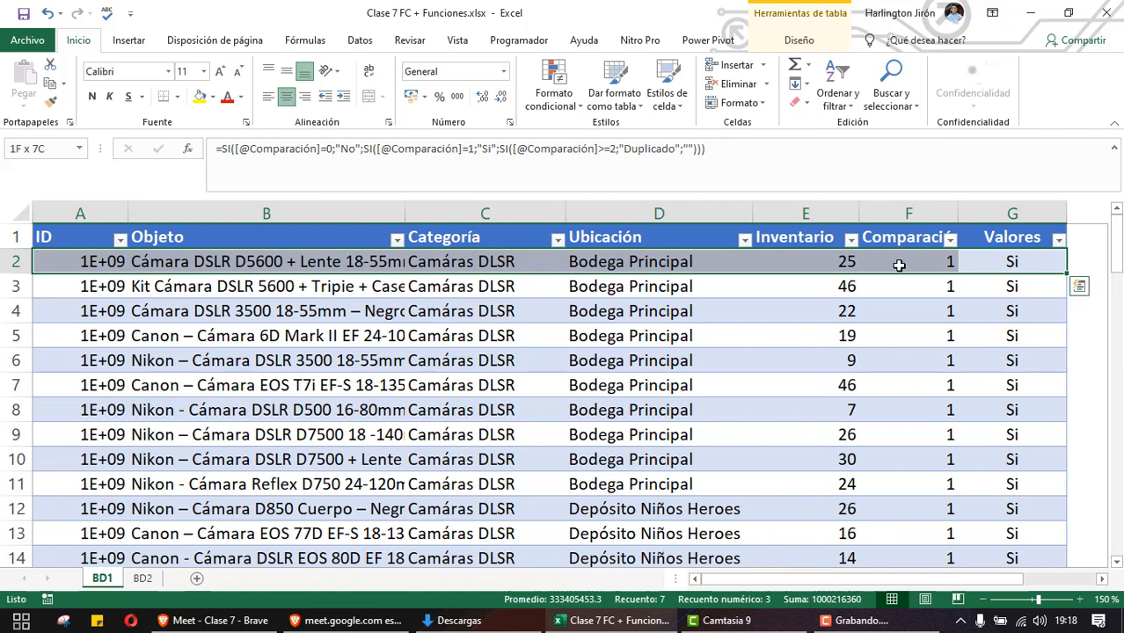
{"action": "key", "text": "shift+Down"}
{"action": "key", "text": "shift+Down"}
{"action": "key", "text": "shift+Down"}
{"action": "key", "text": "shift+Down"}
{"action": "key", "text": "shift+Down"}
{"action": "key", "text": "shift+Down"}
{"action": "key", "text": "shift+Down"}
{"action": "key", "text": "shift+Down"}
{"action": "key", "text": "shift+Down"}
{"action": "key", "text": "shift+Down"}
{"action": "key", "text": "shift+Down"}
{"action": "key", "text": "shift+Down"}
{"action": "key", "text": "shift+Down"}
{"action": "key", "text": "shift+Down"}
{"action": "key", "text": "shift+Down"}
{"action": "key", "text": "shift+Down"}
{"action": "key", "text": "shift+Down"}
{"action": "key", "text": "shift+Down"}
{"action": "key", "text": "shift+Down"}
{"action": "key", "text": "shift+Down"}
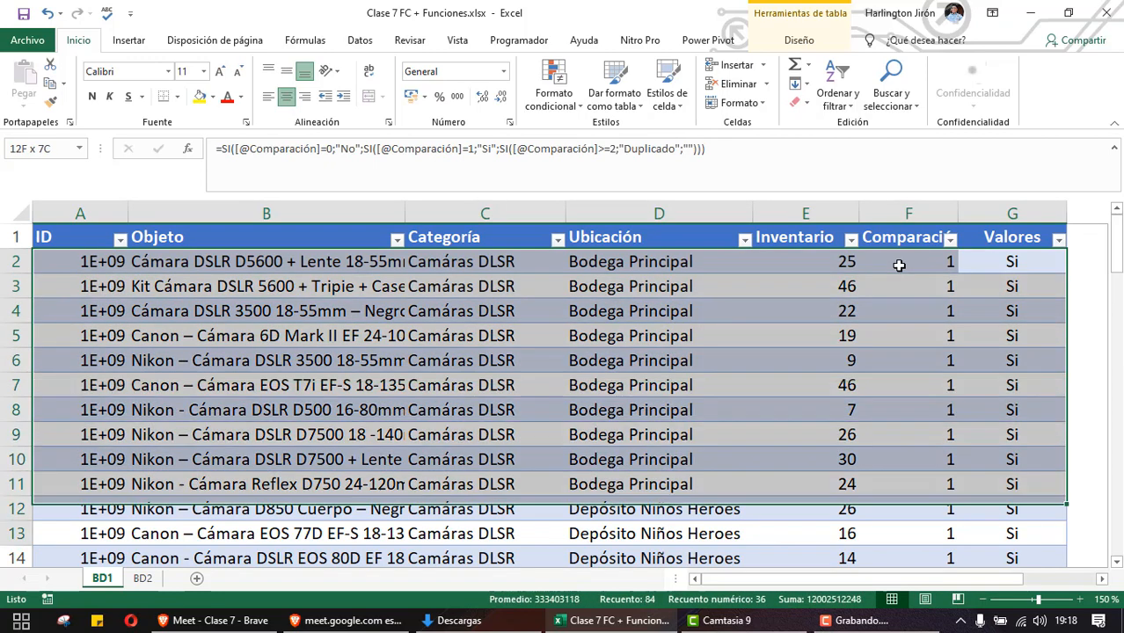
{"action": "key", "text": "shift+Down"}
{"action": "key", "text": "shift+Down"}
{"action": "key", "text": "shift+Down"}
{"action": "key", "text": "shift+Down"}
{"action": "key", "text": "shift+Down"}
{"action": "key", "text": "shift+Down"}
{"action": "key", "text": "shift+Down"}
{"action": "key", "text": "shift+Down"}
{"action": "key", "text": "shift+Down"}
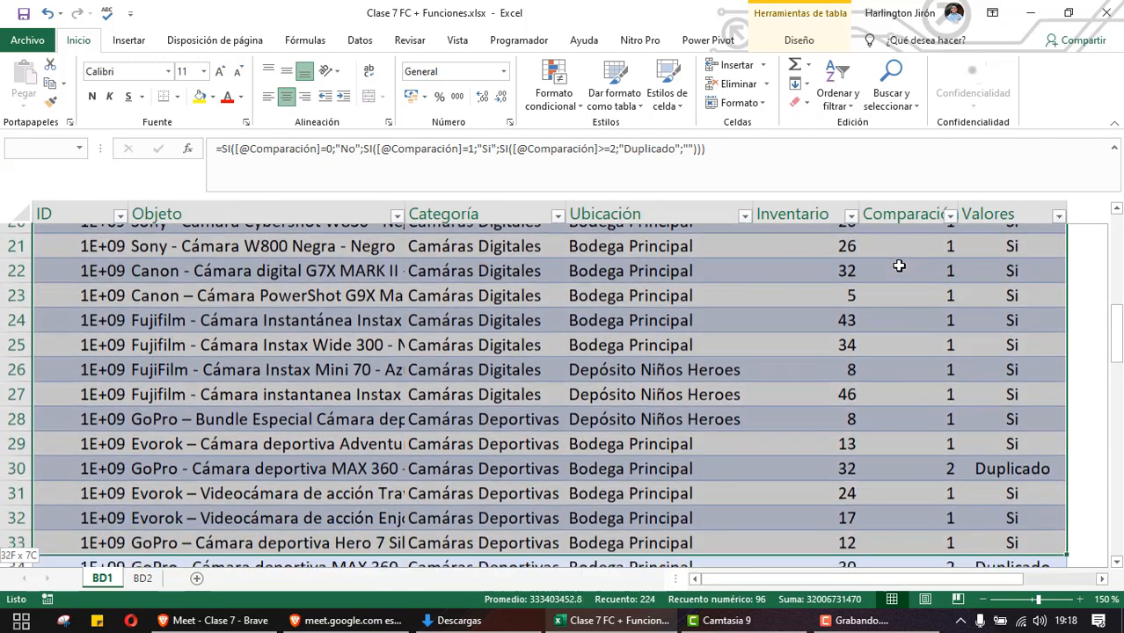
{"action": "key", "text": "shift+Down"}
{"action": "key", "text": "shift+Down"}
{"action": "key", "text": "shift+Down"}
{"action": "key", "text": "shift+Down"}
{"action": "key", "text": "shift+Down"}
{"action": "key", "text": "shift+Down"}
{"action": "key", "text": "shift+Down"}
{"action": "key", "text": "shift+Down"}
{"action": "key", "text": "shift+Down"}
{"action": "key", "text": "shift+Down"}
{"action": "key", "text": "shift+Down"}
{"action": "key", "text": "shift+Down"}
{"action": "key", "text": "shift+Down"}
{"action": "key", "text": "shift+Down"}
{"action": "key", "text": "shift+Down"}
{"action": "key", "text": "shift+Down"}
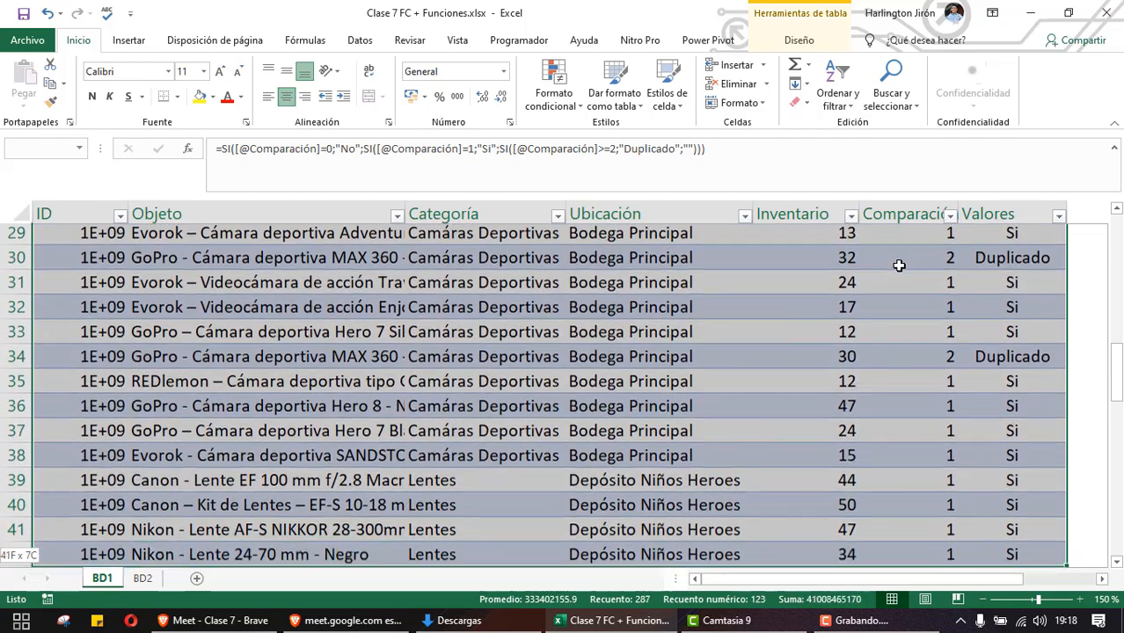
{"action": "key", "text": "shift+Down"}
{"action": "key", "text": "shift+Down"}
{"action": "key", "text": "shift+Down"}
{"action": "key", "text": "shift+Down"}
{"action": "key", "text": "shift+Down"}
{"action": "key", "text": "shift+Down"}
{"action": "key", "text": "shift+Down"}
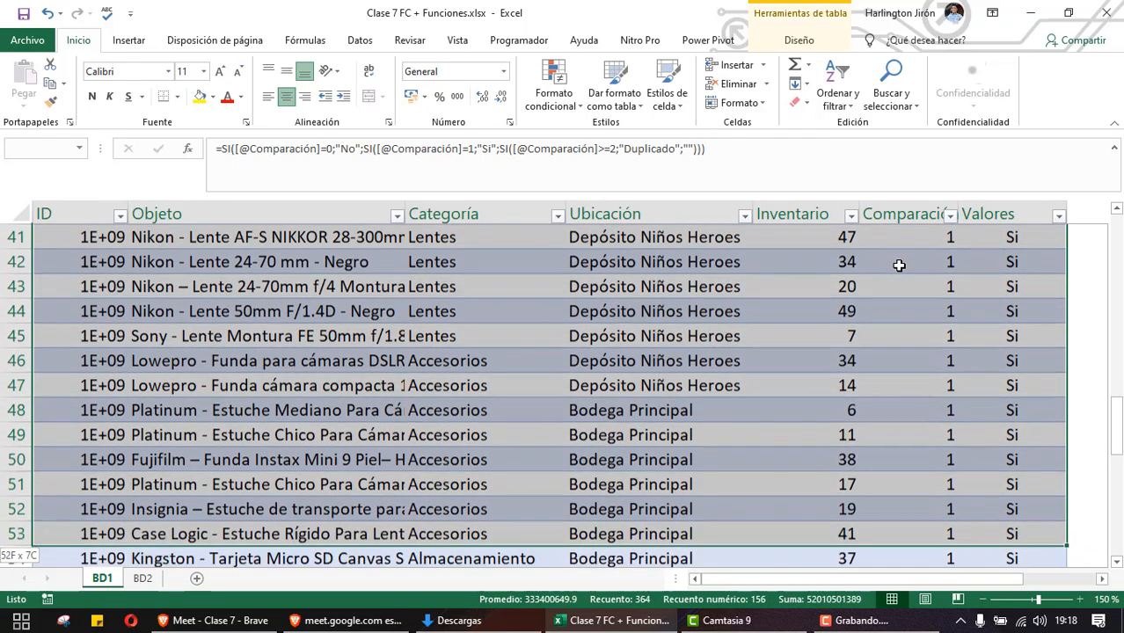
{"action": "key", "text": "shift+Down"}
{"action": "key", "text": "shift+Down"}
{"action": "key", "text": "shift+Down"}
{"action": "key", "text": "shift+Down"}
{"action": "key", "text": "shift+Down"}
{"action": "key", "text": "ctrl+Up"}
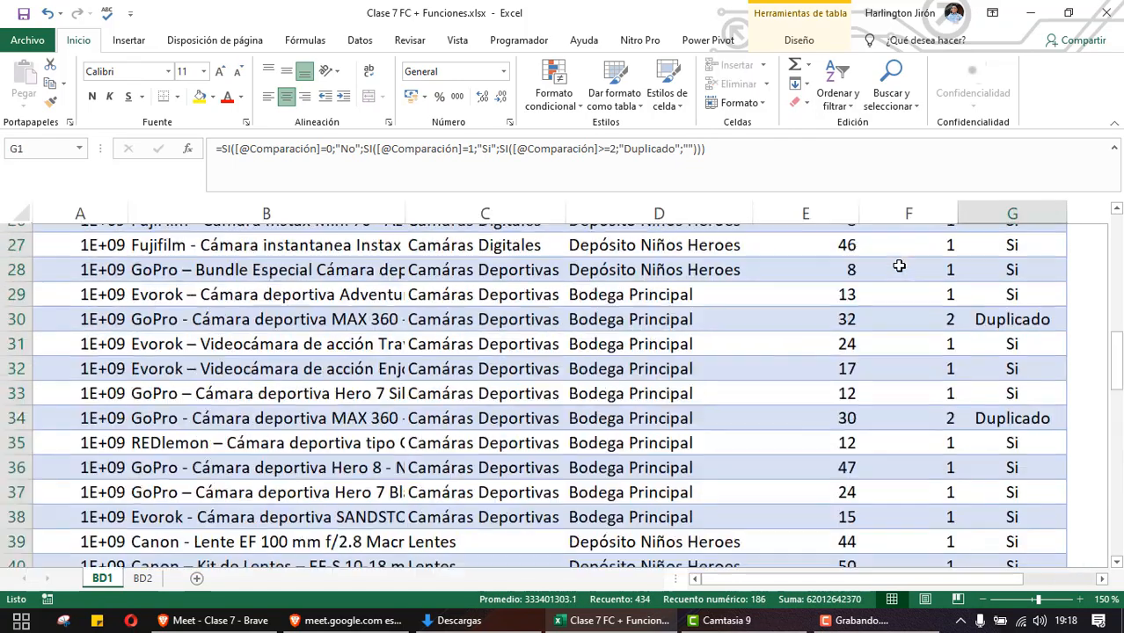
{"action": "key", "text": "Down"}
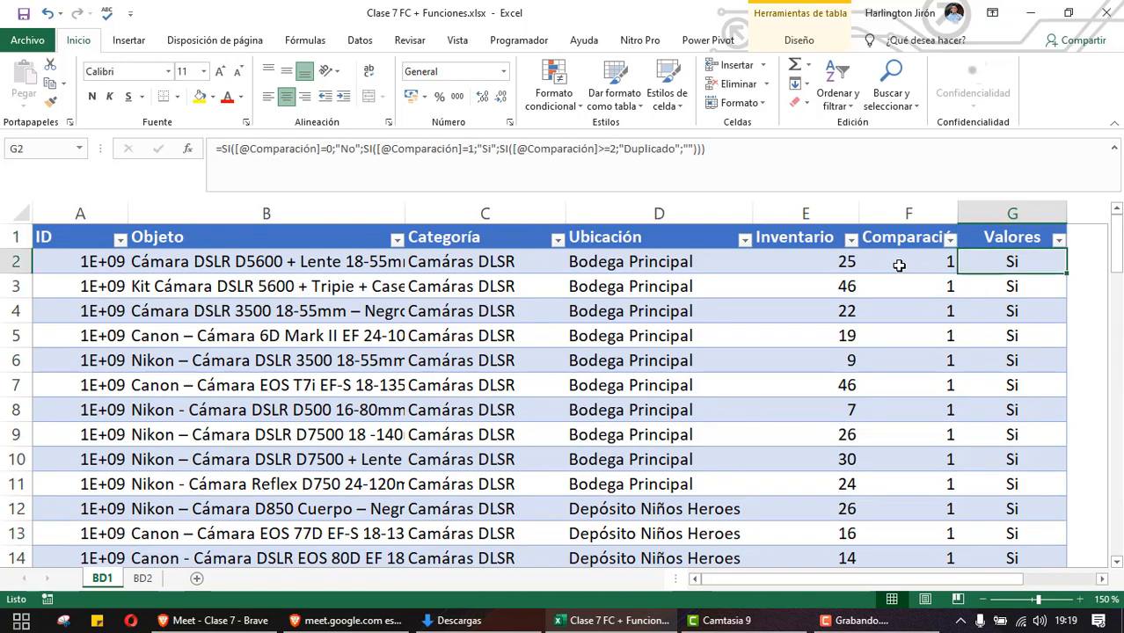
Jump to the end of the BD1 table and delete the whole Arroz row, row 75
{"action": "key", "text": "ctrl+shift+Left"}
{"action": "key", "text": "ctrl+shift+Down"}
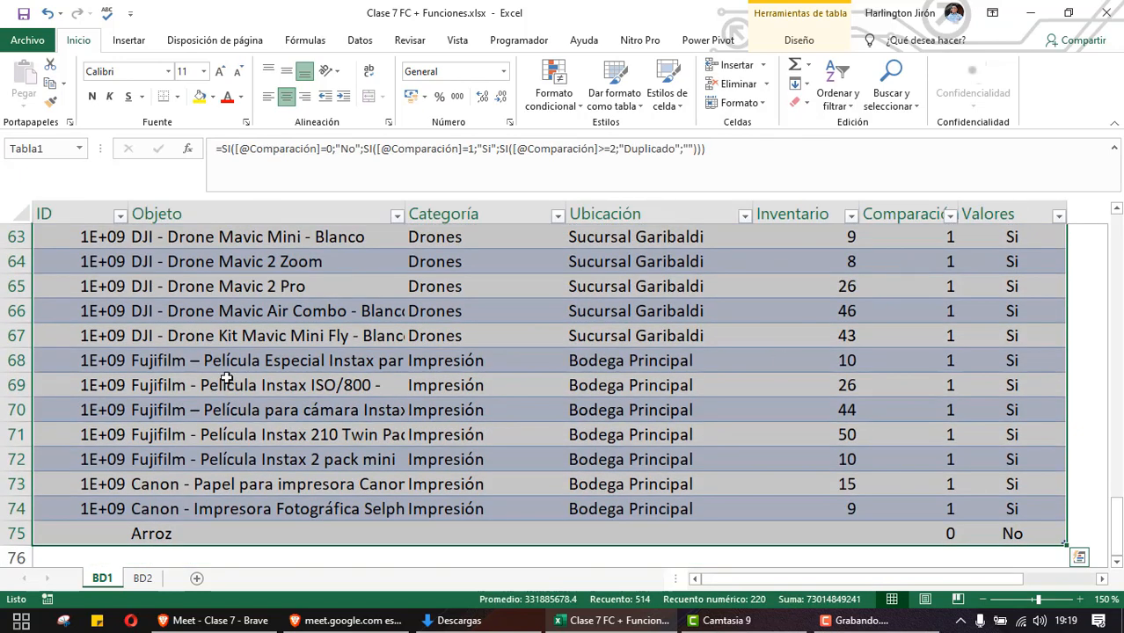
{"action": "left_click", "coordinate": [66, 529]}
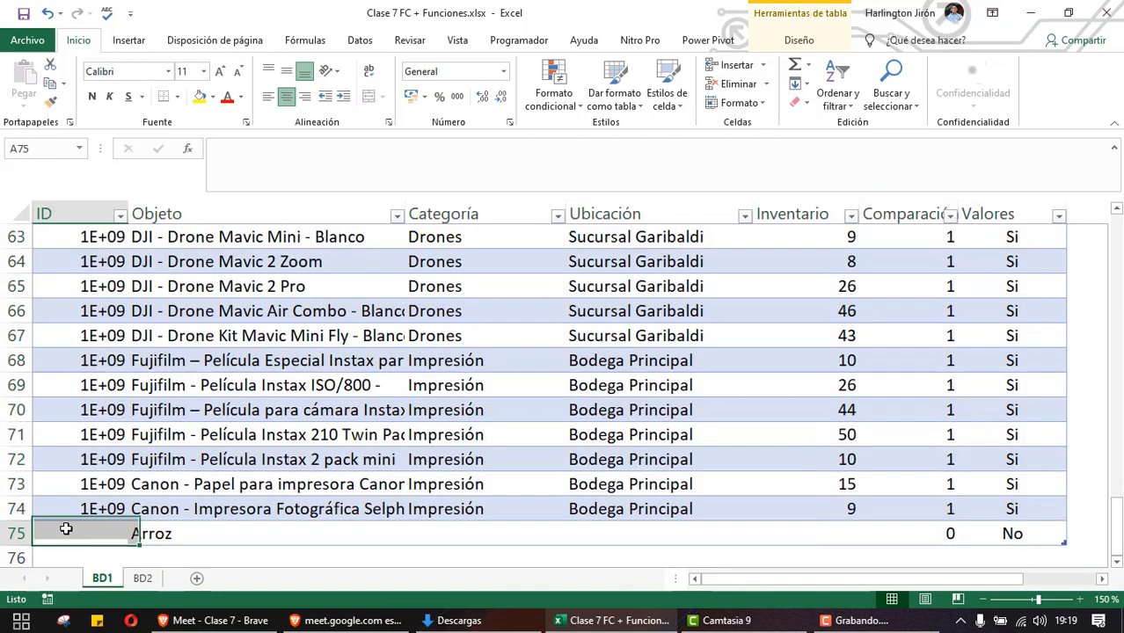
{"action": "left_click", "coordinate": [15, 530]}
{"action": "right_click", "coordinate": [15, 530]}
{"action": "left_click", "coordinate": [76, 424]}
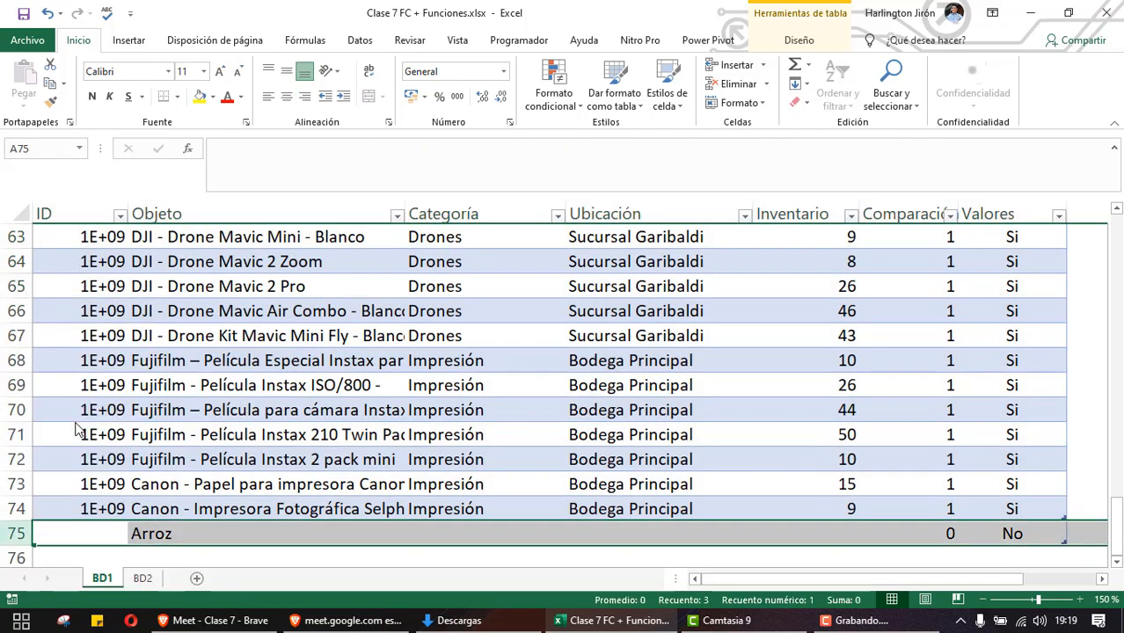
Select all data rows of the BD1 table from G2 across to column A and down to row 74
{"action": "left_click", "coordinate": [996, 507]}
{"action": "scroll", "coordinate": [997, 507], "scroll_direction": "up", "scroll_amount": 7}
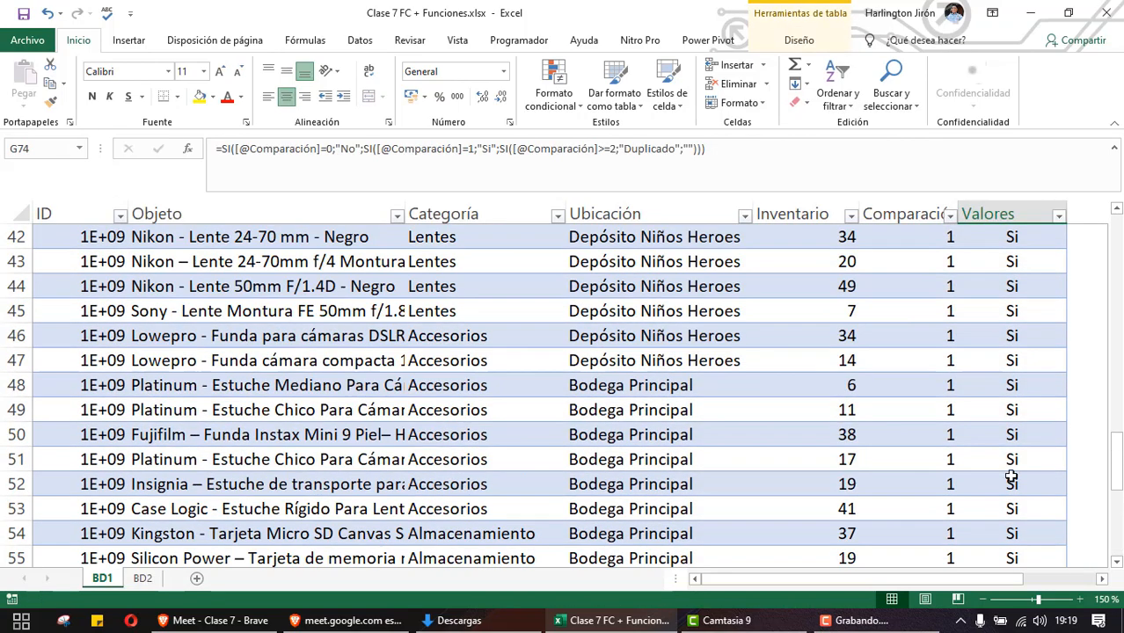
{"action": "left_click_drag", "start_coordinate": [1111, 412], "coordinate": [1099, 220]}
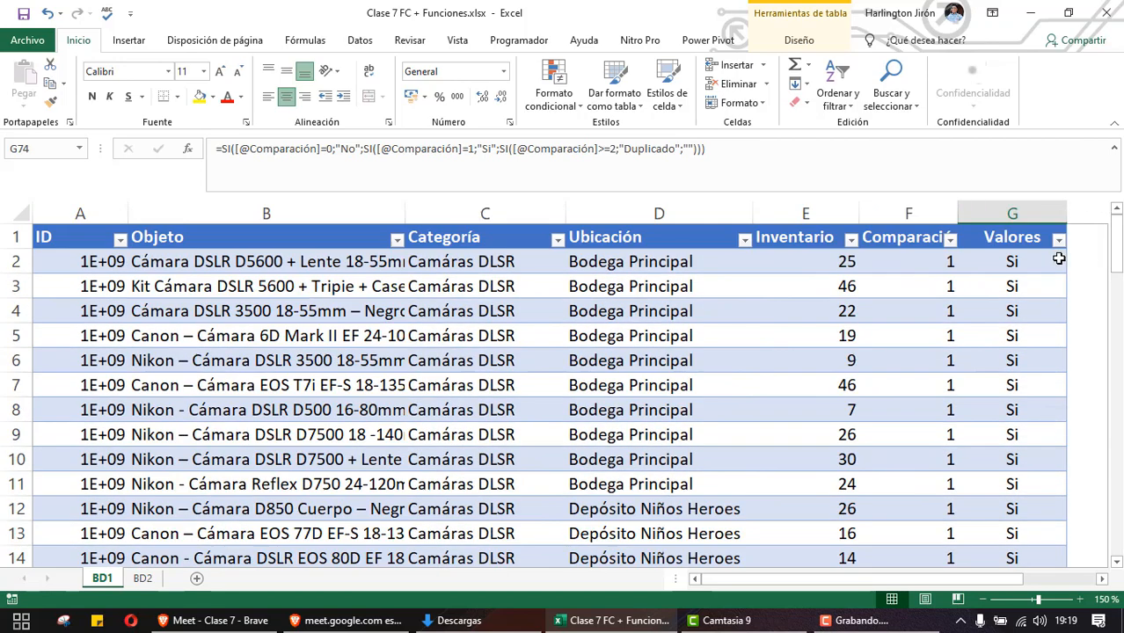
{"action": "left_click", "coordinate": [1044, 264]}
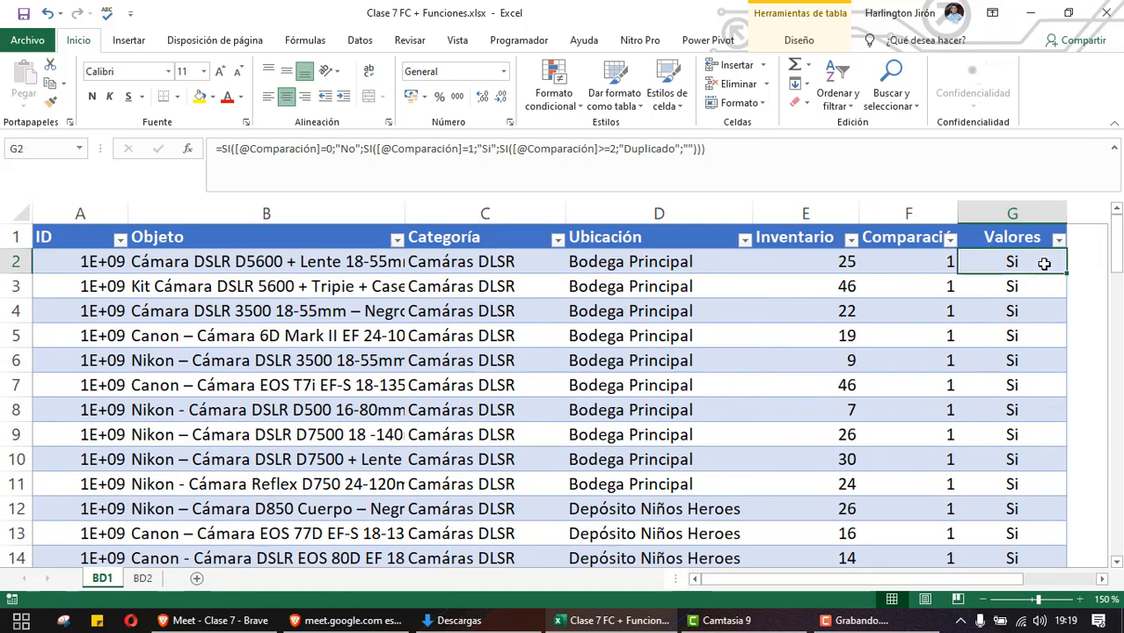
{"action": "key", "text": "ctrl+shift+Left"}
{"action": "key", "text": "ctrl+shift+Down"}
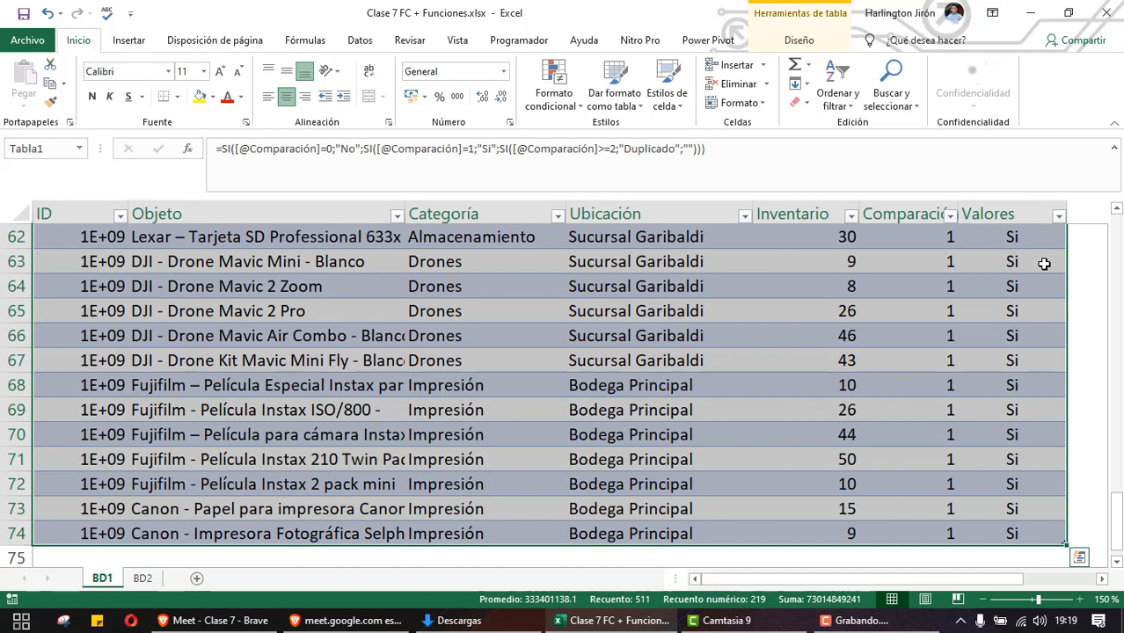
{"action": "scroll", "coordinate": [1044, 263], "scroll_direction": "up", "scroll_amount": 20}
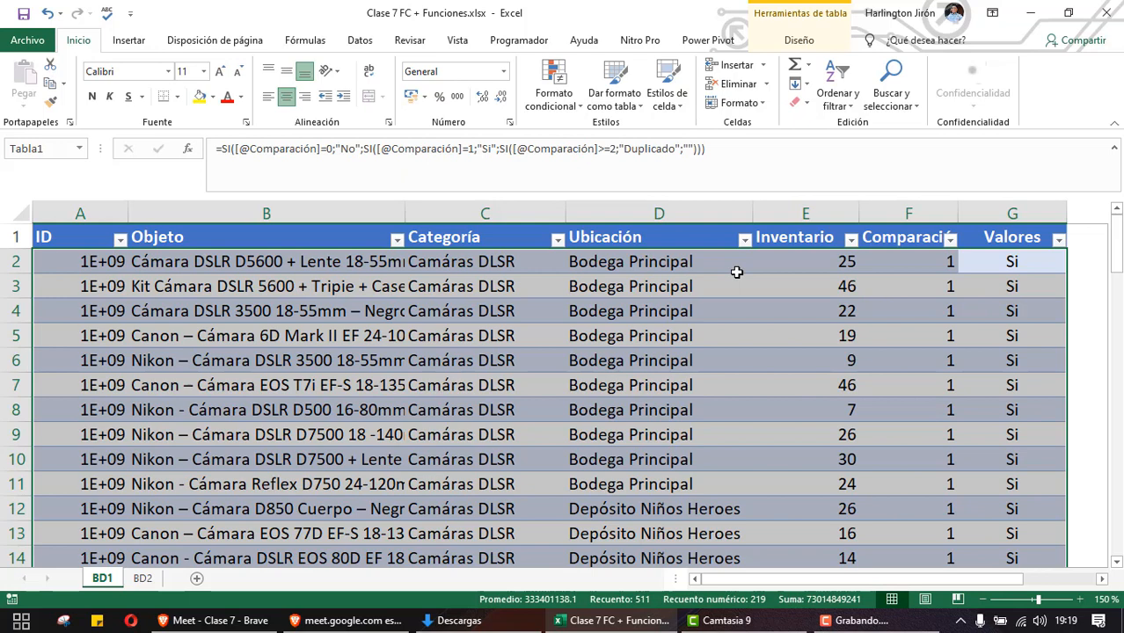
Try a Texto que contiene highlight rule for the text SI on the selected table, with light red fill and dark red text
{"action": "left_click", "coordinate": [529, 107]}
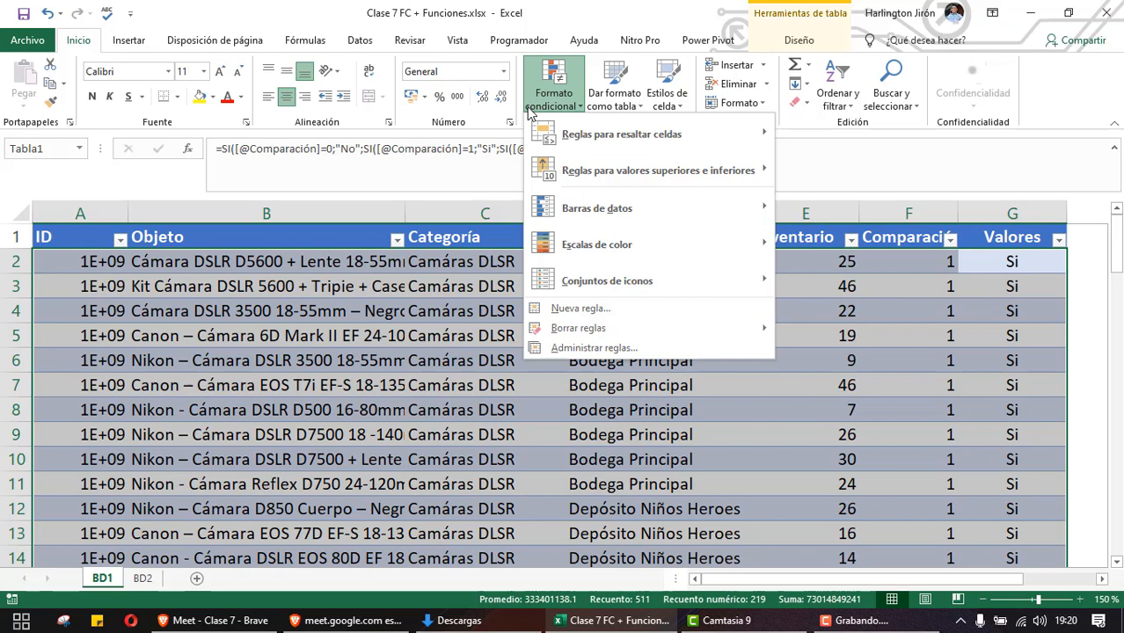
{"action": "mouse_move", "coordinate": [621, 278]}
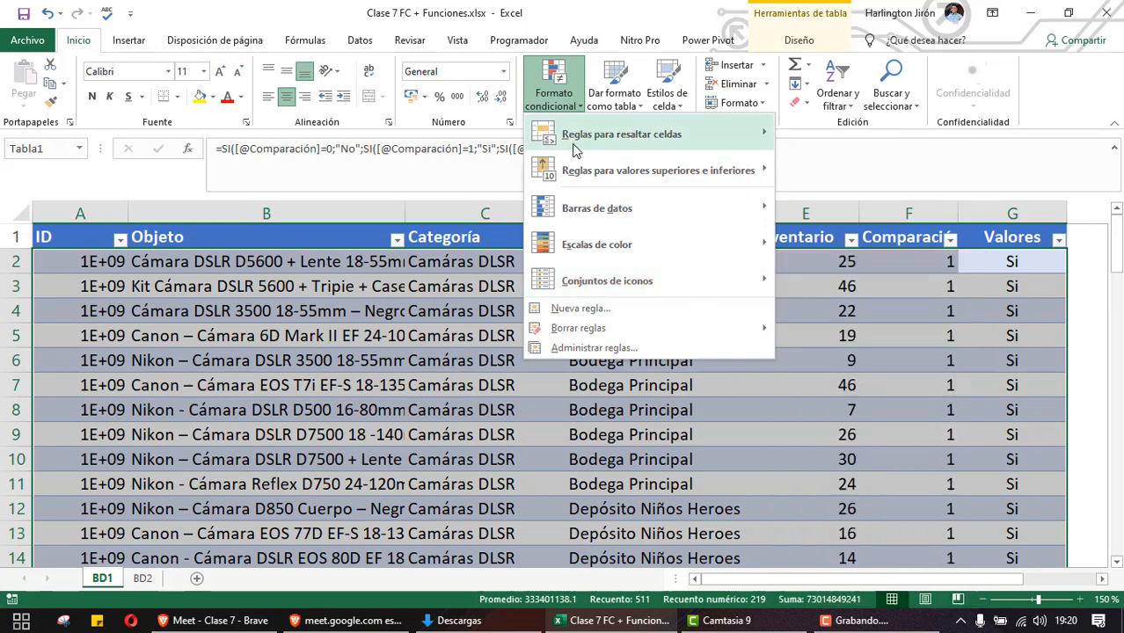
{"action": "mouse_move", "coordinate": [704, 145]}
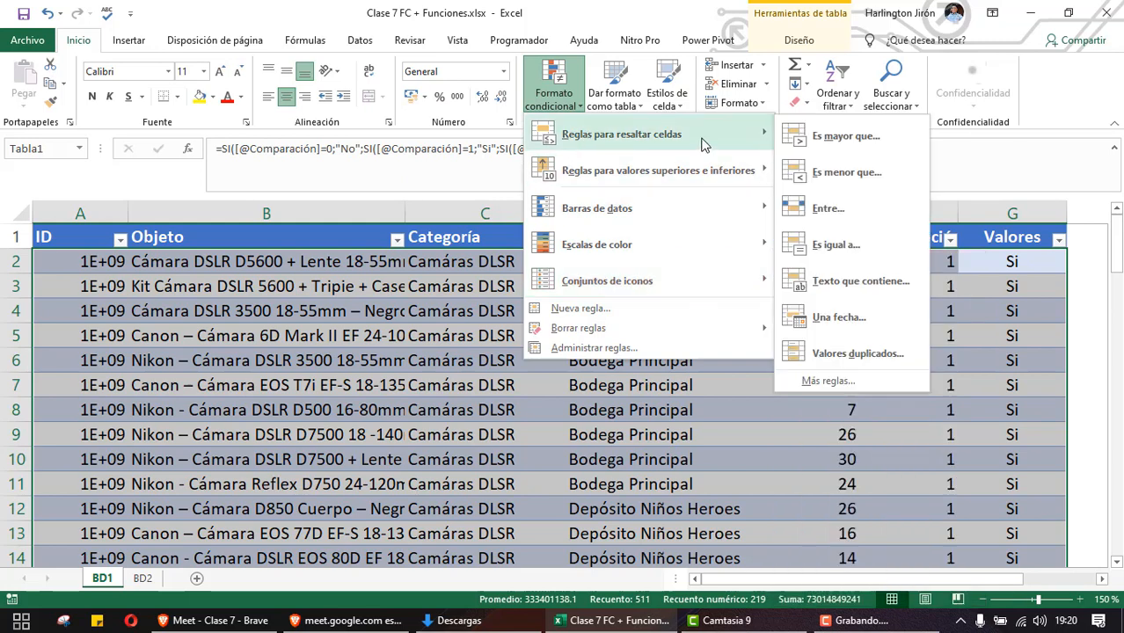
{"action": "left_click", "coordinate": [836, 290]}
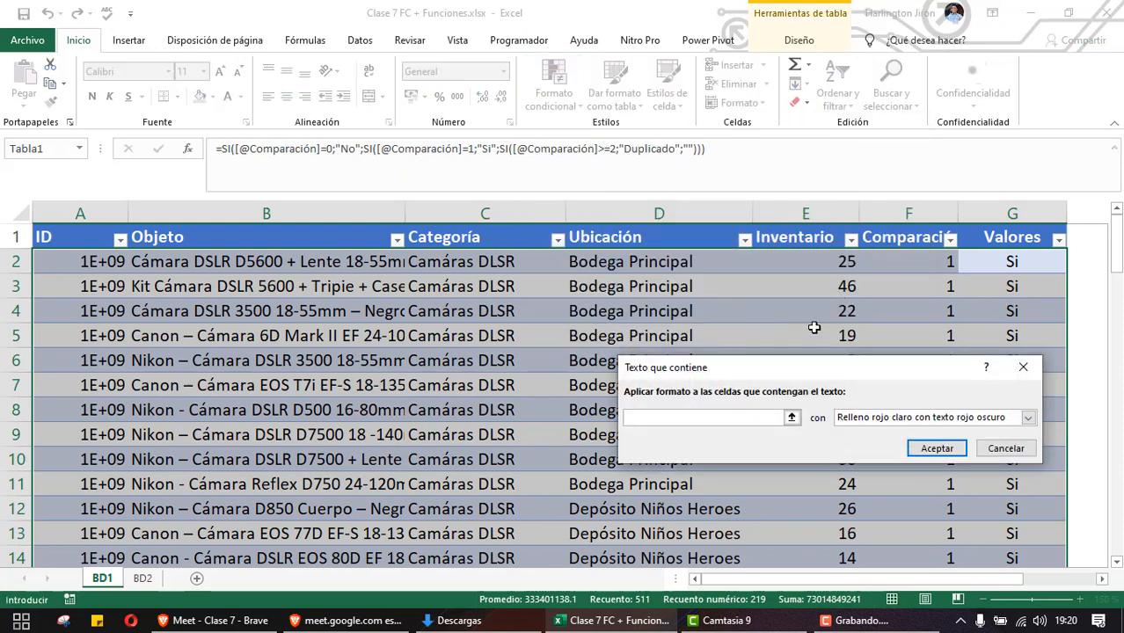
{"action": "type", "text": "Si"}
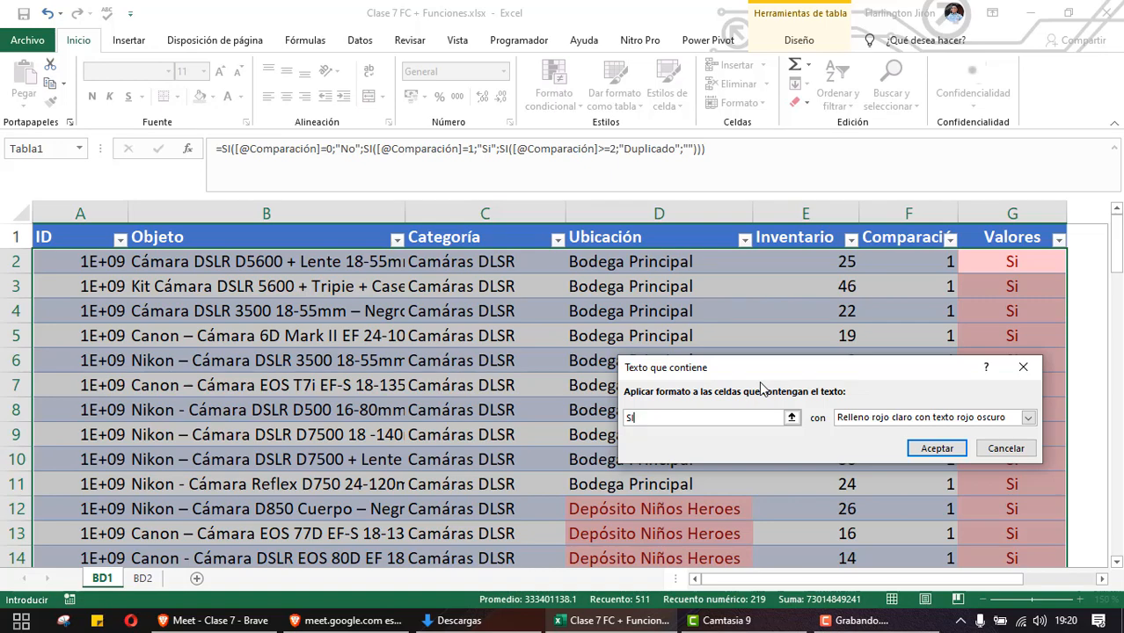
Examine which cells across the BD1 table the SI text rule would highlight, and discard the rule
{"action": "scroll", "coordinate": [539, 385], "scroll_direction": "down", "scroll_amount": 3}
{"action": "scroll", "coordinate": [539, 385], "scroll_direction": "down", "scroll_amount": 8}
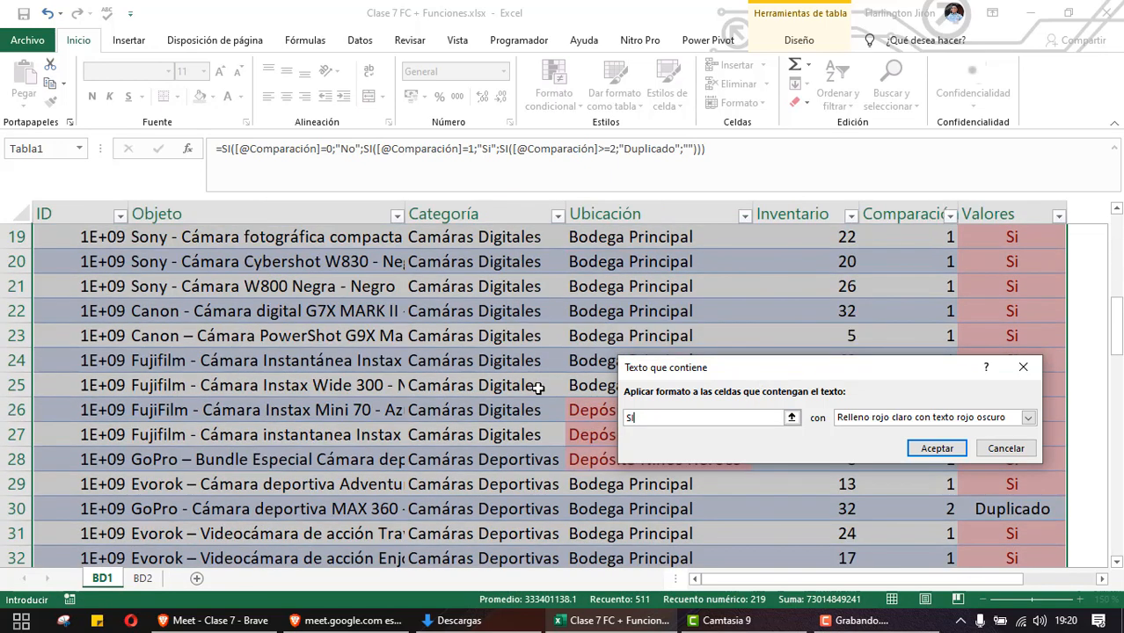
{"action": "scroll", "coordinate": [538, 385], "scroll_direction": "up", "scroll_amount": 2}
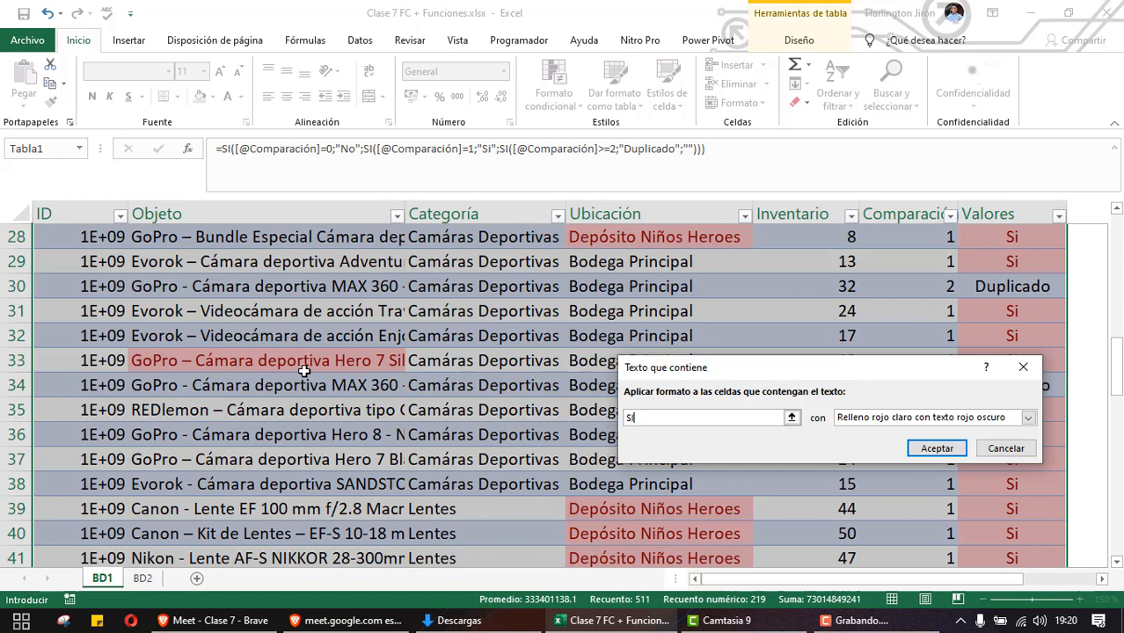
{"action": "scroll", "coordinate": [303, 372], "scroll_direction": "up", "scroll_amount": 9}
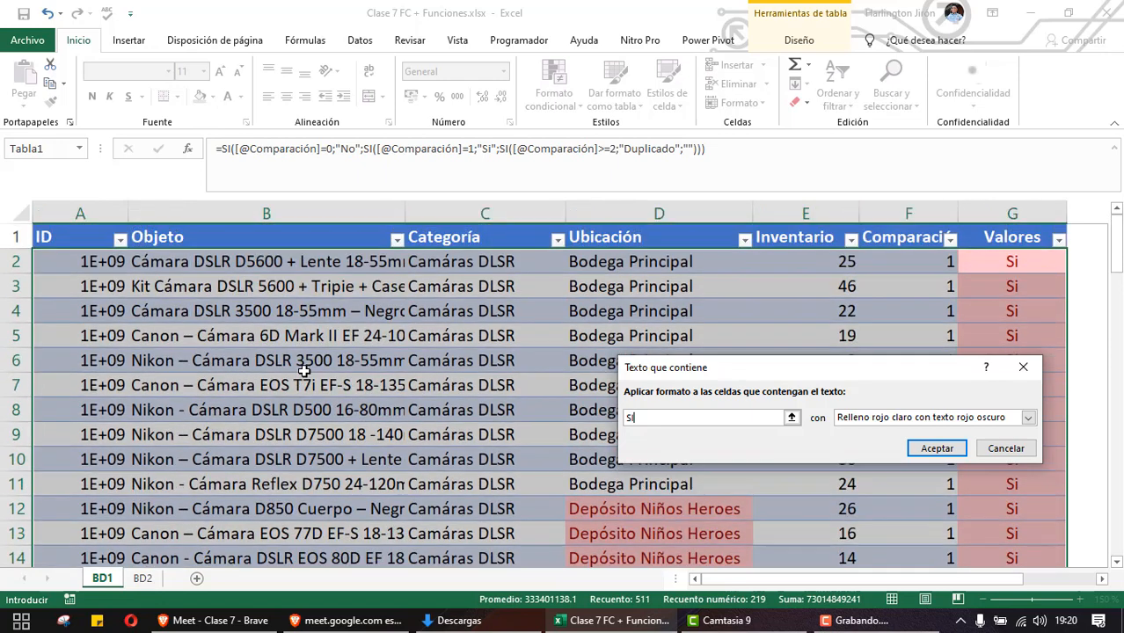
{"action": "scroll", "coordinate": [303, 371], "scroll_direction": "down", "scroll_amount": 10}
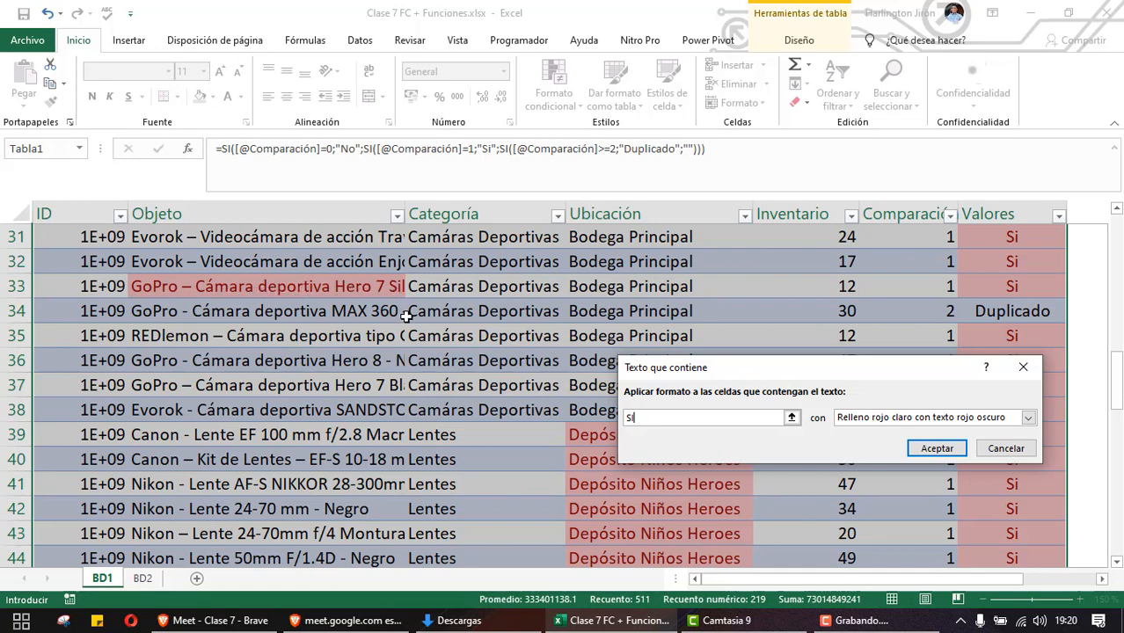
{"action": "scroll", "coordinate": [406, 315], "scroll_direction": "up", "scroll_amount": 5}
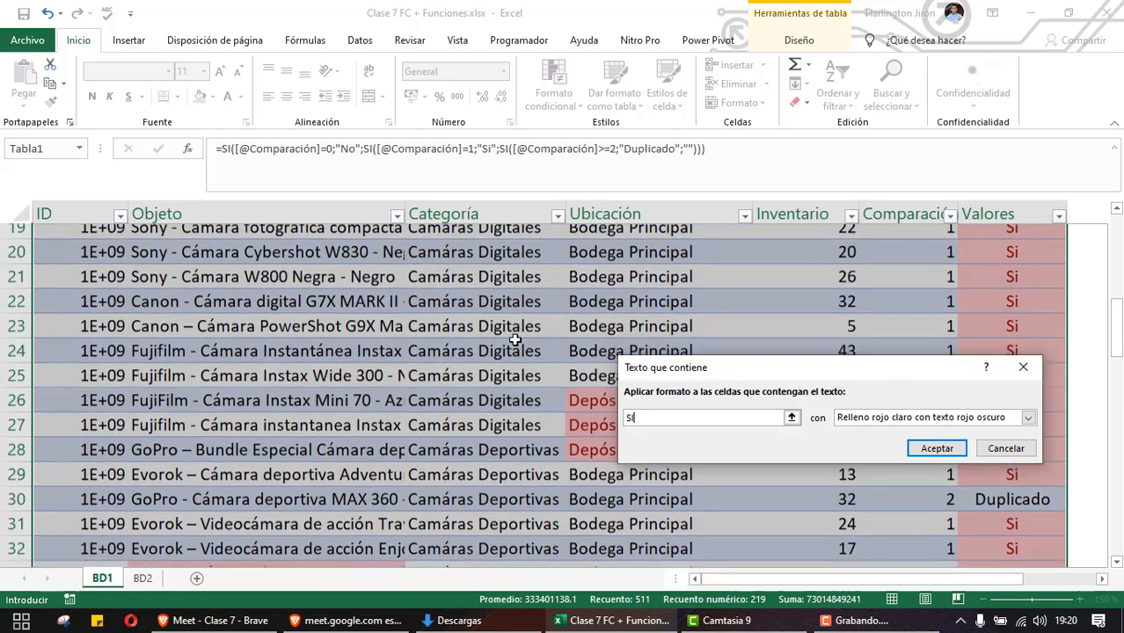
{"action": "scroll", "coordinate": [514, 337], "scroll_direction": "down", "scroll_amount": 4}
{"action": "scroll", "coordinate": [515, 337], "scroll_direction": "down", "scroll_amount": 3}
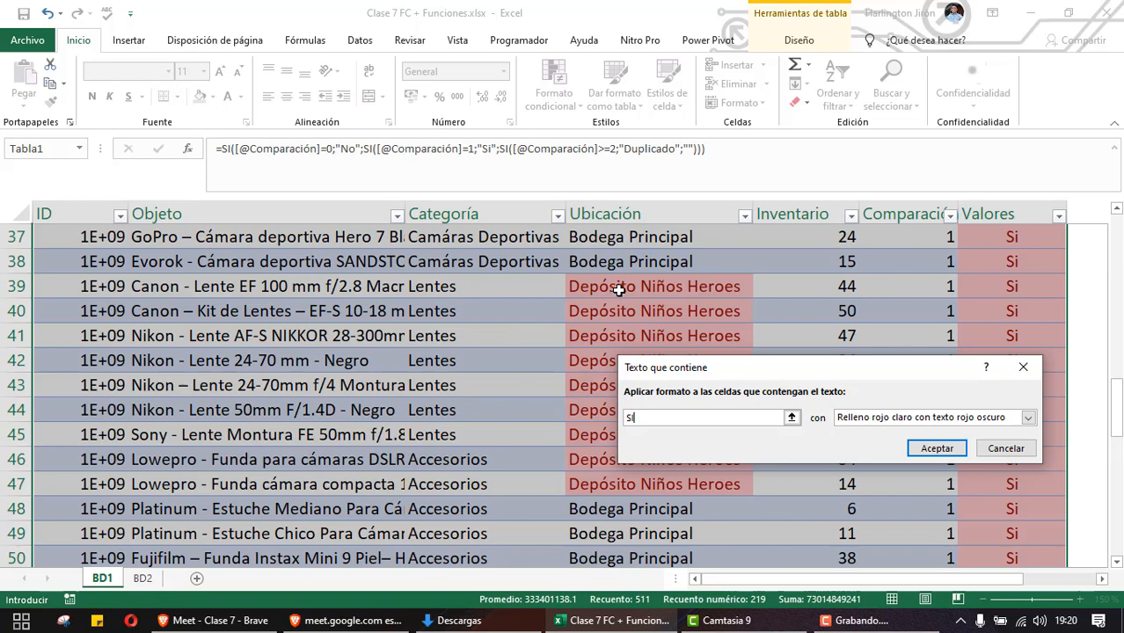
{"action": "scroll", "coordinate": [619, 291], "scroll_direction": "up", "scroll_amount": 12}
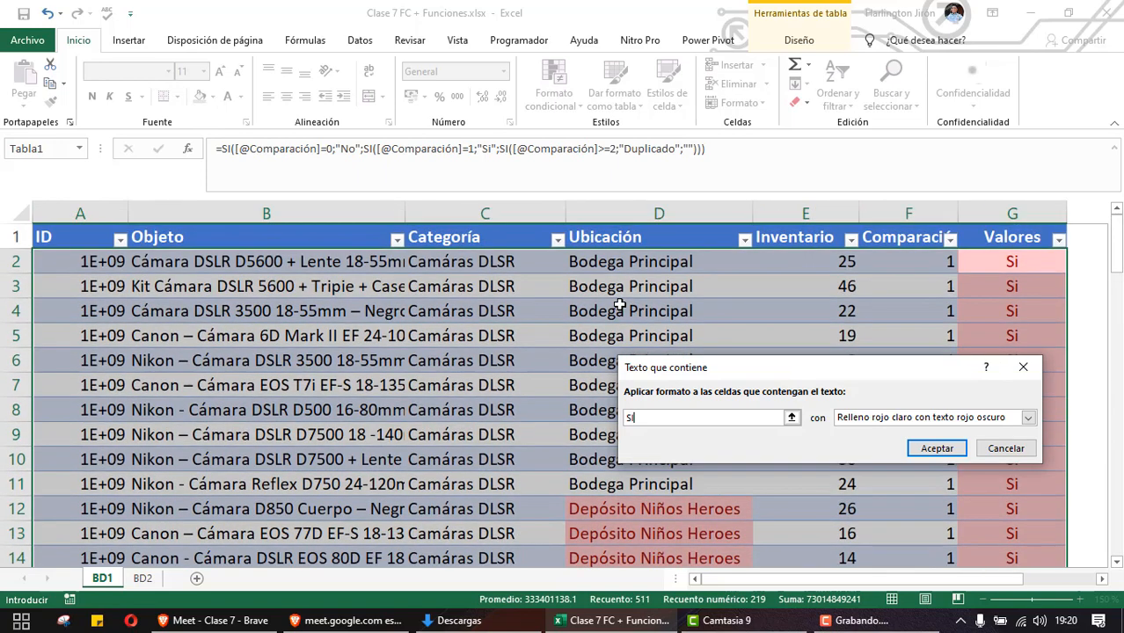
{"action": "left_click", "coordinate": [1034, 368]}
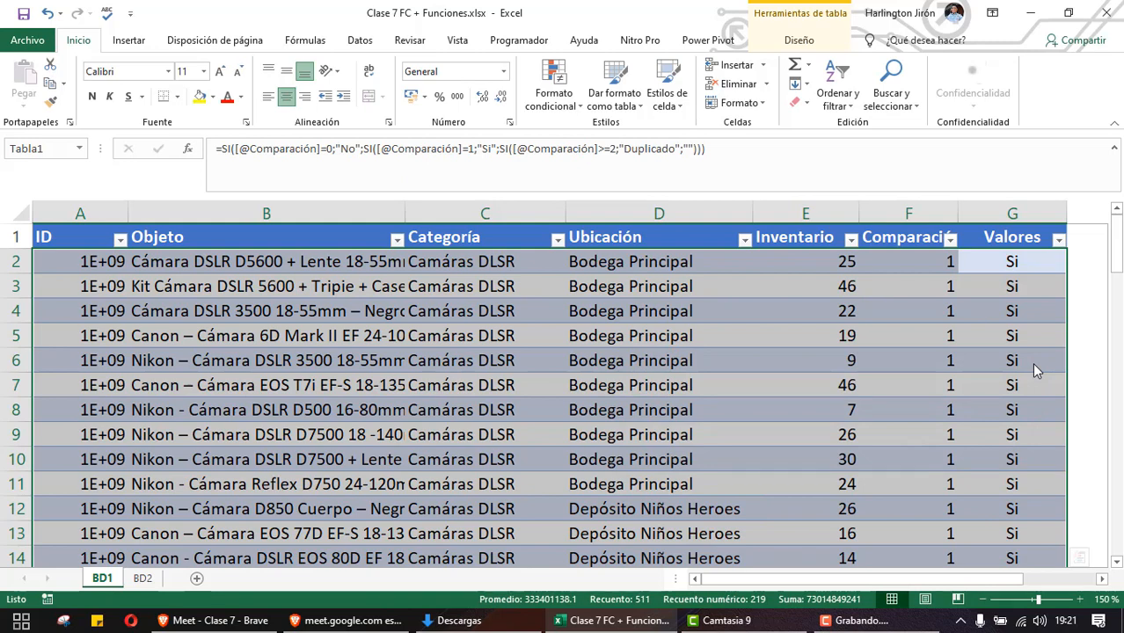
{"action": "left_click", "coordinate": [565, 94]}
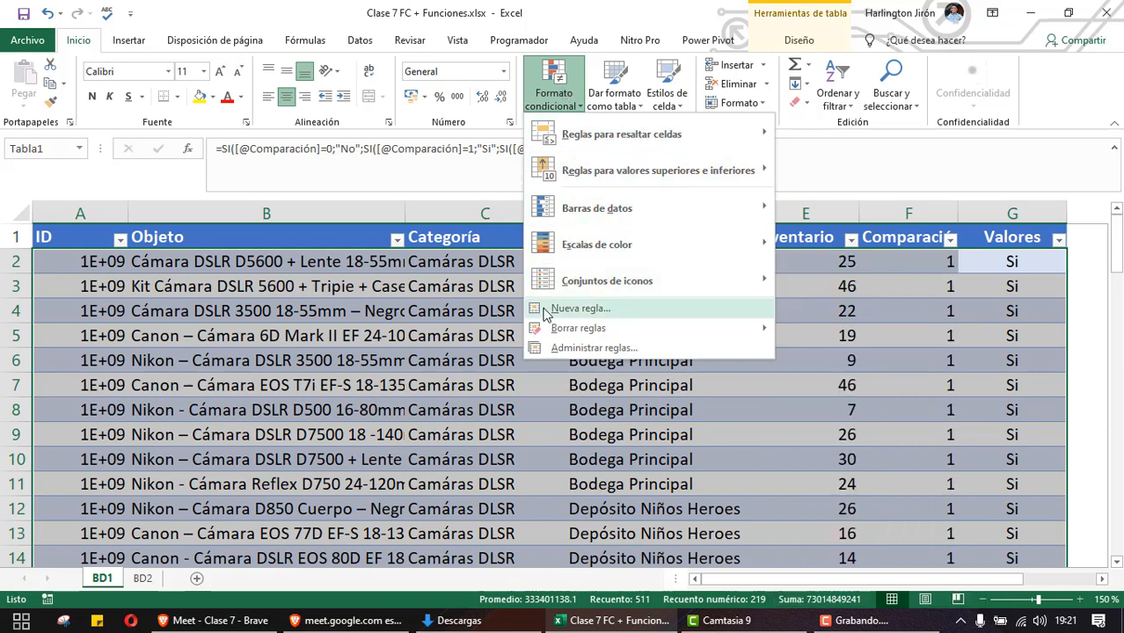
{"action": "left_click", "coordinate": [580, 310]}
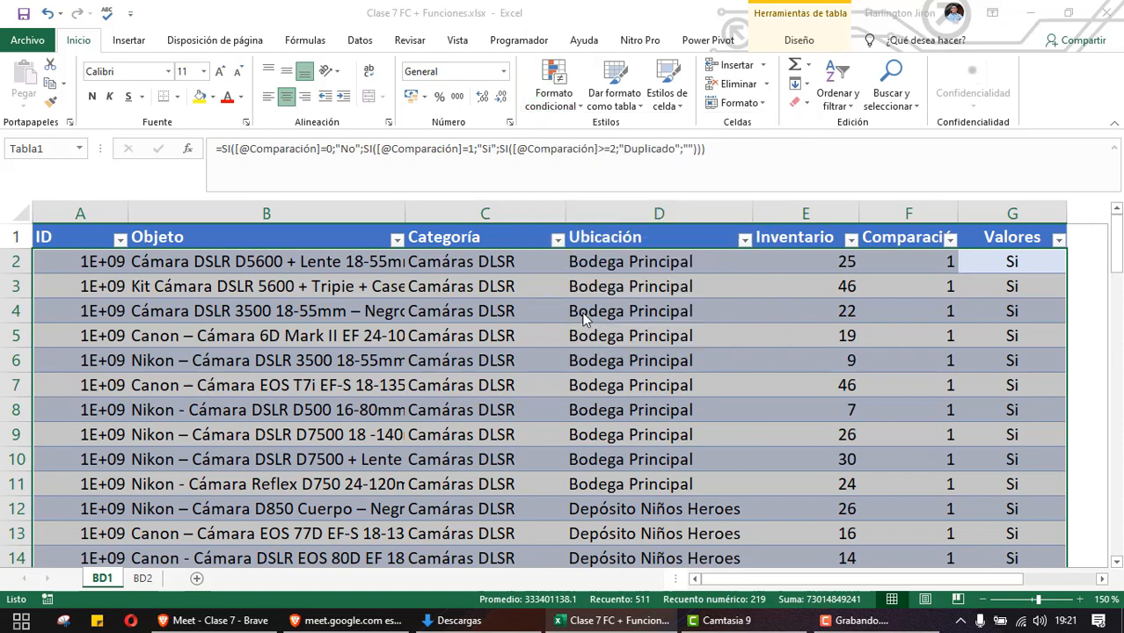
{"action": "left_click_drag", "start_coordinate": [820, 253], "coordinate": [365, 95]}
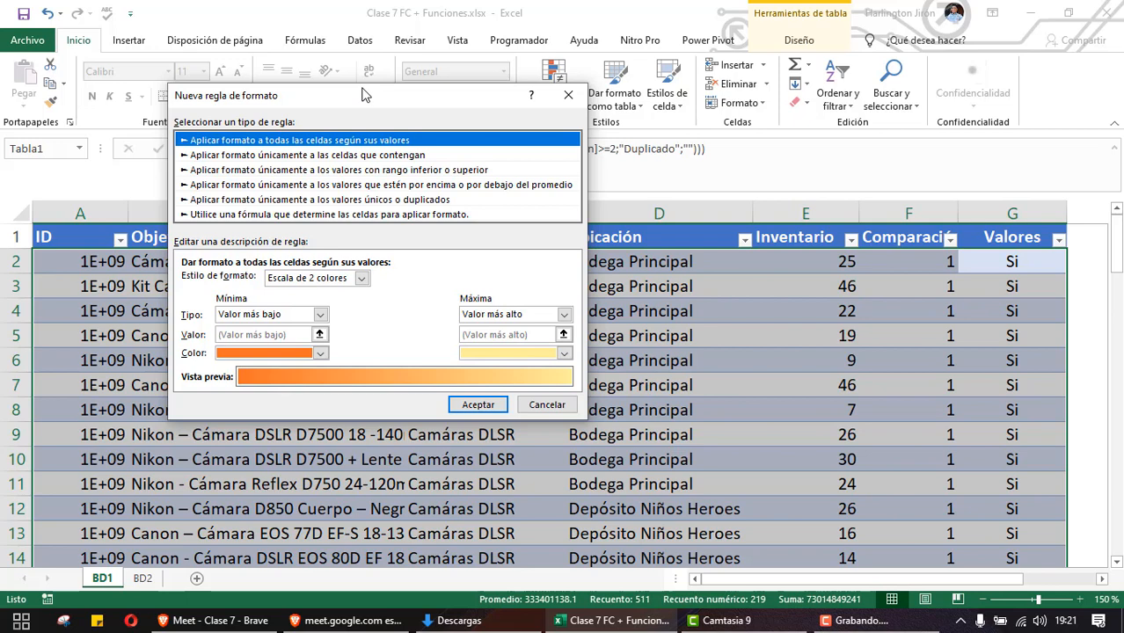
{"action": "left_click_drag", "start_coordinate": [364, 94], "coordinate": [365, 129]}
{"action": "left_click", "coordinate": [568, 132]}
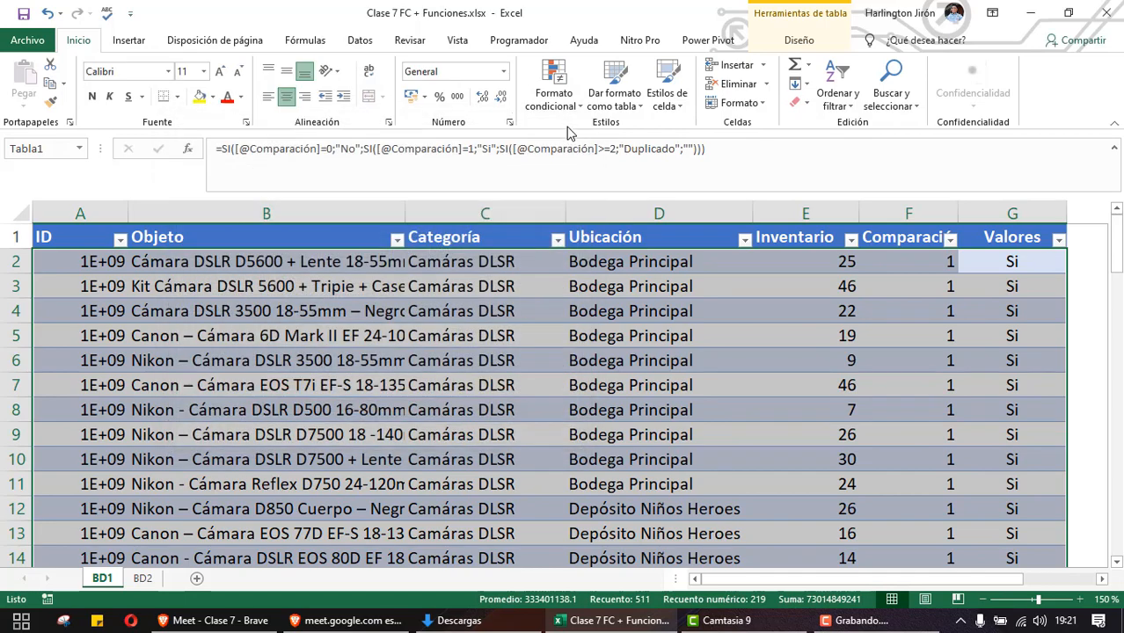
Start a new conditional formatting rule for the selected rows that uses a formula to determine which cells to format
{"action": "left_click", "coordinate": [554, 88]}
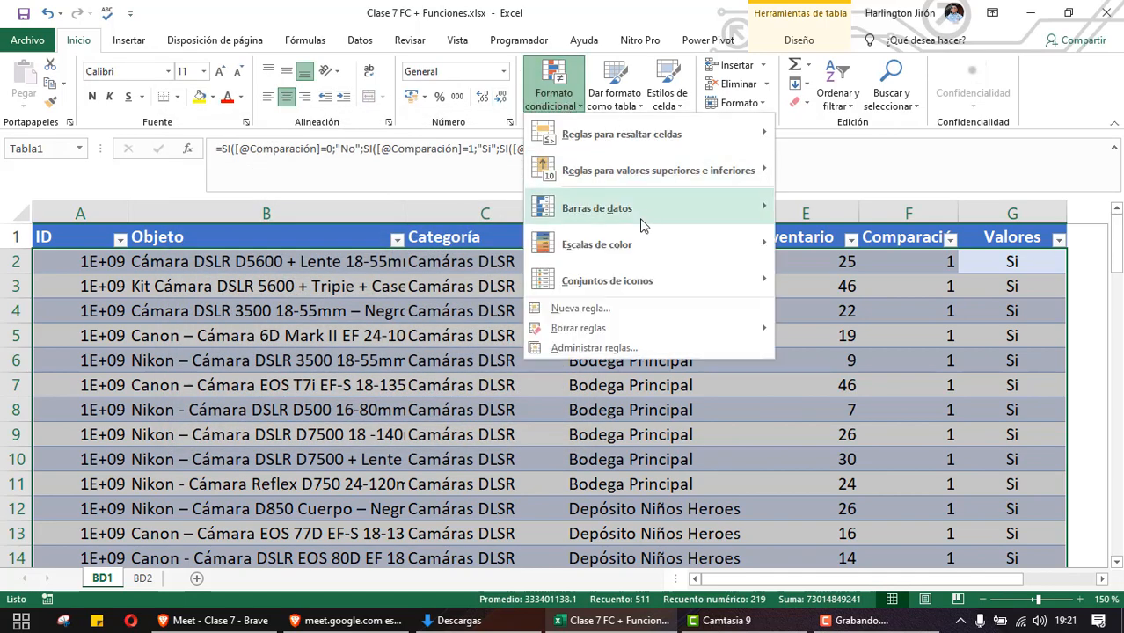
{"action": "left_click", "coordinate": [606, 309]}
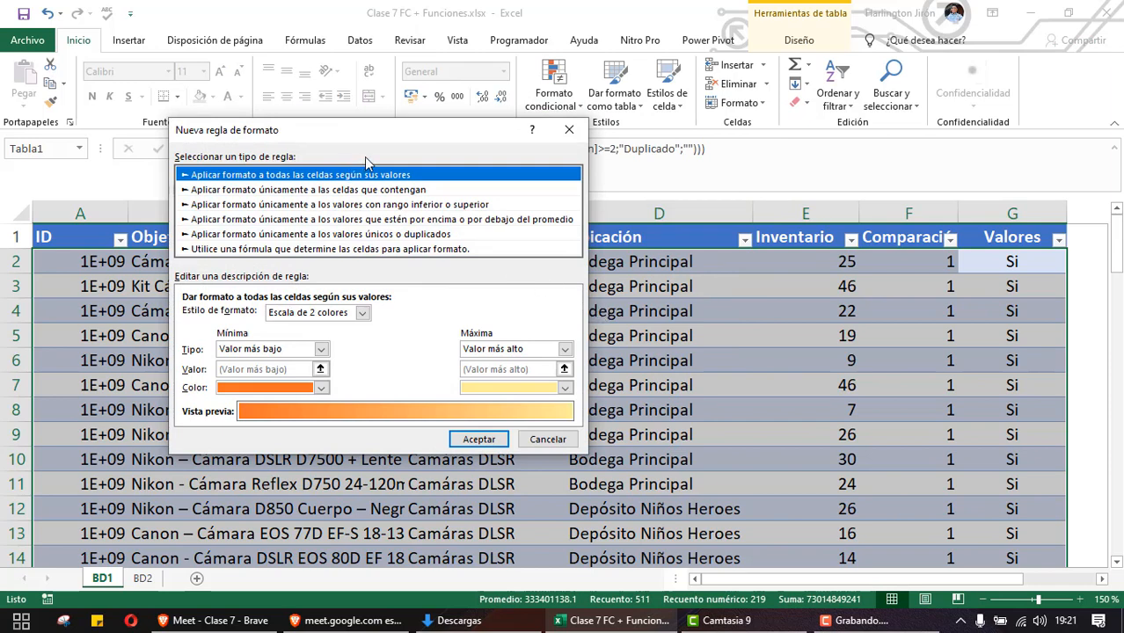
{"action": "left_click", "coordinate": [327, 250]}
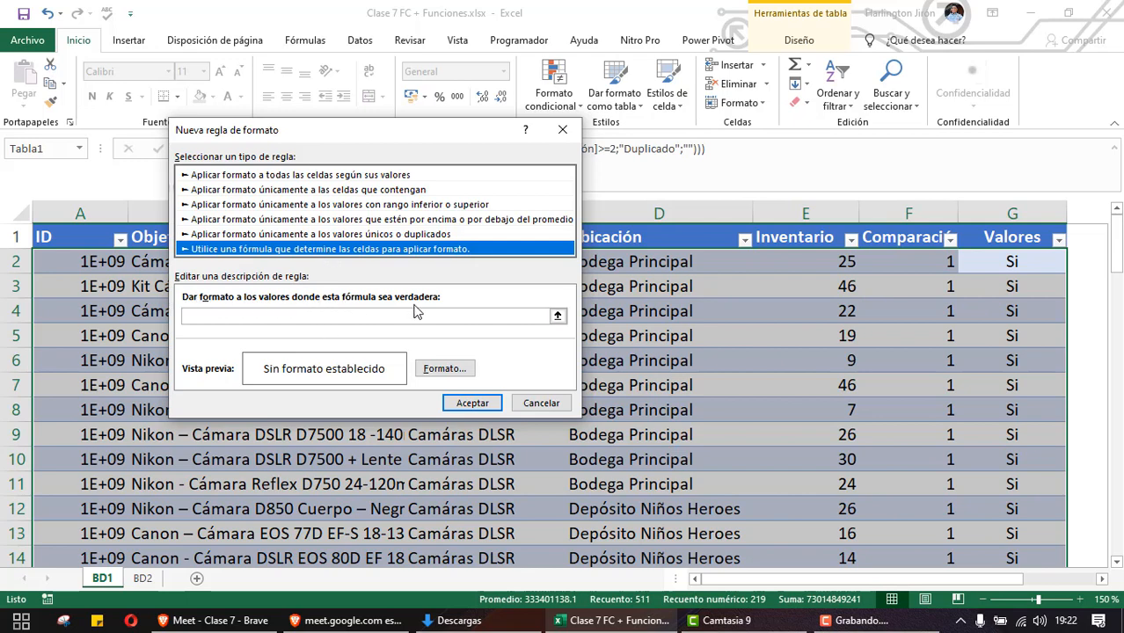
{"action": "left_click", "coordinate": [340, 318]}
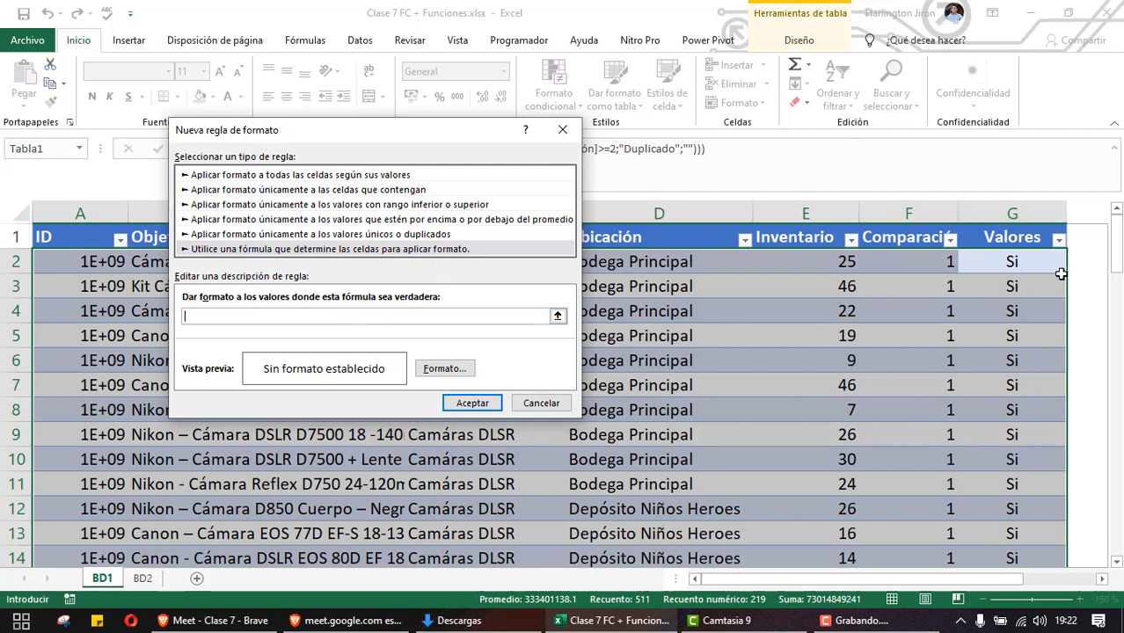
Begin the rule formula with a reference to the first Valores cell, fixing only the column: =$G2
{"action": "type", "text": "="}
{"action": "type", "text": "g"}
{"action": "type", "text": "\""}
{"action": "key", "text": "BackSpace"}
{"action": "type", "text": "G2"}
{"action": "key", "text": "BackSpace"}
{"action": "key", "text": "BackSpace"}
{"action": "left_click", "coordinate": [1004, 261]}
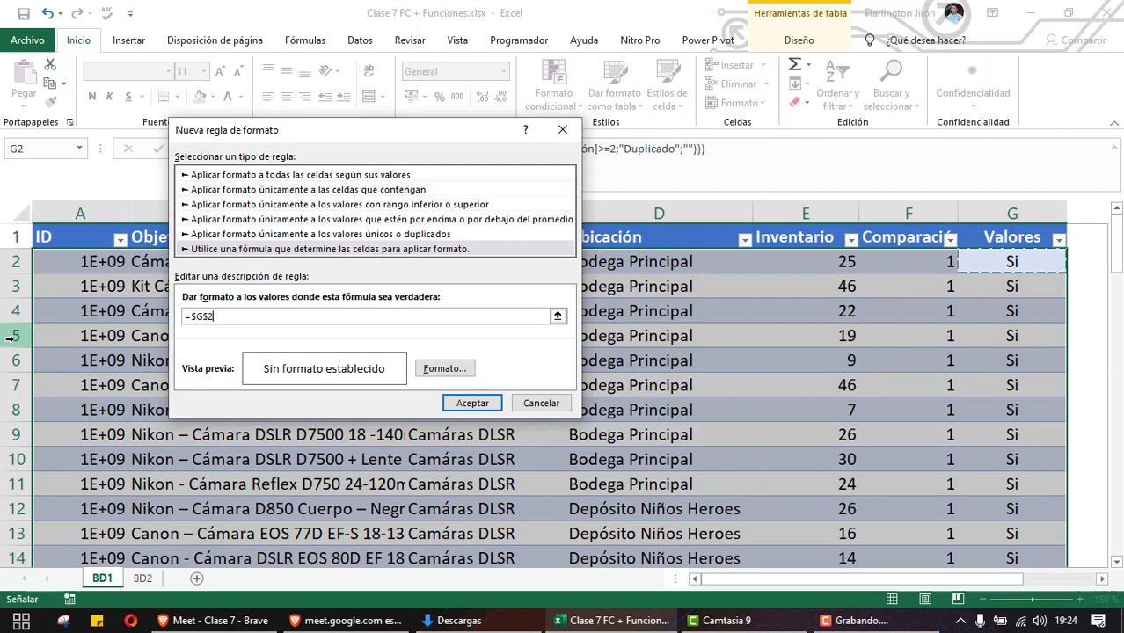
{"action": "left_click", "coordinate": [211, 314]}
{"action": "key", "text": "BackSpace"}
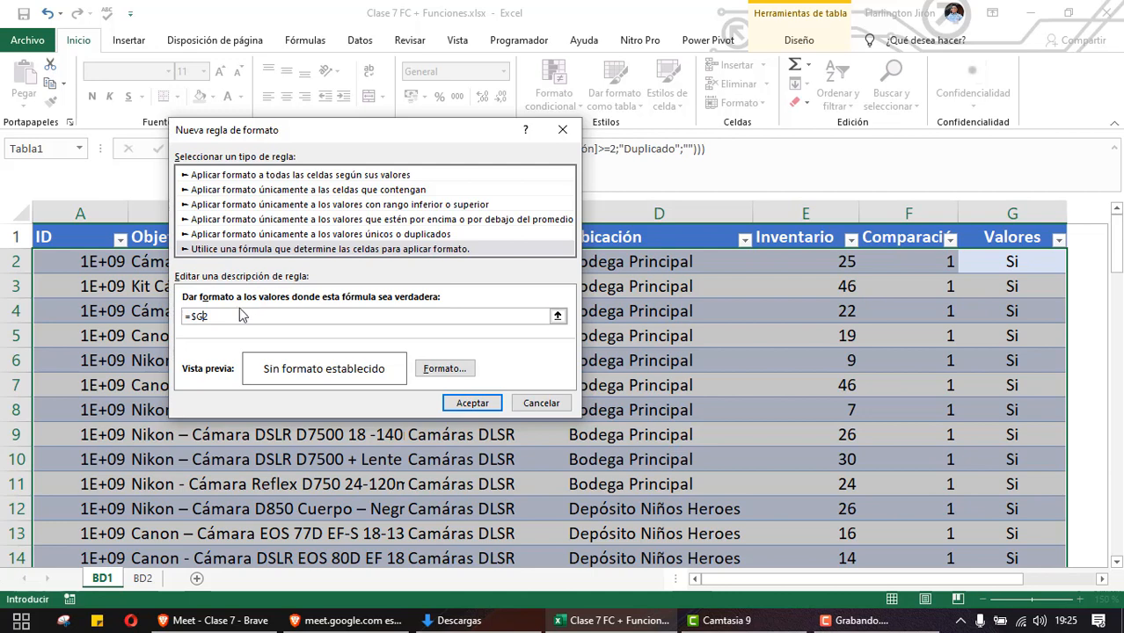
Complete the rule formula as =$G2="Si"
{"action": "type", "text": "=\"si"}
{"action": "key", "text": "BackSpace"}
{"action": "key", "text": "BackSpace"}
{"action": "type", "text": "Si\""}
Give the rule's format a bright red background fill from the standard colours
{"action": "left_click", "coordinate": [445, 375]}
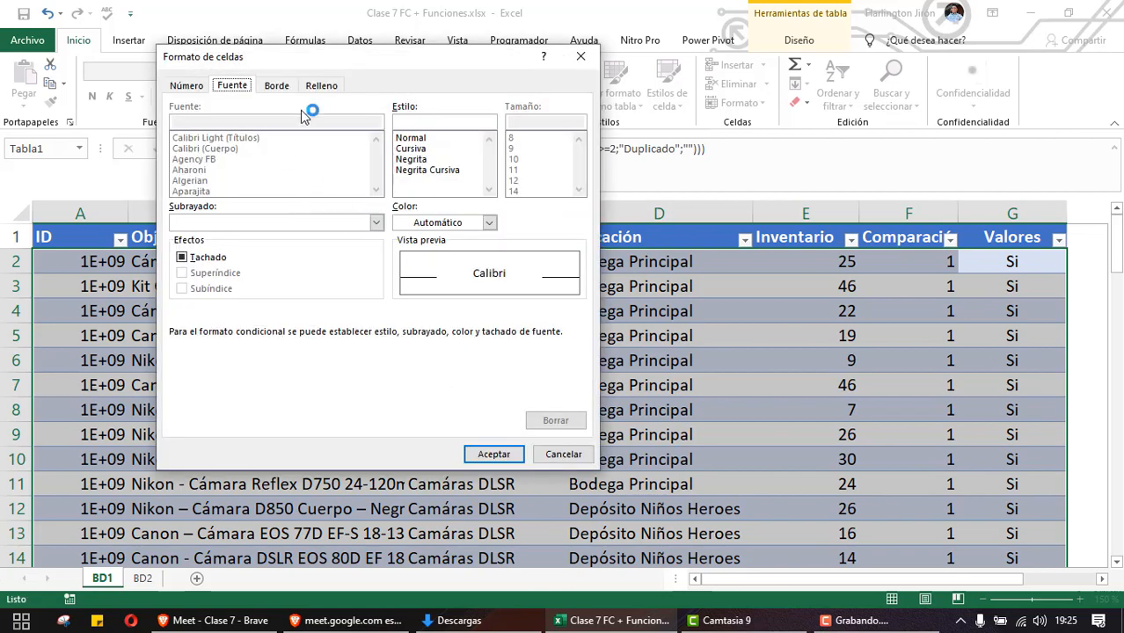
{"action": "left_click", "coordinate": [319, 81]}
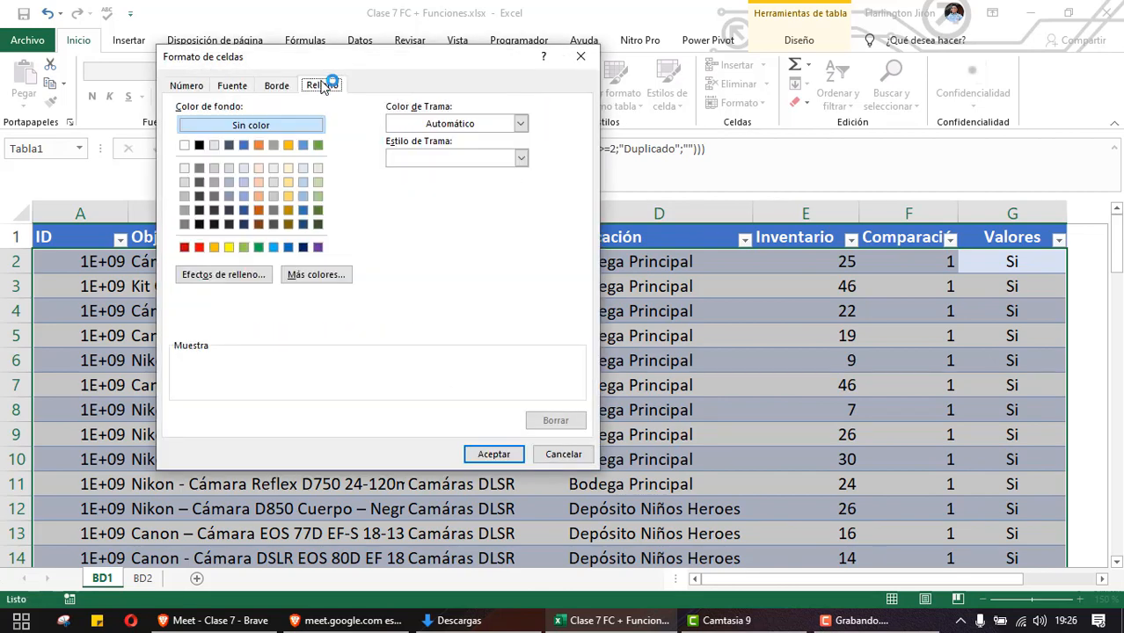
{"action": "left_click", "coordinate": [199, 249]}
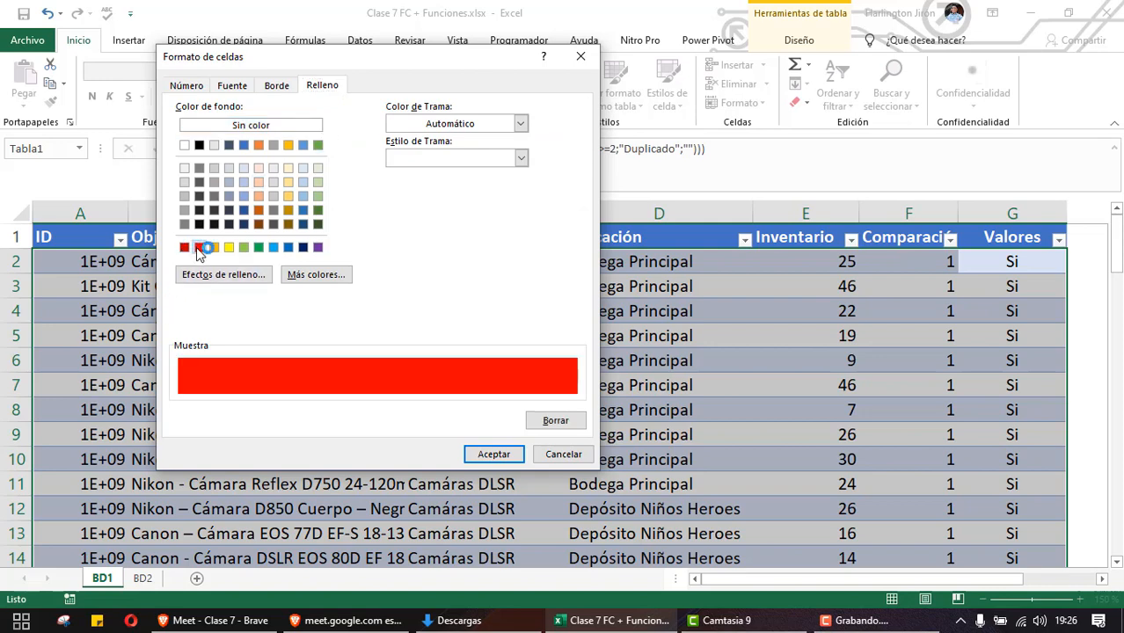
Set the font colour of the rule's format to standard purple, after trying the theme green
{"action": "left_click", "coordinate": [249, 90]}
{"action": "left_click", "coordinate": [476, 228]}
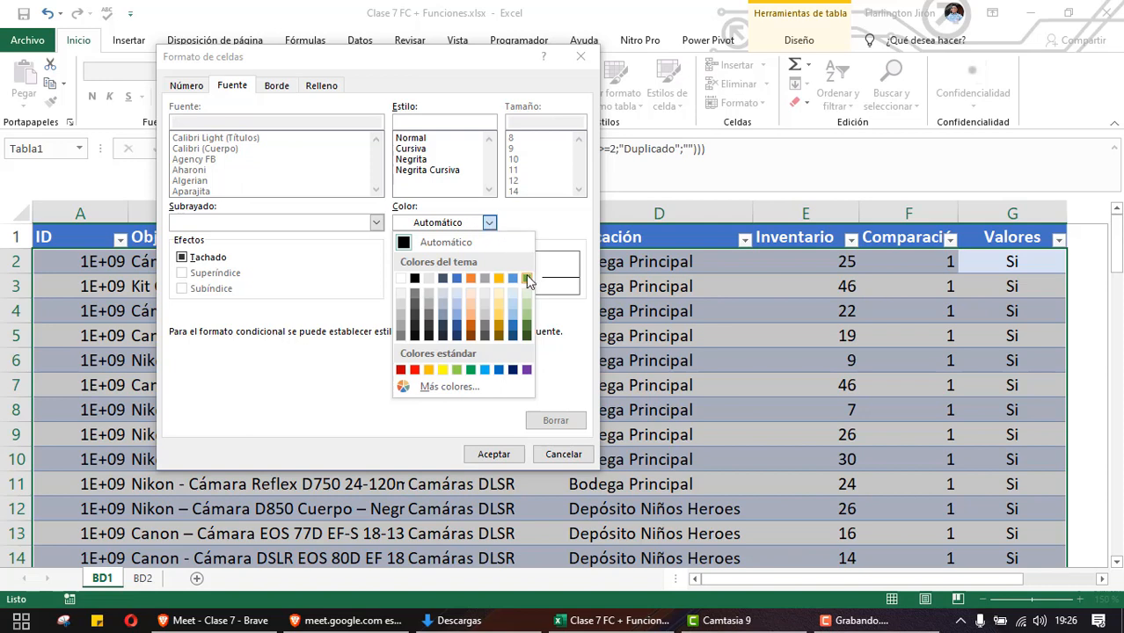
{"action": "left_click", "coordinate": [527, 278]}
{"action": "left_click", "coordinate": [489, 223]}
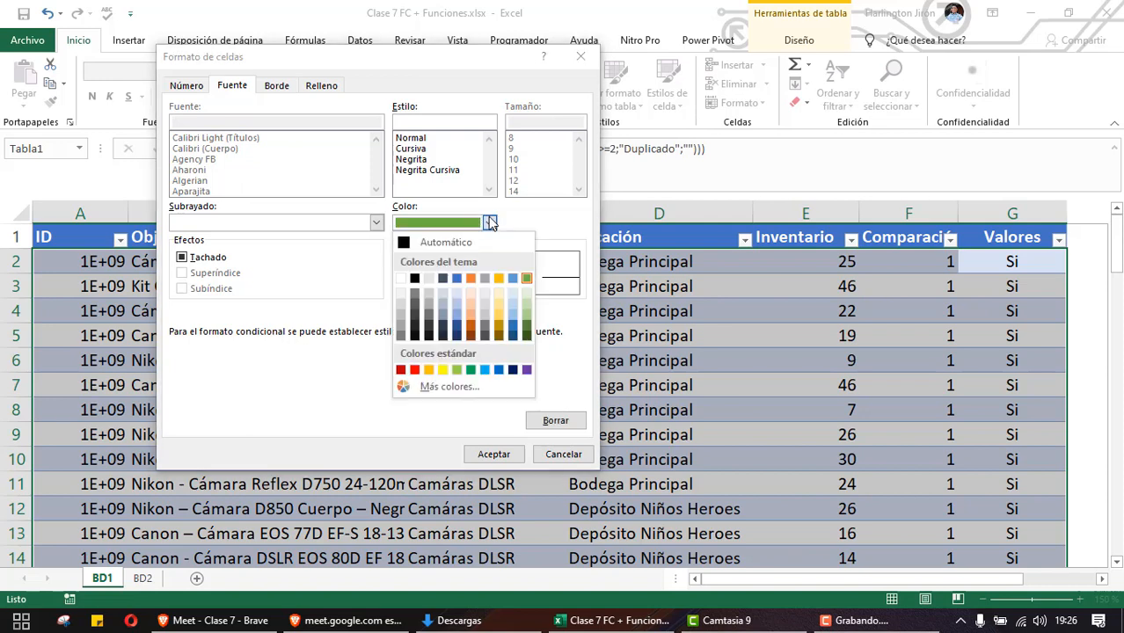
{"action": "left_click", "coordinate": [527, 370]}
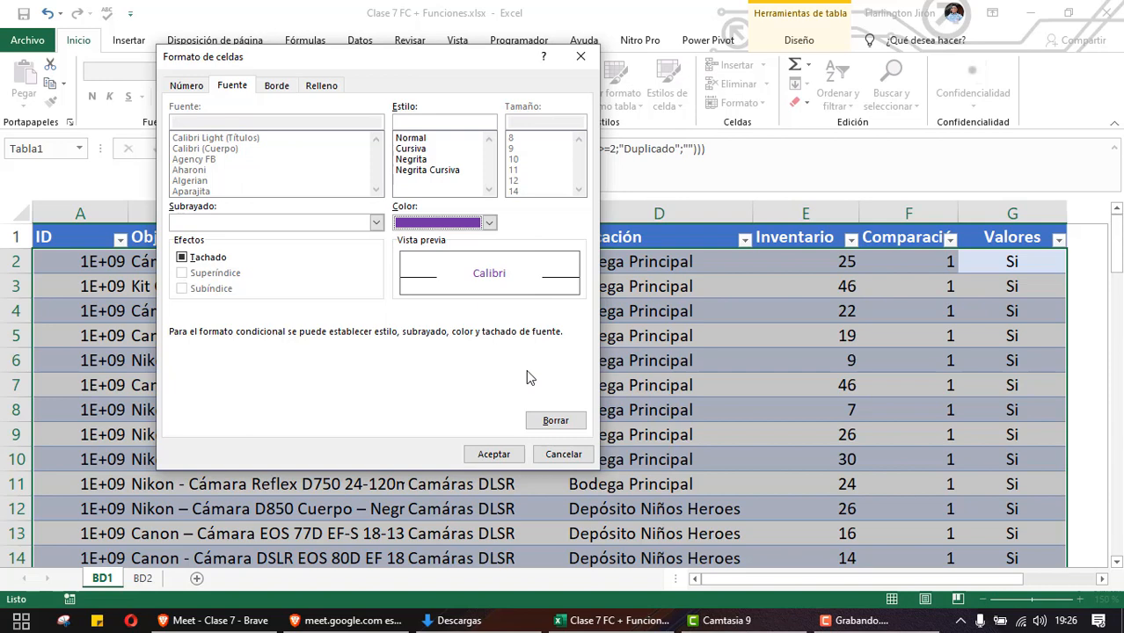
Apply the formula rule =$G2="Si" with purple font and red fill to the table and check the formatted rows
{"action": "left_click", "coordinate": [509, 462]}
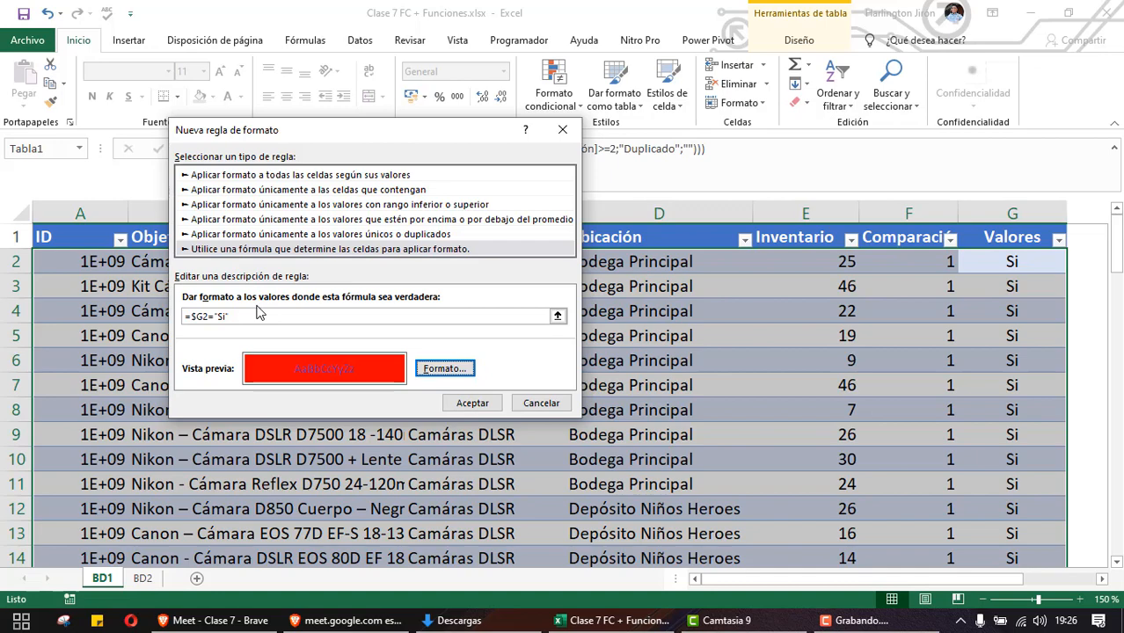
{"action": "left_click", "coordinate": [473, 403]}
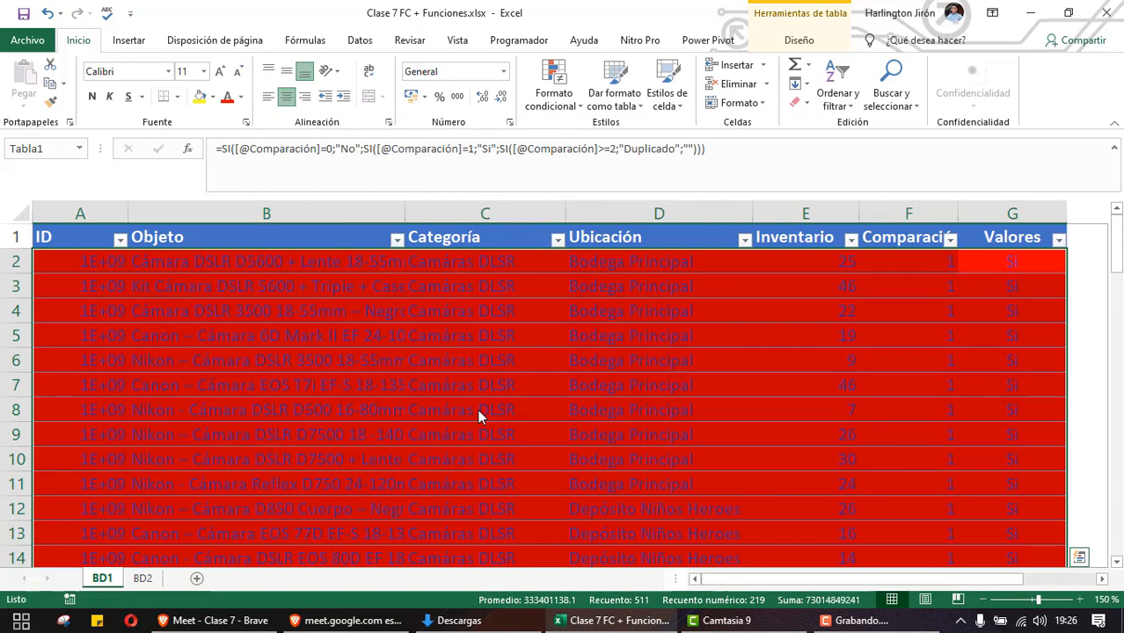
{"action": "scroll", "coordinate": [482, 413], "scroll_direction": "down", "scroll_amount": 11}
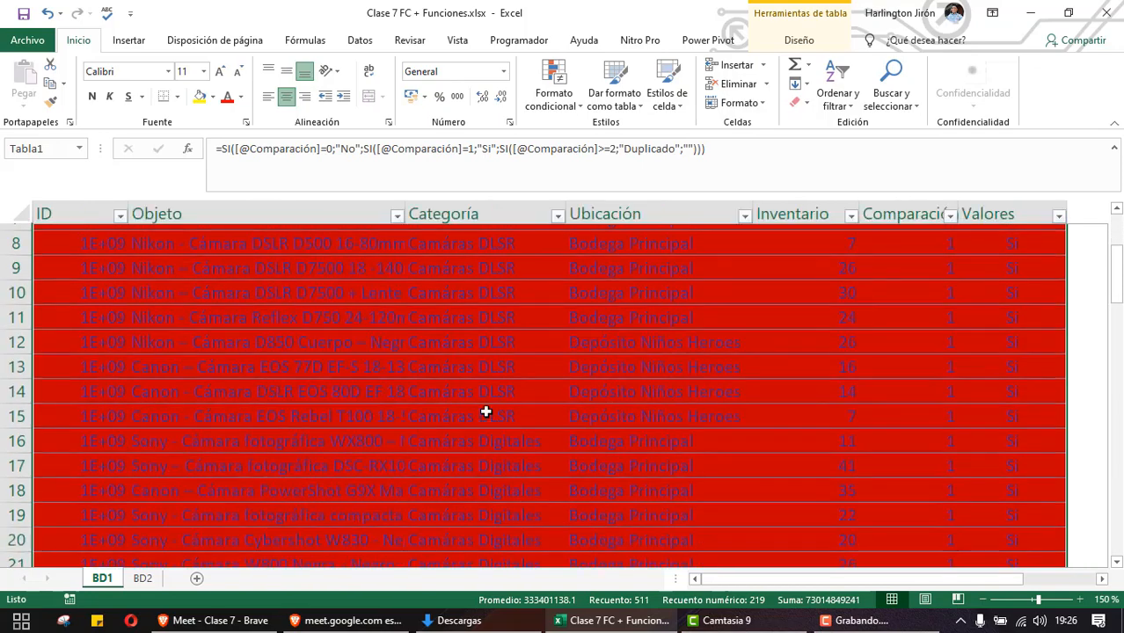
{"action": "scroll", "coordinate": [486, 410], "scroll_direction": "up", "scroll_amount": 2}
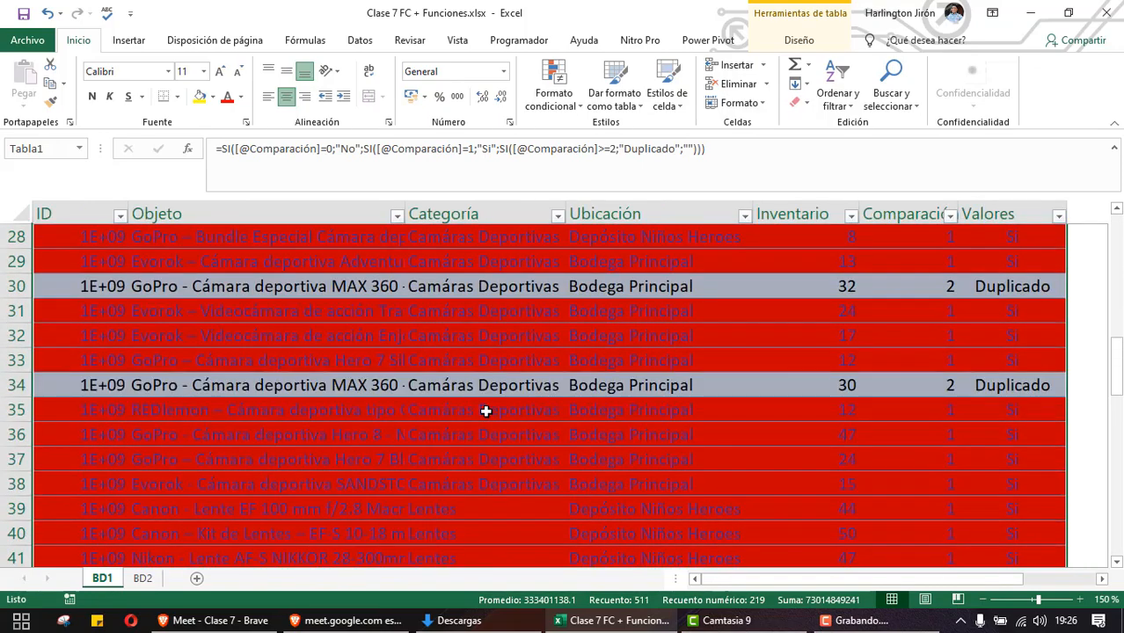
{"action": "scroll", "coordinate": [486, 411], "scroll_direction": "up", "scroll_amount": 6}
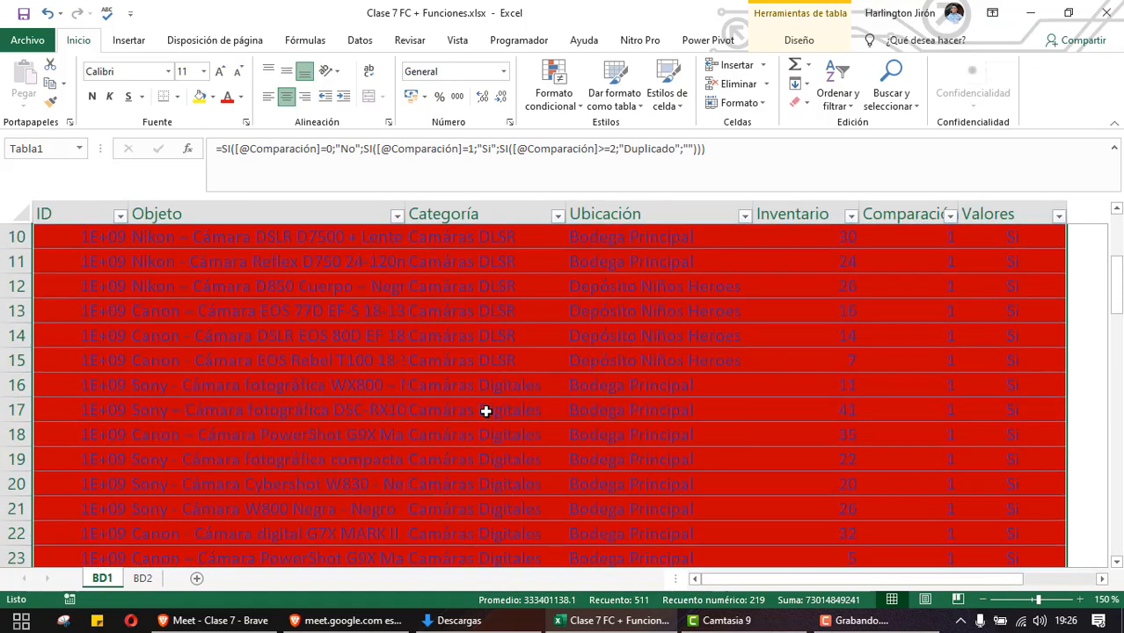
{"action": "scroll", "coordinate": [486, 411], "scroll_direction": "up", "scroll_amount": 3}
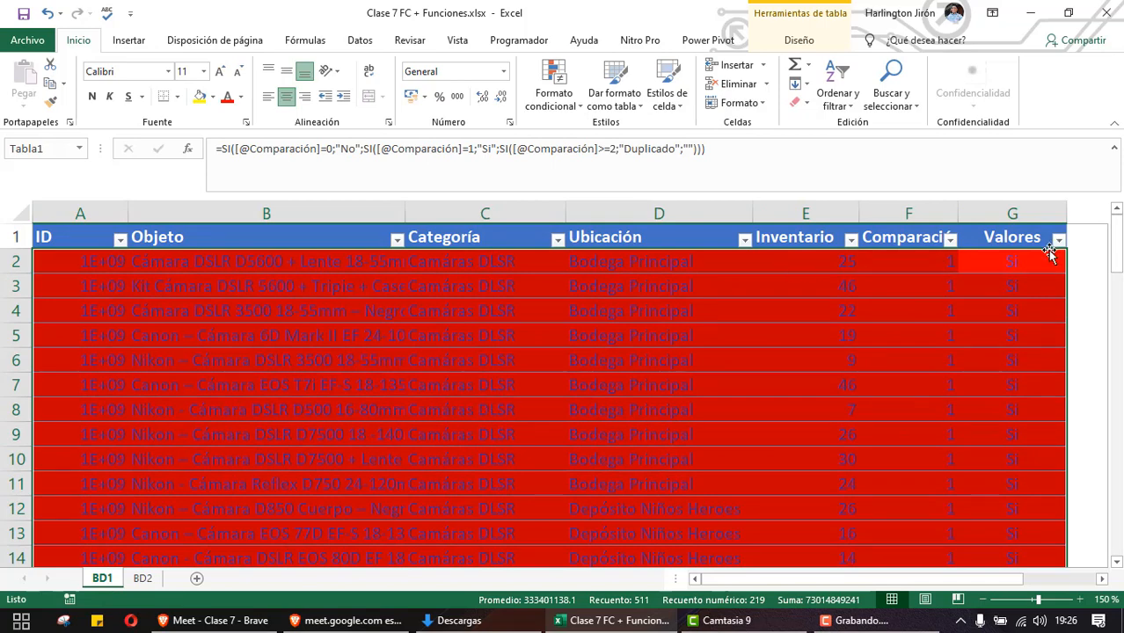
Edit the table's =$G2="Si" conditional formatting rule to use a black font colour and apply it
{"action": "left_click", "coordinate": [538, 103]}
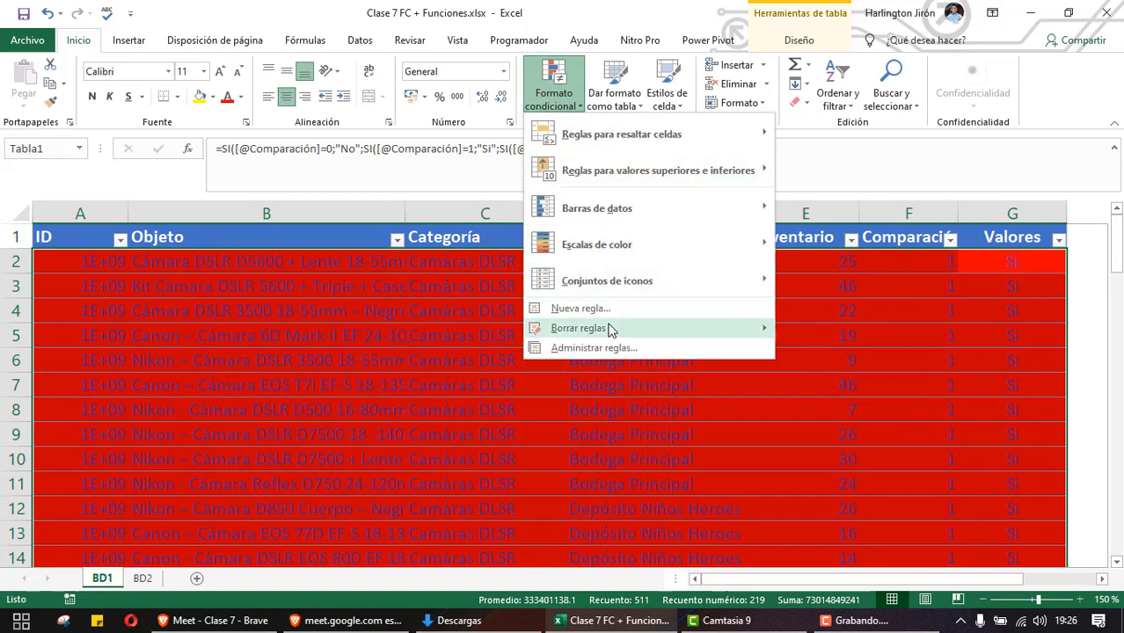
{"action": "mouse_move", "coordinate": [592, 258]}
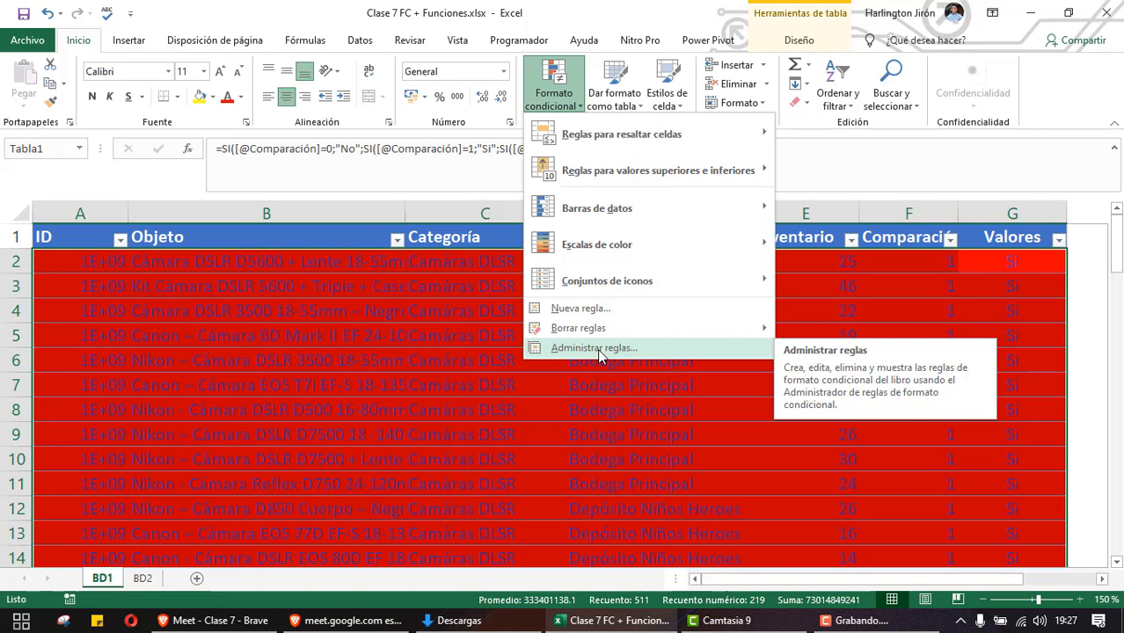
{"action": "left_click", "coordinate": [594, 348]}
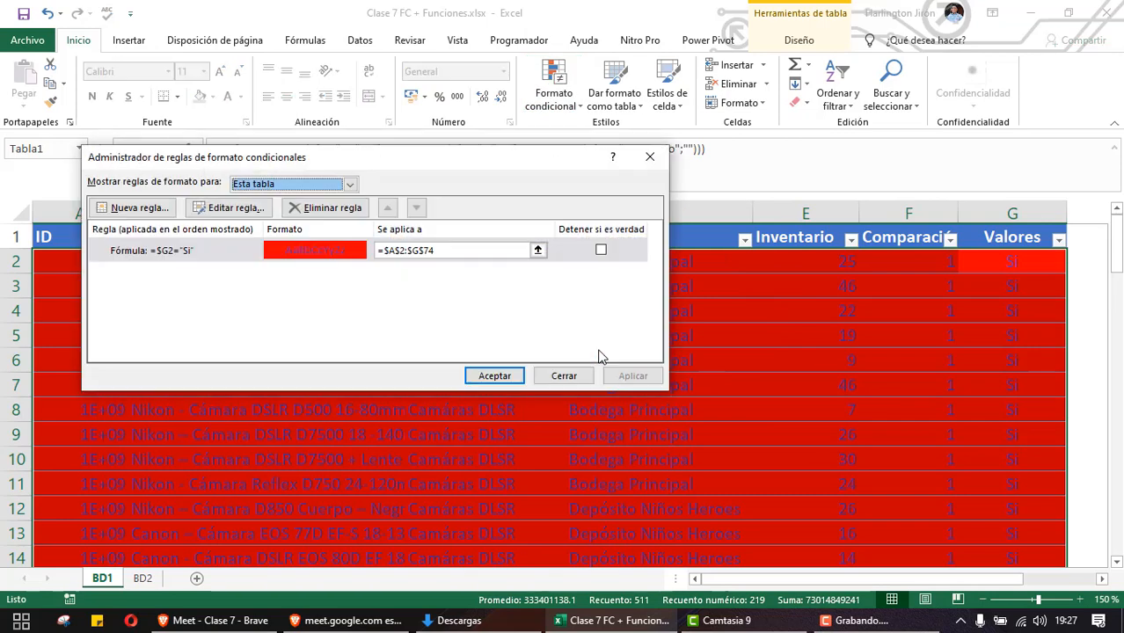
{"action": "left_click", "coordinate": [207, 255]}
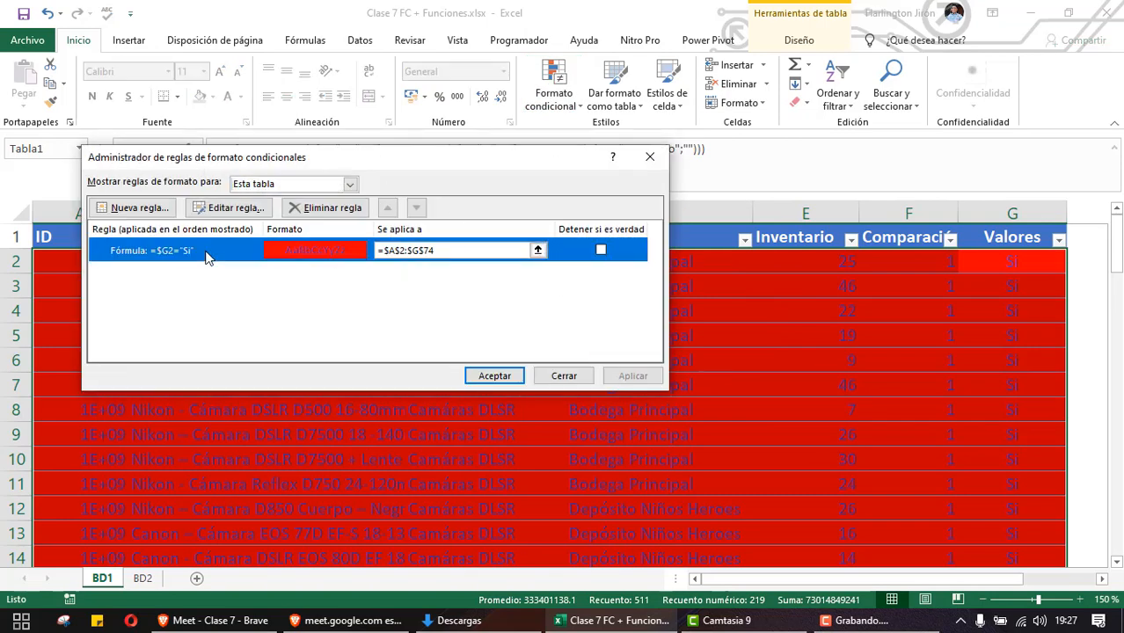
{"action": "left_click", "coordinate": [224, 208]}
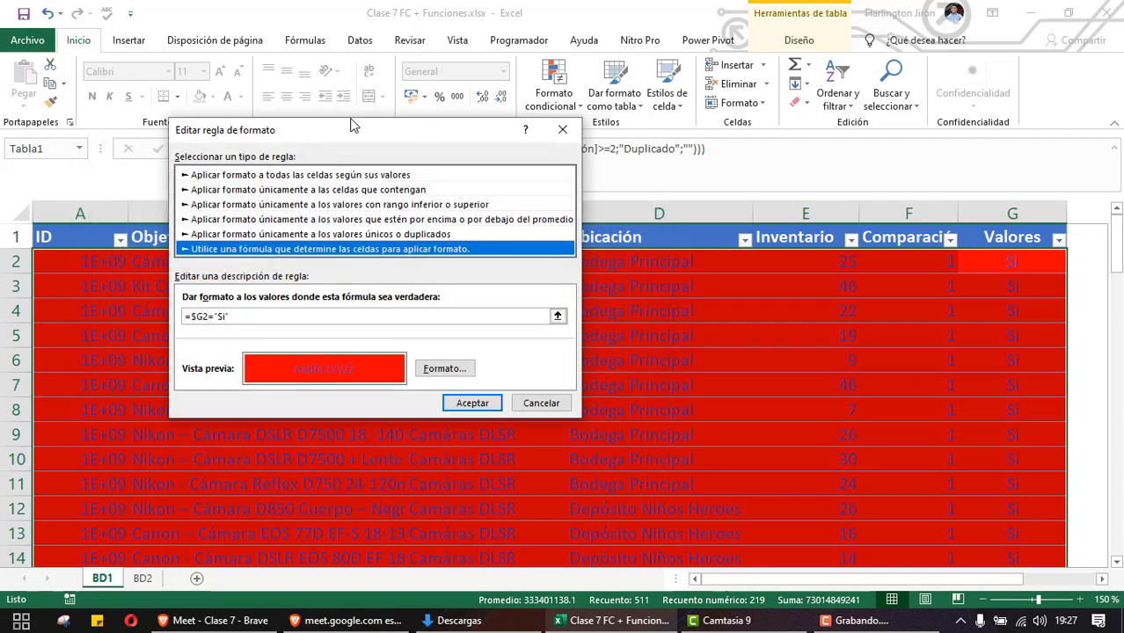
{"action": "left_click_drag", "start_coordinate": [352, 126], "coordinate": [334, 70]}
{"action": "left_click", "coordinate": [428, 312]}
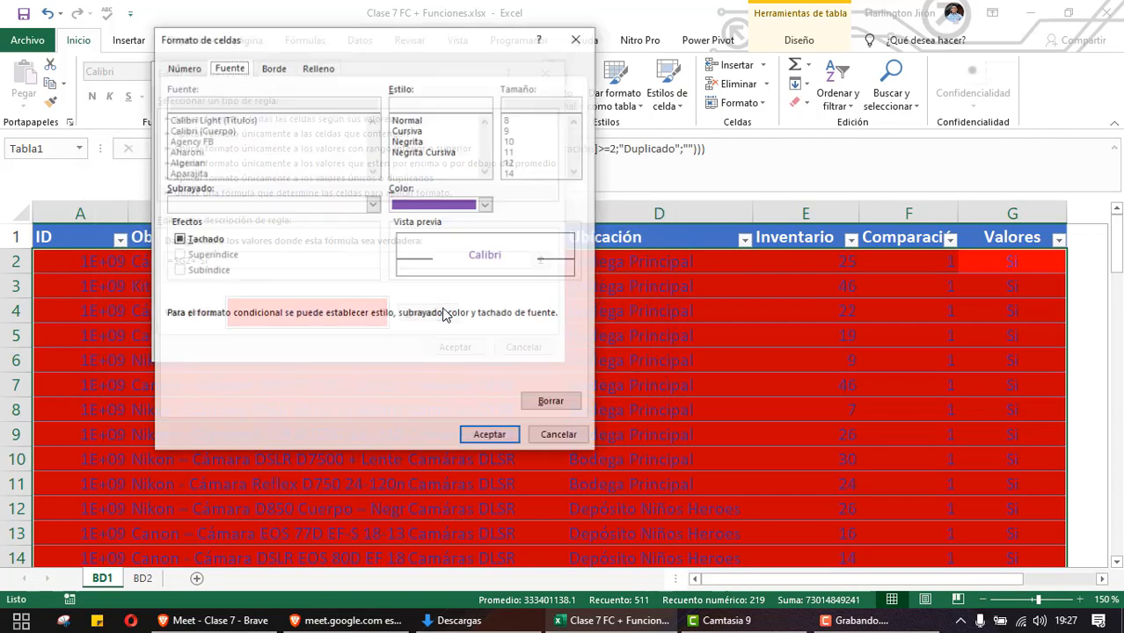
{"action": "left_click", "coordinate": [486, 206]}
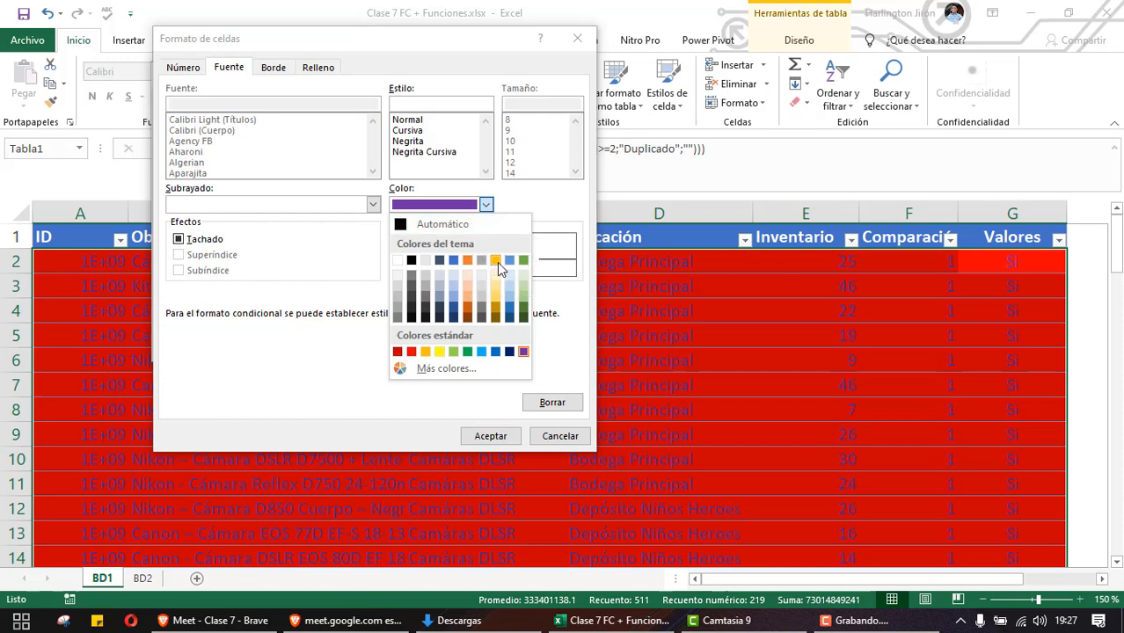
{"action": "left_click", "coordinate": [411, 261]}
{"action": "left_click", "coordinate": [497, 436]}
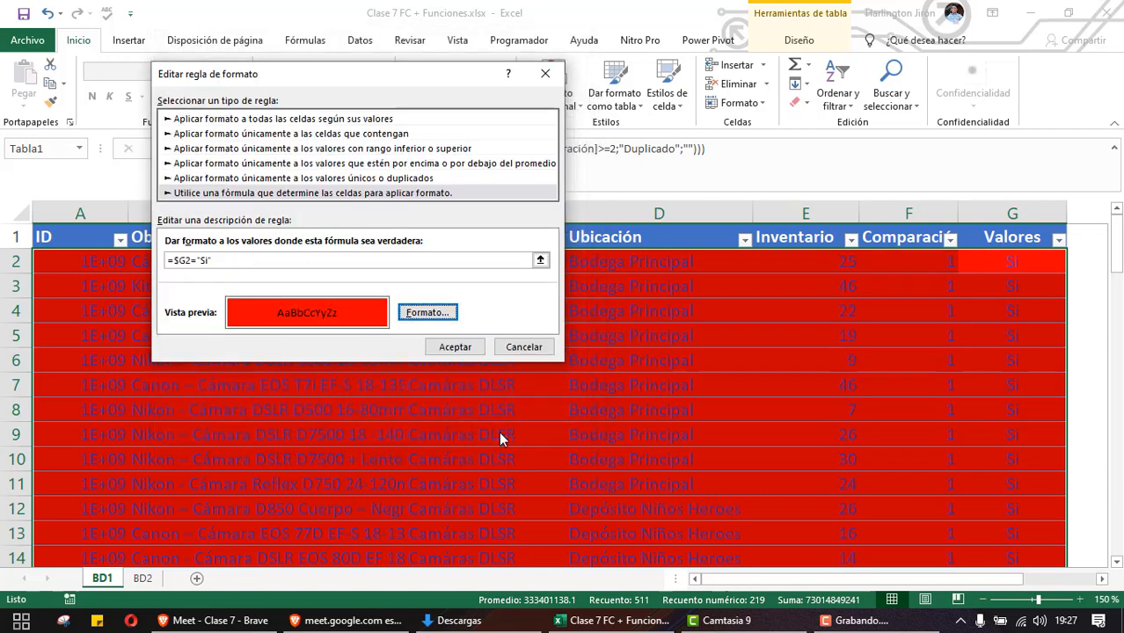
{"action": "left_click", "coordinate": [453, 345]}
{"action": "left_click", "coordinate": [494, 375]}
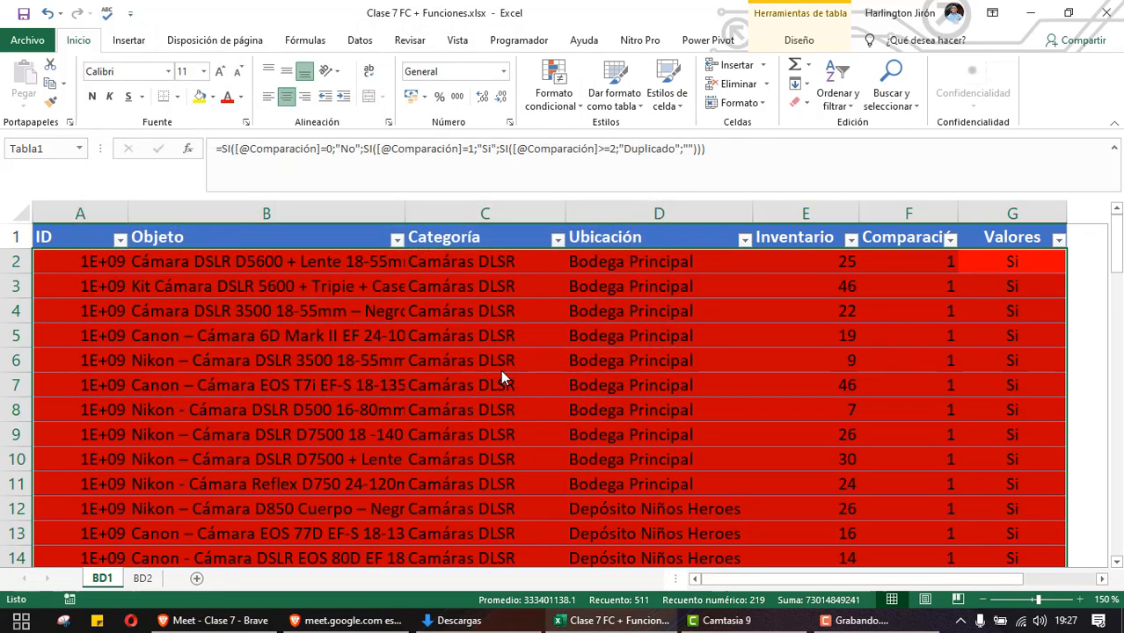
Add a new record below the table's last row with "Canon rebel t6" in the Objeto column, cell B75
{"action": "scroll", "coordinate": [524, 388], "scroll_direction": "down", "scroll_amount": 7}
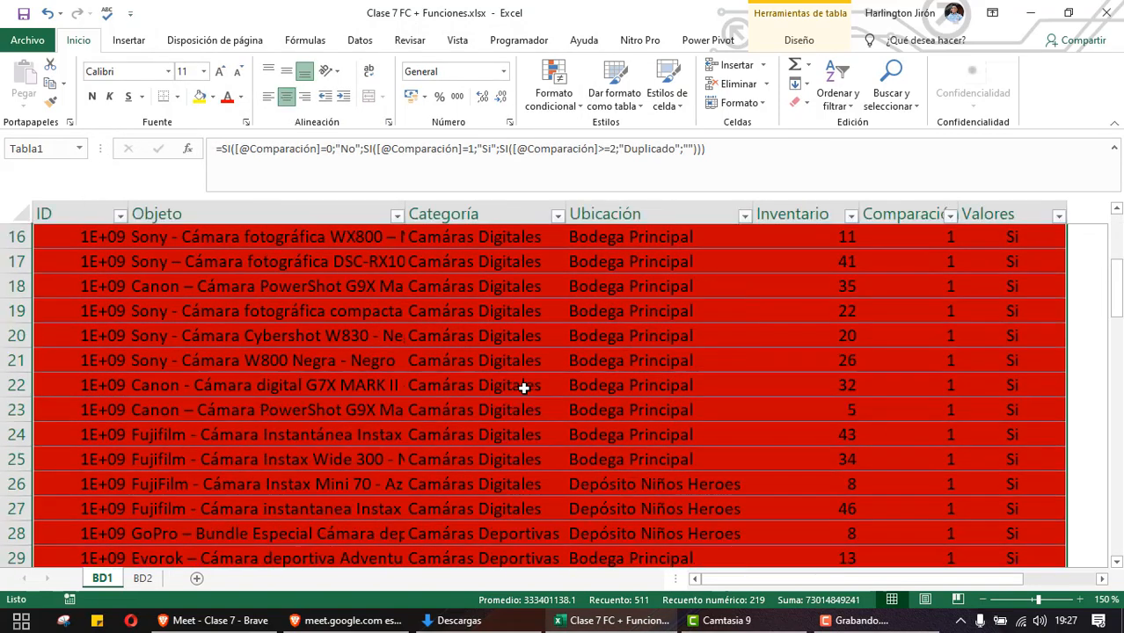
{"action": "scroll", "coordinate": [523, 388], "scroll_direction": "up", "scroll_amount": 7}
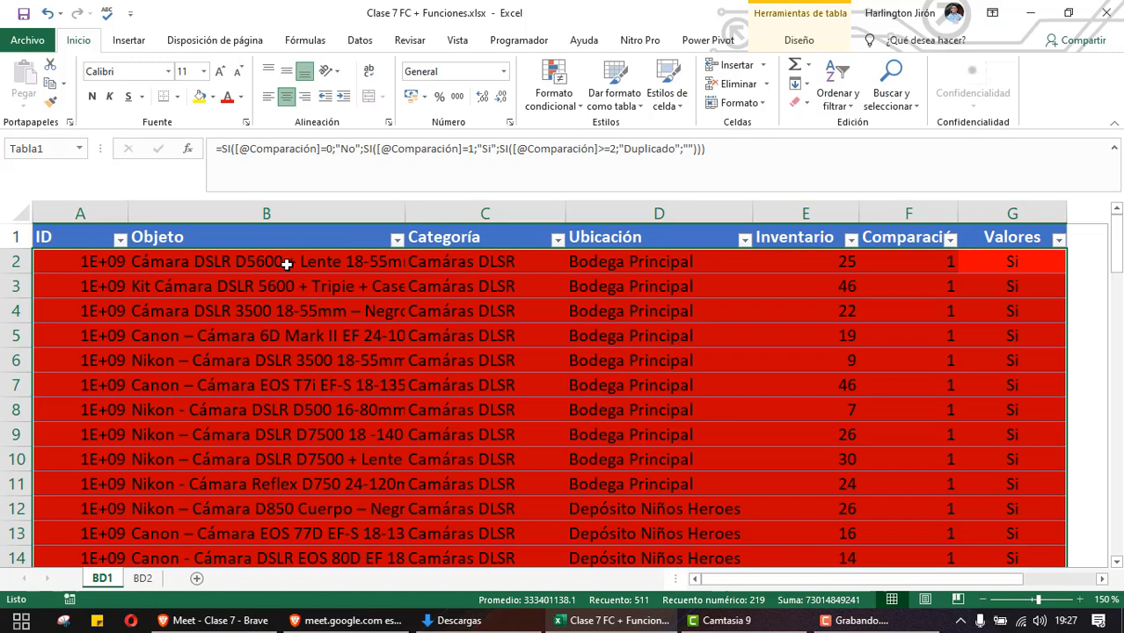
{"action": "scroll", "coordinate": [286, 264], "scroll_direction": "down", "scroll_amount": 17}
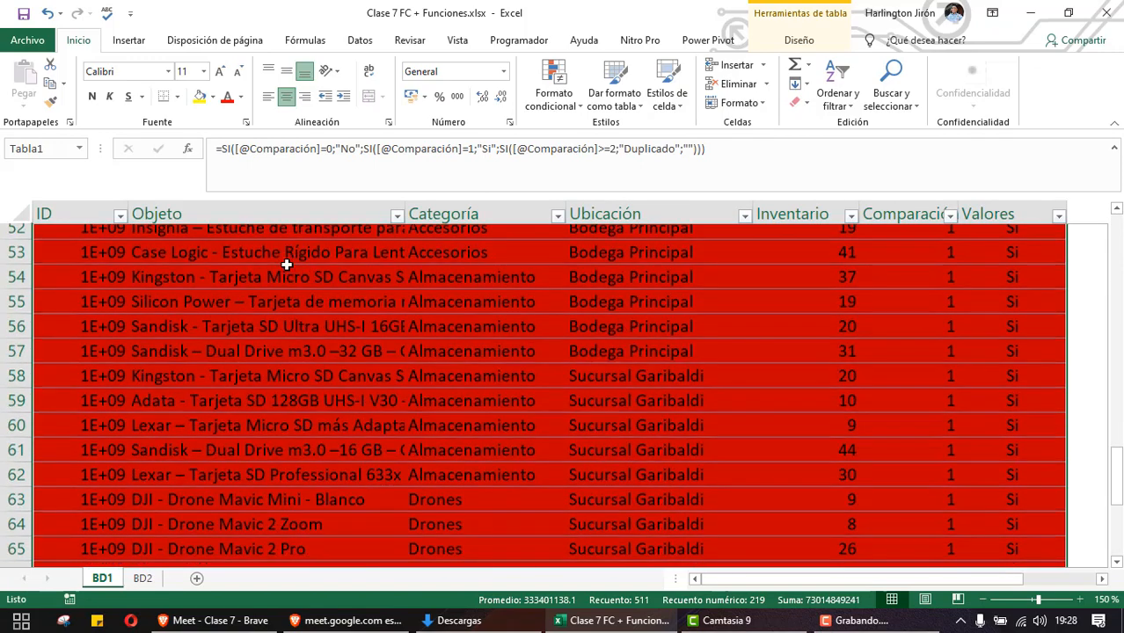
{"action": "scroll", "coordinate": [286, 264], "scroll_direction": "down", "scroll_amount": 6}
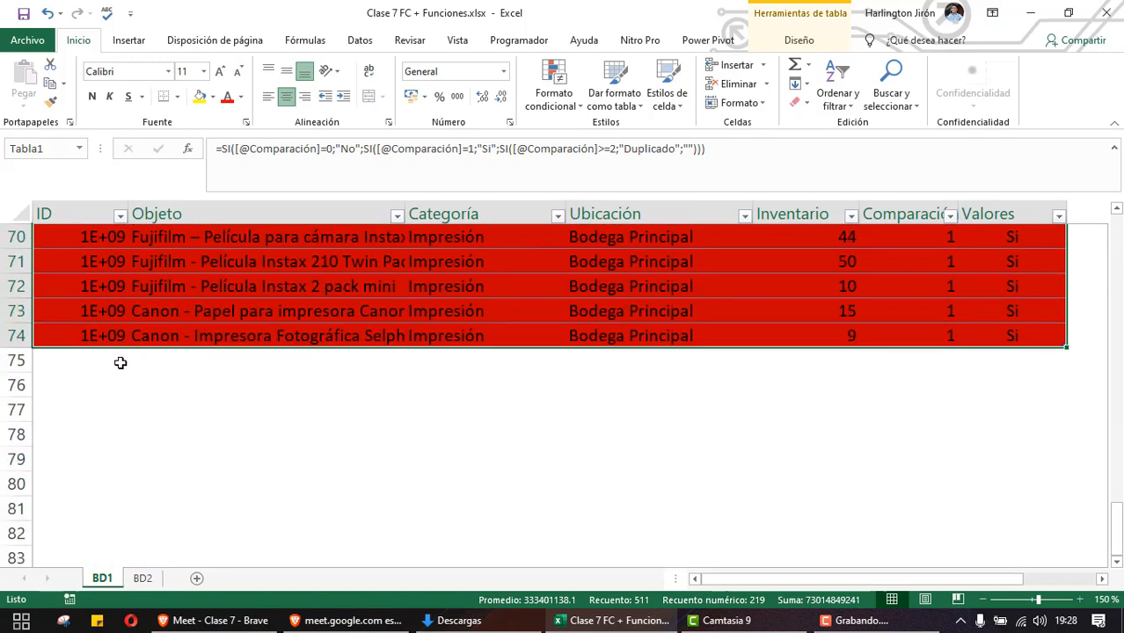
{"action": "left_click", "coordinate": [284, 358]}
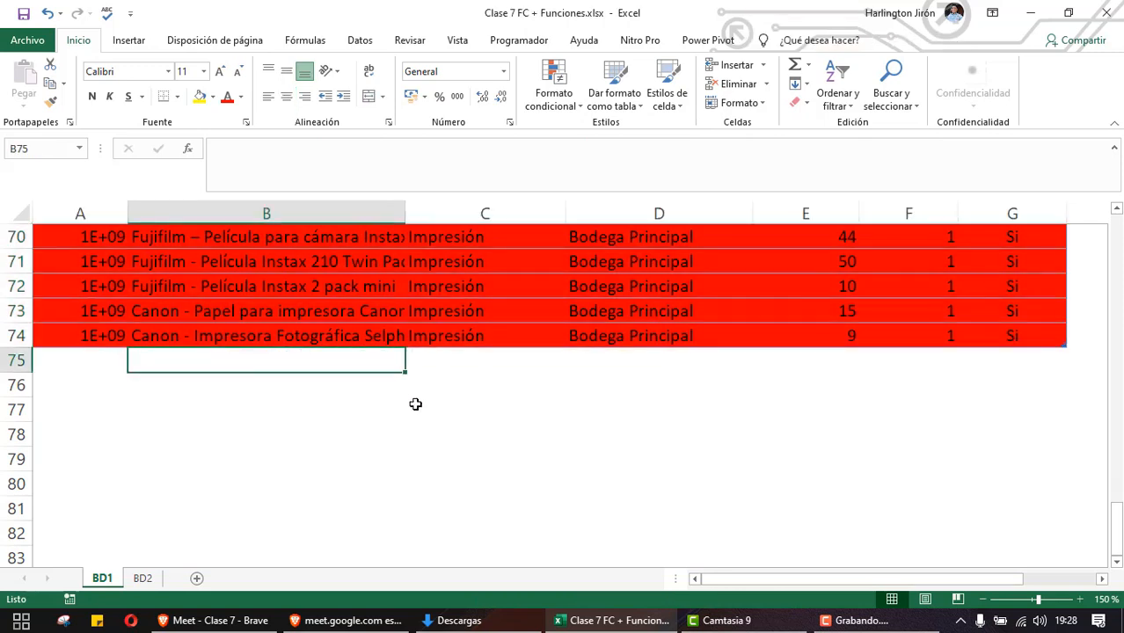
{"action": "type", "text": "Canon rebel "}
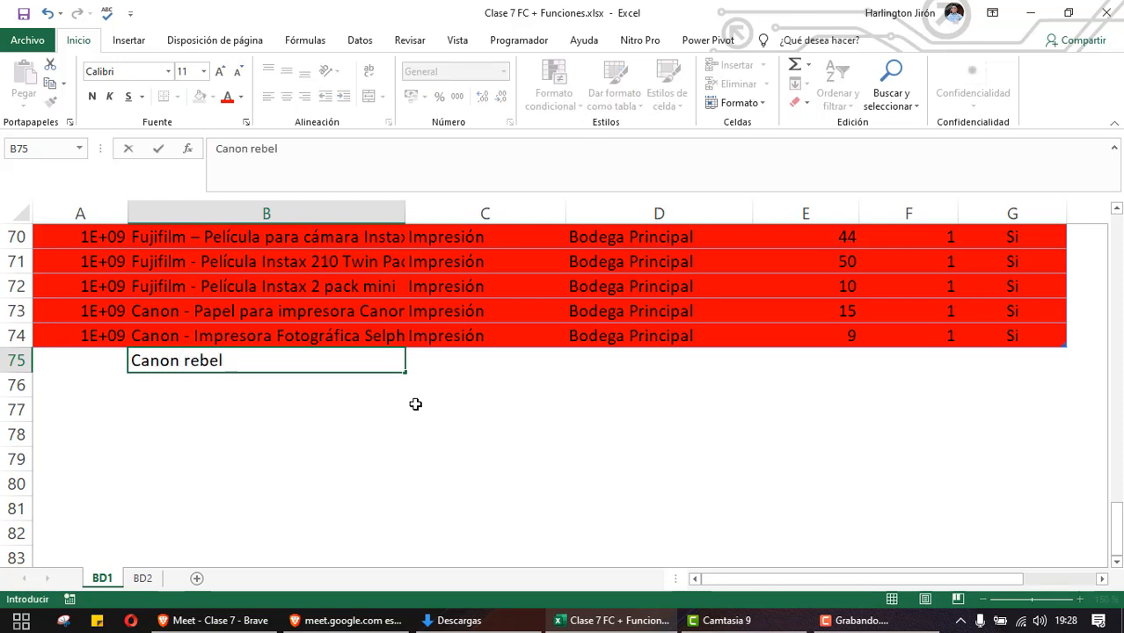
{"action": "type", "text": "t6"}
{"action": "key", "text": "Return"}
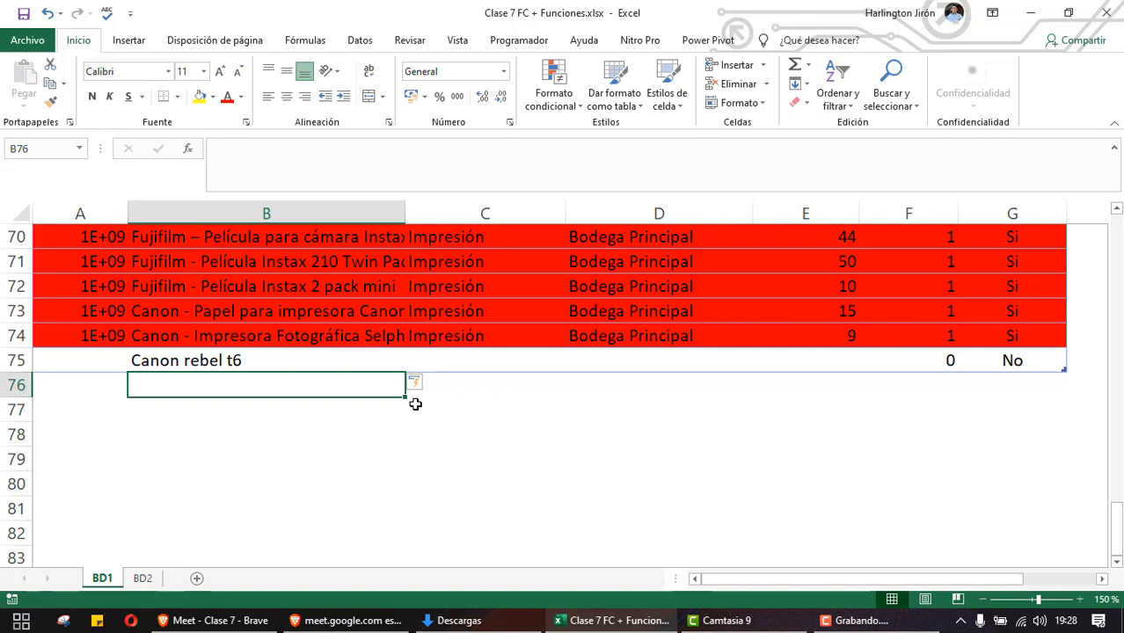
Add another record with "Nikon C920" in the Objeto column, cell B76
{"action": "type", "text": "Nio"}
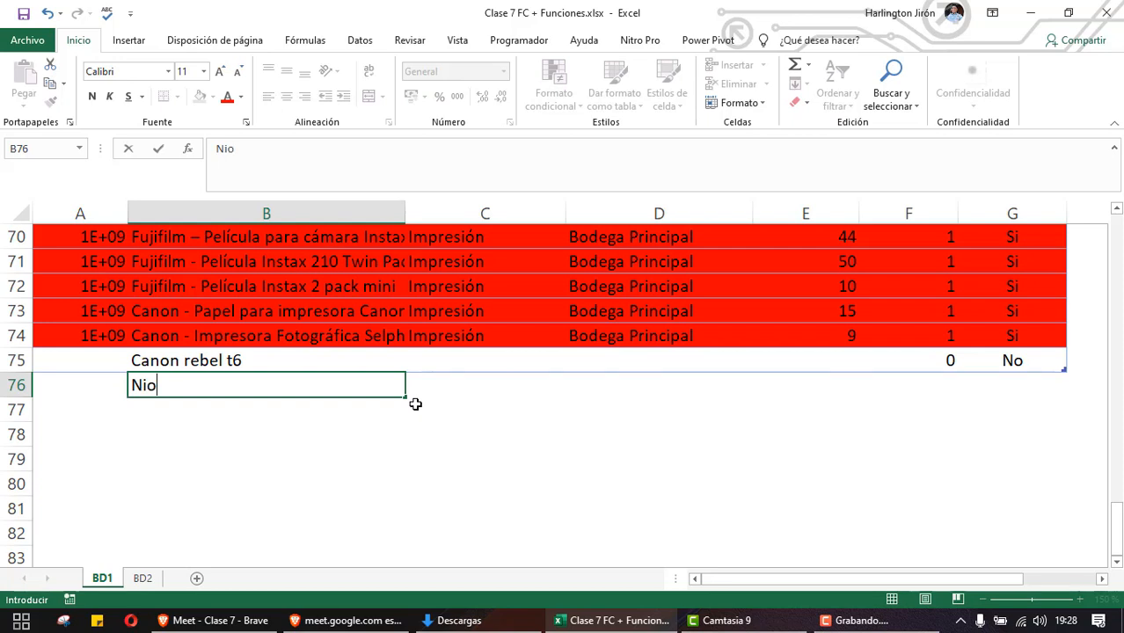
{"action": "key", "text": "BackSpace"}
{"action": "type", "text": "k"}
{"action": "key", "text": "BackSpace"}
{"action": "type", "text": "kon C920"}
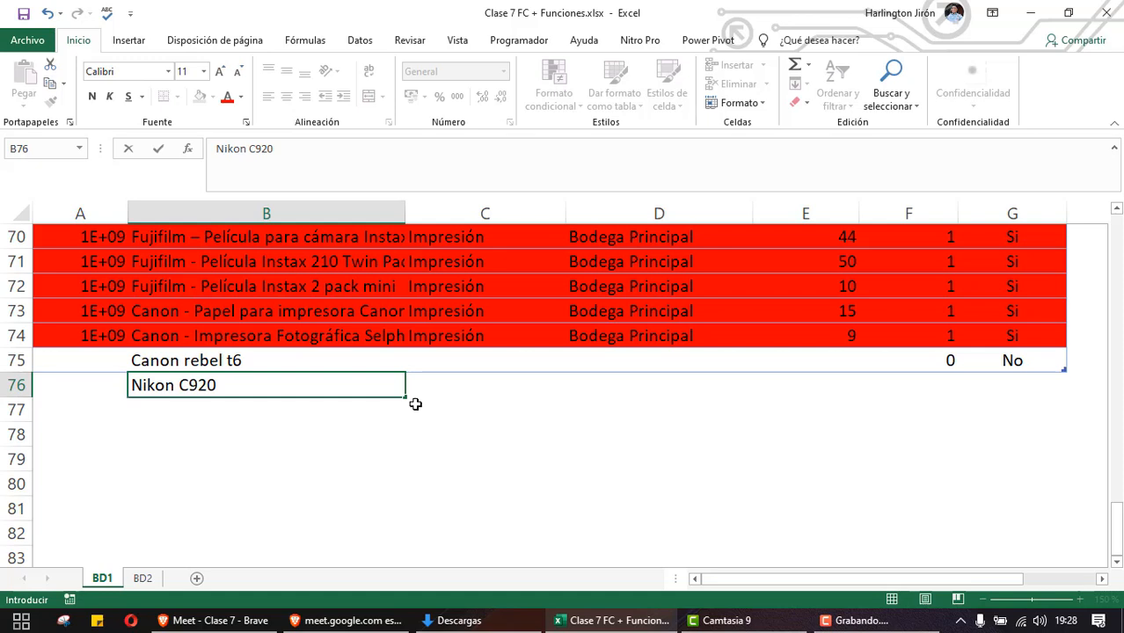
{"action": "key", "text": "Return"}
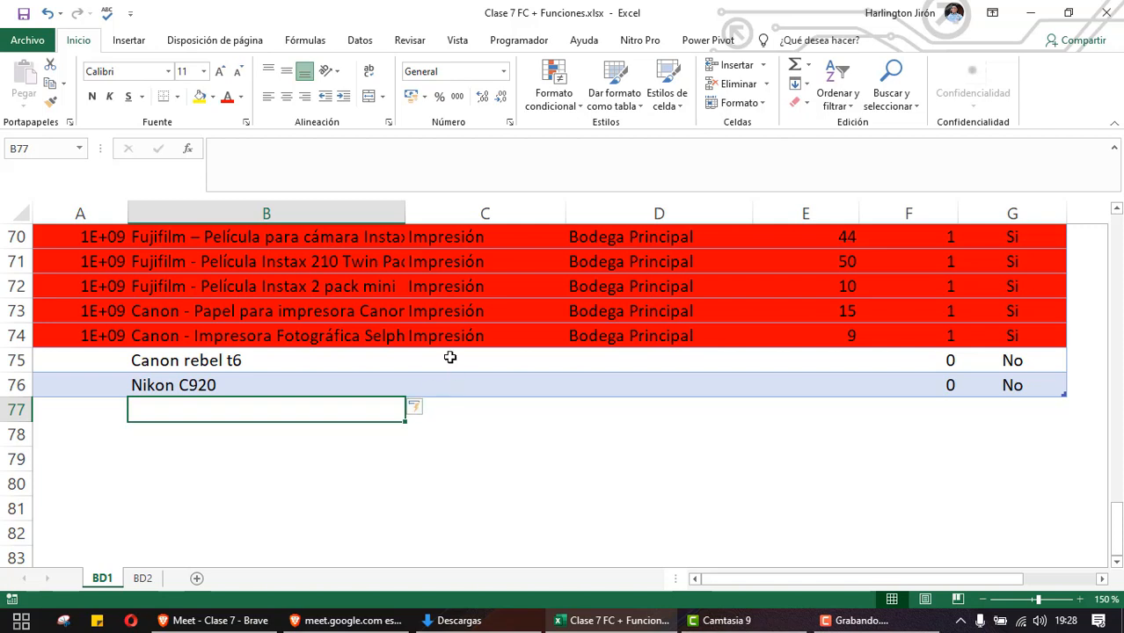
Reselect =$A$2:$G$76 as the range the "Si" conditional formatting rule applies to and accept it
{"action": "left_click", "coordinate": [264, 336]}
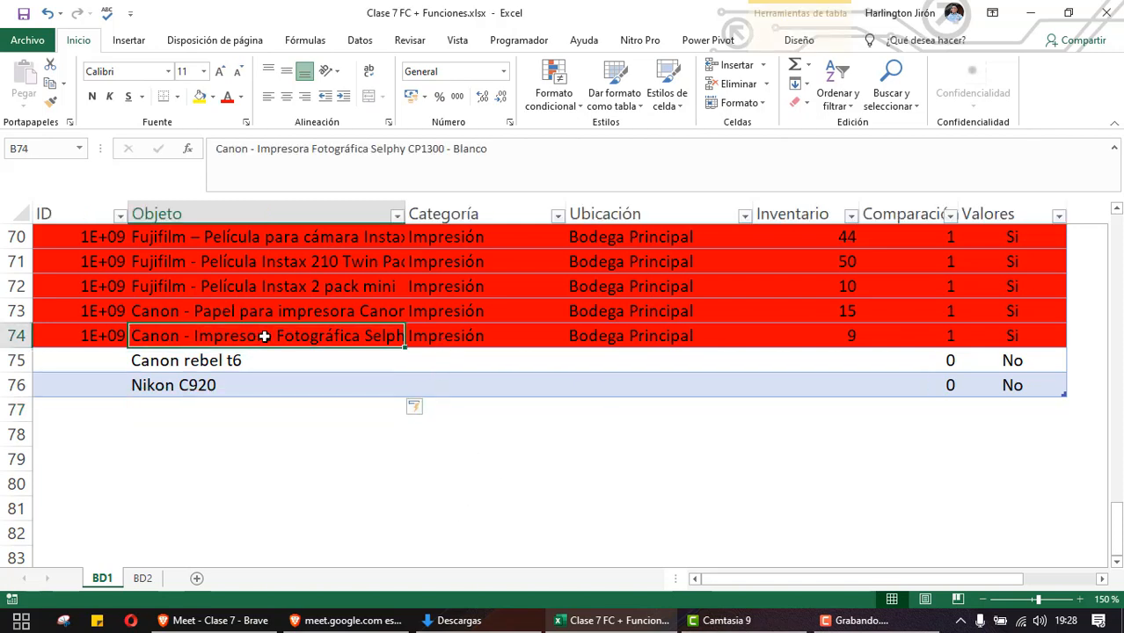
{"action": "left_click", "coordinate": [552, 97]}
{"action": "left_click", "coordinate": [596, 348]}
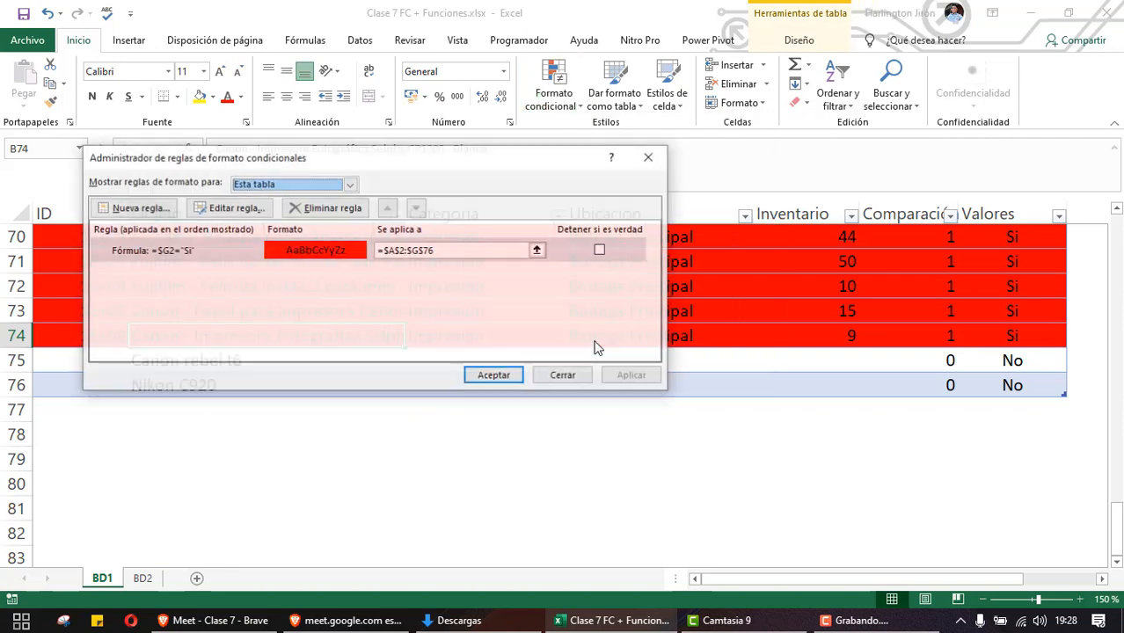
{"action": "left_click", "coordinate": [450, 249]}
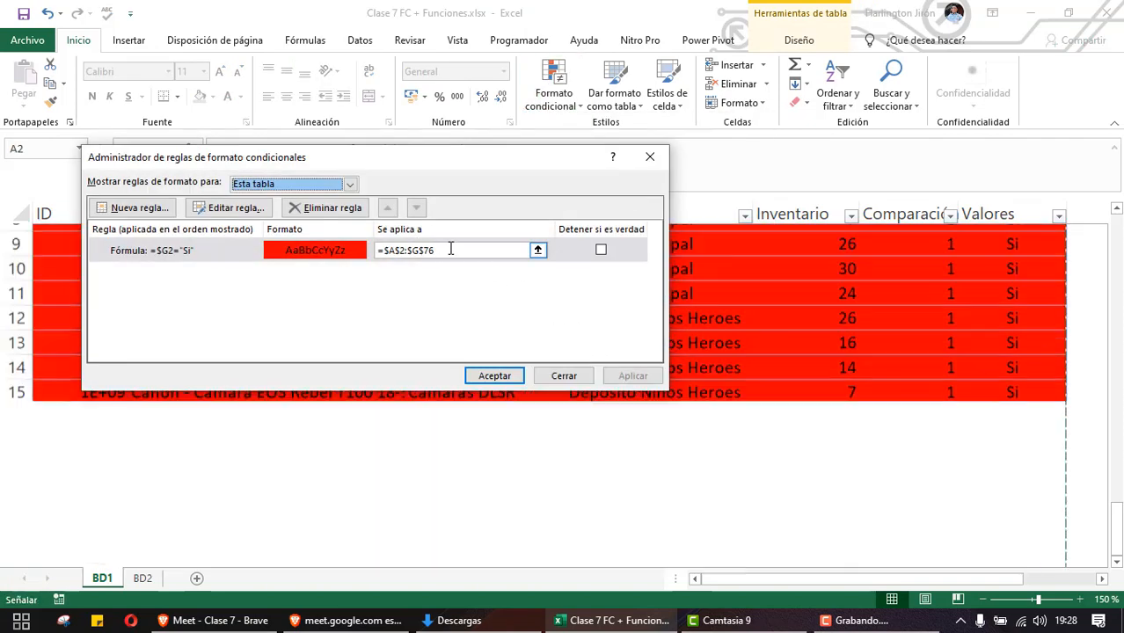
{"action": "left_click_drag", "start_coordinate": [424, 254], "coordinate": [365, 258]}
{"action": "scroll", "coordinate": [31, 234], "scroll_direction": "up", "scroll_amount": 1}
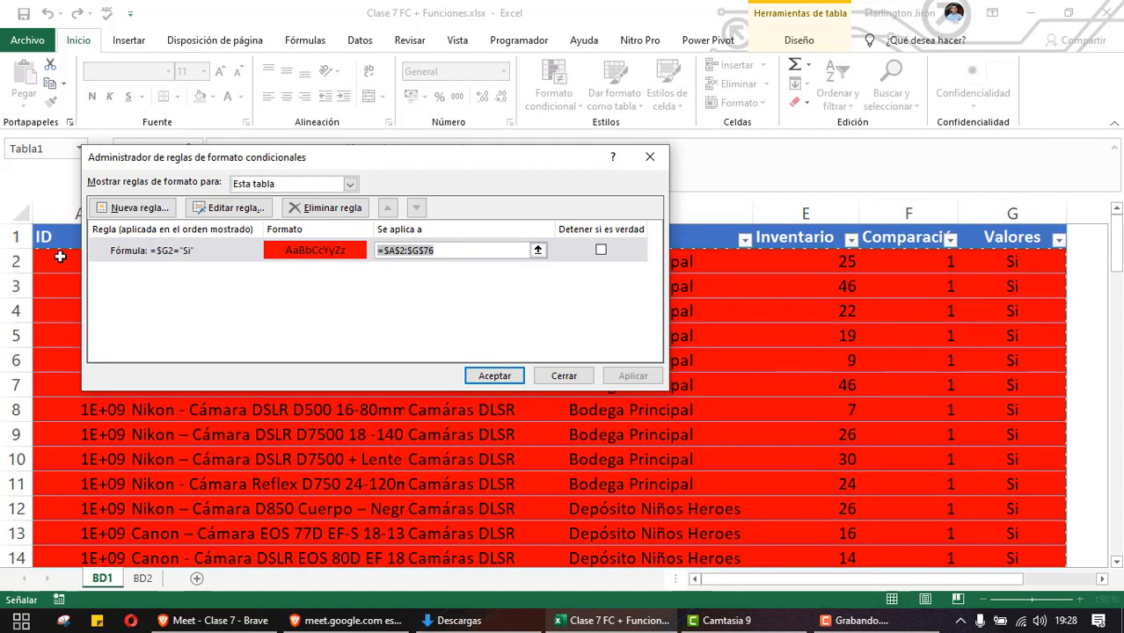
{"action": "left_click_drag", "start_coordinate": [42, 262], "coordinate": [1006, 504]}
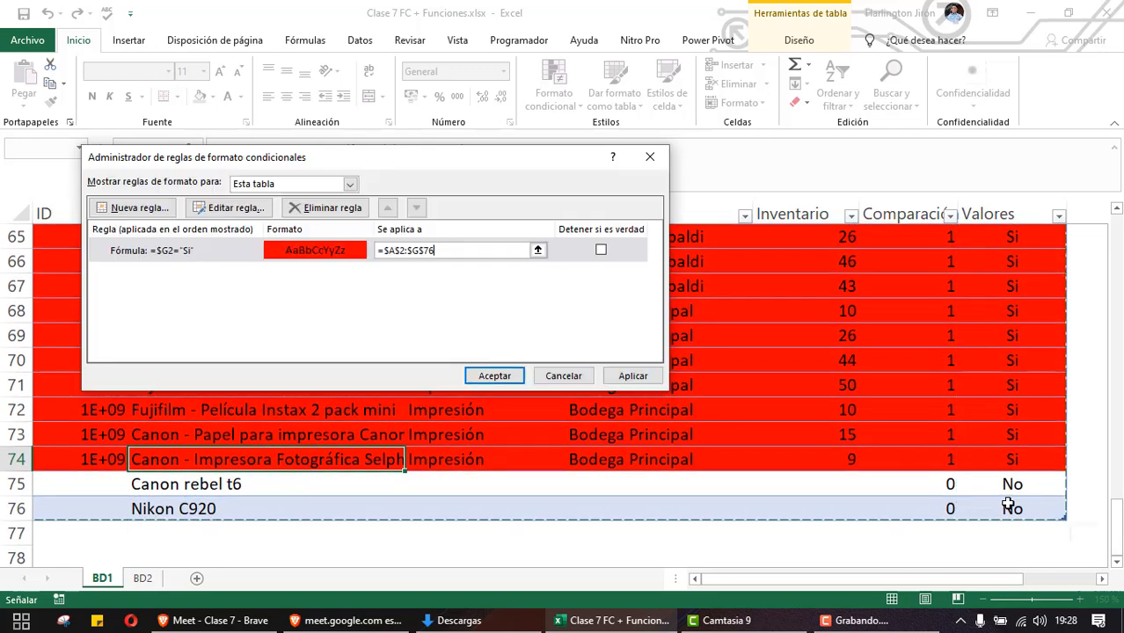
{"action": "left_click", "coordinate": [502, 375]}
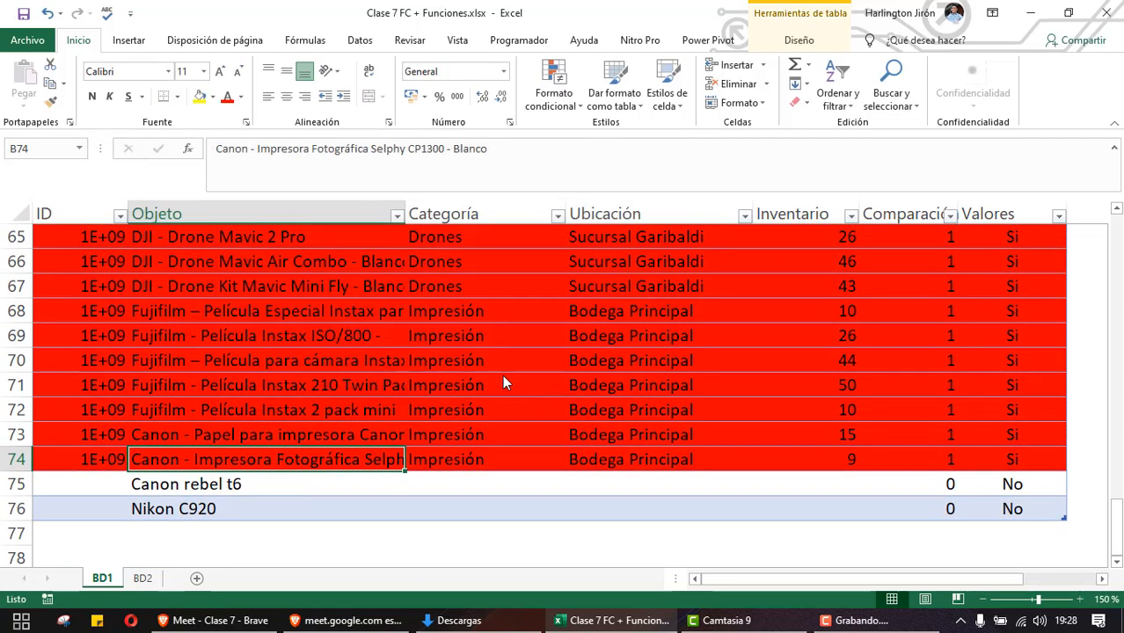
Review the rule's highlighting from the last rows up to the table's start and select the first Valores cell, G2
{"action": "scroll", "coordinate": [1002, 484], "scroll_direction": "up", "scroll_amount": 12}
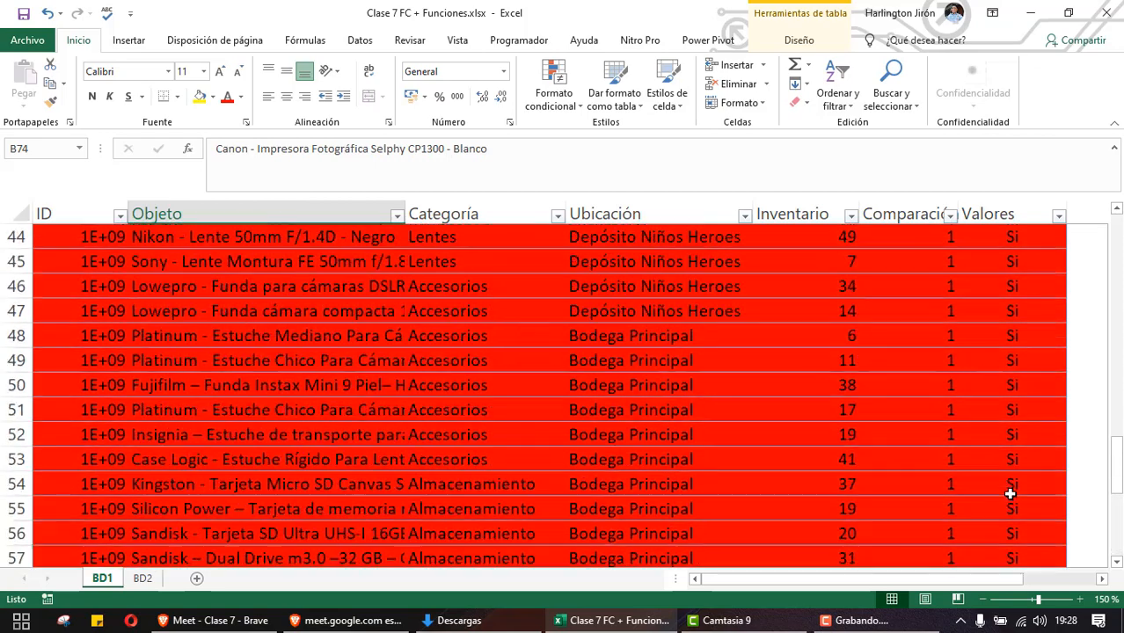
{"action": "scroll", "coordinate": [1003, 440], "scroll_direction": "up", "scroll_amount": 2}
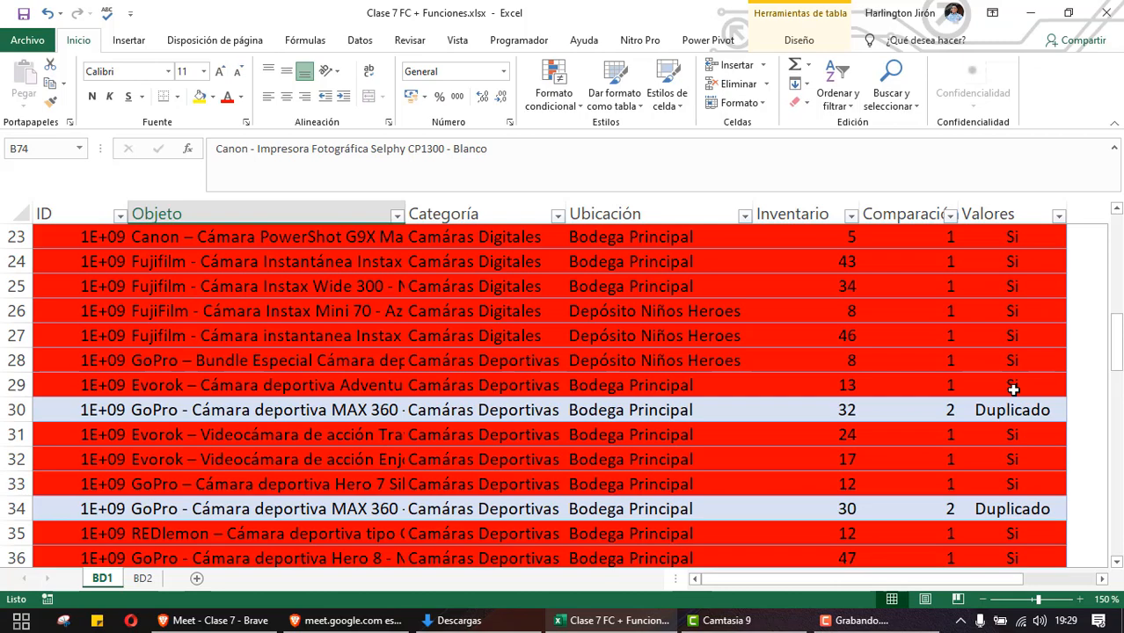
{"action": "scroll", "coordinate": [1013, 390], "scroll_direction": "up", "scroll_amount": 7}
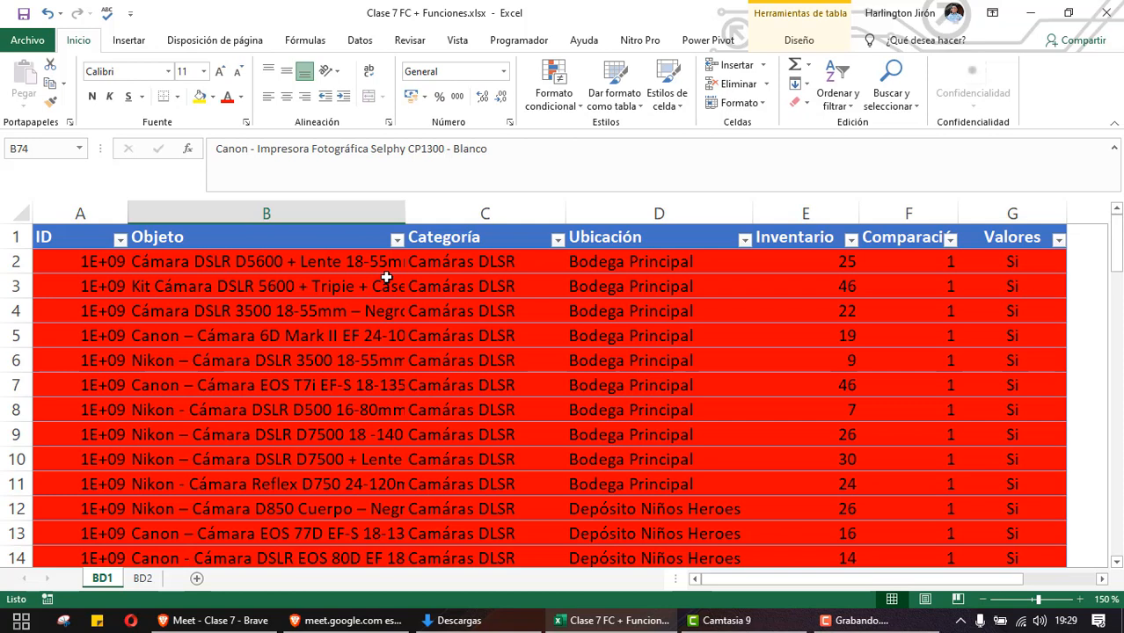
{"action": "left_click", "coordinate": [1016, 260]}
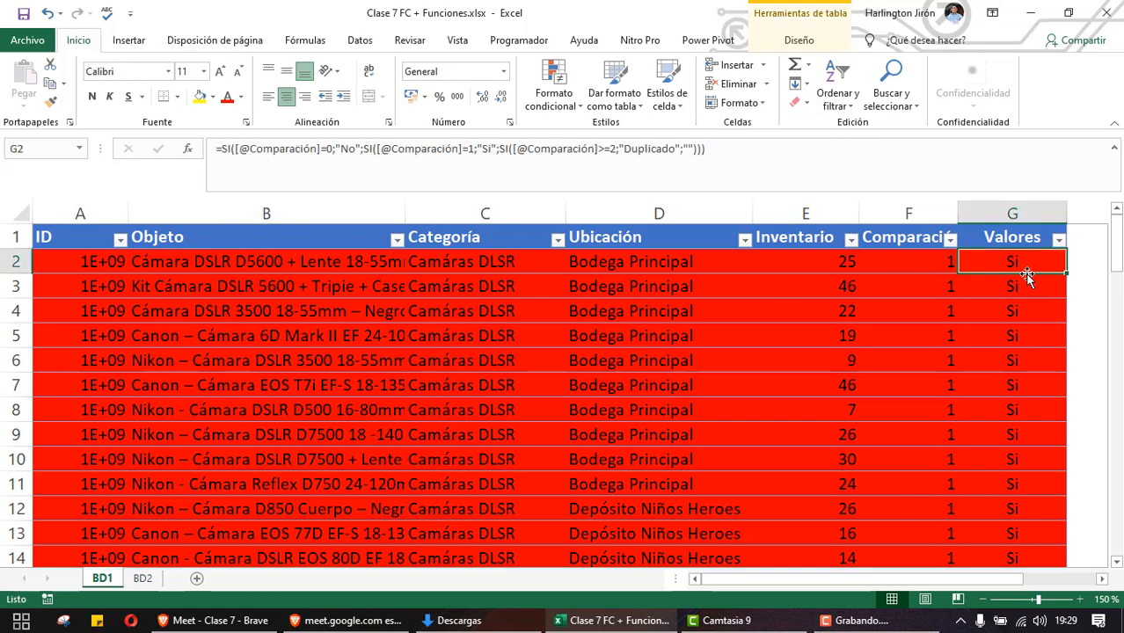
Replace the Objeto entries of the first two records with "Canon rebel t6" in B2 and "Nikon" in B3
{"action": "left_click", "coordinate": [238, 268]}
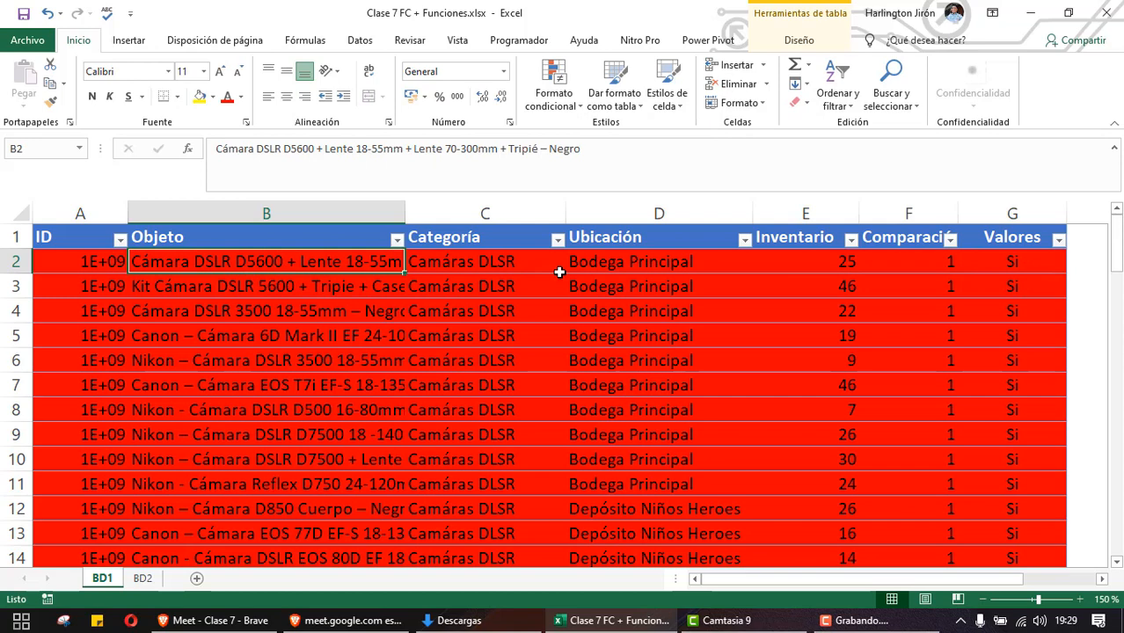
{"action": "type", "text": "Canon rebe"}
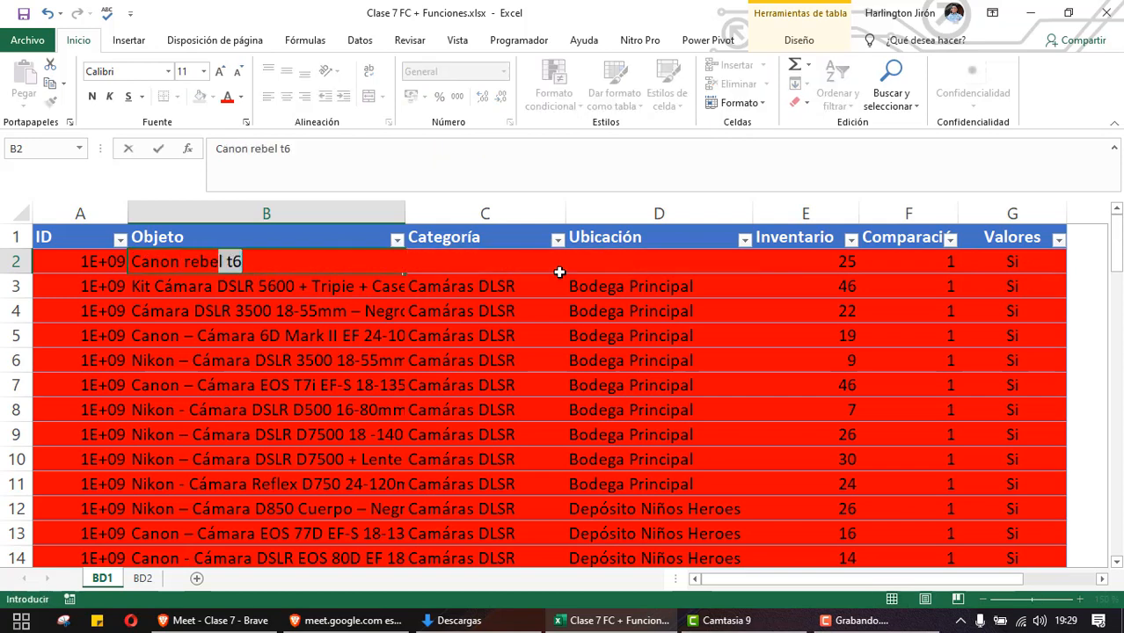
{"action": "key", "text": "Return"}
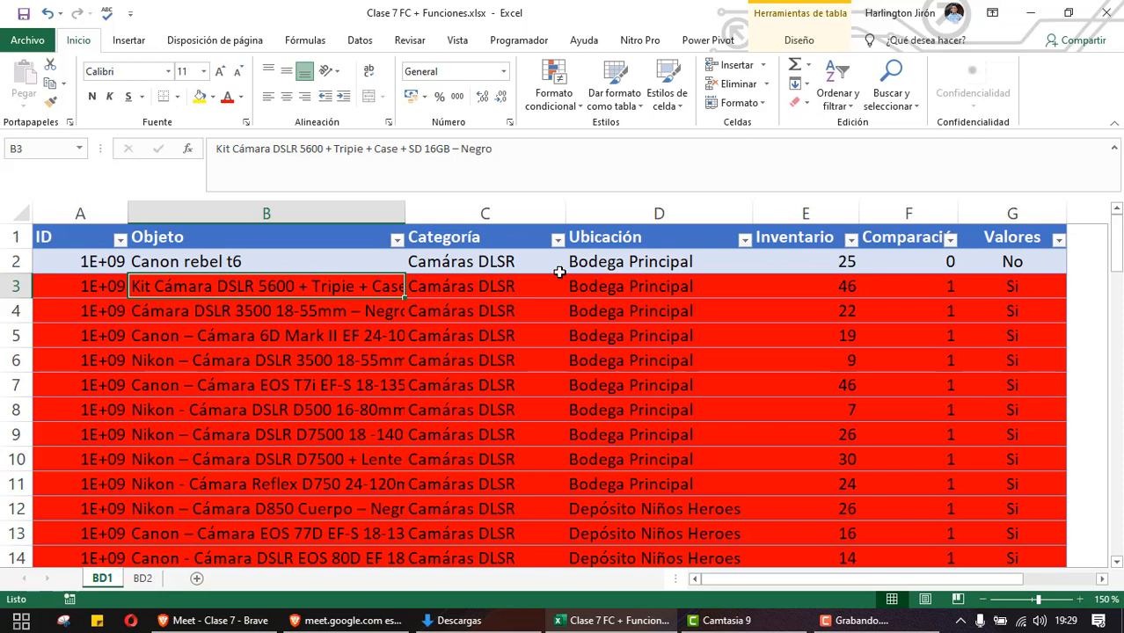
{"action": "type", "text": "Nikon"}
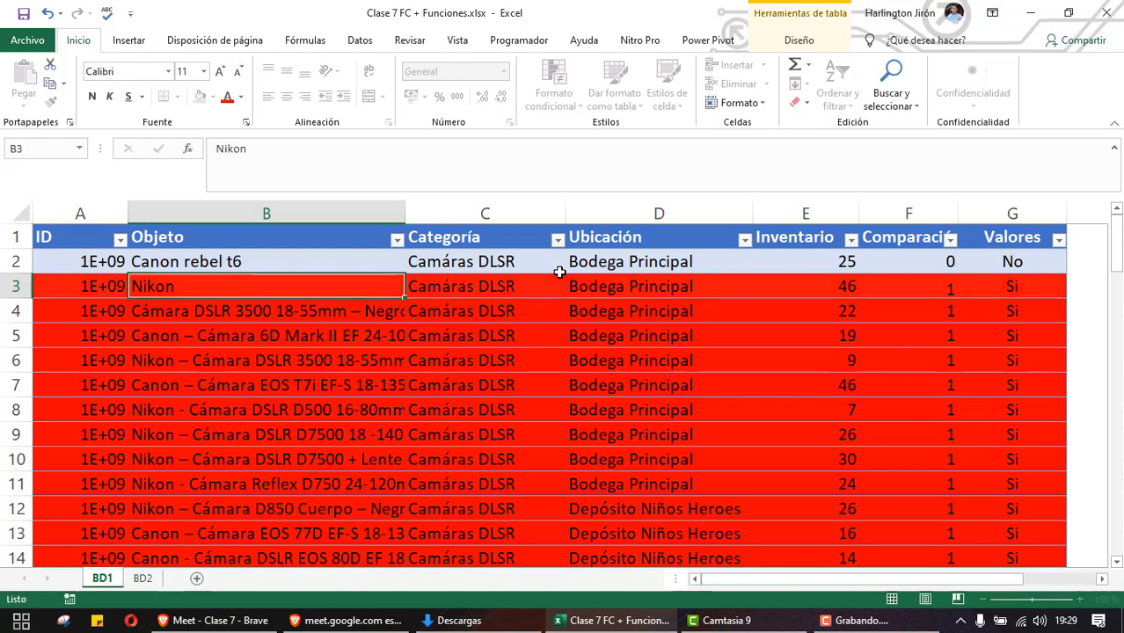
{"action": "key", "text": "Return"}
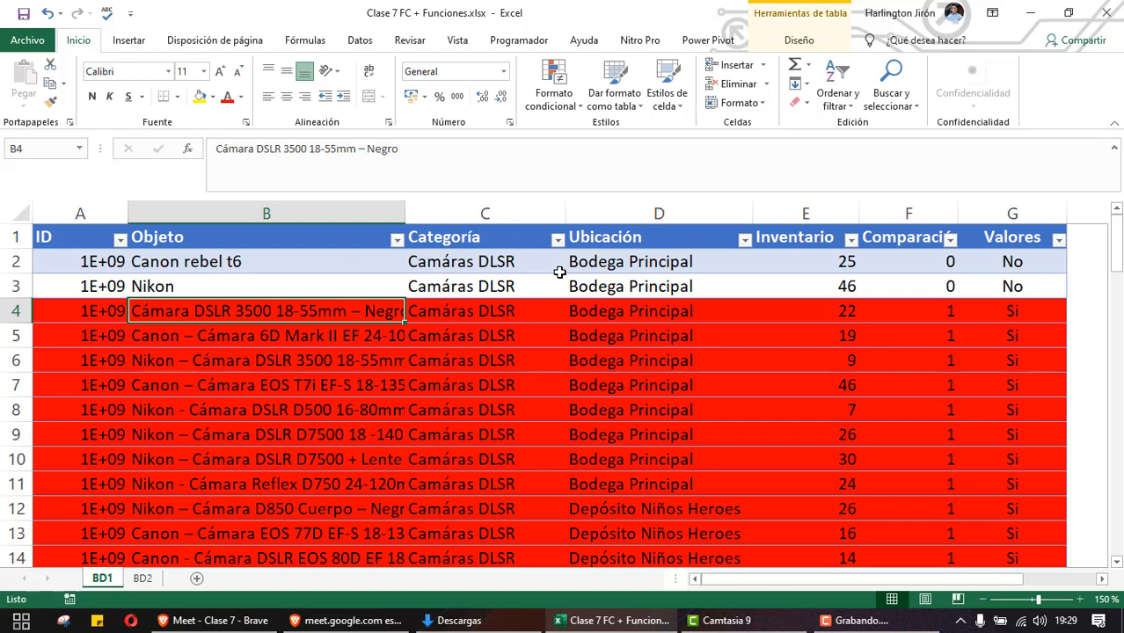
Select all the table's data rows and start a new conditional formatting rule that uses a formula to determine the formatted cells
{"action": "left_click", "coordinate": [80, 261]}
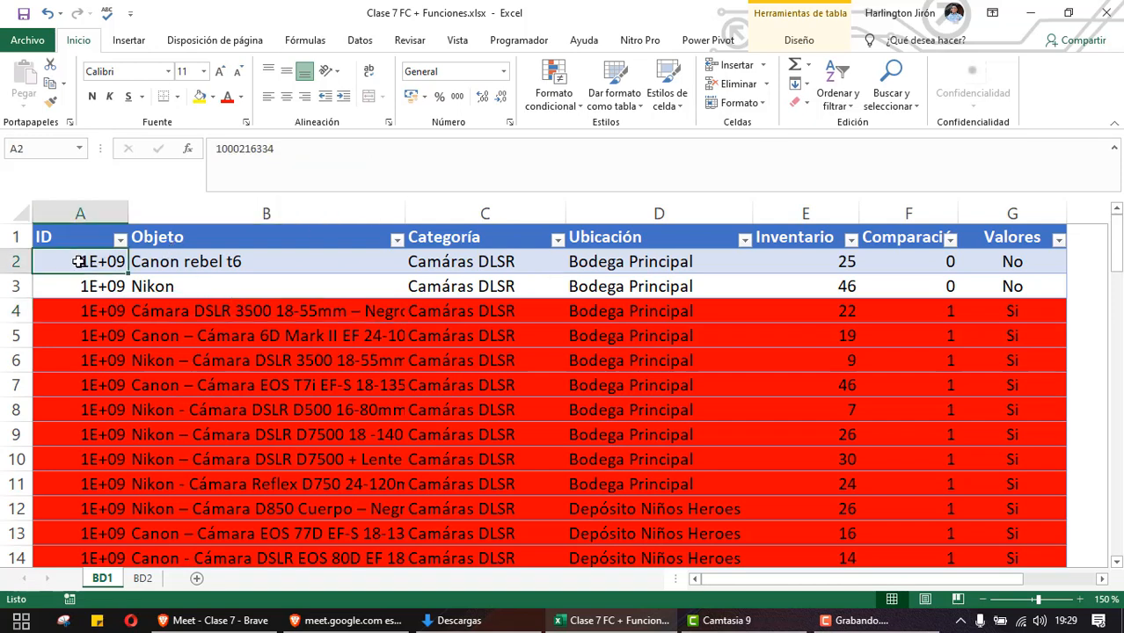
{"action": "key", "text": "ctrl+shift+Right"}
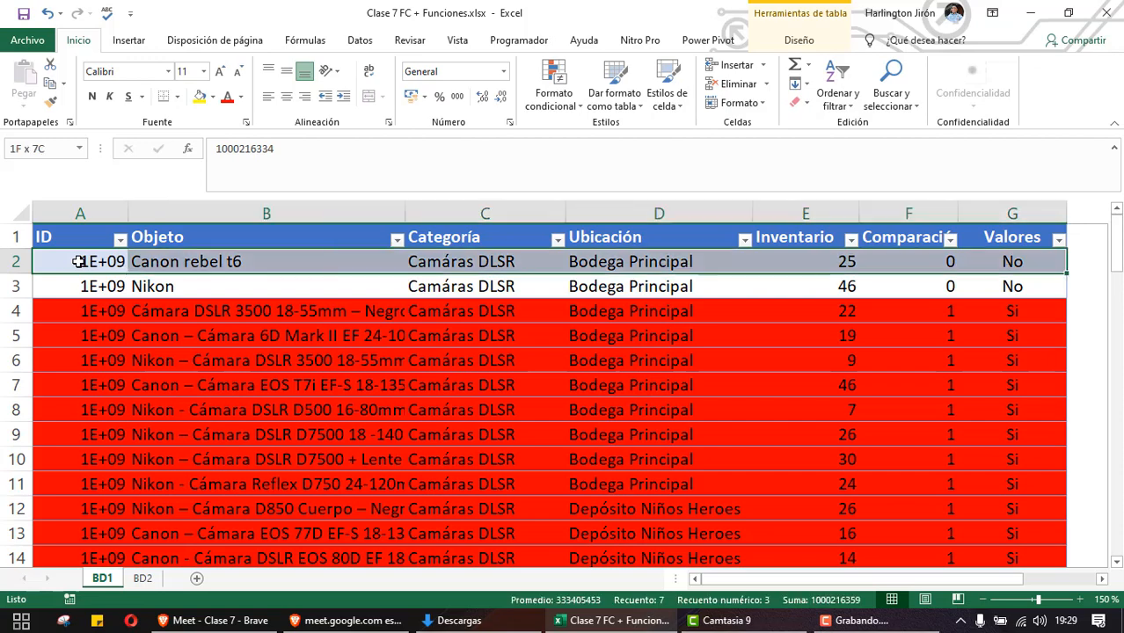
{"action": "key", "text": "ctrl+shift+Down"}
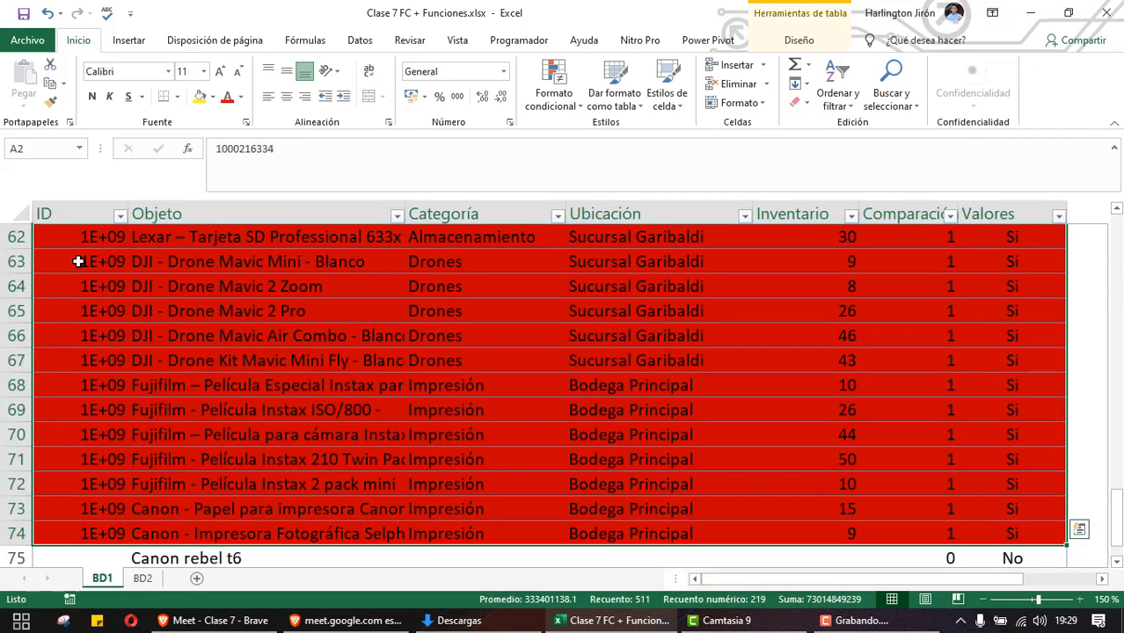
{"action": "key", "text": "ctrl+a"}
{"action": "scroll", "coordinate": [131, 281], "scroll_direction": "up", "scroll_amount": 20}
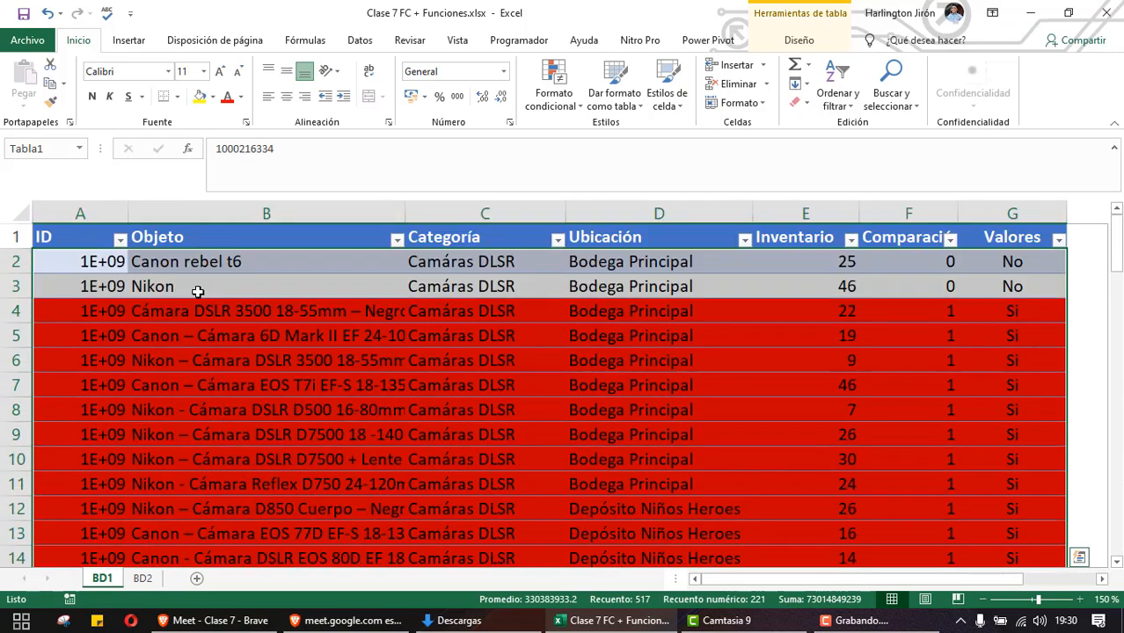
{"action": "left_click", "coordinate": [539, 107]}
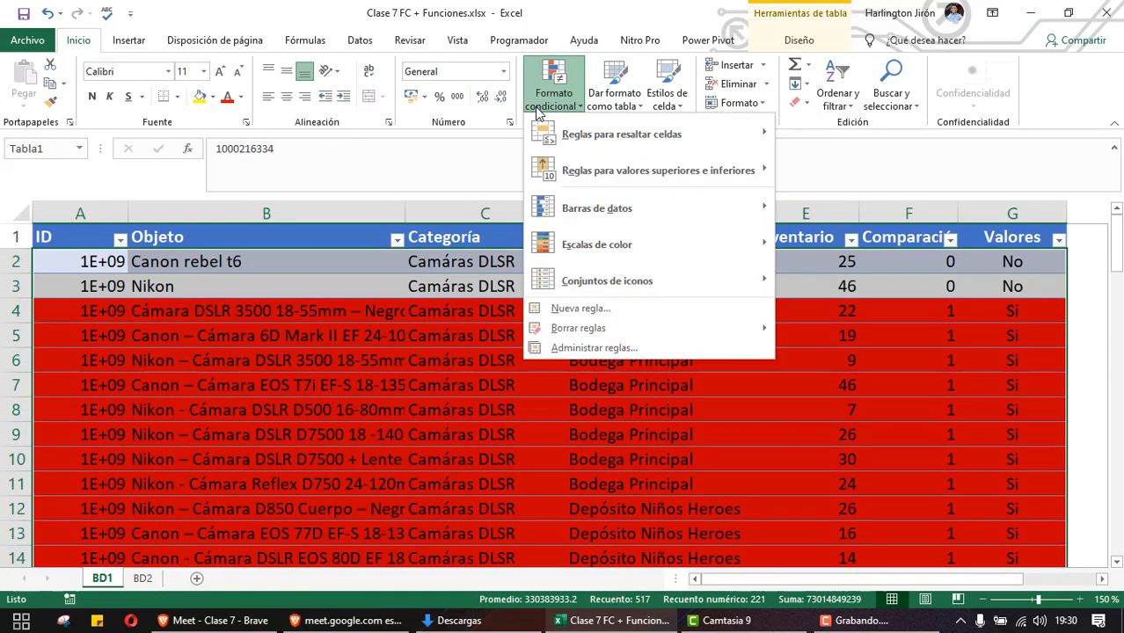
{"action": "left_click", "coordinate": [593, 310]}
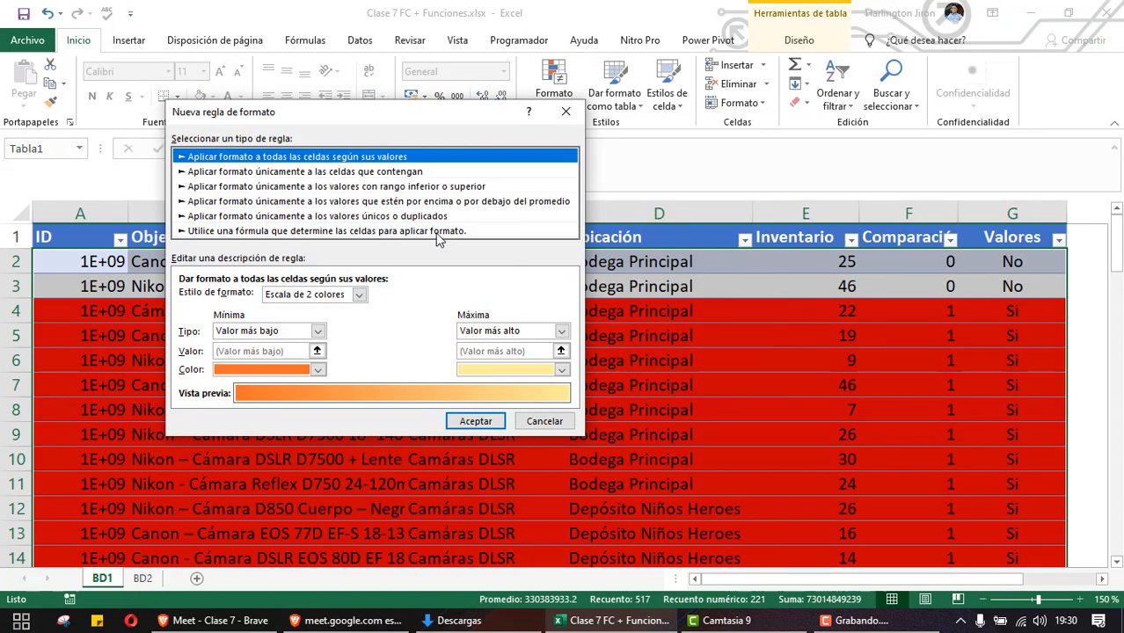
{"action": "left_click", "coordinate": [290, 232]}
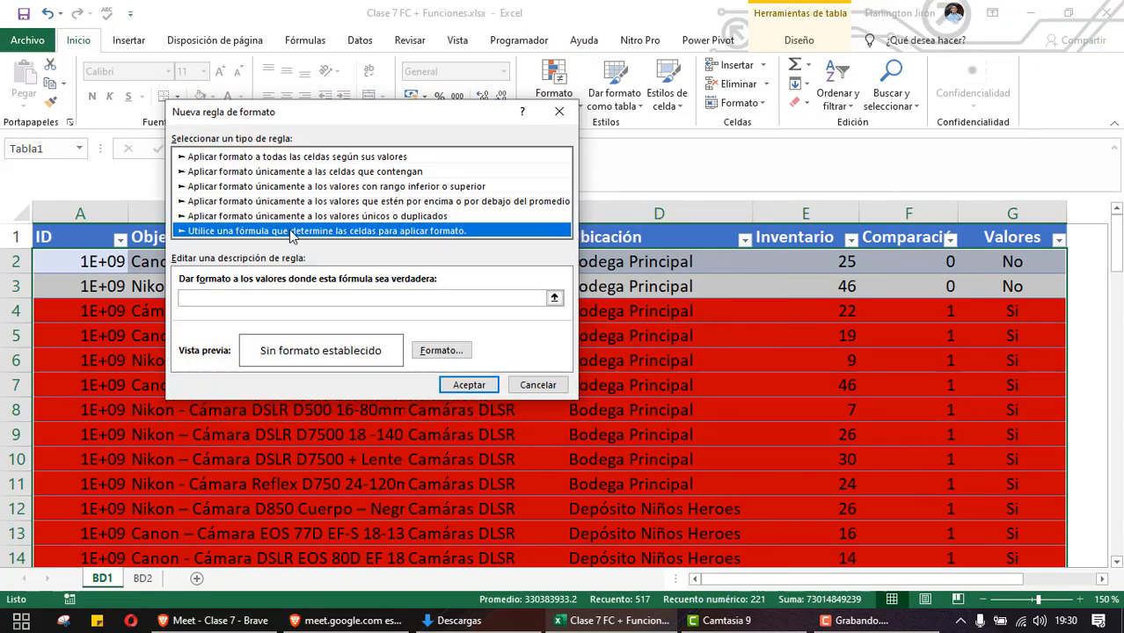
Enter =$G2="No" as the rule's formula, keeping only the Valores column reference absolute
{"action": "left_click", "coordinate": [310, 297]}
{"action": "type", "text": "="}
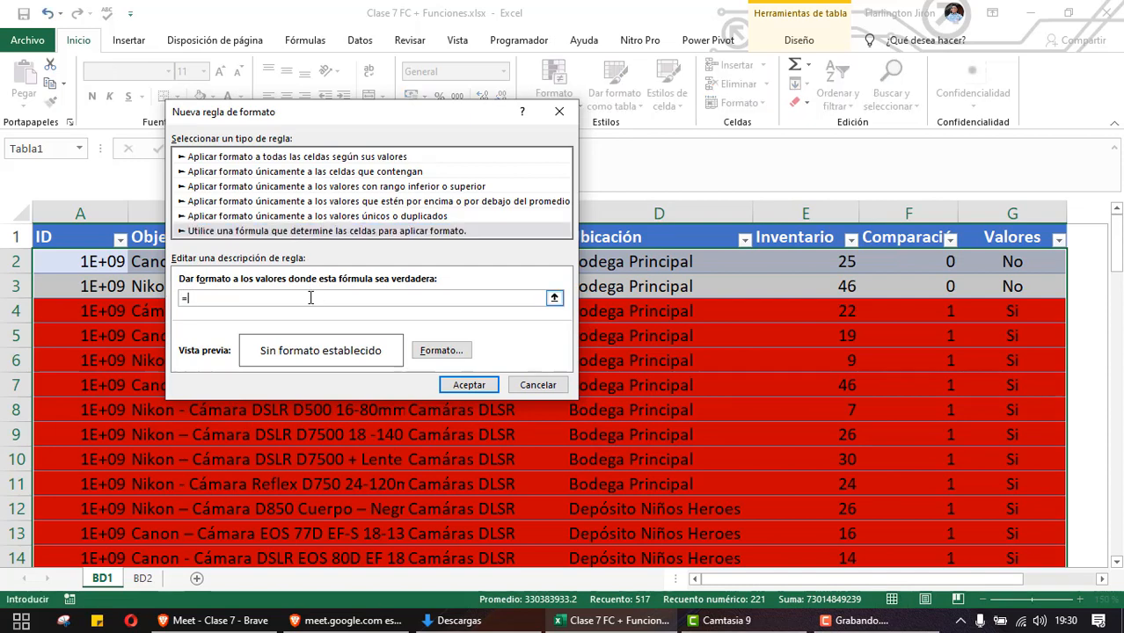
{"action": "left_click", "coordinate": [1025, 262]}
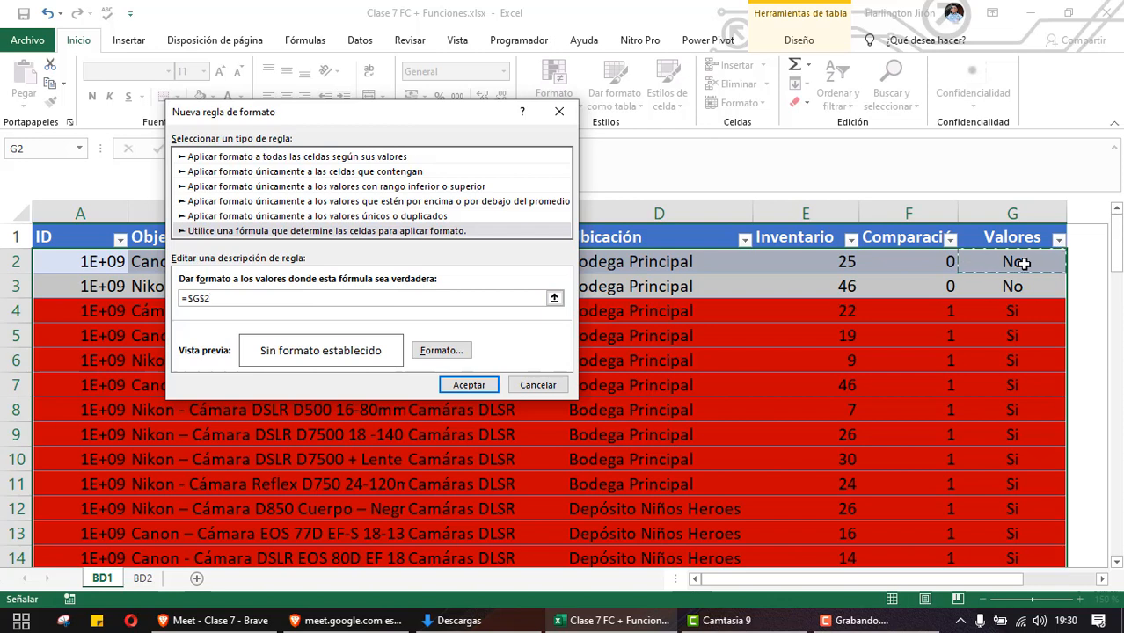
{"action": "left_click", "coordinate": [200, 299]}
{"action": "key", "text": "Delete"}
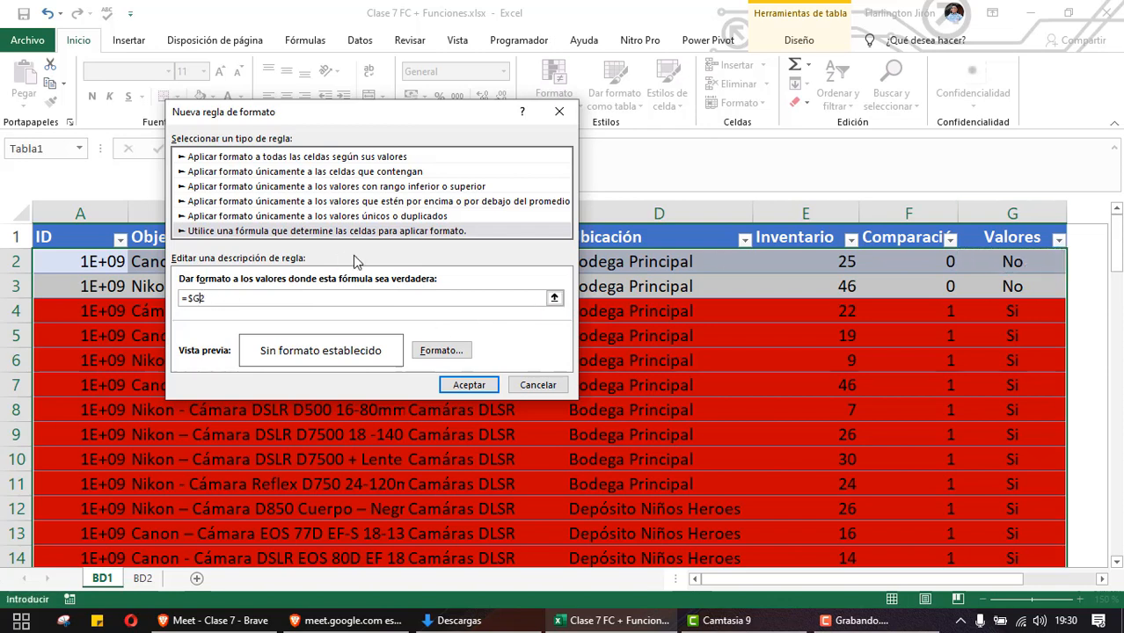
{"action": "left_click", "coordinate": [267, 300]}
{"action": "type", "text": "="}
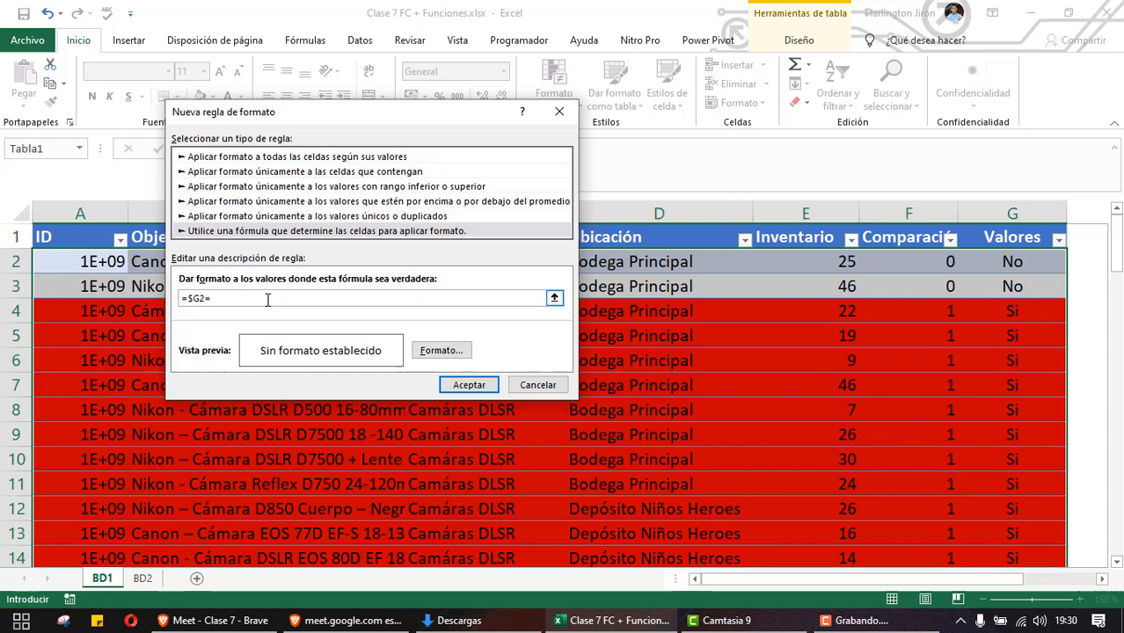
{"action": "type", "text": "\"No\""}
Give the "No" rule a yellow fill and an orange font colour, and accept the rule
{"action": "left_click", "coordinate": [463, 354]}
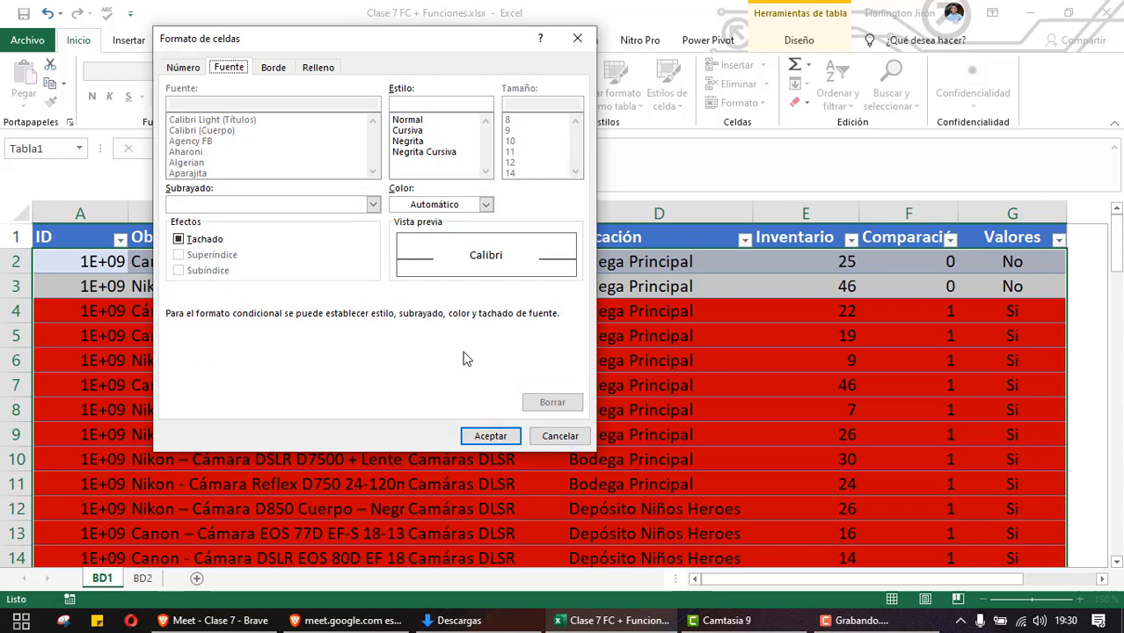
{"action": "left_click", "coordinate": [321, 68]}
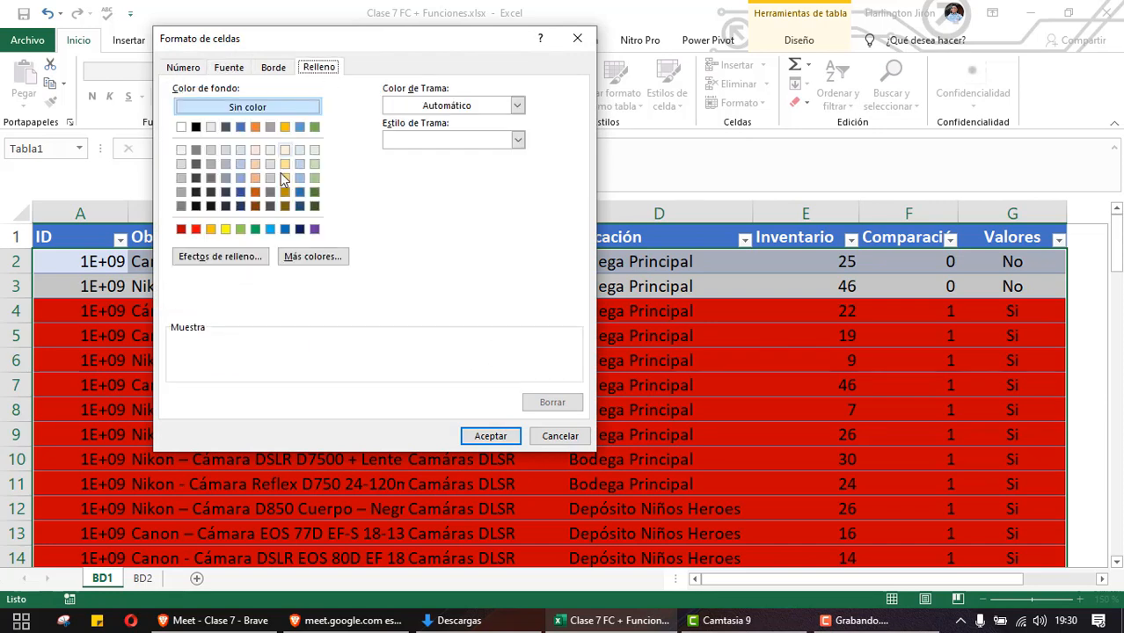
{"action": "left_click", "coordinate": [228, 230]}
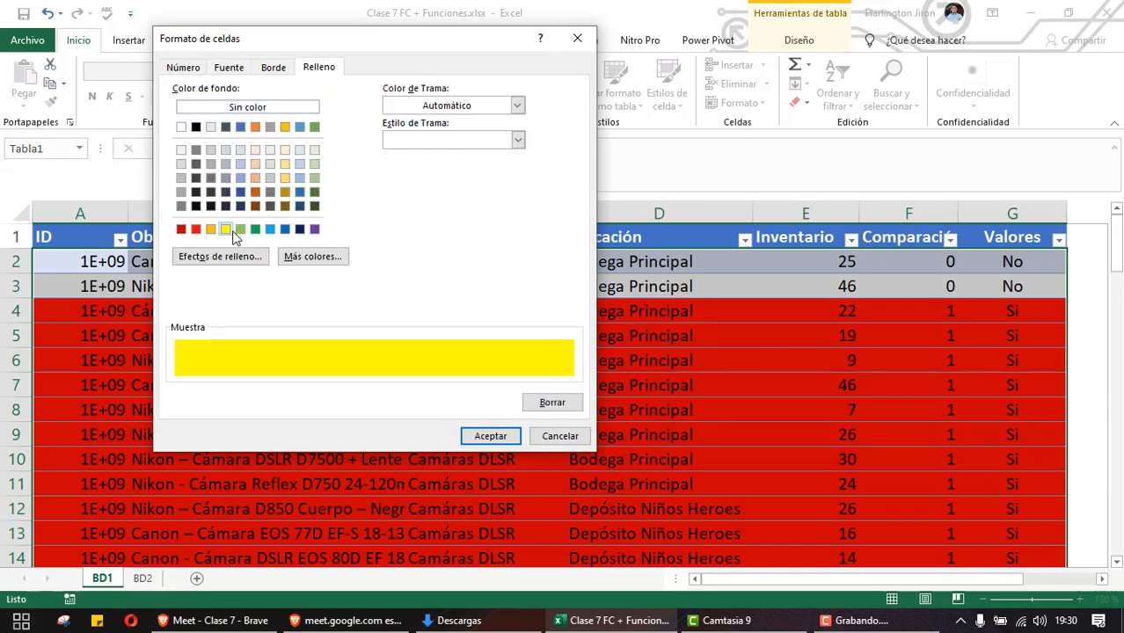
{"action": "left_click", "coordinate": [232, 69]}
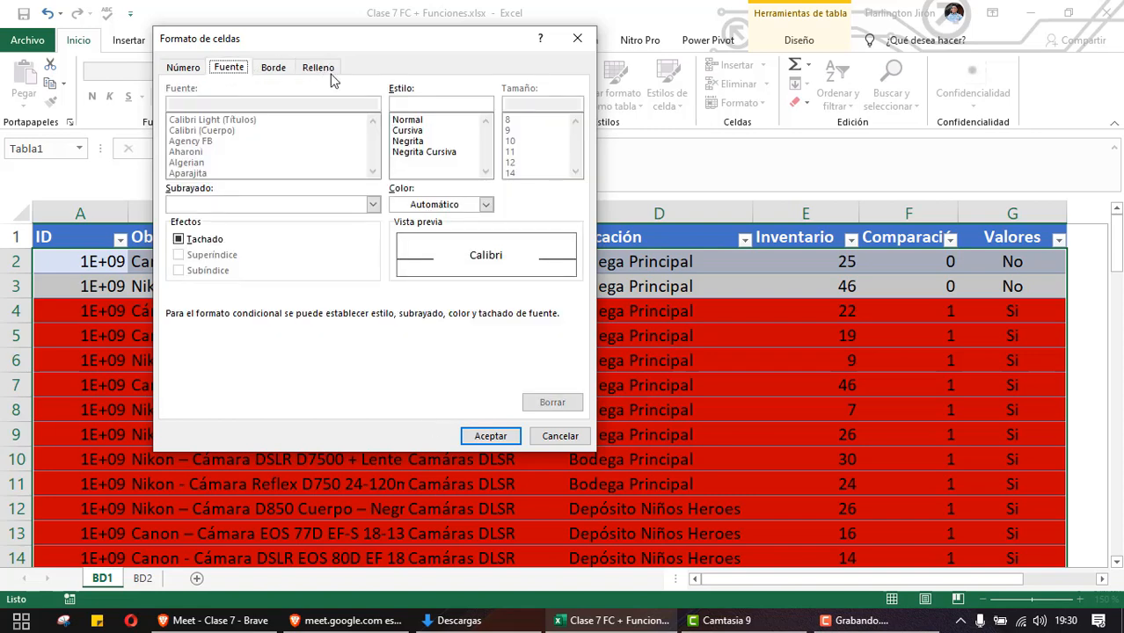
{"action": "left_click", "coordinate": [433, 209]}
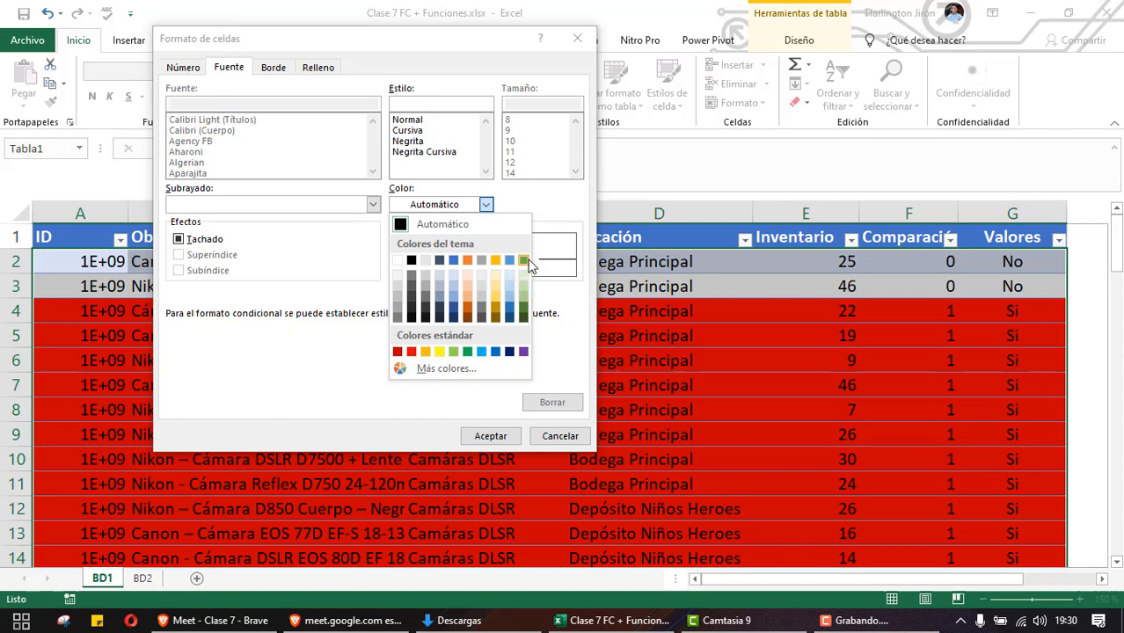
{"action": "left_click", "coordinate": [467, 260]}
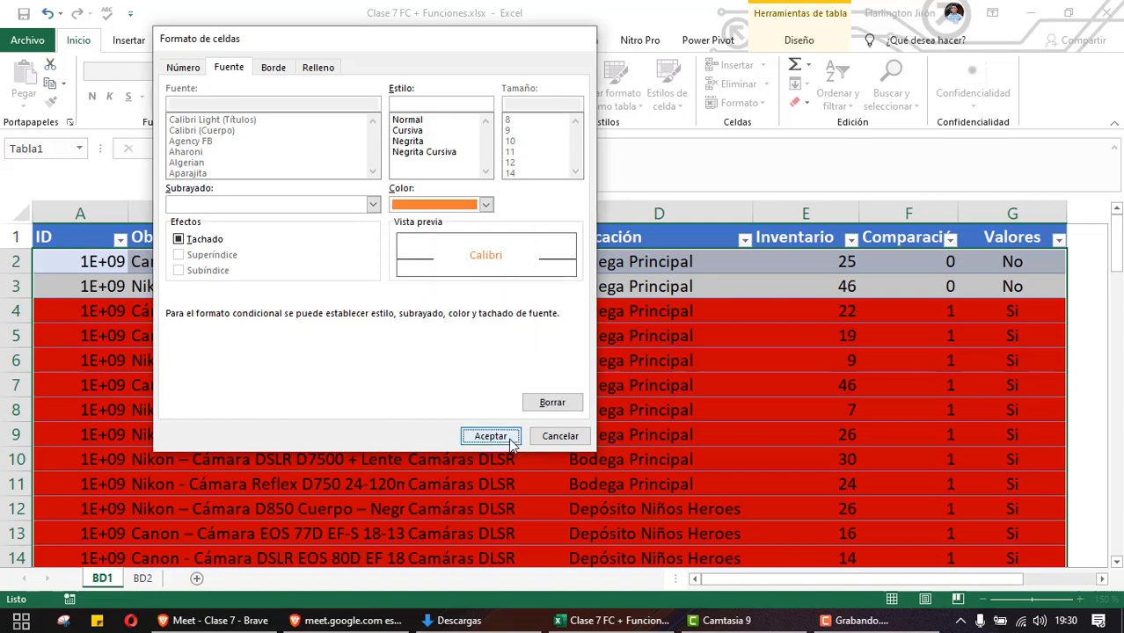
{"action": "left_click", "coordinate": [490, 436]}
{"action": "left_click", "coordinate": [470, 385]}
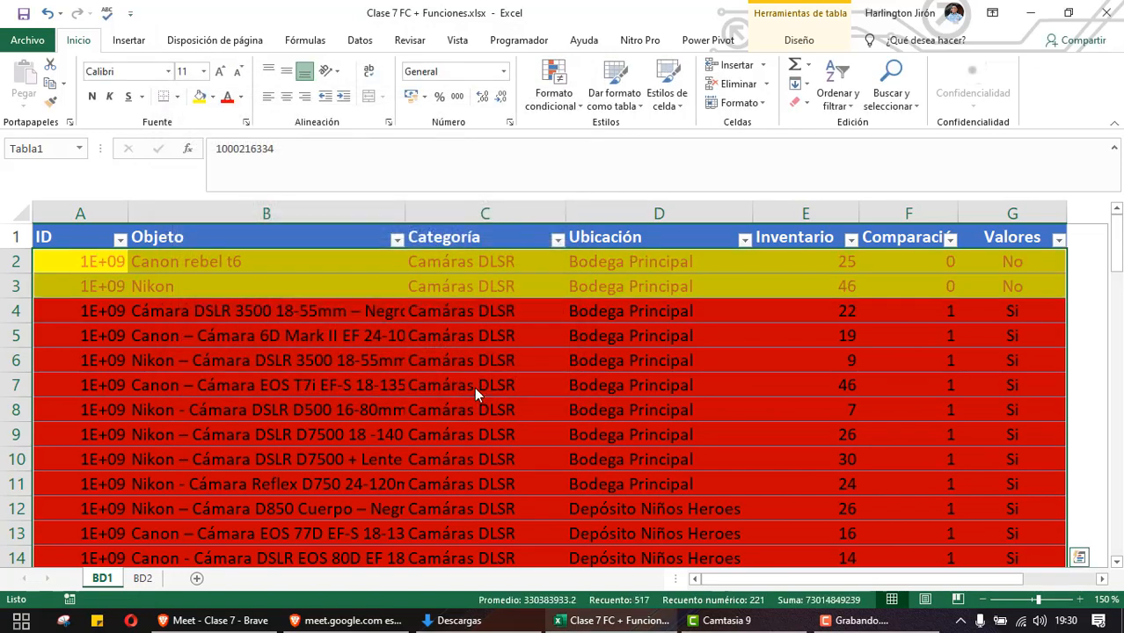
Compare the highlighting of rows 2 and 3 with their Valores results and check the formatting of the table's other rows
{"action": "left_click", "coordinate": [617, 387]}
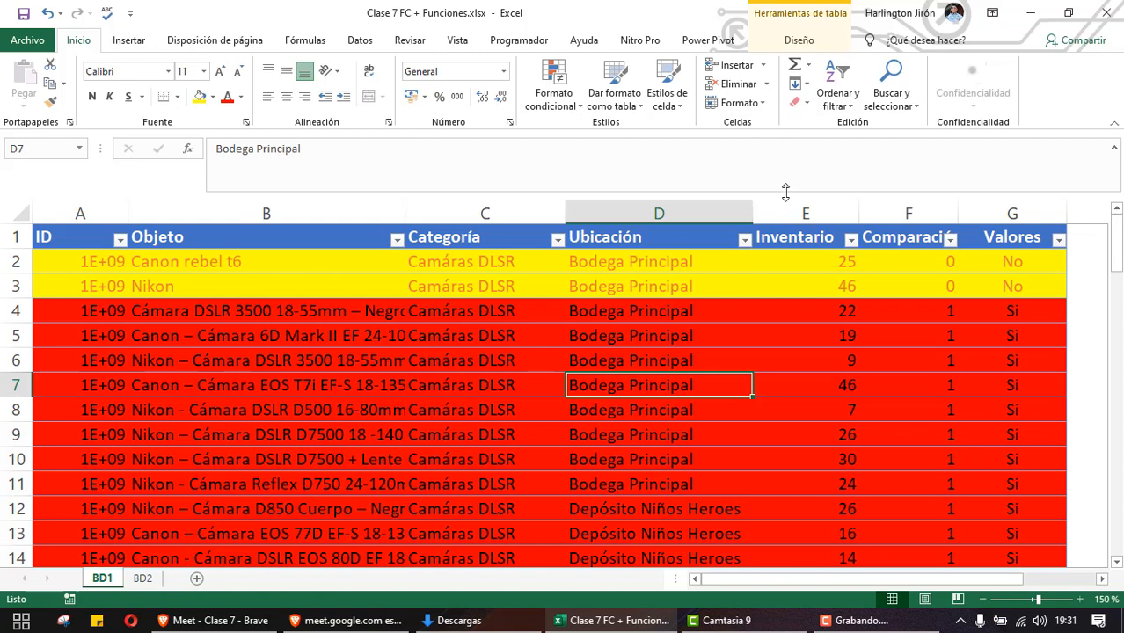
{"action": "left_click", "coordinate": [819, 262]}
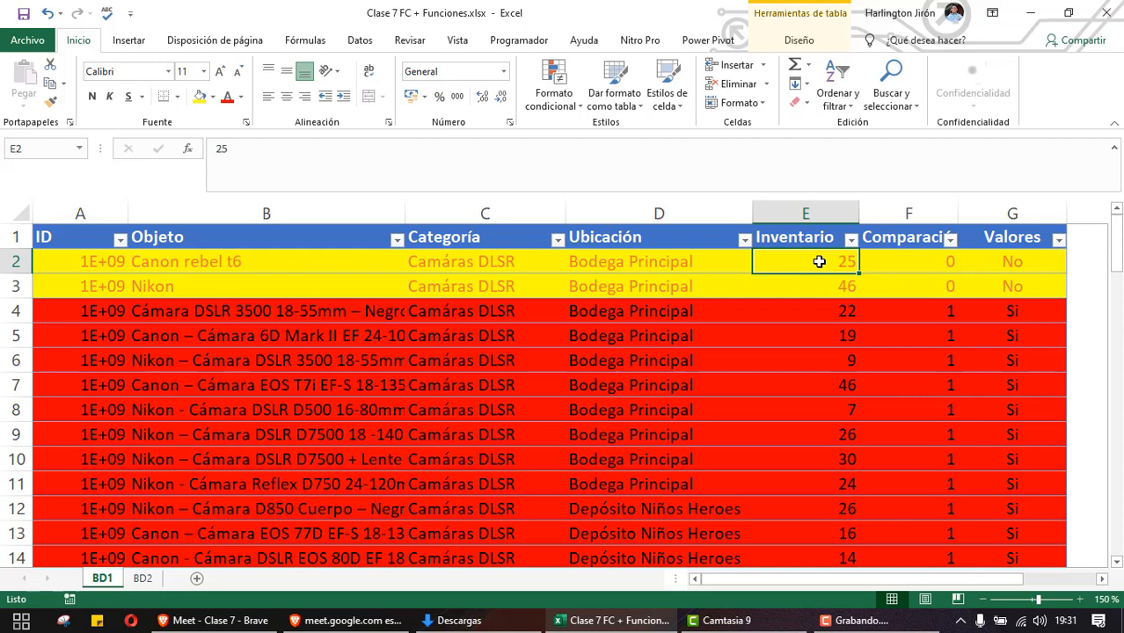
{"action": "left_click", "coordinate": [838, 292]}
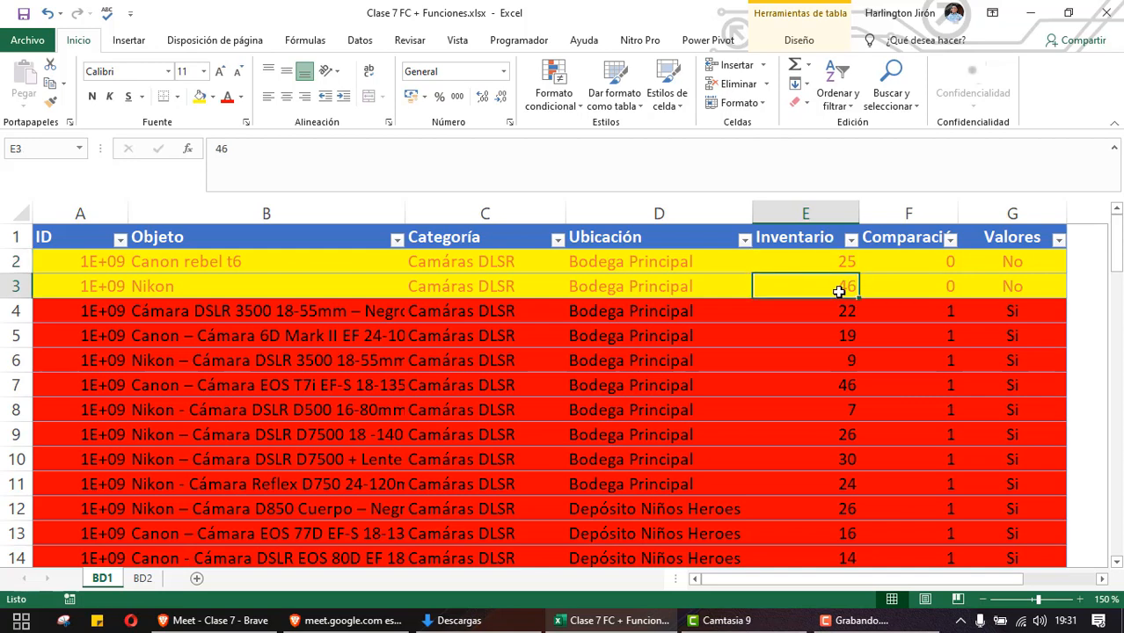
{"action": "left_click", "coordinate": [241, 264]}
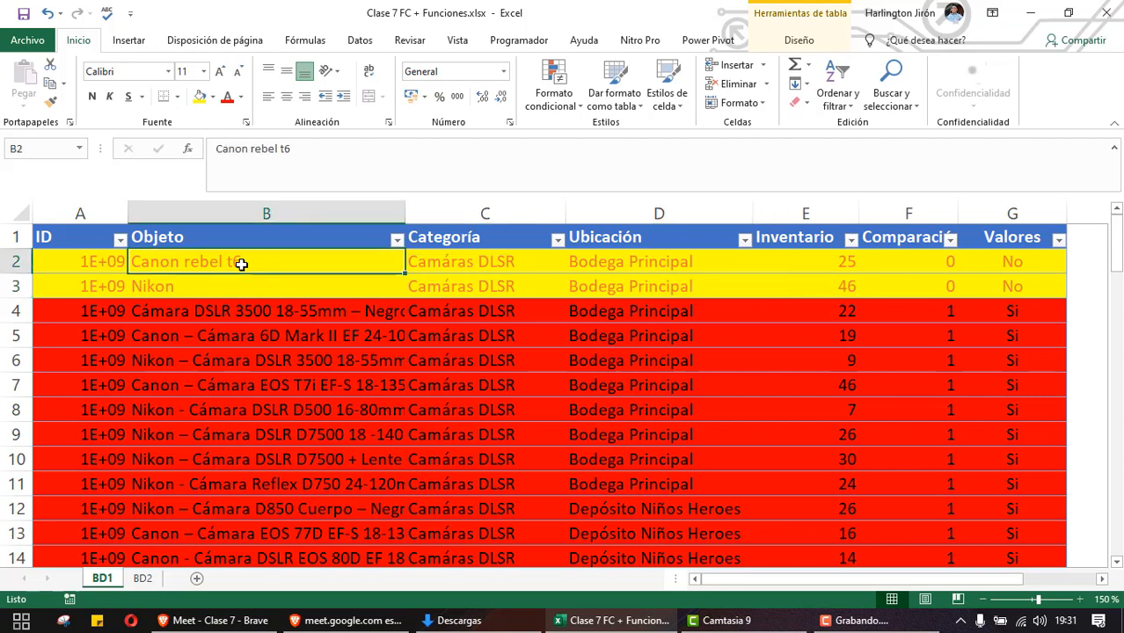
{"action": "left_click", "coordinate": [1033, 257]}
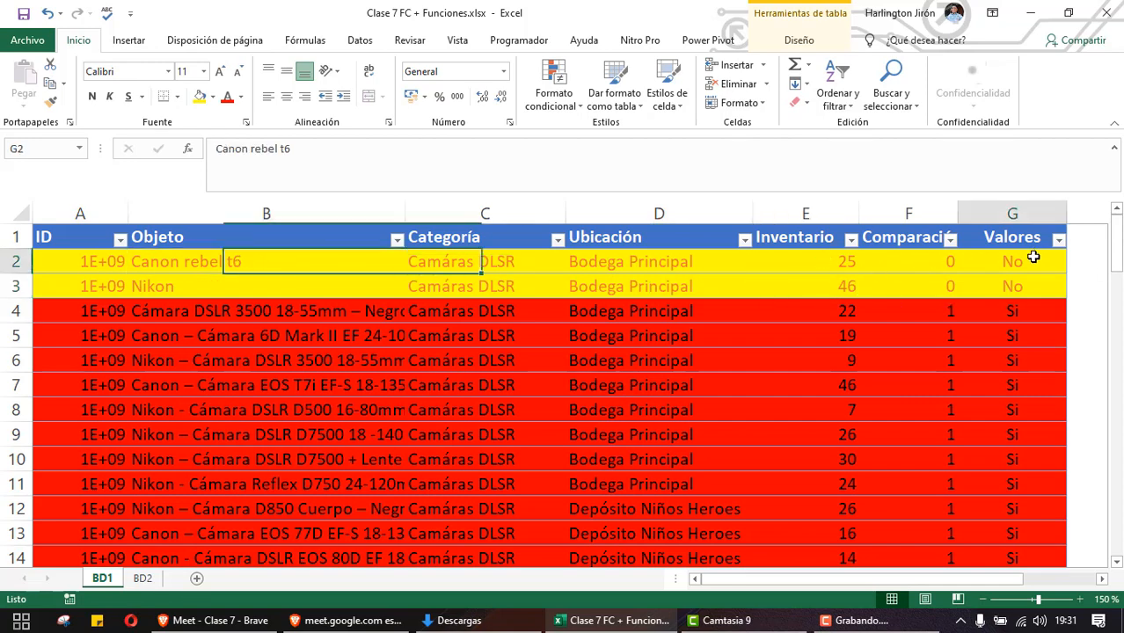
{"action": "left_click", "coordinate": [834, 265]}
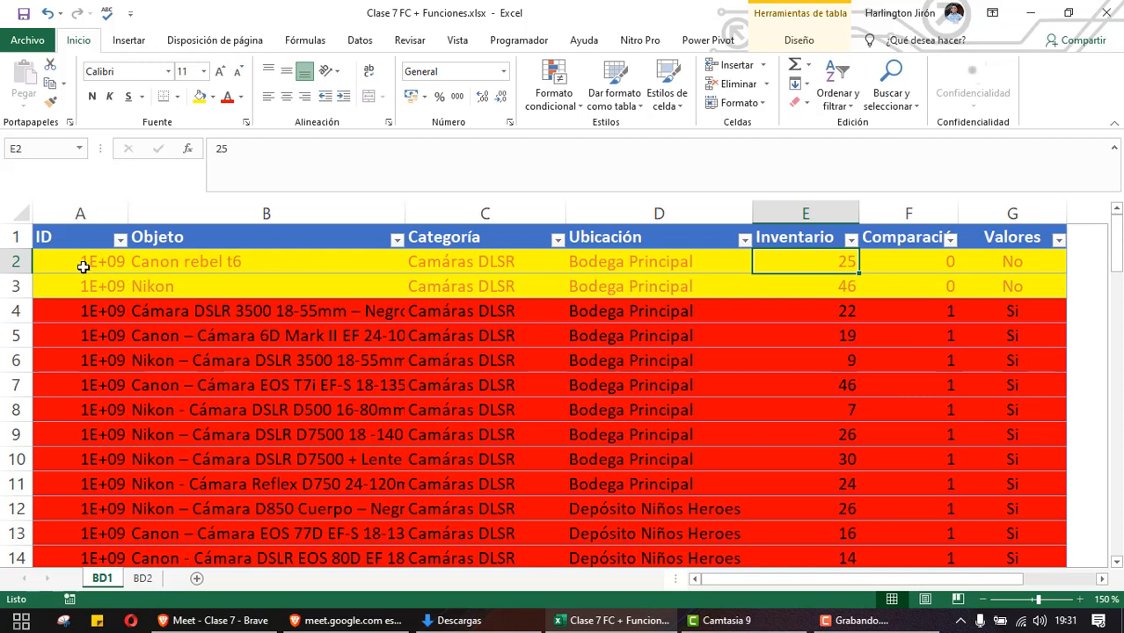
{"action": "left_click_drag", "start_coordinate": [83, 266], "coordinate": [970, 267]}
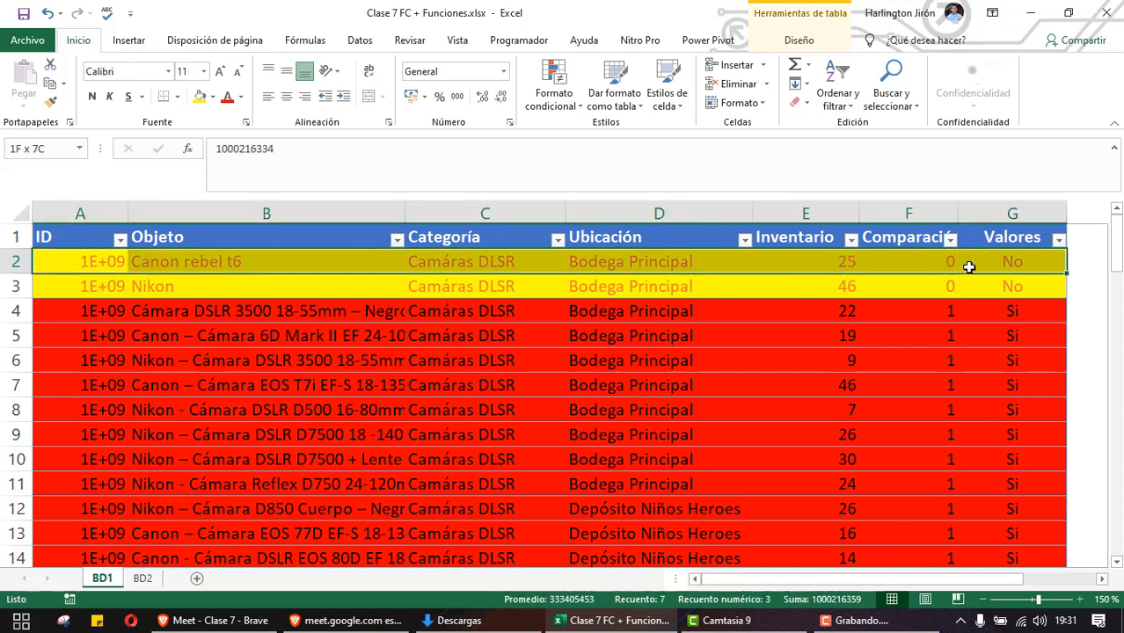
{"action": "left_click", "coordinate": [852, 384]}
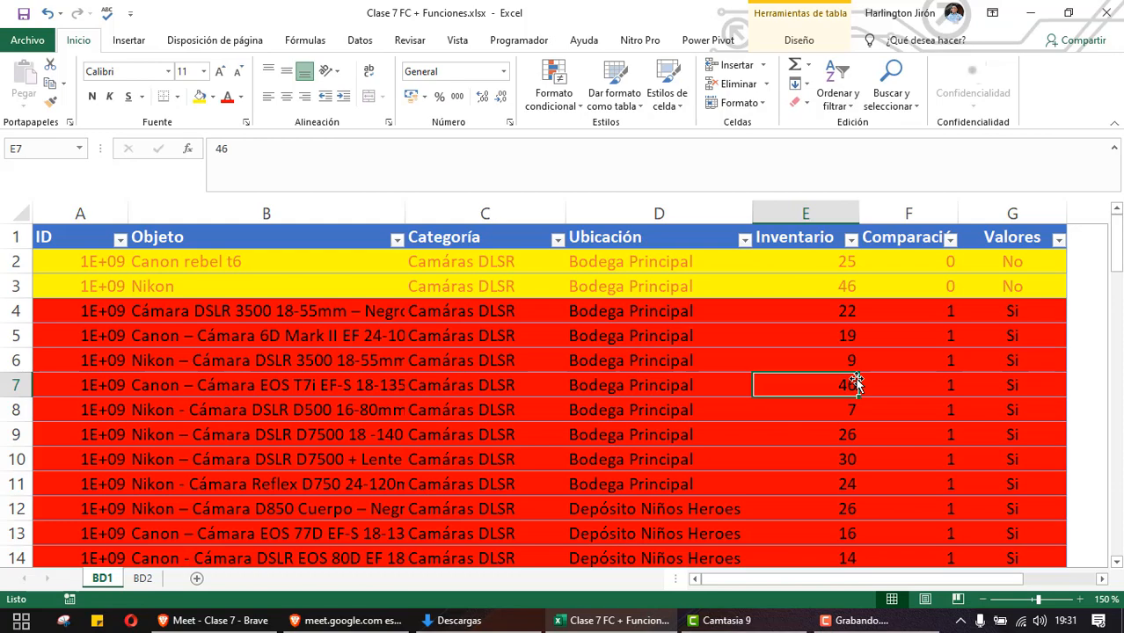
{"action": "scroll", "coordinate": [854, 378], "scroll_direction": "down", "scroll_amount": 10}
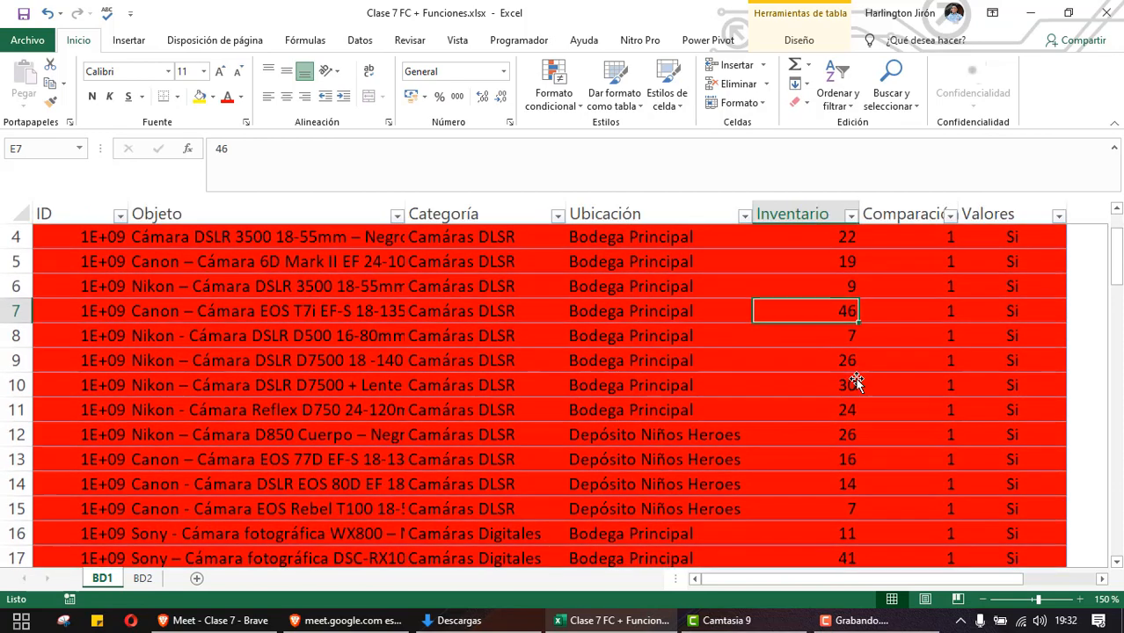
{"action": "scroll", "coordinate": [992, 355], "scroll_direction": "up", "scroll_amount": 2}
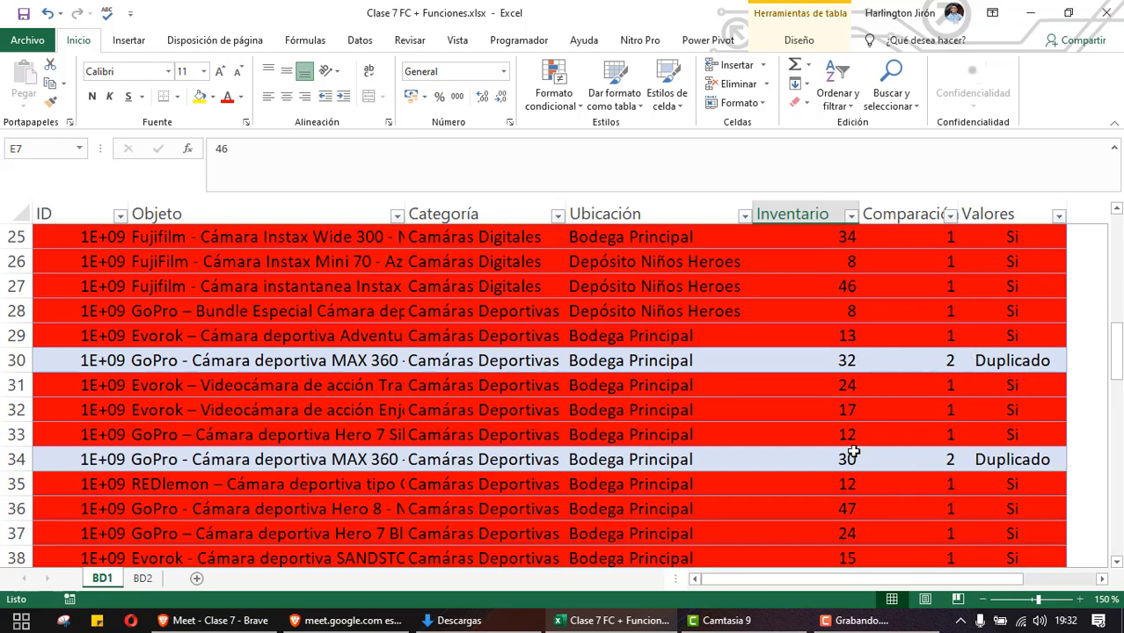
{"action": "scroll", "coordinate": [855, 464], "scroll_direction": "up", "scroll_amount": 1}
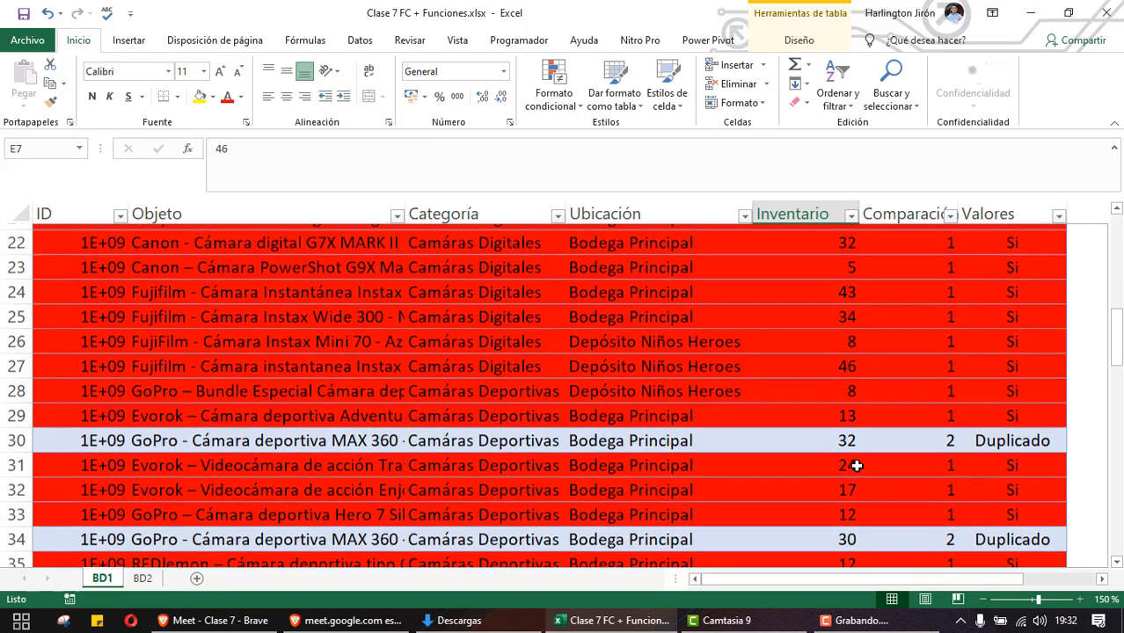
{"action": "scroll", "coordinate": [857, 466], "scroll_direction": "up", "scroll_amount": 7}
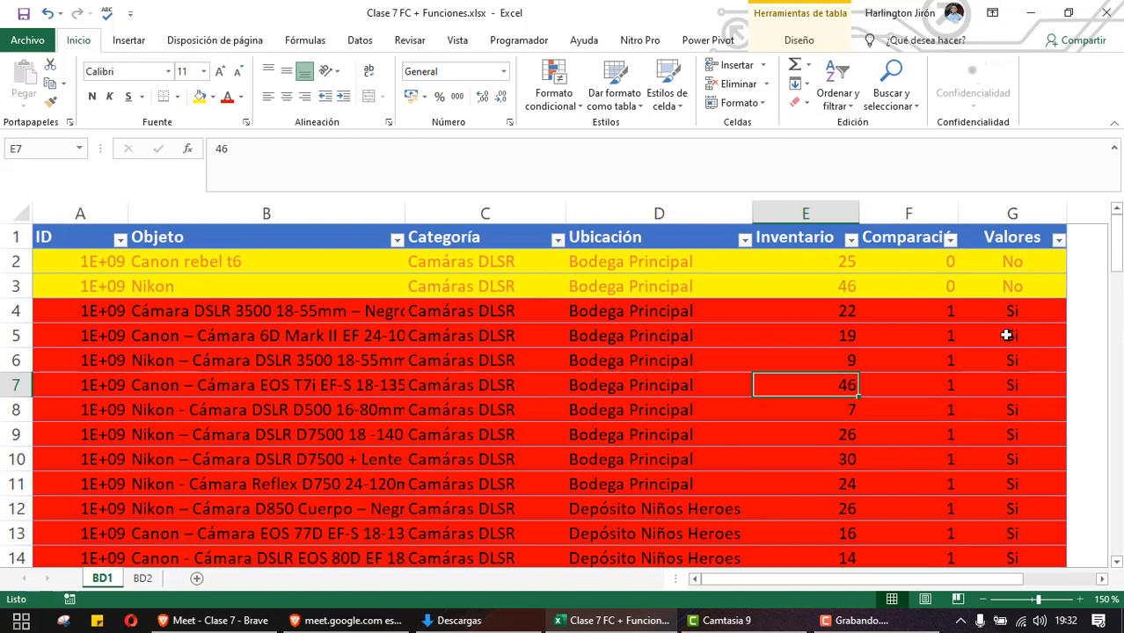
Examine how the rows are highlighted against their Valores results down the whole table at 100 % zoom
{"action": "left_click_drag", "start_coordinate": [1014, 264], "coordinate": [1012, 337]}
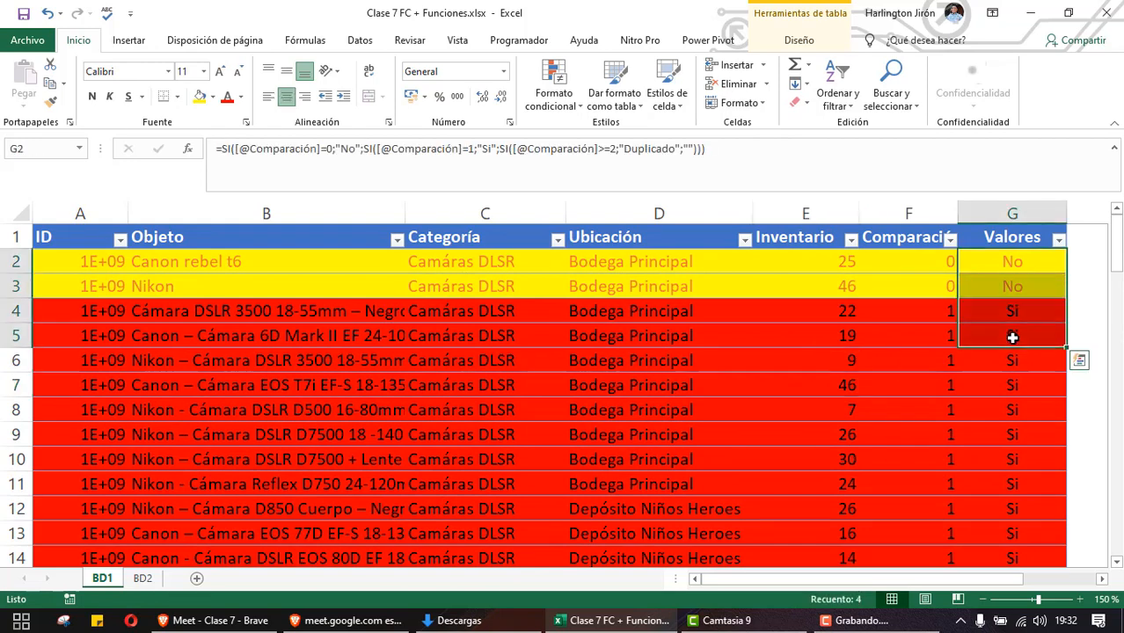
{"action": "left_click", "coordinate": [770, 270]}
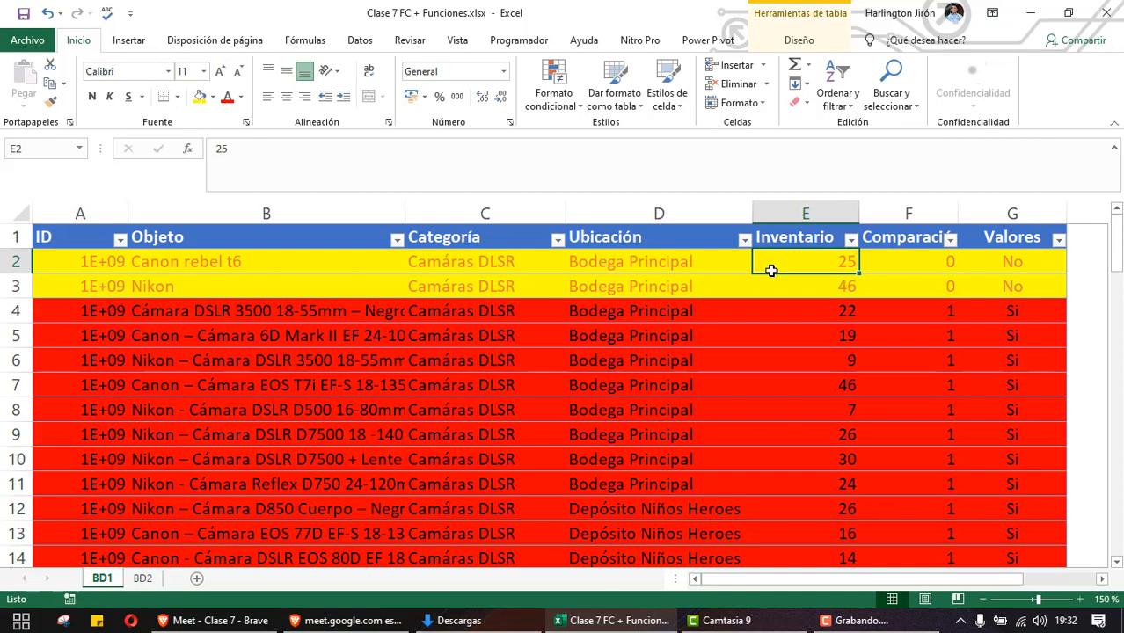
{"action": "left_click", "coordinate": [983, 600]}
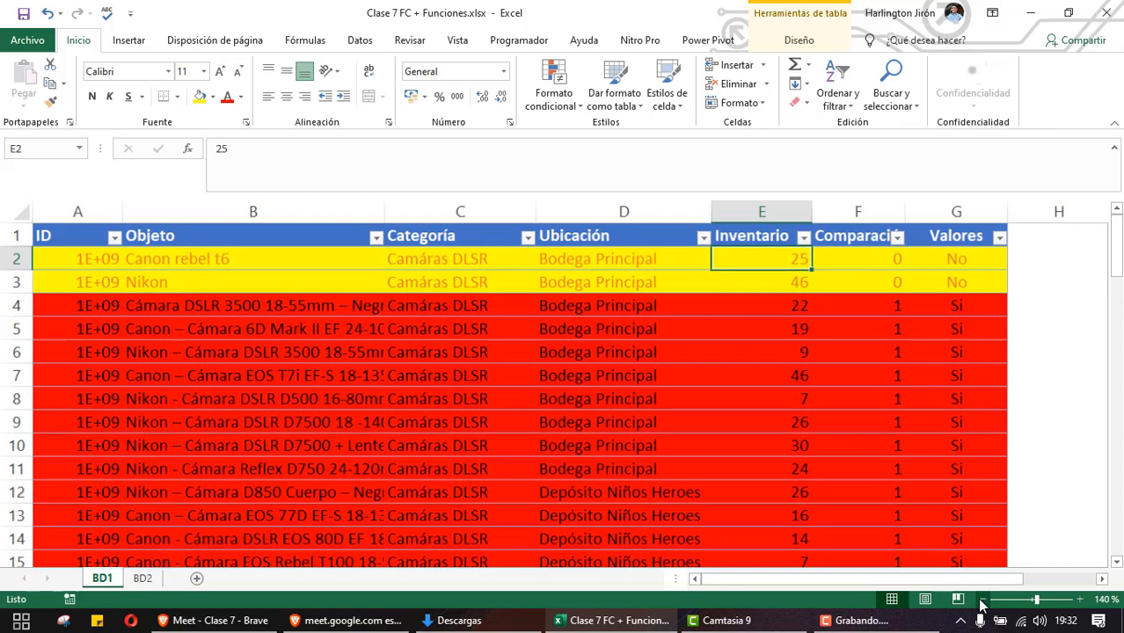
{"action": "left_click", "coordinate": [982, 599]}
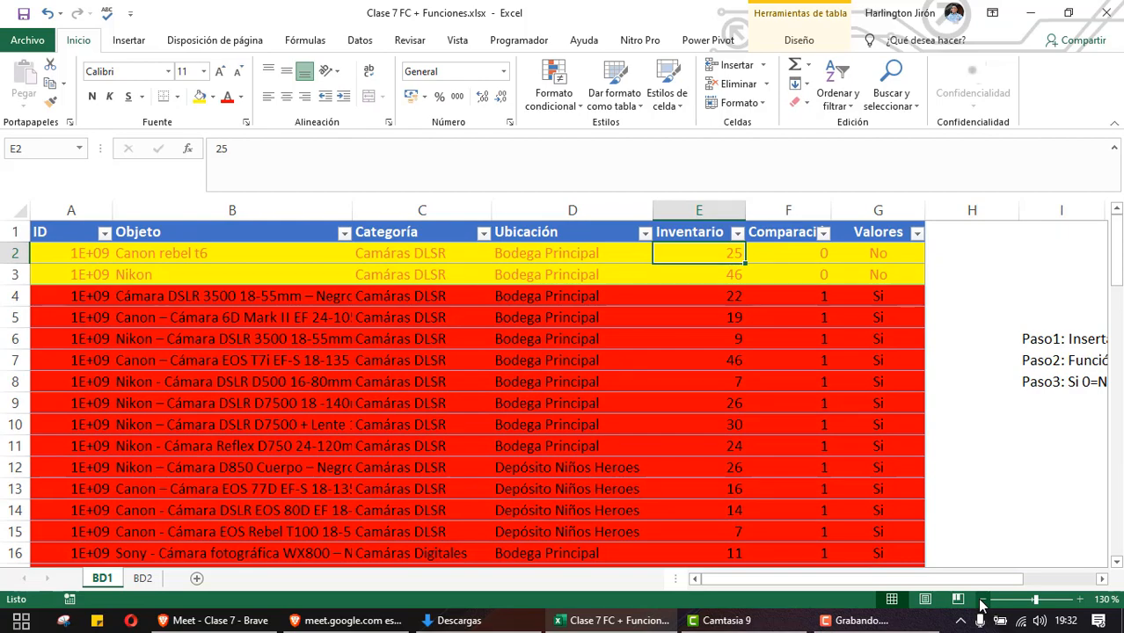
{"action": "left_click", "coordinate": [982, 600]}
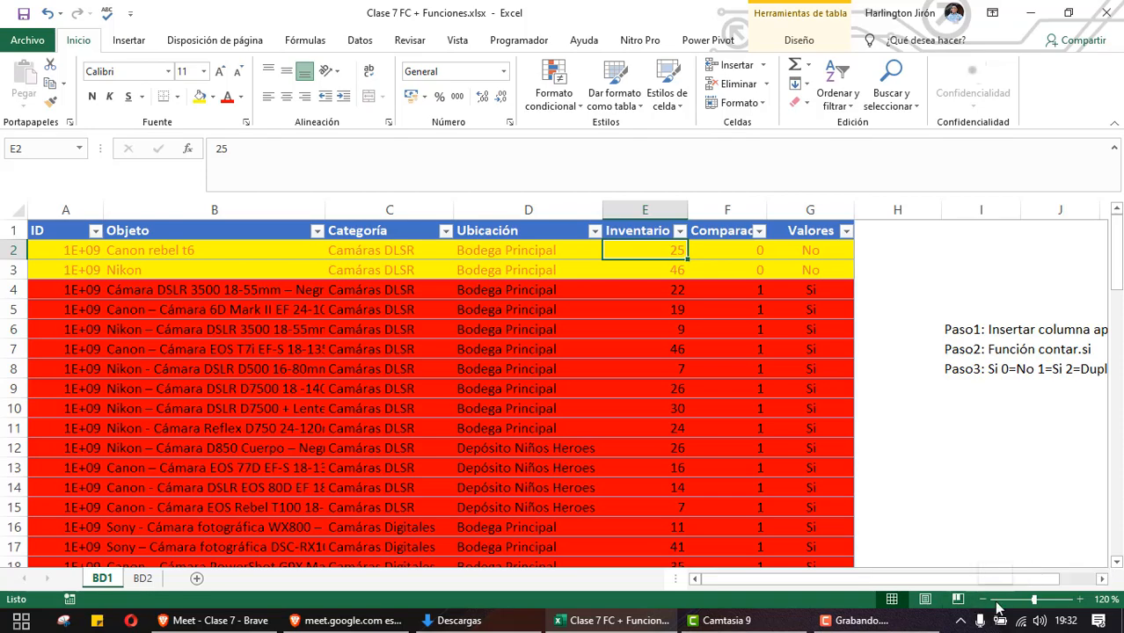
{"action": "left_click", "coordinate": [981, 599]}
{"action": "left_click", "coordinate": [980, 599]}
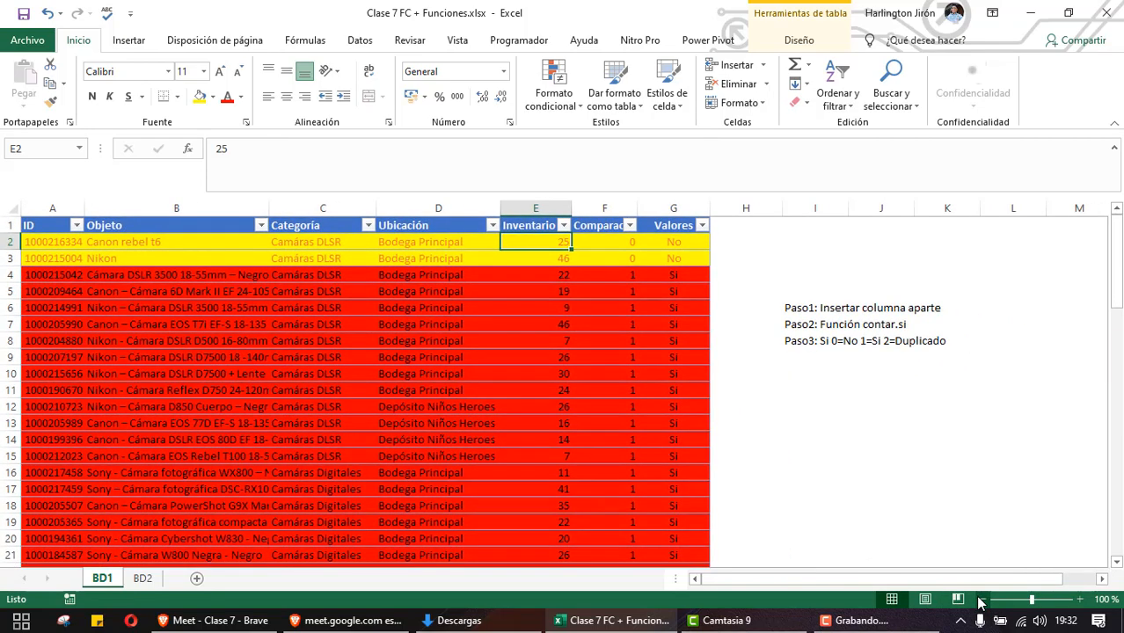
{"action": "scroll", "coordinate": [878, 470], "scroll_direction": "down", "scroll_amount": 3}
{"action": "scroll", "coordinate": [878, 470], "scroll_direction": "up", "scroll_amount": 3}
{"action": "scroll", "coordinate": [878, 470], "scroll_direction": "down", "scroll_amount": 5}
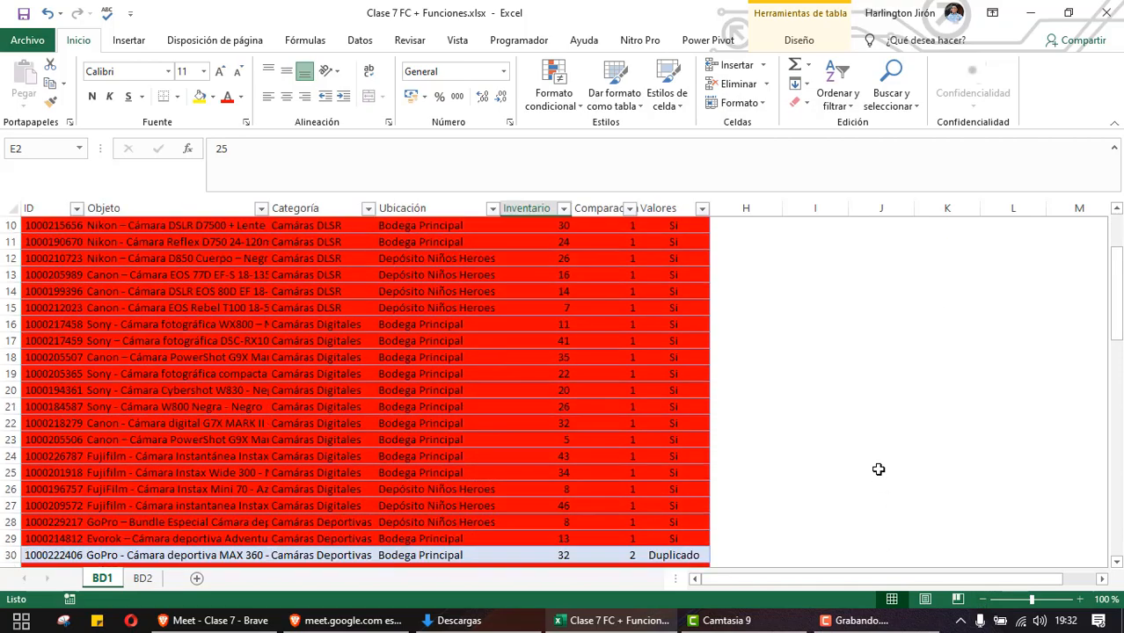
{"action": "scroll", "coordinate": [877, 470], "scroll_direction": "up", "scroll_amount": 5}
{"action": "scroll", "coordinate": [878, 470], "scroll_direction": "down", "scroll_amount": 7}
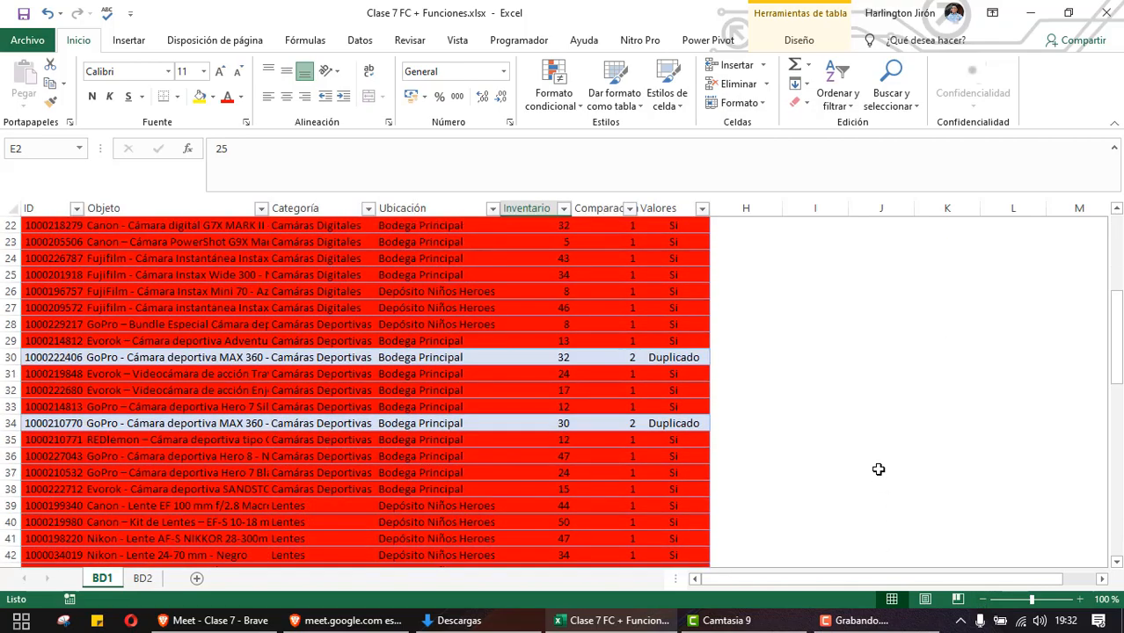
{"action": "scroll", "coordinate": [878, 470], "scroll_direction": "down", "scroll_amount": 3}
{"action": "scroll", "coordinate": [877, 470], "scroll_direction": "down", "scroll_amount": 12}
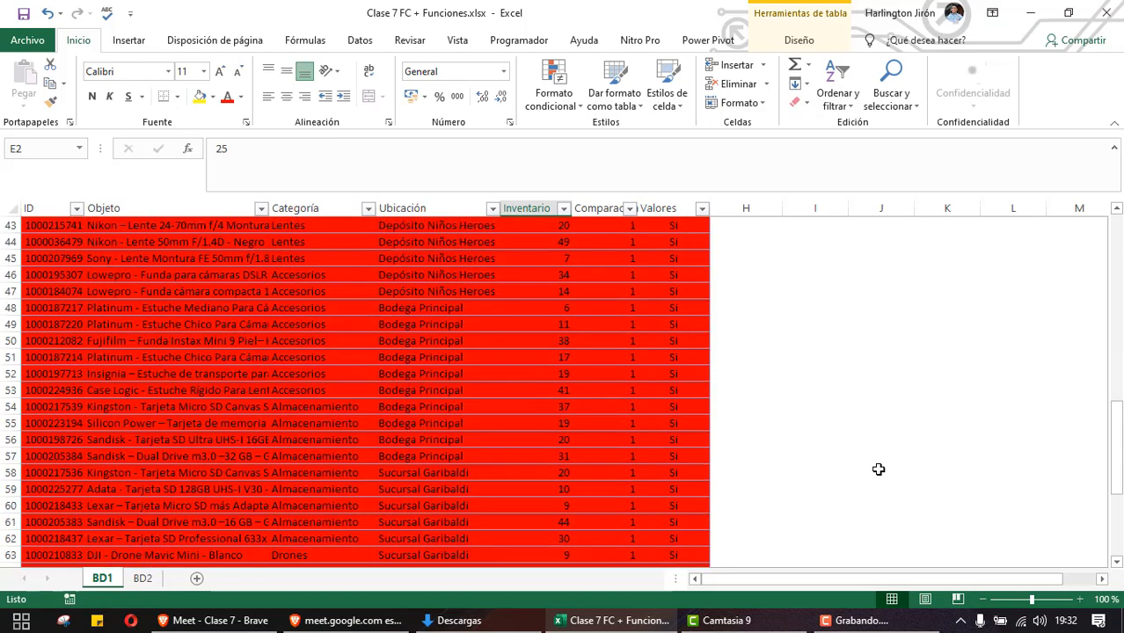
{"action": "scroll", "coordinate": [878, 470], "scroll_direction": "up", "scroll_amount": 6}
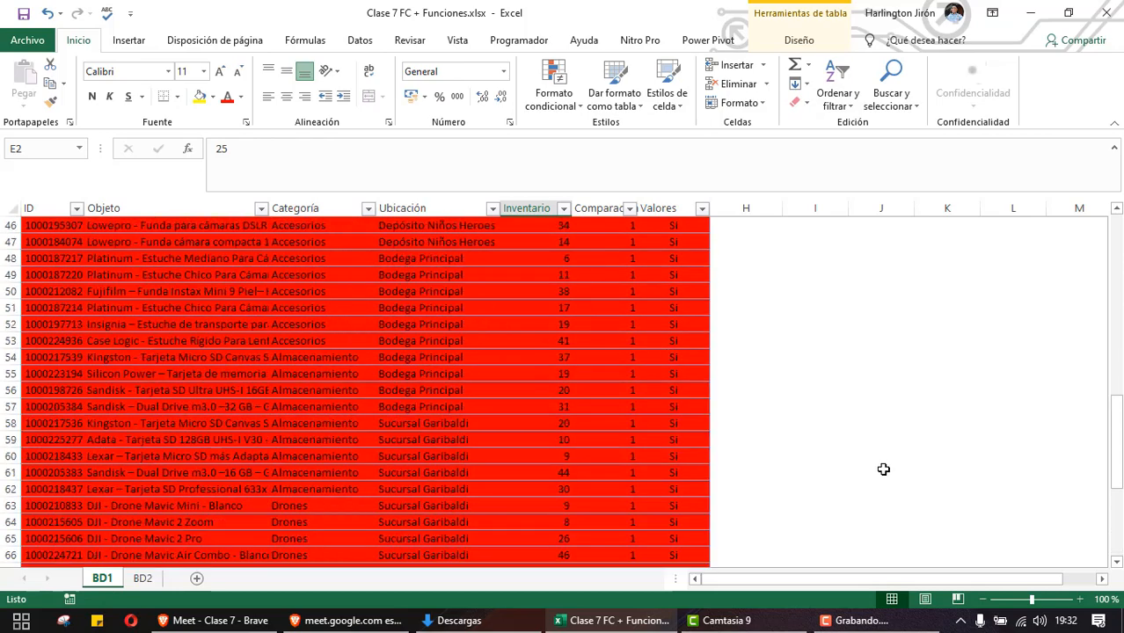
{"action": "scroll", "coordinate": [878, 470], "scroll_direction": "down", "scroll_amount": 7}
Delete the two incomplete test records, Canon rebel t6 and Nikon C920, in rows 75 and 76 at the table's end
{"action": "left_click_drag", "start_coordinate": [9, 308], "coordinate": [10, 322]}
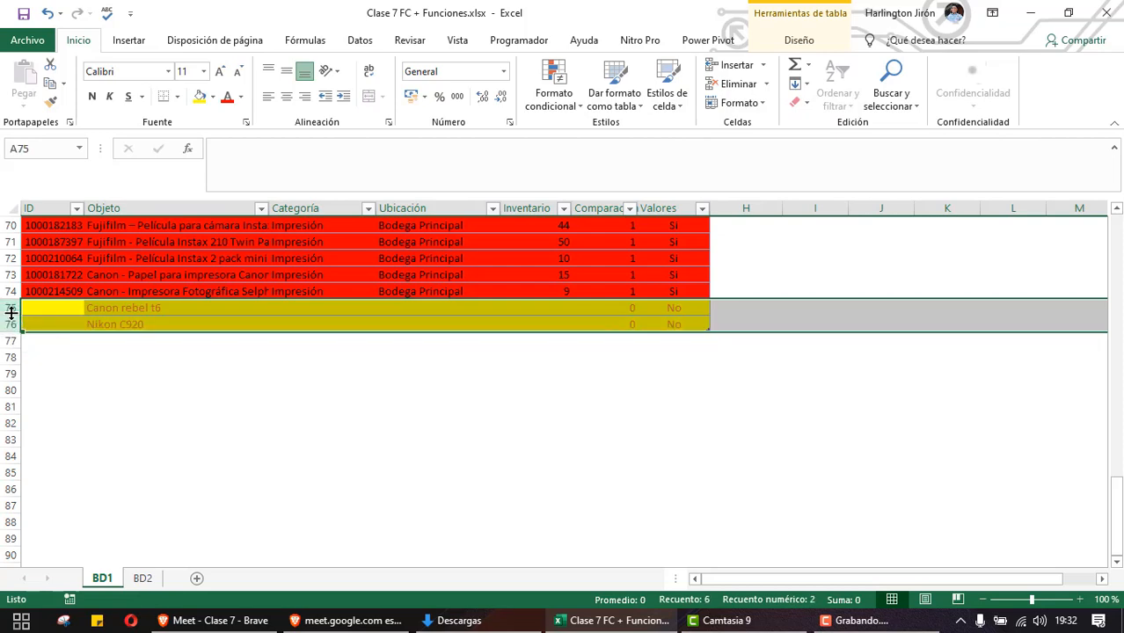
{"action": "right_click", "coordinate": [10, 313]}
{"action": "right_click", "coordinate": [9, 313]}
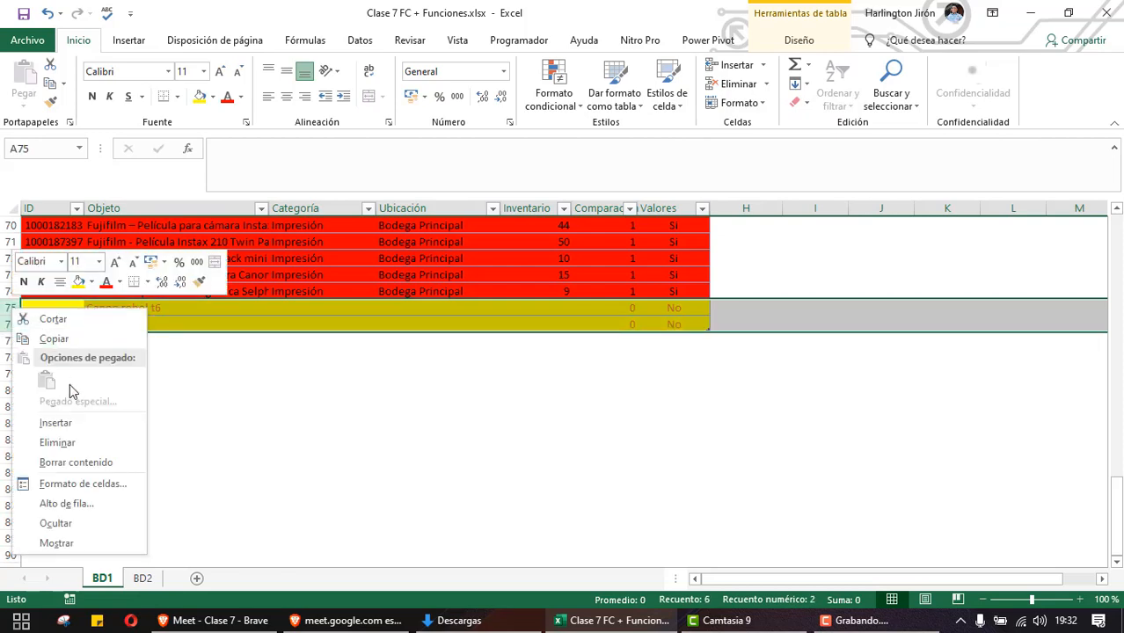
{"action": "left_click", "coordinate": [70, 442]}
{"action": "left_click", "coordinate": [517, 489]}
{"action": "scroll", "coordinate": [582, 469], "scroll_direction": "up", "scroll_amount": 20}
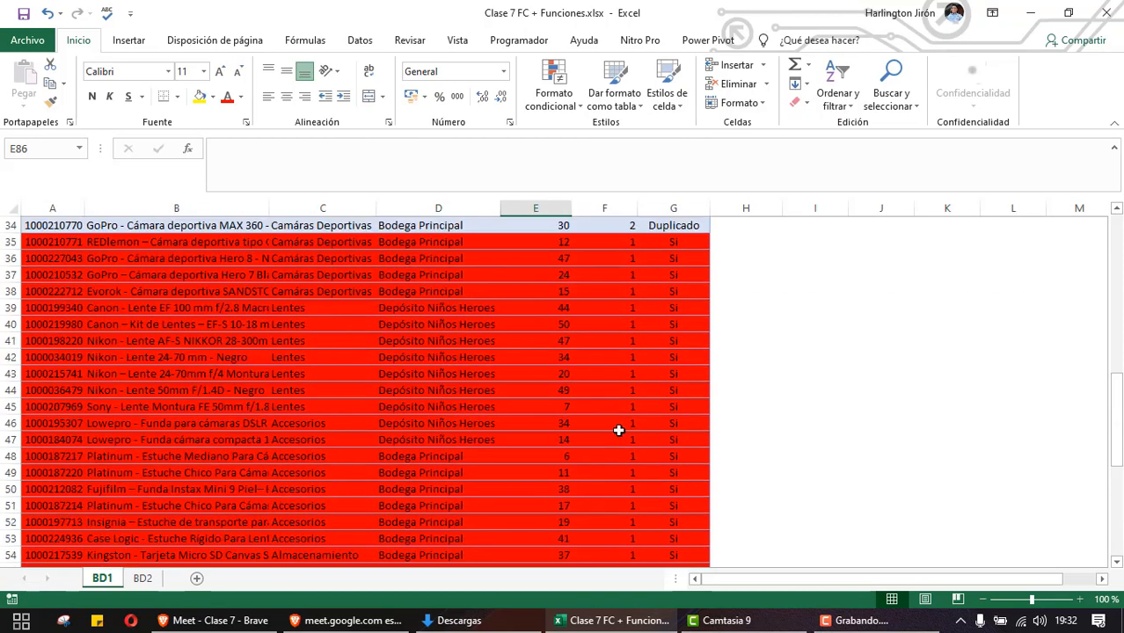
{"action": "left_click", "coordinate": [773, 234]}
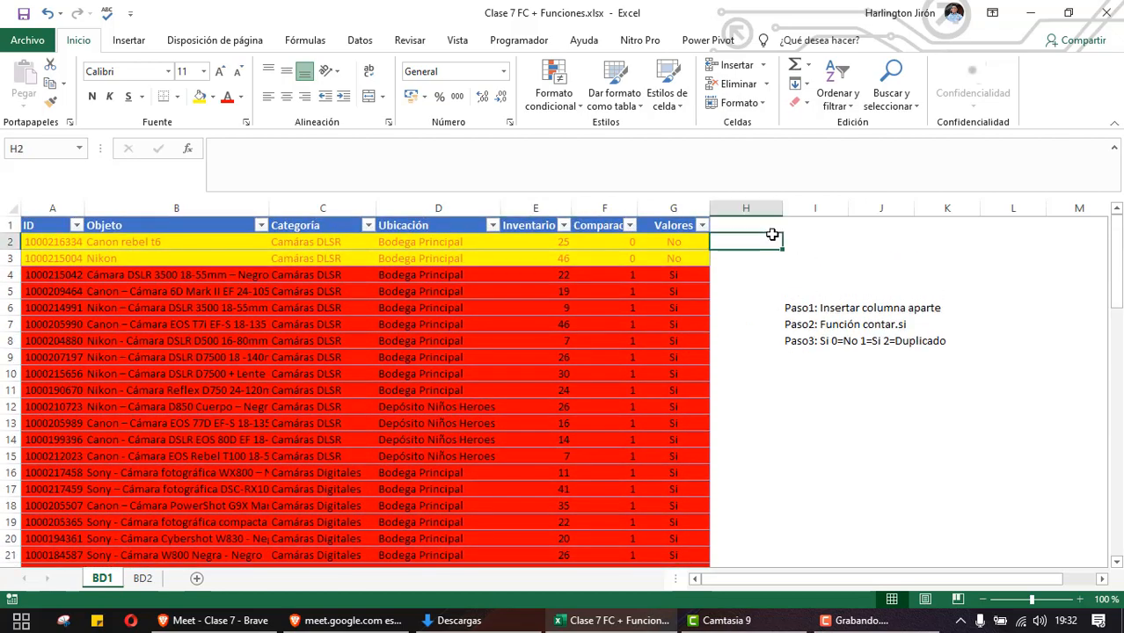
Examine the values of the Inventario column from cell E2 downwards
{"action": "left_click_drag", "start_coordinate": [539, 241], "coordinate": [563, 567]}
{"action": "scroll", "coordinate": [750, 442], "scroll_direction": "up", "scroll_amount": 11}
{"action": "scroll", "coordinate": [750, 442], "scroll_direction": "up", "scroll_amount": 8}
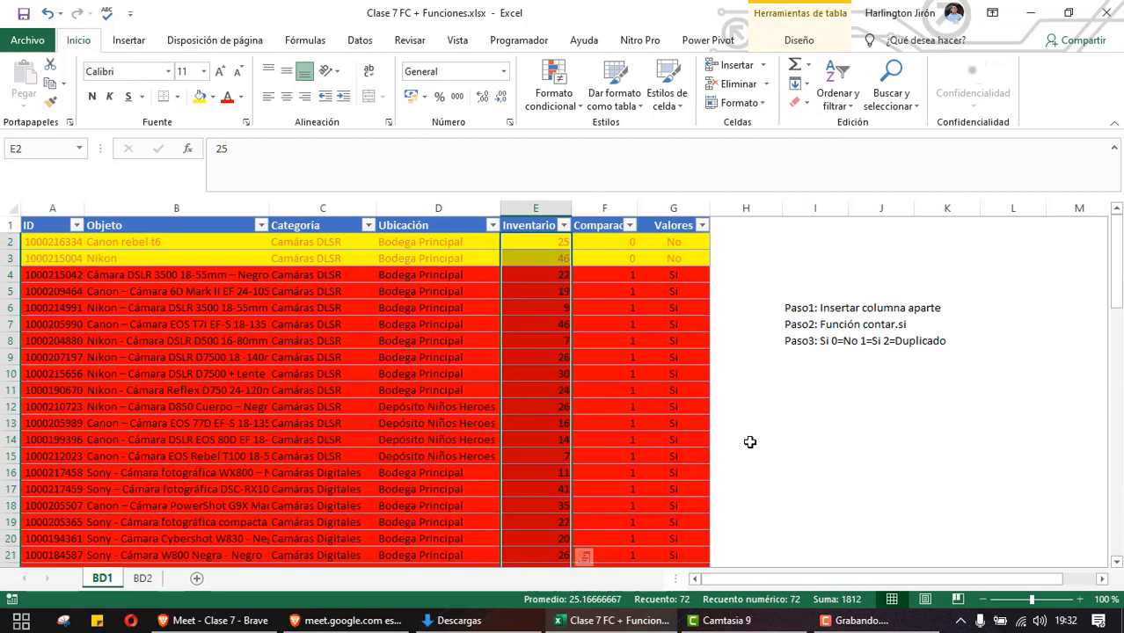
{"action": "left_click", "coordinate": [808, 208]}
{"action": "left_click", "coordinate": [769, 234]}
{"action": "left_click", "coordinate": [804, 241]}
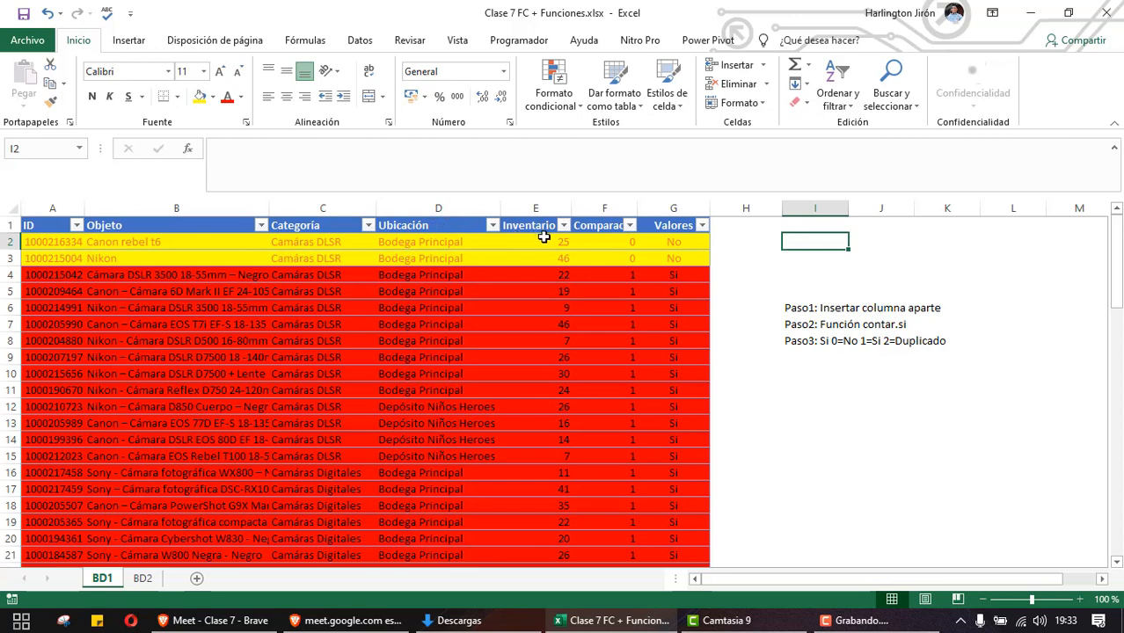
{"action": "left_click_drag", "start_coordinate": [538, 241], "coordinate": [537, 456]}
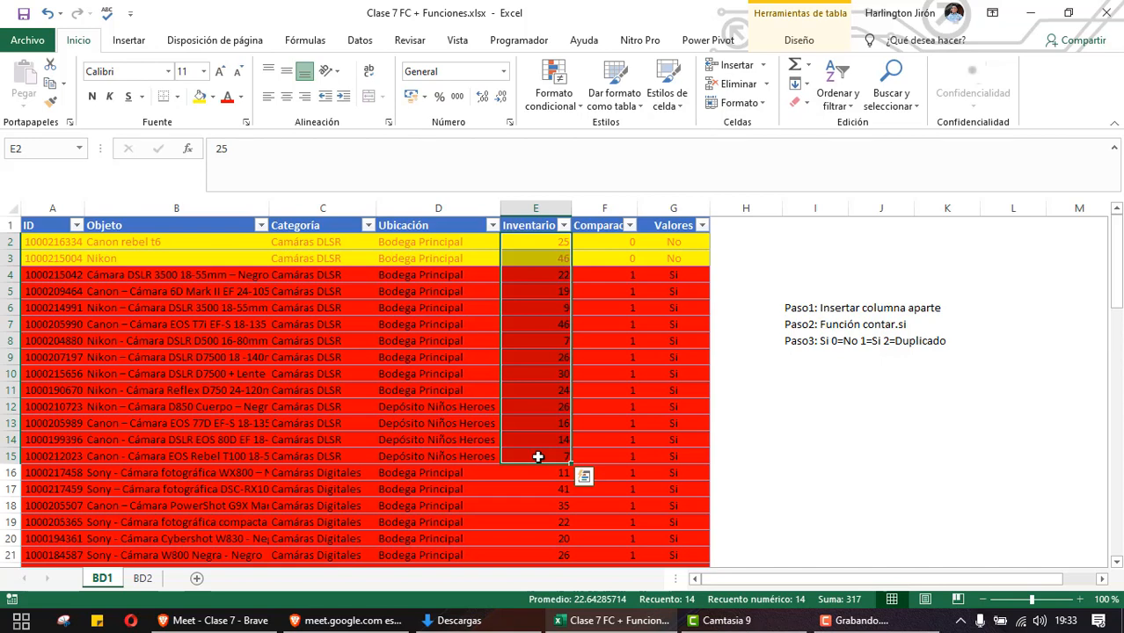
Enter a MAX formula in cell I3 that covers all data cells of the Inventario column
{"action": "left_click", "coordinate": [793, 251]}
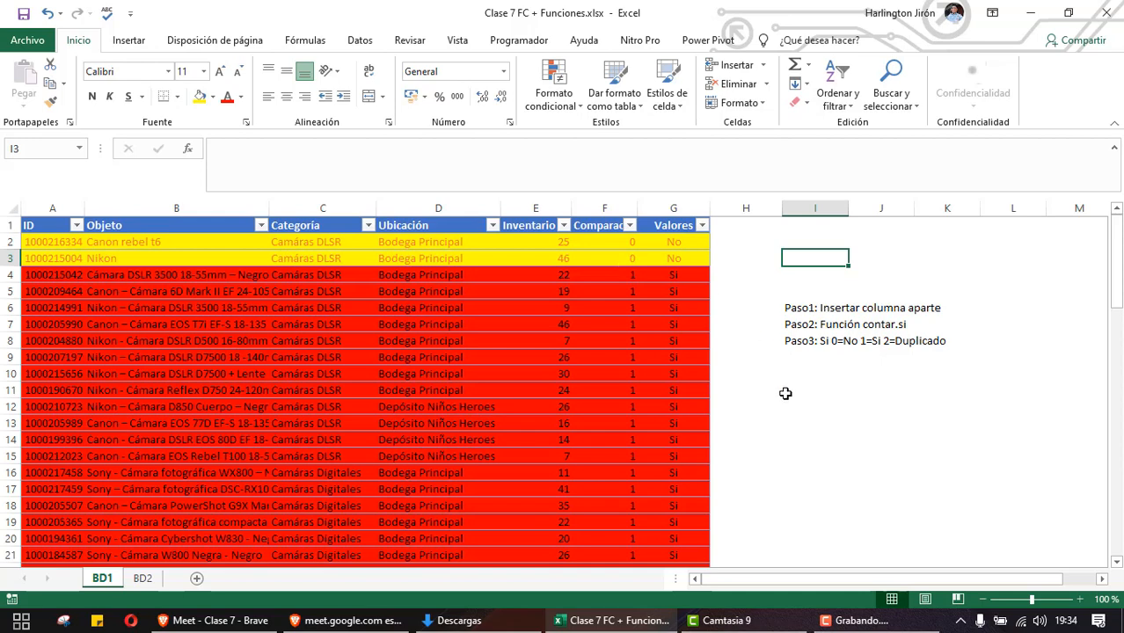
{"action": "type", "text": "=max"}
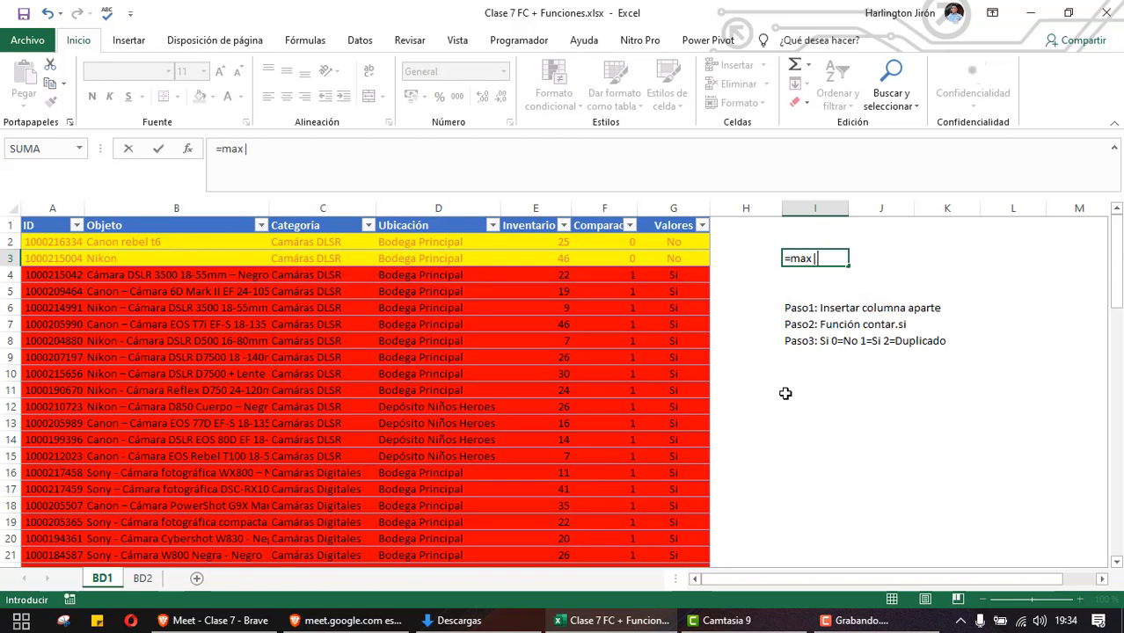
{"action": "key", "text": "BackSpace"}
{"action": "key", "text": "Tab"}
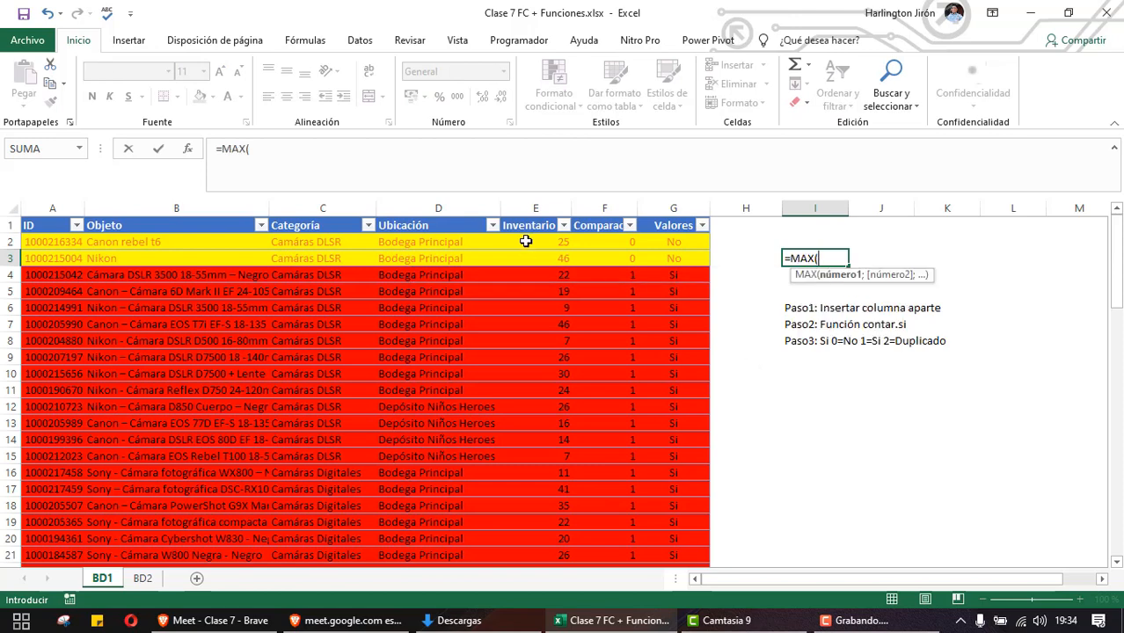
{"action": "left_click", "coordinate": [527, 240]}
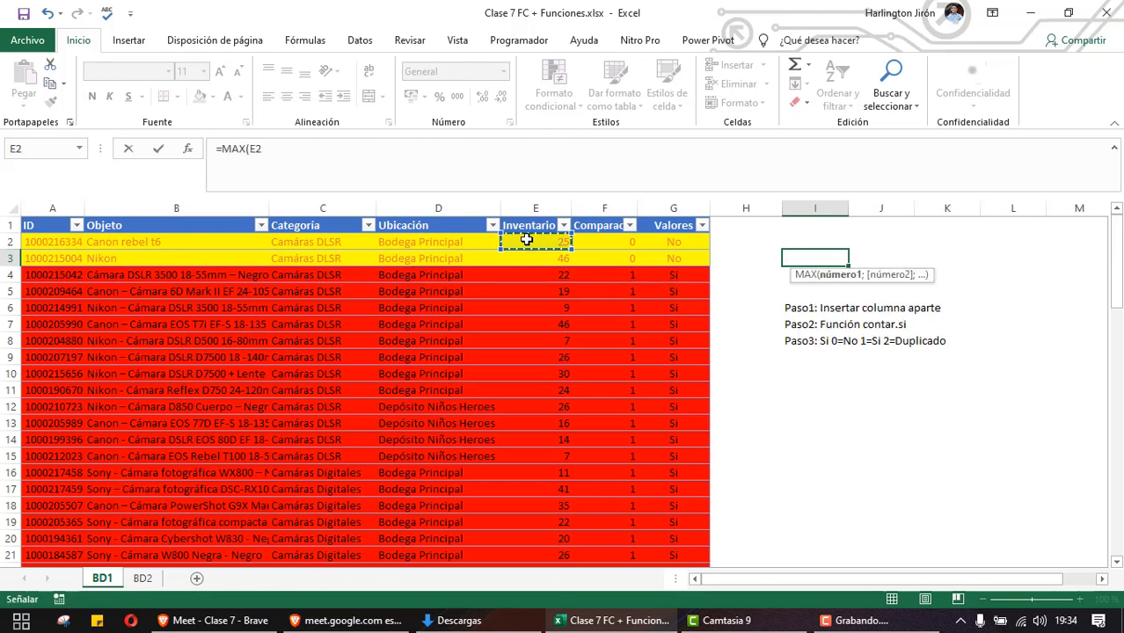
{"action": "key", "text": "ctrl+shift+Down"}
{"action": "key", "text": "Return"}
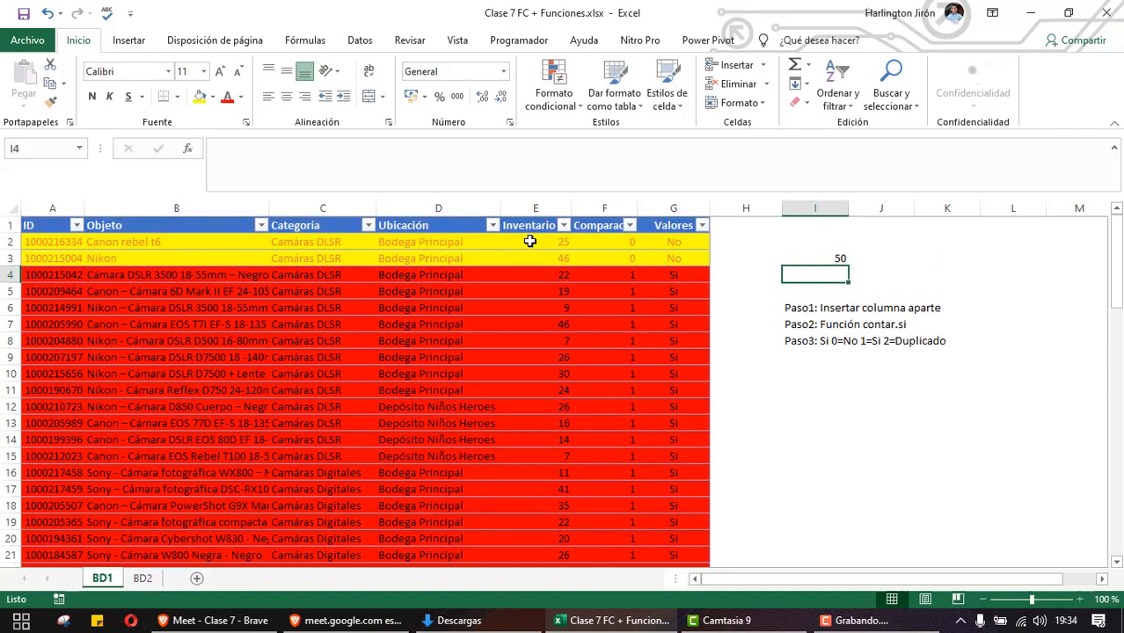
Delete the Paso1 to Paso3 notes beside the table, in the range from I6 to K9
{"action": "left_click_drag", "start_coordinate": [788, 308], "coordinate": [936, 361]}
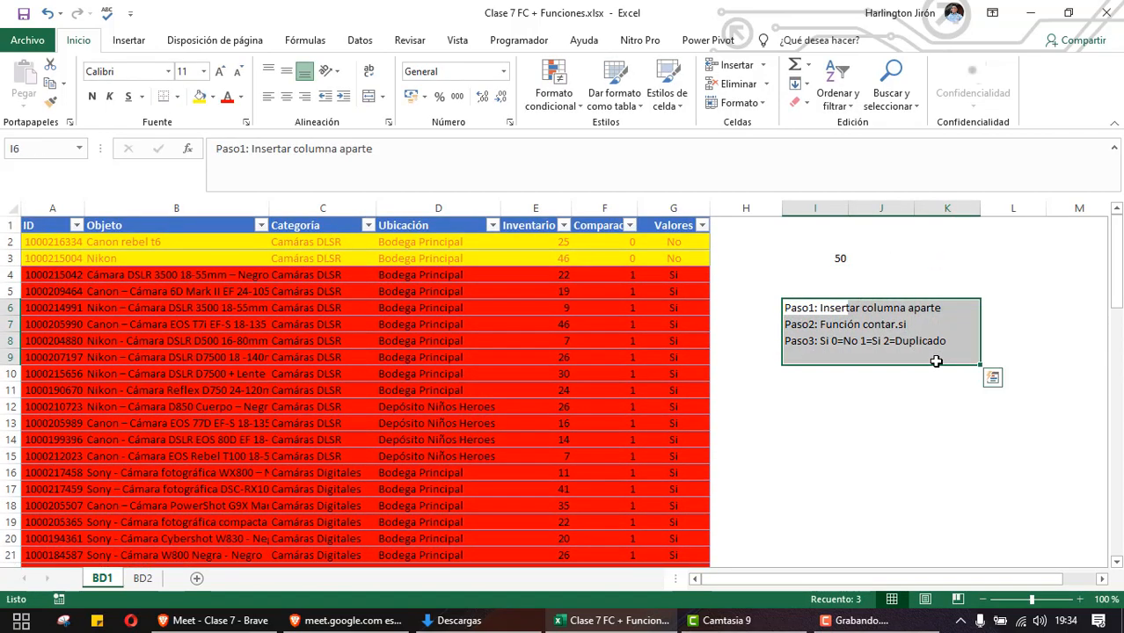
{"action": "key", "text": "Delete"}
{"action": "left_click", "coordinate": [810, 347]}
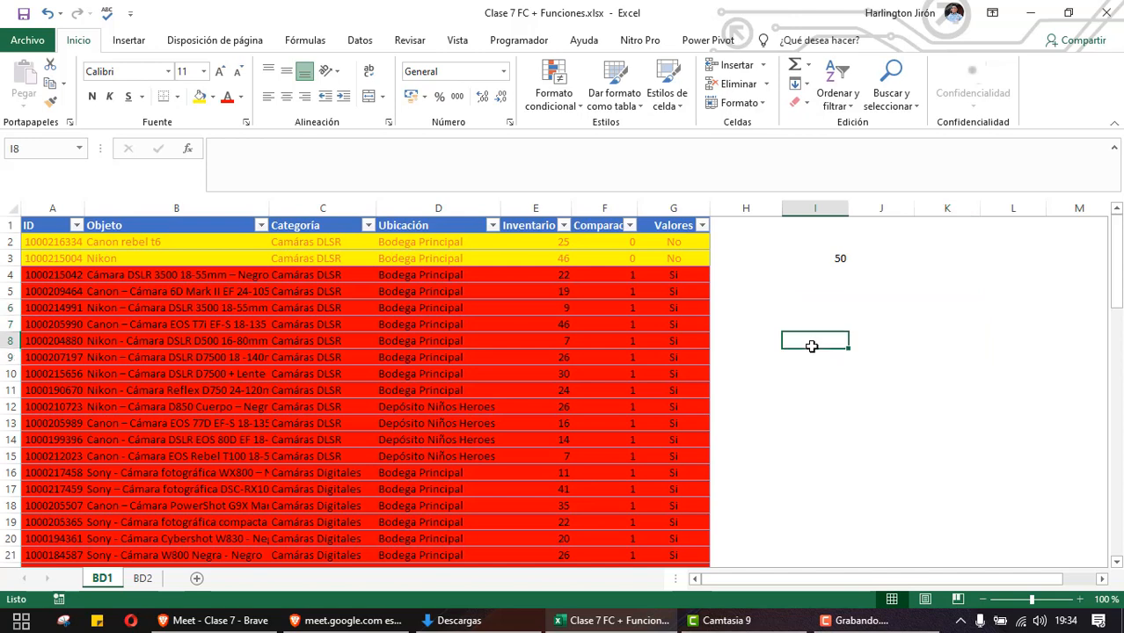
Select all the table's data rows and clear the conditional formatting rules from the selected cells
{"action": "left_click", "coordinate": [51, 243]}
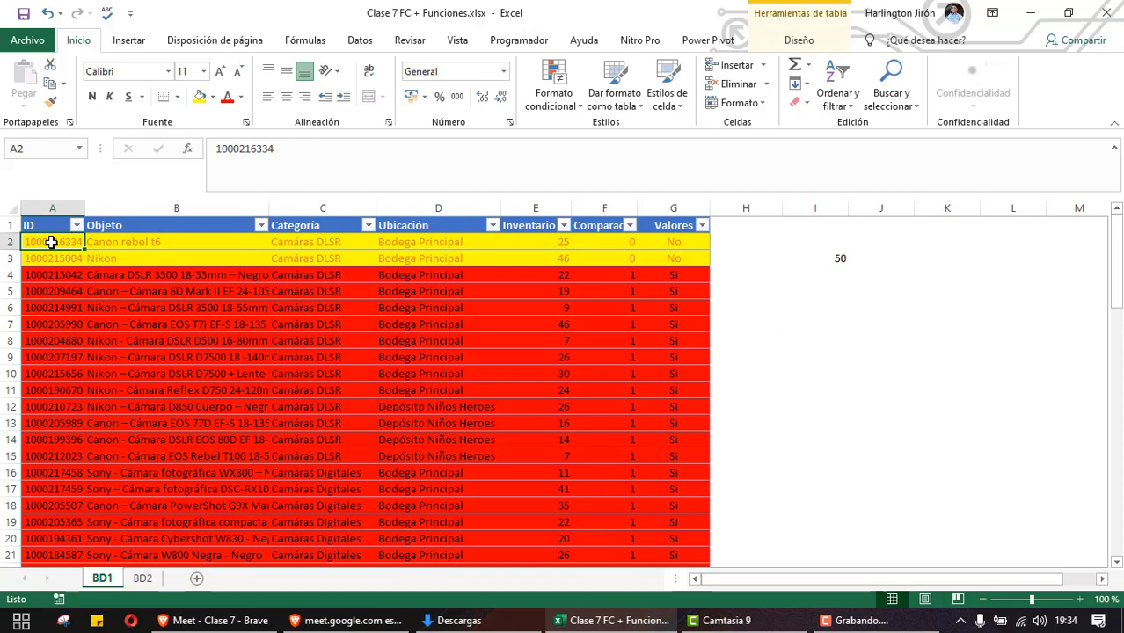
{"action": "key", "text": "ctrl+shift+Right"}
{"action": "key", "text": "ctrl+shift+Down"}
{"action": "scroll", "coordinate": [51, 243], "scroll_direction": "down", "scroll_amount": 5}
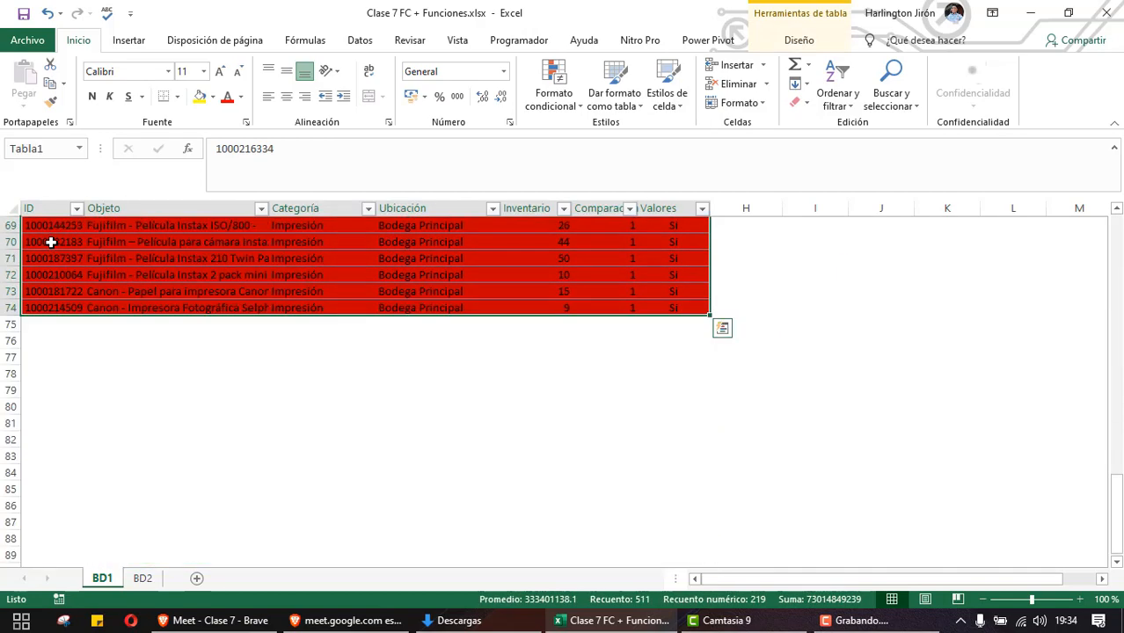
{"action": "scroll", "coordinate": [51, 243], "scroll_direction": "up", "scroll_amount": 18}
{"action": "scroll", "coordinate": [534, 231], "scroll_direction": "up", "scroll_amount": 5}
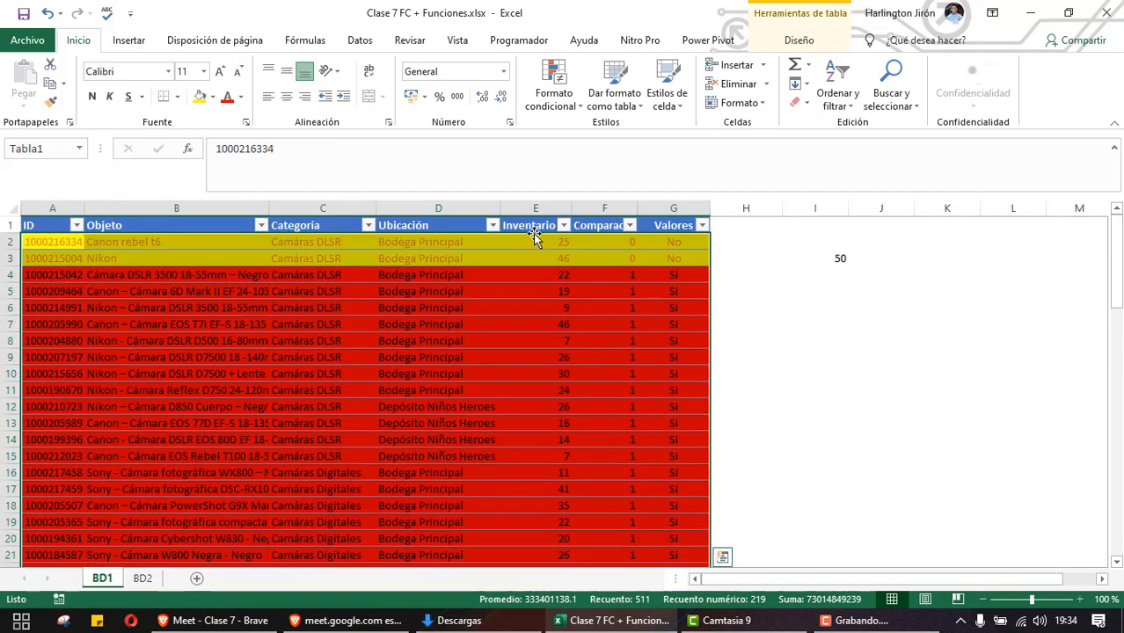
{"action": "left_click", "coordinate": [553, 98]}
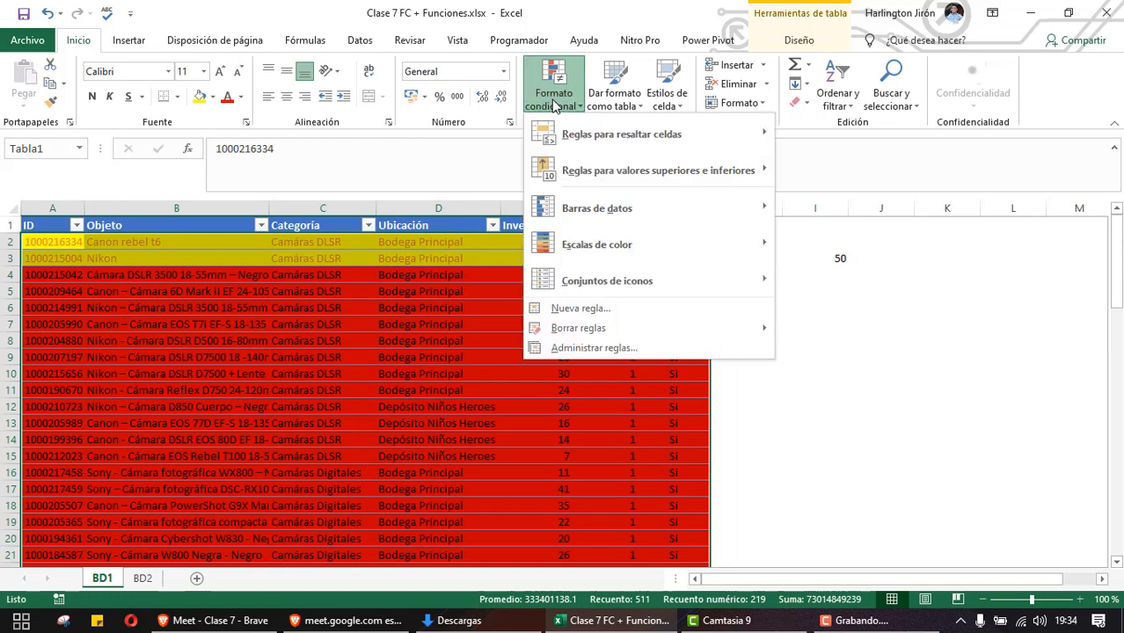
{"action": "mouse_move", "coordinate": [635, 332]}
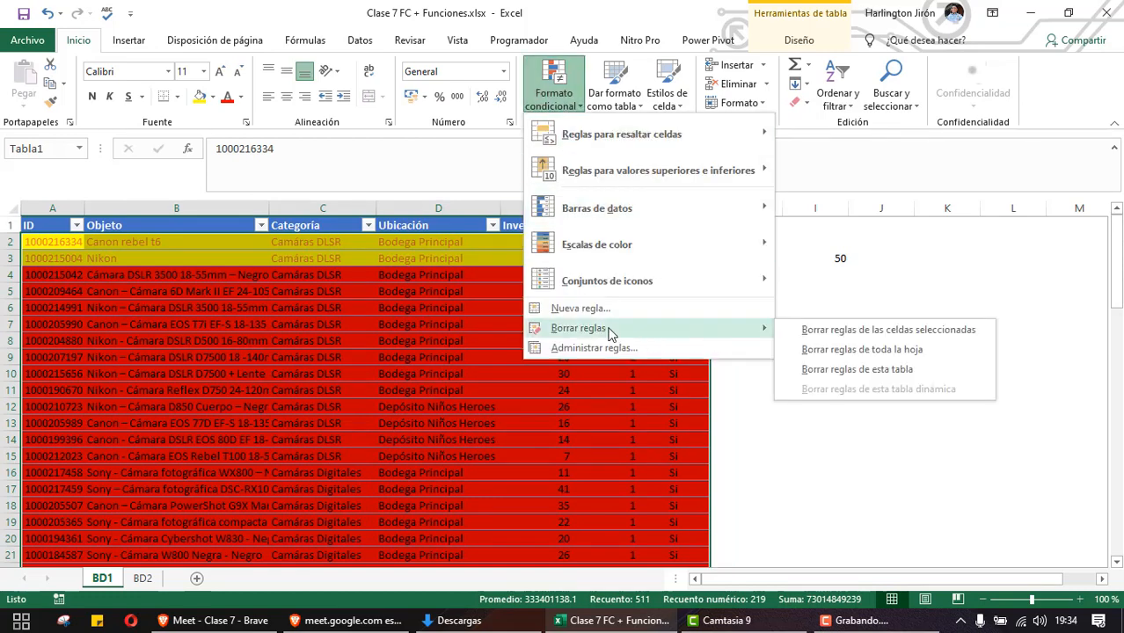
{"action": "left_click", "coordinate": [875, 331]}
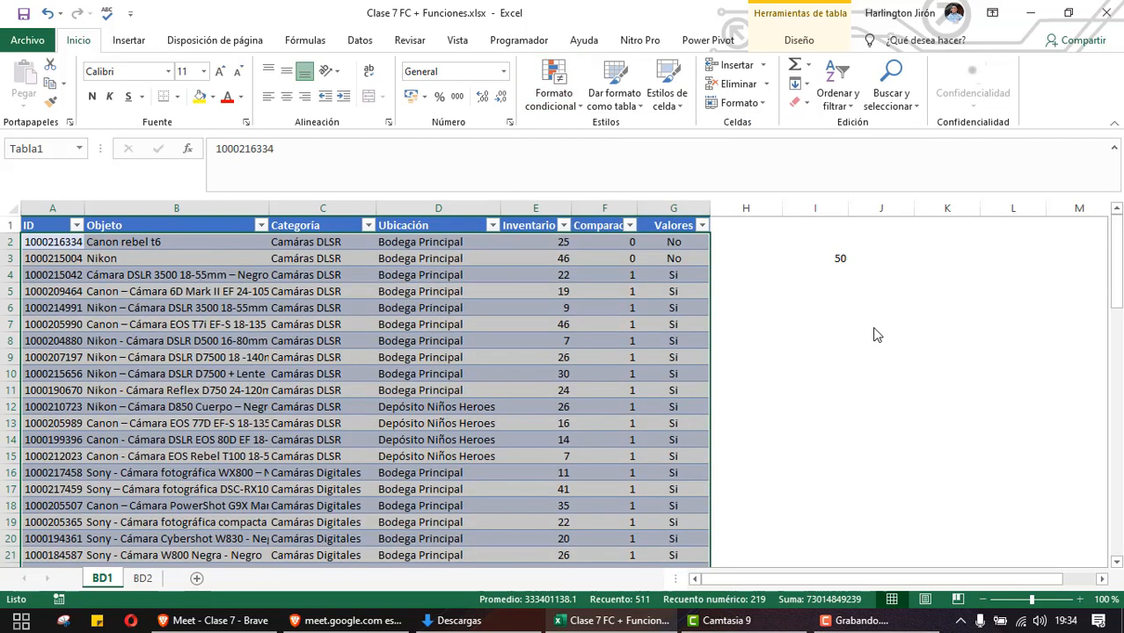
{"action": "left_click", "coordinate": [877, 325]}
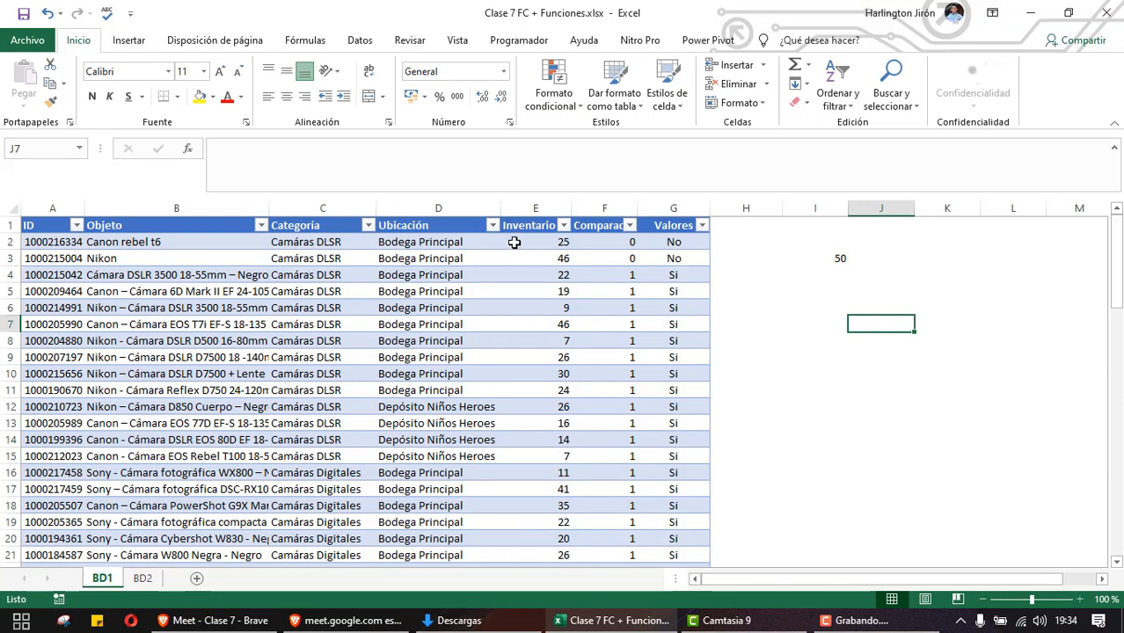
Clear the formulas from all data cells of the Valores column, starting at G2
{"action": "left_click_drag", "start_coordinate": [513, 244], "coordinate": [553, 202]}
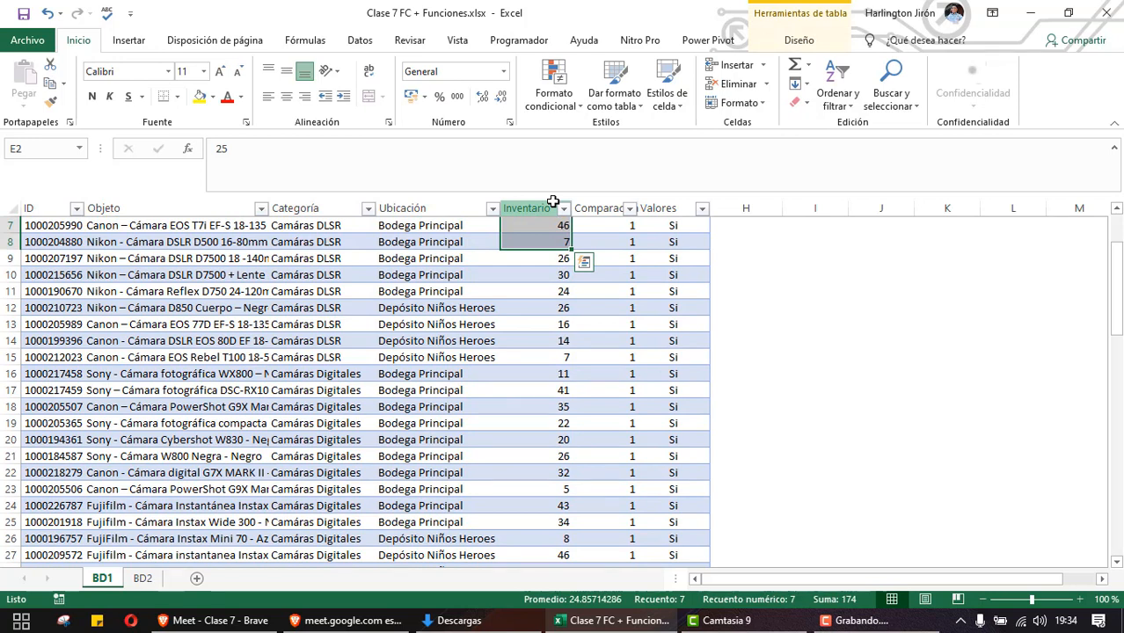
{"action": "scroll", "coordinate": [725, 304], "scroll_direction": "up", "scroll_amount": 2}
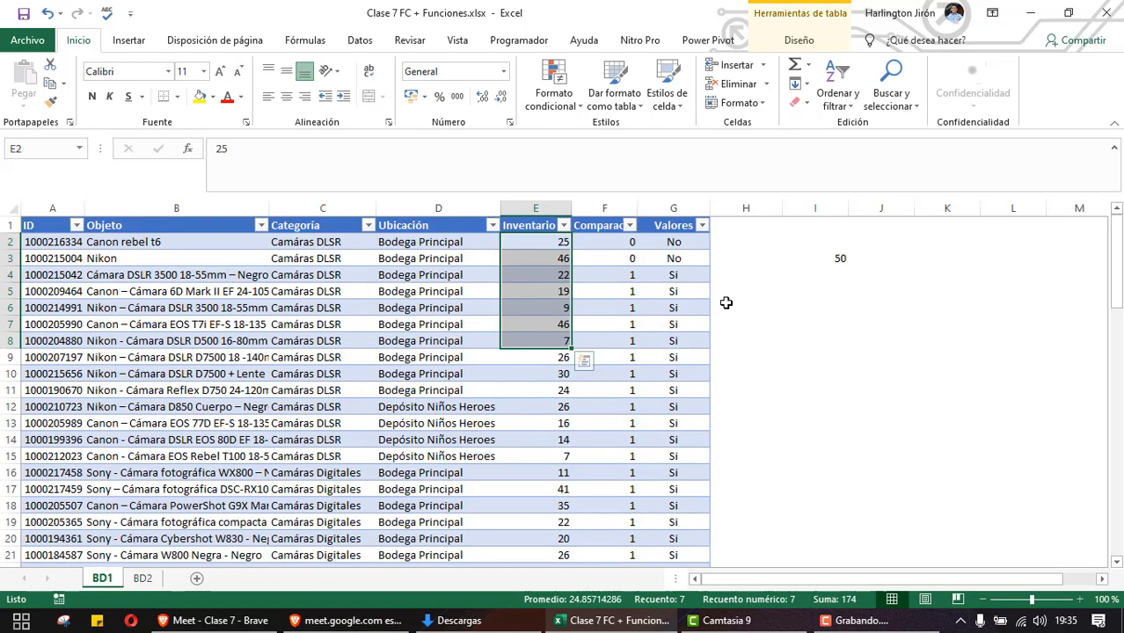
{"action": "left_click", "coordinate": [680, 238]}
{"action": "key", "text": "ctrl+shift+Down"}
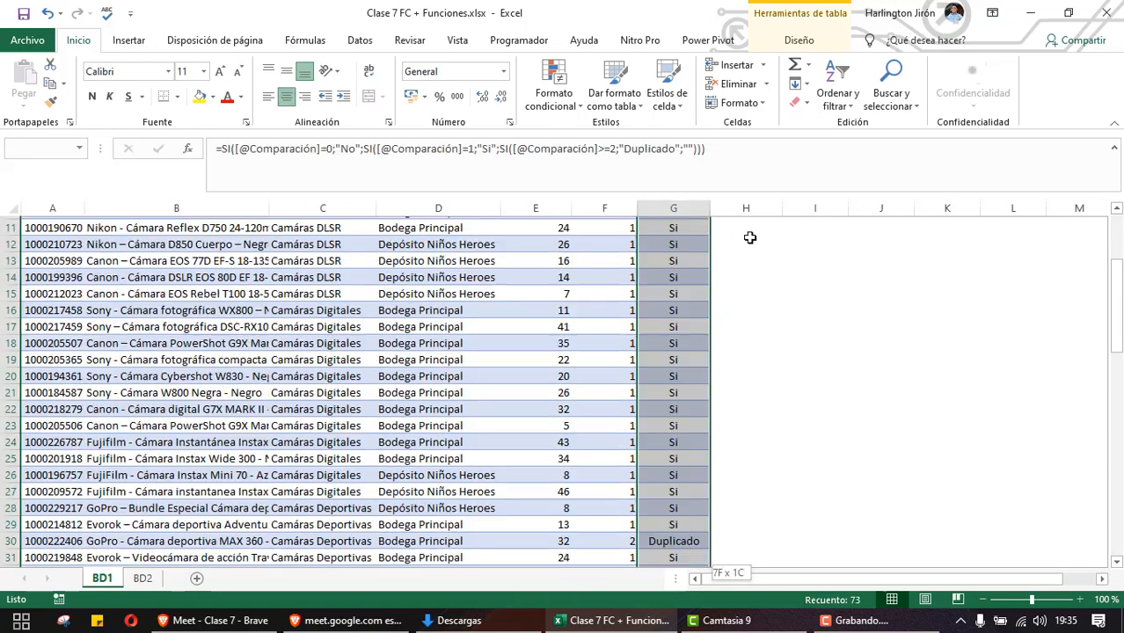
{"action": "key", "text": "ctrl+BackSpace"}
{"action": "key", "text": "Delete"}
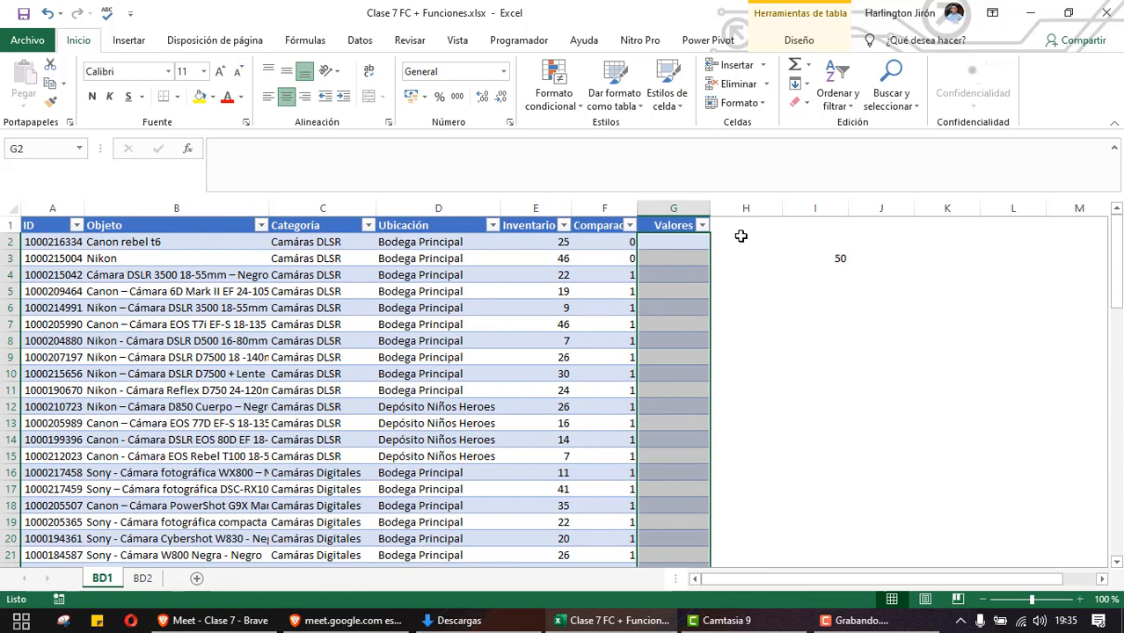
{"action": "left_click", "coordinate": [682, 238]}
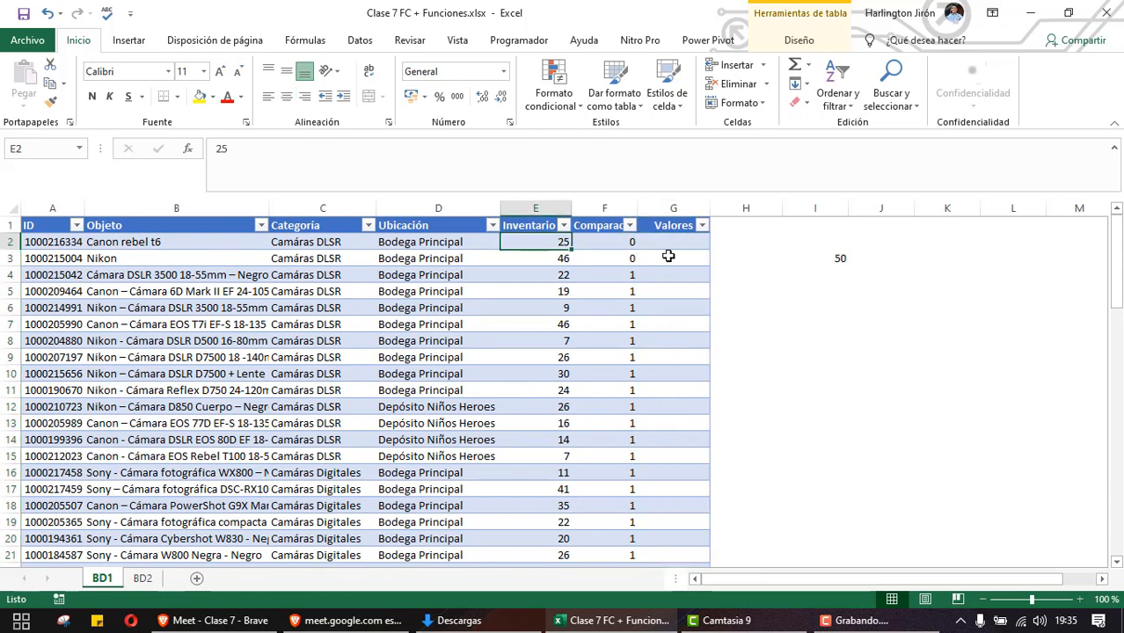
{"action": "left_click", "coordinate": [785, 287]}
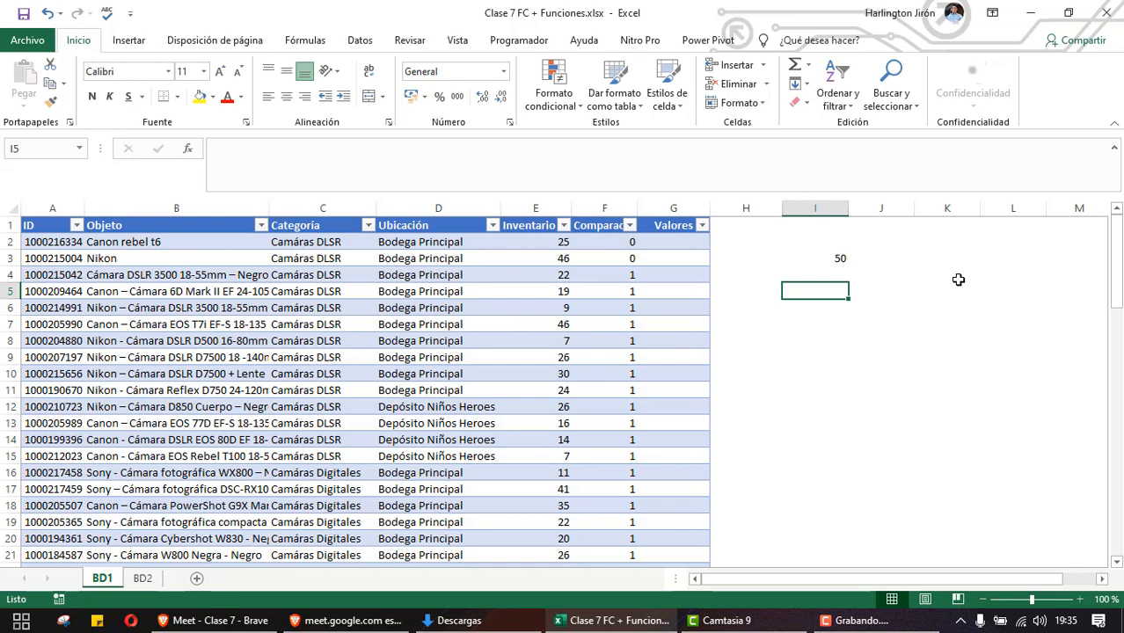
{"action": "type", "text": "Si en el in"}
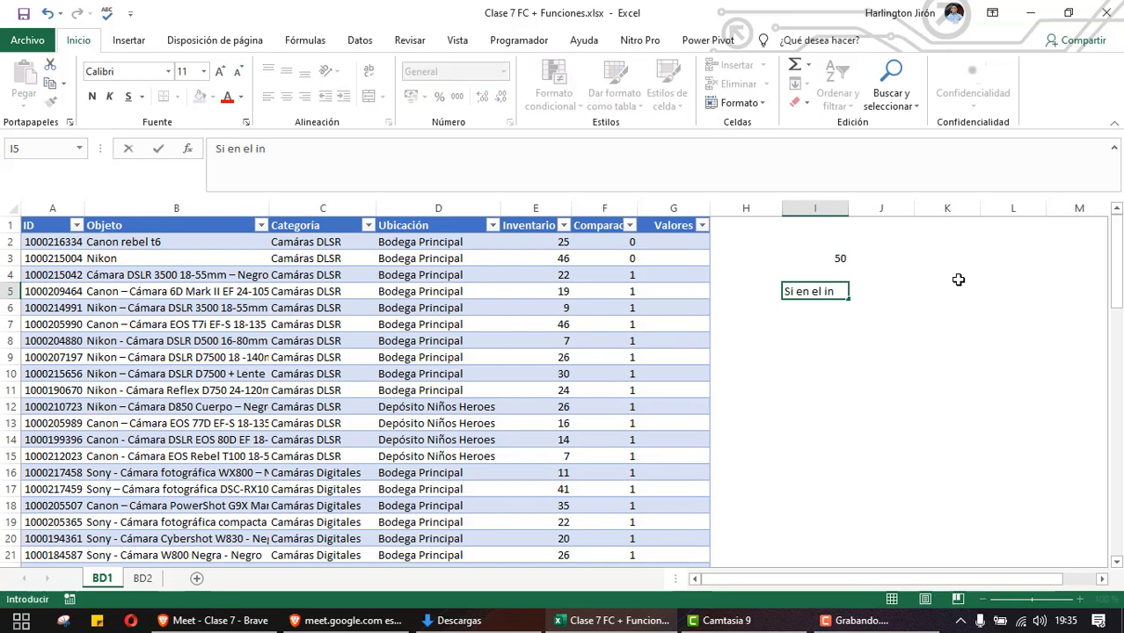
{"action": "type", "text": "ventario"}
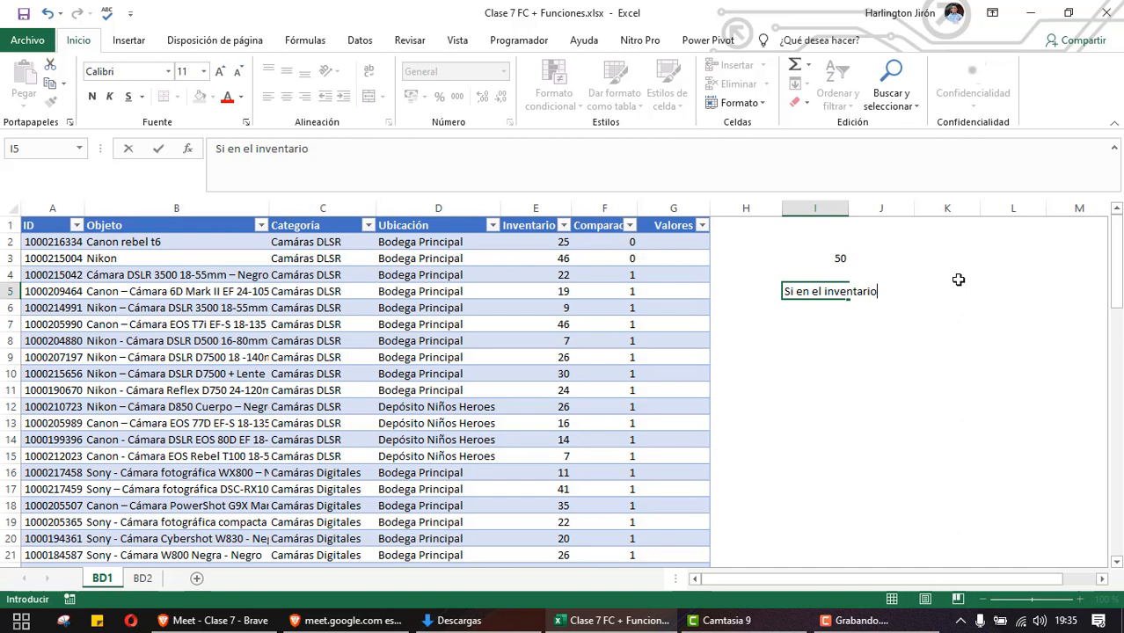
{"action": "key", "text": "BackSpace"}
{"action": "key", "text": "BackSpace"}
{"action": "key", "text": "BackSpace"}
{"action": "key", "text": "BackSpace"}
{"action": "key", "text": "BackSpace"}
{"action": "key", "text": "BackSpace"}
{"action": "key", "text": "BackSpace"}
{"action": "key", "text": "BackSpace"}
{"action": "key", "text": "BackSpace"}
{"action": "key", "text": "BackSpace"}
{"action": "key", "text": "BackSpace"}
{"action": "key", "text": "BackSpace"}
{"action": "key", "text": "BackSpace"}
{"action": "key", "text": "BackSpace"}
{"action": "key", "text": "BackSpace"}
{"action": "key", "text": "BackSpace"}
{"action": "key", "text": "BackSpace"}
{"action": "key", "text": "BackSpace"}
{"action": "key", "text": "BackSpace"}
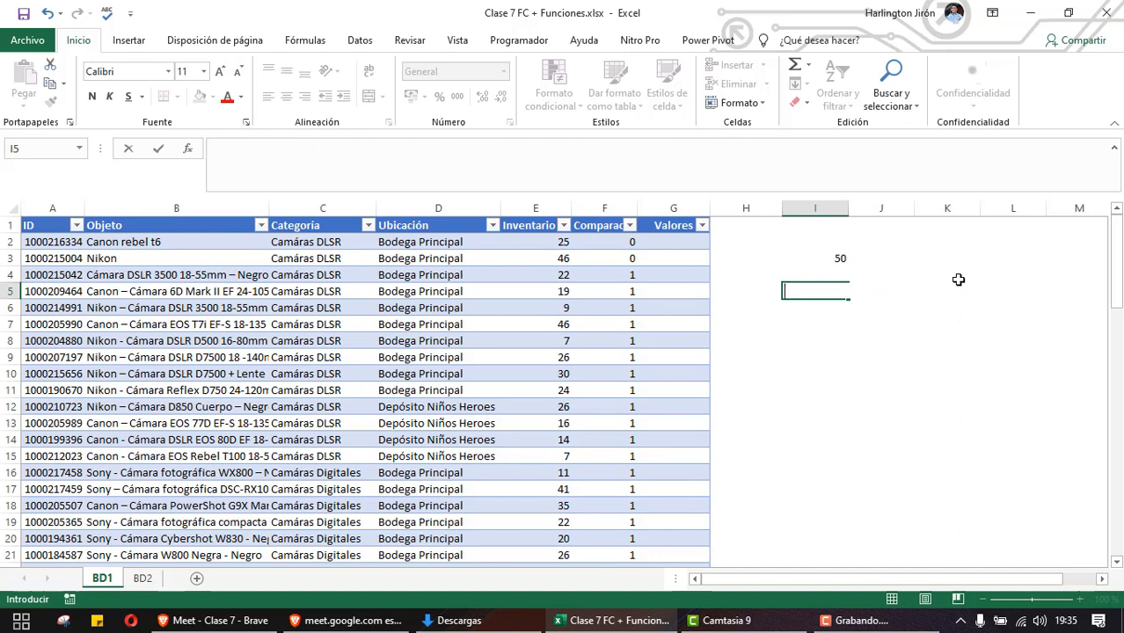
Enter the instruction "Que me arroje en valores las siguientes categoría." in cell I5
{"action": "type", "text": "Que me arroje en v"}
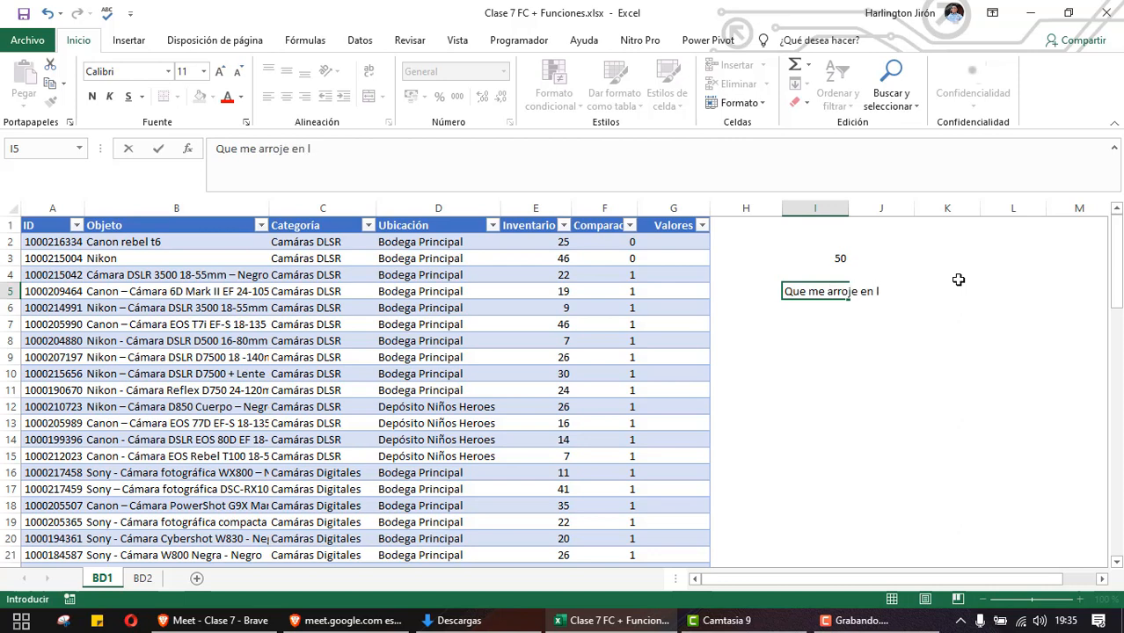
{"action": "type", "text": "alores las siguientes"}
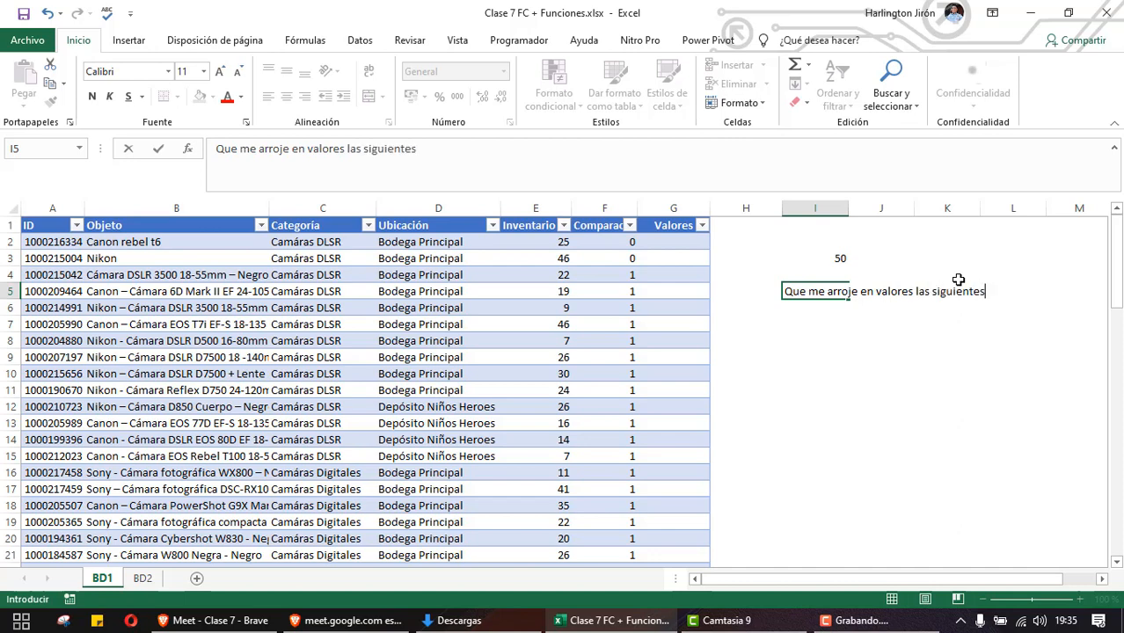
{"action": "type", "text": " categoría"}
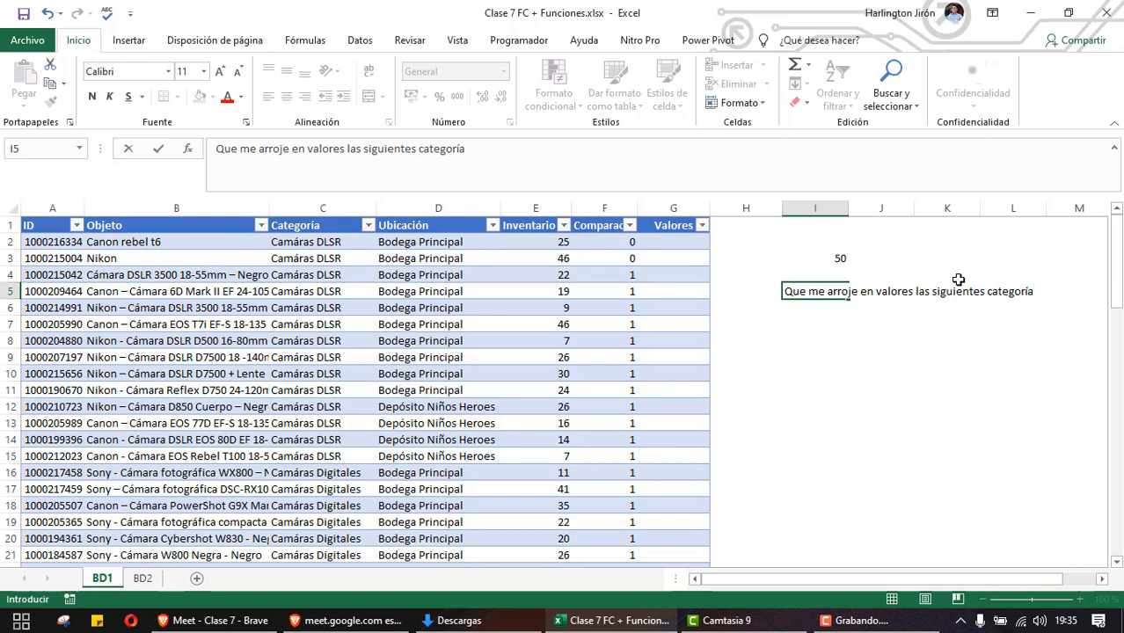
{"action": "type", "text": "."}
{"action": "key", "text": "Return"}
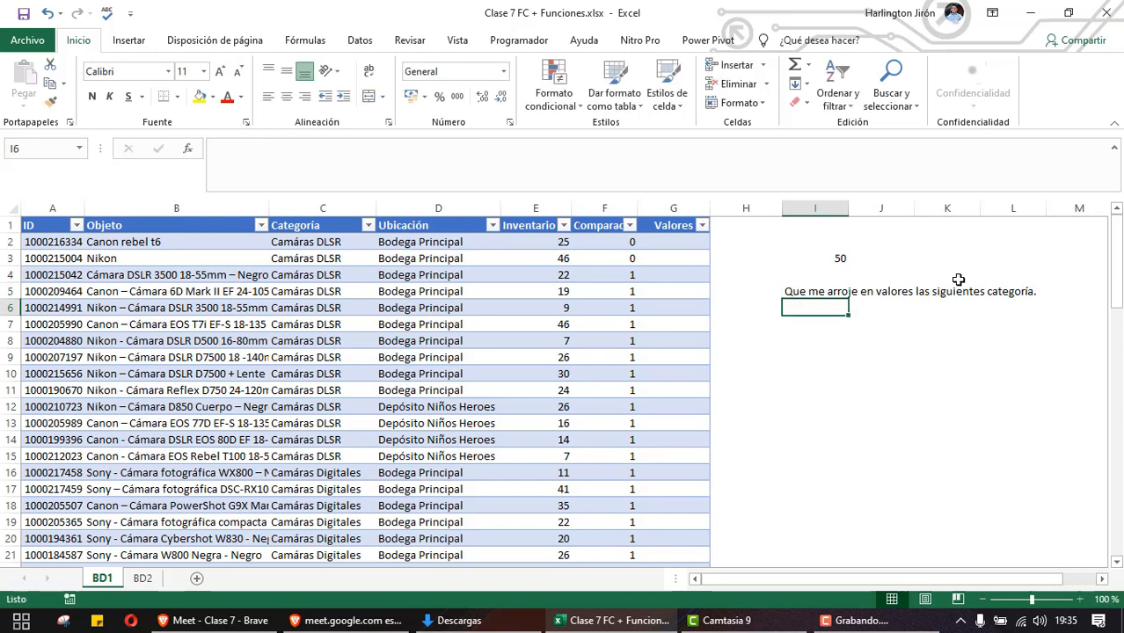
{"action": "double_click", "coordinate": [817, 258]}
{"action": "key", "text": "Return"}
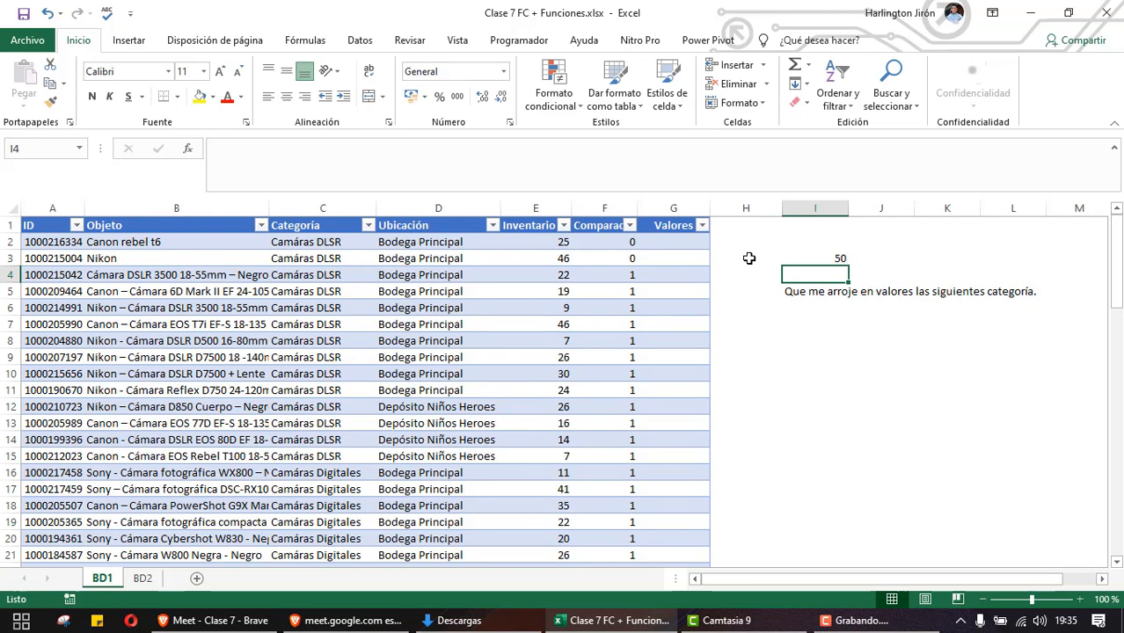
{"action": "left_click", "coordinate": [802, 308]}
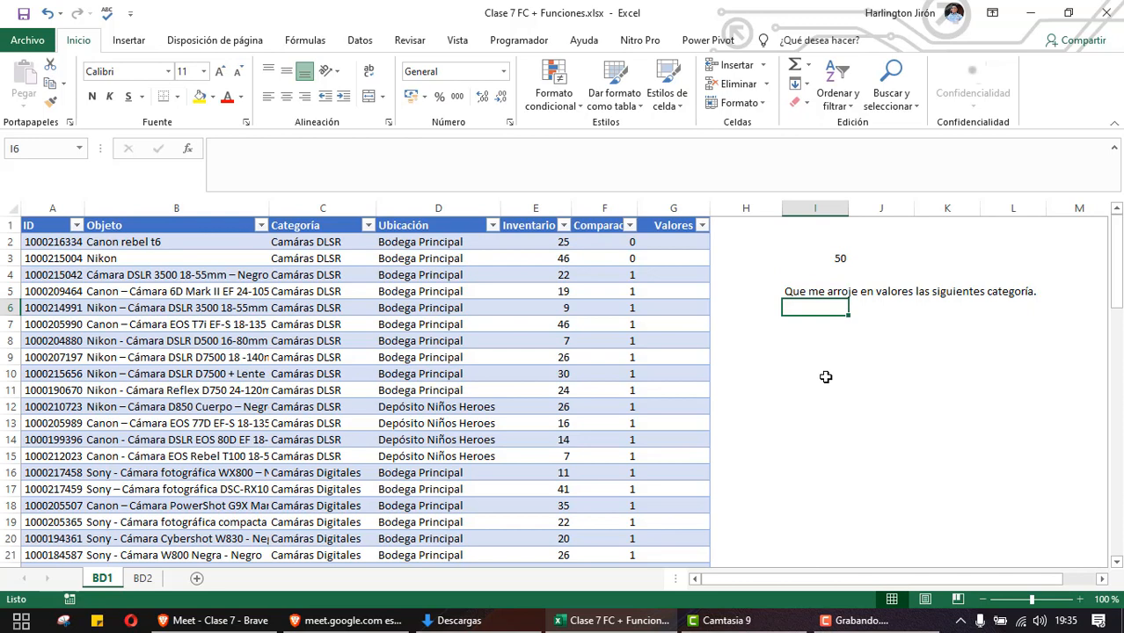
{"action": "left_click", "coordinate": [675, 241]}
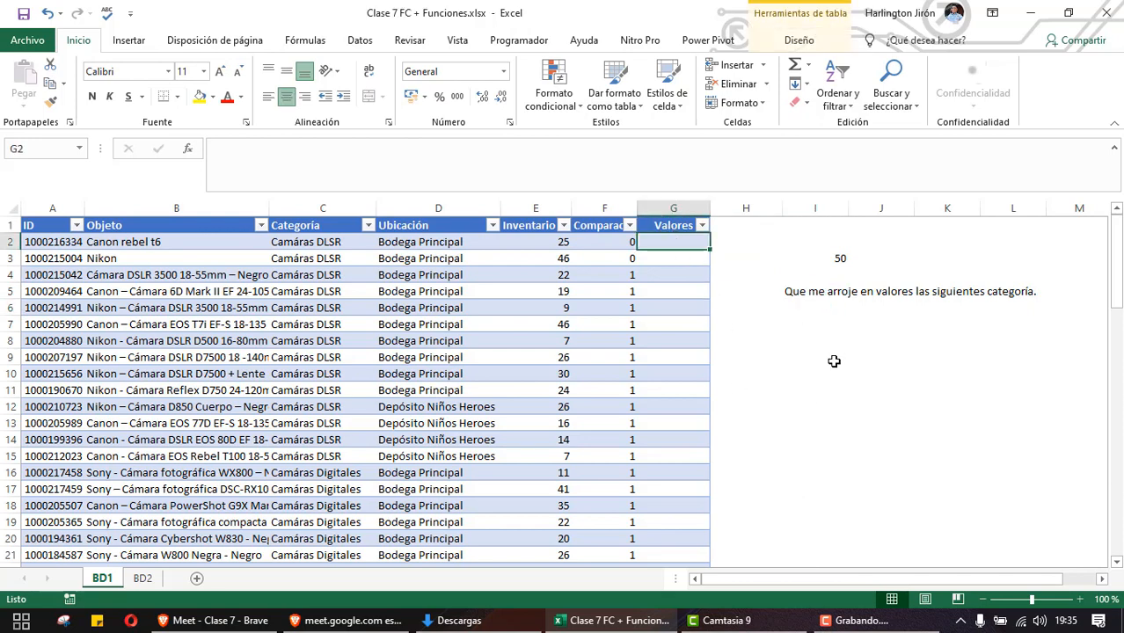
Enter the first category rule "Si el inventario de un producto es Mayor a 35 = Bastante" in cell I7
{"action": "left_click", "coordinate": [829, 323]}
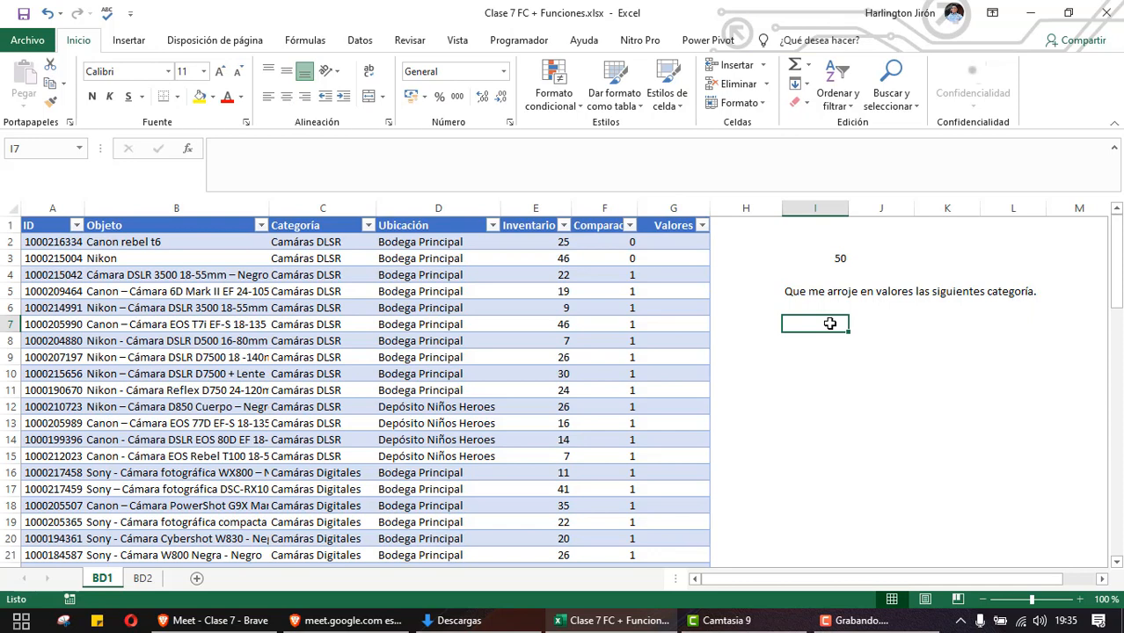
{"action": "type", "text": "Si"}
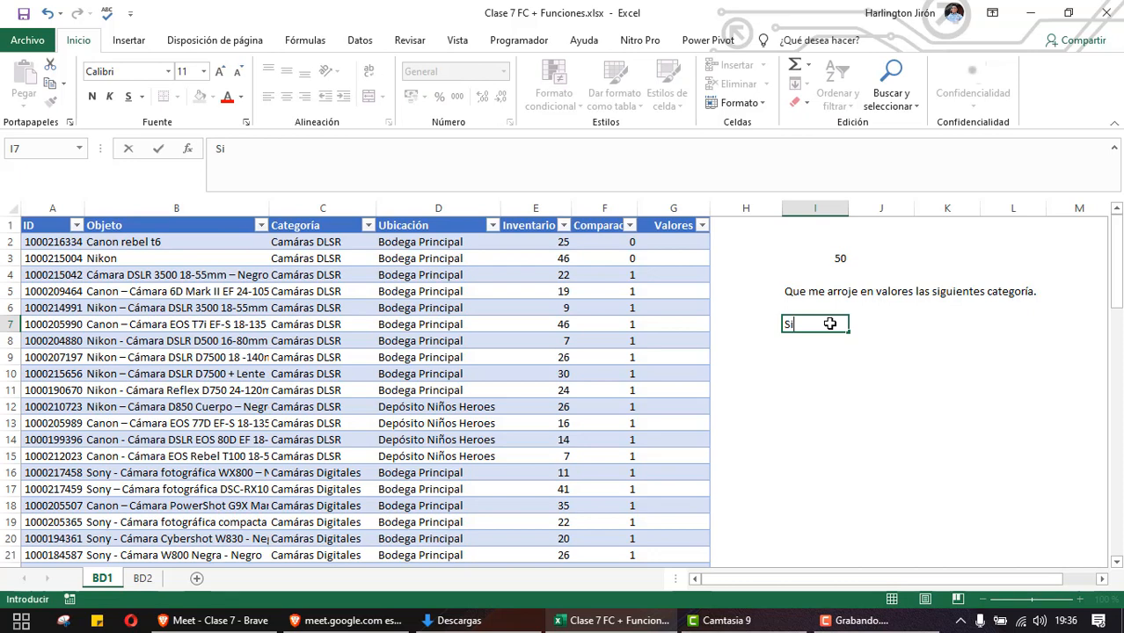
{"action": "type", "text": " el inventario de un pro"}
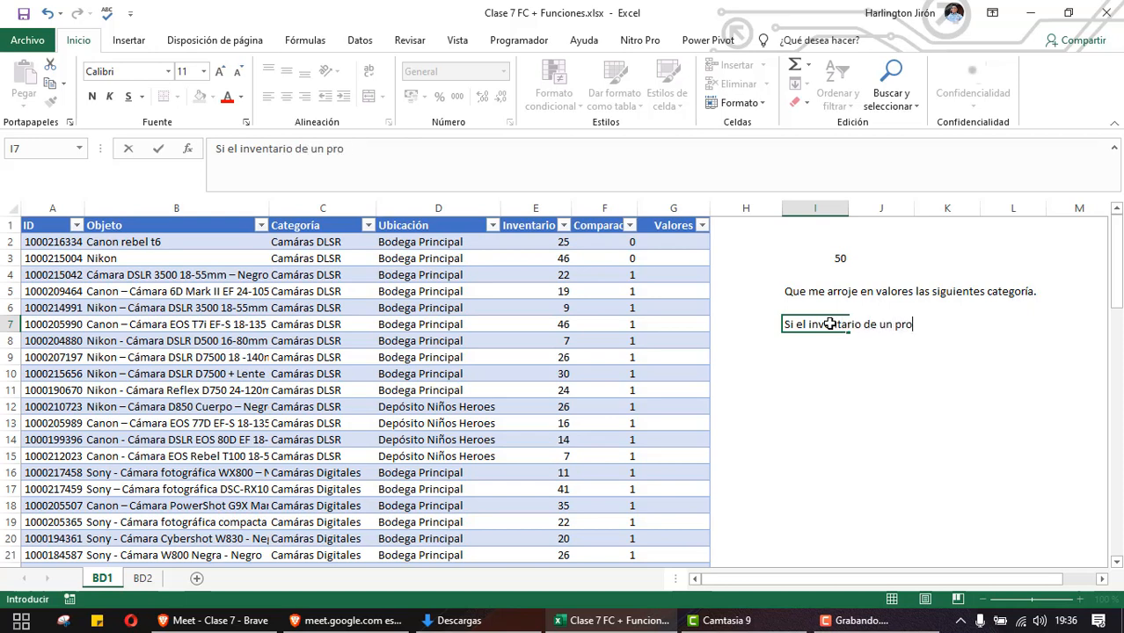
{"action": "type", "text": "ducto es Mayor"}
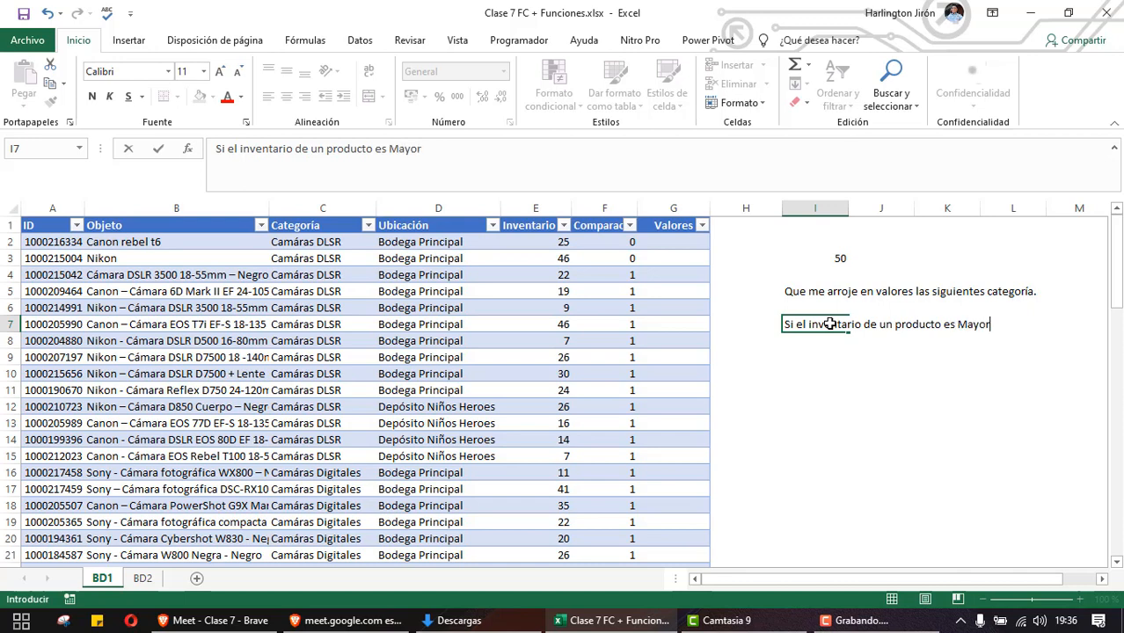
{"action": "type", "text": " a 35 = Bastante"}
{"action": "key", "text": "Return"}
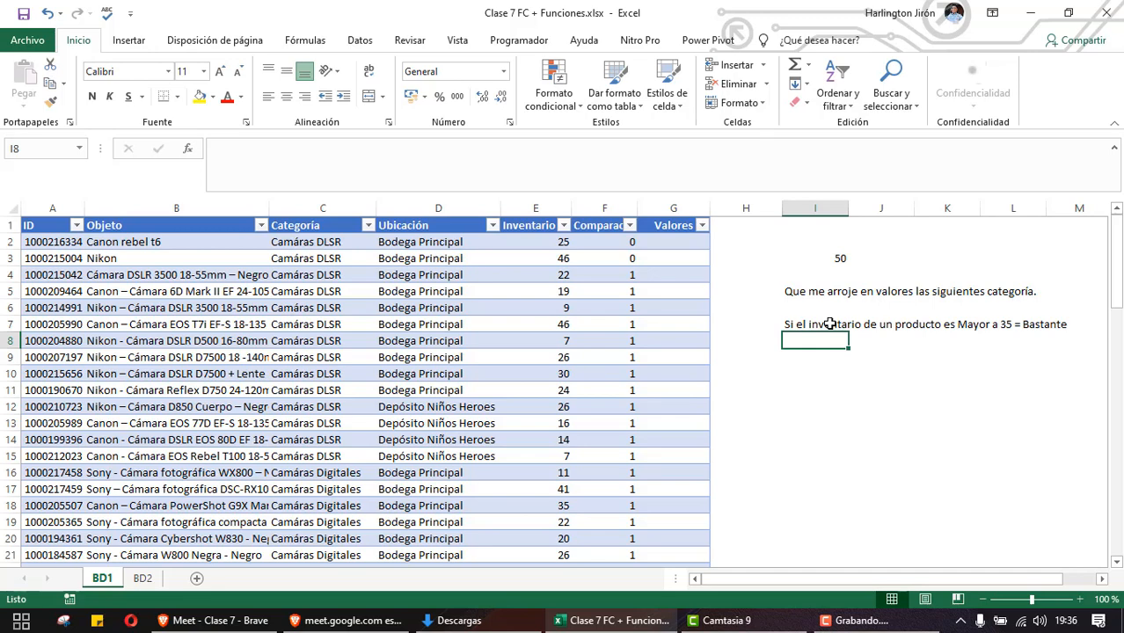
Add the second category rule "34-20 = Medio" in cell I8
{"action": "type", "text": "34"}
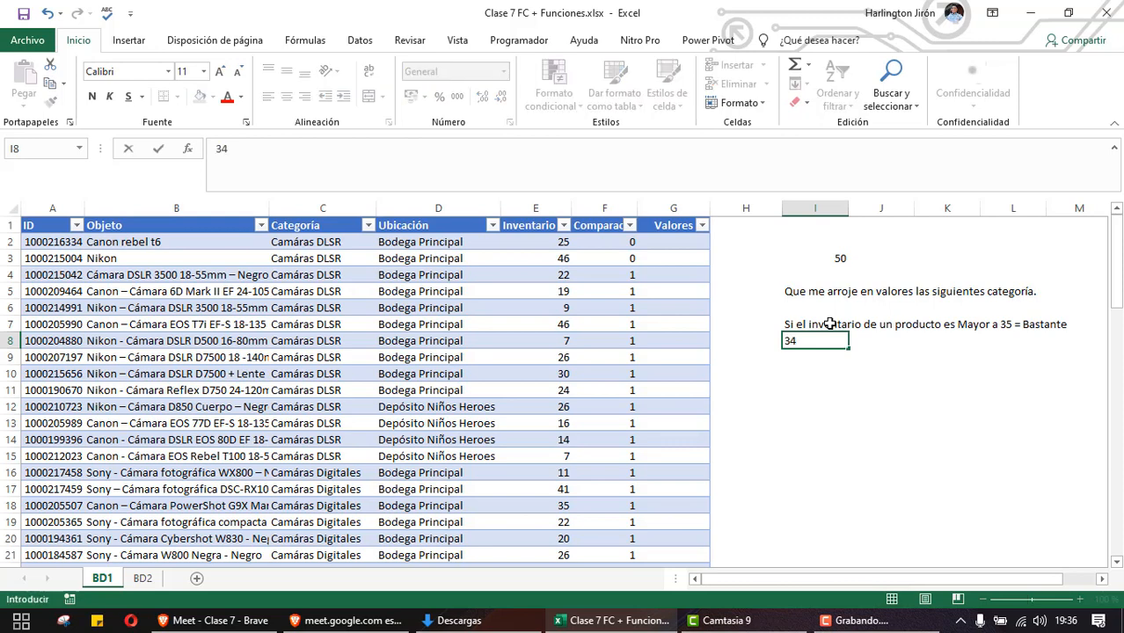
{"action": "type", "text": "-20"}
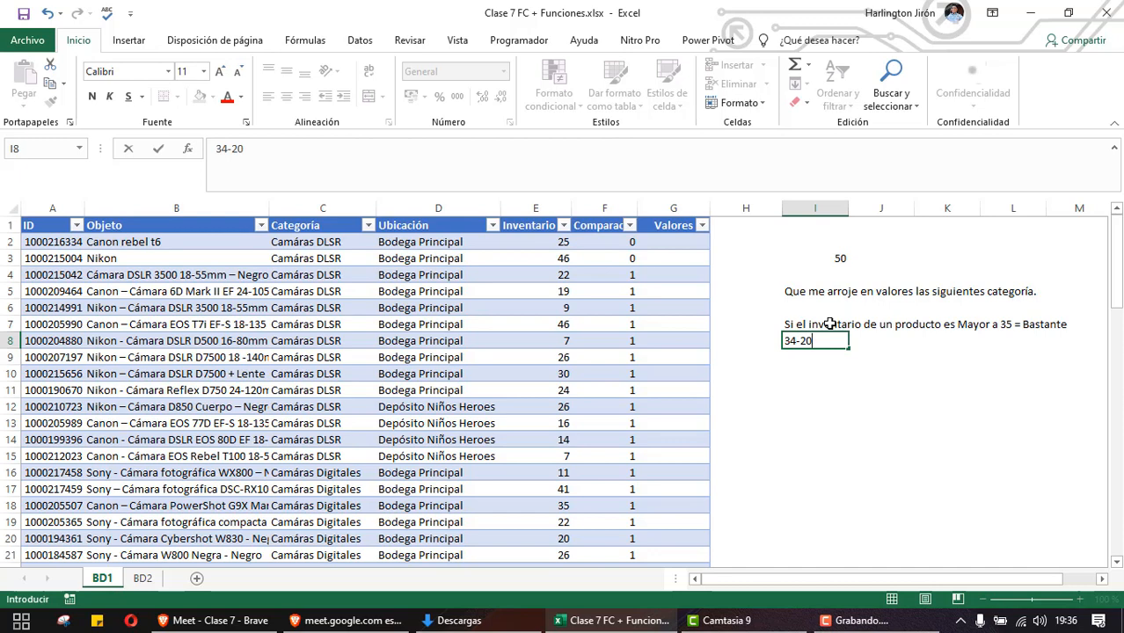
{"action": "type", "text": " = M"}
{"action": "key", "text": "BackSpace"}
{"action": "type", "text": "MEDIO"}
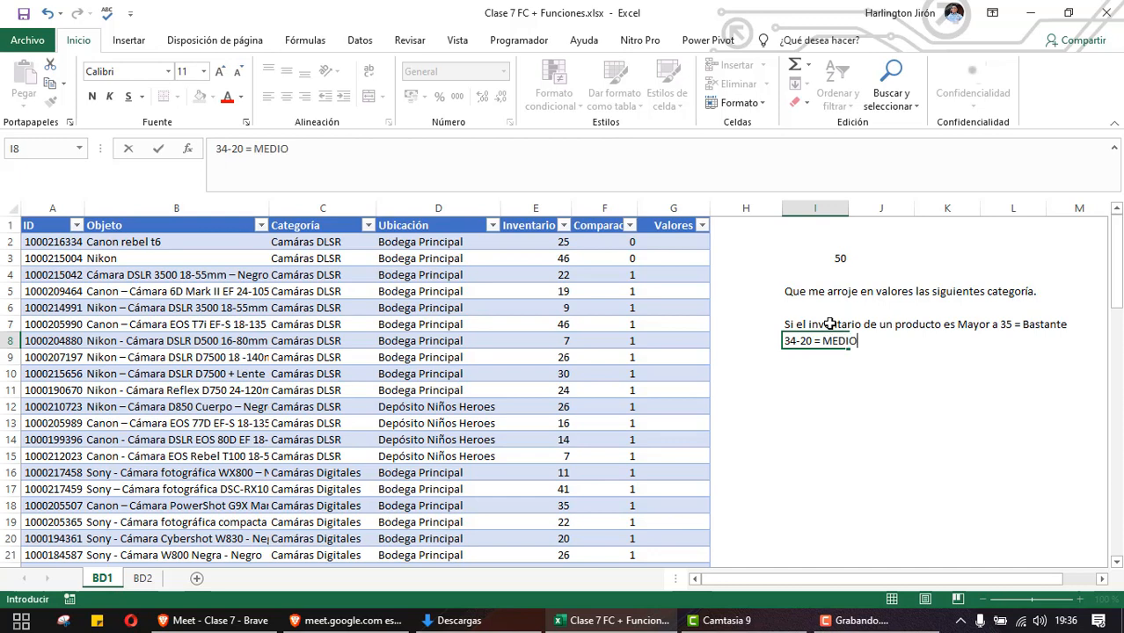
{"action": "key", "text": "BackSpace"}
{"action": "key", "text": "BackSpace"}
{"action": "key", "text": "BackSpace"}
{"action": "key", "text": "BackSpace"}
{"action": "type", "text": "edio"}
{"action": "key", "text": "Return"}
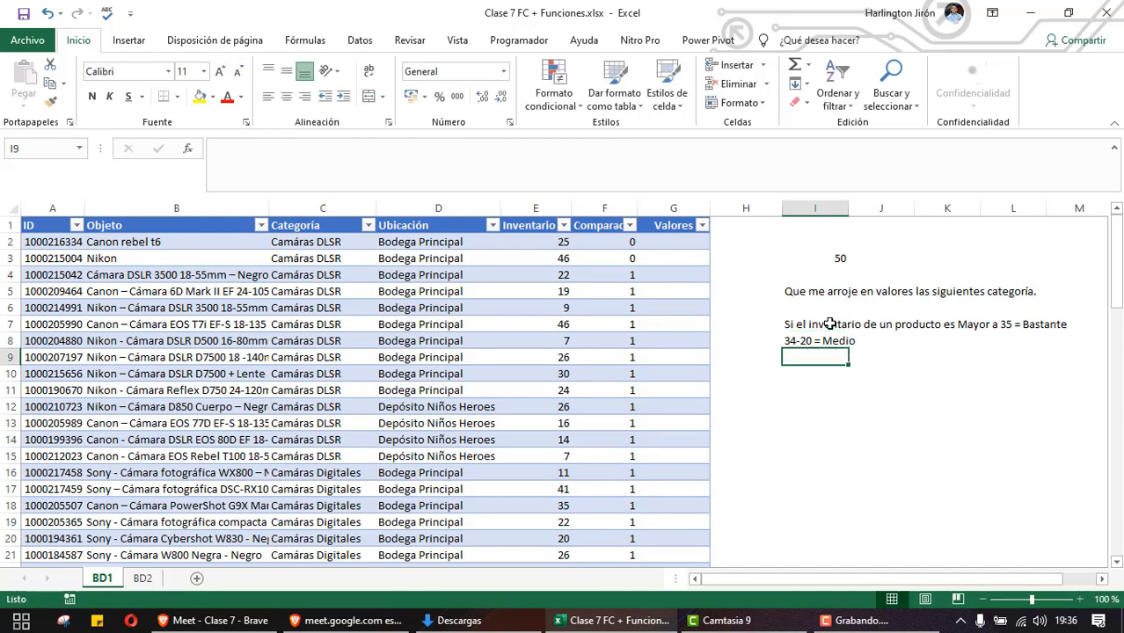
Add the third category rule "Menos de 20 = Poco" in cell I9
{"action": "type", "text": "Menos de "}
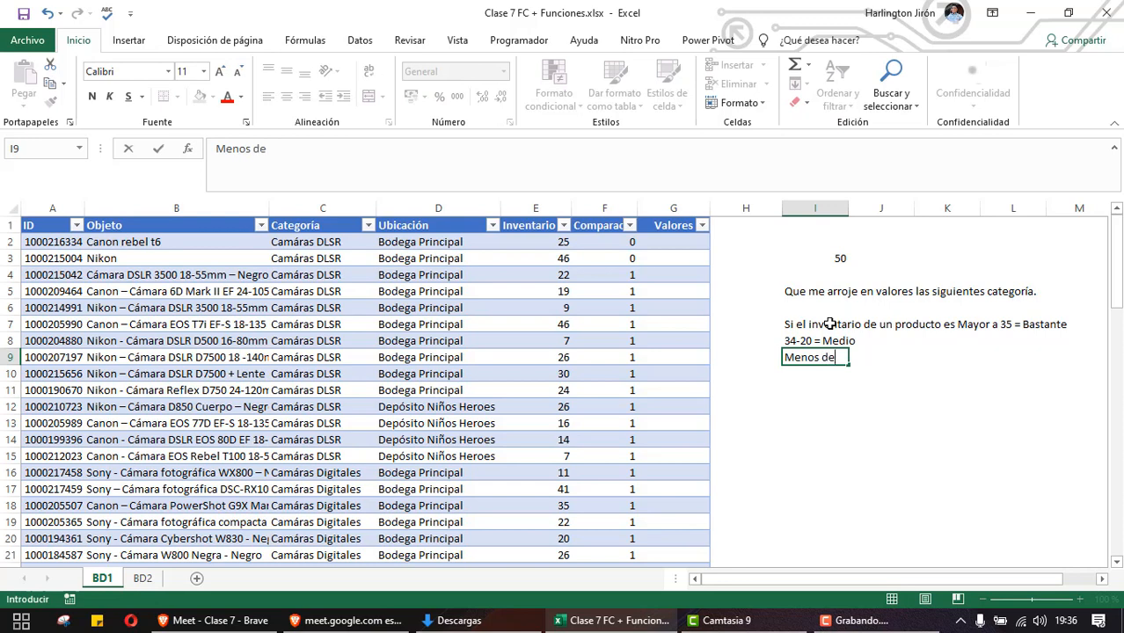
{"action": "type", "text": "20 = "}
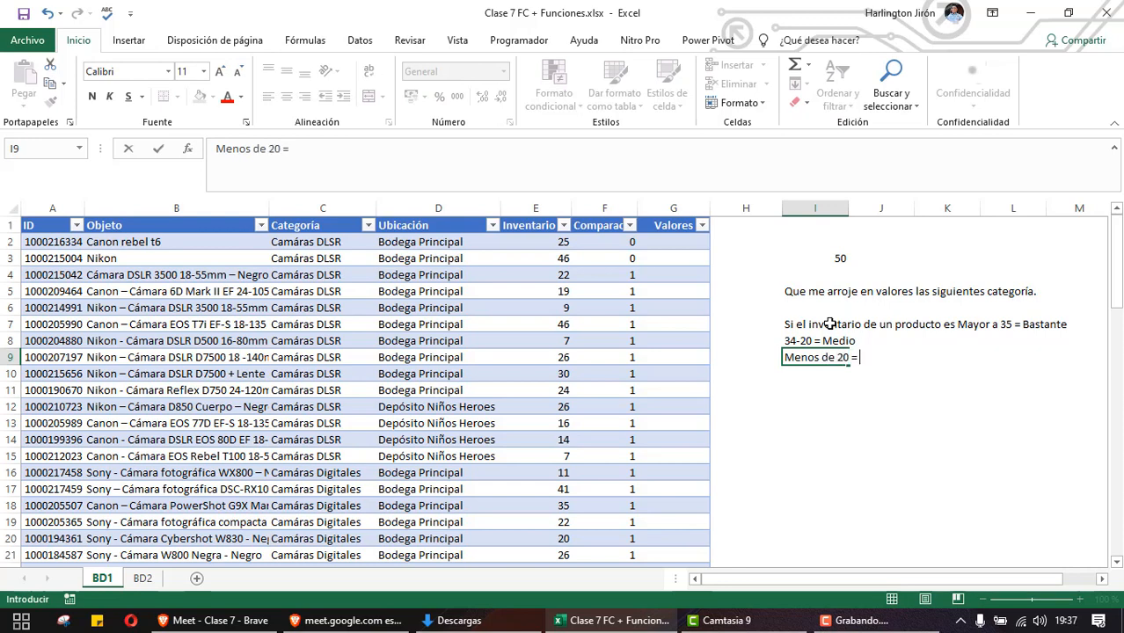
{"action": "type", "text": "Poco"}
{"action": "key", "text": "Return"}
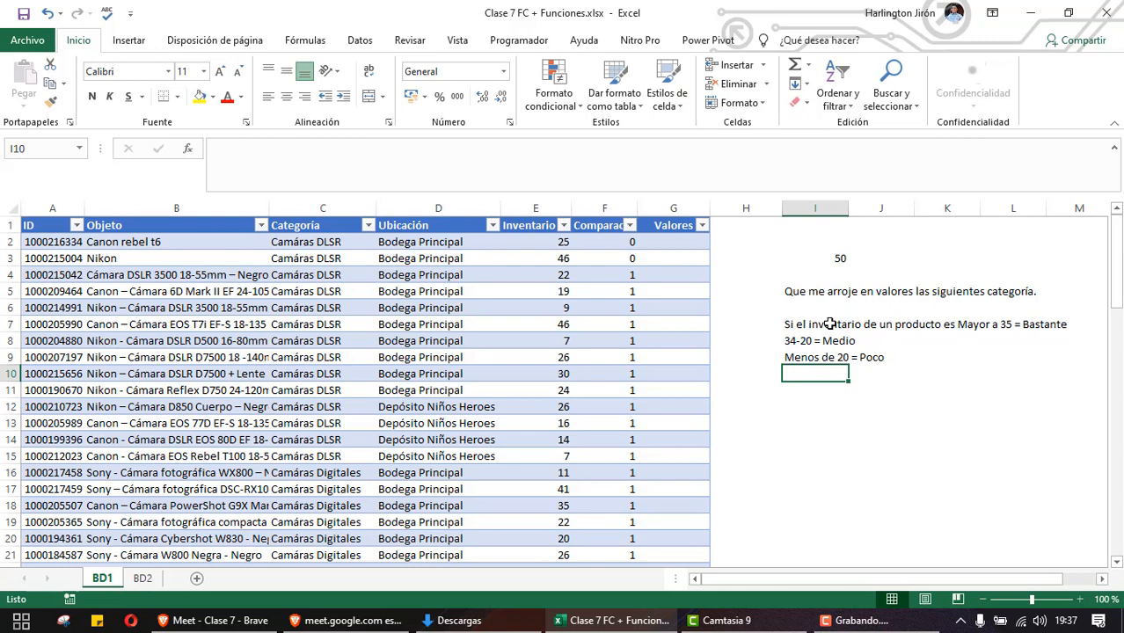
Add the last category rule "0 = Agotado" in cell I10
{"action": "type", "text": "0 ="}
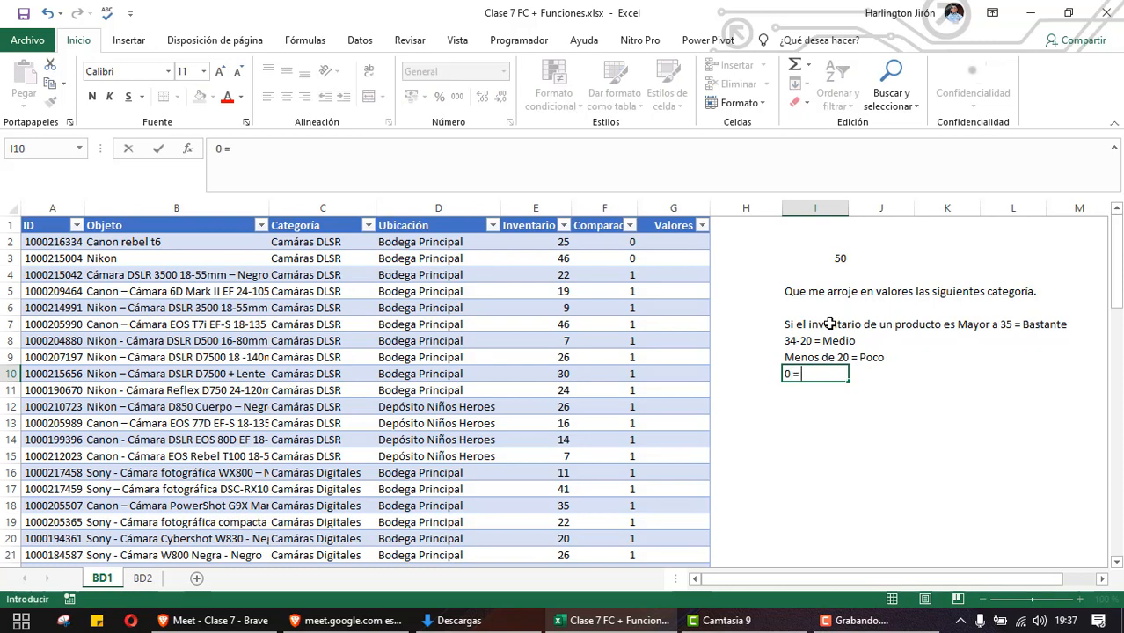
{"action": "type", "text": " Agotra"}
{"action": "key", "text": "BackSpace"}
{"action": "key", "text": "BackSpace"}
{"action": "key", "text": "BackSpace"}
{"action": "type", "text": "tado"}
{"action": "key", "text": "Return"}
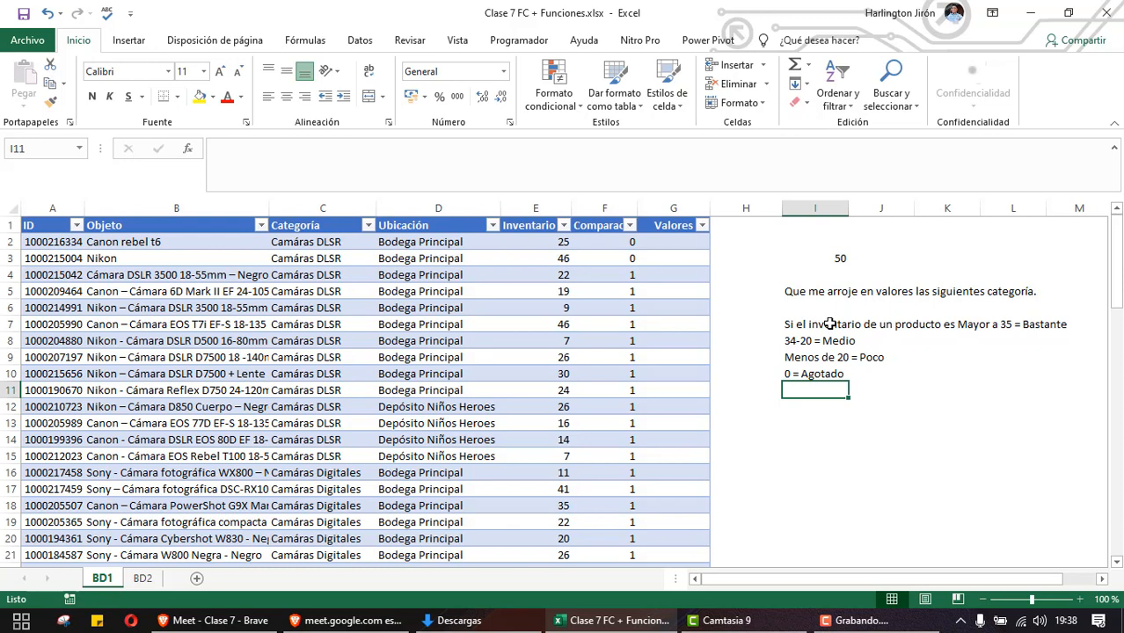
{"action": "left_click", "coordinate": [674, 239]}
{"action": "left_click_drag", "start_coordinate": [676, 239], "coordinate": [12, 242]}
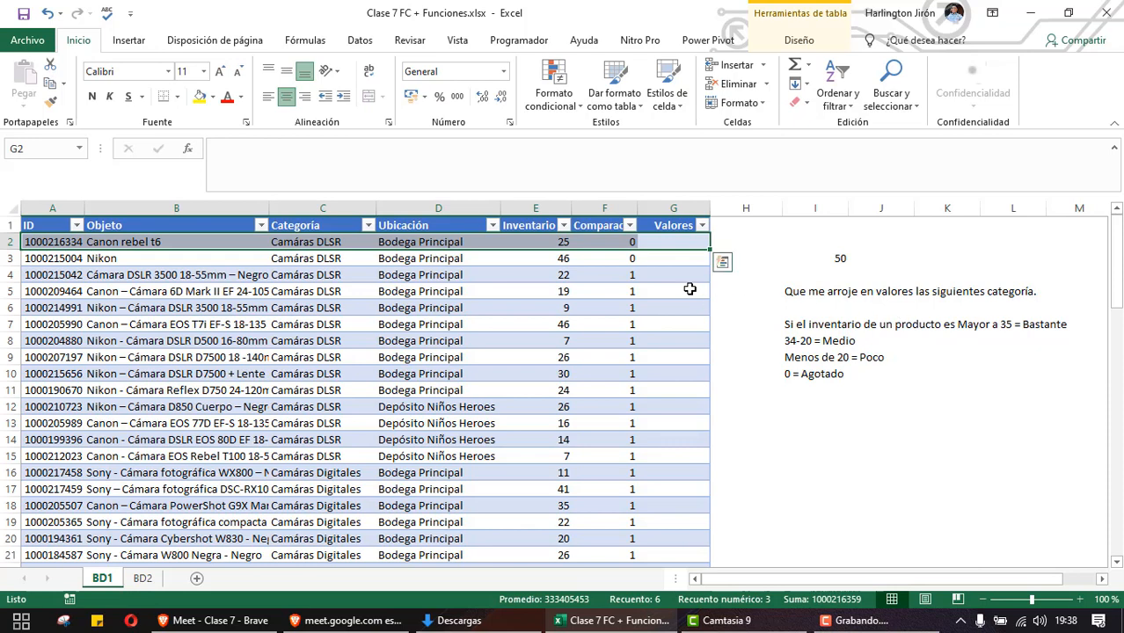
{"action": "left_click_drag", "start_coordinate": [706, 293], "coordinate": [21, 296]}
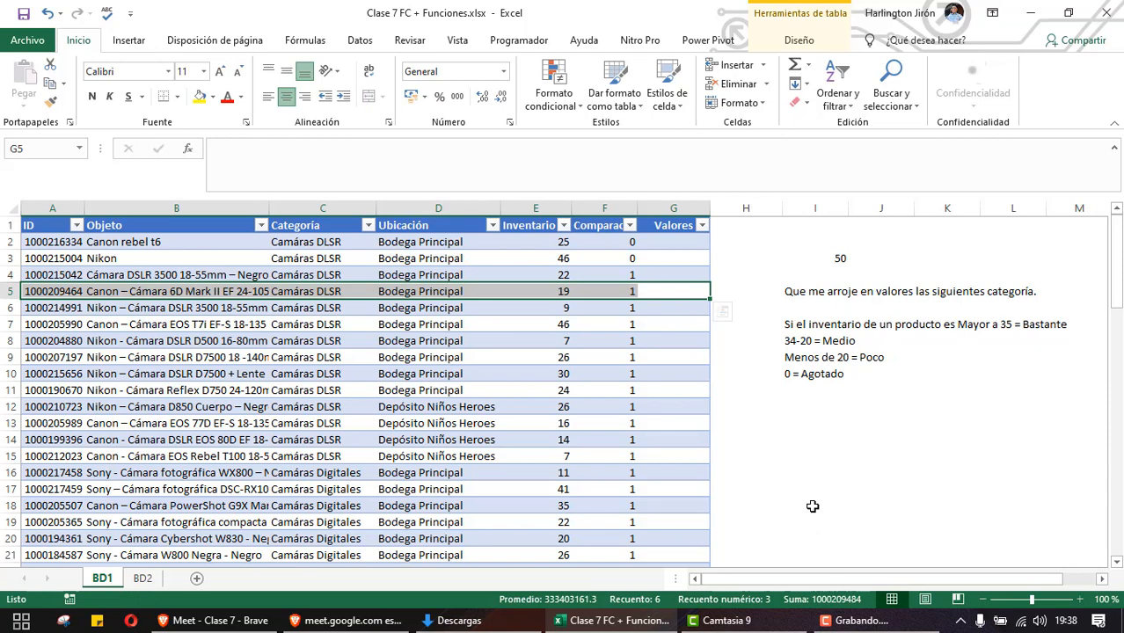
{"action": "left_click", "coordinate": [794, 325]}
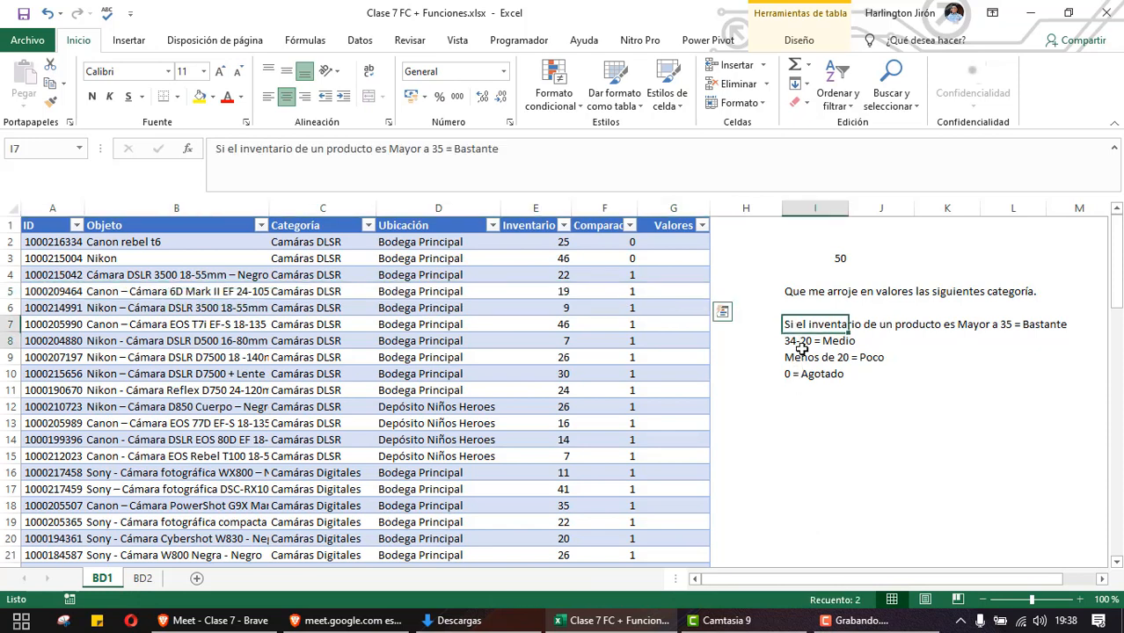
{"action": "left_click_drag", "start_coordinate": [801, 349], "coordinate": [1045, 379]}
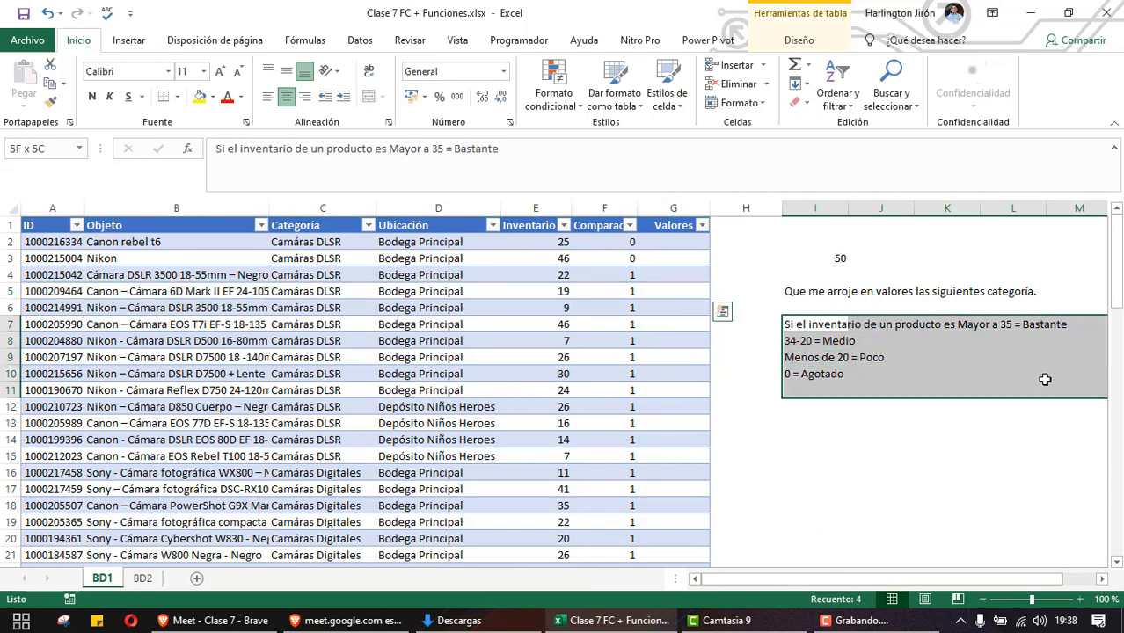
{"action": "left_click", "coordinate": [679, 244]}
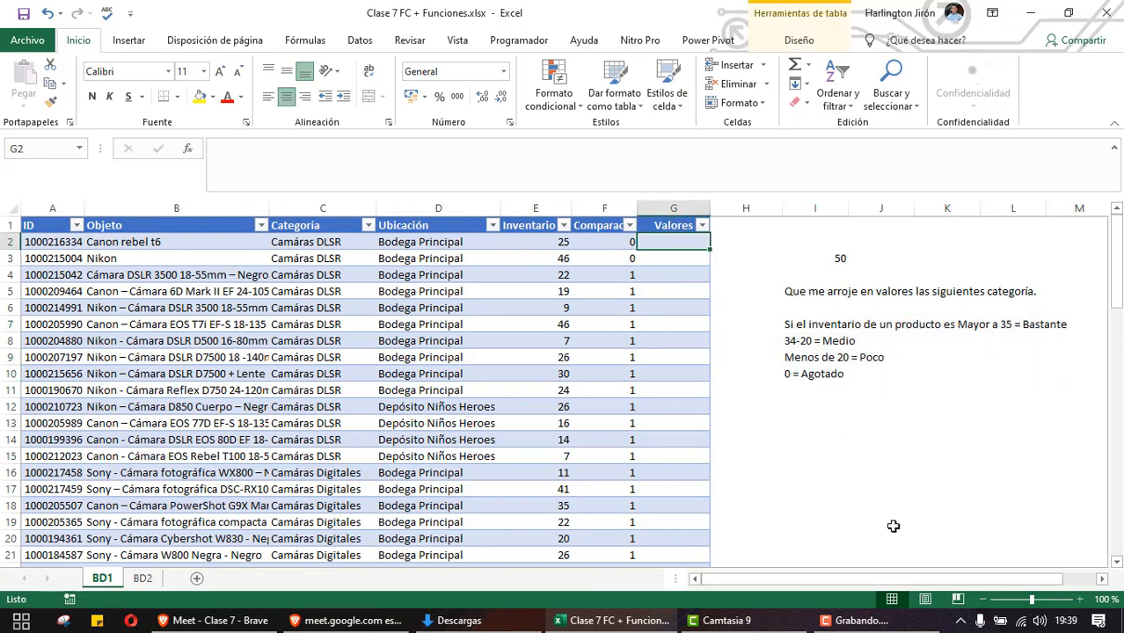
Enter the heading "Formato condicional" in cell I12, leaving one blank row under the category rules
{"action": "left_click_drag", "start_coordinate": [863, 579], "coordinate": [897, 579]}
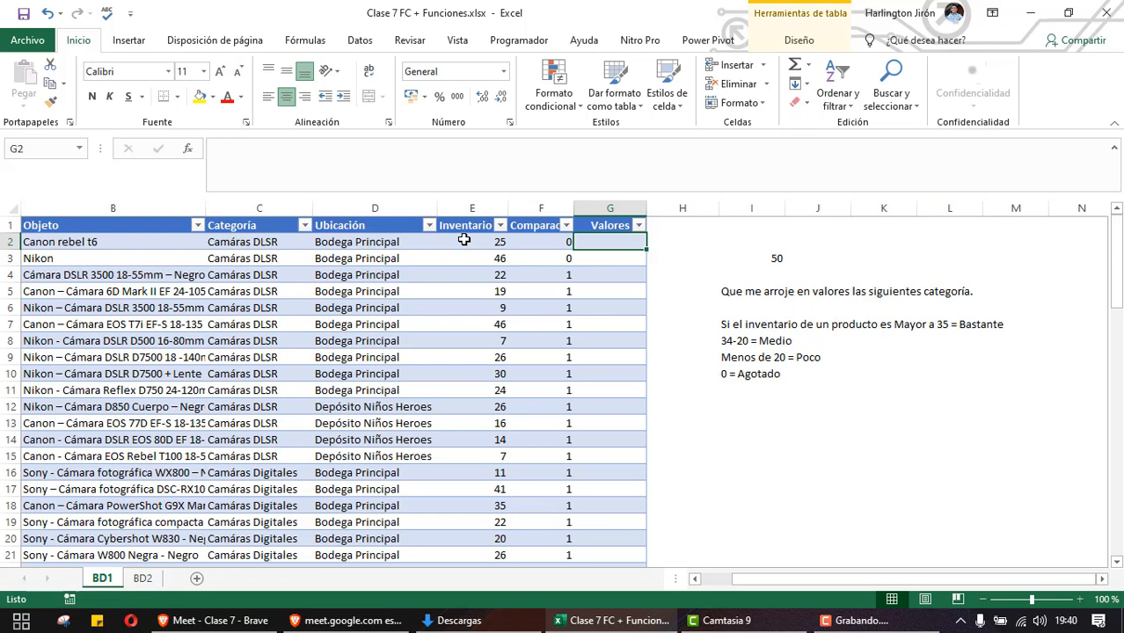
{"action": "left_click", "coordinate": [727, 407]}
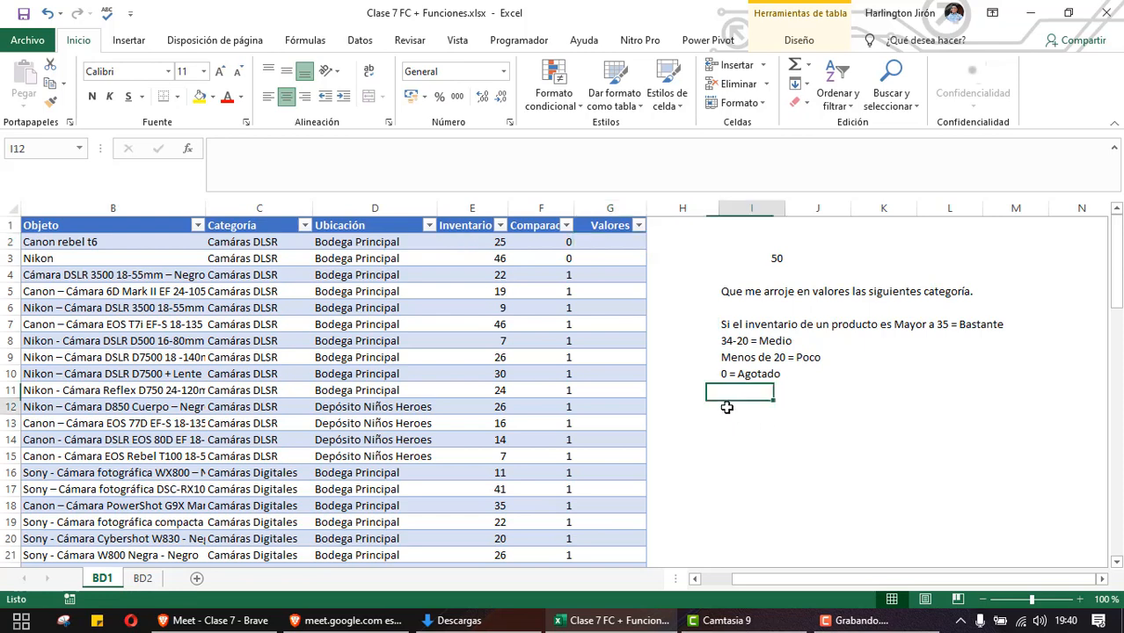
{"action": "type", "text": "Formato "}
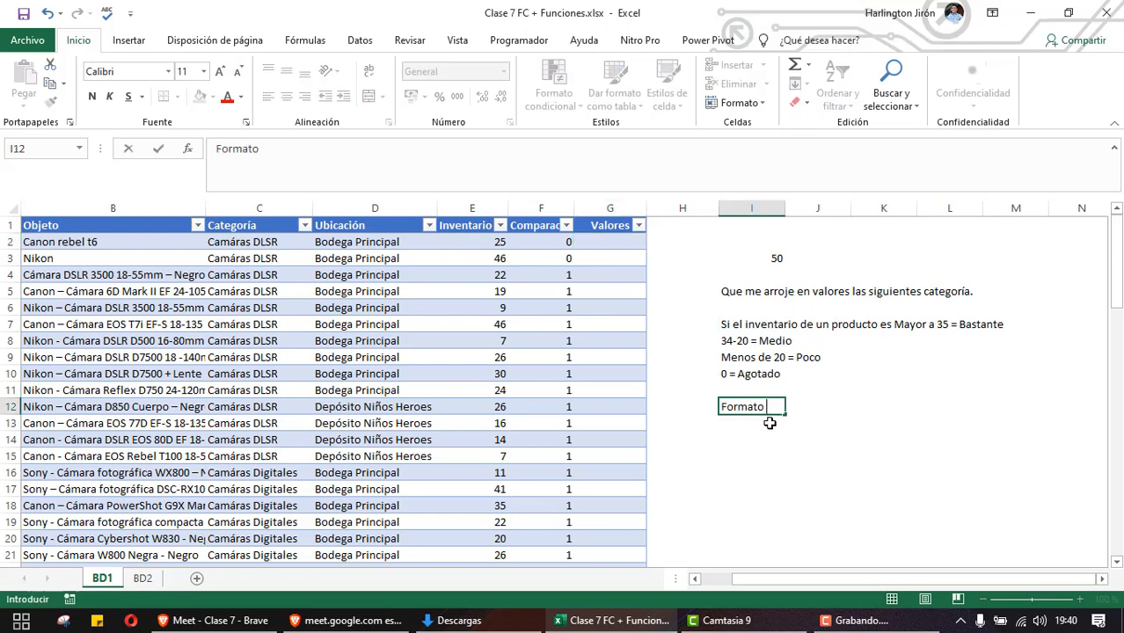
{"action": "type", "text": "condicional"}
{"action": "key", "text": "Return"}
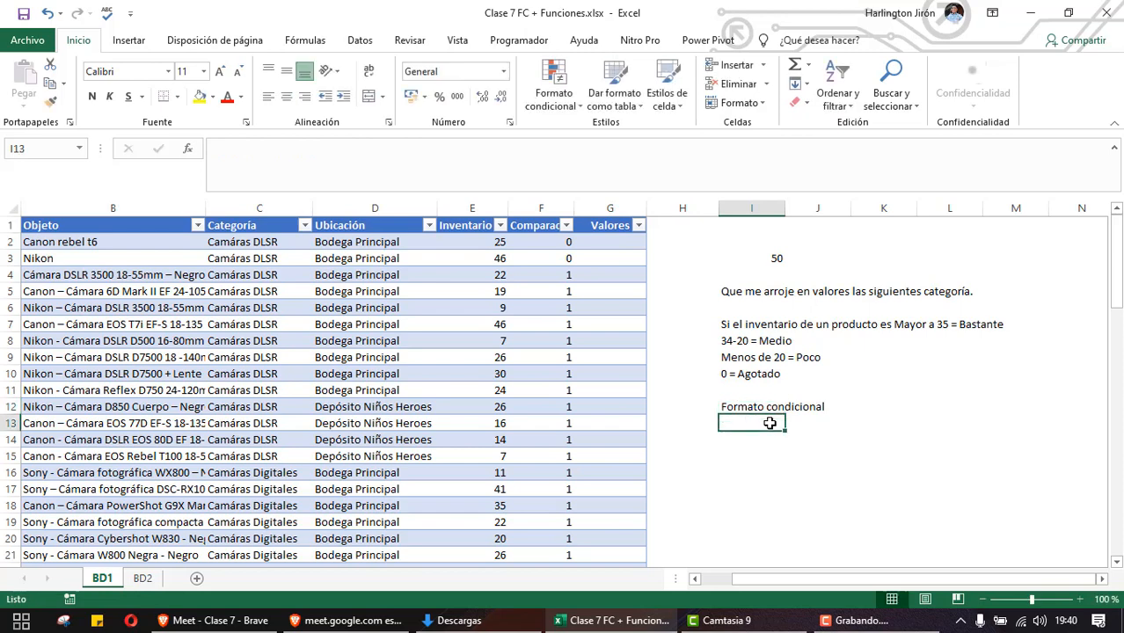
Enter the label "Bastante" in cell I13, directly under the "Formato condicional" heading
{"action": "type", "text": "Bastane"}
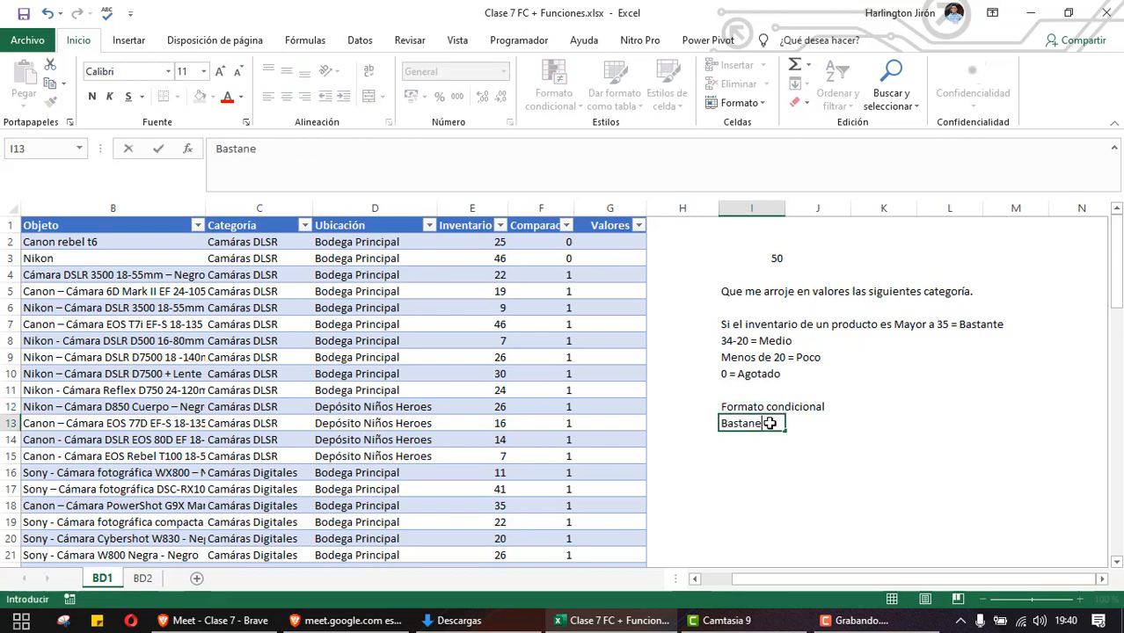
{"action": "key", "text": "BackSpace"}
{"action": "type", "text": "te"}
{"action": "key", "text": "Tab"}
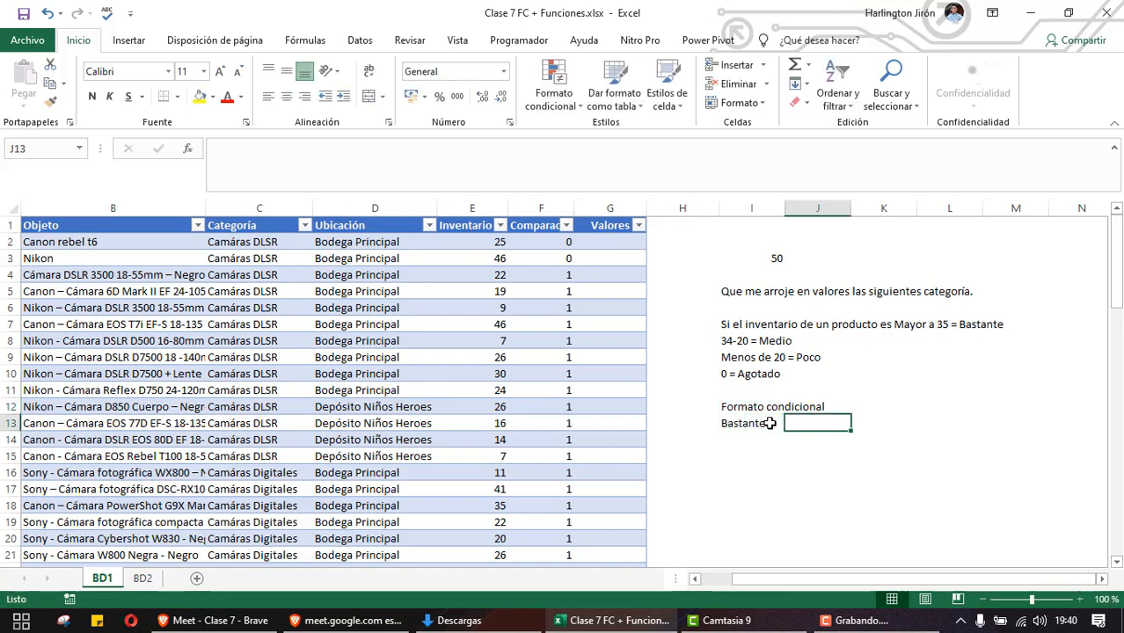
Make the Bastante format sample in J13: centered text "COLOR" in red font on a yellow fill
{"action": "left_click", "coordinate": [200, 97]}
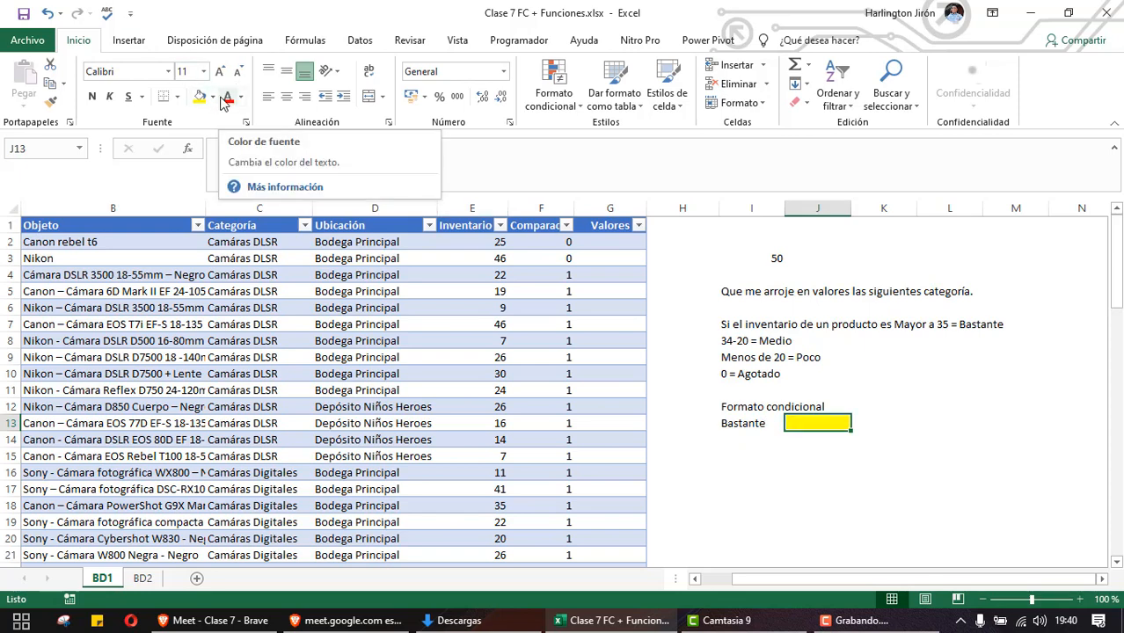
{"action": "left_click", "coordinate": [227, 97]}
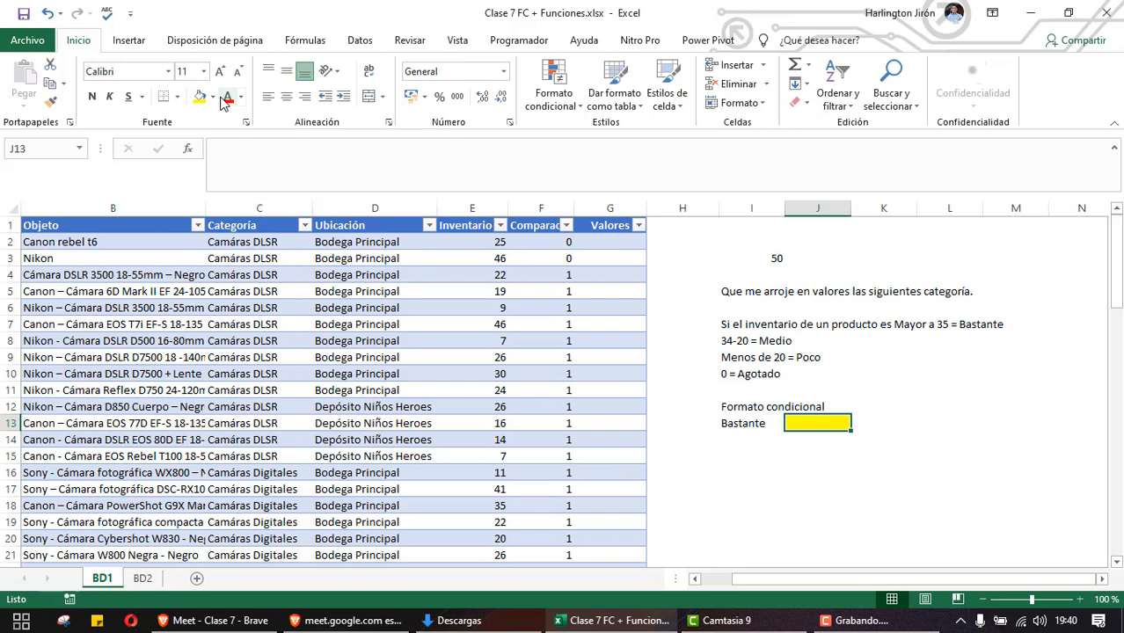
{"action": "type", "text": "COLOR"}
{"action": "key", "text": "Return"}
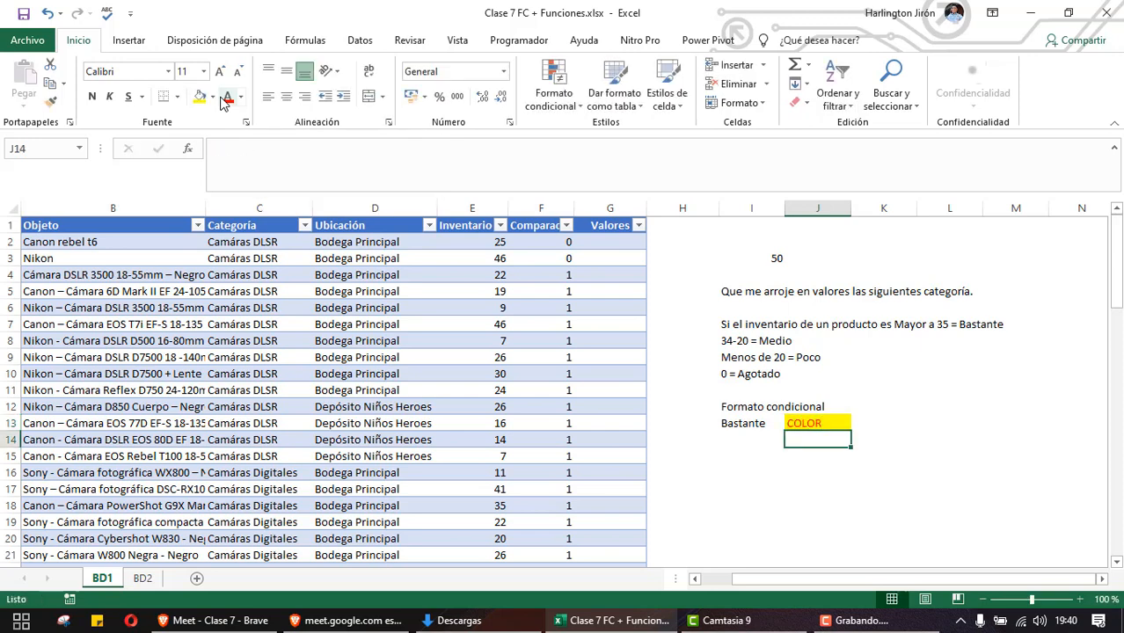
{"action": "key", "text": "Up"}
{"action": "left_click", "coordinate": [286, 96]}
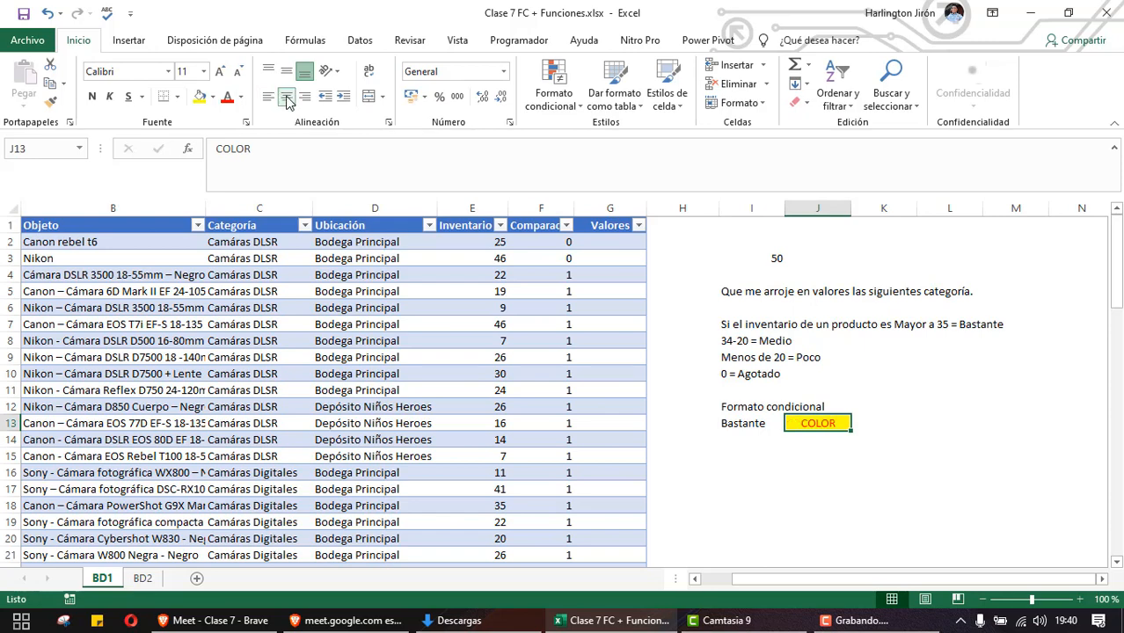
Enter the label "Medio" in cell I14, below Bastante
{"action": "left_click", "coordinate": [744, 440]}
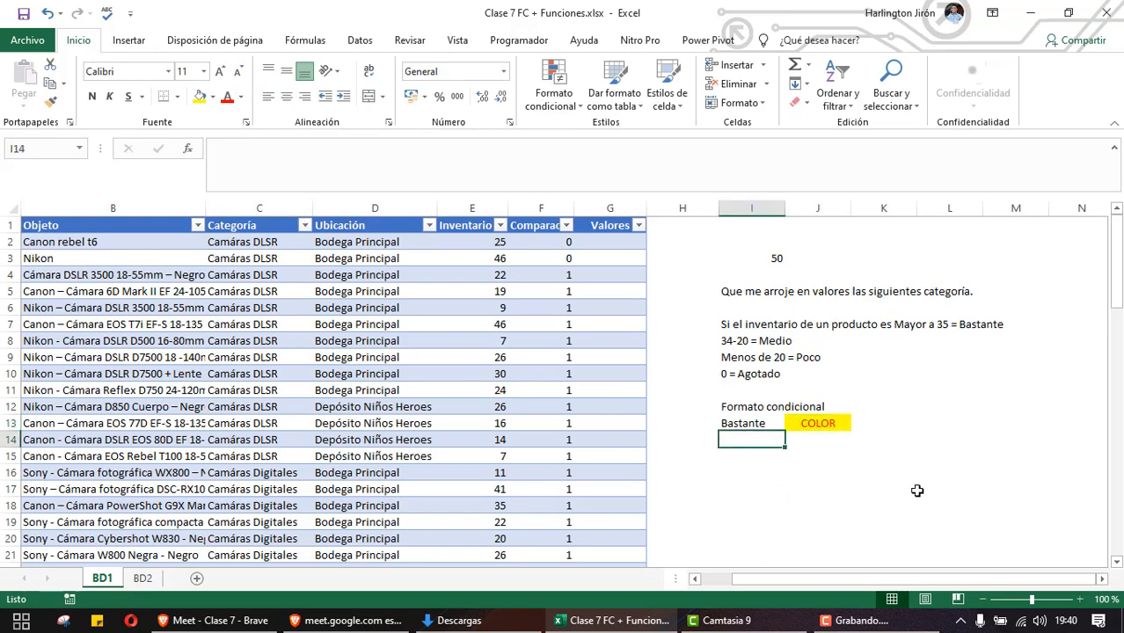
{"action": "type", "text": "mEDIO"}
{"action": "key", "text": "BackSpace"}
{"action": "key", "text": "BackSpace"}
{"action": "key", "text": "BackSpace"}
{"action": "key", "text": "BackSpace"}
{"action": "key", "text": "BackSpace"}
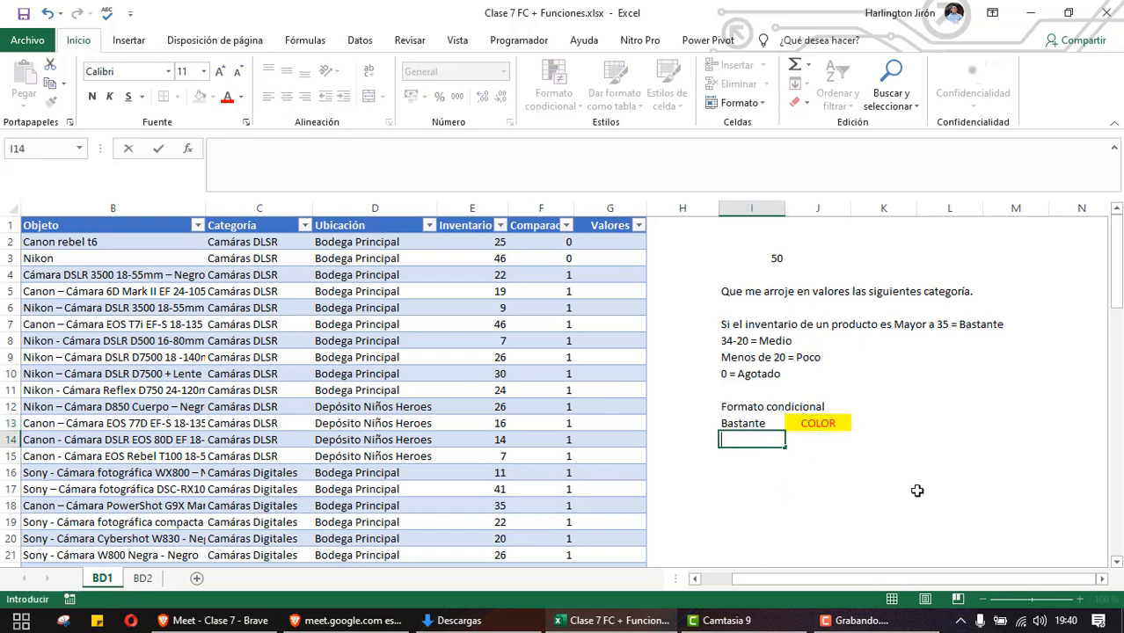
{"action": "type", "text": "Medio"}
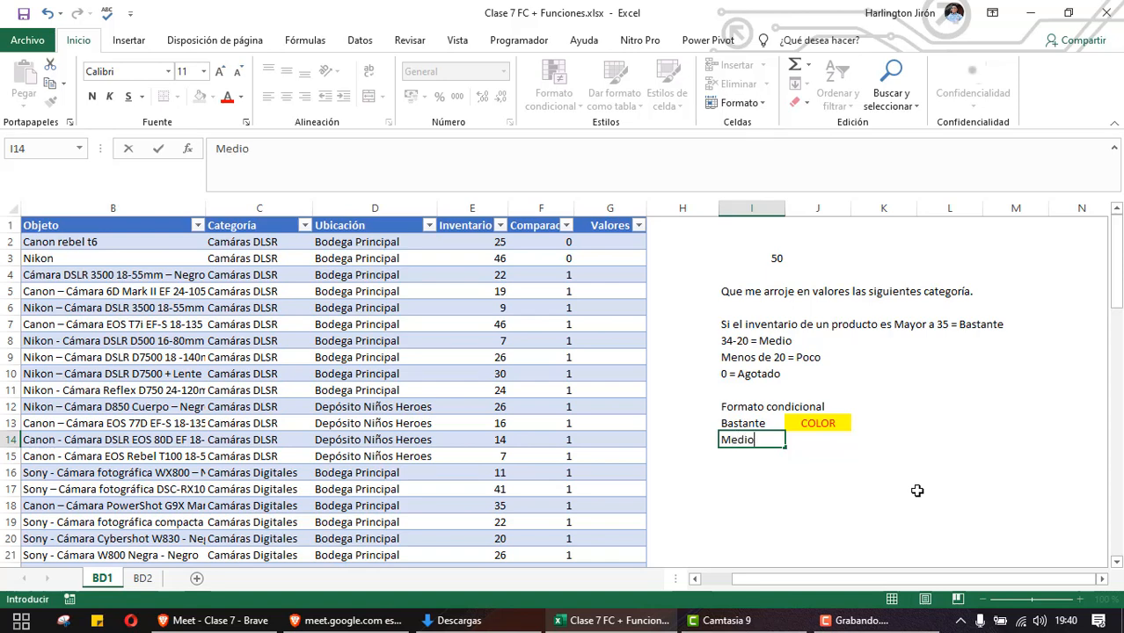
{"action": "key", "text": "Tab"}
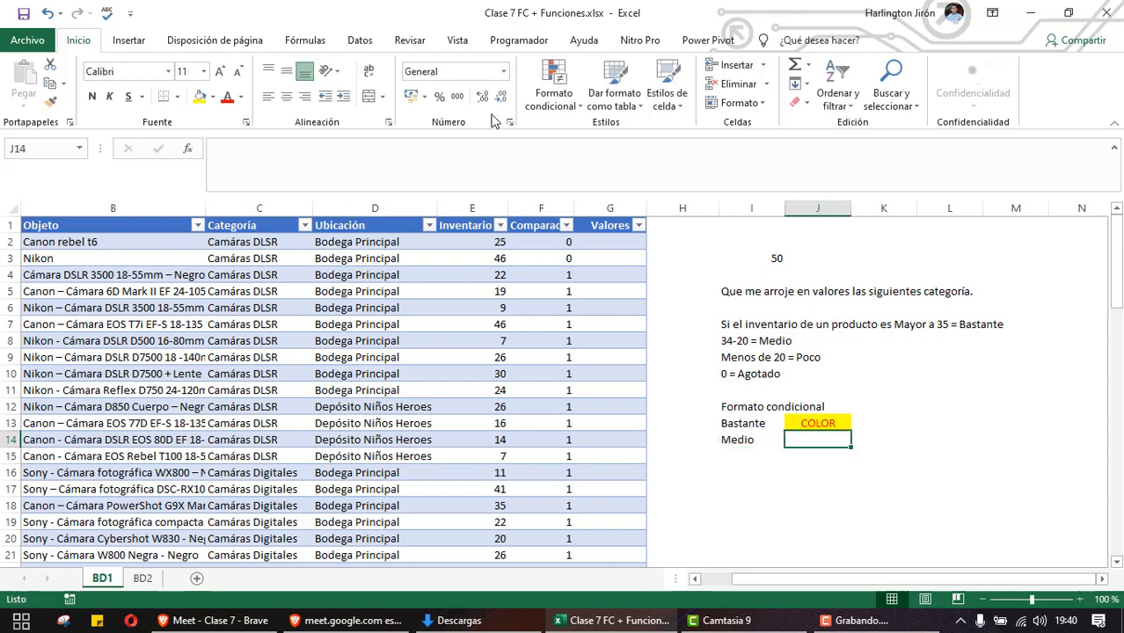
Make the Medio format sample in J14: centered text "COLOR" in light blue font on a dark green fill
{"action": "left_click", "coordinate": [213, 98]}
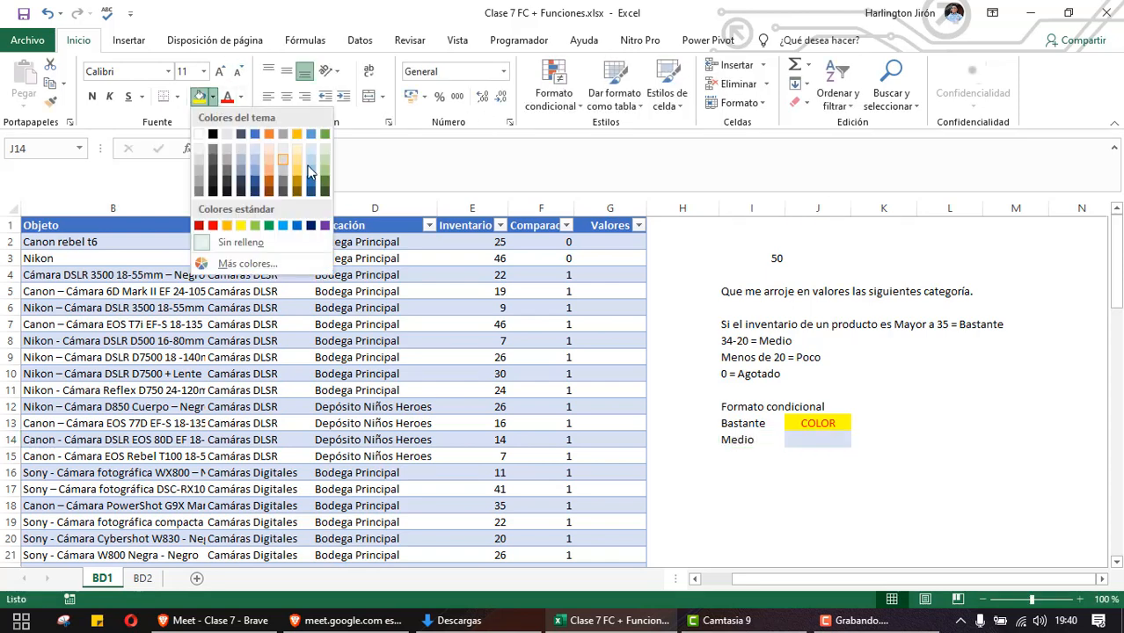
{"action": "left_click", "coordinate": [325, 186]}
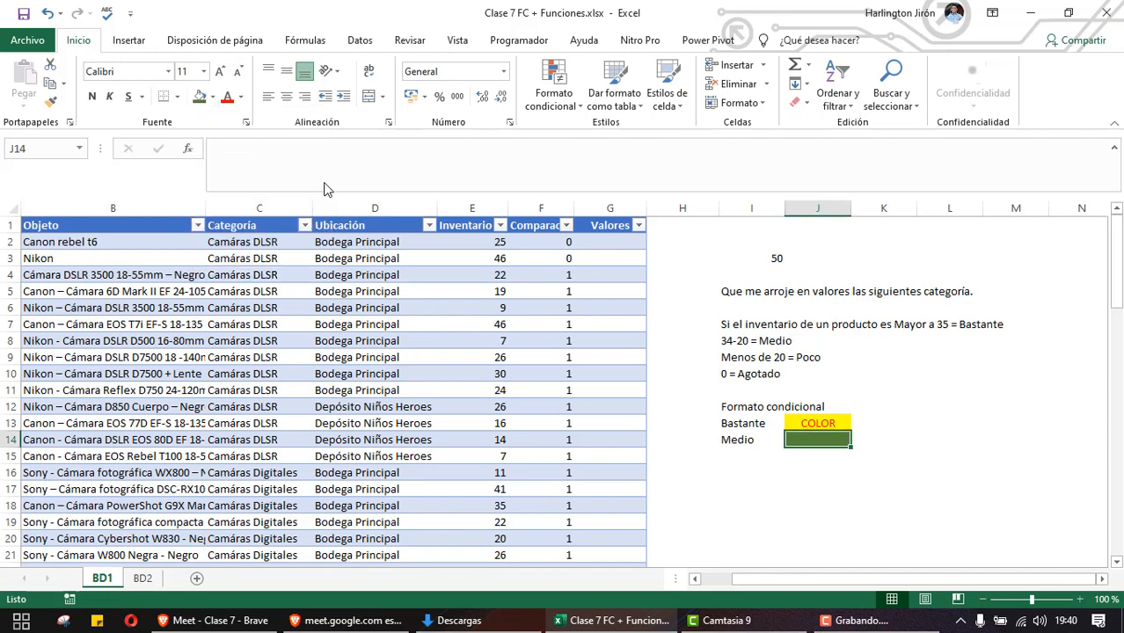
{"action": "left_click", "coordinate": [242, 97]}
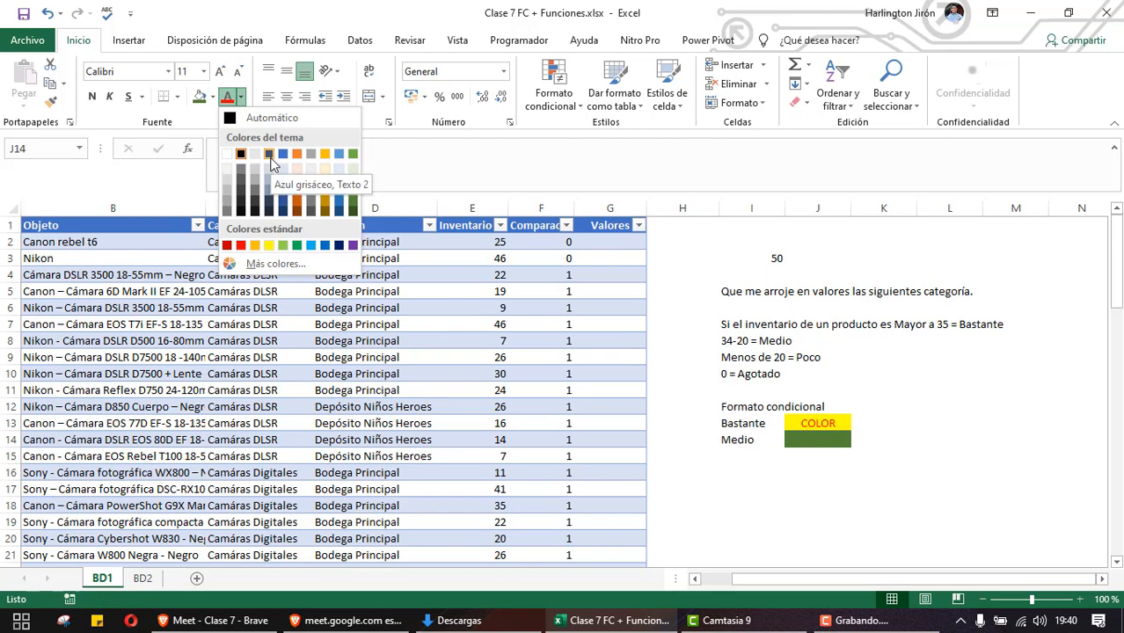
{"action": "left_click", "coordinate": [339, 155]}
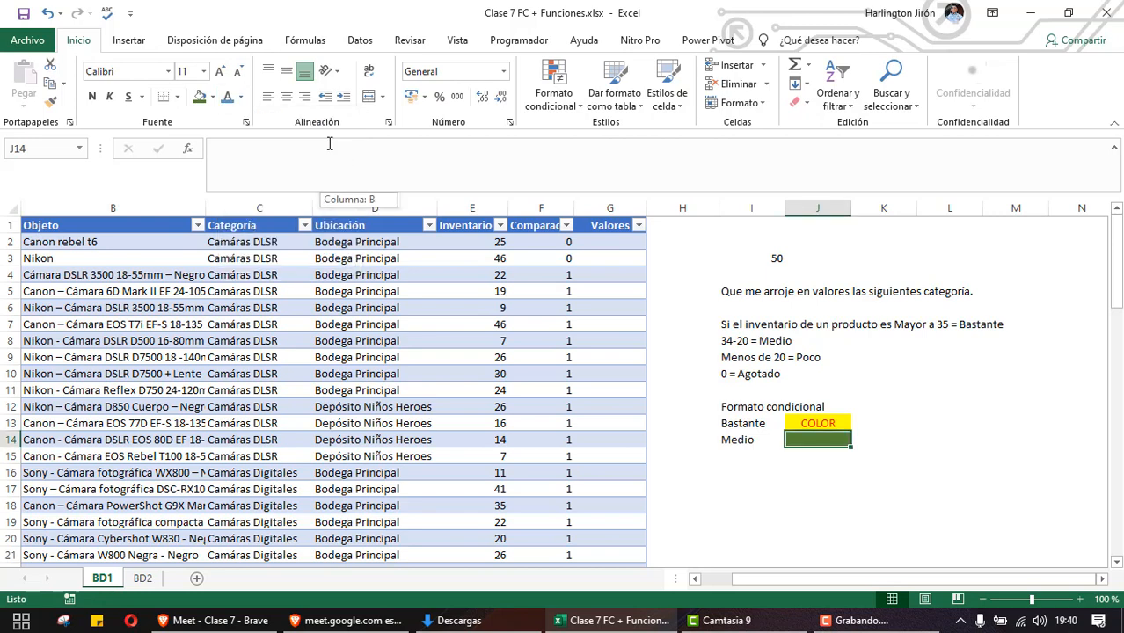
{"action": "type", "text": "COLOR"}
{"action": "key", "text": "Return"}
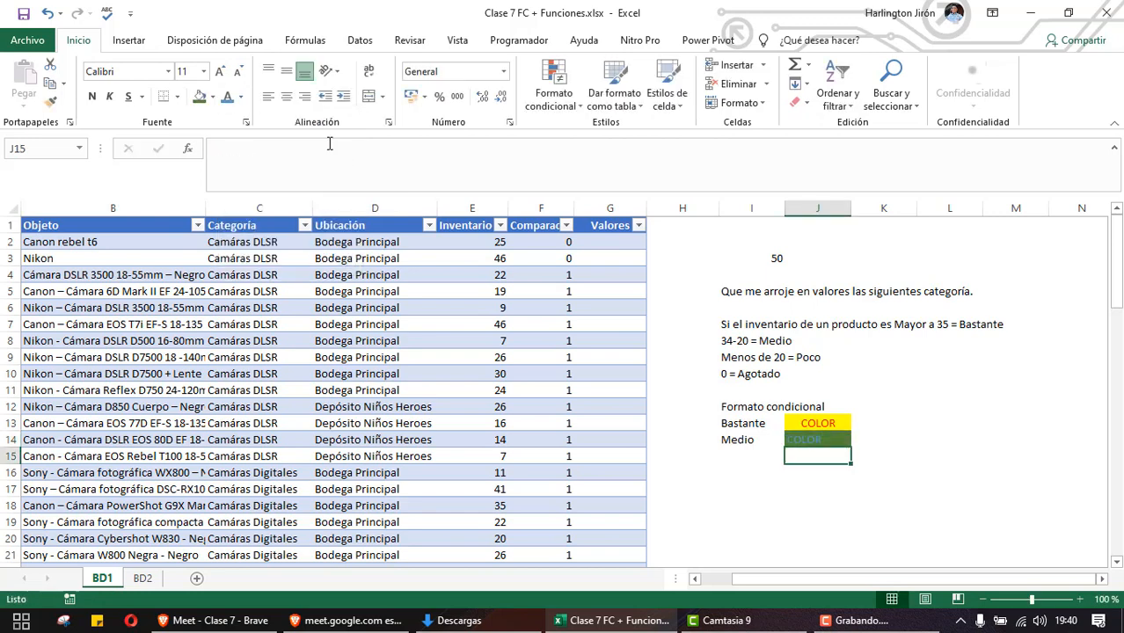
{"action": "left_click", "coordinate": [833, 439]}
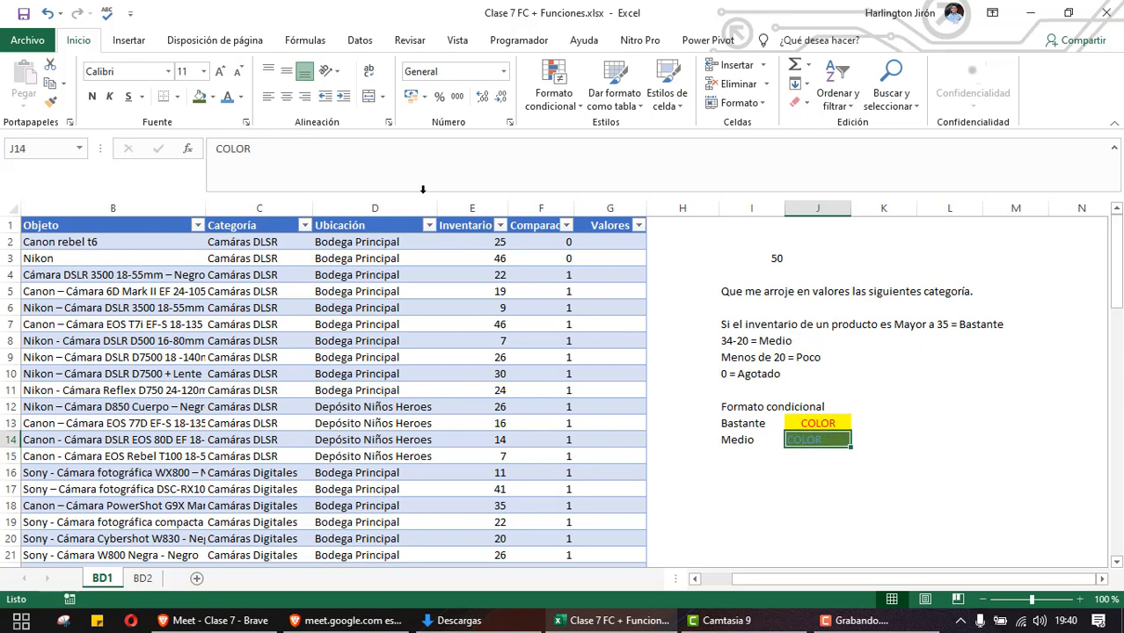
{"action": "left_click", "coordinate": [286, 97]}
{"action": "left_click", "coordinate": [802, 455]}
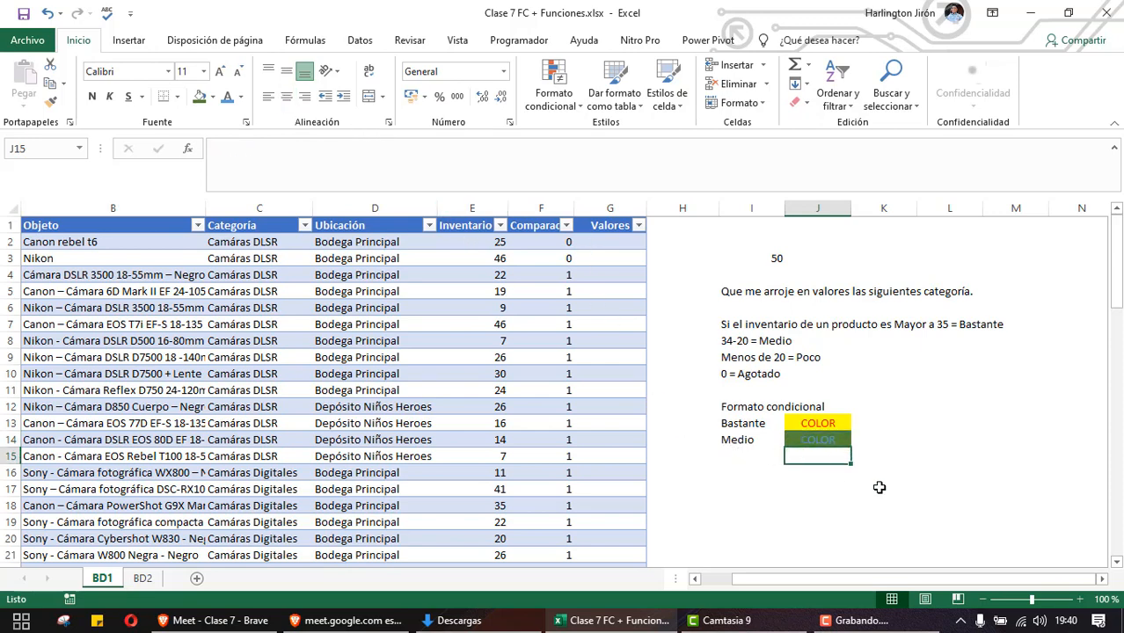
Enter the label "Poco" in cell I15, below Medio
{"action": "left_click", "coordinate": [735, 454]}
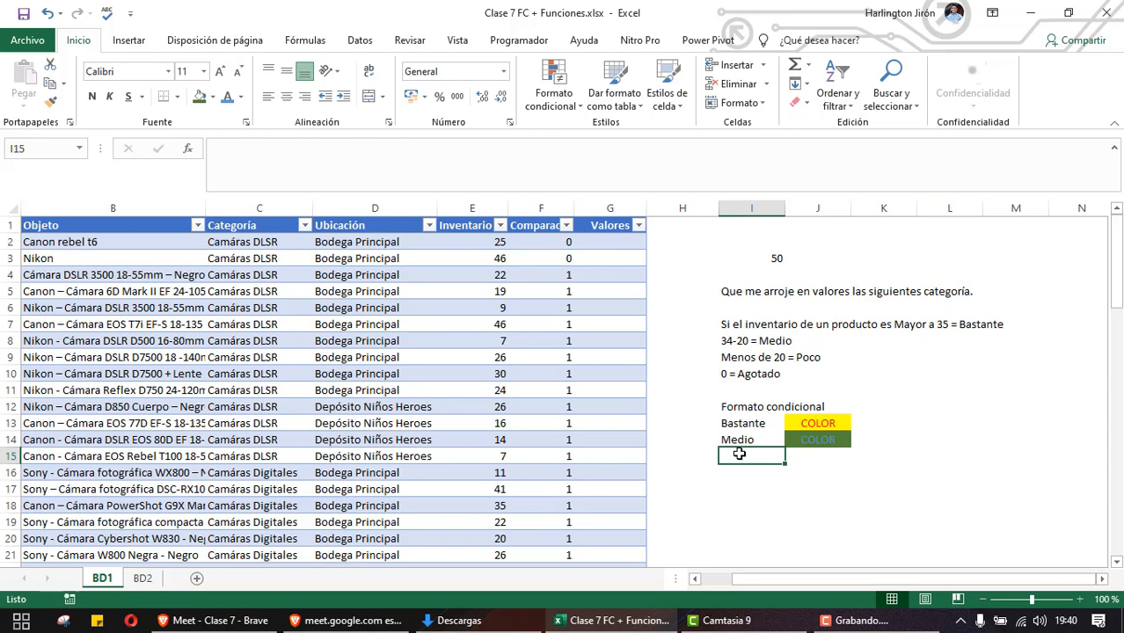
{"action": "type", "text": "pOCO"}
{"action": "key", "text": "BackSpace"}
{"action": "key", "text": "BackSpace"}
{"action": "key", "text": "BackSpace"}
{"action": "key", "text": "BackSpace"}
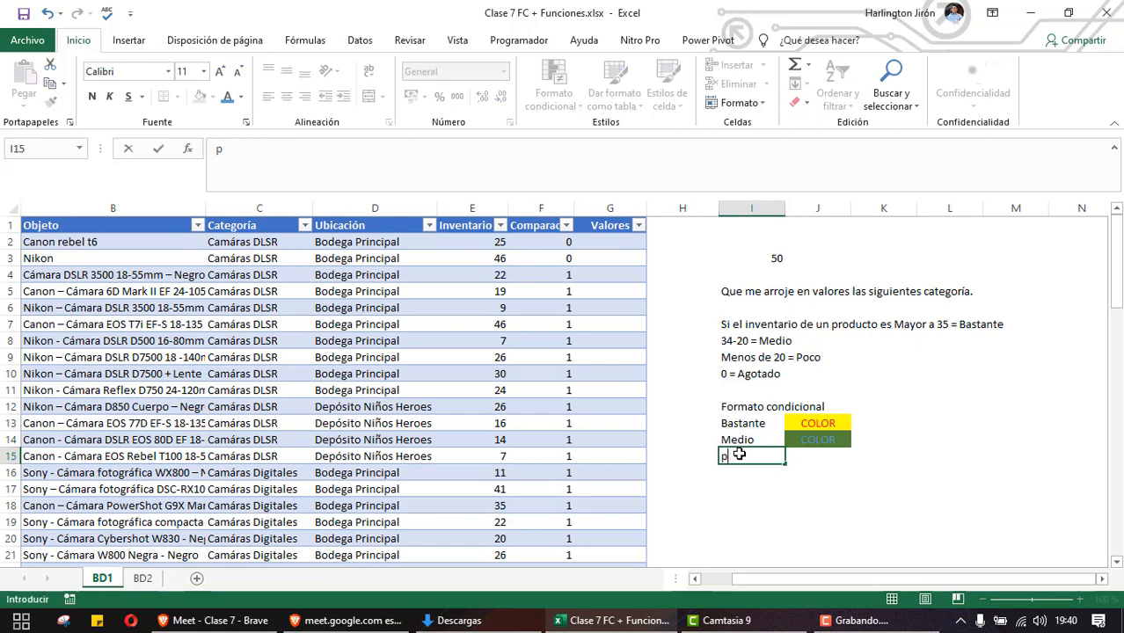
{"action": "type", "text": "Poco"}
{"action": "key", "text": "Tab"}
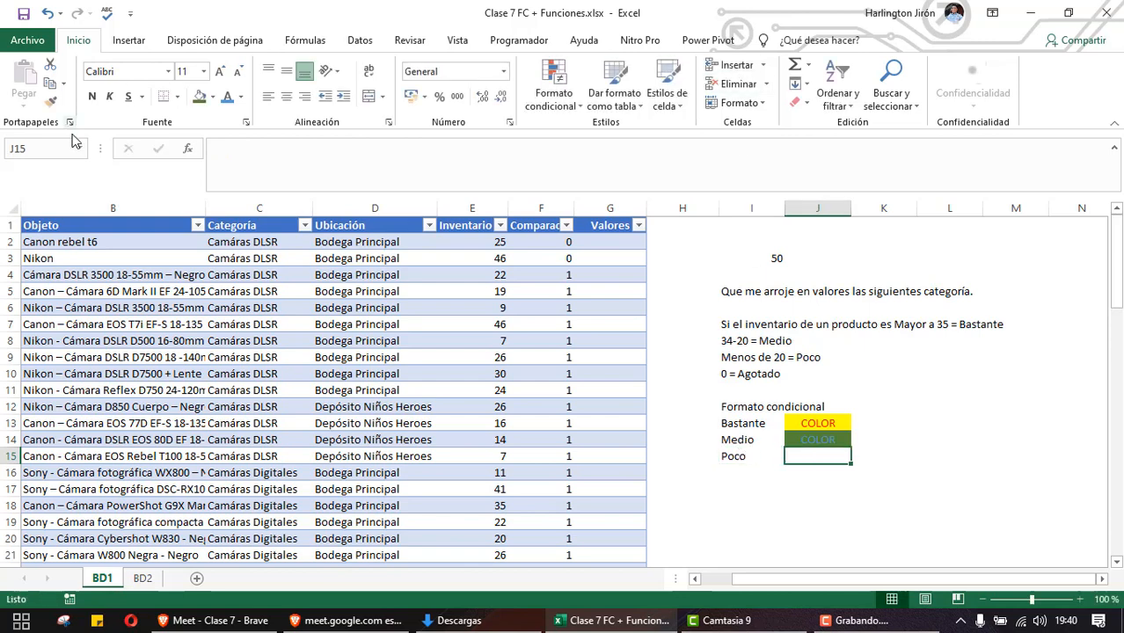
Make the Poco format sample in J15: centered text "COLOR" in red font on a darker blue fill
{"action": "left_click", "coordinate": [214, 98]}
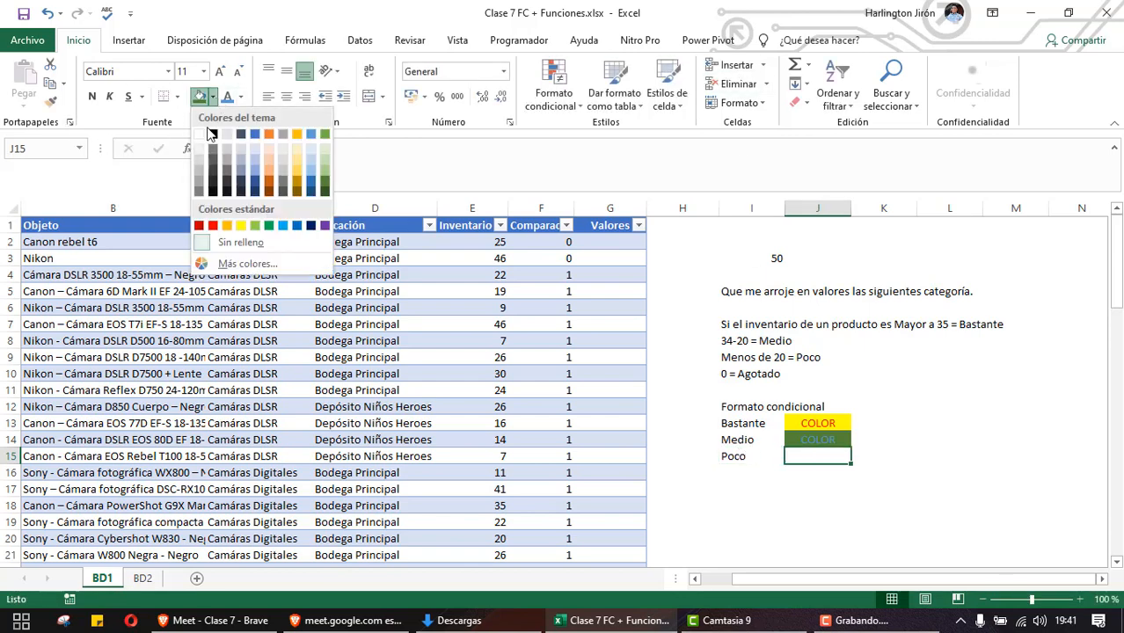
{"action": "left_click", "coordinate": [312, 186]}
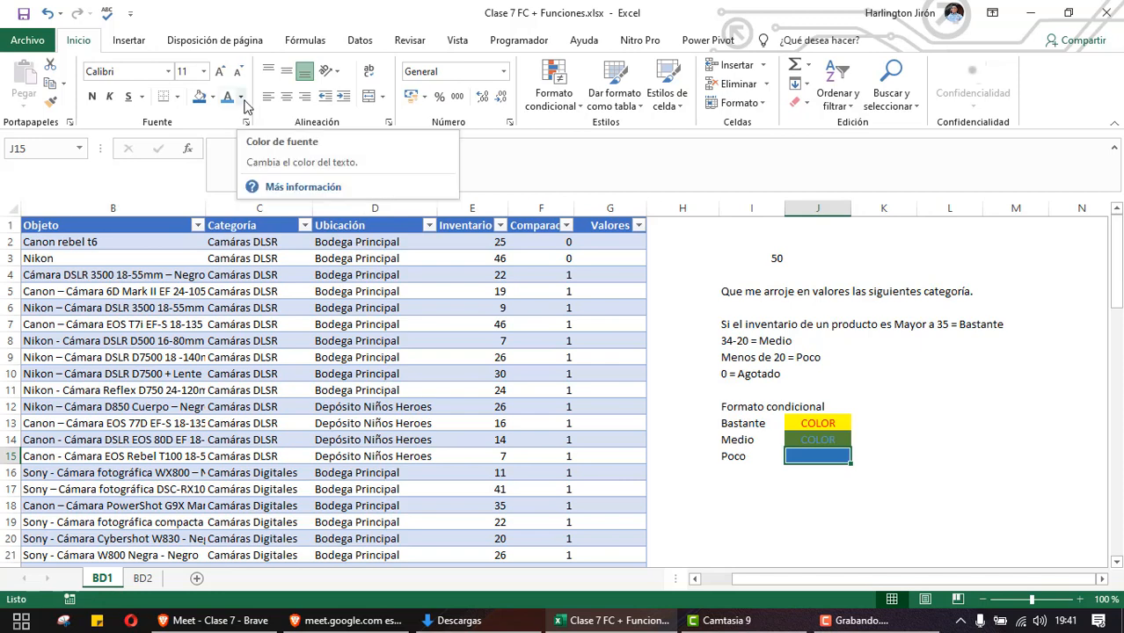
{"action": "type", "text": "COLOR"}
{"action": "key", "text": "Return"}
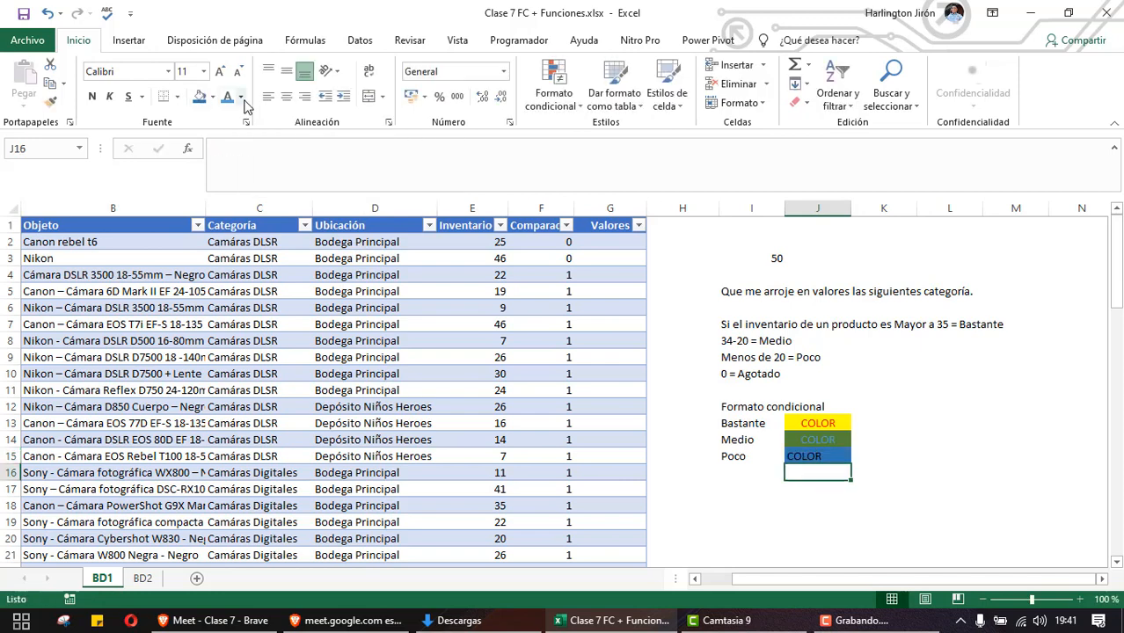
{"action": "key", "text": "Up"}
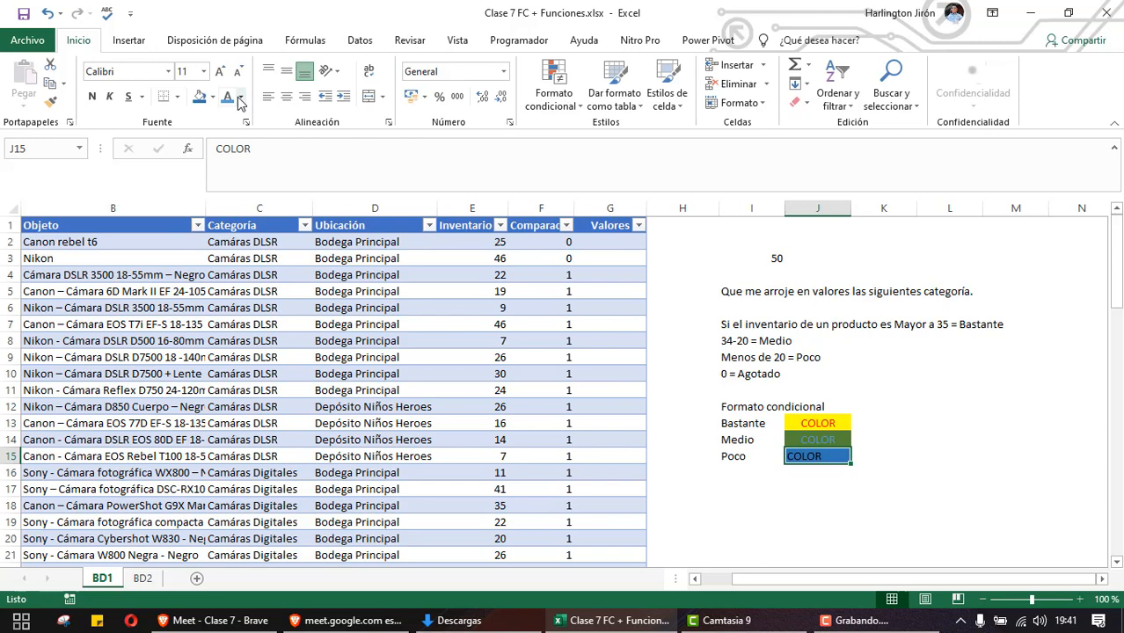
{"action": "left_click", "coordinate": [241, 97]}
{"action": "left_click", "coordinate": [241, 246]}
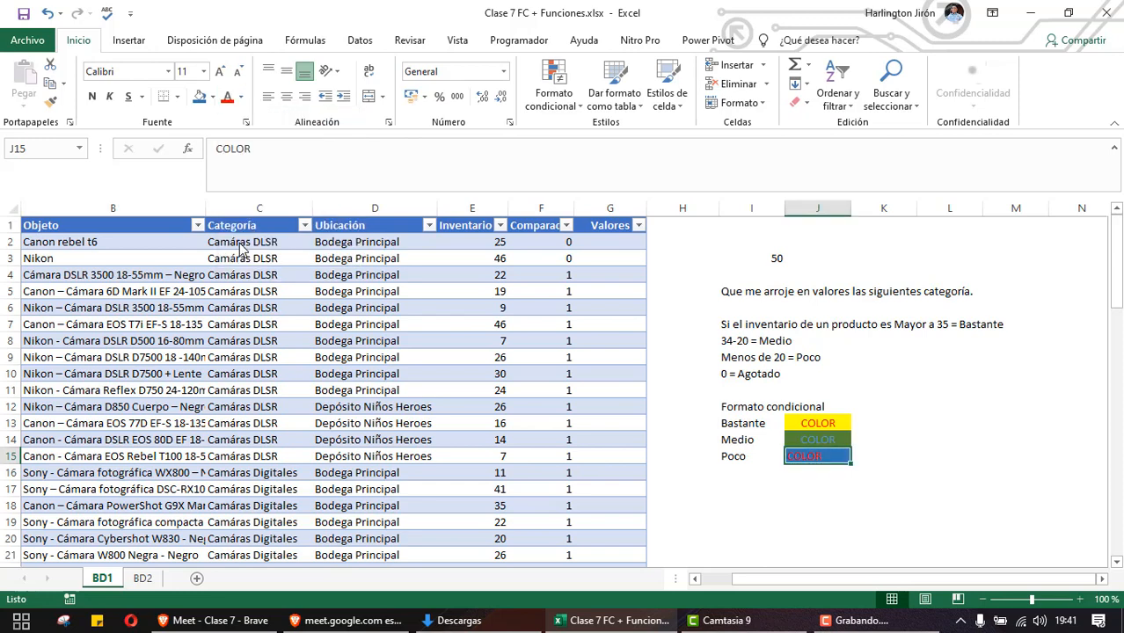
{"action": "left_click", "coordinate": [286, 96]}
Enter the label "Agotado" in cell I16, below Poco
{"action": "left_click", "coordinate": [735, 471]}
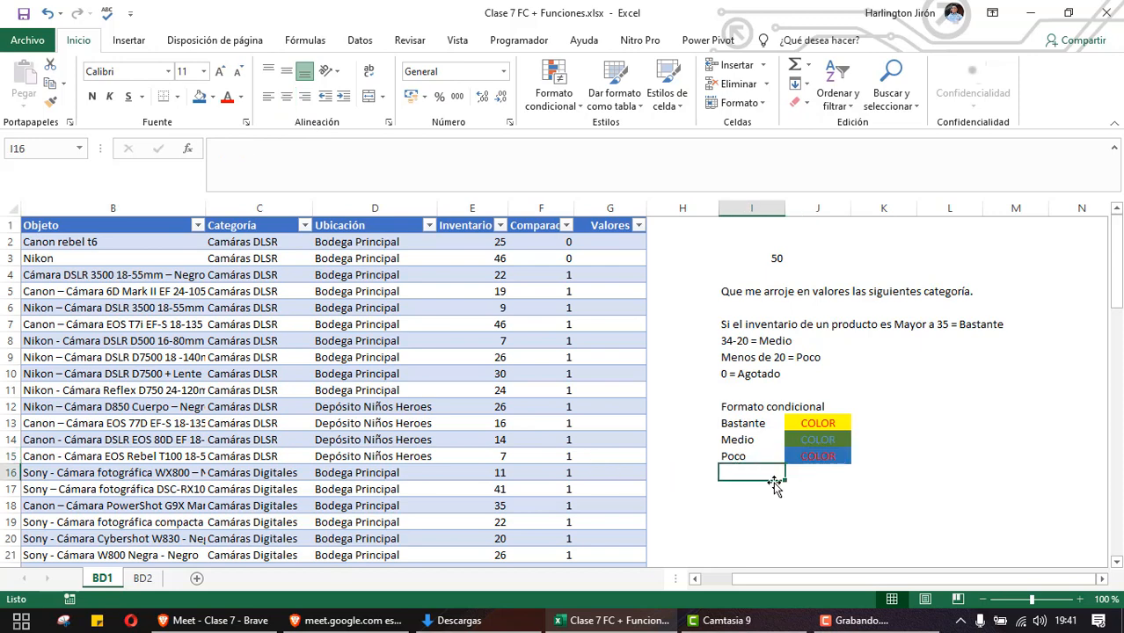
{"action": "type", "text": "Agot"}
{"action": "key", "text": "BackSpace"}
{"action": "key", "text": "BackSpace"}
{"action": "key", "text": "BackSpace"}
{"action": "key", "text": "BackSpace"}
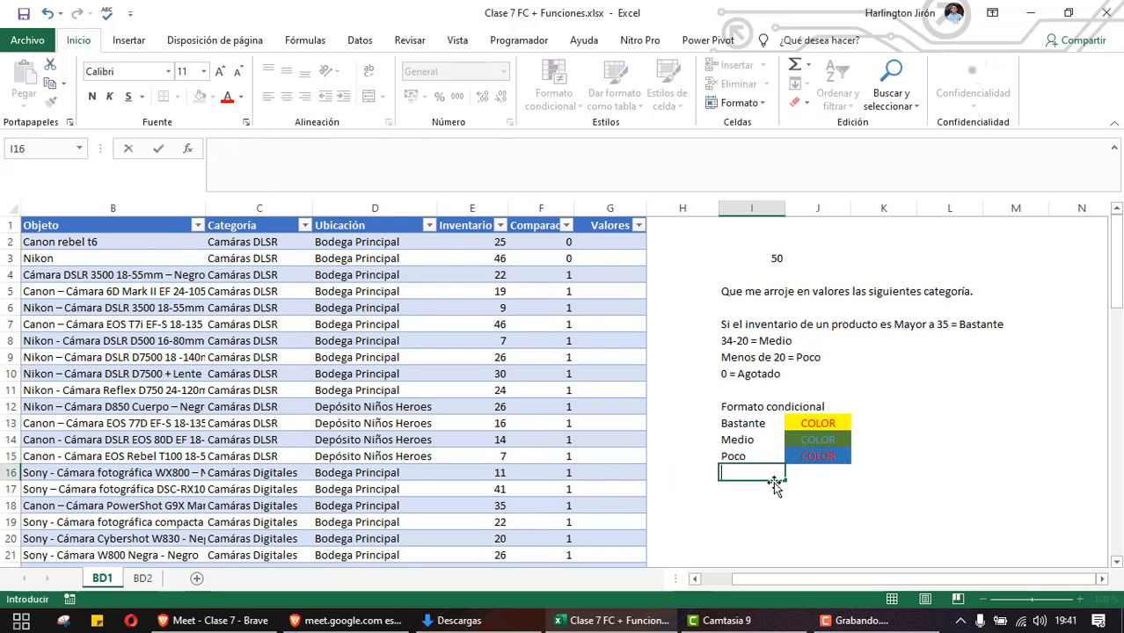
{"action": "type", "text": "Agotado"}
{"action": "key", "text": "Return"}
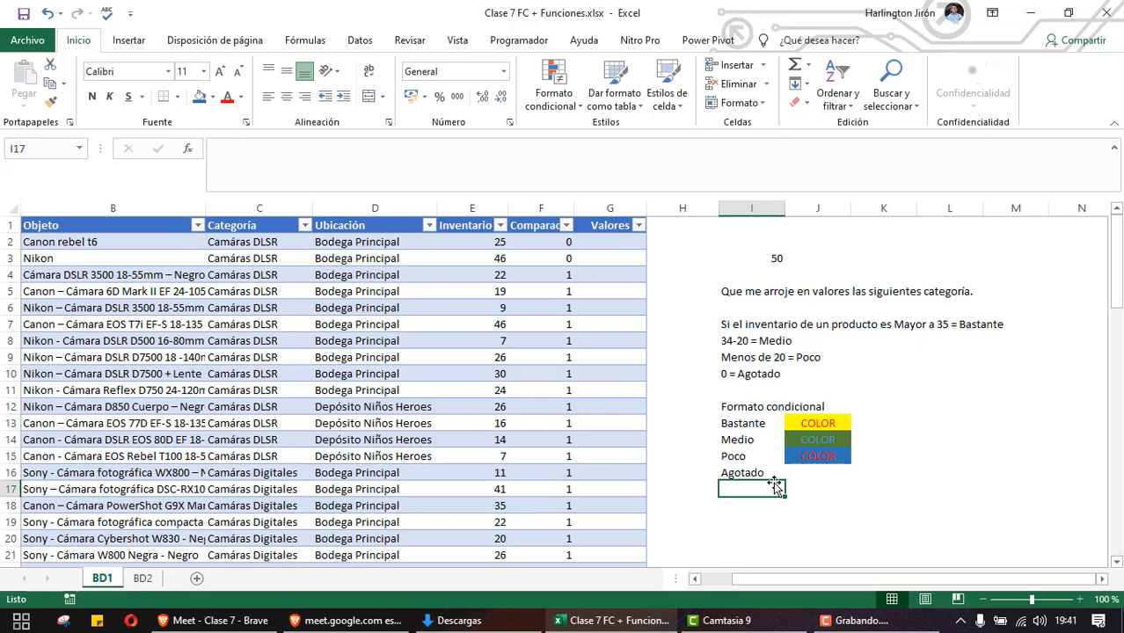
Make the Agotado format sample in J16: centered text "COLOR" in yellow font on a red fill
{"action": "left_click", "coordinate": [814, 475]}
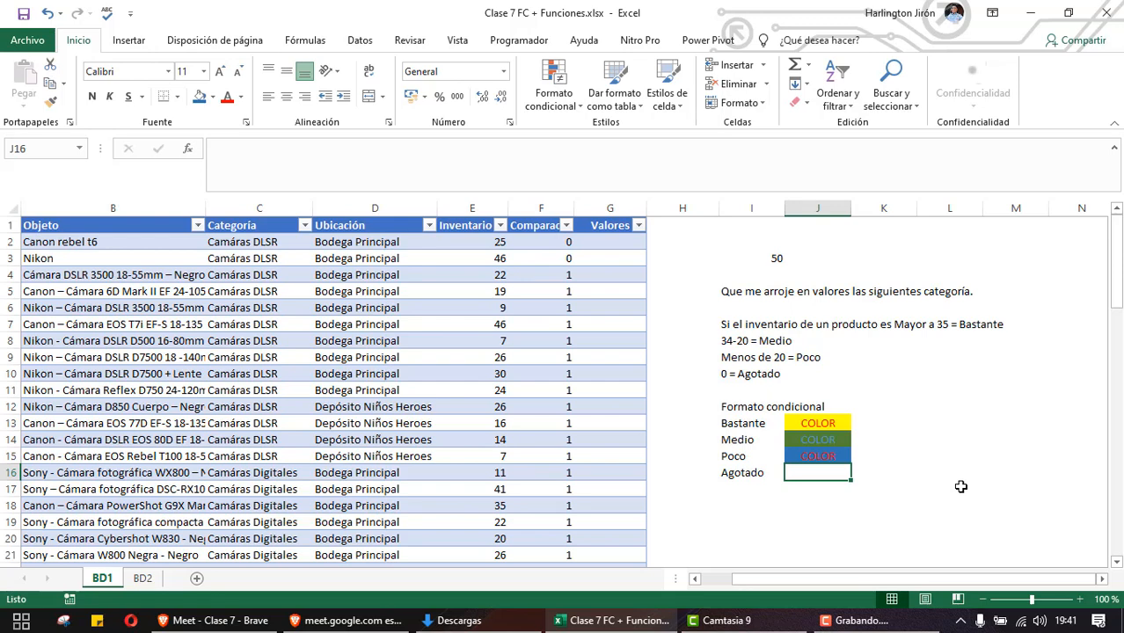
{"action": "left_click", "coordinate": [213, 97]}
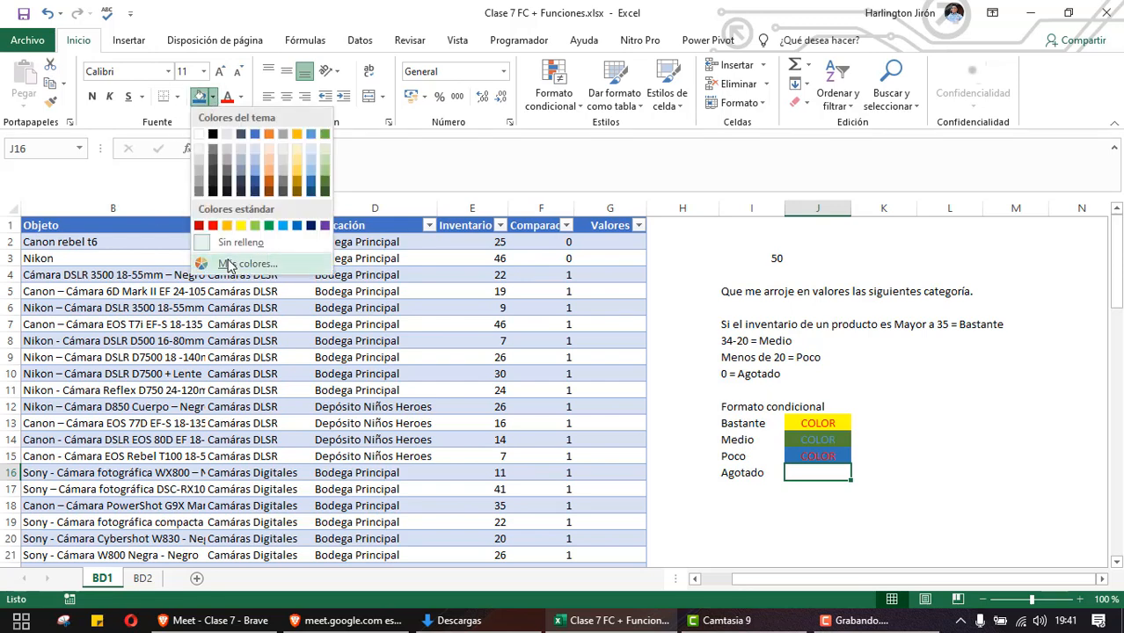
{"action": "left_click", "coordinate": [213, 226]}
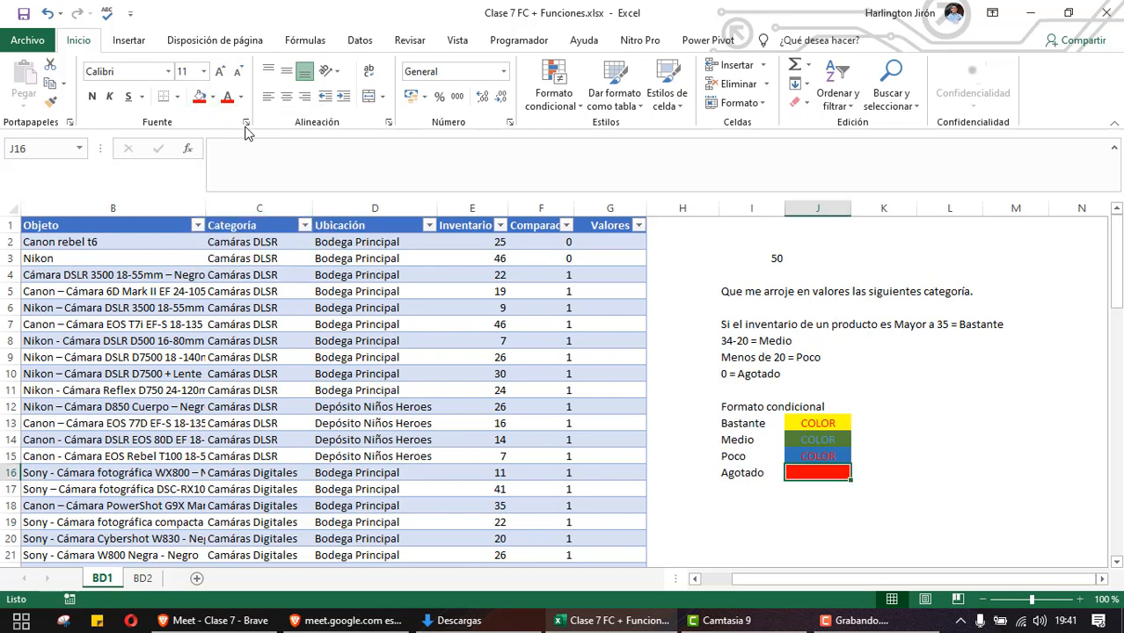
{"action": "left_click", "coordinate": [241, 96]}
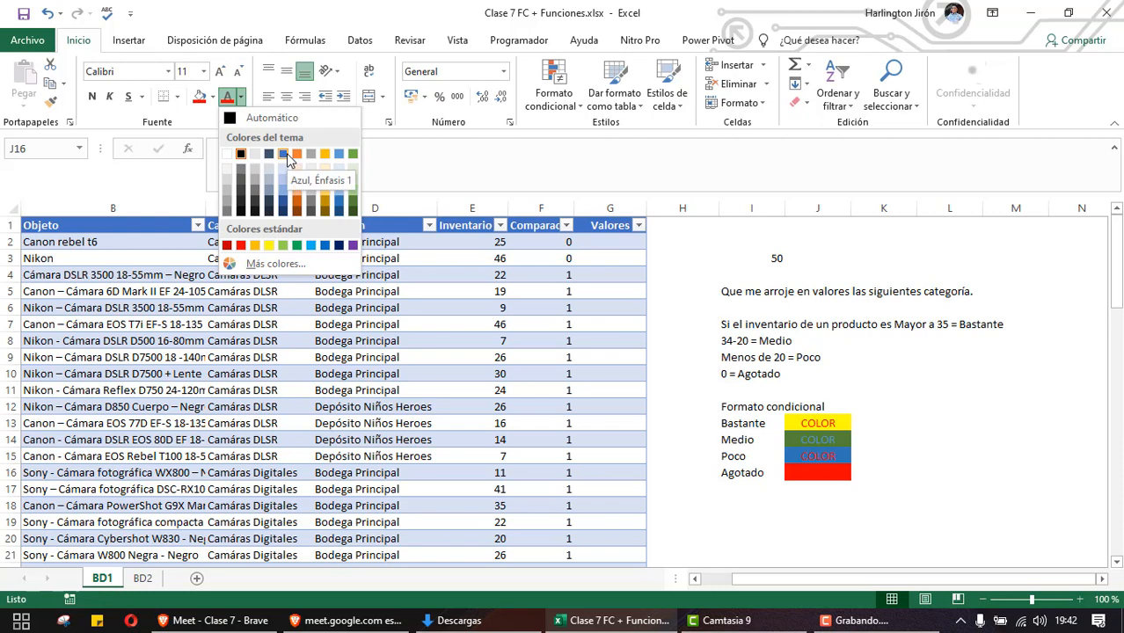
{"action": "left_click", "coordinate": [269, 245]}
{"action": "type", "text": "COLOR"}
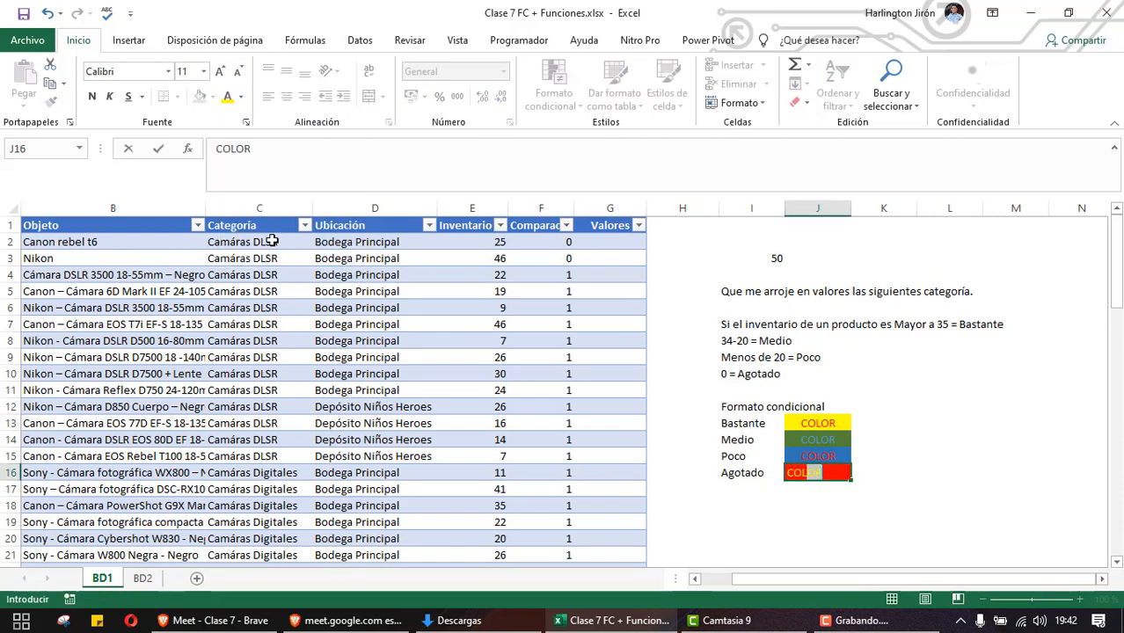
{"action": "key", "text": "Return"}
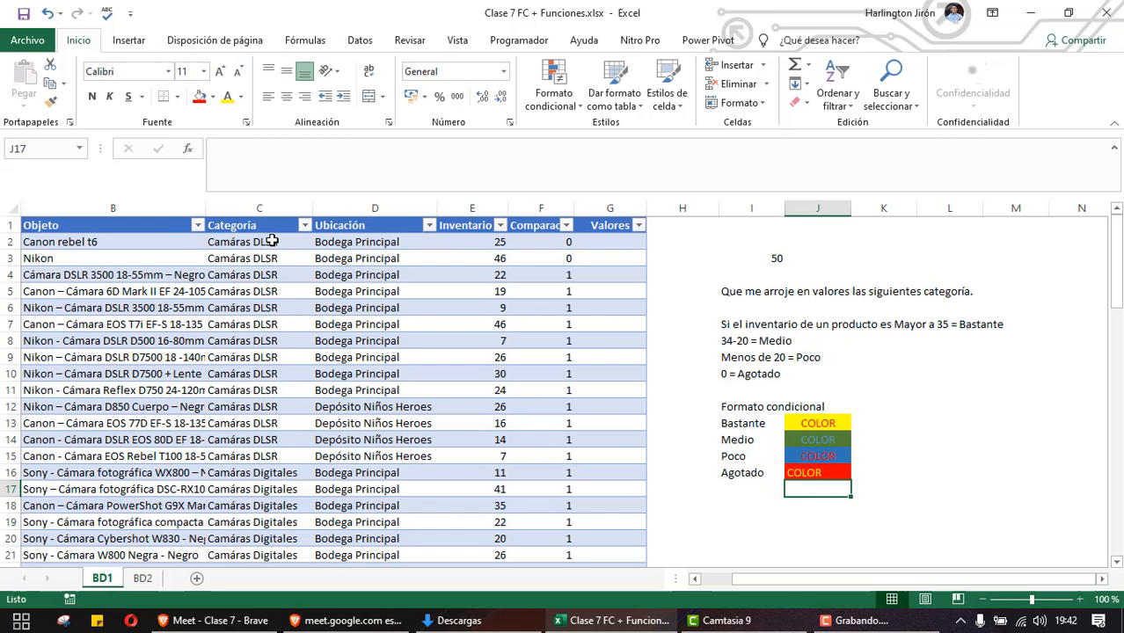
{"action": "key", "text": "Up"}
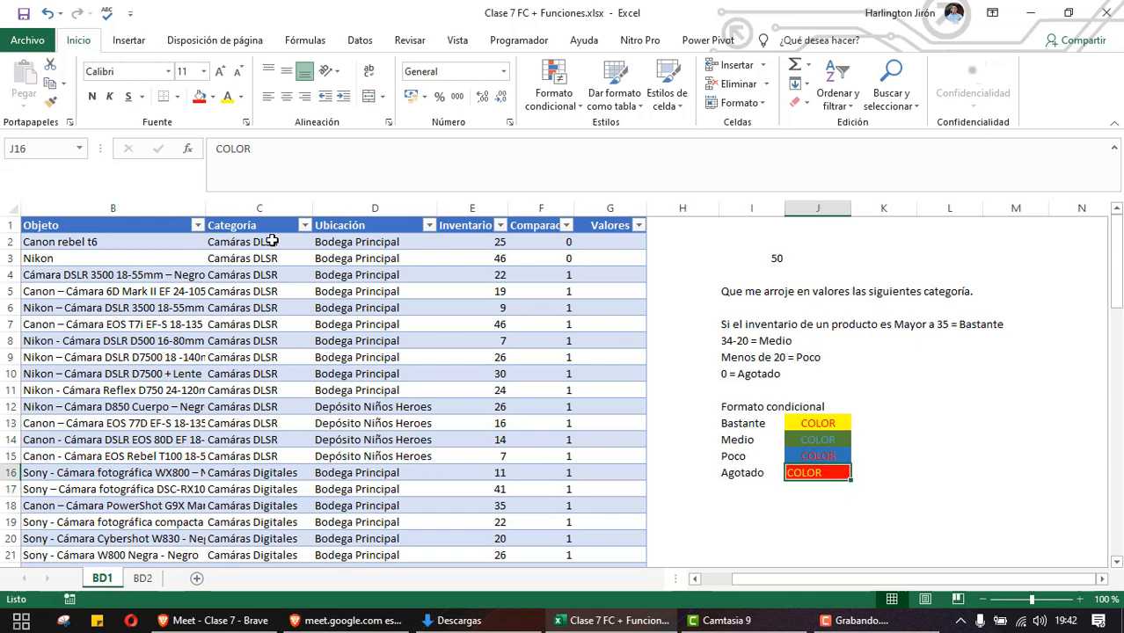
{"action": "left_click", "coordinate": [287, 97]}
{"action": "left_click", "coordinate": [958, 483]}
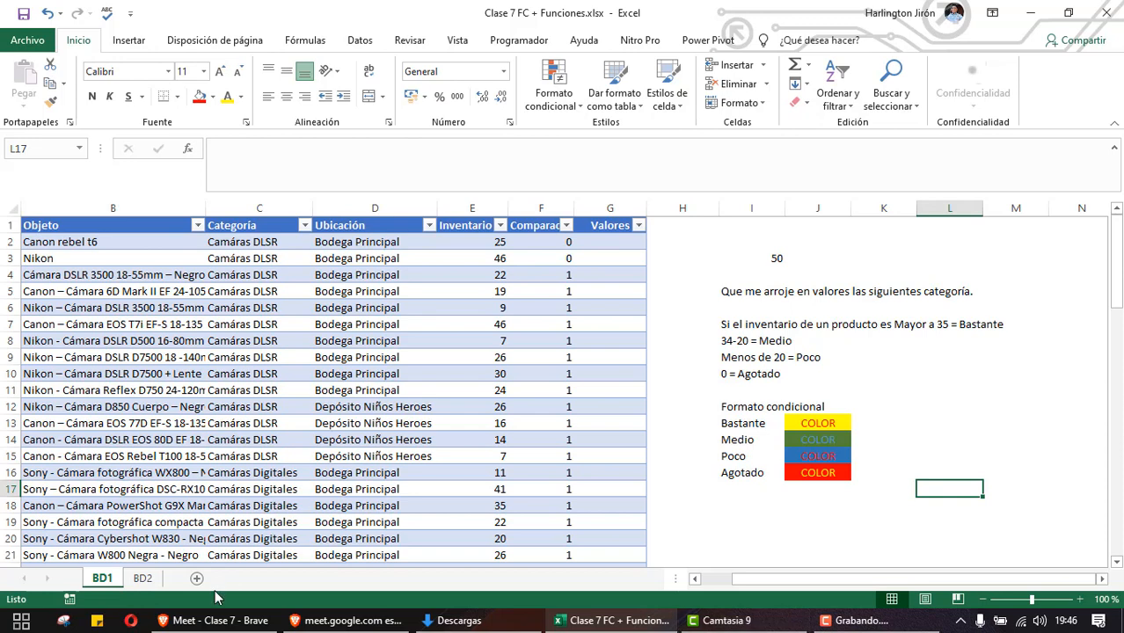
Switch to the Google Meet call in Brave, mute the microphone and turn it back on
{"action": "left_click", "coordinate": [219, 620]}
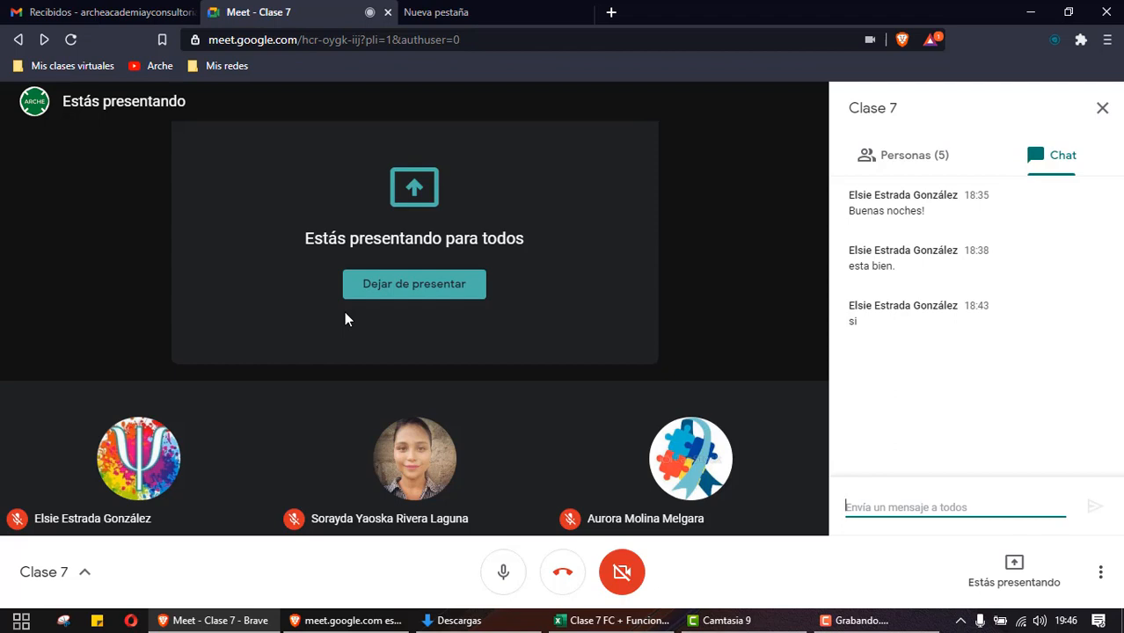
{"action": "left_click", "coordinate": [505, 573]}
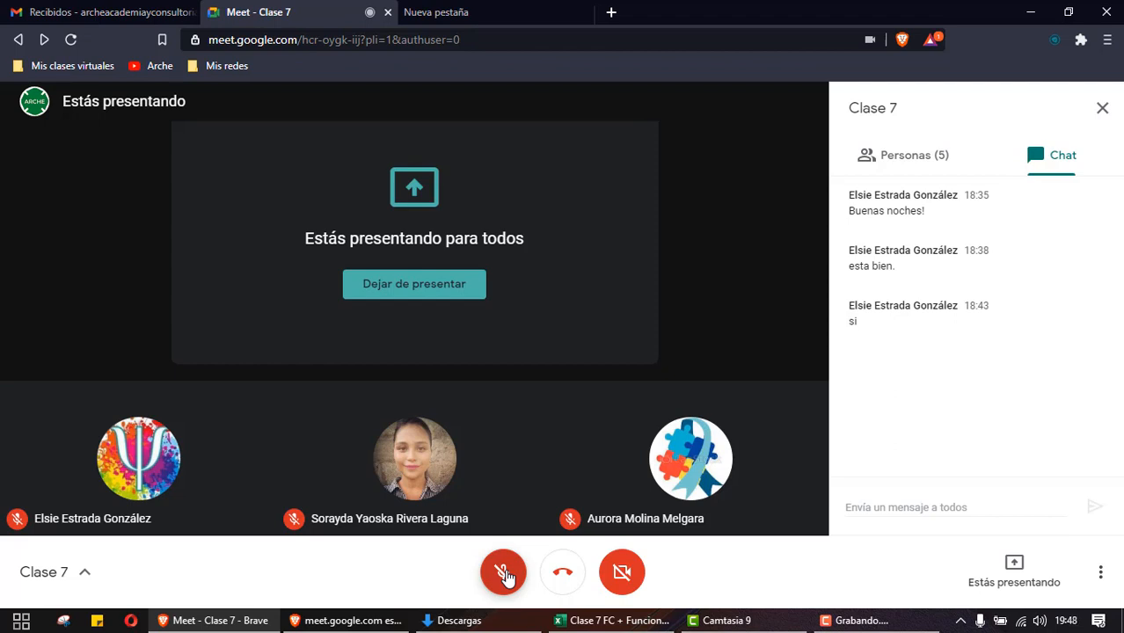
{"action": "left_click", "coordinate": [504, 574]}
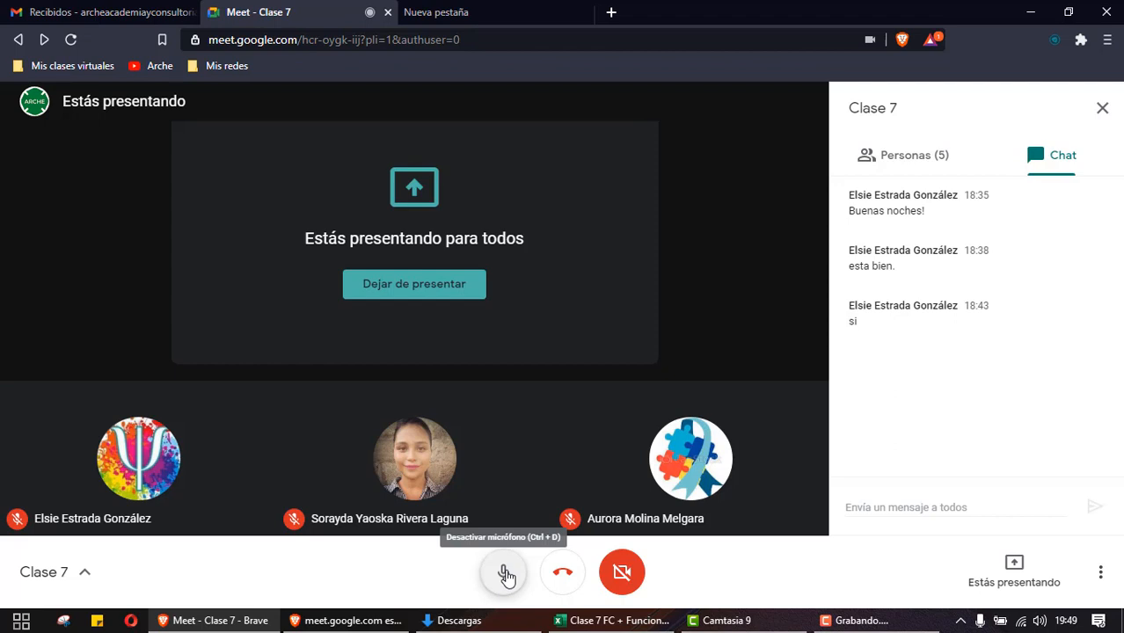
Return to the Excel workbook and look through the inventory table on sheet BD1 from its first to its lower rows and columns
{"action": "left_click", "coordinate": [614, 620]}
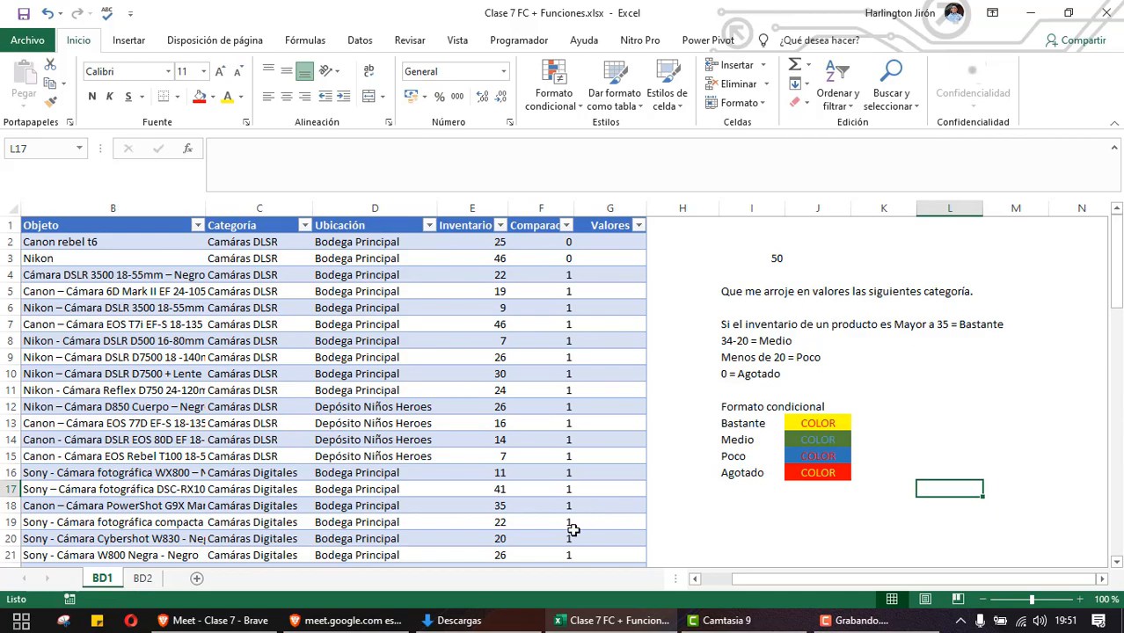
{"action": "scroll", "coordinate": [673, 464], "scroll_direction": "down", "scroll_amount": 5}
{"action": "scroll", "coordinate": [673, 466], "scroll_direction": "down", "scroll_amount": 15}
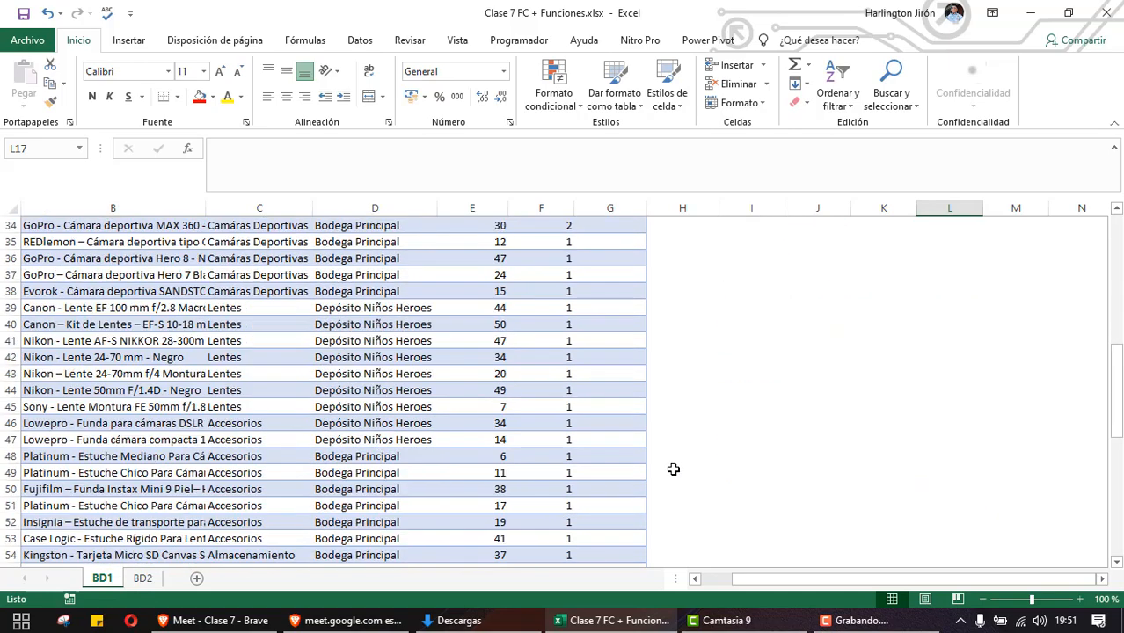
{"action": "scroll", "coordinate": [670, 471], "scroll_direction": "up", "scroll_amount": 13}
{"action": "scroll", "coordinate": [668, 474], "scroll_direction": "up", "scroll_amount": 7}
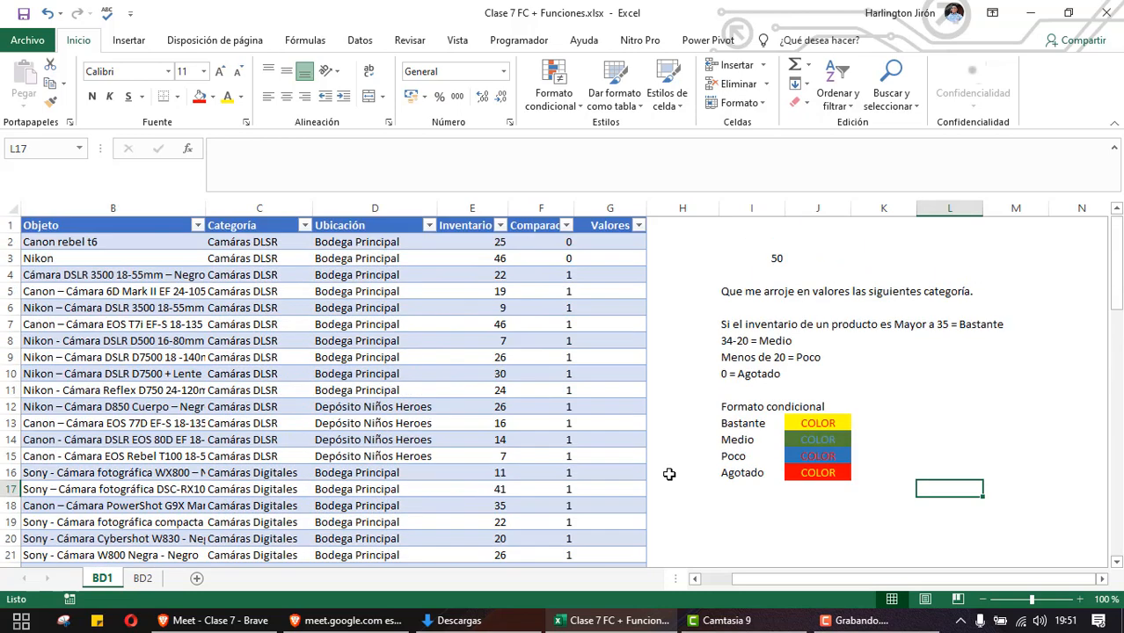
{"action": "left_click_drag", "start_coordinate": [796, 585], "coordinate": [704, 580]}
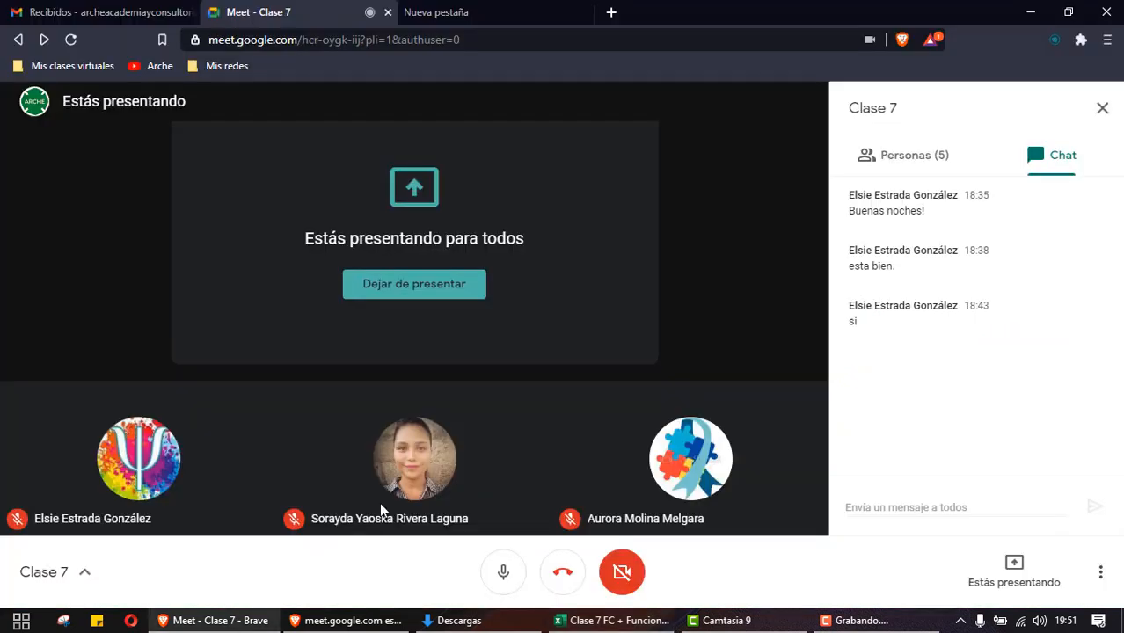
Check the Google Meet chat, and raise the audio level in the Camtasia recorder before returning to the Excel workbook
{"action": "left_click", "coordinate": [220, 620]}
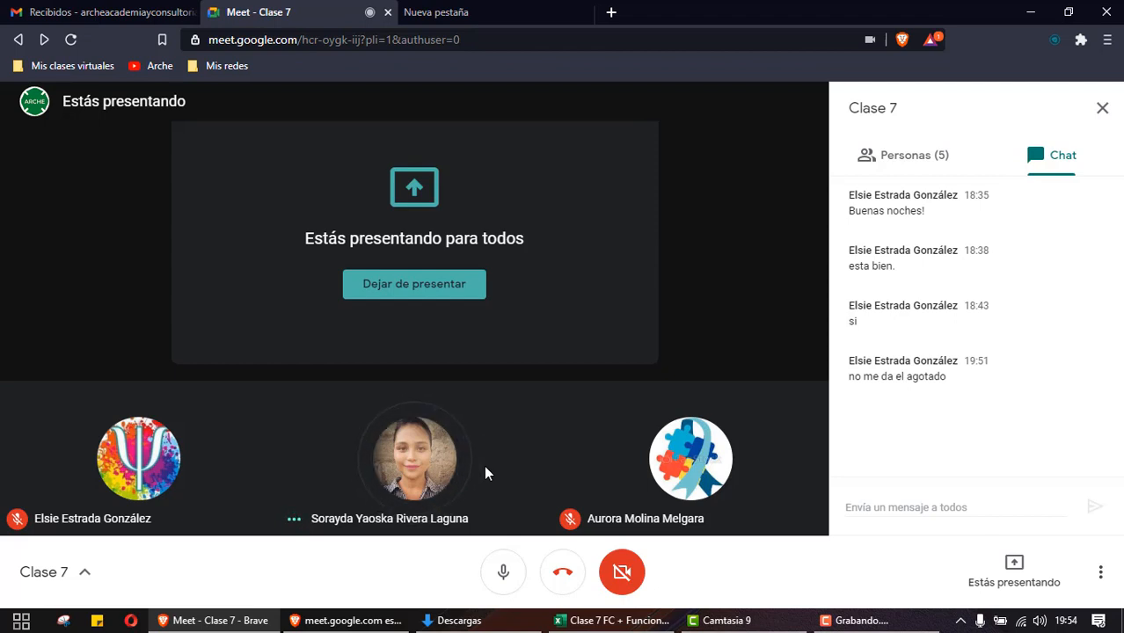
{"action": "left_click", "coordinate": [846, 625]}
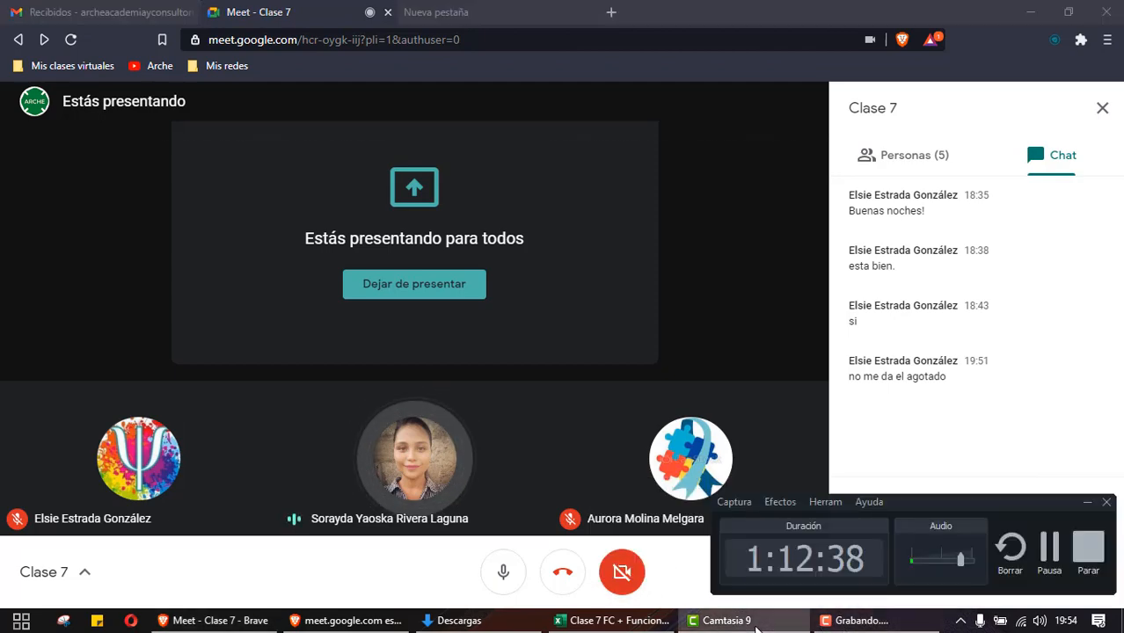
{"action": "left_click", "coordinate": [616, 621]}
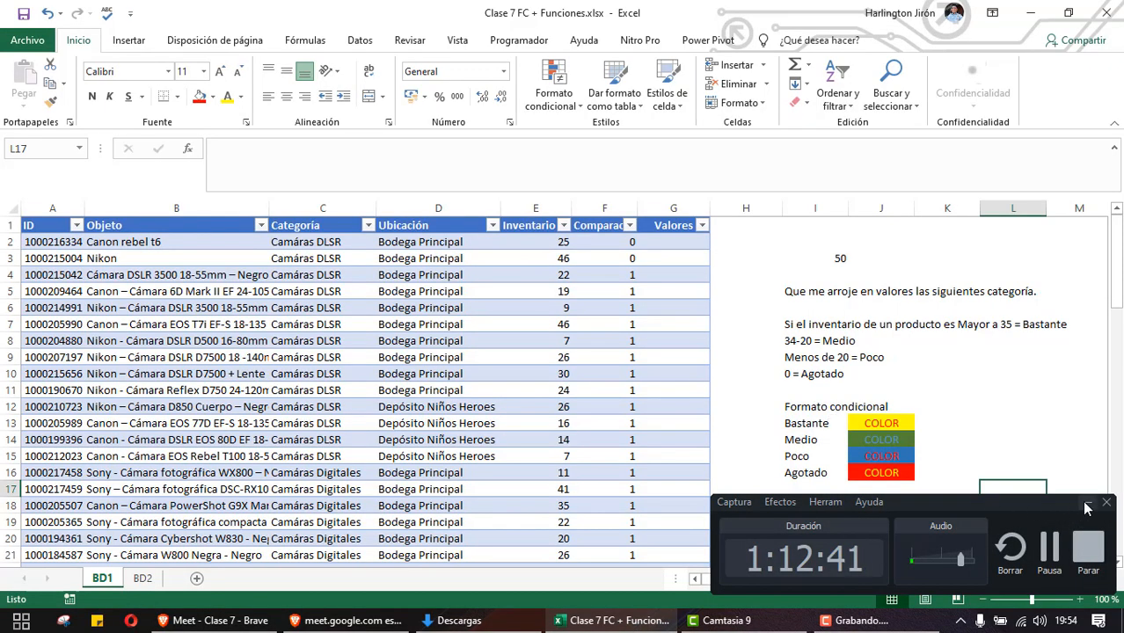
{"action": "left_click", "coordinate": [970, 558]}
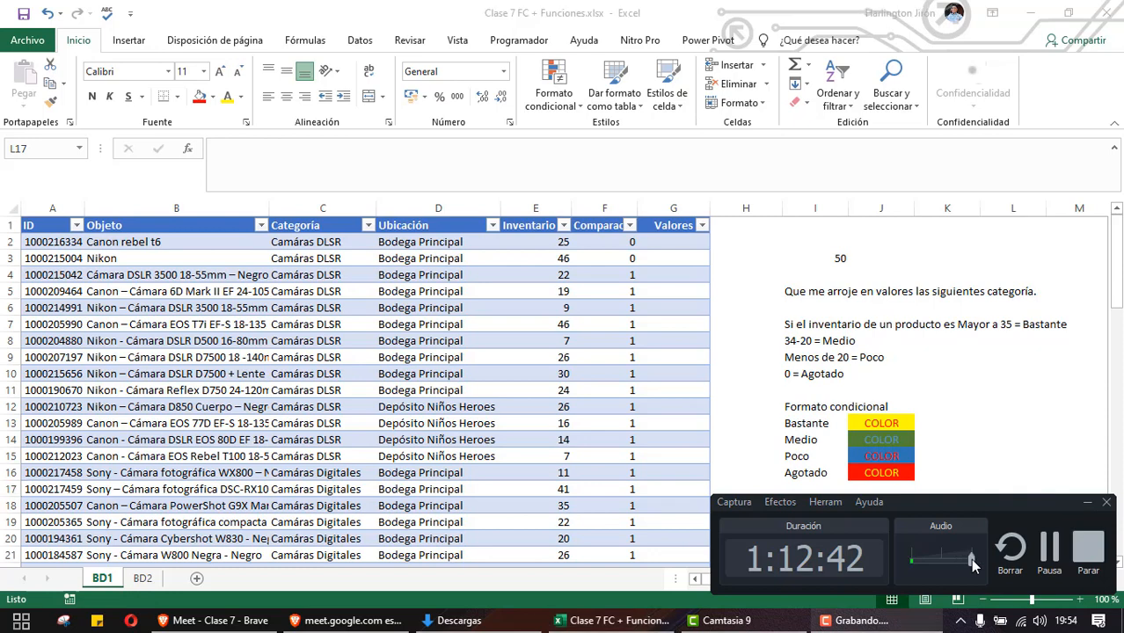
{"action": "left_click", "coordinate": [1085, 508]}
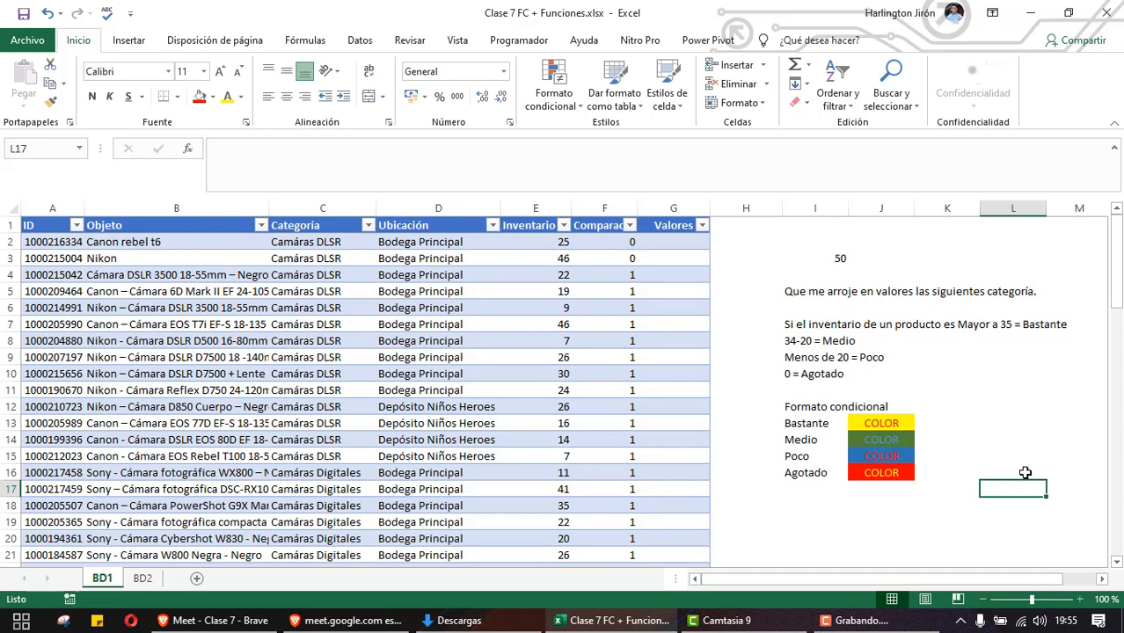
Select all the data rows of the inventory table, from the ID column through Valores
{"action": "left_click", "coordinate": [648, 240]}
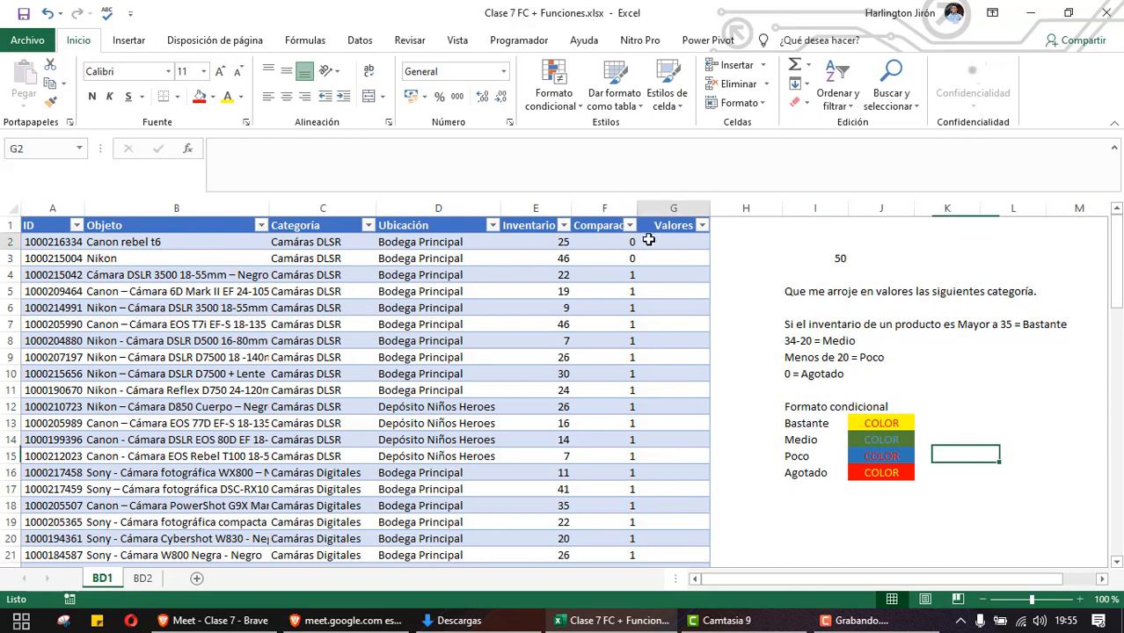
{"action": "key", "text": "ctrl+shift+Down"}
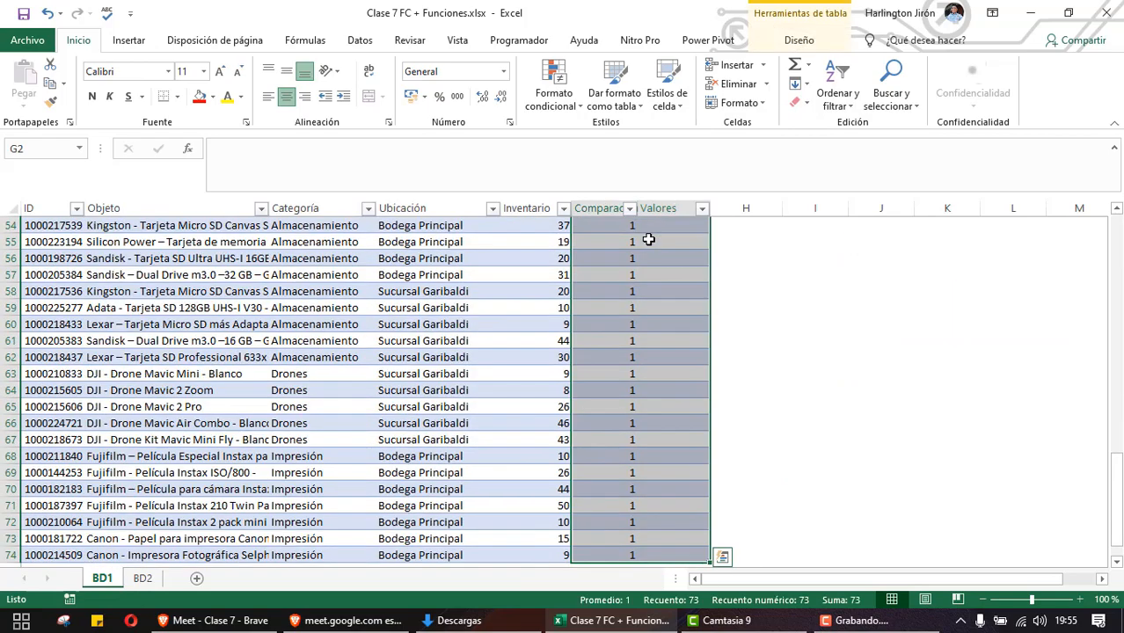
{"action": "key", "text": "ctrl+a"}
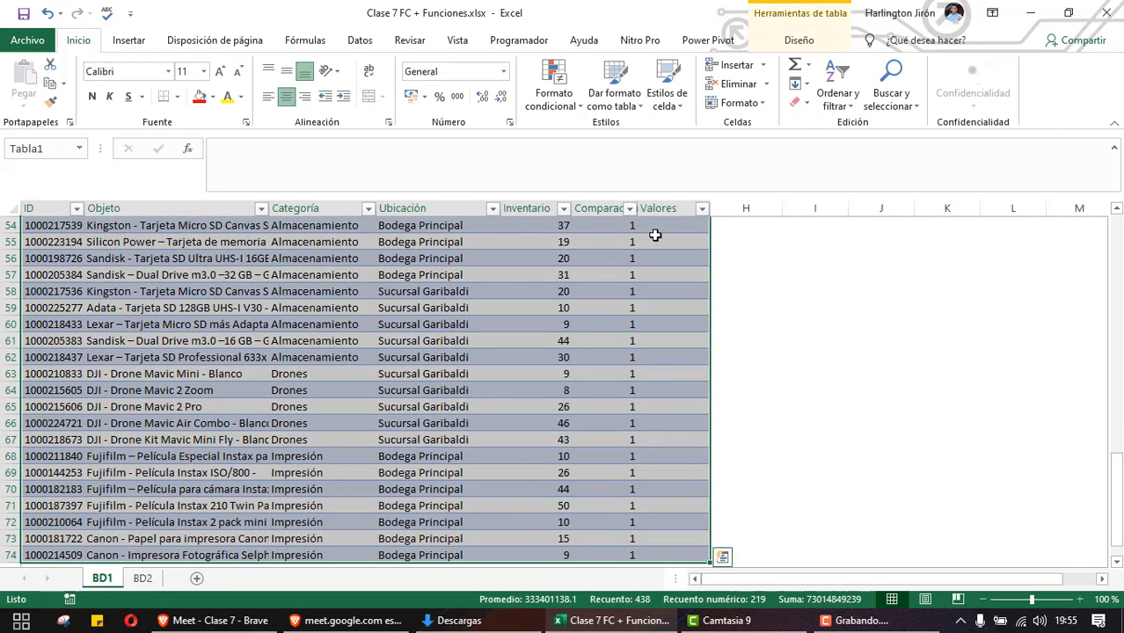
{"action": "scroll", "coordinate": [679, 296], "scroll_direction": "up", "scroll_amount": 6}
{"action": "scroll", "coordinate": [680, 297], "scroll_direction": "up", "scroll_amount": 11}
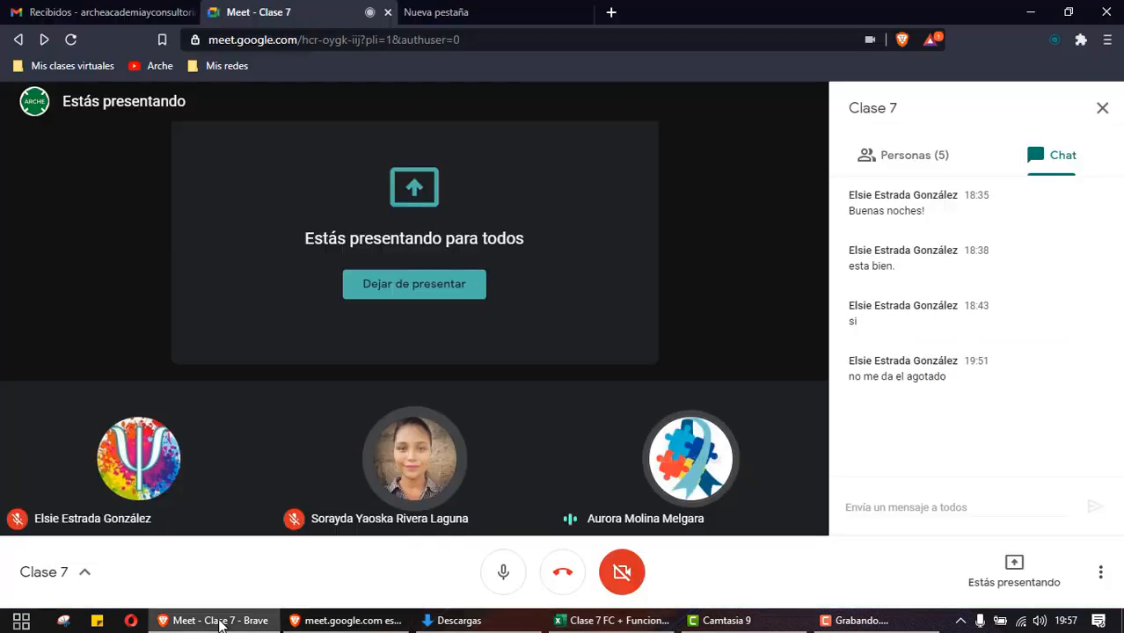
Switch to the Google Meet call and stop presenting the screen so that a participant can present
{"action": "left_click", "coordinate": [221, 621]}
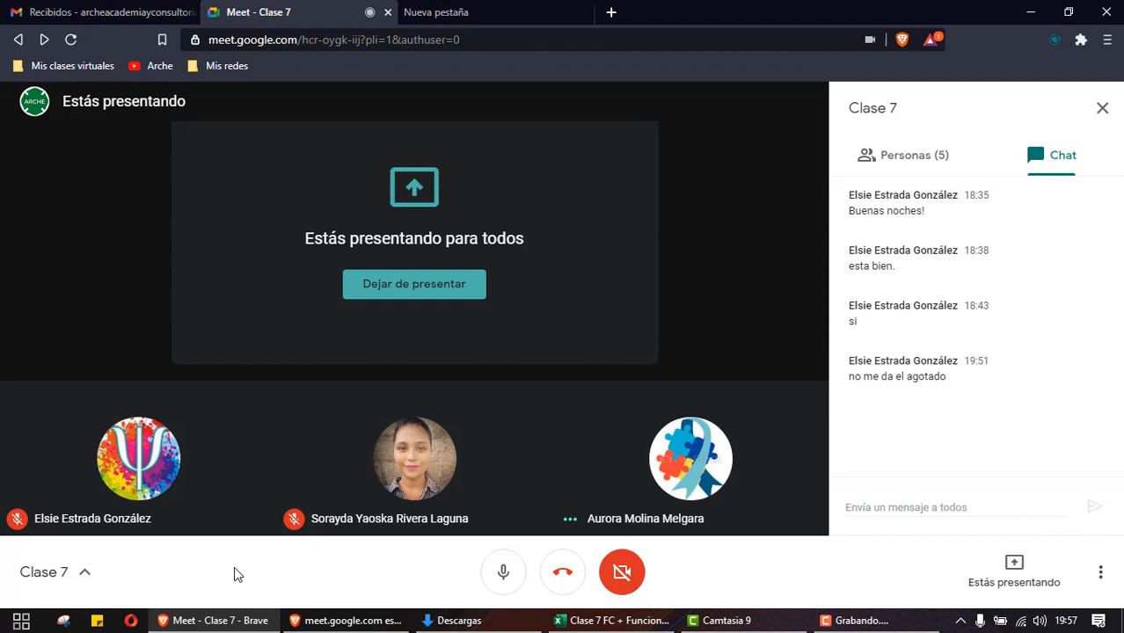
{"action": "left_click", "coordinate": [1027, 592]}
{"action": "left_click", "coordinate": [963, 502]}
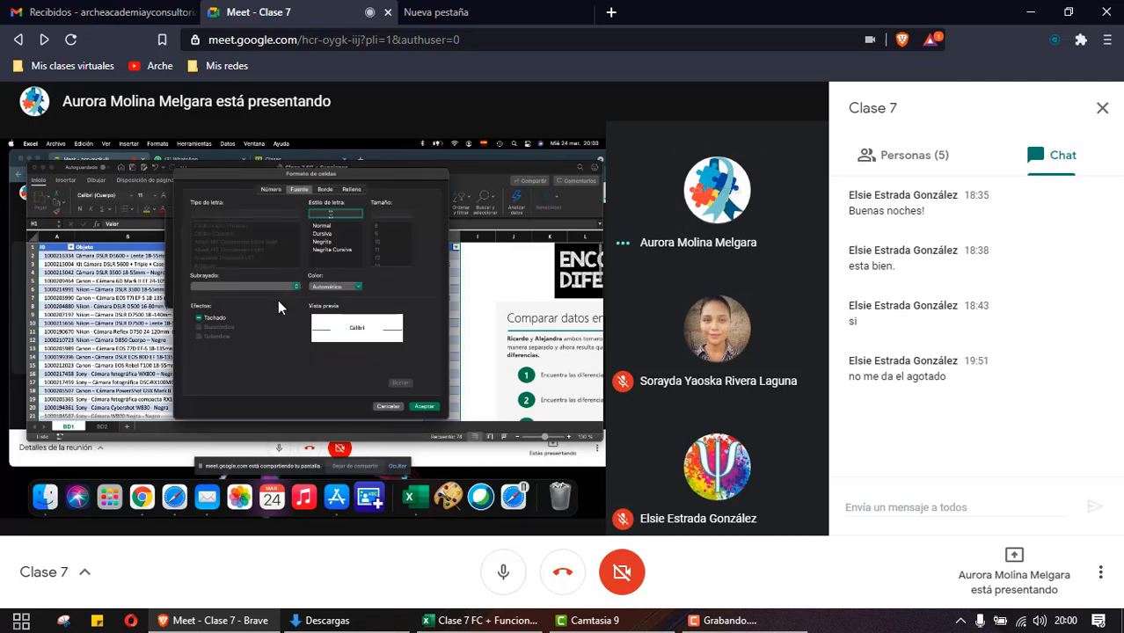
Present the entire screen in the Google Meet call again, replacing the participant as main presenter
{"action": "left_click", "coordinate": [494, 622]}
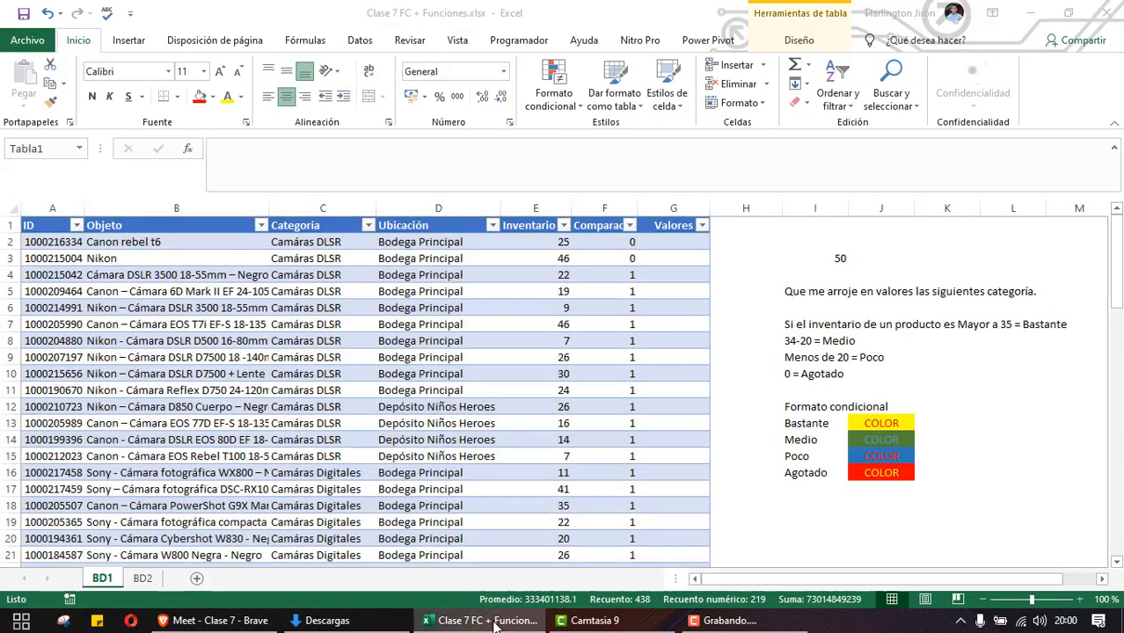
{"action": "left_click", "coordinate": [493, 622]}
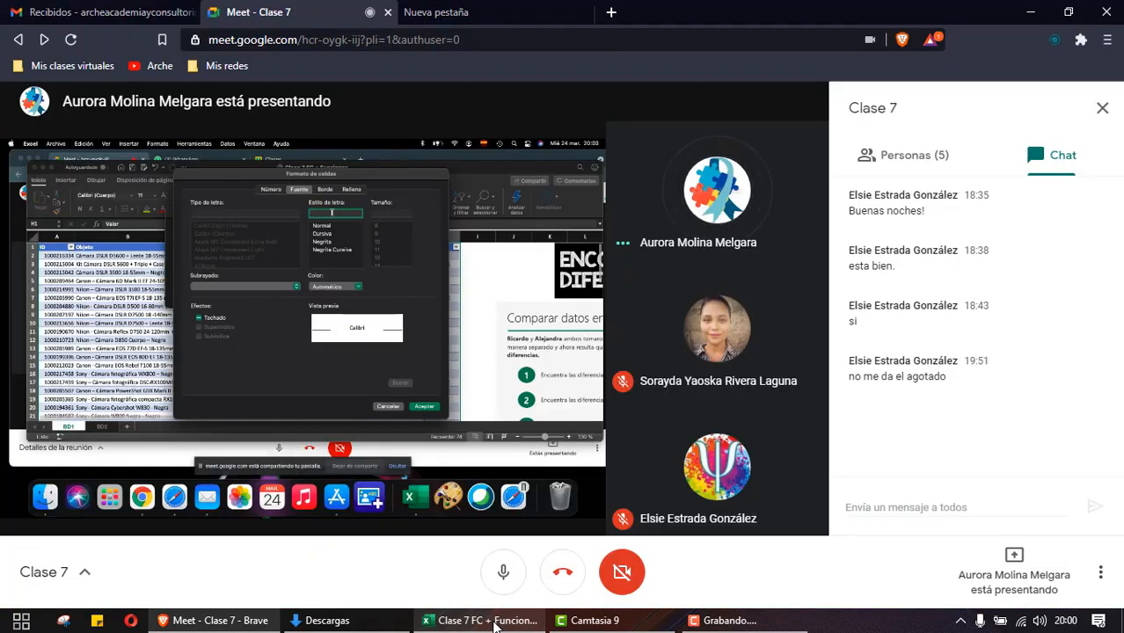
{"action": "left_click", "coordinate": [1014, 570]}
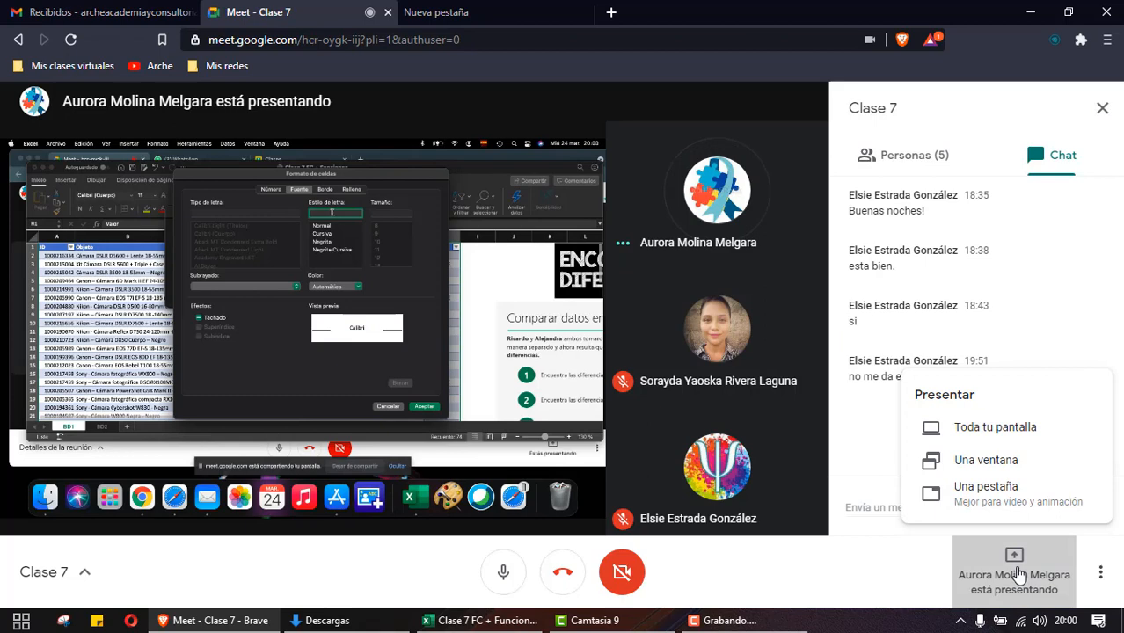
{"action": "left_click", "coordinate": [992, 427]}
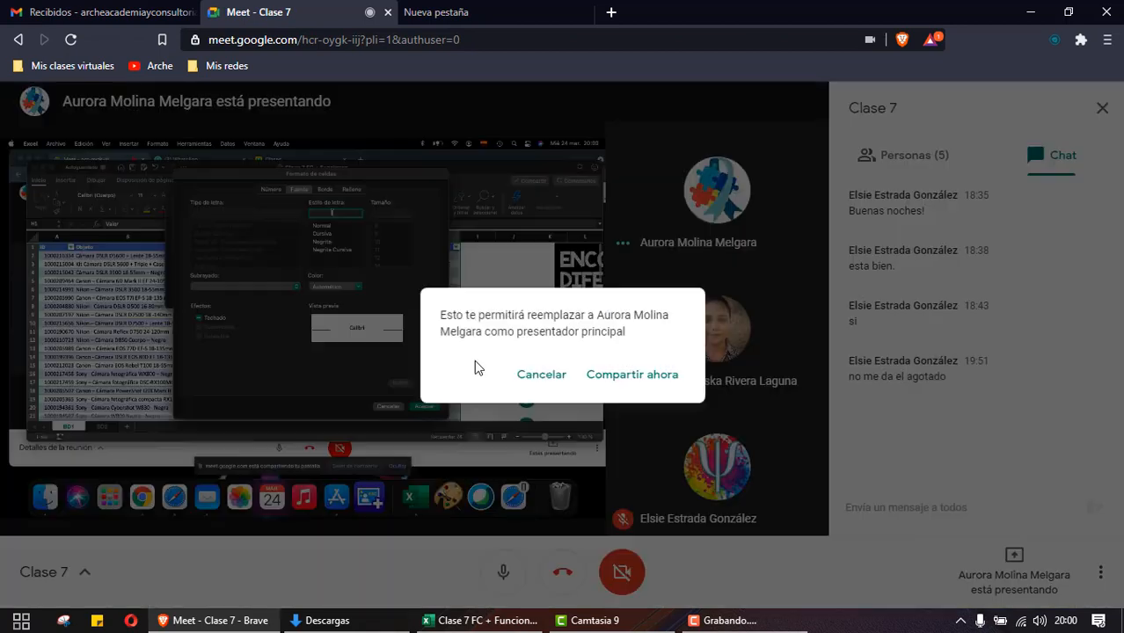
{"action": "left_click", "coordinate": [615, 378]}
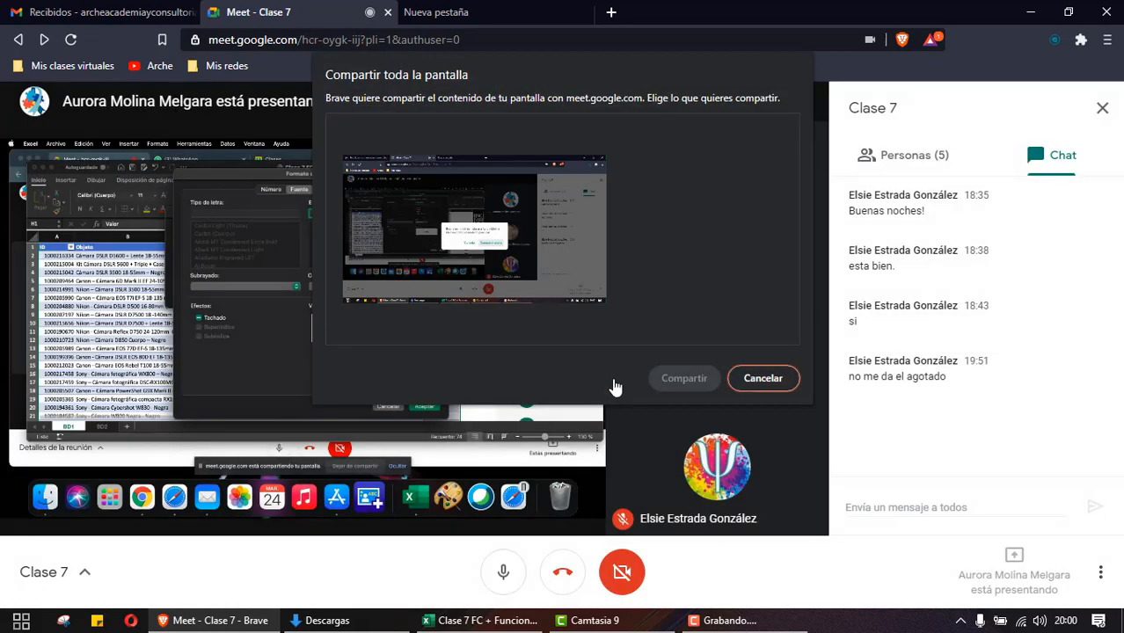
{"action": "left_click", "coordinate": [498, 285]}
{"action": "left_click", "coordinate": [691, 379]}
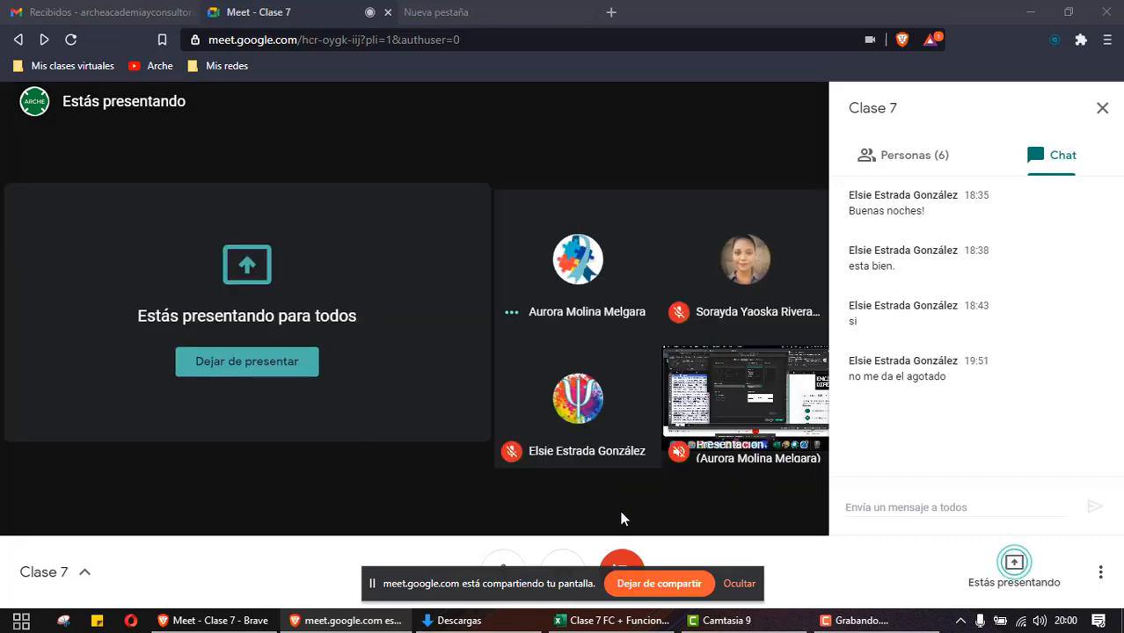
Switch back to the Excel workbook, select empty cell J19 and zoom the sheet to 120 %
{"action": "left_click", "coordinate": [616, 620]}
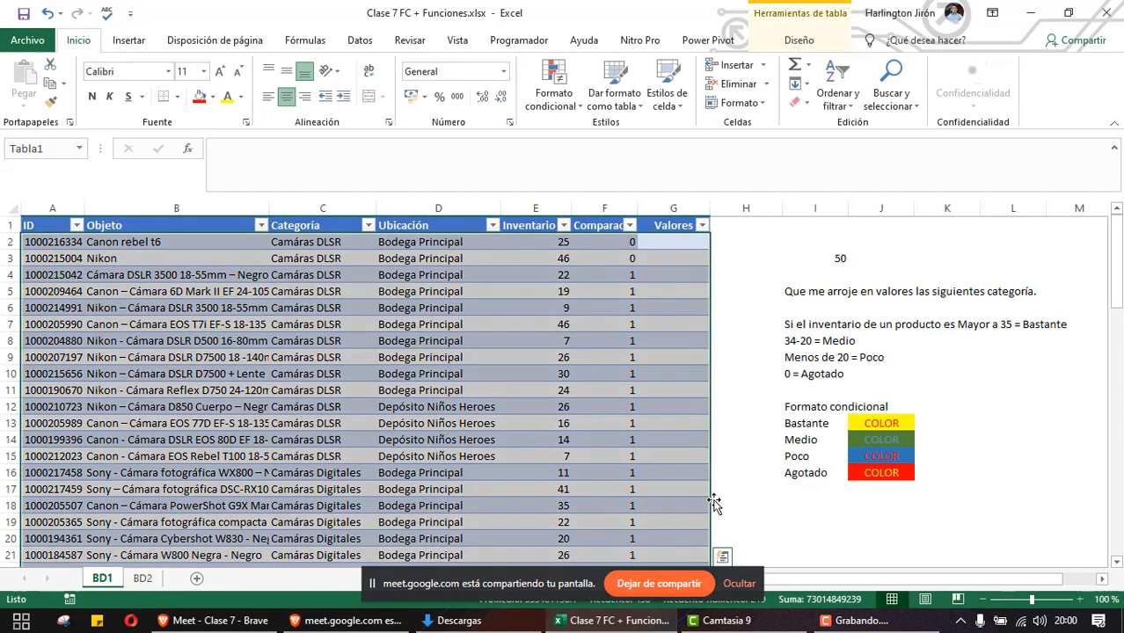
{"action": "left_click", "coordinate": [872, 521]}
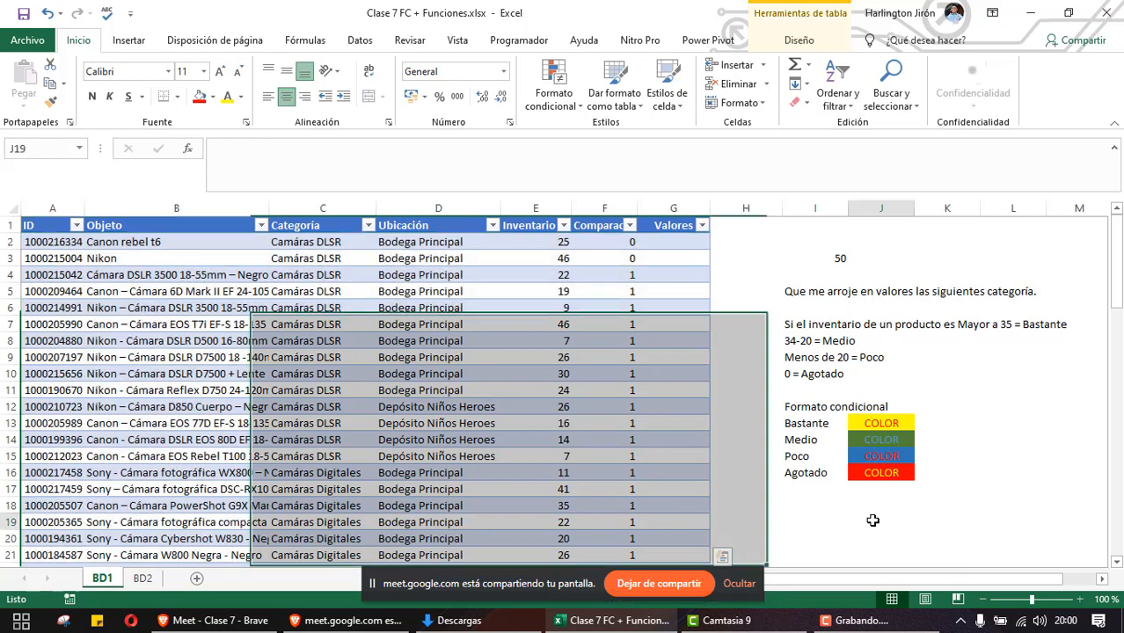
{"action": "left_click", "coordinate": [1080, 599]}
{"action": "left_click", "coordinate": [1080, 599]}
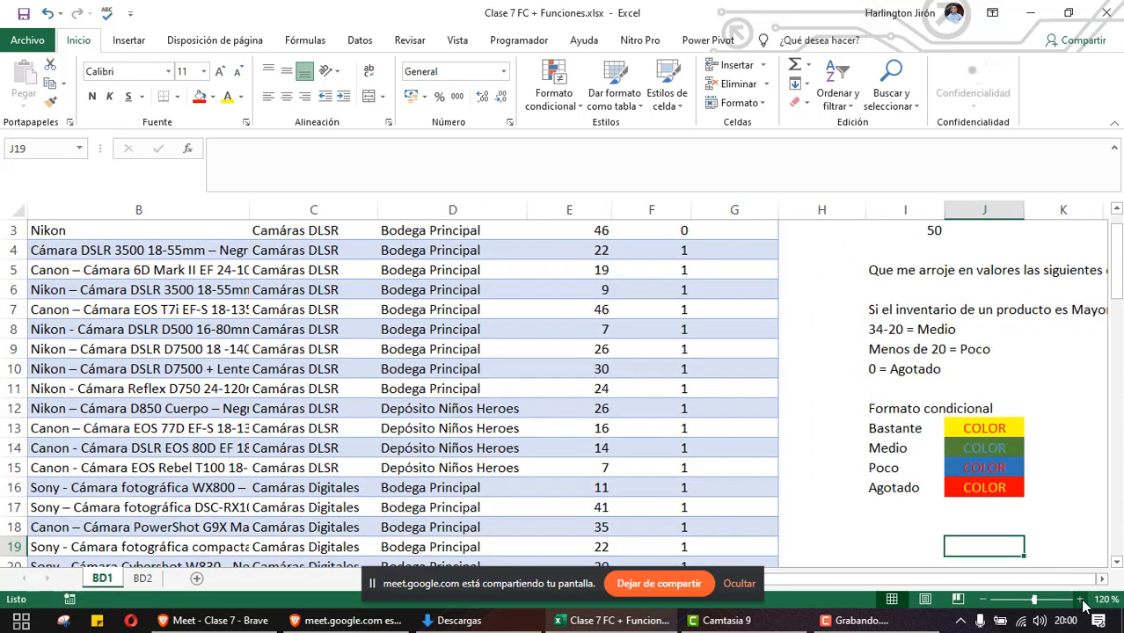
Zoom the sheet to 130 % and review the exercise's category rules and sample colors beside the inventory table
{"action": "left_click", "coordinate": [1080, 599]}
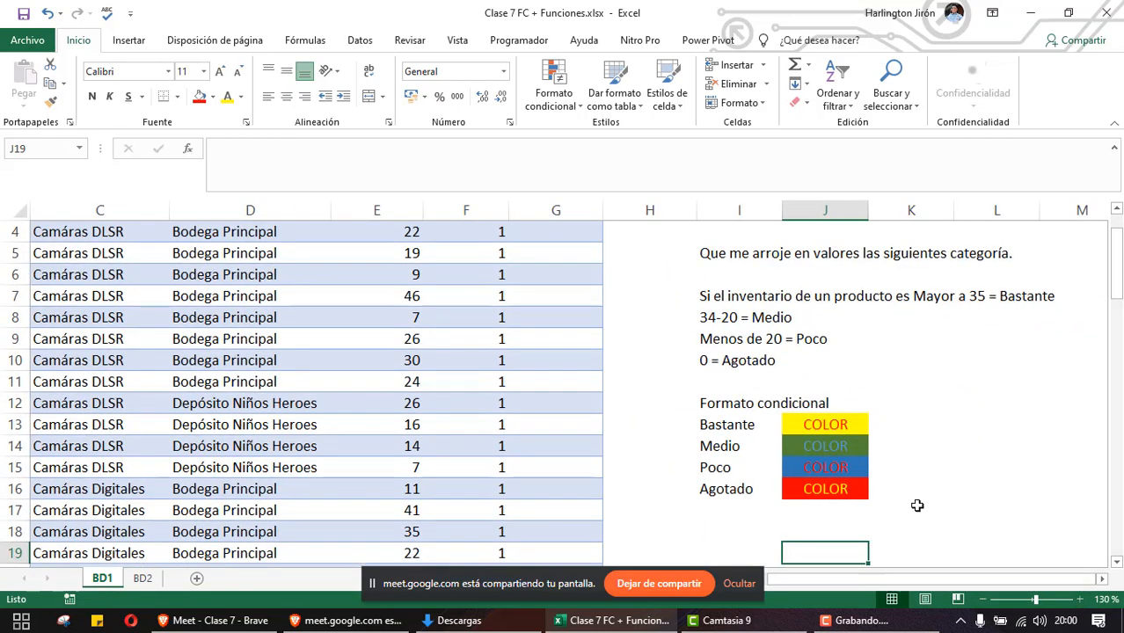
{"action": "scroll", "coordinate": [916, 506], "scroll_direction": "up", "scroll_amount": 1}
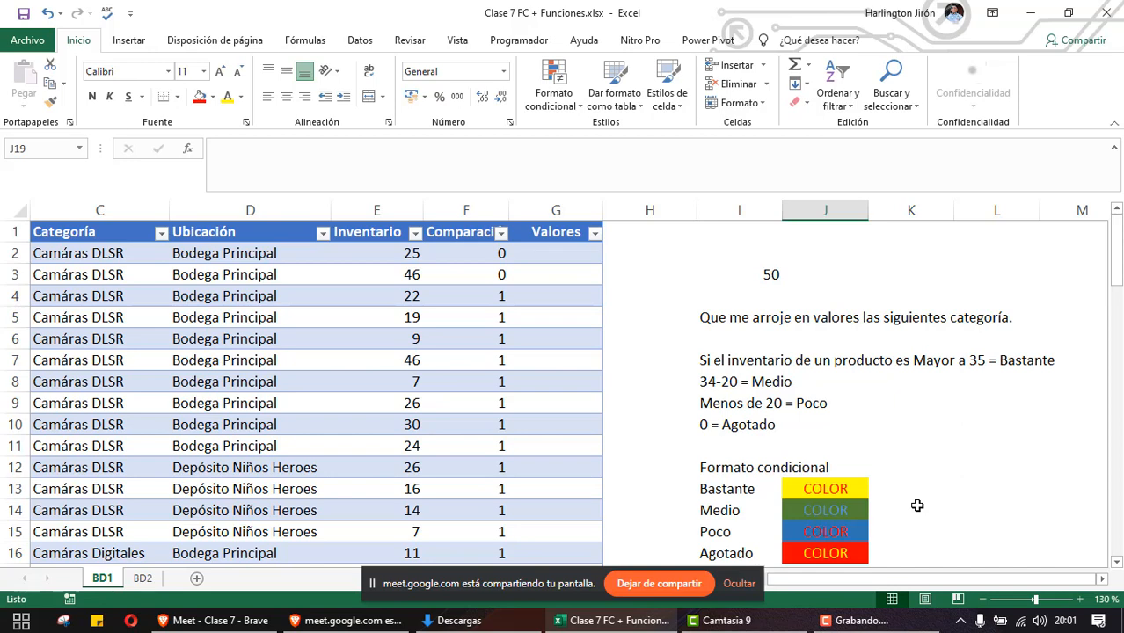
{"action": "scroll", "coordinate": [917, 506], "scroll_direction": "down", "scroll_amount": 2}
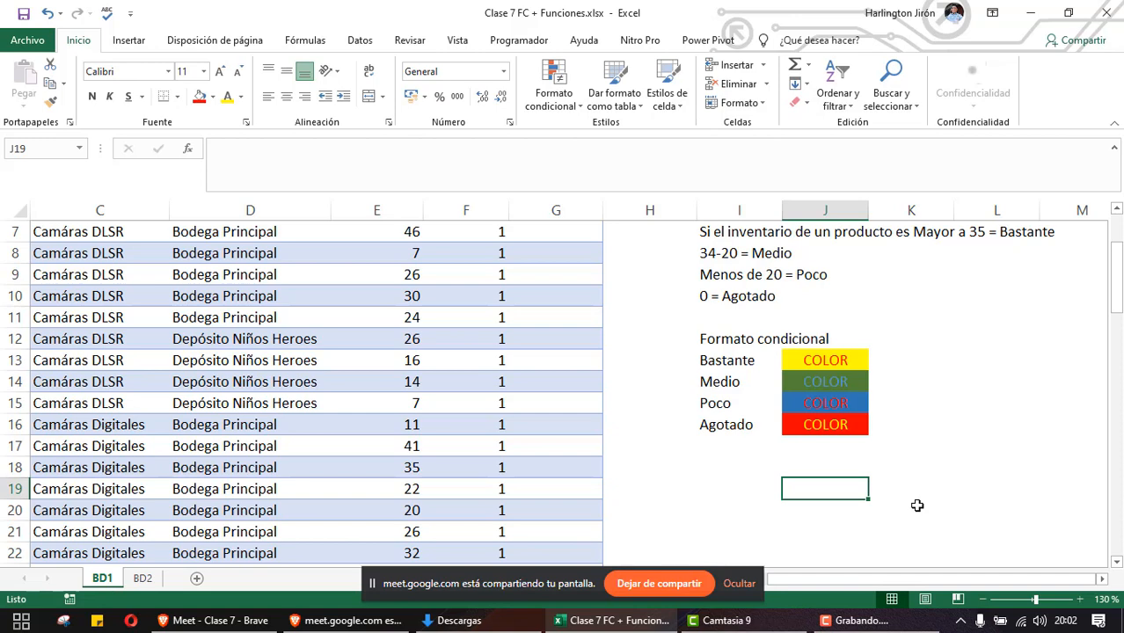
{"action": "scroll", "coordinate": [308, 452], "scroll_direction": "up", "scroll_amount": 2}
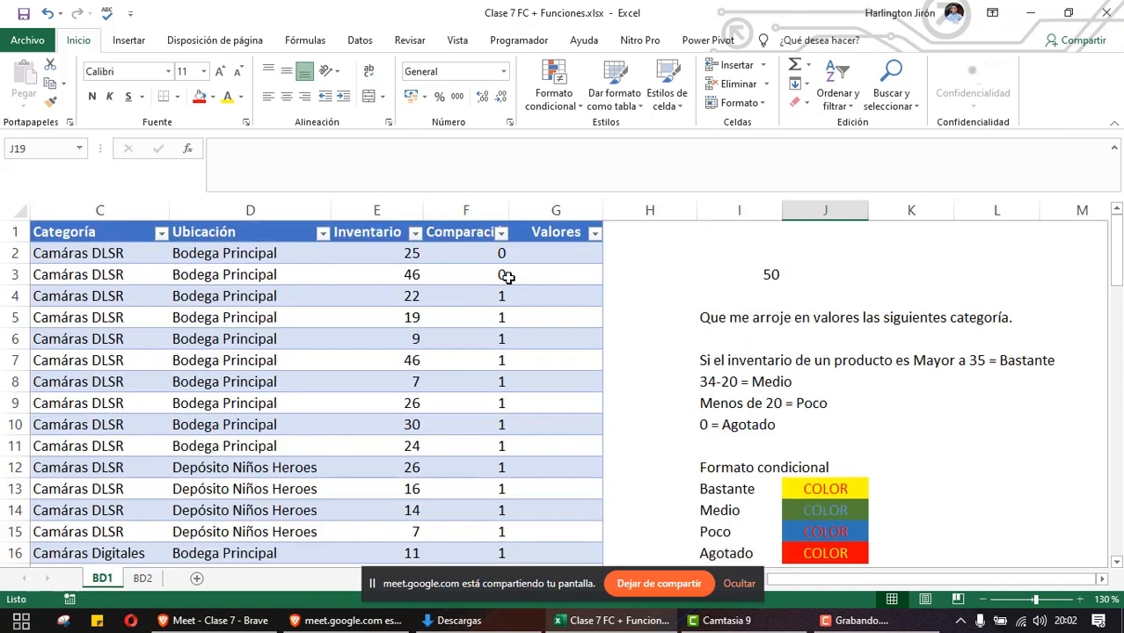
Start an SI formula in cell G2 of the Valores column with the row's Inventario value as its logical test
{"action": "left_click", "coordinate": [557, 252]}
{"action": "type", "text": "=S"}
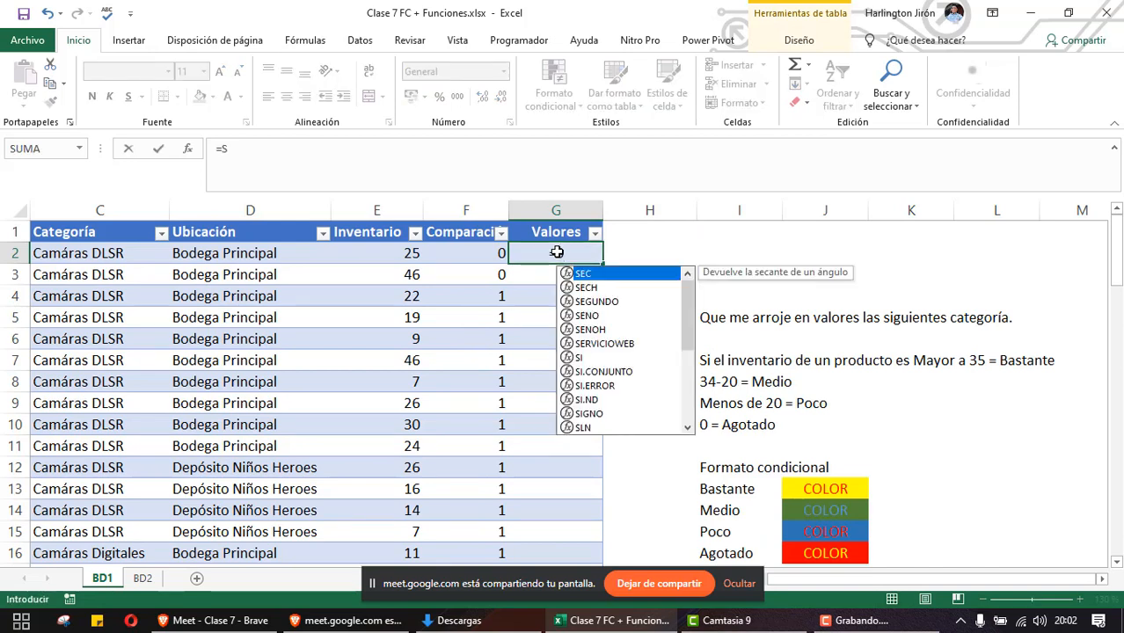
{"action": "key", "text": "Down"}
{"action": "key", "text": "Down"}
{"action": "key", "text": "Down"}
{"action": "key", "text": "Down"}
{"action": "key", "text": "Down"}
{"action": "key", "text": "Down"}
{"action": "key", "text": "Tab"}
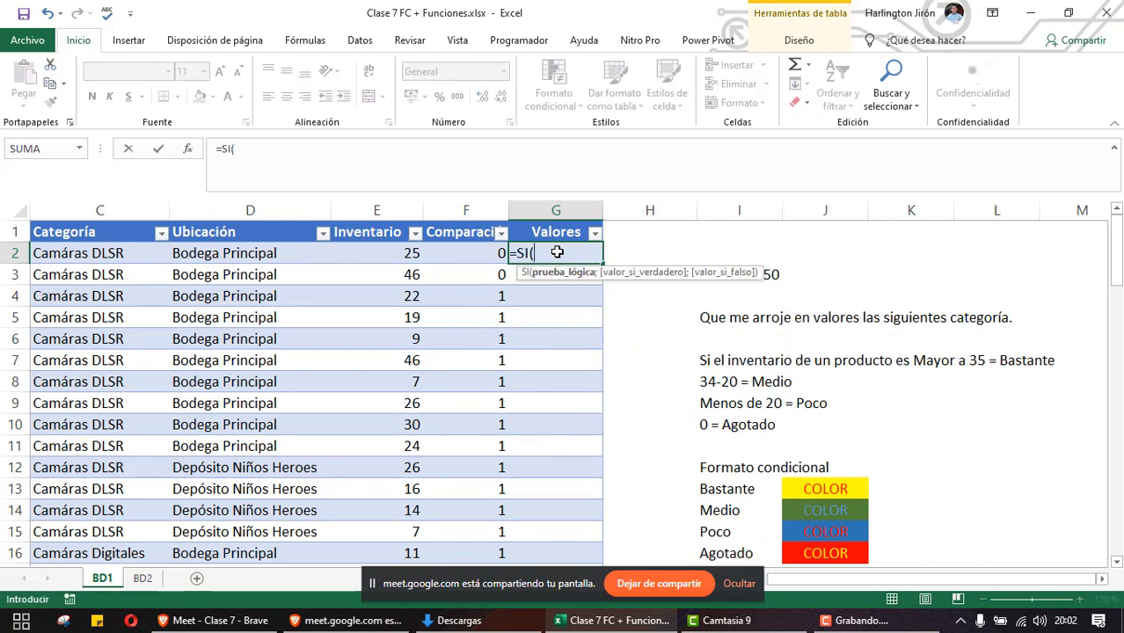
{"action": "left_click", "coordinate": [347, 253]}
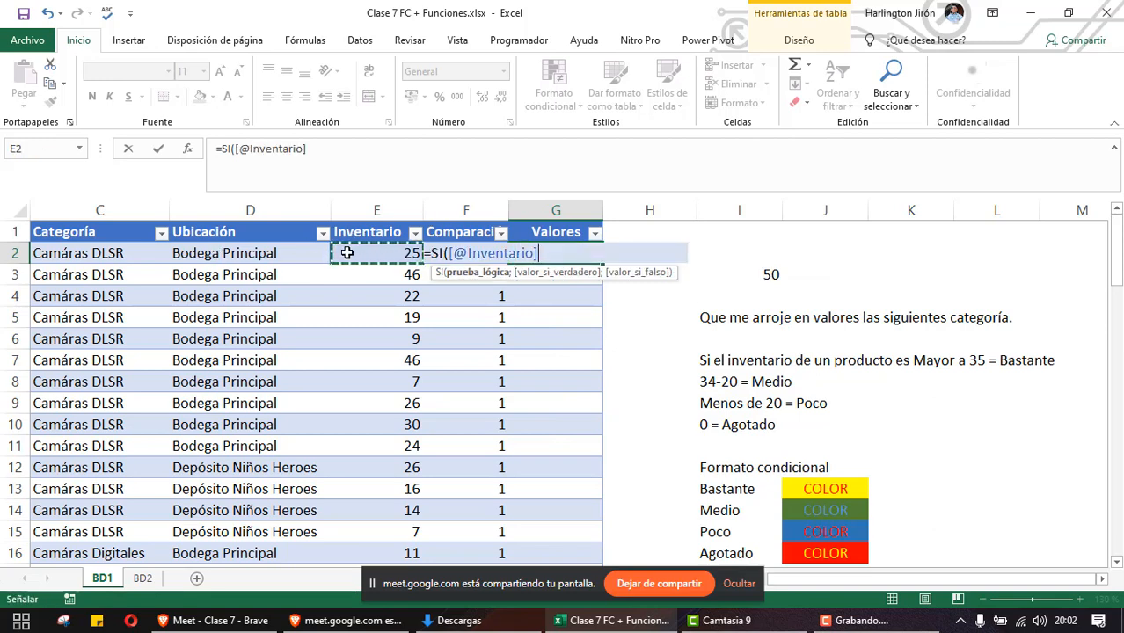
Complete the first condition as Inventario >=35 with "Bastante" as its true result
{"action": "type", "text": ">"}
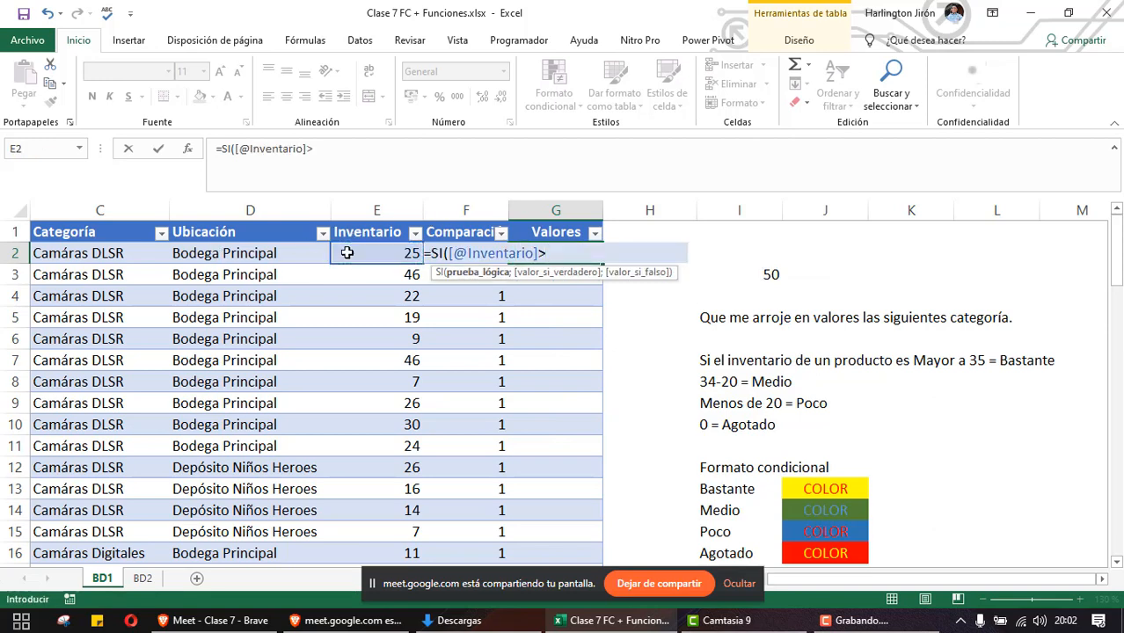
{"action": "type", "text": "=35;\"bASTE"}
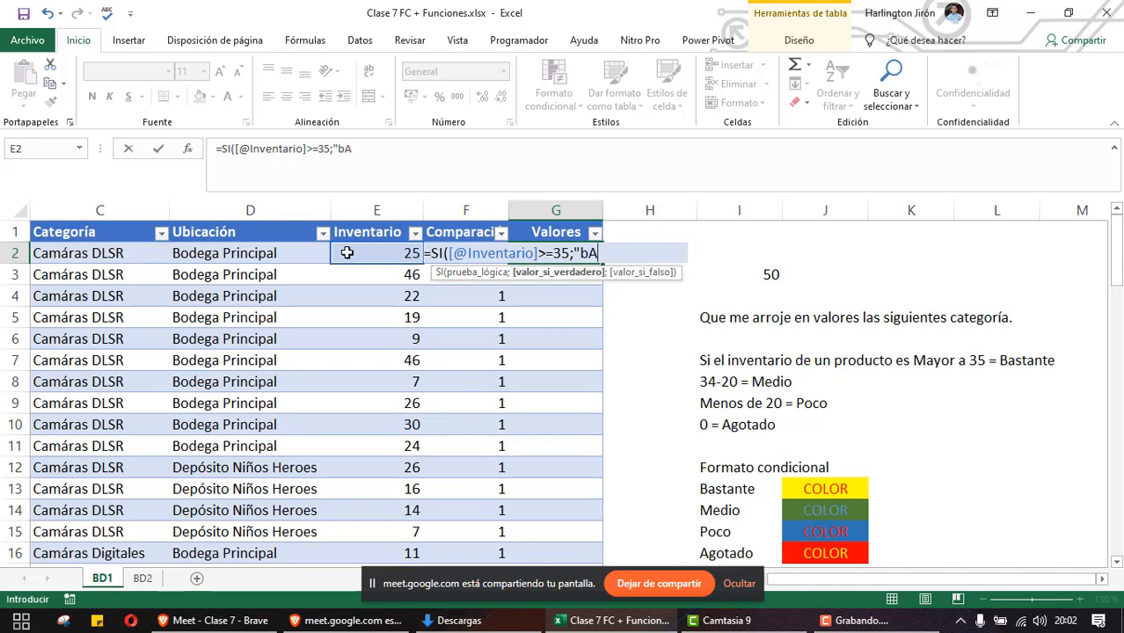
{"action": "key", "text": "BackSpace"}
{"action": "key", "text": "BackSpace"}
{"action": "key", "text": "BackSpace"}
{"action": "key", "text": "BackSpace"}
{"action": "key", "text": "BackSpace"}
{"action": "type", "text": "Bastante"}
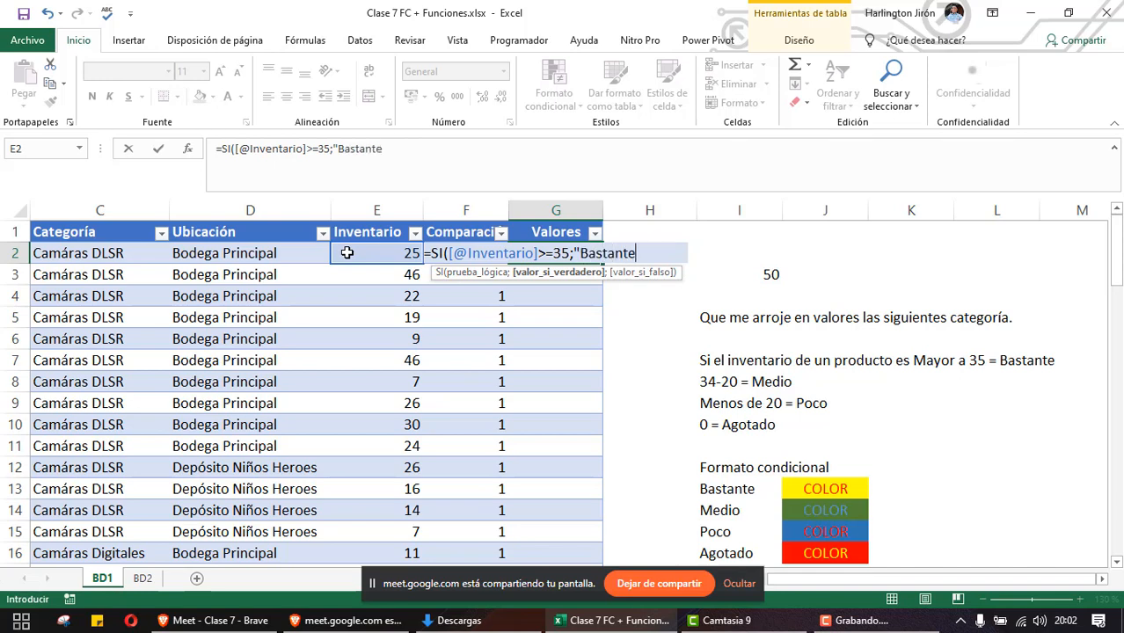
Nest a second SI as the false result, returning "Medio" when Inventario is >=20
{"action": "type", "text": "\";s"}
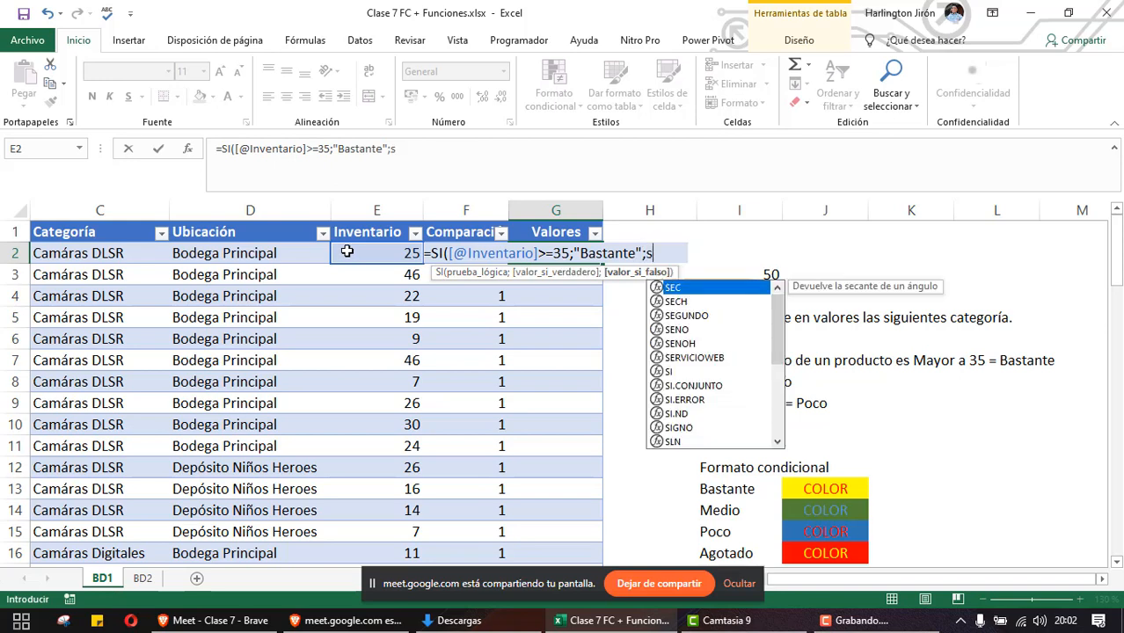
{"action": "type", "text": "i"}
{"action": "key", "text": "Tab"}
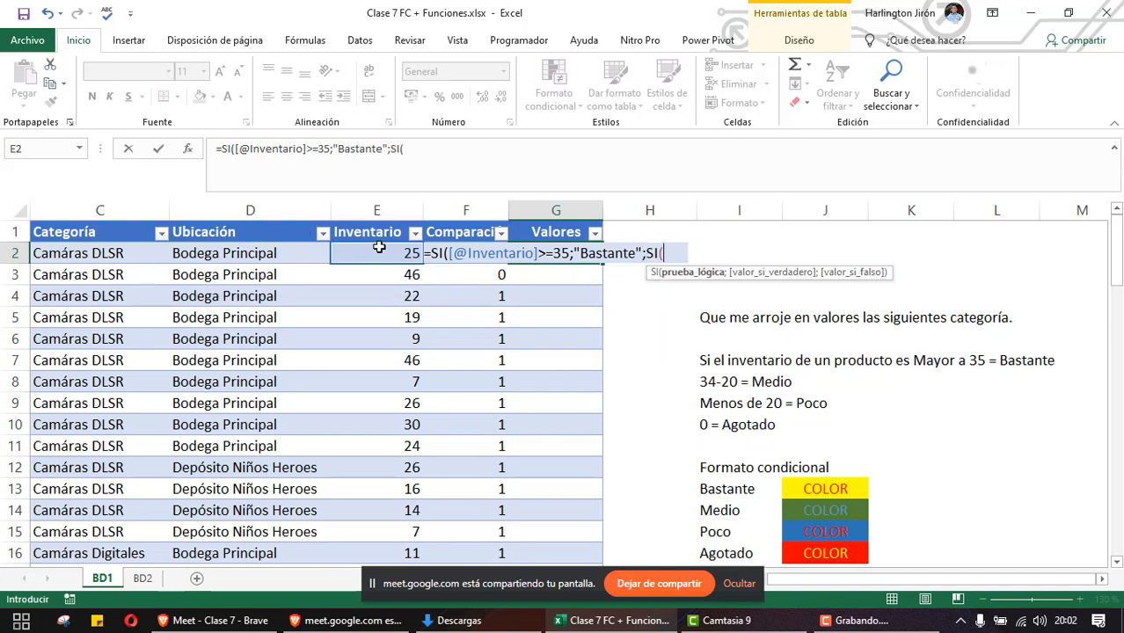
{"action": "left_click", "coordinate": [380, 247]}
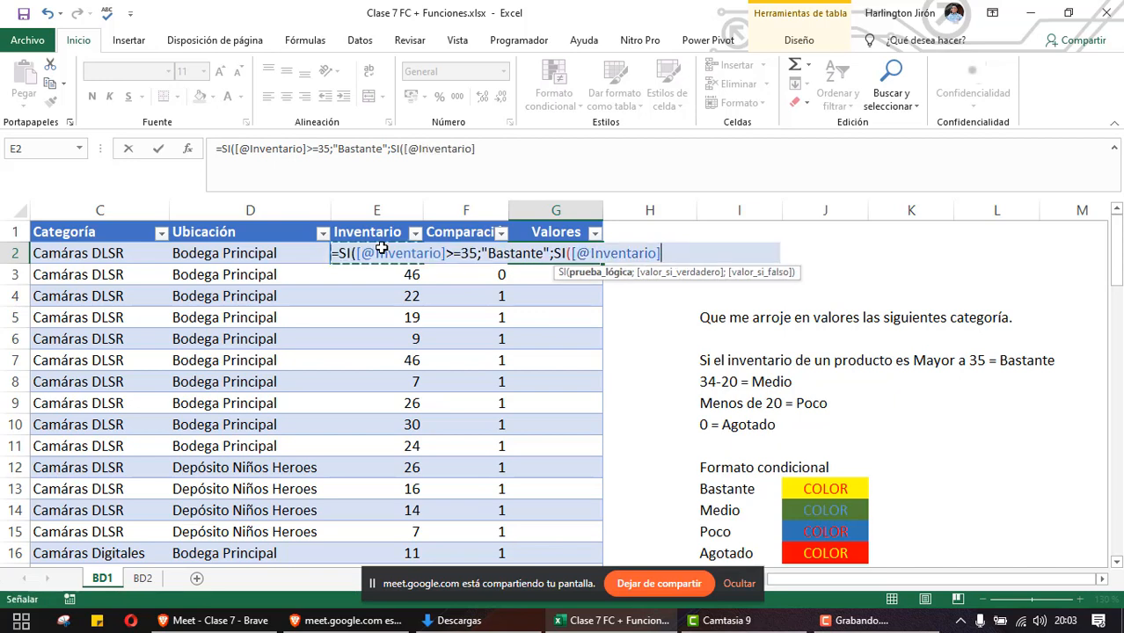
{"action": "type", "text": ">="}
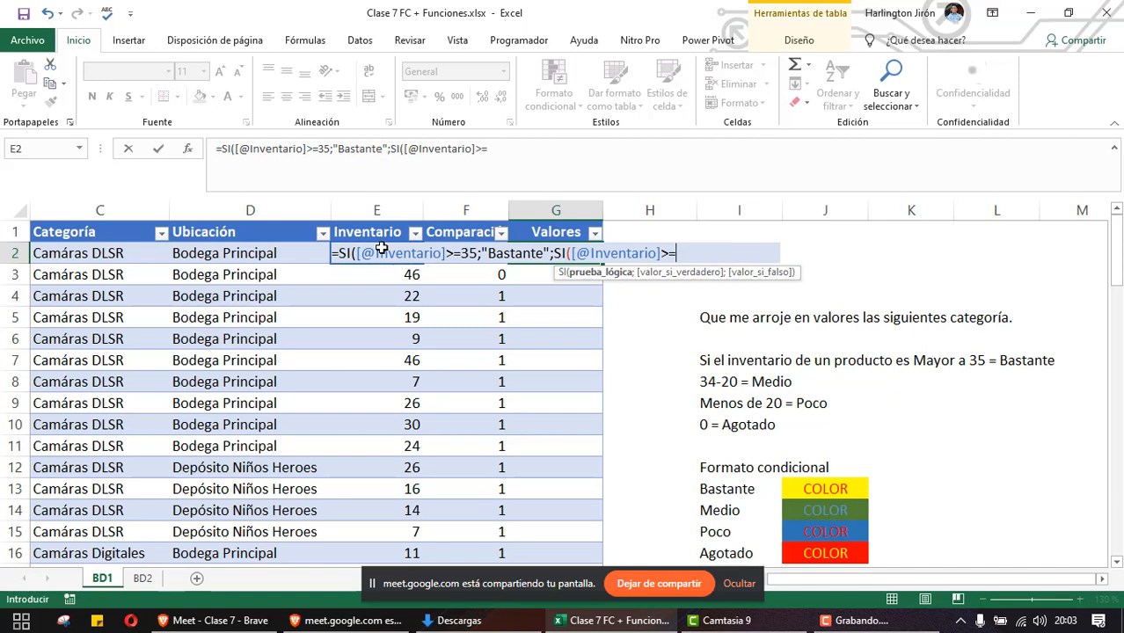
{"action": "type", "text": "20;\""}
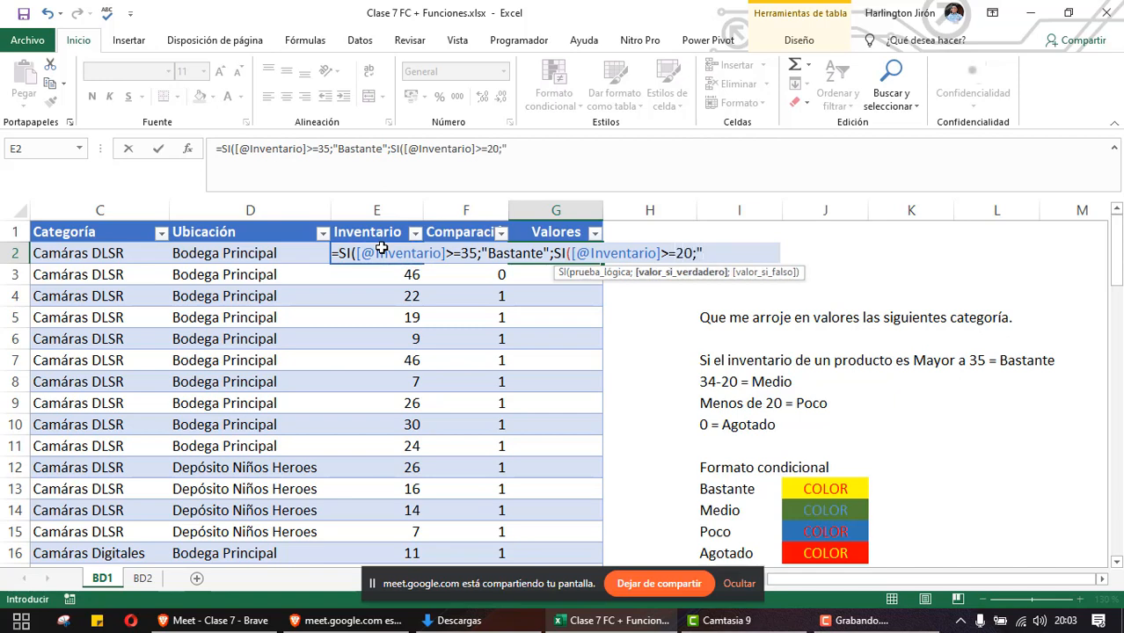
{"action": "type", "text": "Medio\";"}
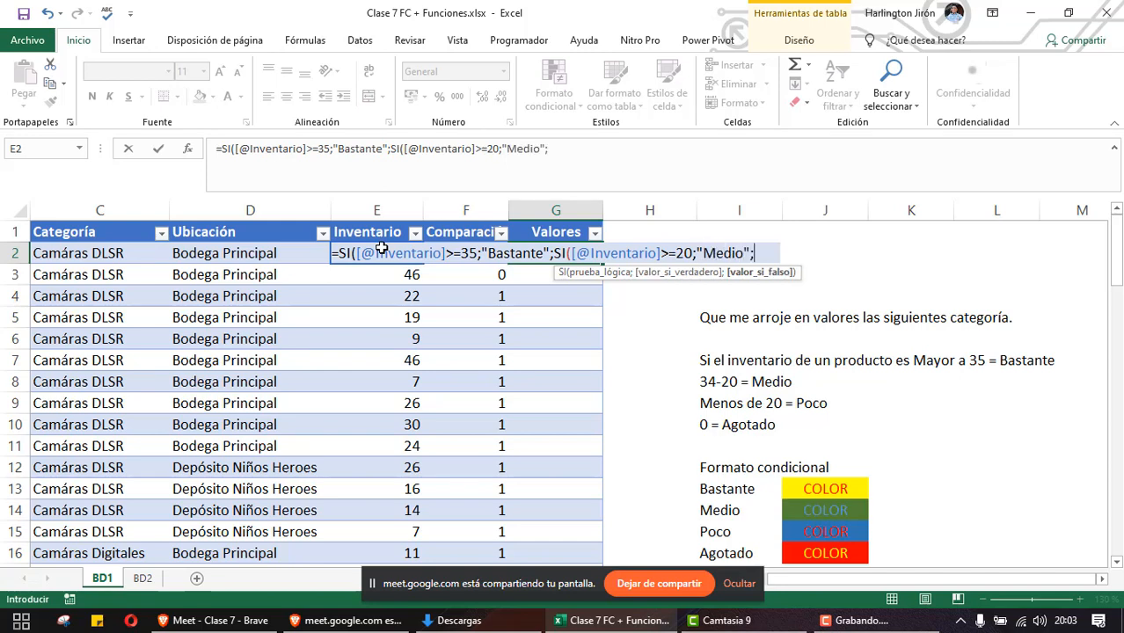
Nest a third SI in the formula that returns "Poco" when E2>0
{"action": "type", "text": "SI("}
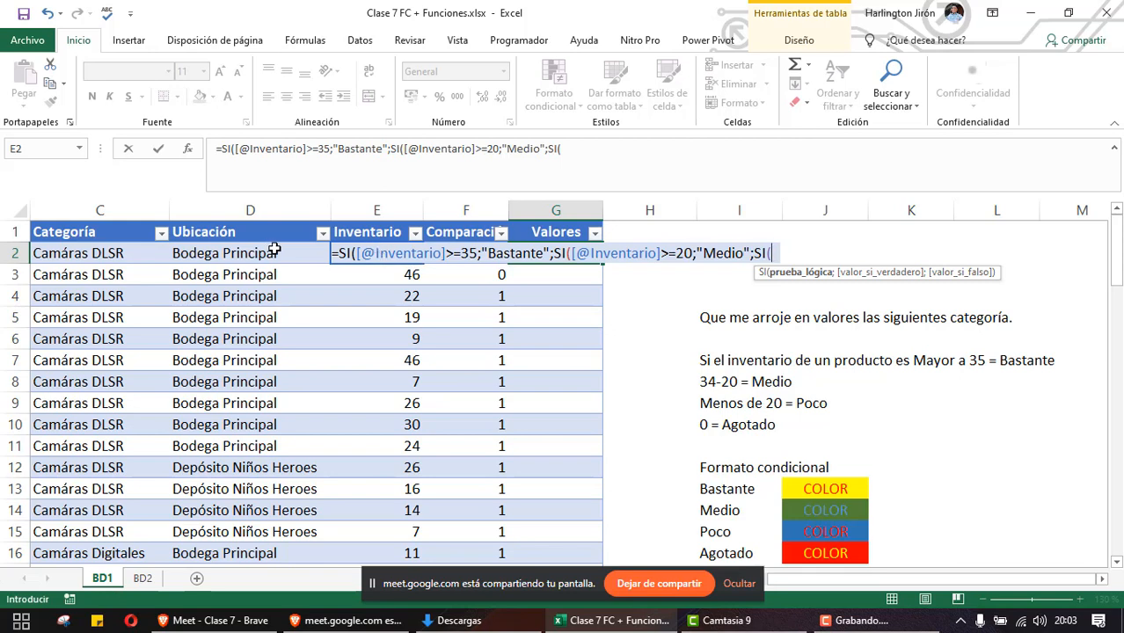
{"action": "type", "text": "E2"}
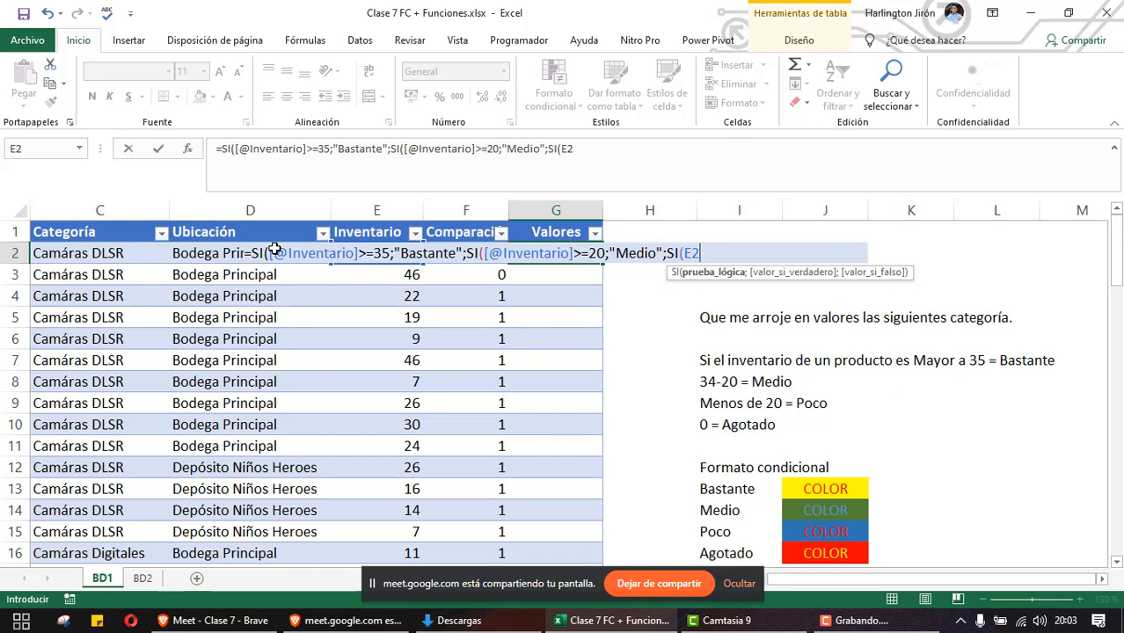
{"action": "type", "text": ">"}
{"action": "type", "text": "0;\""}
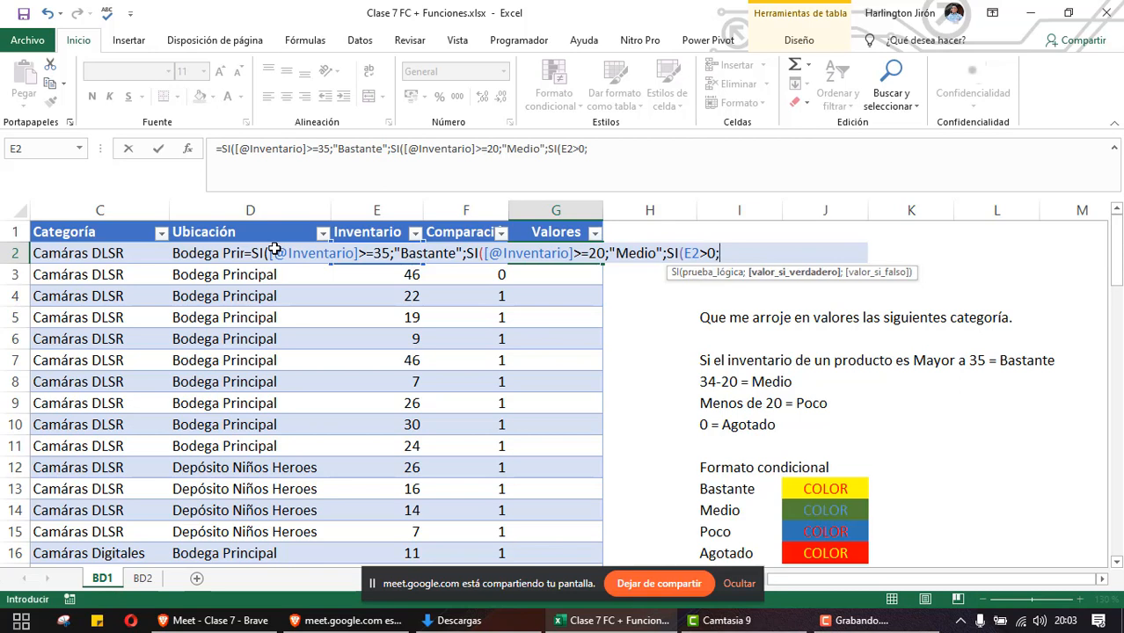
{"action": "type", "text": "Poco\";"}
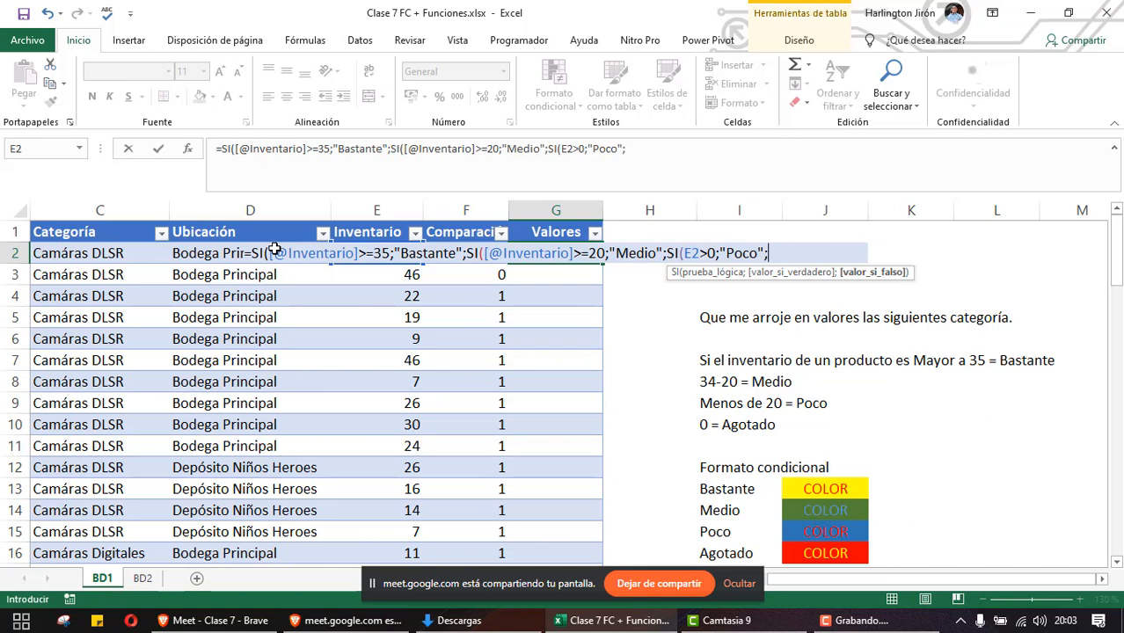
Try to finish the formula with E2=0;"Agotado";"" inside the third SI, closing all three parentheses
{"action": "type", "text": "E2"}
{"action": "type", "text": "=0"}
{"action": "type", "text": ";\""}
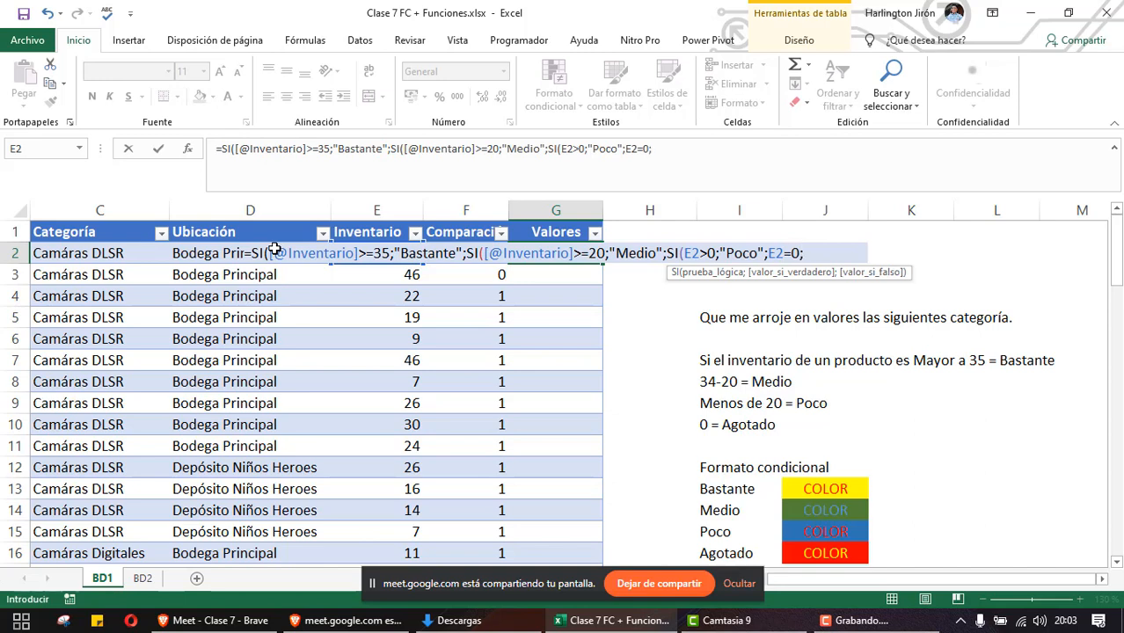
{"action": "type", "text": "Agotado\""}
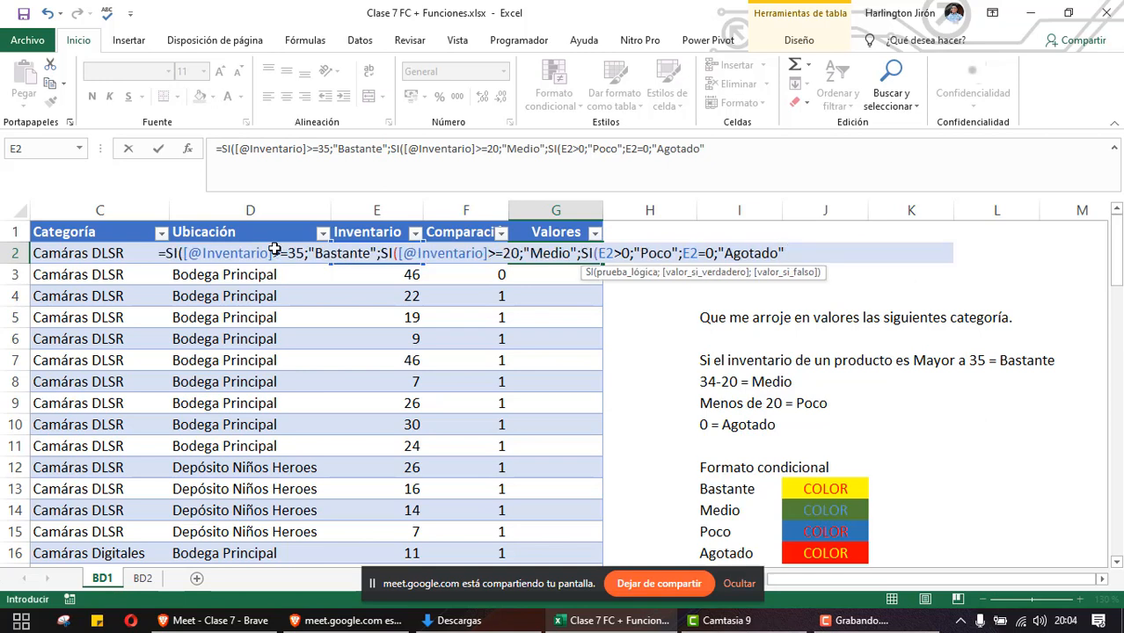
{"action": "type", "text": ";\"\"))"}
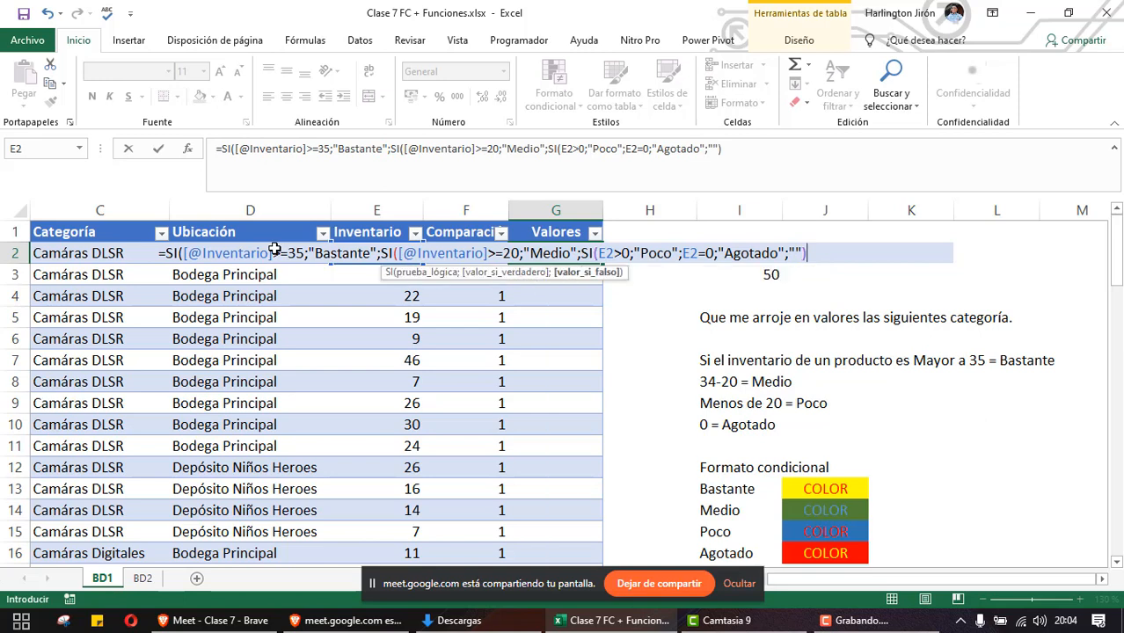
{"action": "type", "text": ")"}
{"action": "key", "text": "Return"}
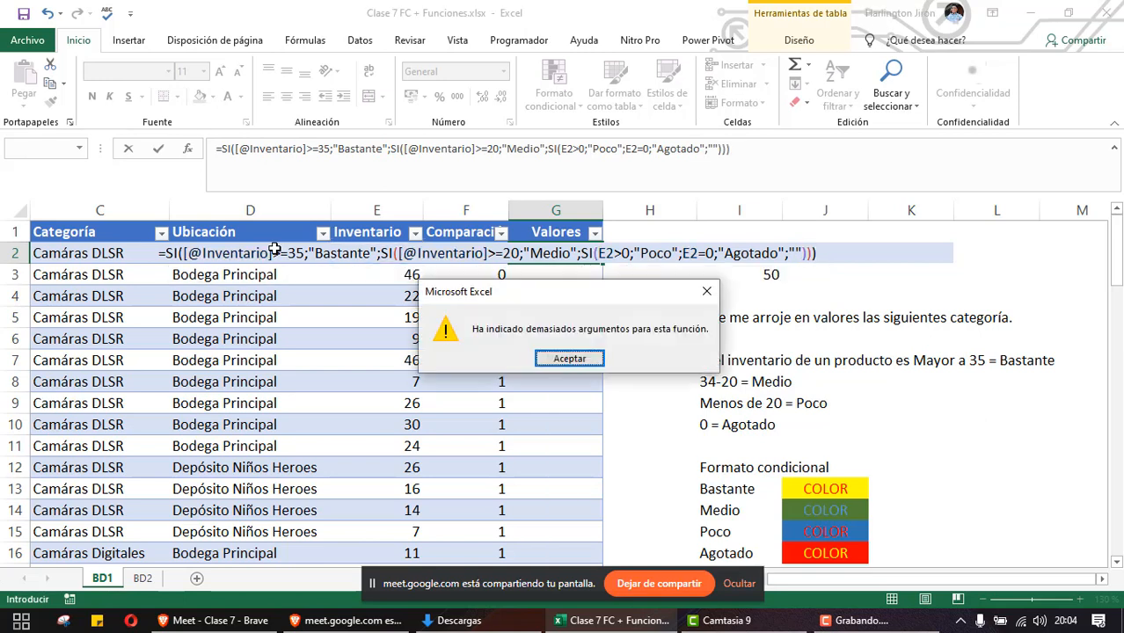
{"action": "key", "text": "Return"}
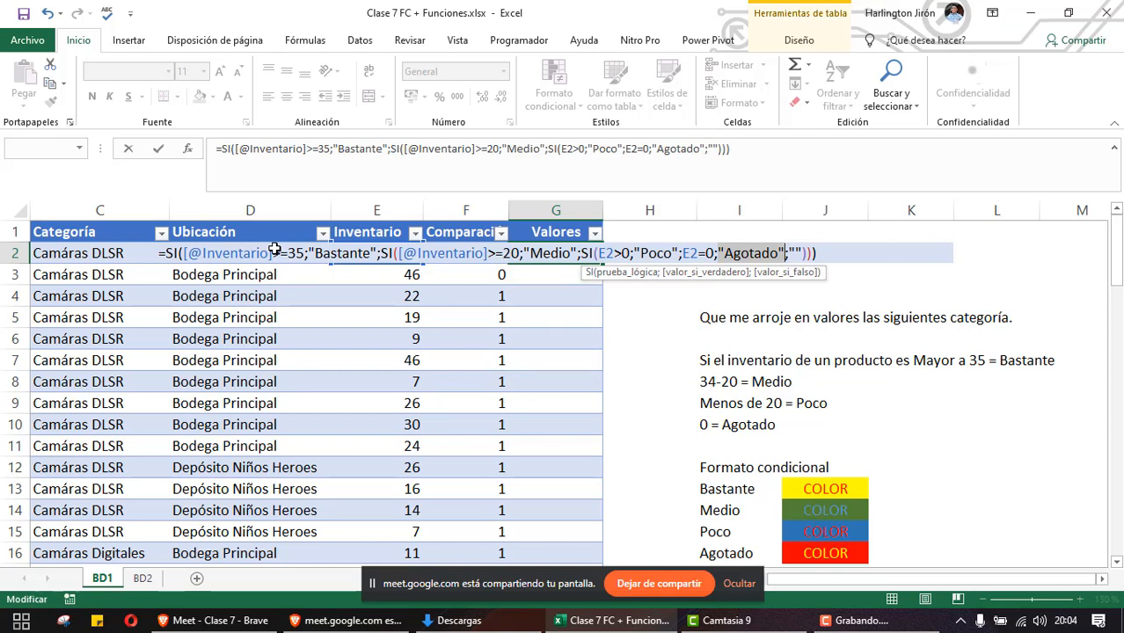
{"action": "key", "text": "Return"}
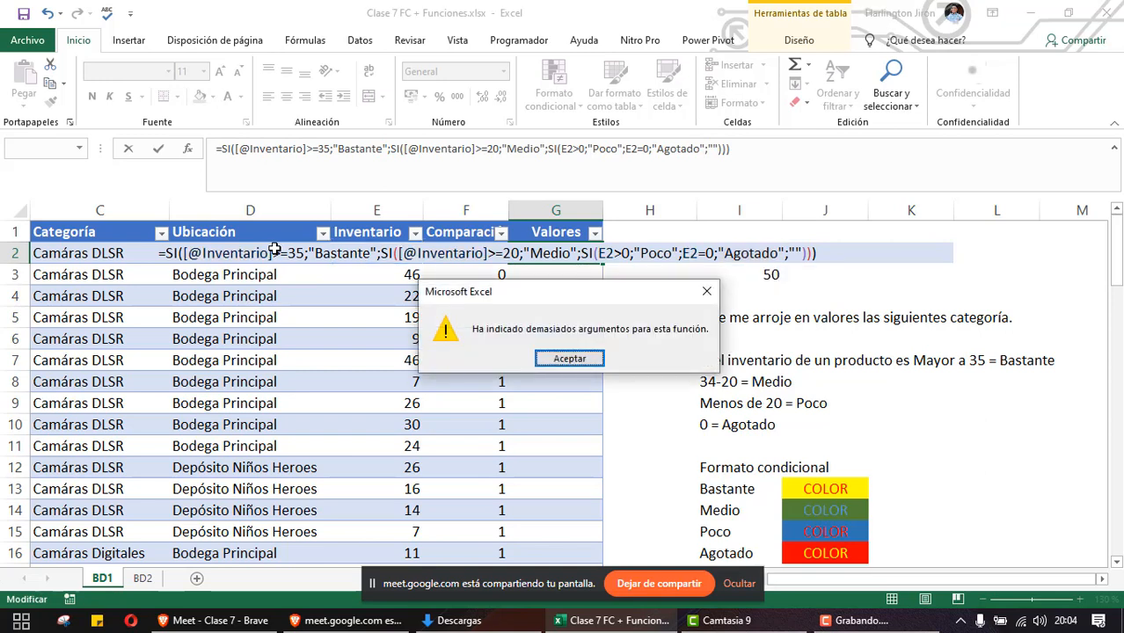
{"action": "key", "text": "Return"}
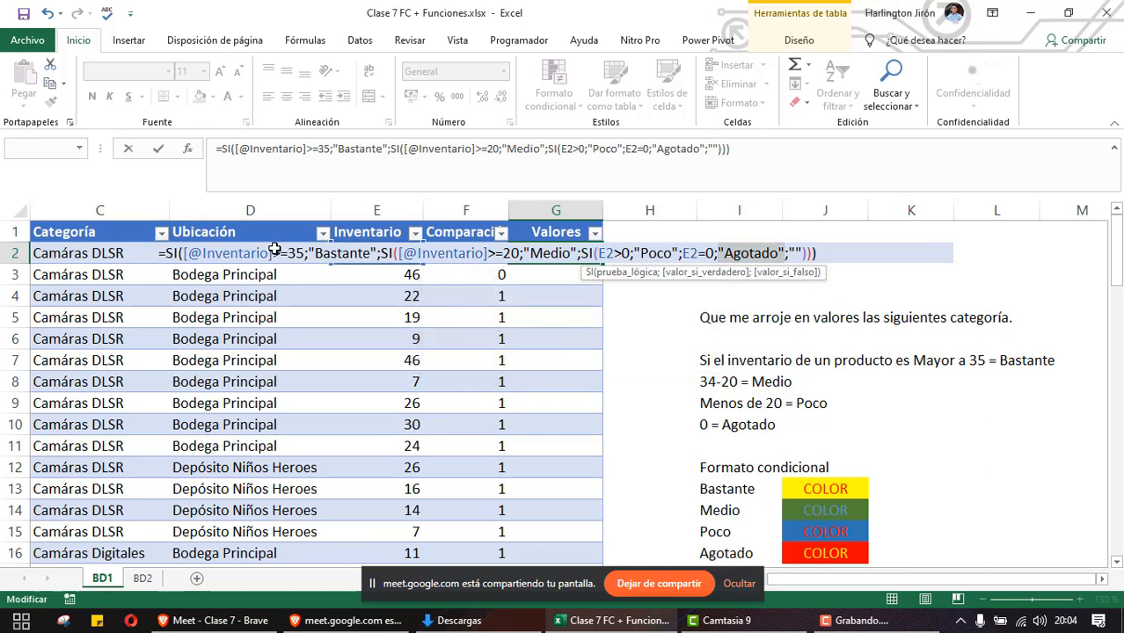
Remove E2=0;"Agotado";"" from the third SI, keeping the three closing parentheses
{"action": "key", "text": "Left"}
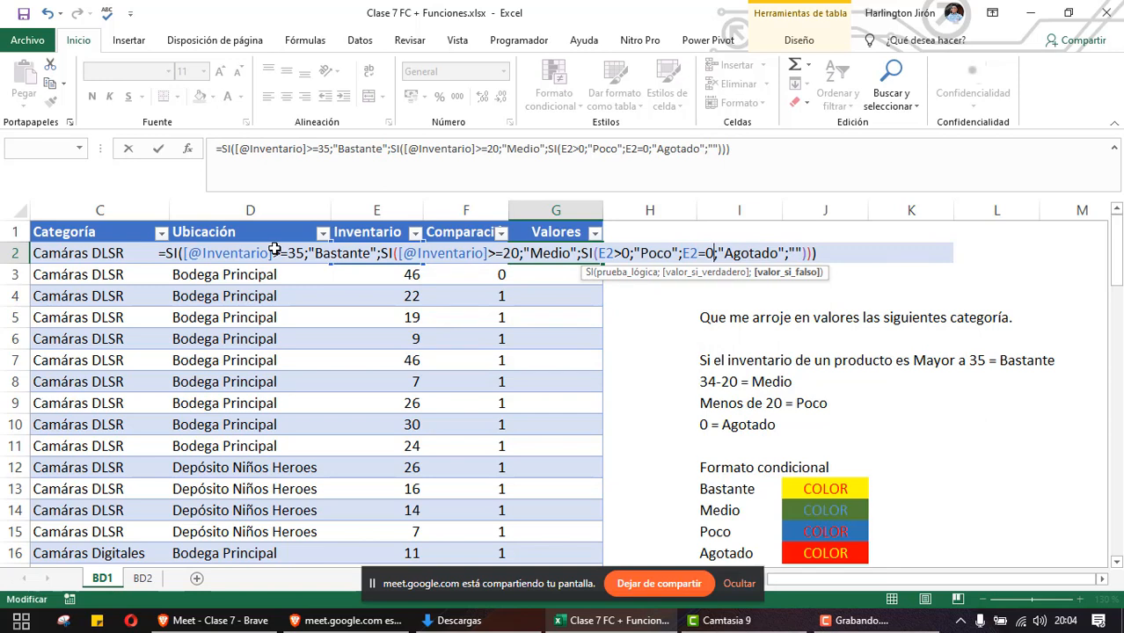
{"action": "key", "text": "shift+Right"}
{"action": "key", "text": "shift+Right"}
{"action": "key", "text": "shift+Right"}
{"action": "key", "text": "shift+Right"}
{"action": "key", "text": "shift+Right"}
{"action": "key", "text": "shift+Right"}
{"action": "key", "text": "shift+Right"}
{"action": "key", "text": "shift+Right"}
{"action": "key", "text": "shift+Right"}
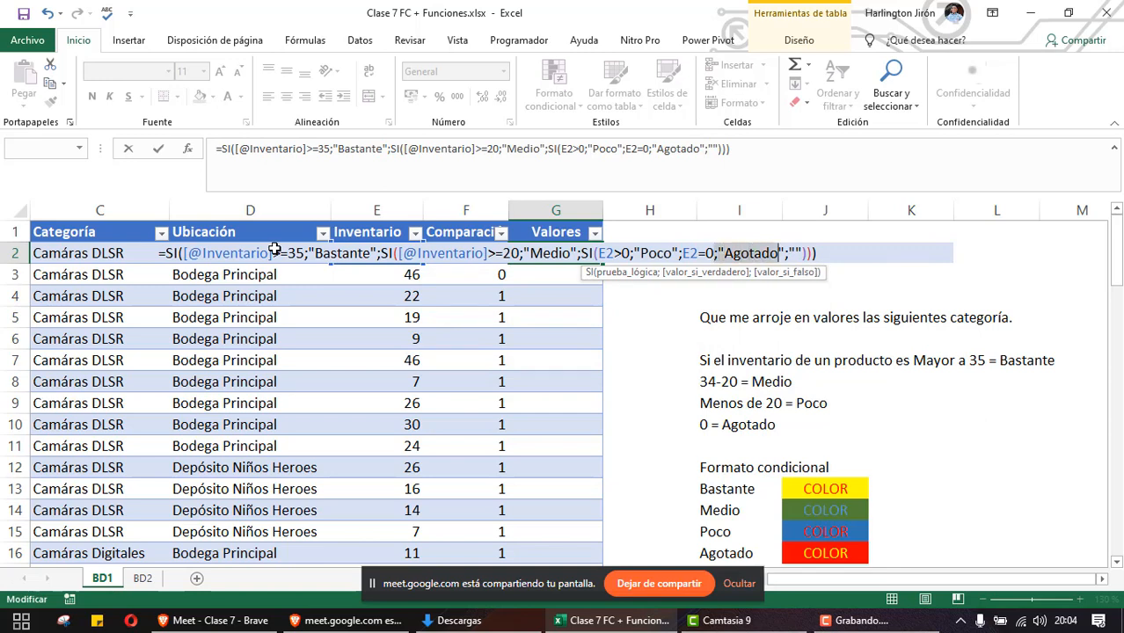
{"action": "key", "text": "shift+Right"}
{"action": "key", "text": "shift+Right"}
{"action": "key", "text": "shift+Right"}
{"action": "key", "text": "shift+Right"}
{"action": "key", "text": "Delete"}
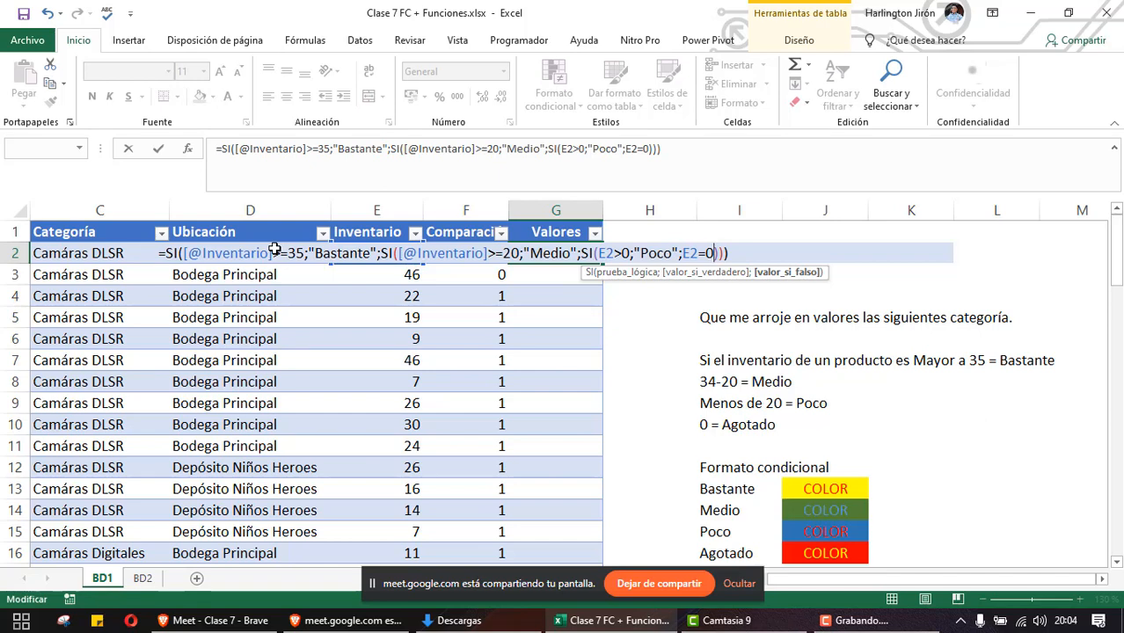
{"action": "key", "text": "BackSpace"}
{"action": "key", "text": "BackSpace"}
{"action": "key", "text": "BackSpace"}
{"action": "key", "text": "BackSpace"}
Nest a fourth SI as the false result, returning "Agotado" when E2=0 and "" otherwise, and enter the formula in Valores
{"action": "type", "text": "si"}
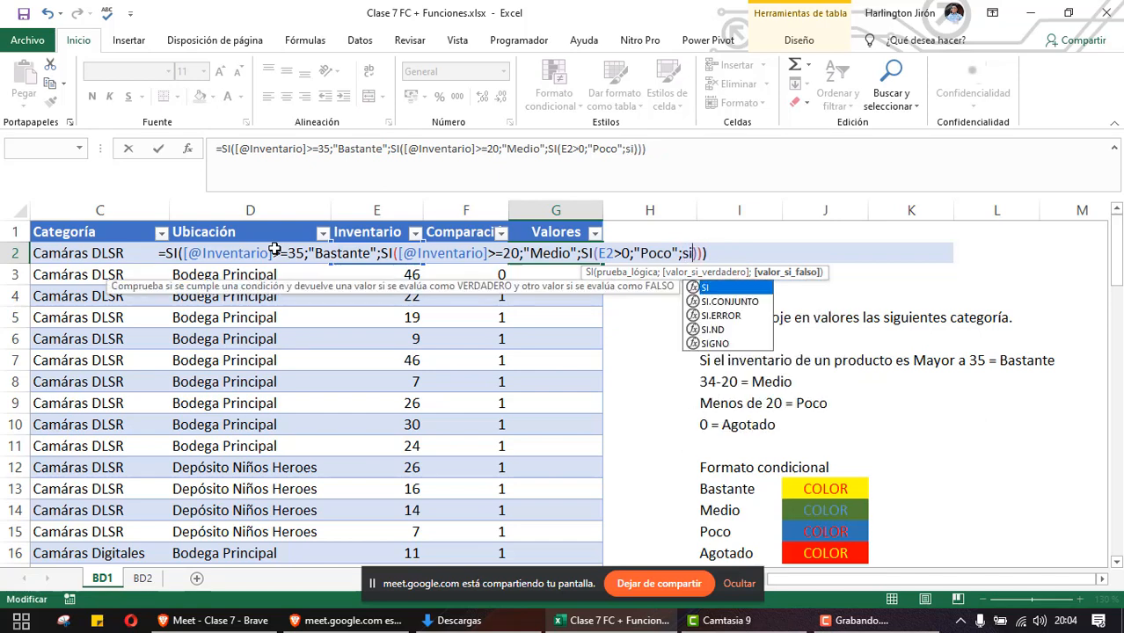
{"action": "key", "text": "Tab"}
{"action": "type", "text": "E"}
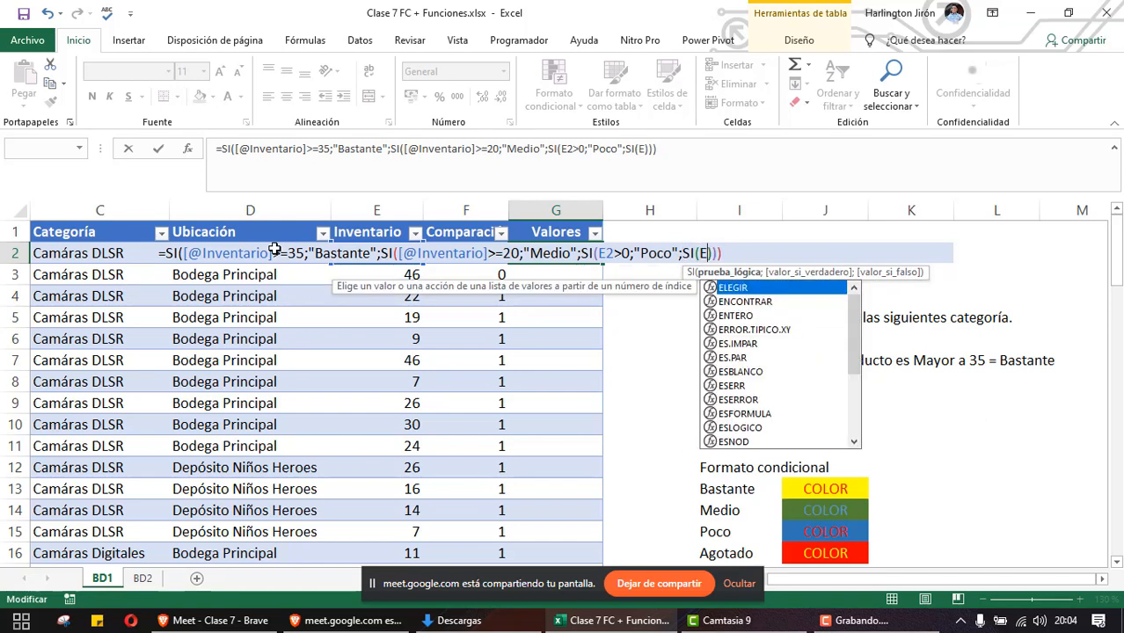
{"action": "type", "text": "2;"}
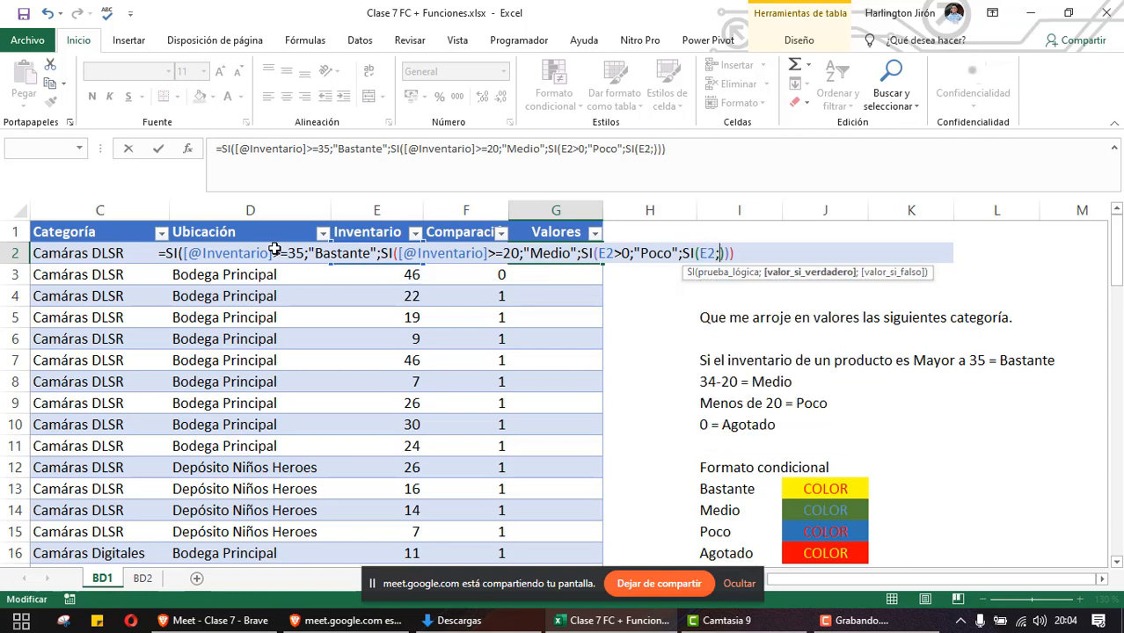
{"action": "key", "text": "BackSpace"}
{"action": "type", "text": "=0"}
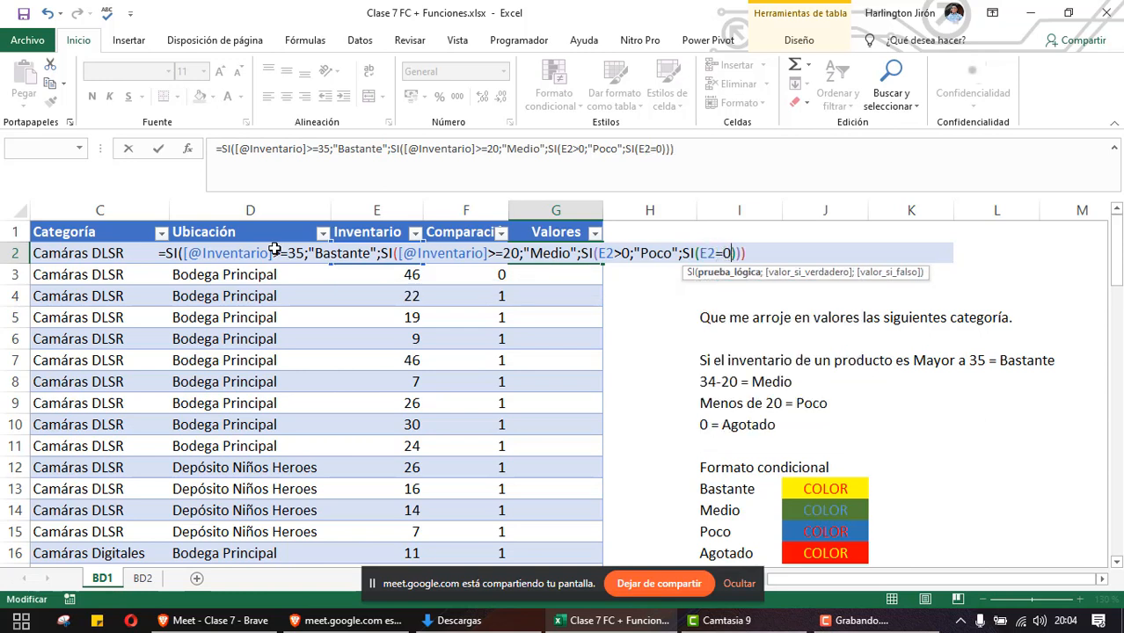
{"action": "type", "text": ";\""}
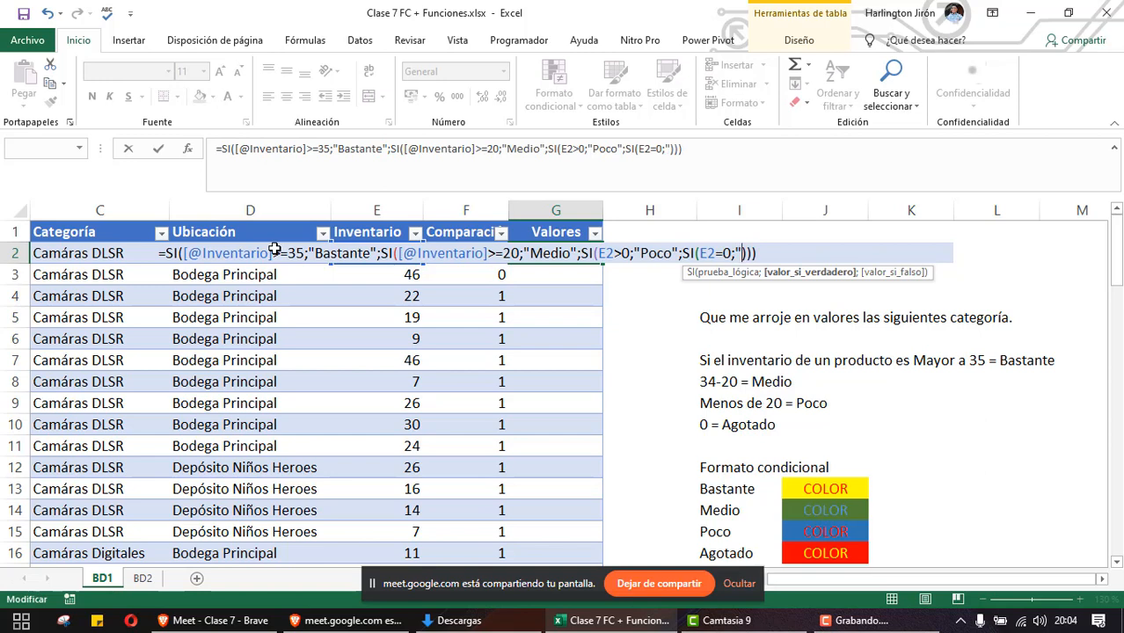
{"action": "type", "text": "Agotado\";"}
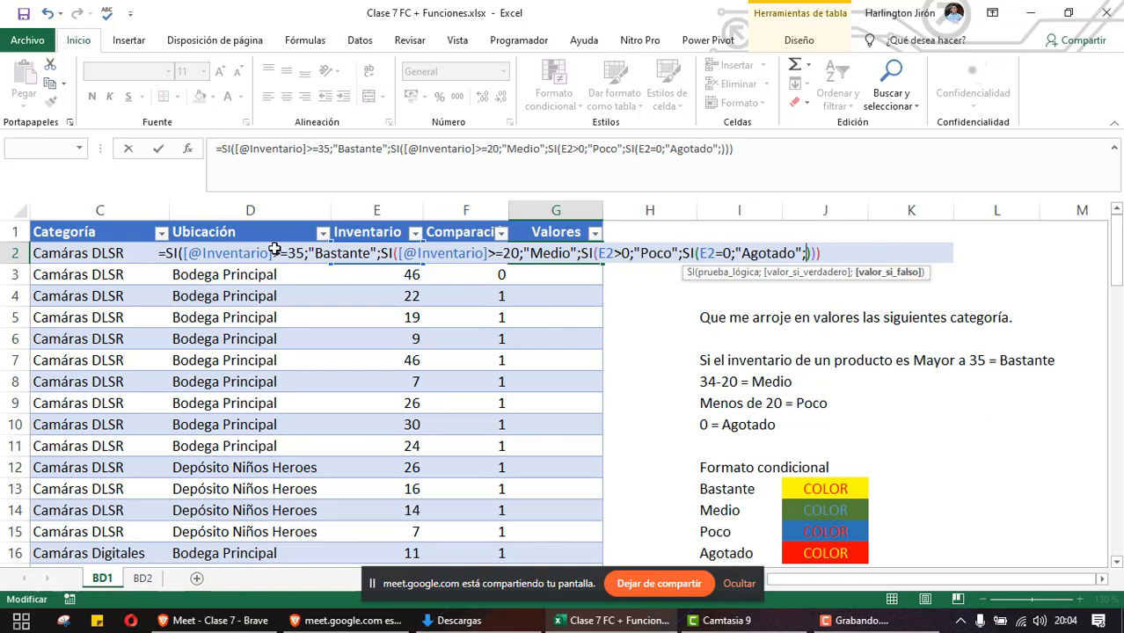
{"action": "type", "text": "\"\""}
{"action": "type", "text": ")"}
{"action": "key", "text": "Return"}
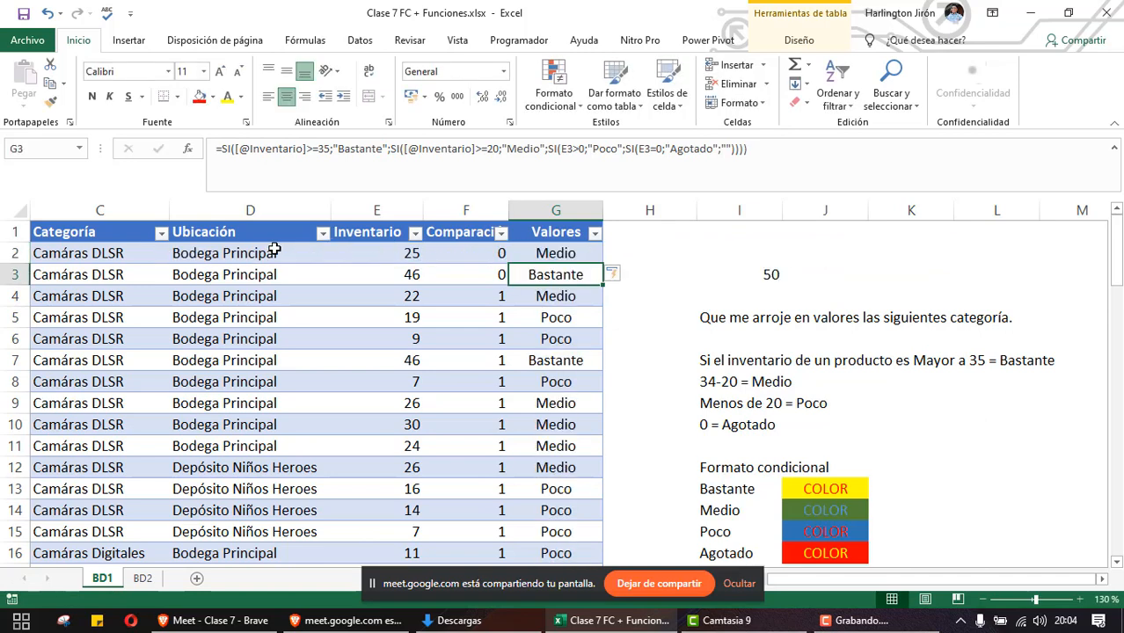
Review the Valores results against Inventario throughout the table
{"action": "scroll", "coordinate": [418, 397], "scroll_direction": "down", "scroll_amount": 7}
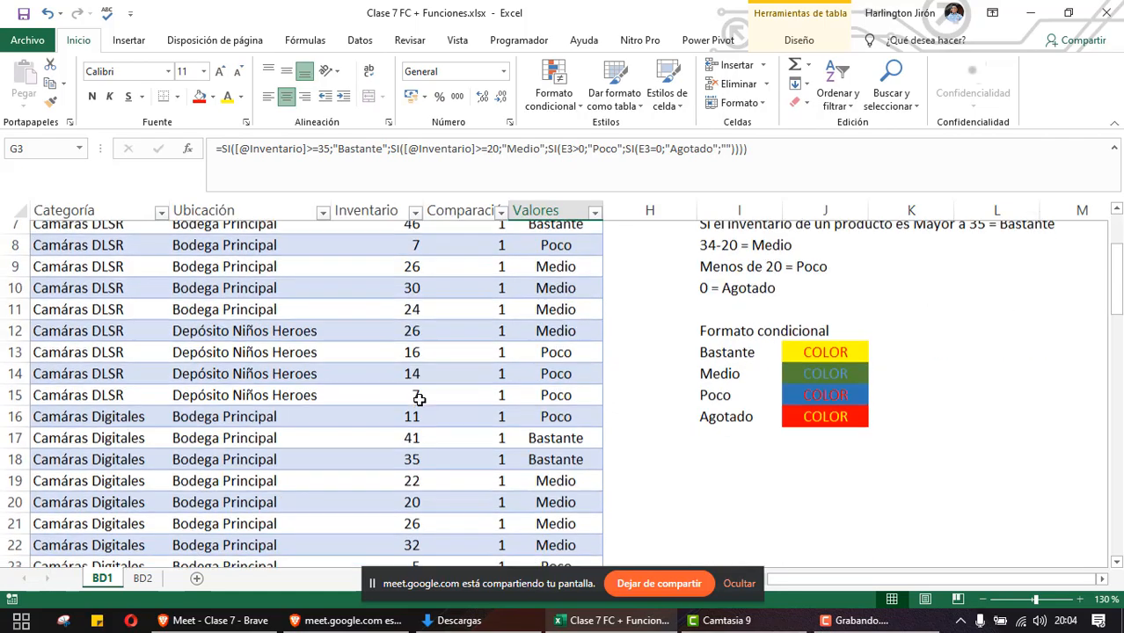
{"action": "scroll", "coordinate": [419, 401], "scroll_direction": "down", "scroll_amount": 5}
{"action": "scroll", "coordinate": [418, 401], "scroll_direction": "up", "scroll_amount": 4}
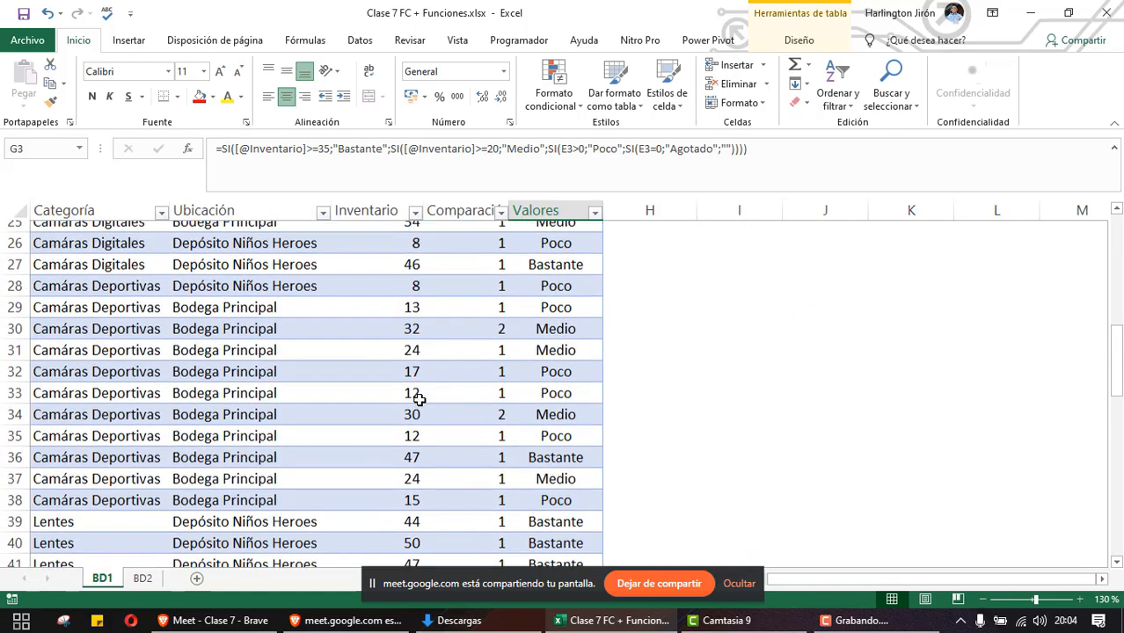
{"action": "scroll", "coordinate": [418, 401], "scroll_direction": "down", "scroll_amount": 5}
{"action": "scroll", "coordinate": [419, 401], "scroll_direction": "down", "scroll_amount": 8}
{"action": "scroll", "coordinate": [419, 401], "scroll_direction": "up", "scroll_amount": 18}
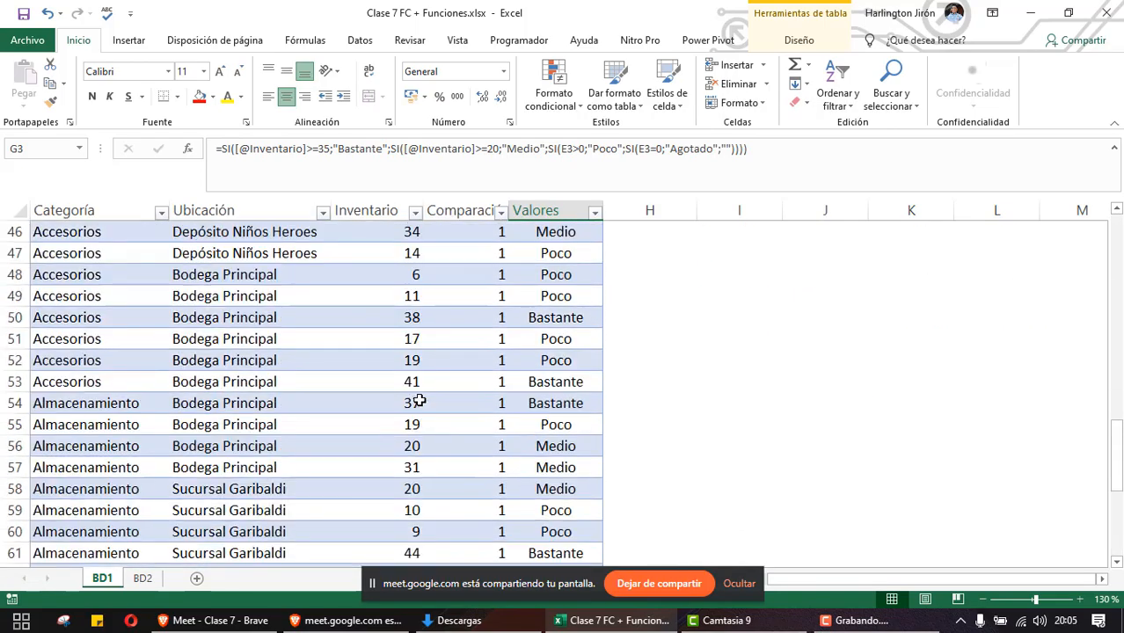
{"action": "scroll", "coordinate": [419, 402], "scroll_direction": "up", "scroll_amount": 3}
Select all the table's data rows from ID to Valores, starting at G2 and extending through row 74
{"action": "left_click", "coordinate": [563, 253]}
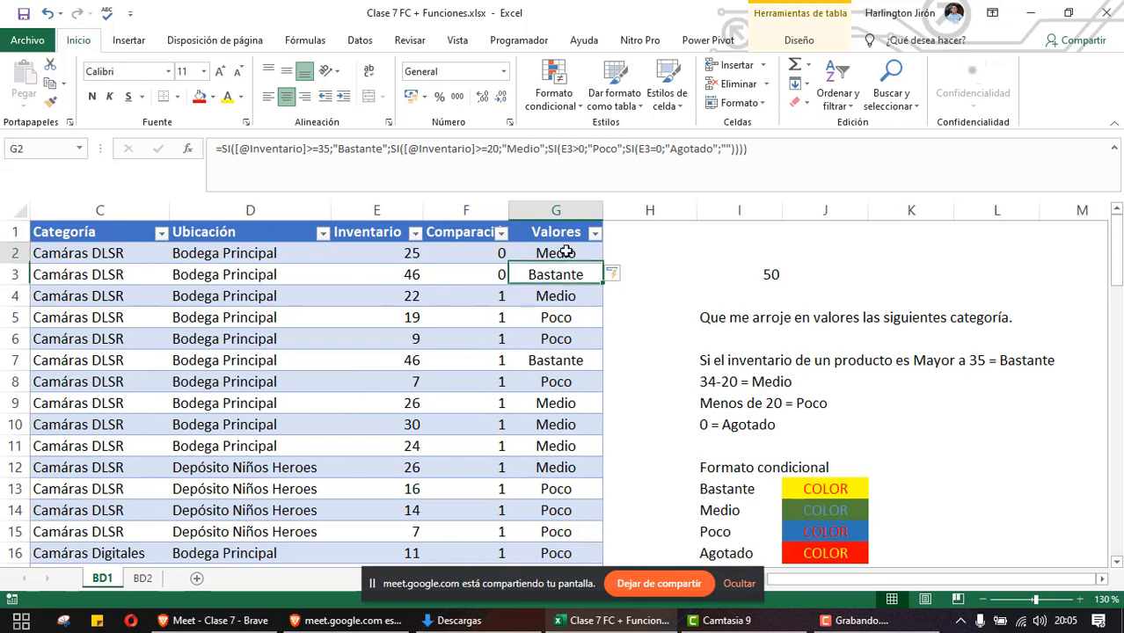
{"action": "key", "text": "shift+Down"}
{"action": "key", "text": "ctrl+shift+Left"}
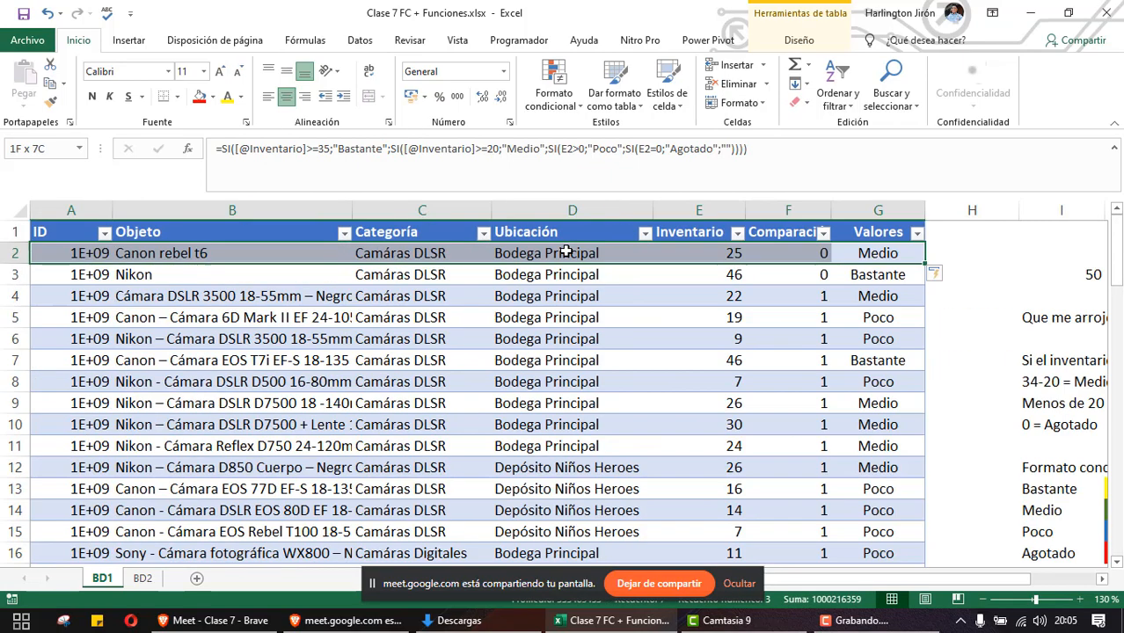
{"action": "key", "text": "shift+Down"}
{"action": "key", "text": "shift+Down"}
{"action": "key", "text": "shift+Down"}
{"action": "key", "text": "shift+Down"}
{"action": "key", "text": "shift+Down"}
{"action": "key", "text": "shift+Down"}
{"action": "key", "text": "shift+Down"}
{"action": "key", "text": "shift+Down"}
{"action": "key", "text": "shift+Down"}
{"action": "key", "text": "shift+Down"}
{"action": "key", "text": "shift+Down"}
{"action": "key", "text": "shift+Down"}
{"action": "key", "text": "shift+Down"}
{"action": "key", "text": "shift+Down"}
{"action": "key", "text": "shift+Down"}
{"action": "key", "text": "shift+Down"}
{"action": "key", "text": "shift+Down"}
{"action": "key", "text": "shift+Down"}
{"action": "key", "text": "shift+Down"}
{"action": "key", "text": "shift+Down"}
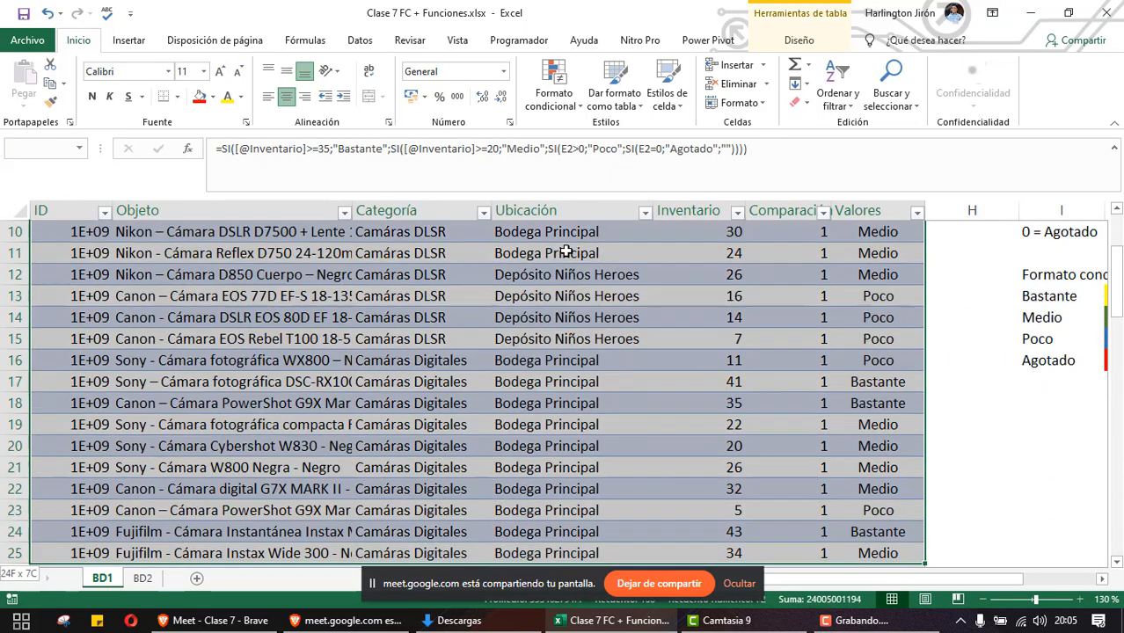
{"action": "key", "text": "shift+Down"}
{"action": "key", "text": "shift+Down"}
{"action": "key", "text": "shift+Down"}
{"action": "key", "text": "shift+Down"}
{"action": "key", "text": "shift+Down"}
{"action": "key", "text": "shift+Down"}
{"action": "key", "text": "shift+Down"}
{"action": "key", "text": "shift+Down"}
{"action": "key", "text": "shift+Down"}
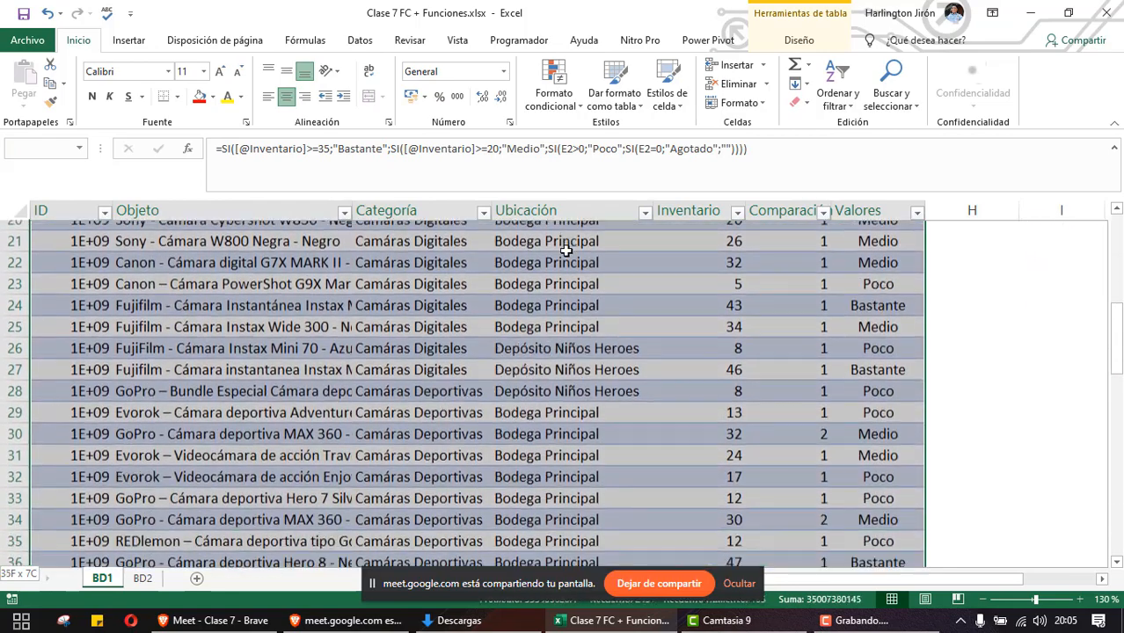
{"action": "key", "text": "shift+Down"}
{"action": "key", "text": "shift+Down"}
{"action": "key", "text": "shift+Down"}
{"action": "key", "text": "shift+Down"}
{"action": "key", "text": "shift+Down"}
{"action": "key", "text": "shift+Down"}
{"action": "key", "text": "shift+Down"}
{"action": "key", "text": "shift+Down"}
{"action": "key", "text": "shift+Down"}
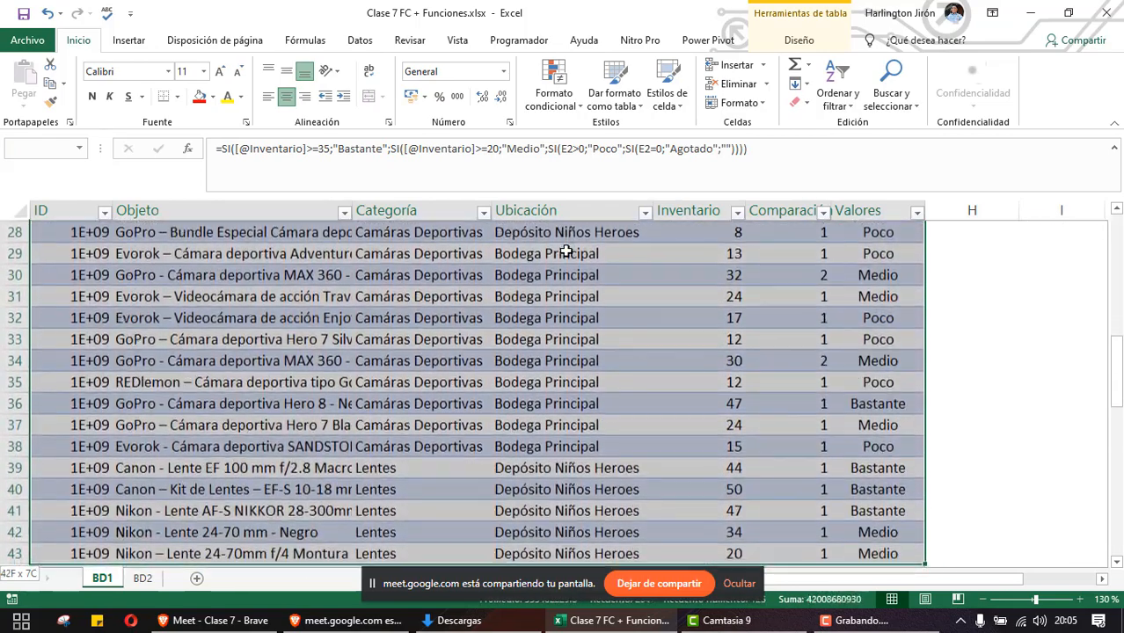
{"action": "key", "text": "shift+Down"}
{"action": "key", "text": "shift+Down"}
{"action": "key", "text": "shift+Down"}
{"action": "key", "text": "shift+Down"}
{"action": "key", "text": "shift+Down"}
{"action": "key", "text": "shift+Down"}
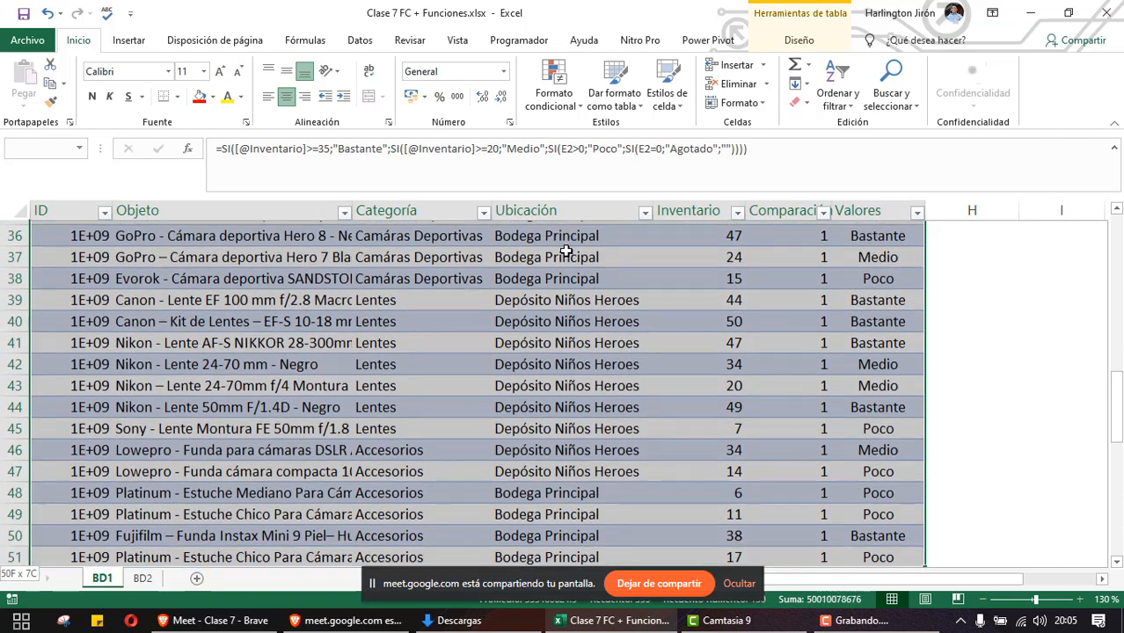
{"action": "key", "text": "shift+Down"}
{"action": "key", "text": "shift+Down"}
{"action": "key", "text": "shift+Down"}
{"action": "key", "text": "ctrl+shift+Down"}
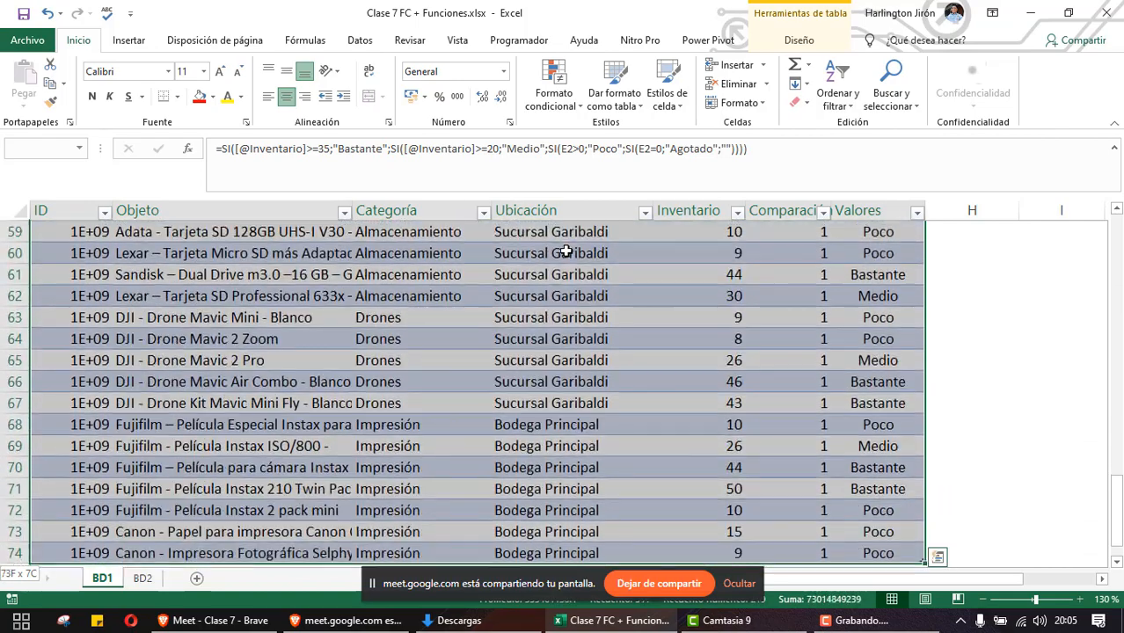
{"action": "scroll", "coordinate": [788, 376], "scroll_direction": "up", "scroll_amount": 6}
{"action": "scroll", "coordinate": [788, 377], "scroll_direction": "up", "scroll_amount": 13}
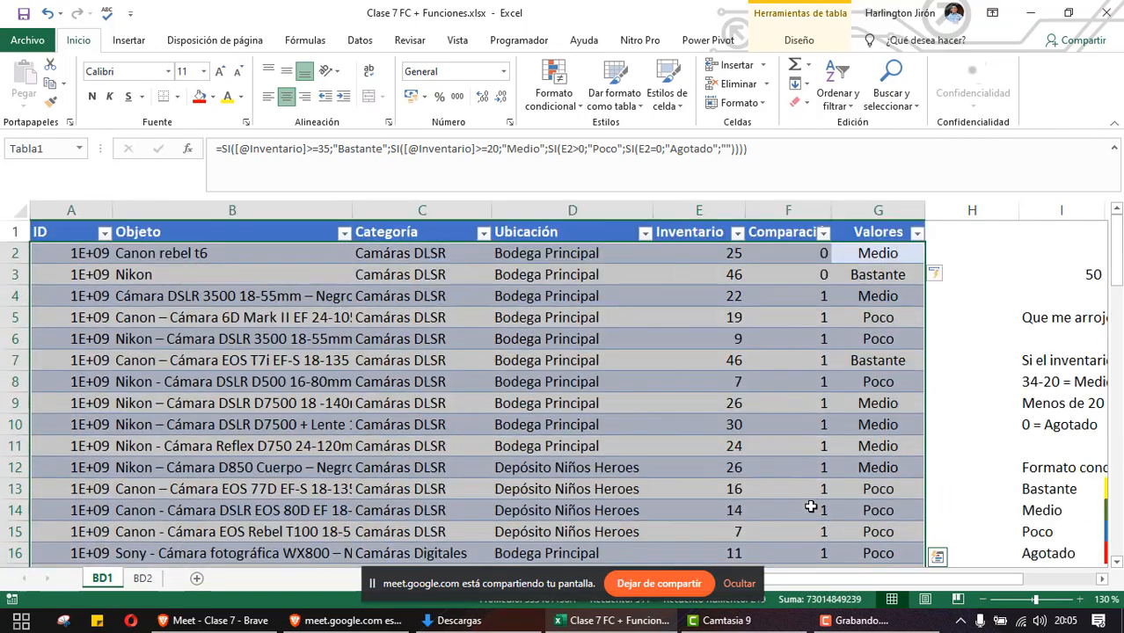
{"action": "left_click_drag", "start_coordinate": [815, 580], "coordinate": [845, 581]}
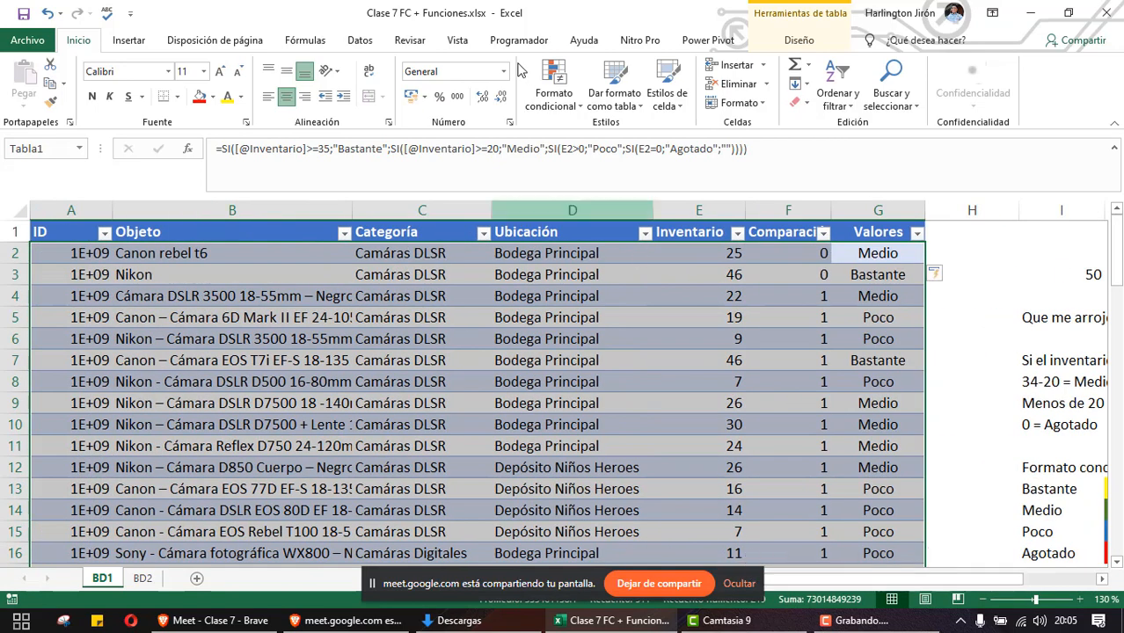
Start a formula-based conditional formatting rule for the selected rows with the condition =$G2="Bastante"
{"action": "left_click", "coordinate": [553, 88]}
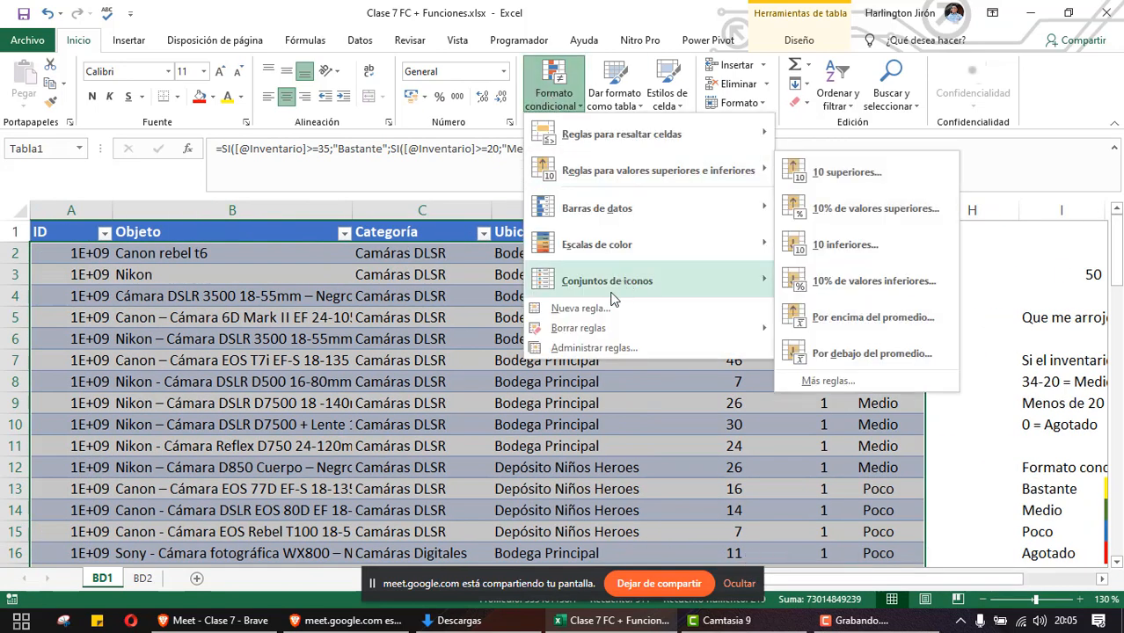
{"action": "left_click", "coordinate": [582, 309]}
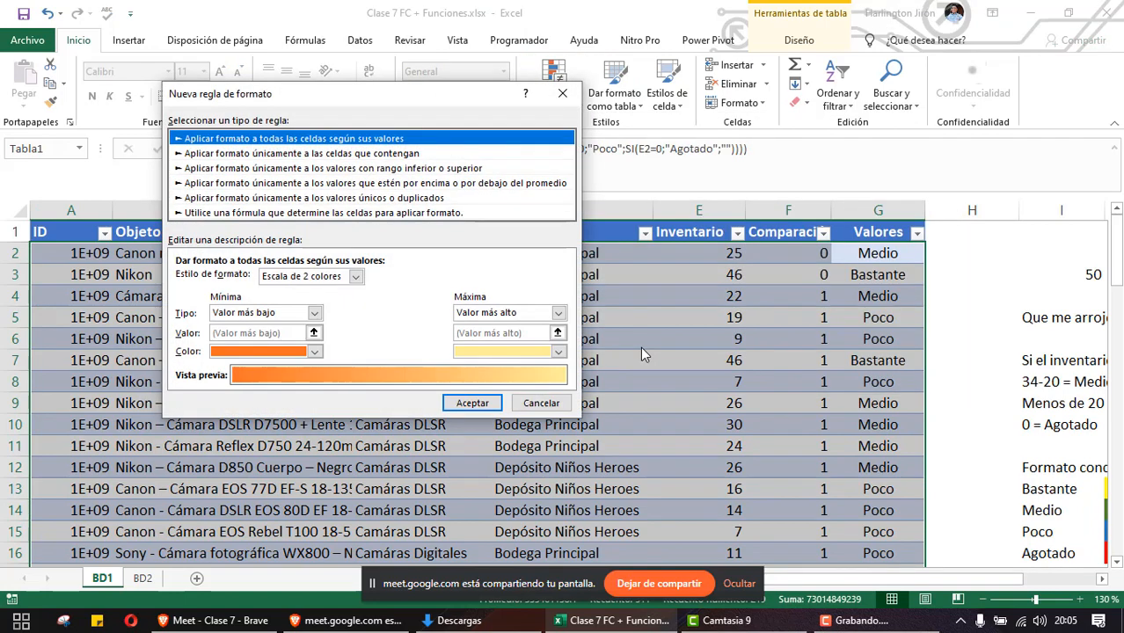
{"action": "left_click", "coordinate": [260, 214]}
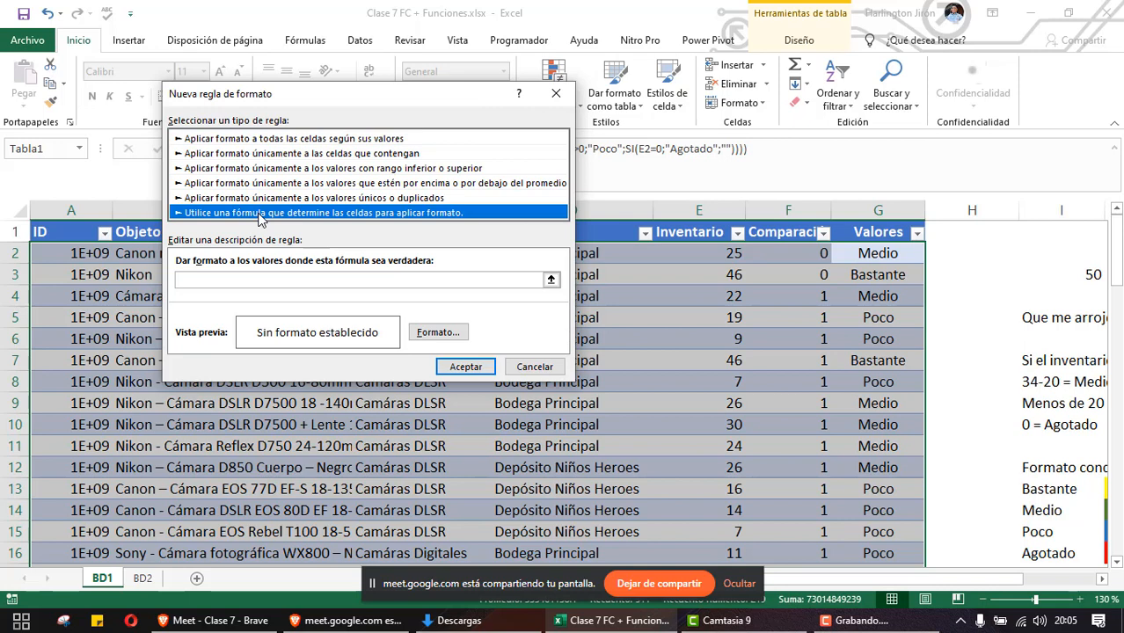
{"action": "left_click", "coordinate": [284, 278]}
{"action": "type", "text": "="}
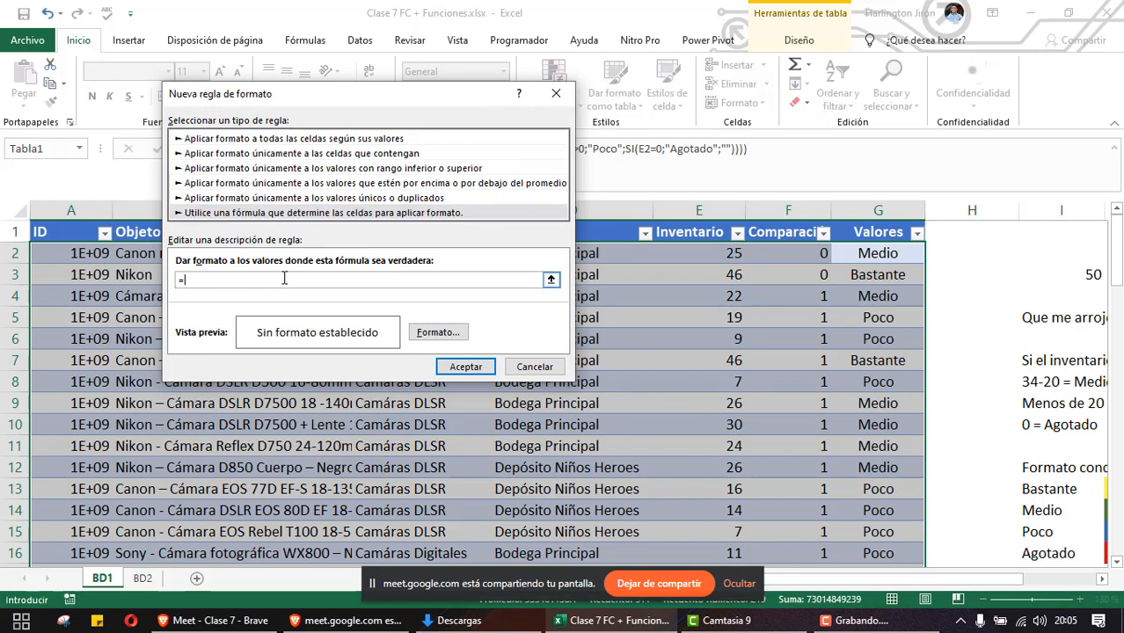
{"action": "left_click", "coordinate": [878, 252]}
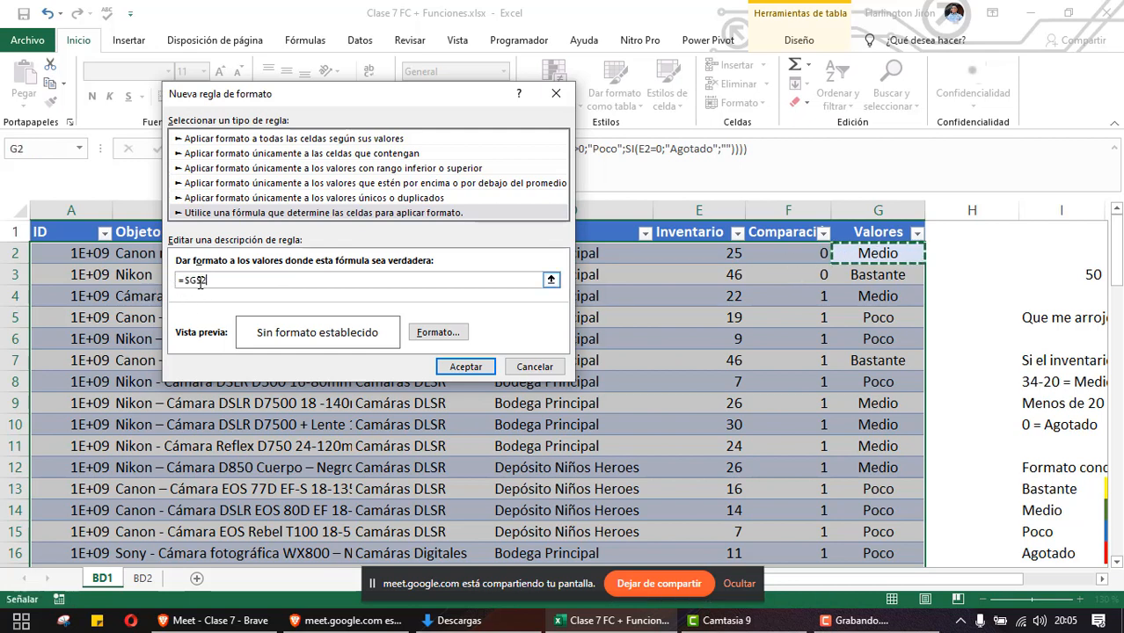
{"action": "left_click", "coordinate": [257, 279]}
{"action": "key", "text": "BackSpace"}
{"action": "key", "text": "BackSpace"}
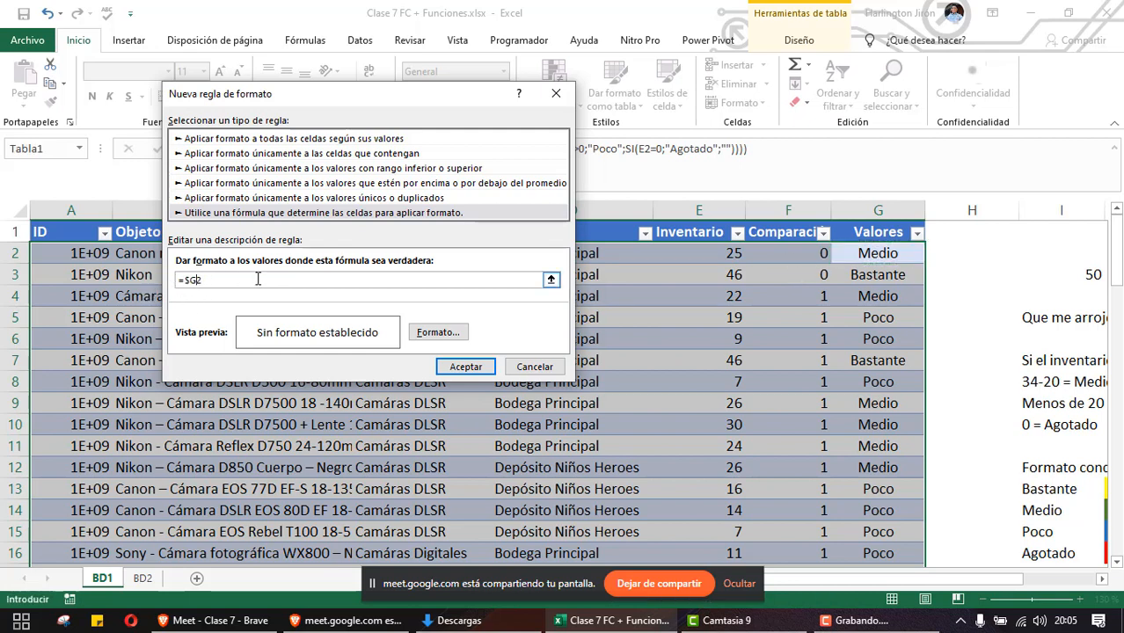
{"action": "type", "text": "2=\"Bastante\""}
Give the Bastante rule a yellow fill and red font, and apply it to the selected rows
{"action": "left_click", "coordinate": [437, 335]}
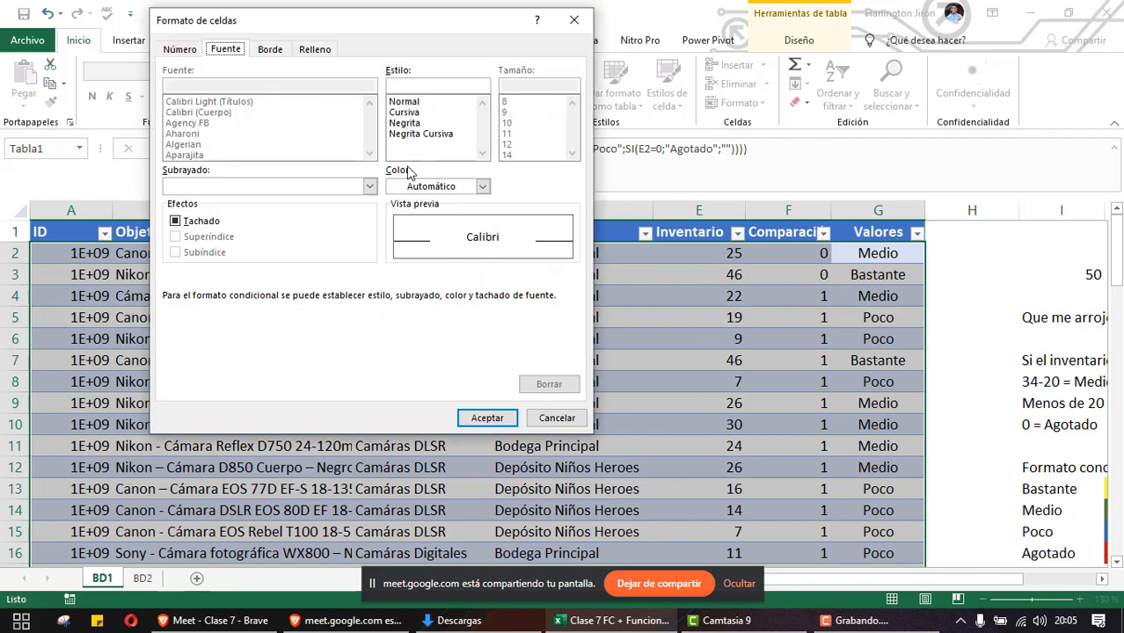
{"action": "left_click", "coordinate": [325, 50]}
{"action": "left_click", "coordinate": [222, 211]}
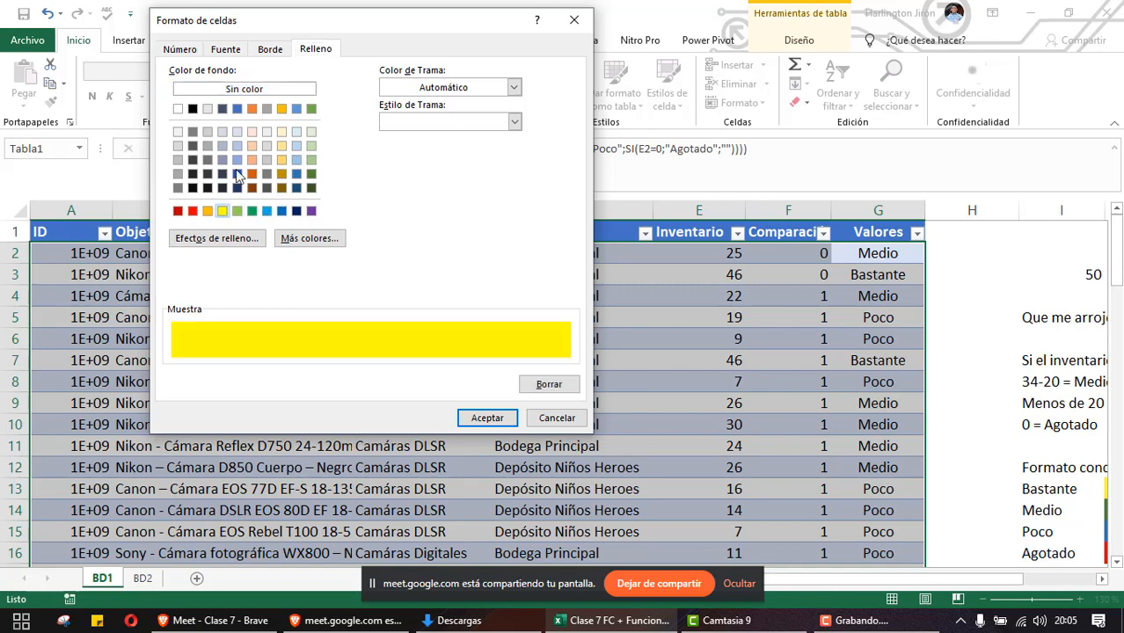
{"action": "left_click", "coordinate": [225, 49]}
{"action": "left_click", "coordinate": [482, 186]}
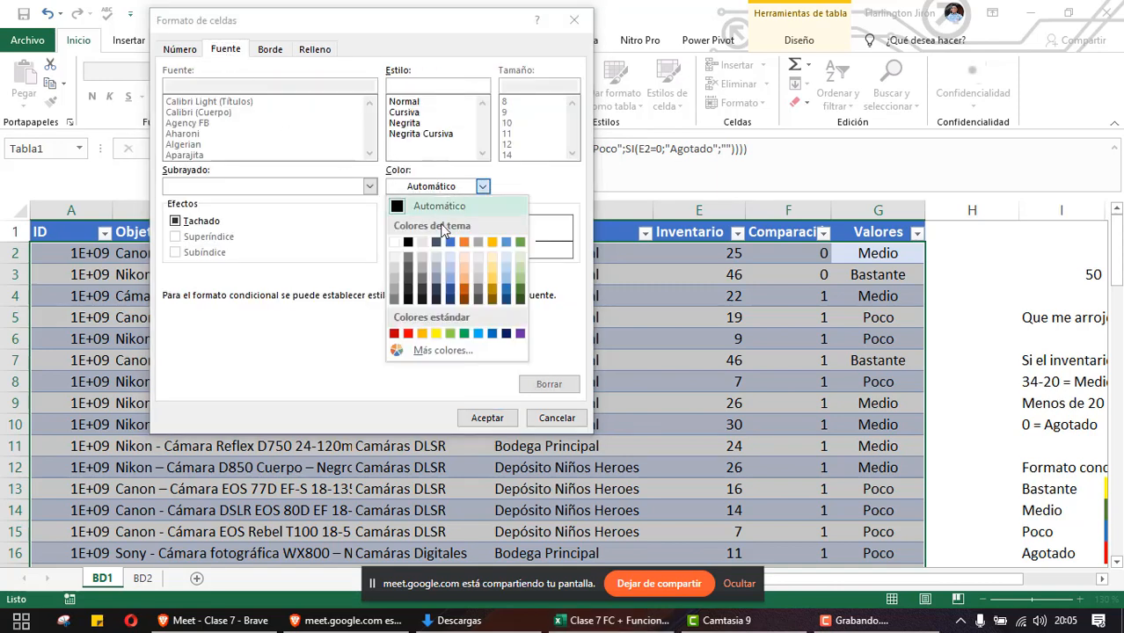
{"action": "left_click", "coordinate": [408, 334]}
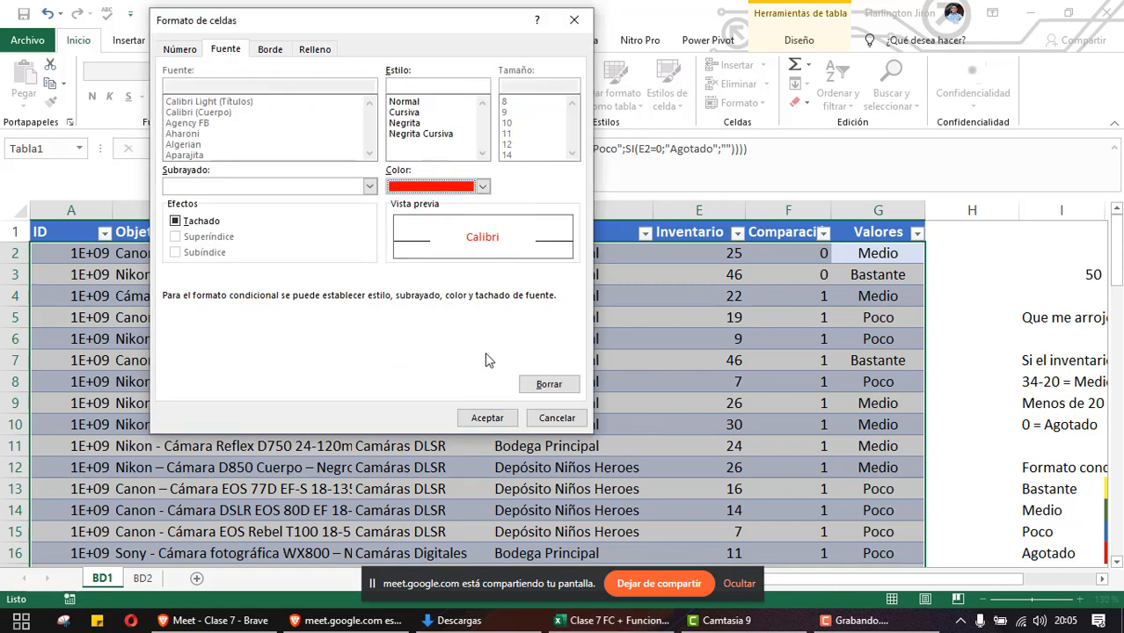
{"action": "left_click", "coordinate": [484, 418]}
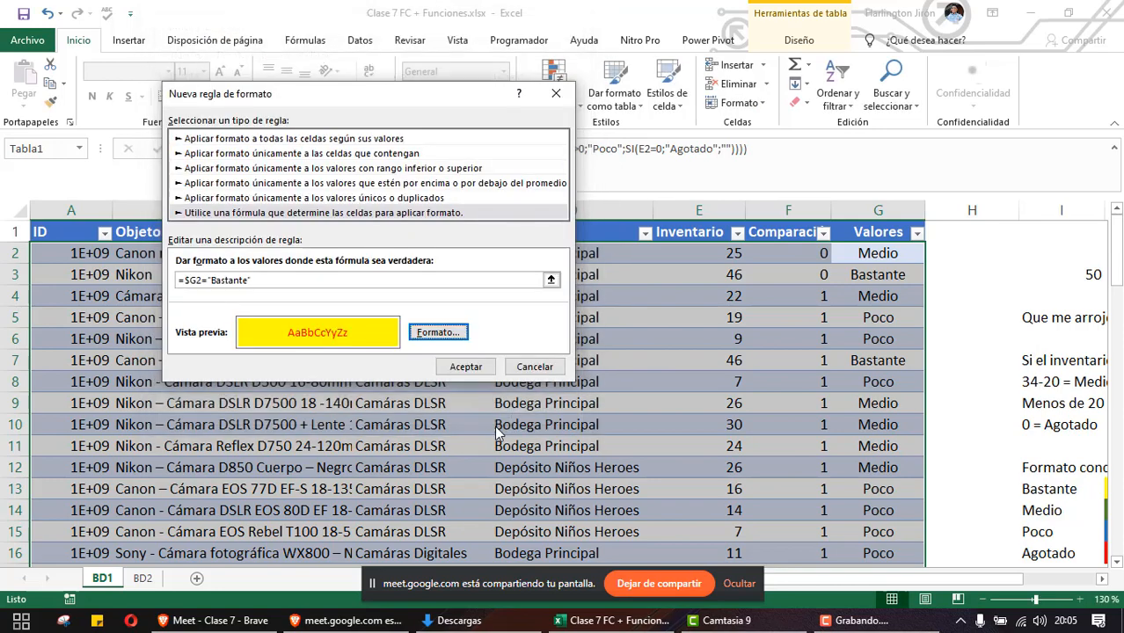
{"action": "left_click", "coordinate": [468, 367]}
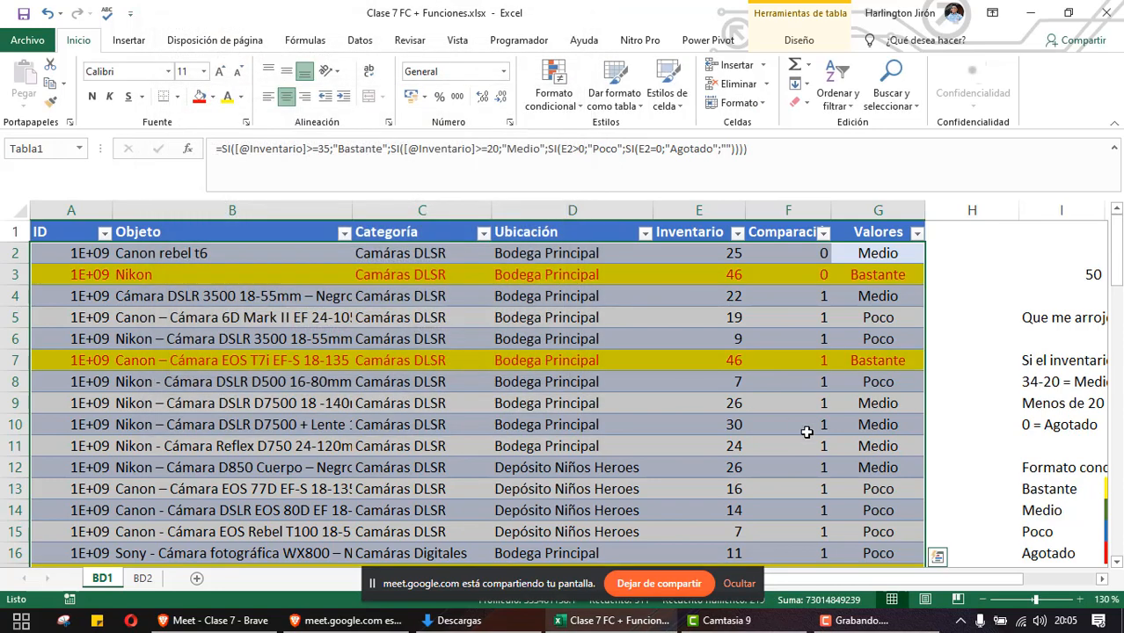
Check the row highlighting down the table and the Formato condicional colour key beside it
{"action": "left_click", "coordinate": [806, 432]}
{"action": "scroll", "coordinate": [807, 432], "scroll_direction": "down", "scroll_amount": 16}
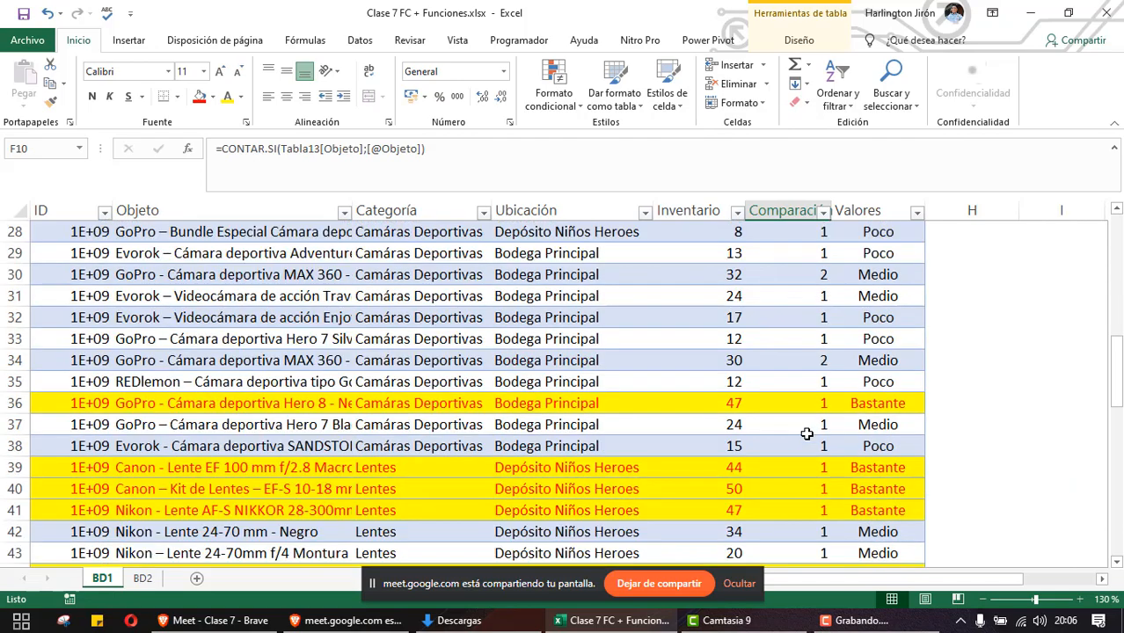
{"action": "scroll", "coordinate": [807, 434], "scroll_direction": "up", "scroll_amount": 6}
{"action": "scroll", "coordinate": [806, 434], "scroll_direction": "up", "scroll_amount": 10}
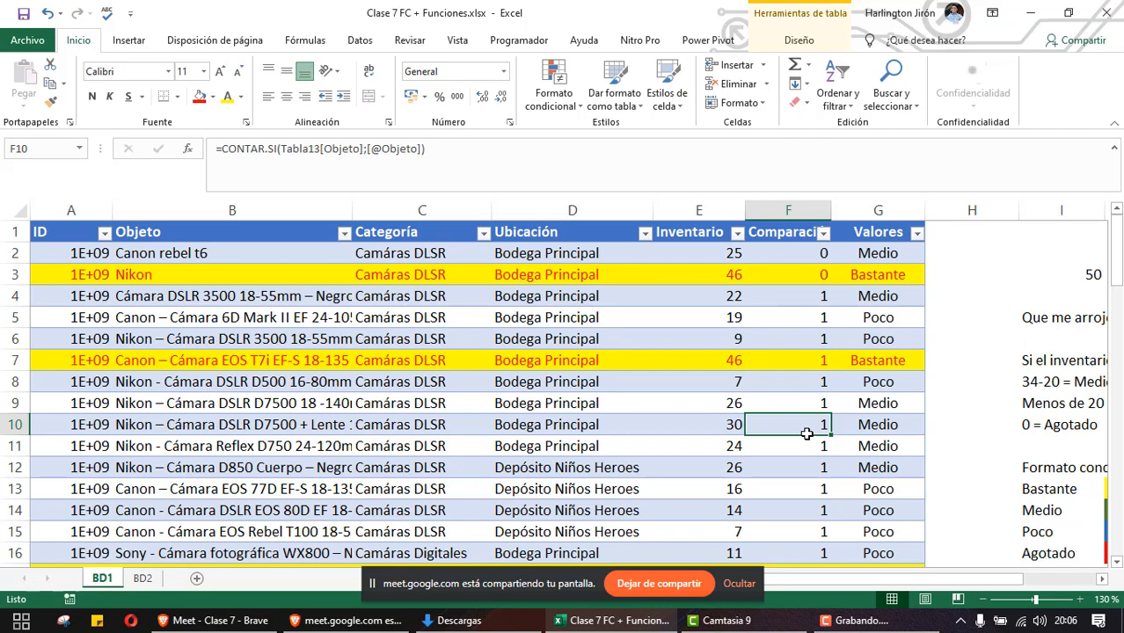
{"action": "scroll", "coordinate": [807, 433], "scroll_direction": "right", "scroll_amount": 4}
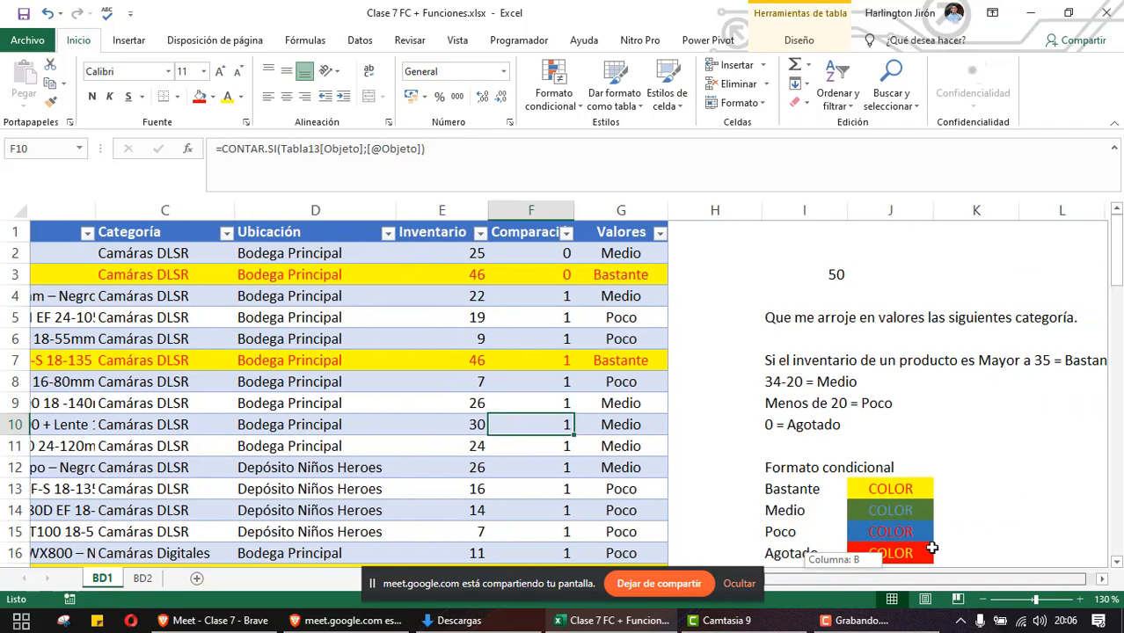
{"action": "scroll", "coordinate": [961, 471], "scroll_direction": "down", "scroll_amount": 2}
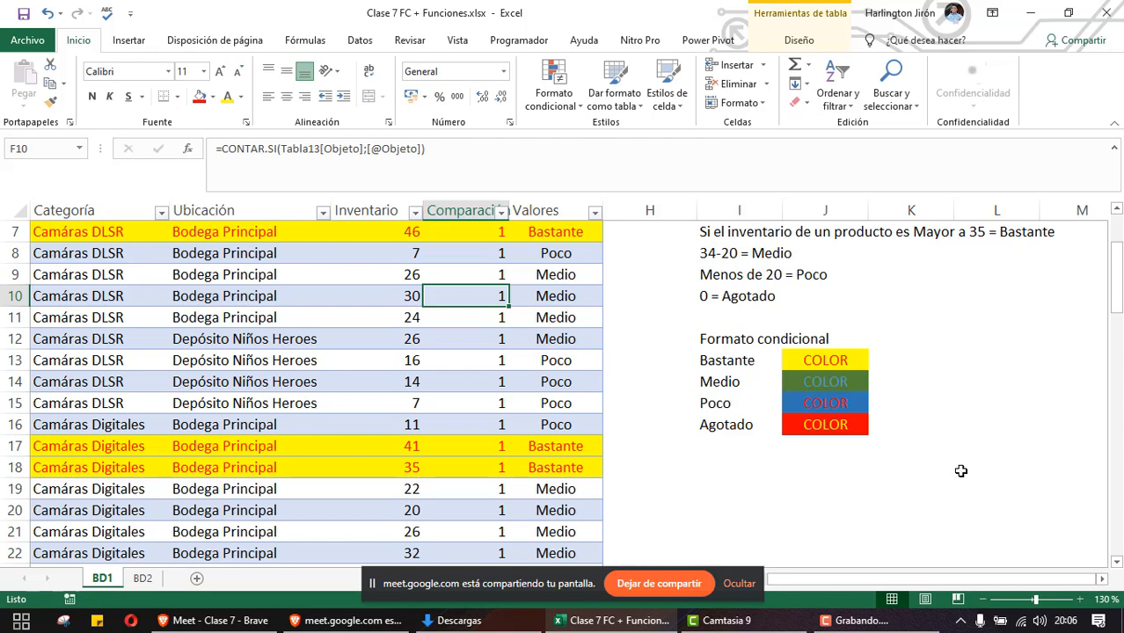
{"action": "left_click", "coordinate": [36, 44]}
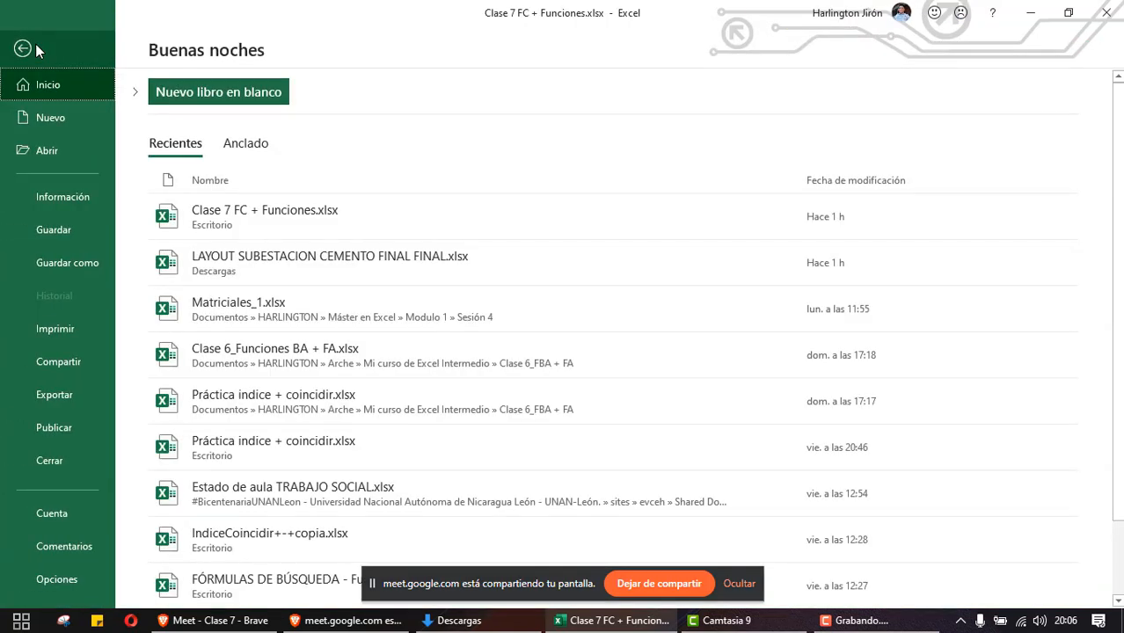
{"action": "left_click", "coordinate": [33, 48]}
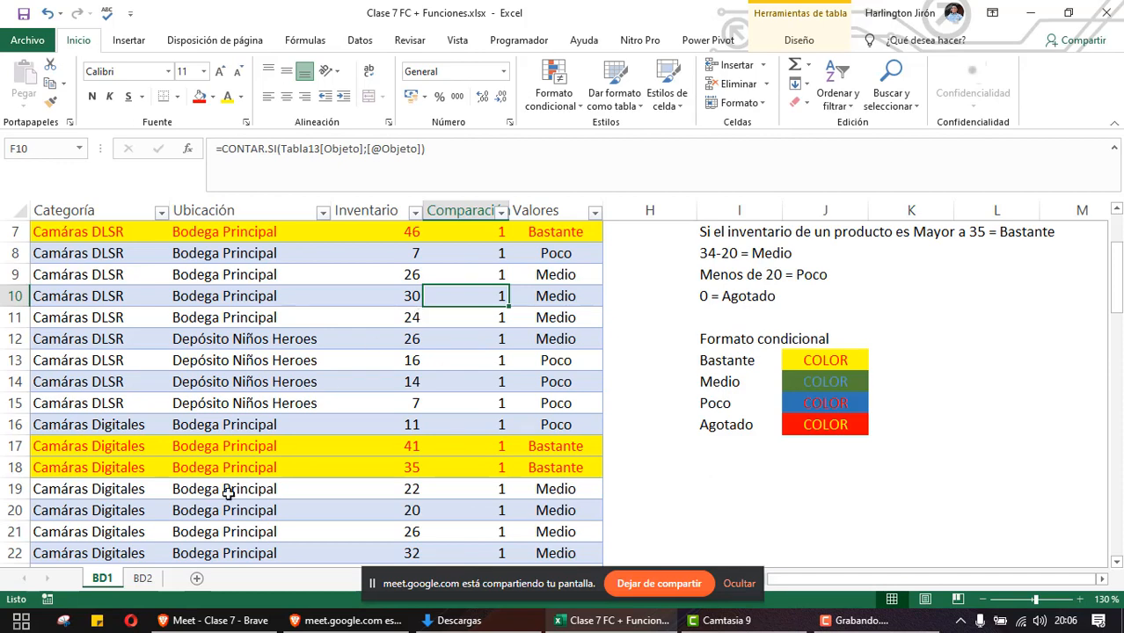
Switch to the Google Meet call, hide the screen-sharing bar, and turn the microphone off and on again
{"action": "left_click", "coordinate": [227, 621]}
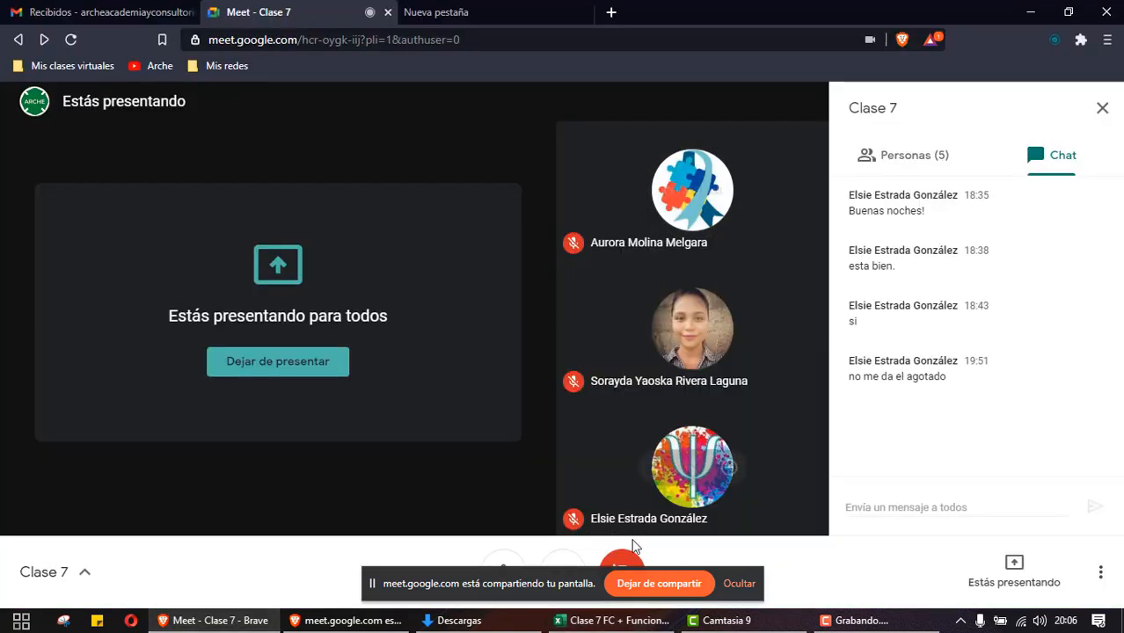
{"action": "left_click", "coordinate": [739, 583]}
{"action": "left_click", "coordinate": [503, 573]}
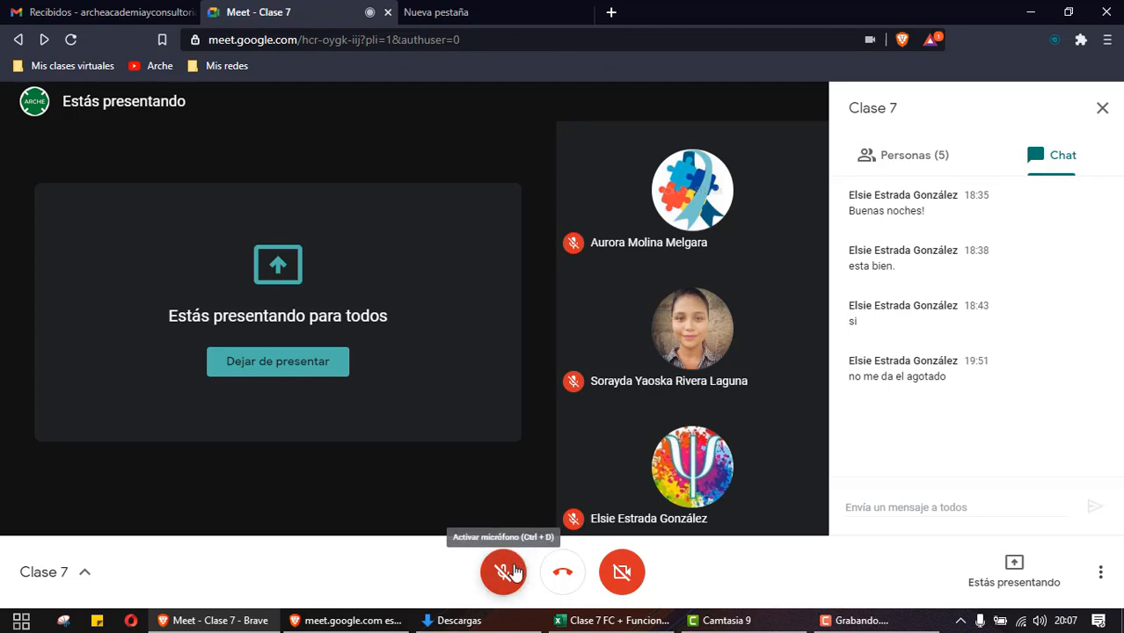
{"action": "left_click", "coordinate": [503, 573]}
Return to the Clase 7 FC + Funciones workbook in Excel and save it
{"action": "left_click", "coordinate": [611, 620]}
{"action": "scroll", "coordinate": [635, 523], "scroll_direction": "up", "scroll_amount": 2}
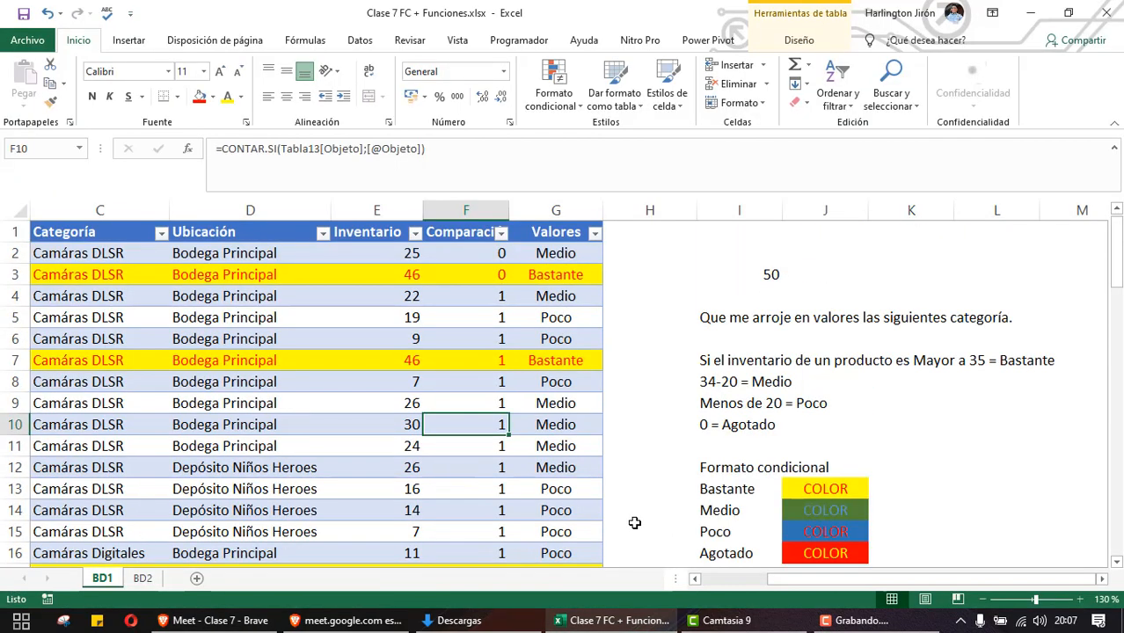
{"action": "left_click_drag", "start_coordinate": [807, 578], "coordinate": [665, 579]}
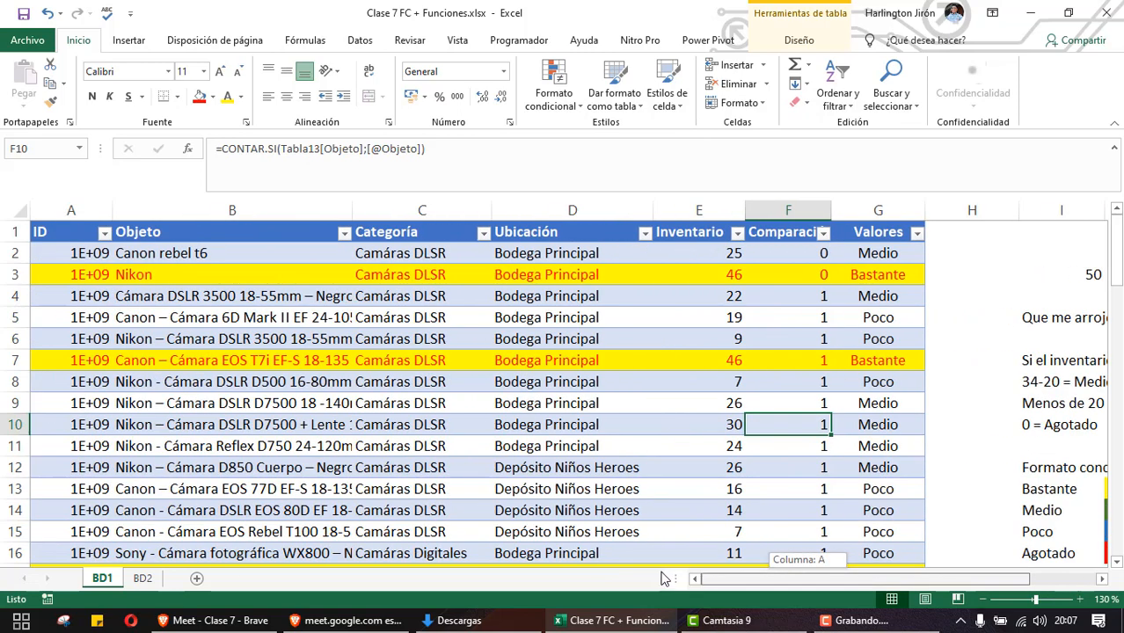
{"action": "left_click", "coordinate": [24, 14]}
Set the Inventario value of the first product, Canon rebel t6, to 0 in cell E2
{"action": "scroll", "coordinate": [835, 454], "scroll_direction": "down", "scroll_amount": 3}
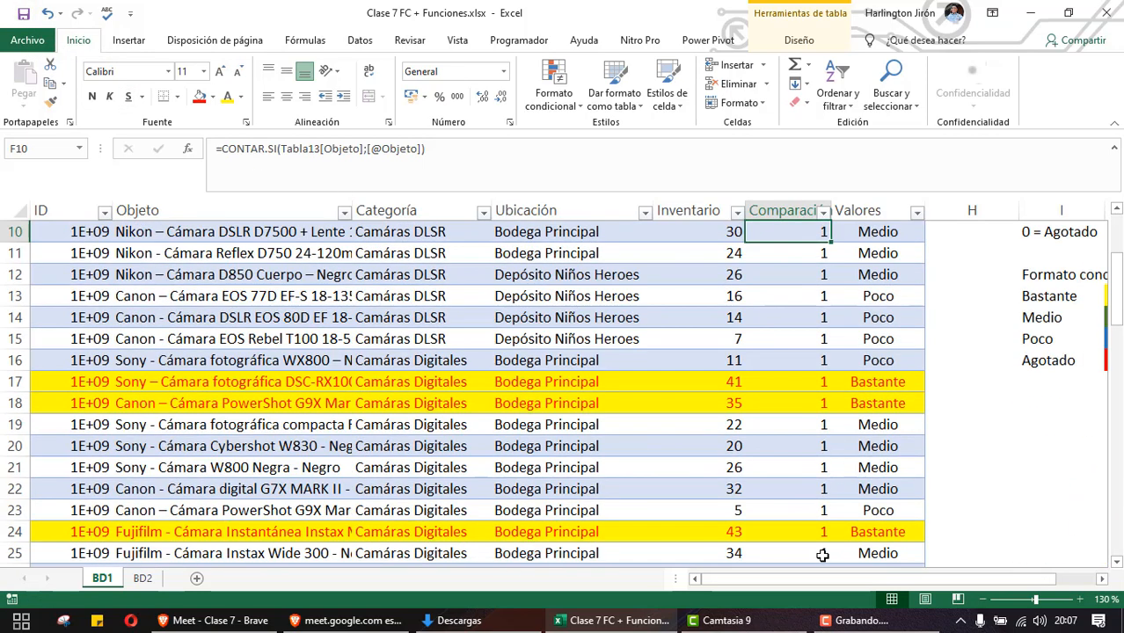
{"action": "left_click_drag", "start_coordinate": [822, 584], "coordinate": [944, 580]}
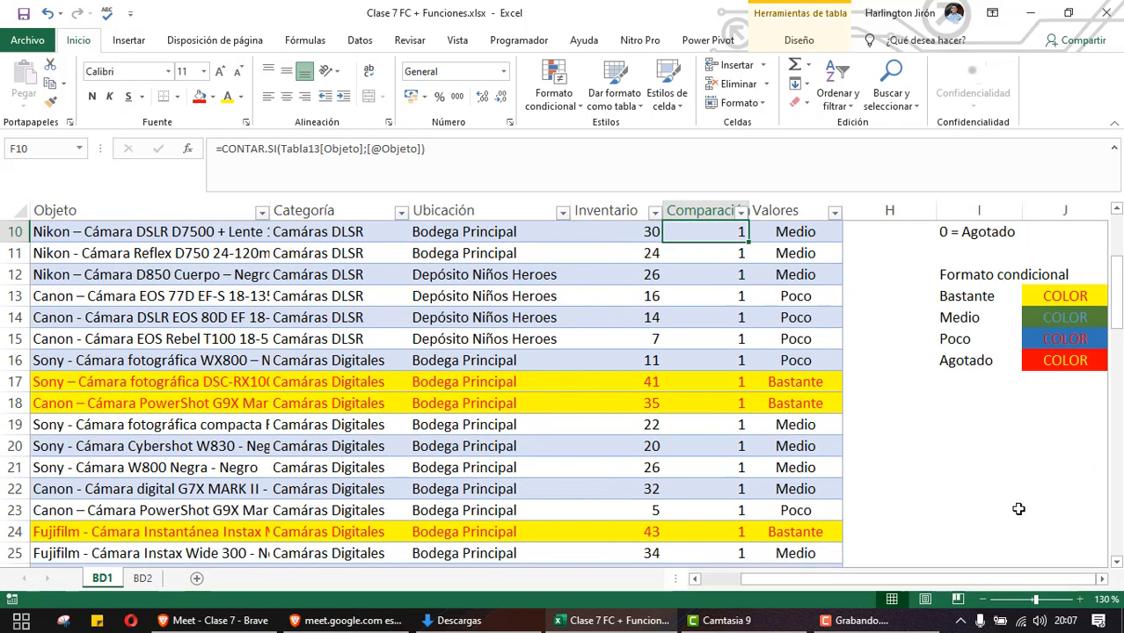
{"action": "left_click_drag", "start_coordinate": [1046, 581], "coordinate": [1088, 582]}
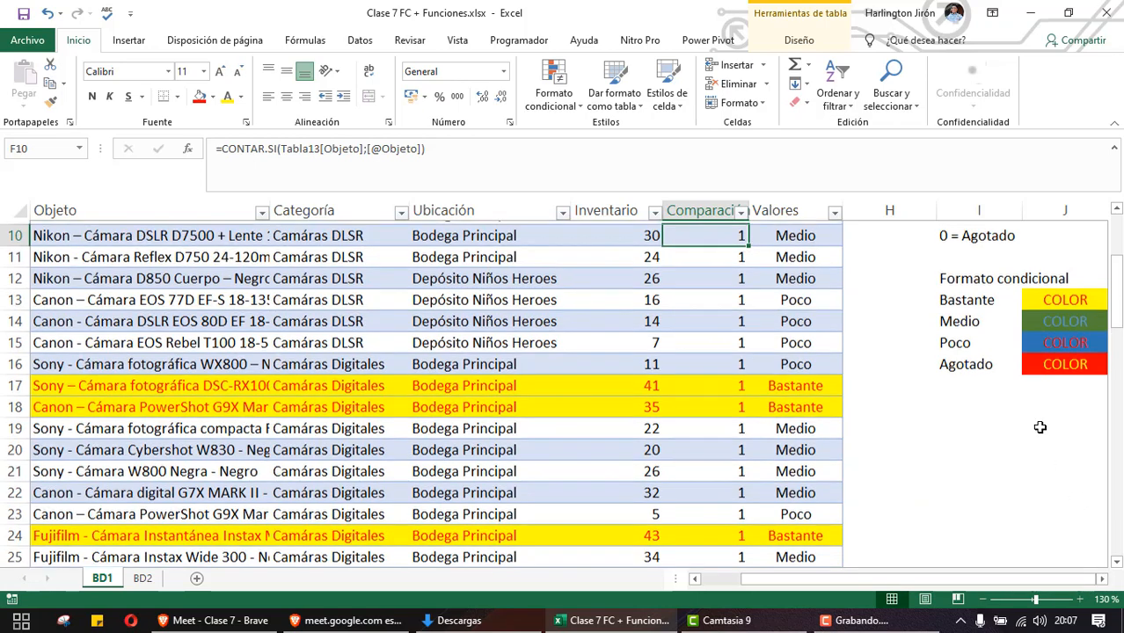
{"action": "scroll", "coordinate": [1060, 475], "scroll_direction": "up", "scroll_amount": 1}
{"action": "left_click", "coordinate": [1025, 516]}
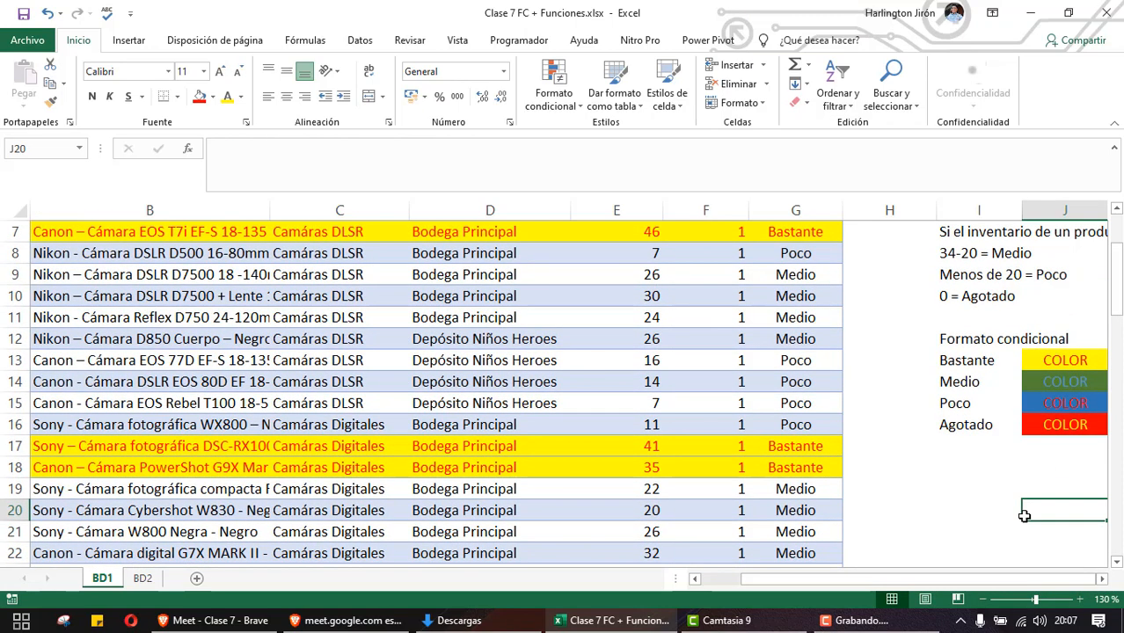
{"action": "key", "text": "Right"}
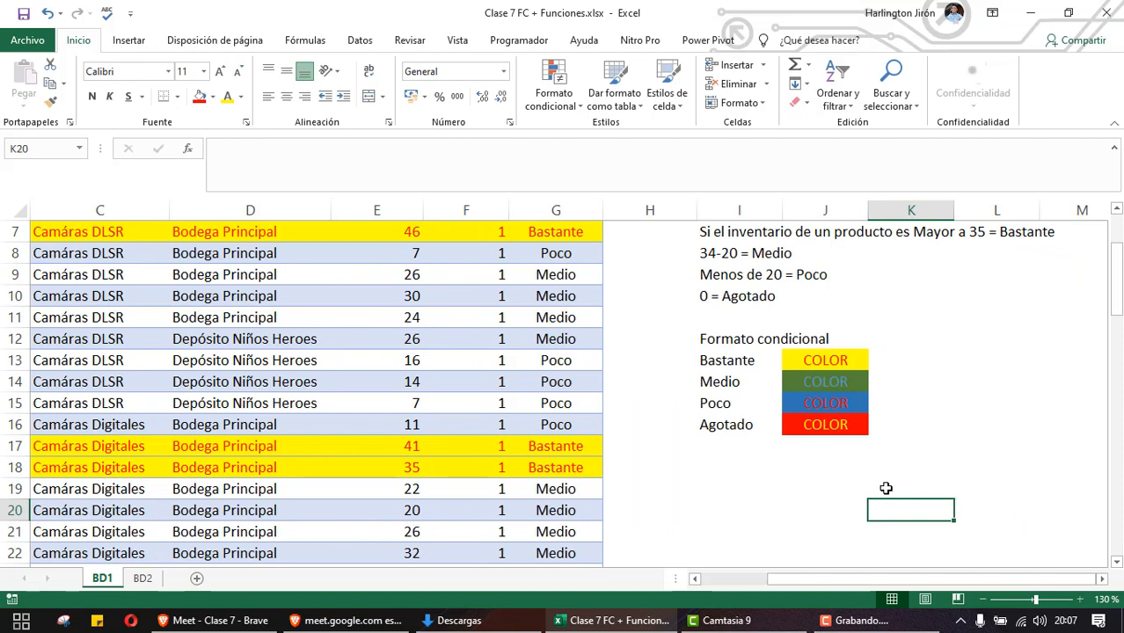
{"action": "scroll", "coordinate": [886, 489], "scroll_direction": "up", "scroll_amount": 2}
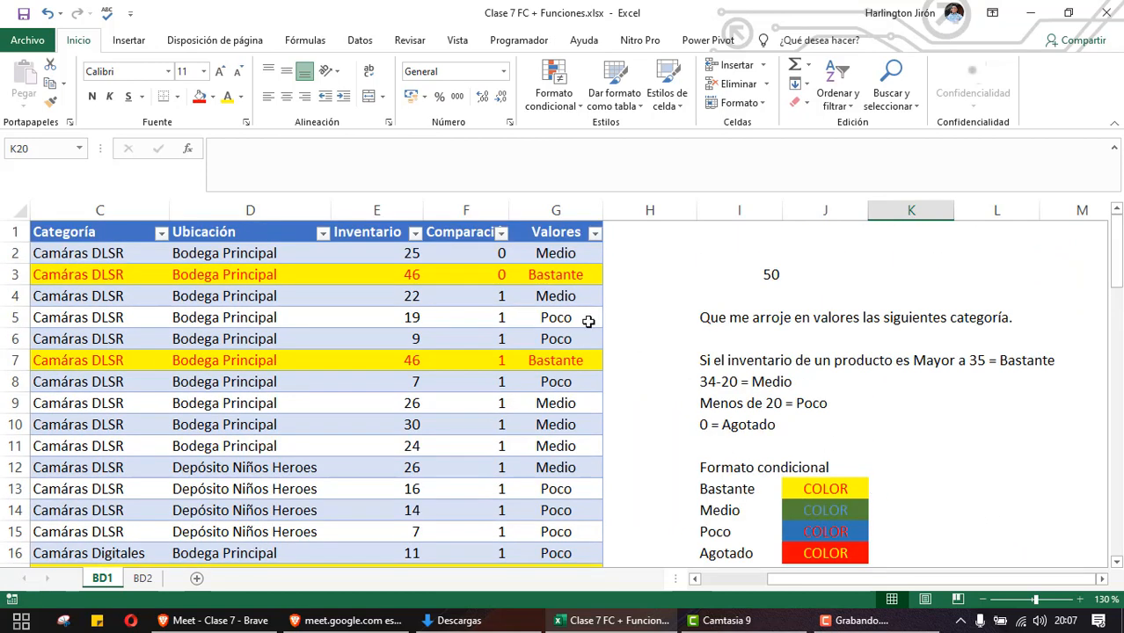
{"action": "left_click", "coordinate": [396, 254]}
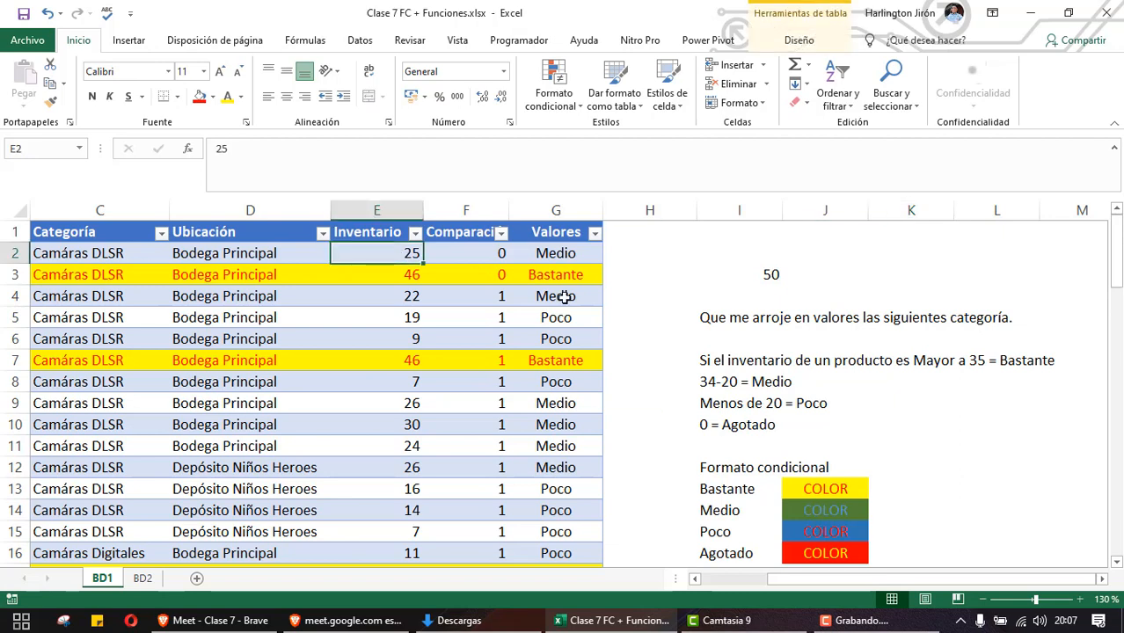
{"action": "type", "text": "0"}
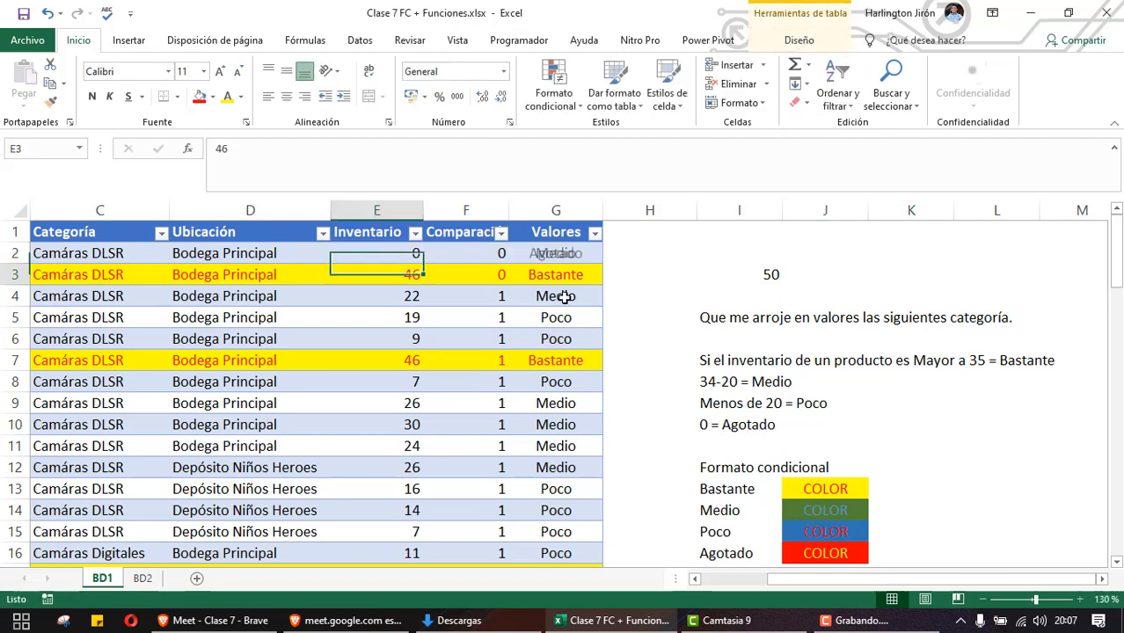
{"action": "key", "text": "Return"}
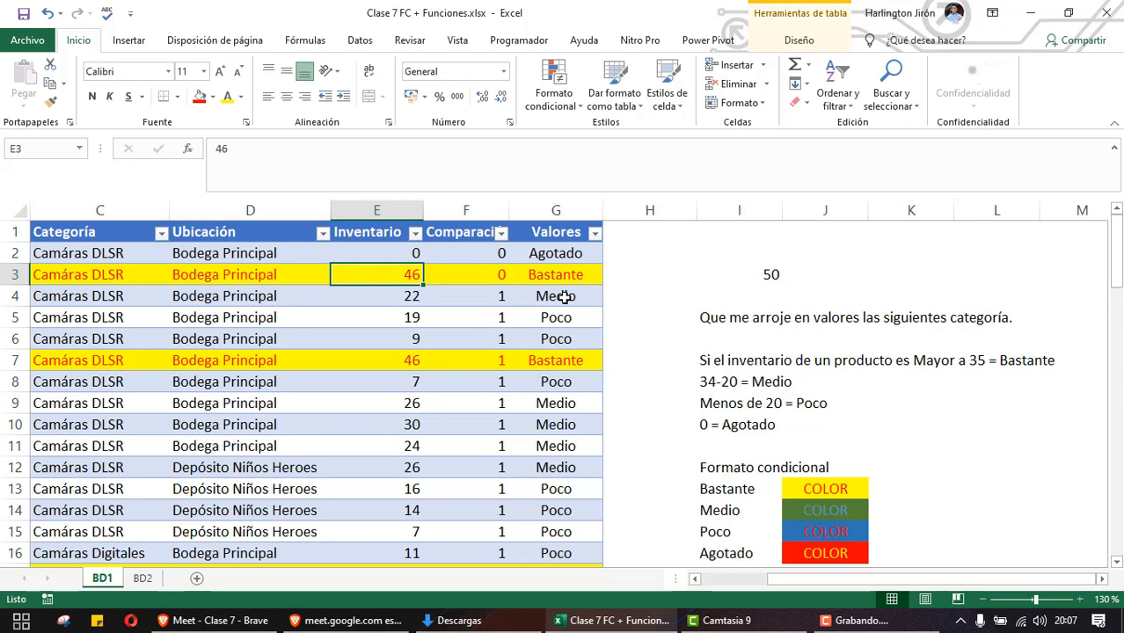
{"action": "left_click", "coordinate": [431, 253]}
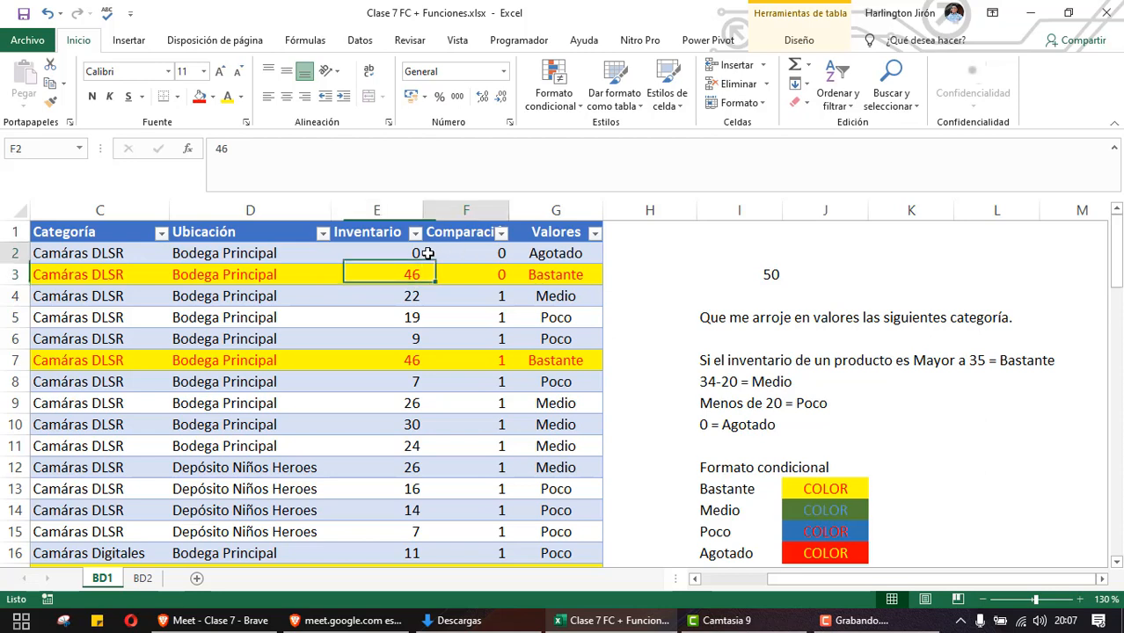
{"action": "left_click", "coordinate": [411, 251]}
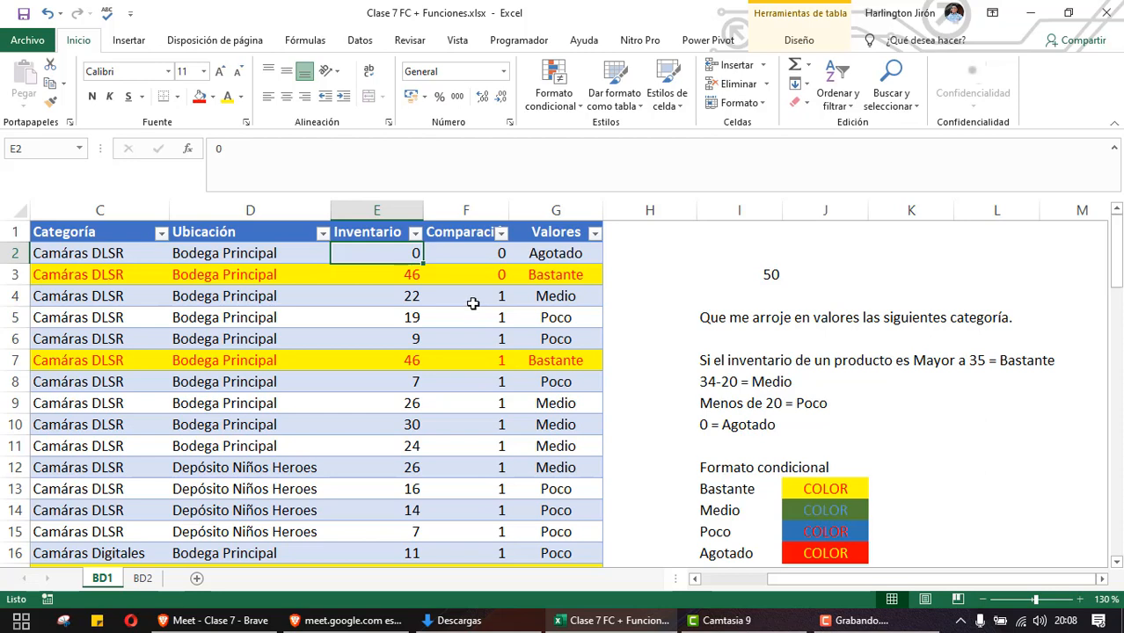
Filter the Inventario column by yellow cell colour and select the filtered rows from ID to Valores
{"action": "left_click", "coordinate": [414, 233]}
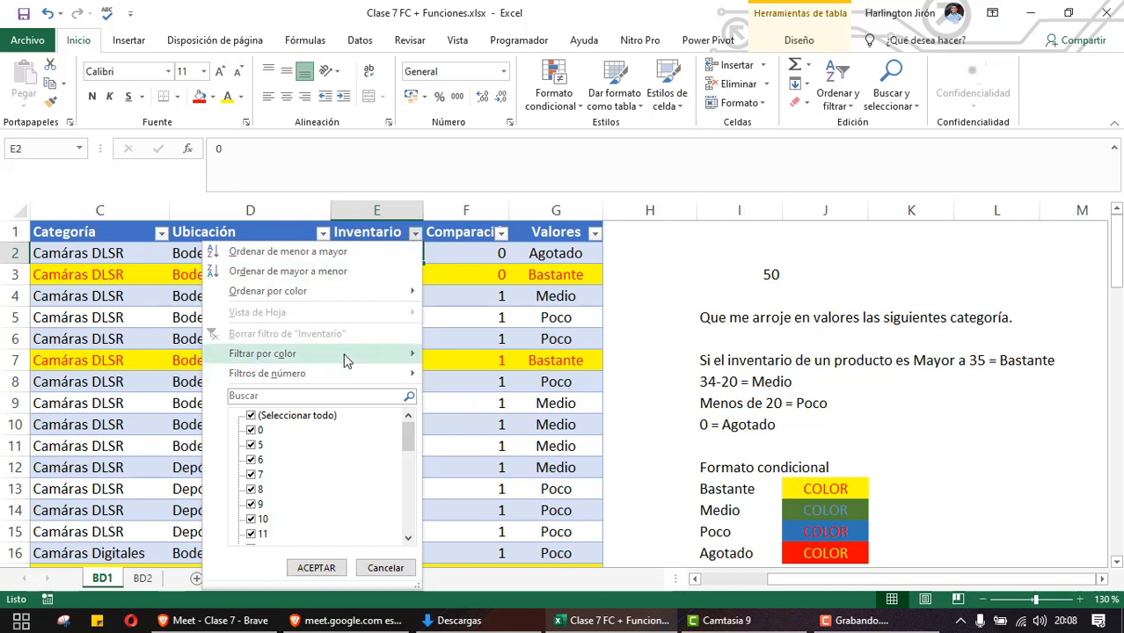
{"action": "mouse_move", "coordinate": [345, 361]}
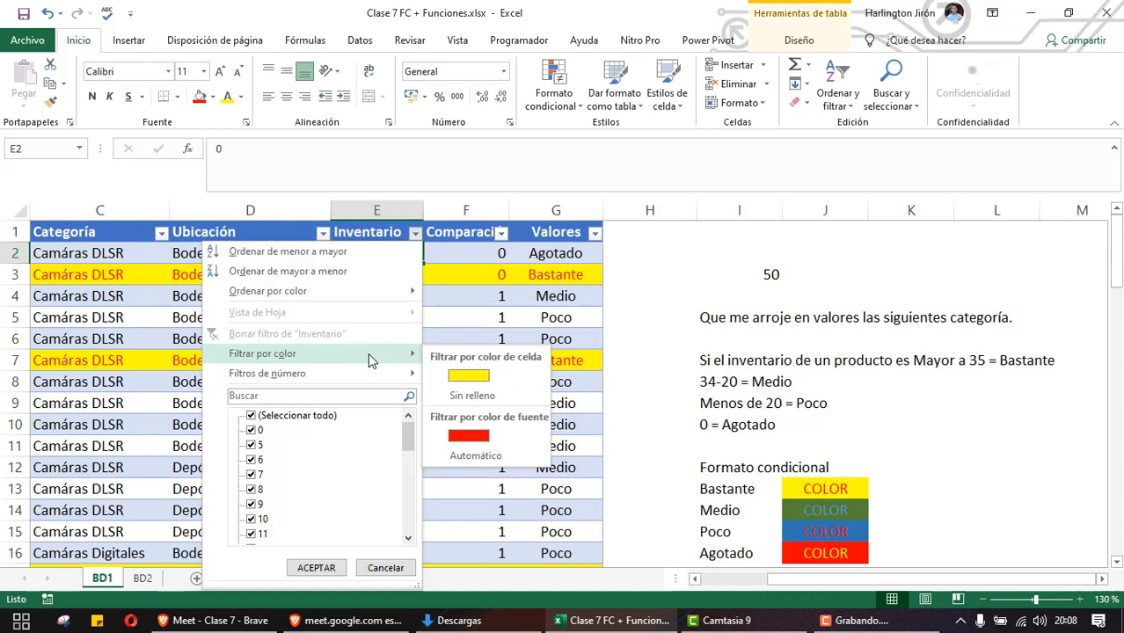
{"action": "left_click", "coordinate": [468, 376]}
{"action": "left_click_drag", "start_coordinate": [840, 579], "coordinate": [778, 579]}
{"action": "mouse_move", "coordinate": [93, 254]}
{"action": "left_mouse_down"}
{"action": "mouse_move", "coordinate": [645, 359]}
{"action": "mouse_move", "coordinate": [827, 564]}
{"action": "mouse_move", "coordinate": [830, 607]}
{"action": "mouse_move", "coordinate": [880, 563]}
{"action": "left_mouse_up"}
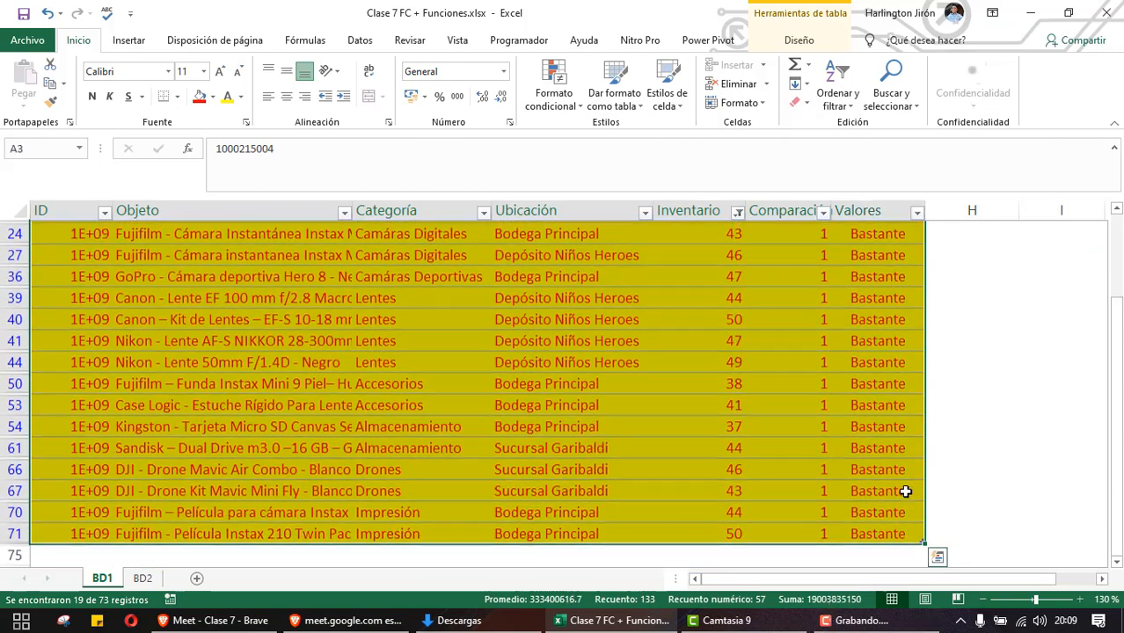
Clear the colour filter from the Inventario column
{"action": "scroll", "coordinate": [905, 490], "scroll_direction": "up", "scroll_amount": 2}
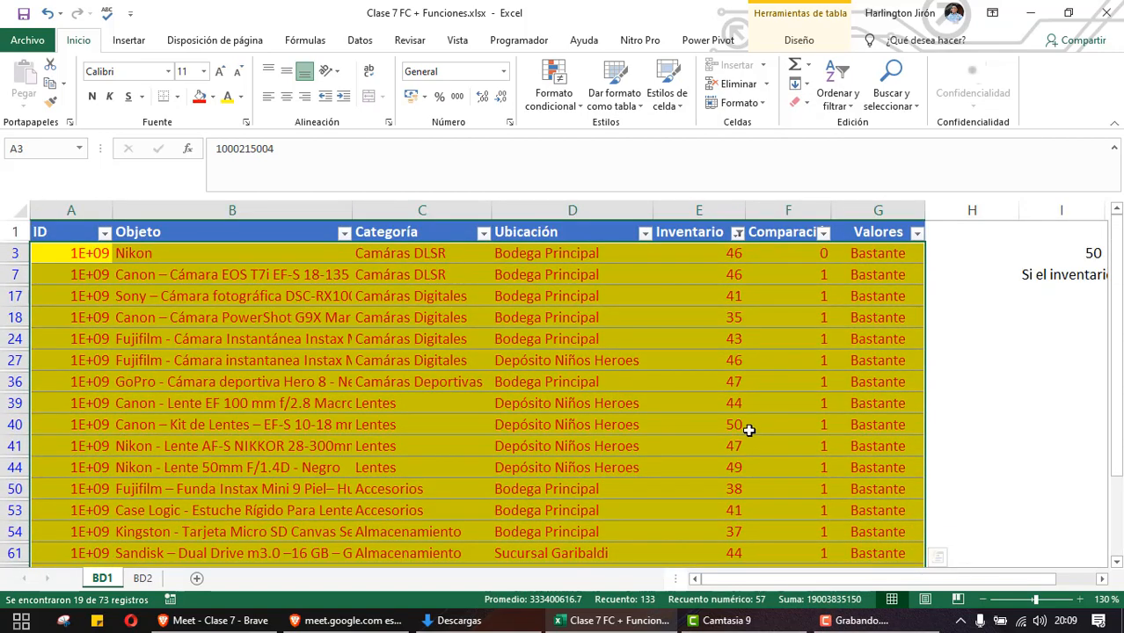
{"action": "left_click", "coordinate": [749, 297]}
{"action": "left_click", "coordinate": [738, 233]}
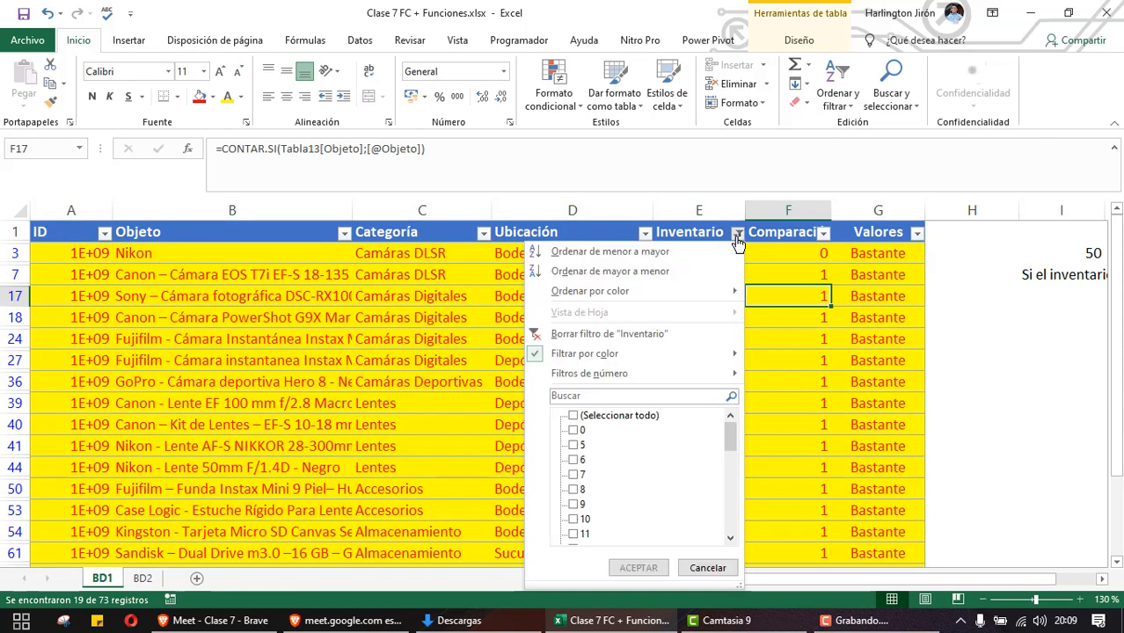
{"action": "left_click", "coordinate": [583, 334]}
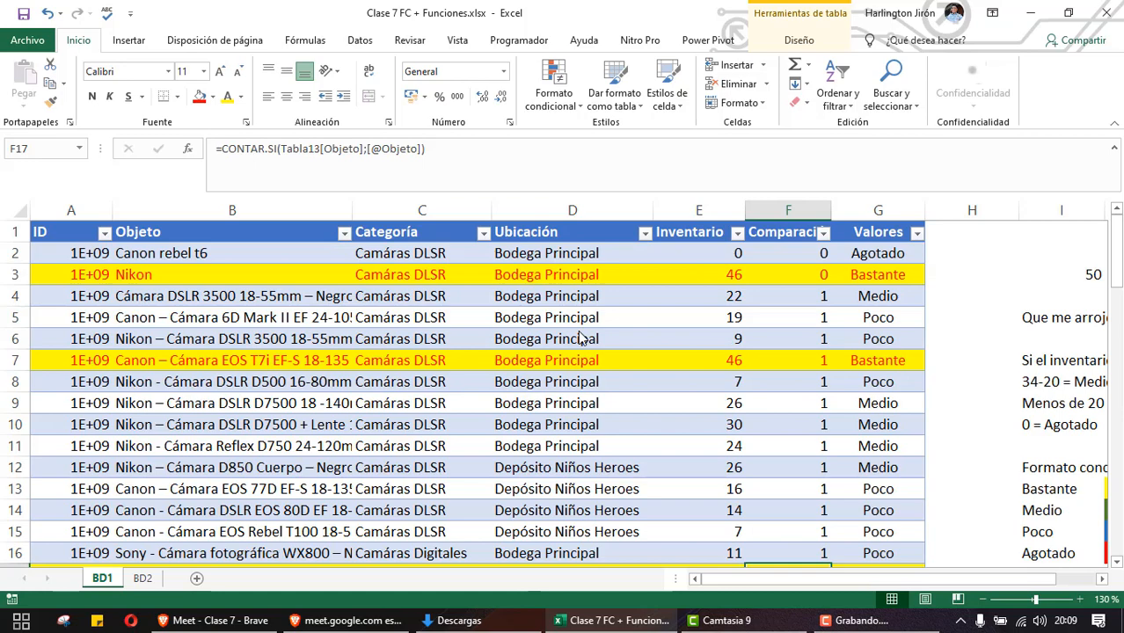
Examine the category criteria and the Formato condicional colour key beside the table
{"action": "scroll", "coordinate": [581, 337], "scroll_direction": "down", "scroll_amount": 1}
{"action": "scroll", "coordinate": [579, 339], "scroll_direction": "up", "scroll_amount": 1}
{"action": "left_click_drag", "start_coordinate": [825, 583], "coordinate": [867, 585]}
{"action": "left_click", "coordinate": [907, 489]}
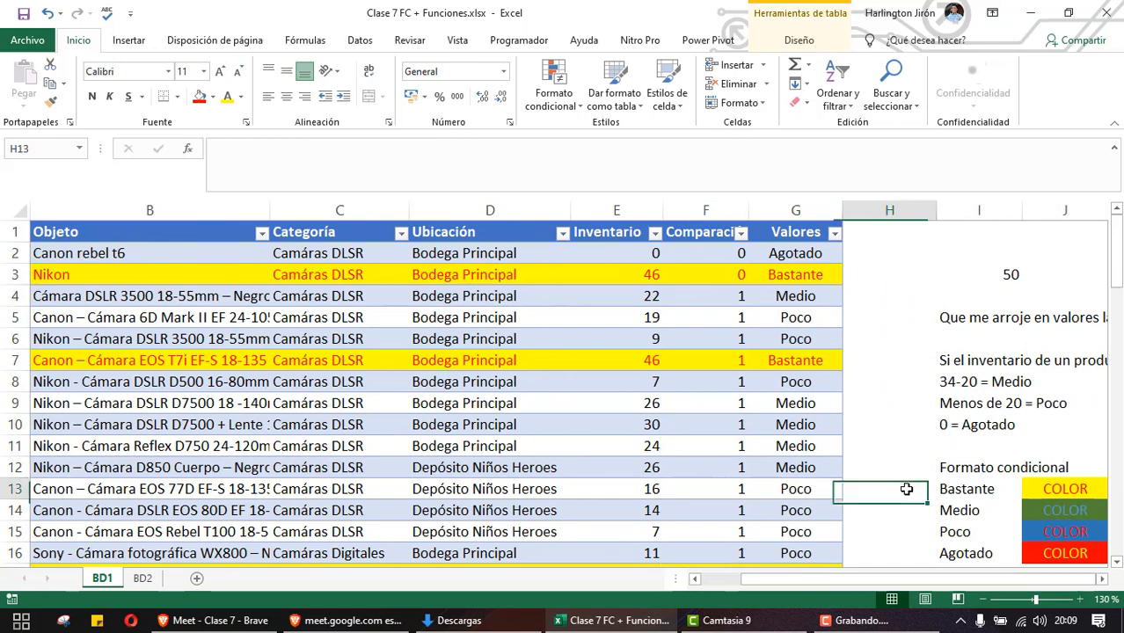
{"action": "key", "text": "Right"}
{"action": "key", "text": "Right"}
{"action": "key", "text": "Right"}
{"action": "key", "text": "Right"}
{"action": "key", "text": "Down"}
{"action": "key", "text": "Down"}
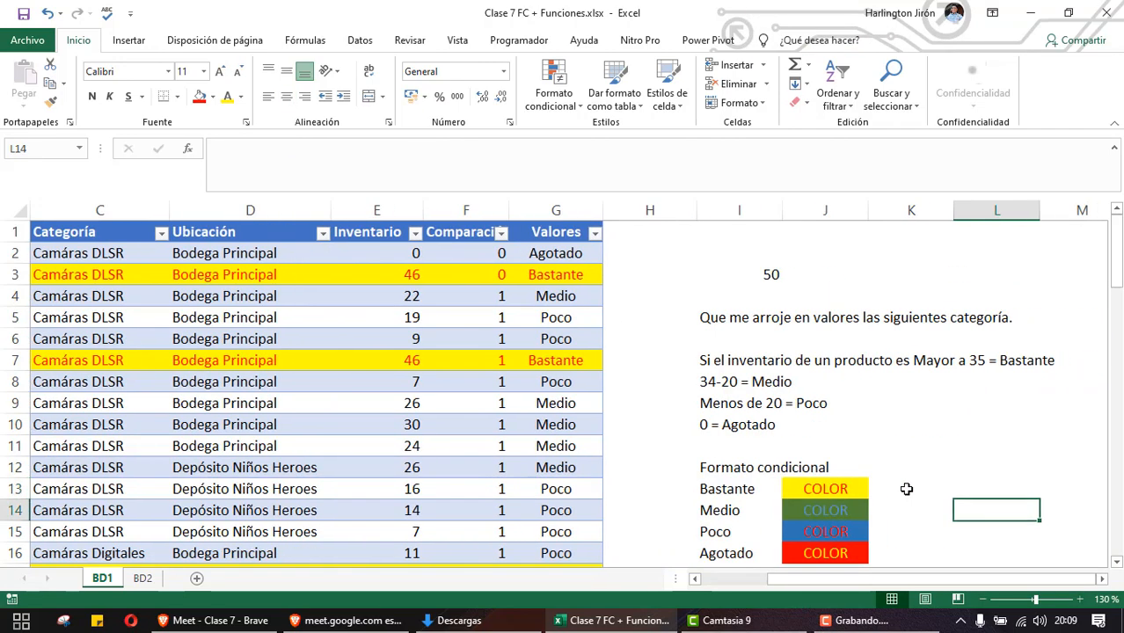
{"action": "scroll", "coordinate": [907, 489], "scroll_direction": "down", "scroll_amount": 1}
{"action": "scroll", "coordinate": [907, 489], "scroll_direction": "up", "scroll_amount": 2}
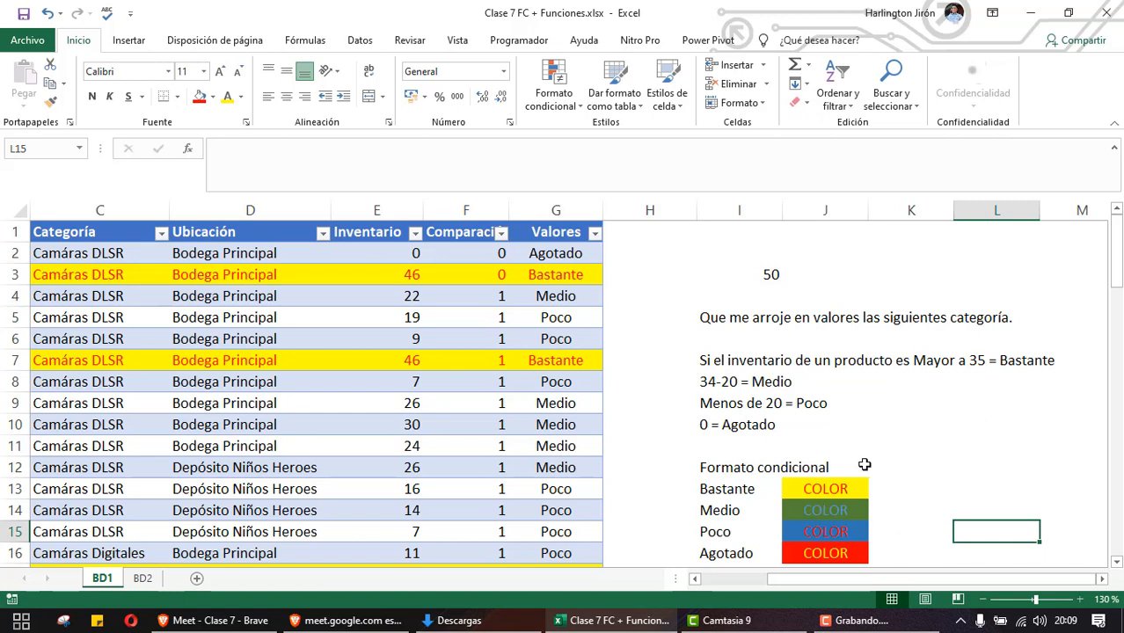
{"action": "scroll", "coordinate": [864, 462], "scroll_direction": "down", "scroll_amount": 1}
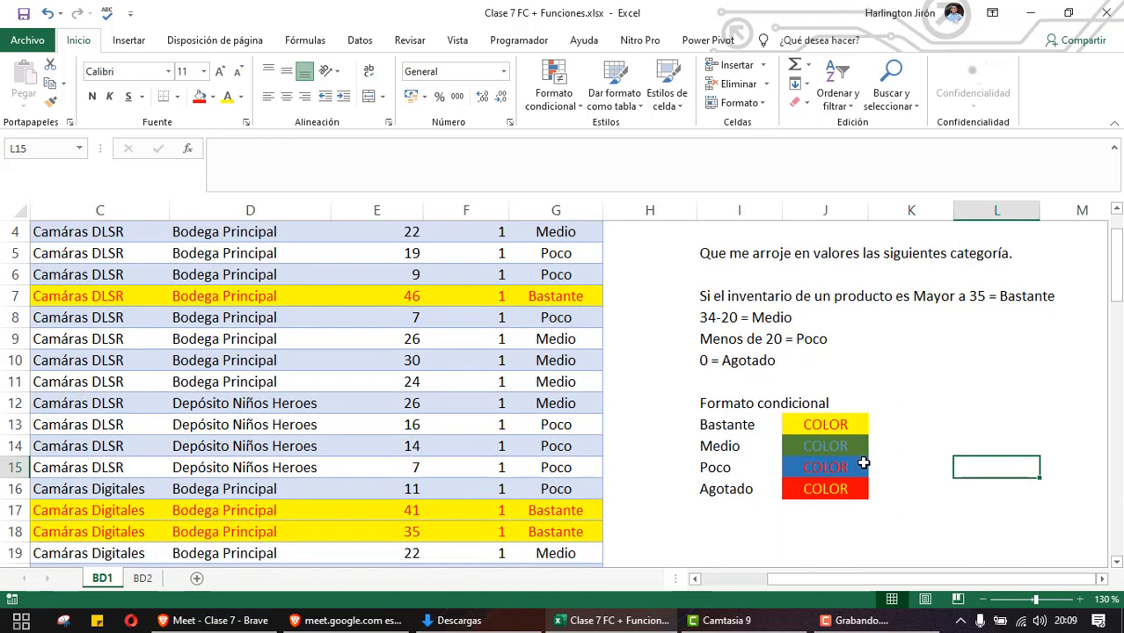
{"action": "scroll", "coordinate": [864, 463], "scroll_direction": "up", "scroll_amount": 1}
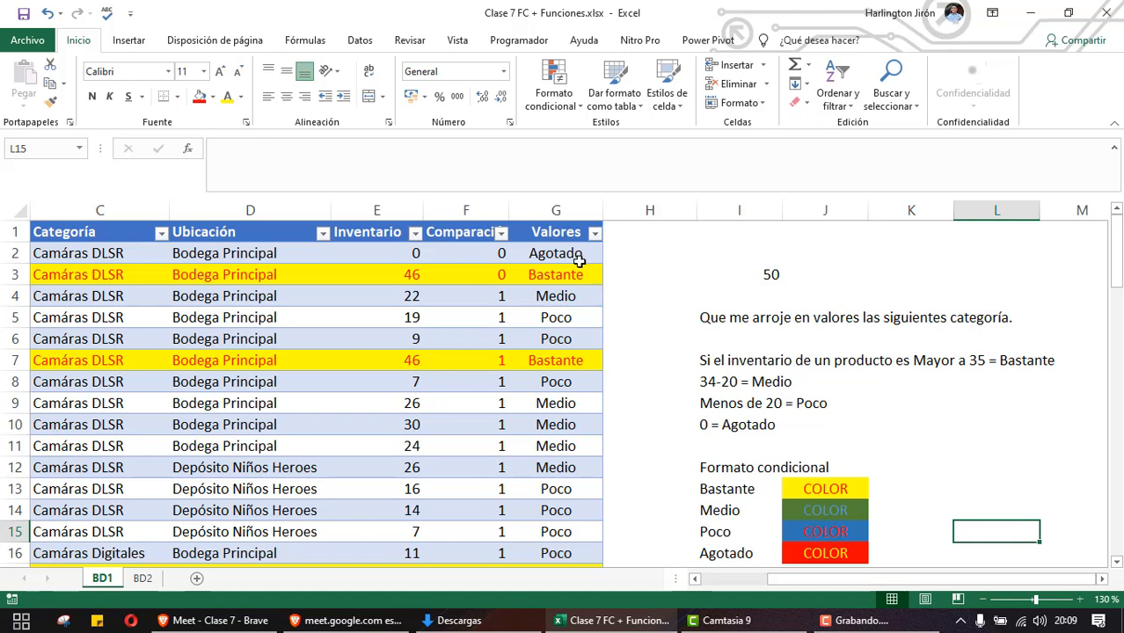
{"action": "left_click_drag", "start_coordinate": [574, 257], "coordinate": [562, 532]}
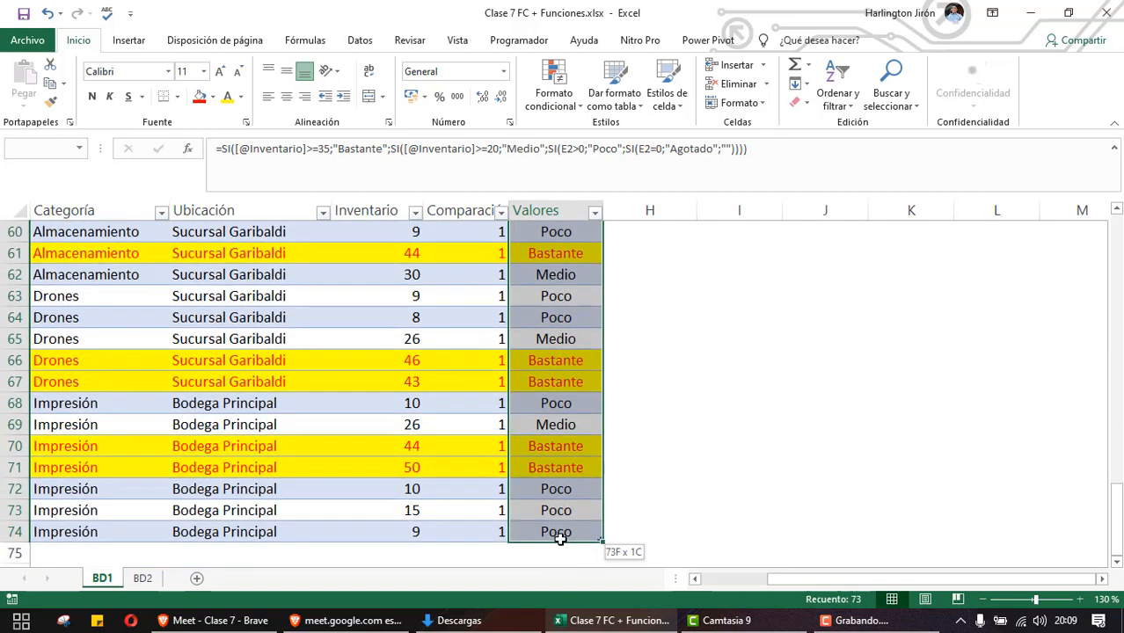
{"action": "scroll", "coordinate": [830, 376], "scroll_direction": "up", "scroll_amount": 20}
{"action": "scroll", "coordinate": [876, 498], "scroll_direction": "down", "scroll_amount": 1}
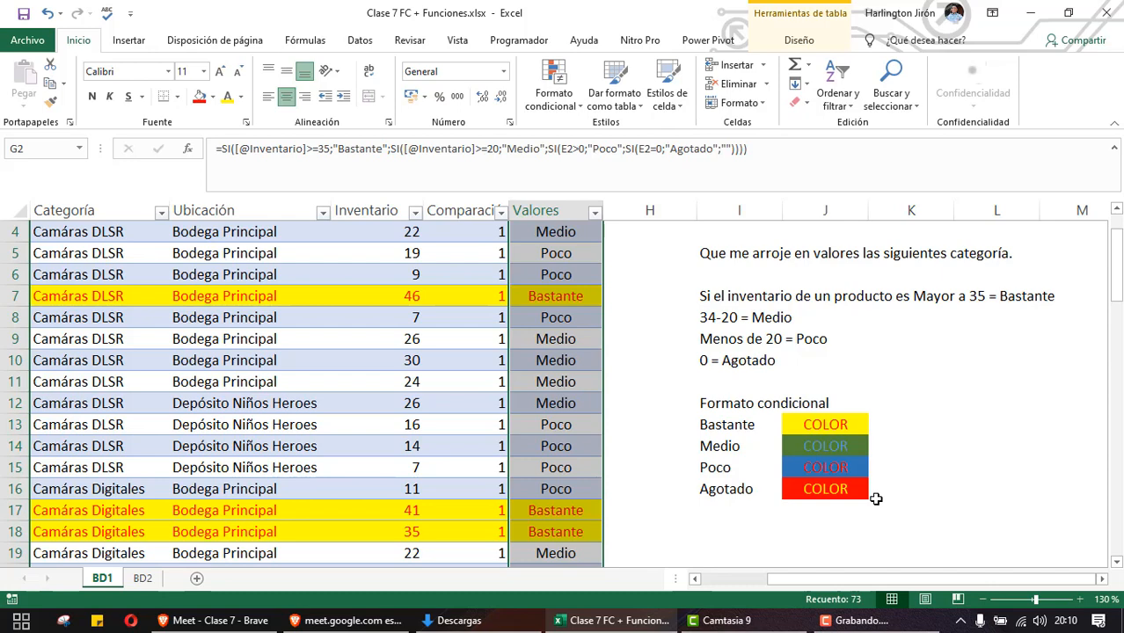
{"action": "left_click", "coordinate": [959, 461]}
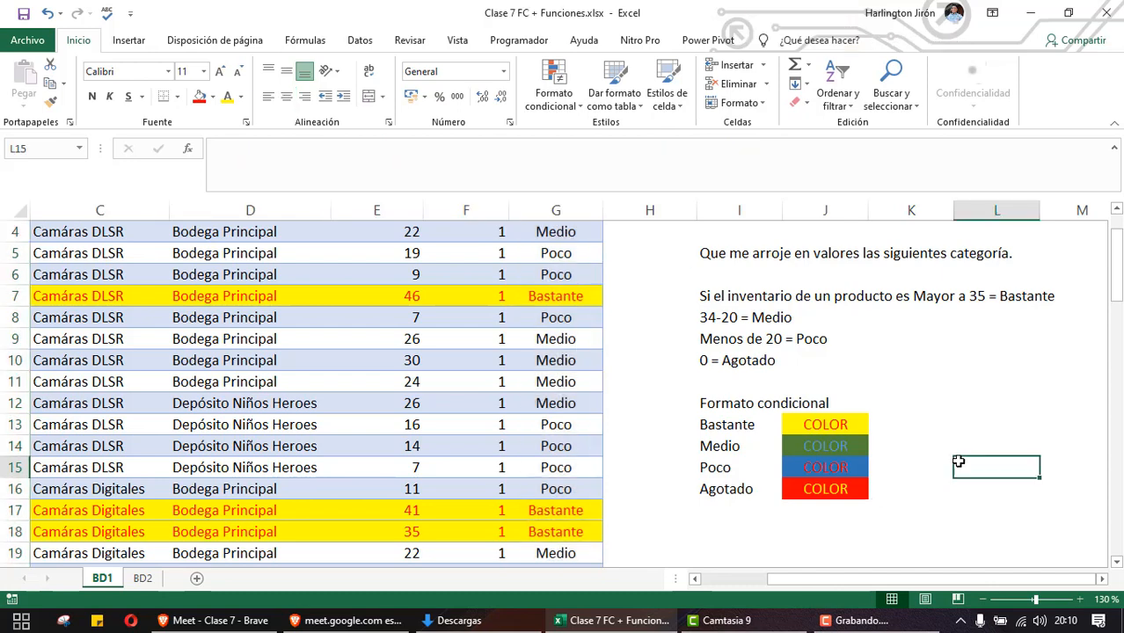
{"action": "scroll", "coordinate": [959, 461], "scroll_direction": "up", "scroll_amount": 1}
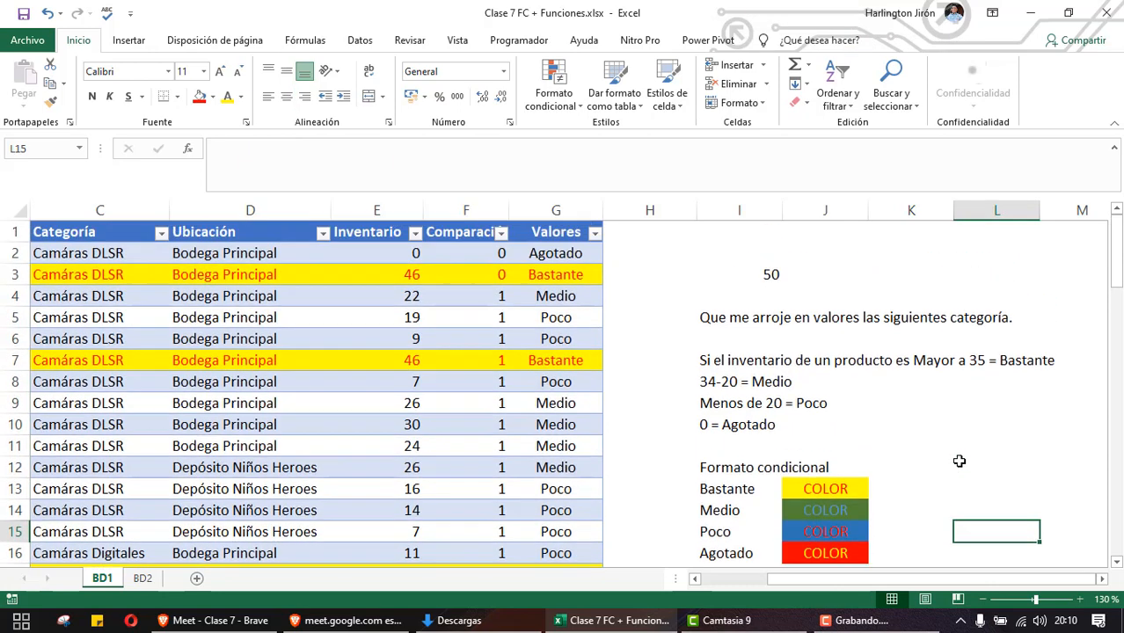
Start a text-contains conditional formatting rule for "Agotado" on all the data cells of the Valores column
{"action": "left_click", "coordinate": [554, 256]}
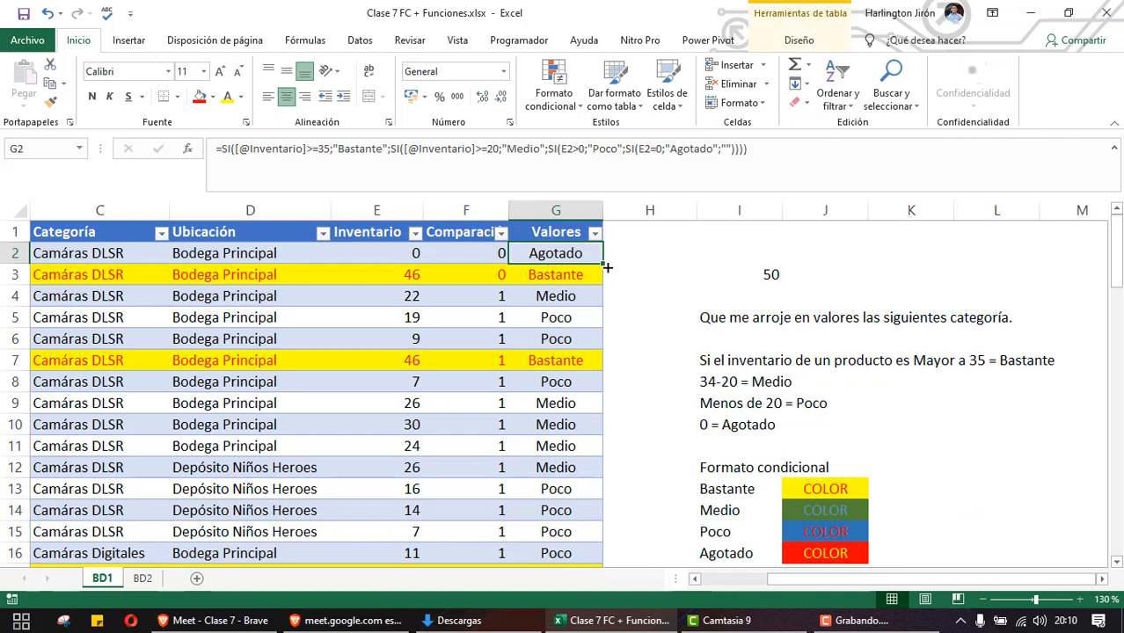
{"action": "key", "text": "ctrl+shift+Down"}
{"action": "scroll", "coordinate": [607, 267], "scroll_direction": "up", "scroll_amount": 20}
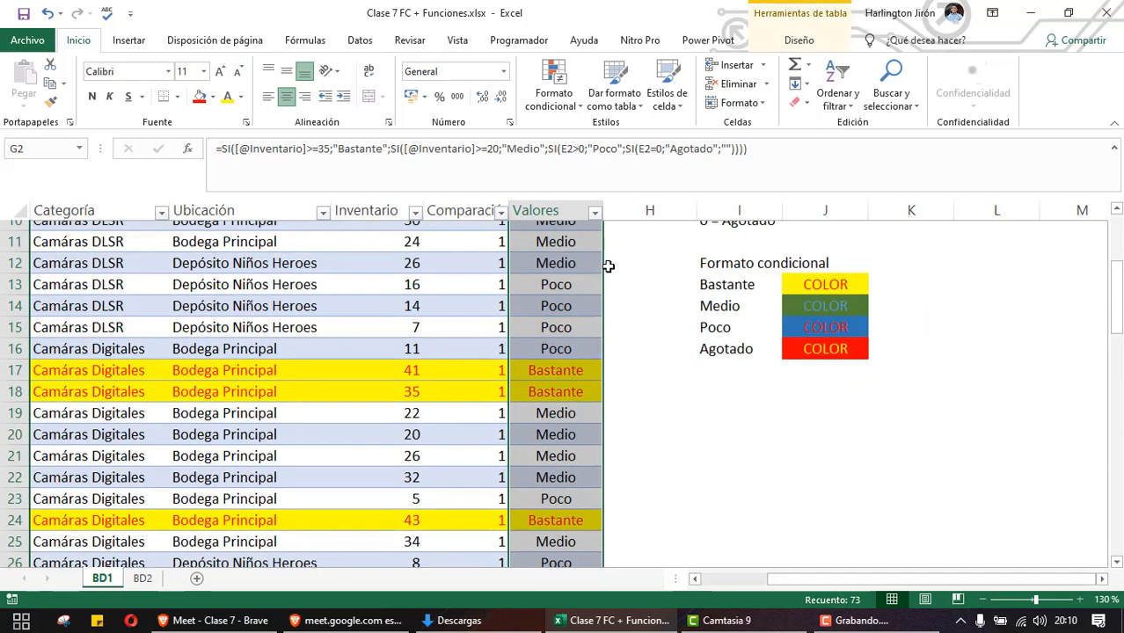
{"action": "scroll", "coordinate": [607, 267], "scroll_direction": "up", "scroll_amount": 3}
{"action": "left_click", "coordinate": [545, 104]}
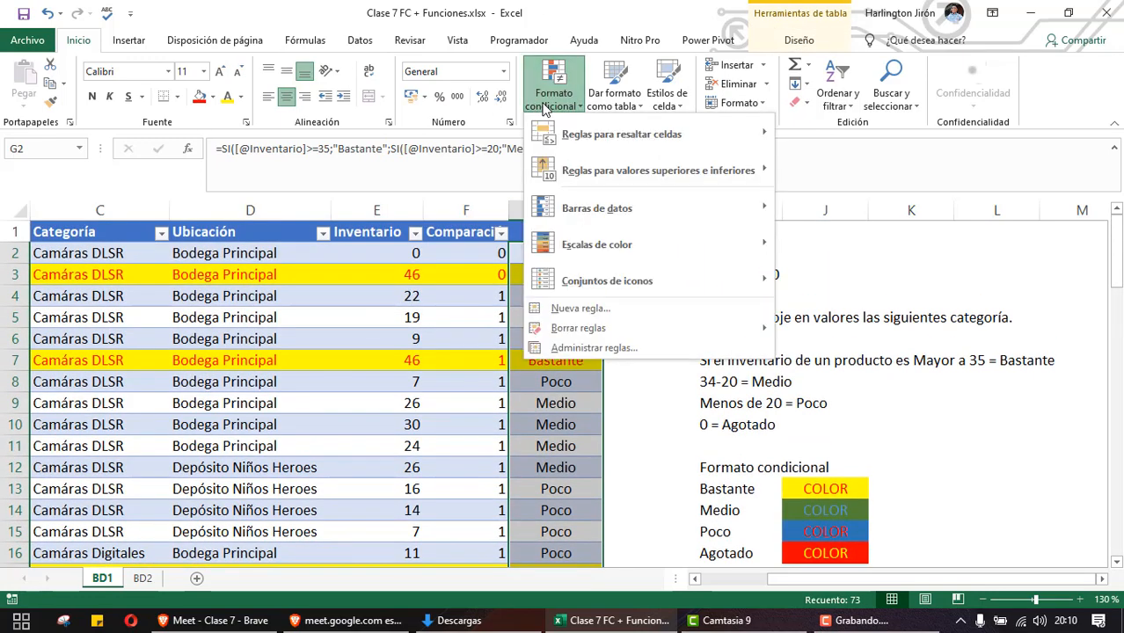
{"action": "mouse_move", "coordinate": [666, 148]}
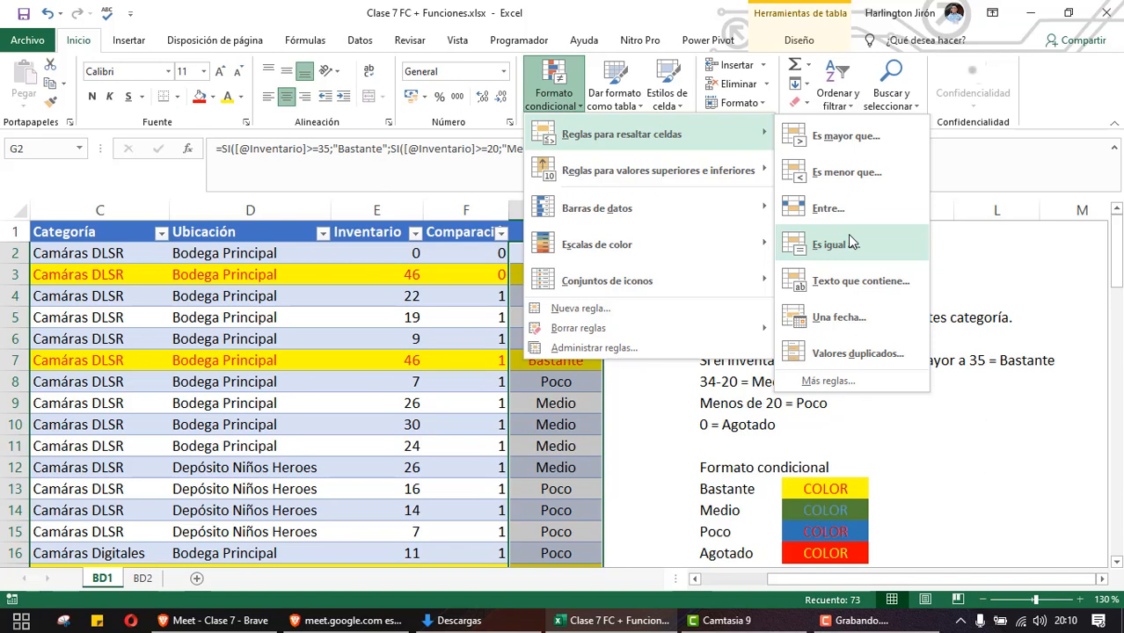
{"action": "left_click", "coordinate": [855, 280]}
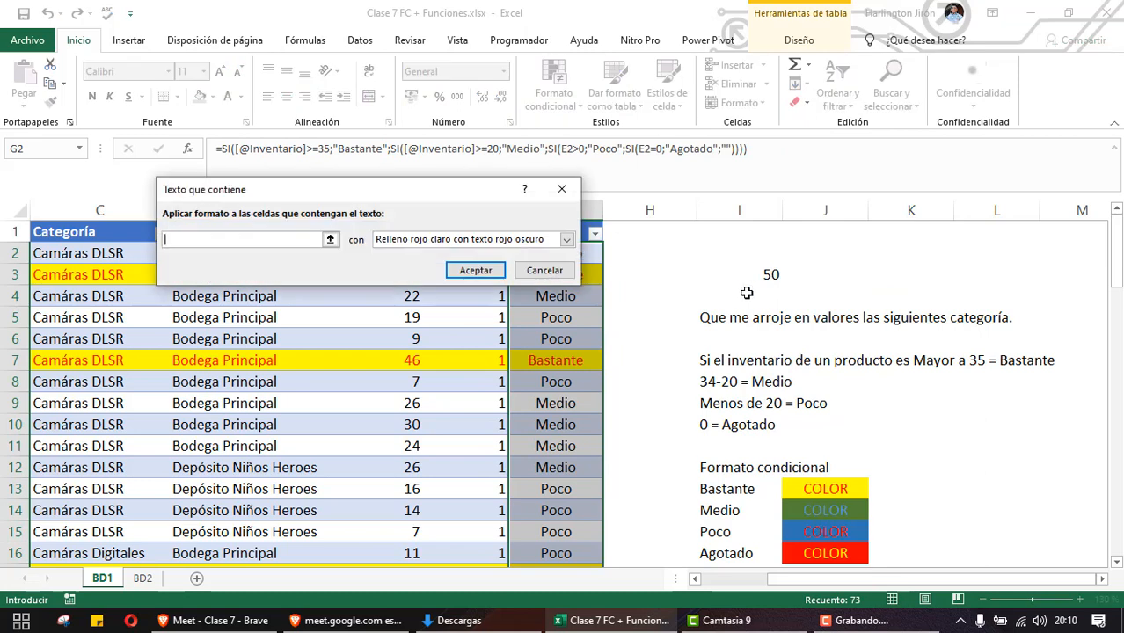
{"action": "type", "text": "G"}
{"action": "key", "text": "BackSpace"}
{"action": "type", "text": "GOT"}
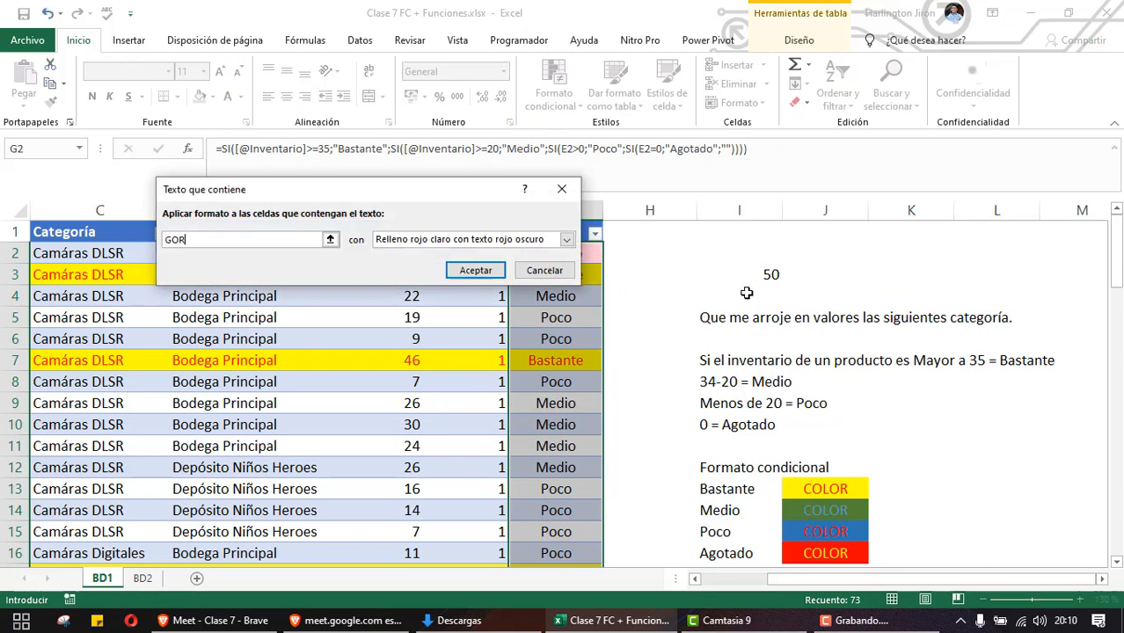
{"action": "key", "text": "BackSpace"}
{"action": "key", "text": "BackSpace"}
{"action": "key", "text": "BackSpace"}
{"action": "type", "text": "Agotado"}
{"action": "scroll", "coordinate": [748, 296], "scroll_direction": "down", "scroll_amount": 1}
{"action": "scroll", "coordinate": [750, 297], "scroll_direction": "up", "scroll_amount": 1}
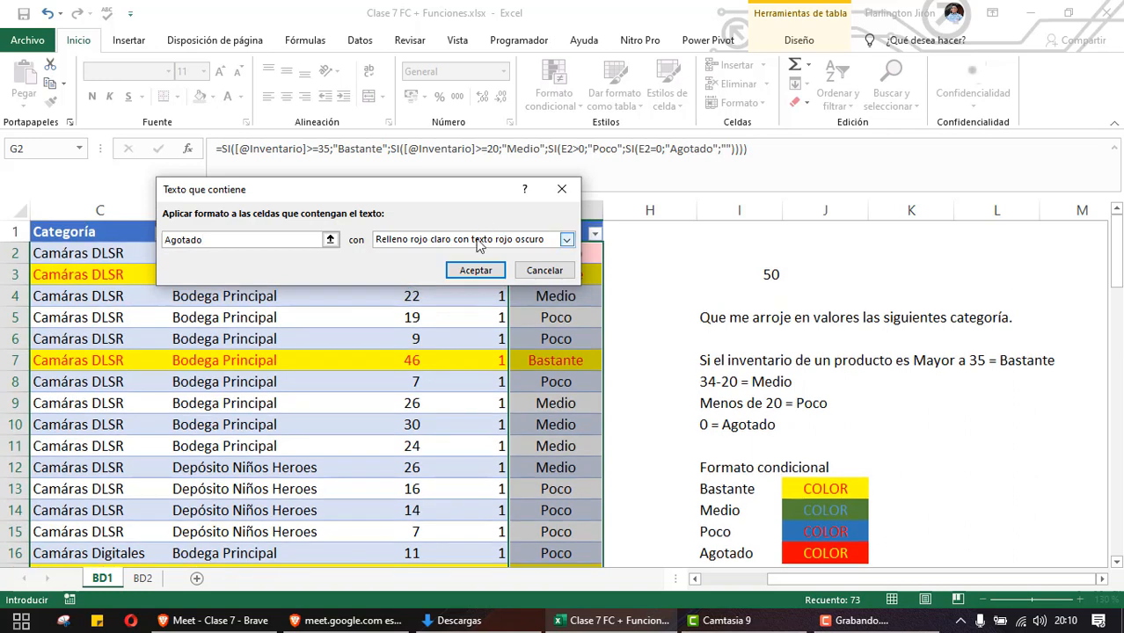
Give the Agotado rule a custom format with red fill and yellow font, and apply it
{"action": "left_click", "coordinate": [479, 246]}
{"action": "left_click", "coordinate": [418, 320]}
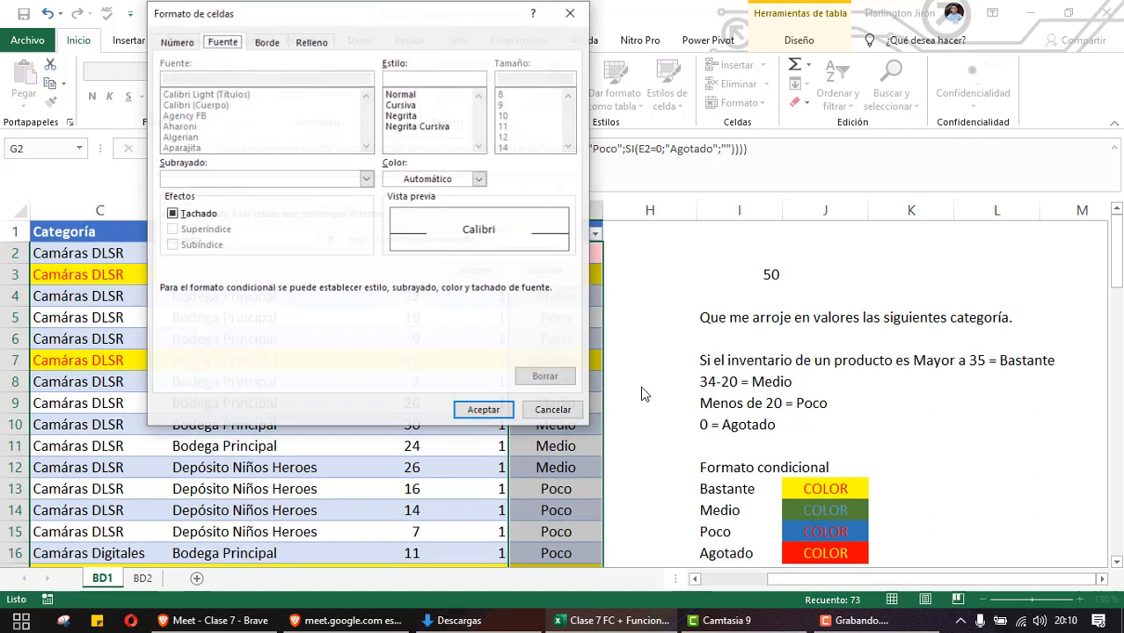
{"action": "left_click", "coordinate": [319, 46]}
{"action": "left_click", "coordinate": [189, 203]}
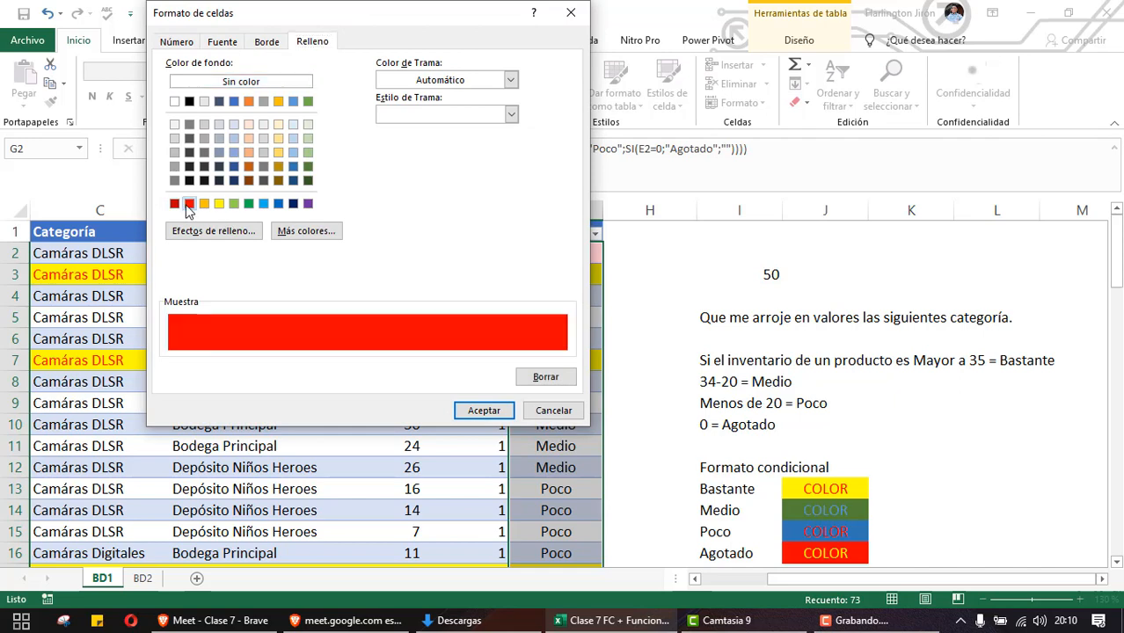
{"action": "left_click", "coordinate": [233, 43]}
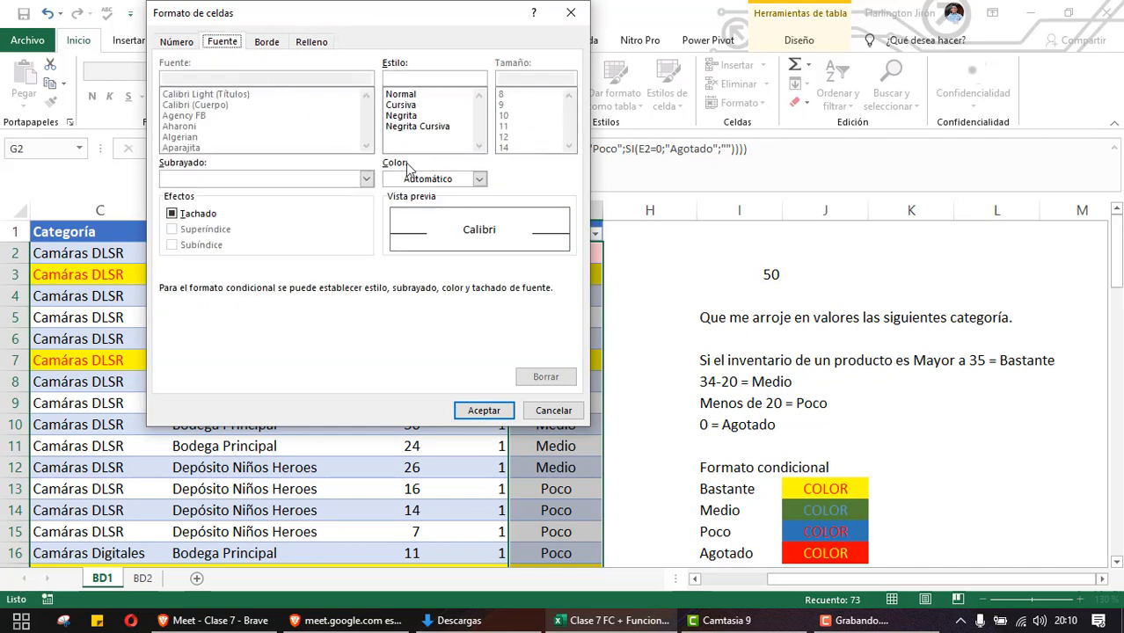
{"action": "left_click", "coordinate": [479, 179]}
{"action": "left_click", "coordinate": [433, 326]}
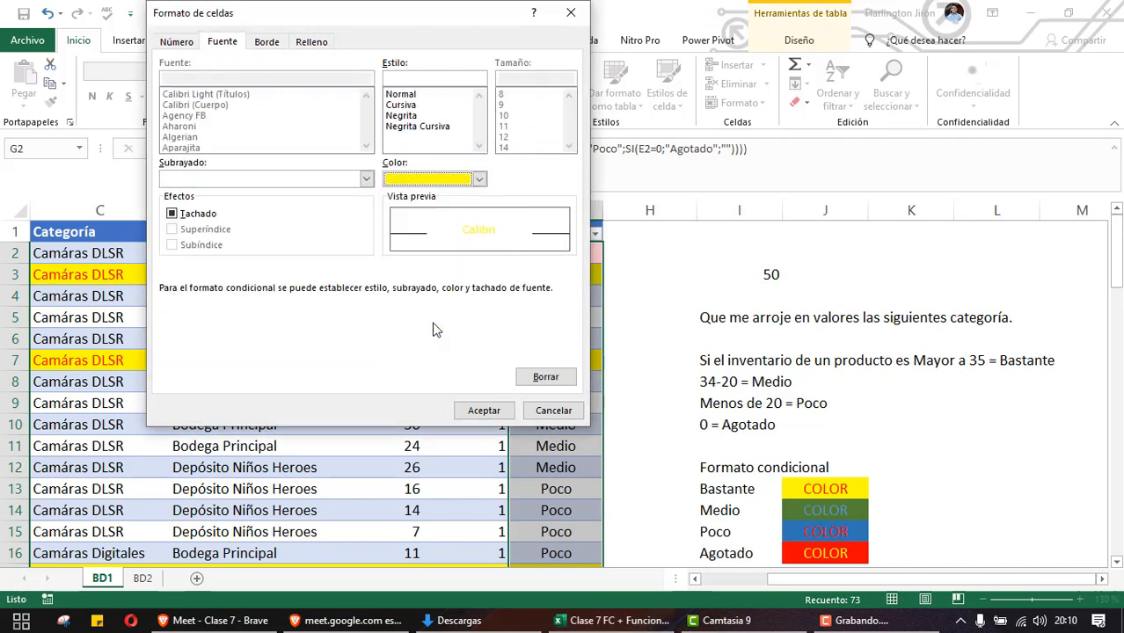
{"action": "left_click", "coordinate": [484, 413]}
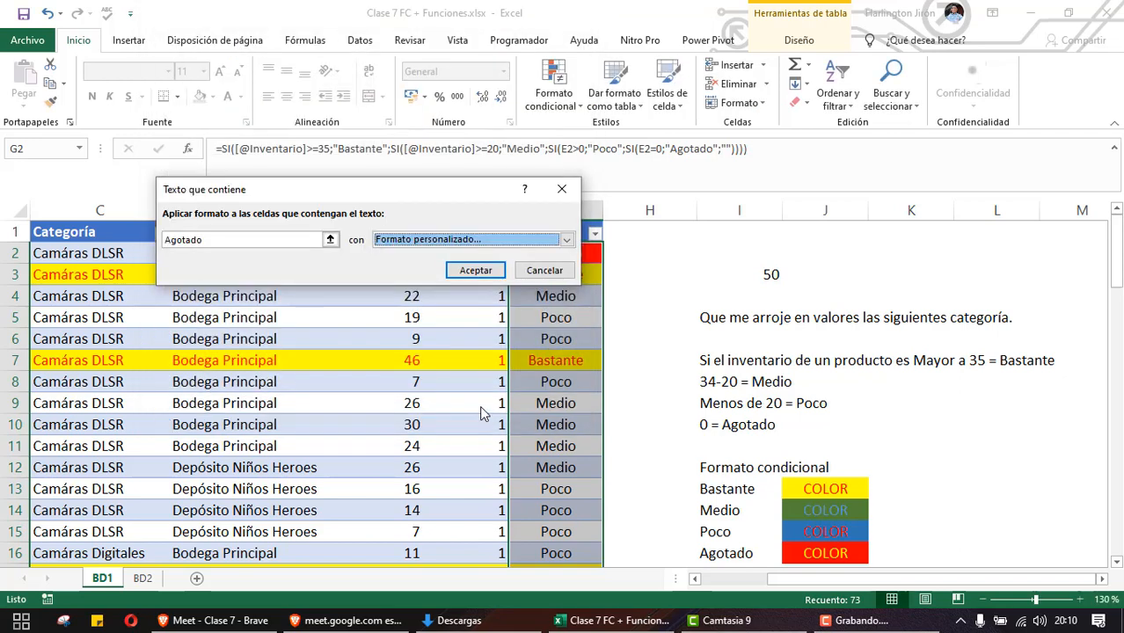
{"action": "left_click", "coordinate": [489, 271]}
{"action": "left_click", "coordinate": [543, 257]}
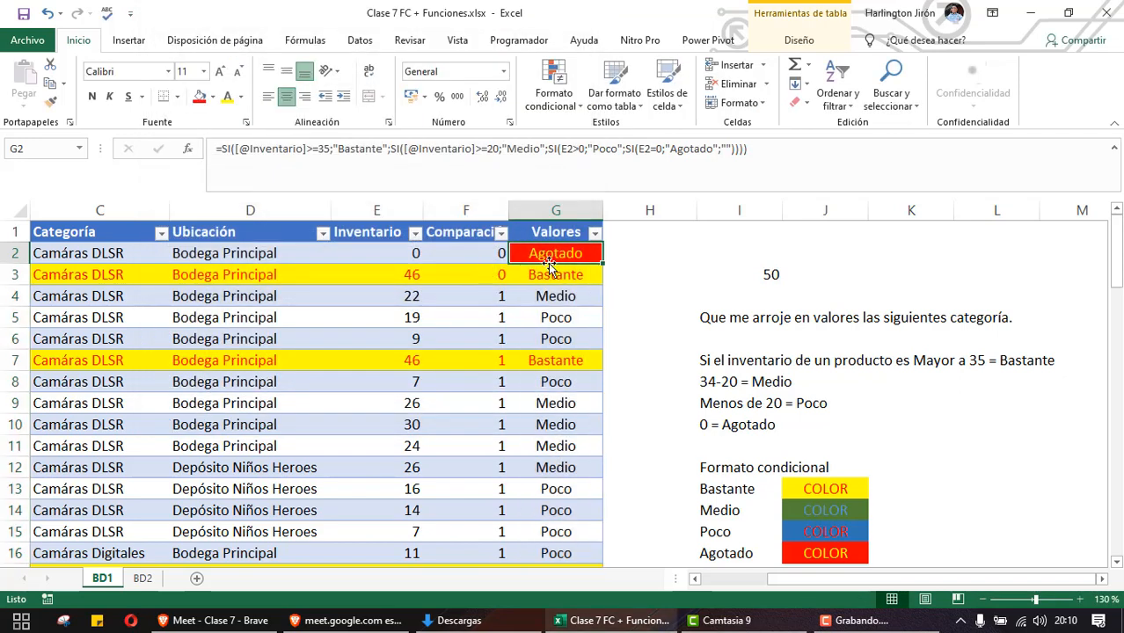
Test the Agotado rule by changing the first product's Inventario in E2 to 1 and back to 0
{"action": "left_click", "coordinate": [395, 240]}
{"action": "left_click", "coordinate": [393, 247]}
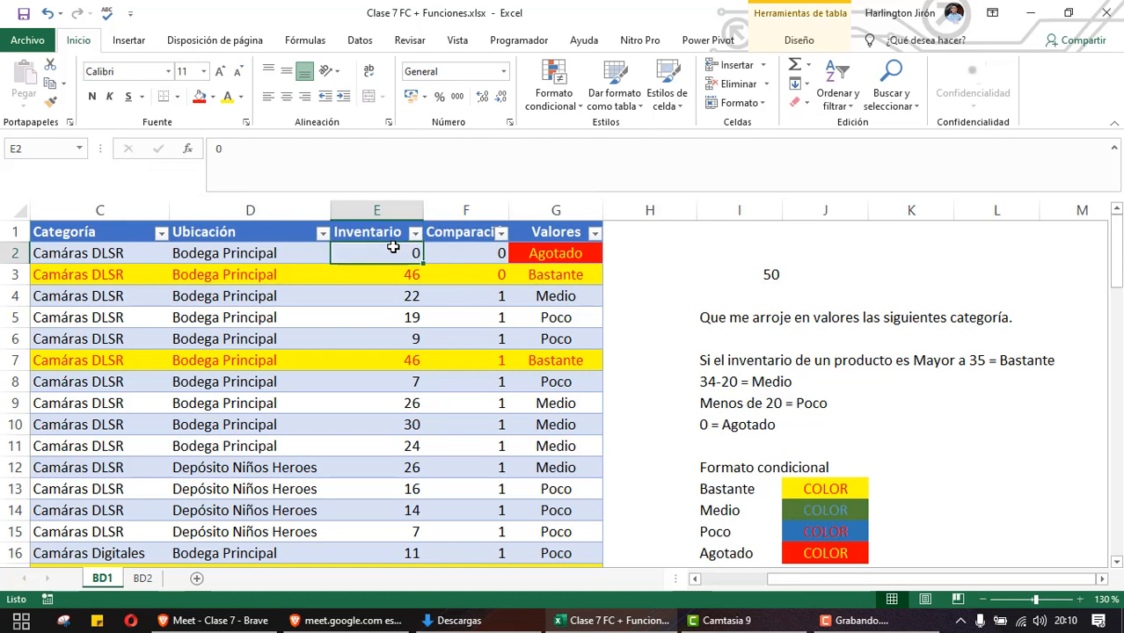
{"action": "type", "text": "1"}
{"action": "key", "text": "Return"}
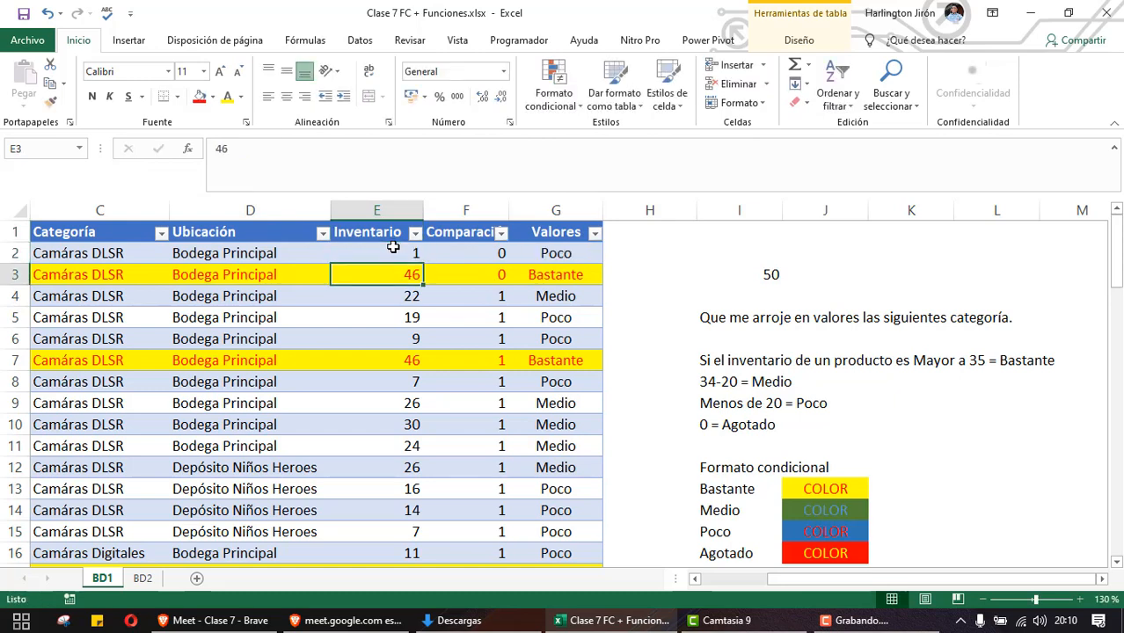
{"action": "left_click", "coordinate": [393, 251]}
{"action": "type", "text": "0"}
{"action": "key", "text": "Return"}
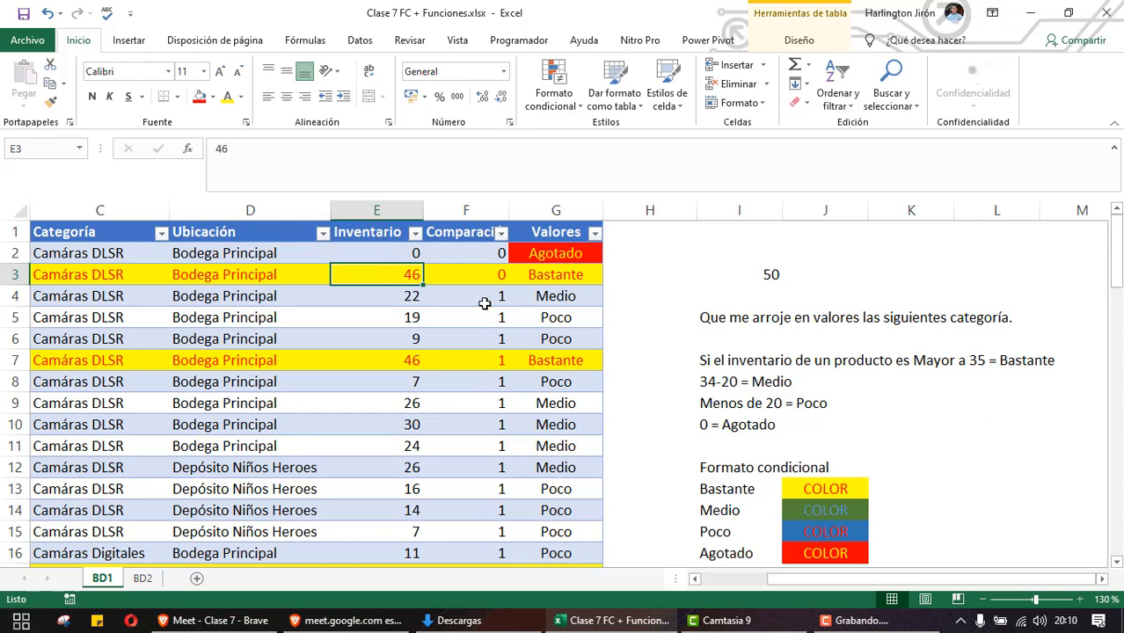
{"action": "left_click", "coordinate": [585, 252]}
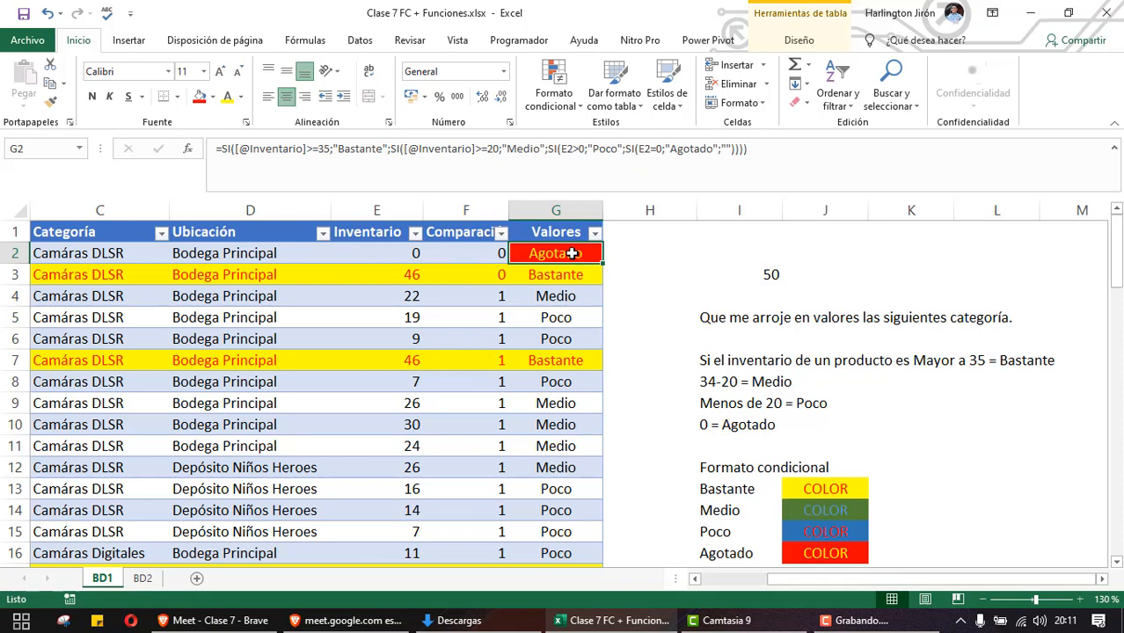
Set the first product's Inventario value in cell E2 to 1
{"action": "left_click", "coordinate": [376, 251]}
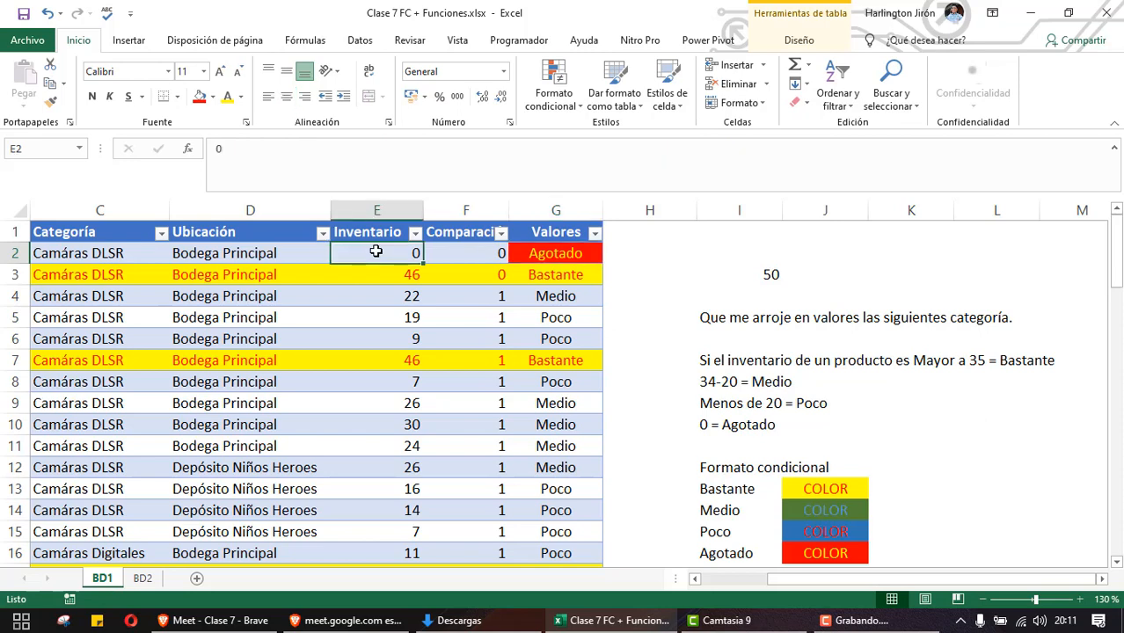
{"action": "type", "text": "1"}
{"action": "key", "text": "Return"}
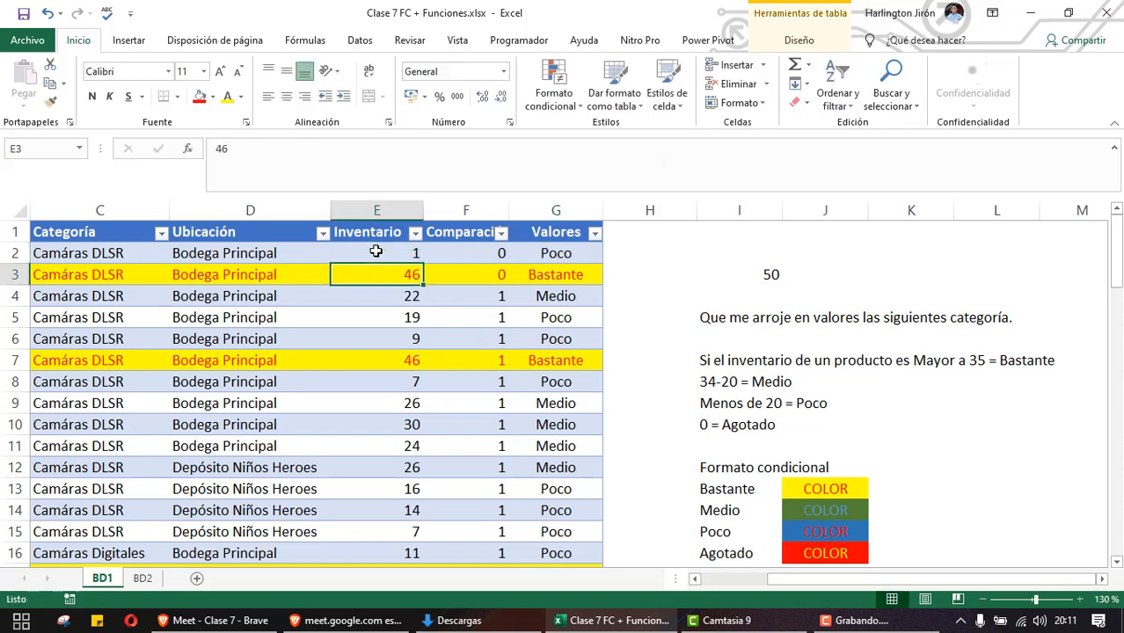
Start a text-contains conditional formatting rule for "Poco" on all the data cells of the Valores column
{"action": "left_click", "coordinate": [547, 253]}
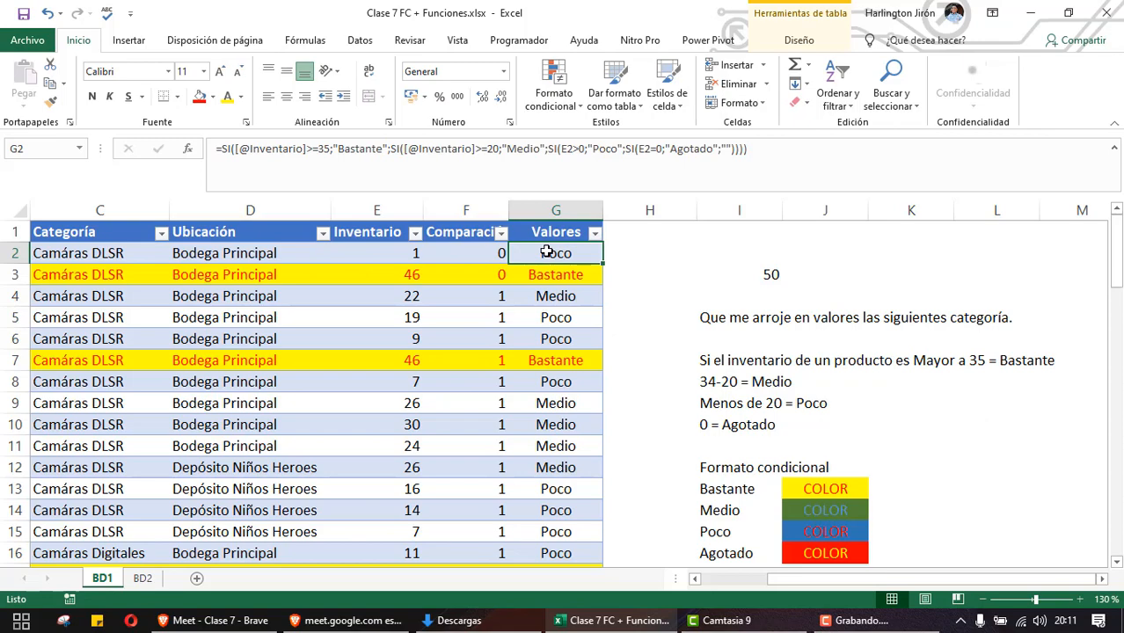
{"action": "left_click_drag", "start_coordinate": [547, 253], "coordinate": [556, 547]}
{"action": "scroll", "coordinate": [610, 401], "scroll_direction": "up", "scroll_amount": 19}
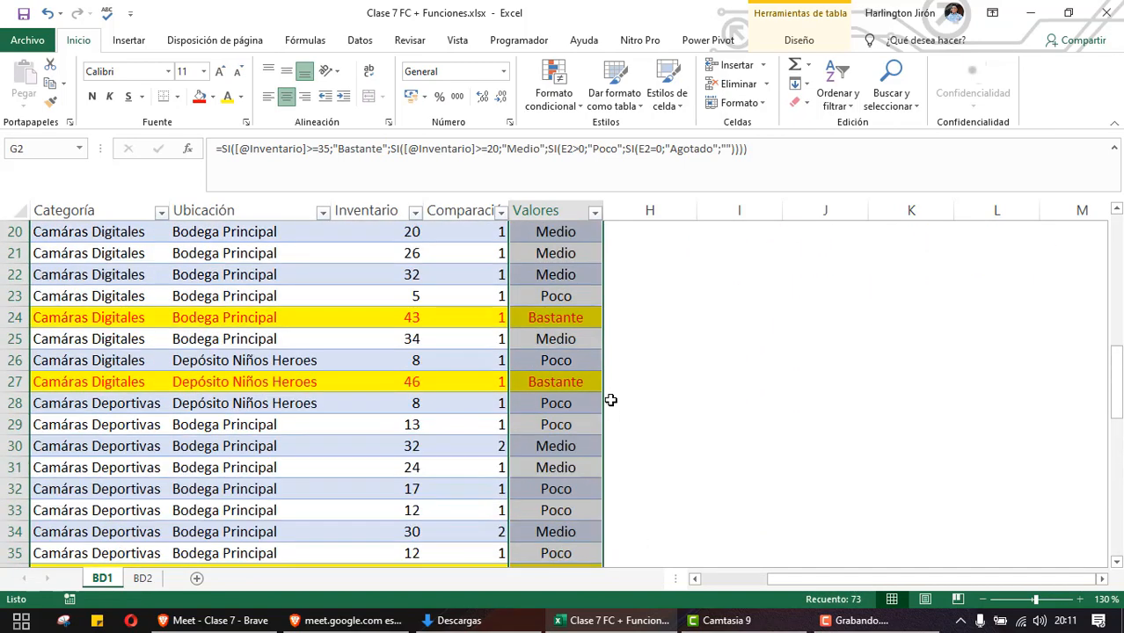
{"action": "left_click", "coordinate": [550, 95]}
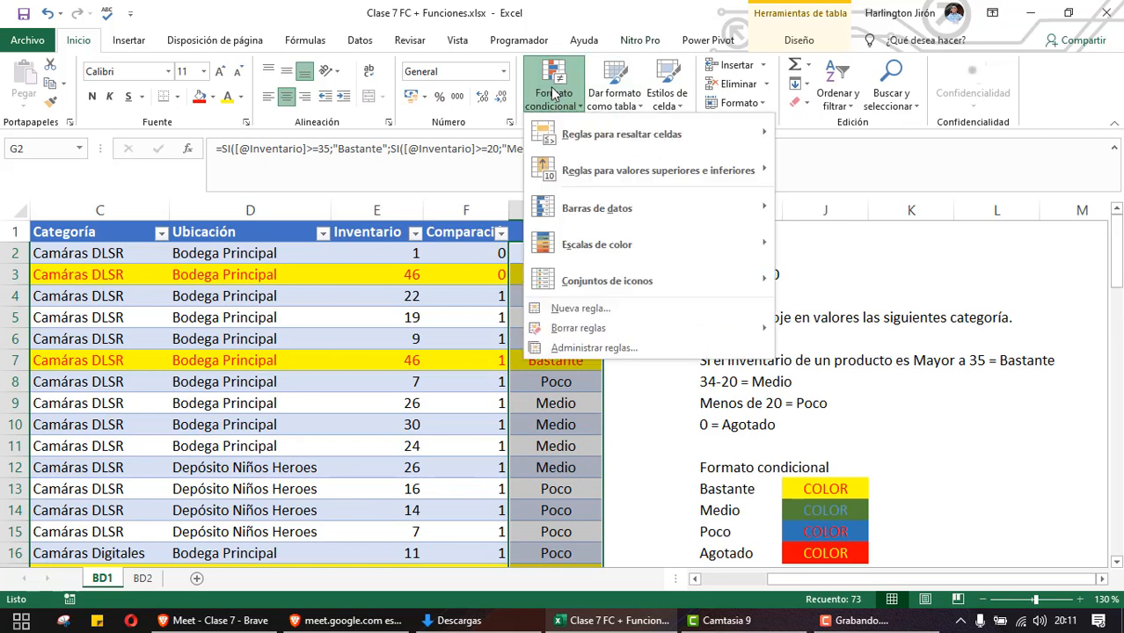
{"action": "mouse_move", "coordinate": [651, 133]}
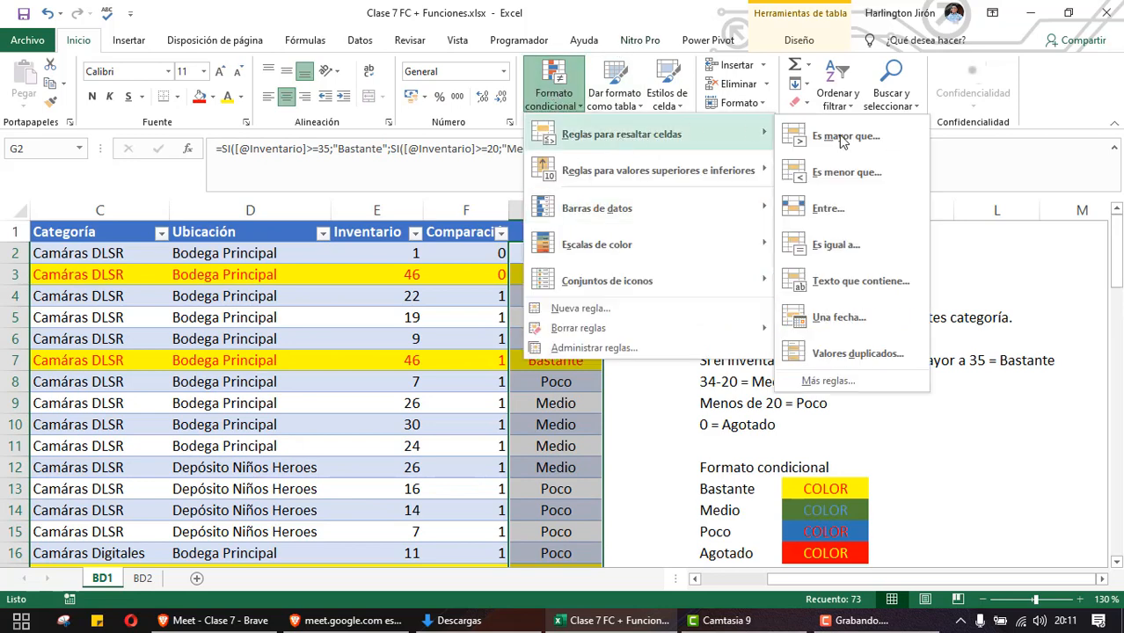
{"action": "left_click", "coordinate": [861, 281]}
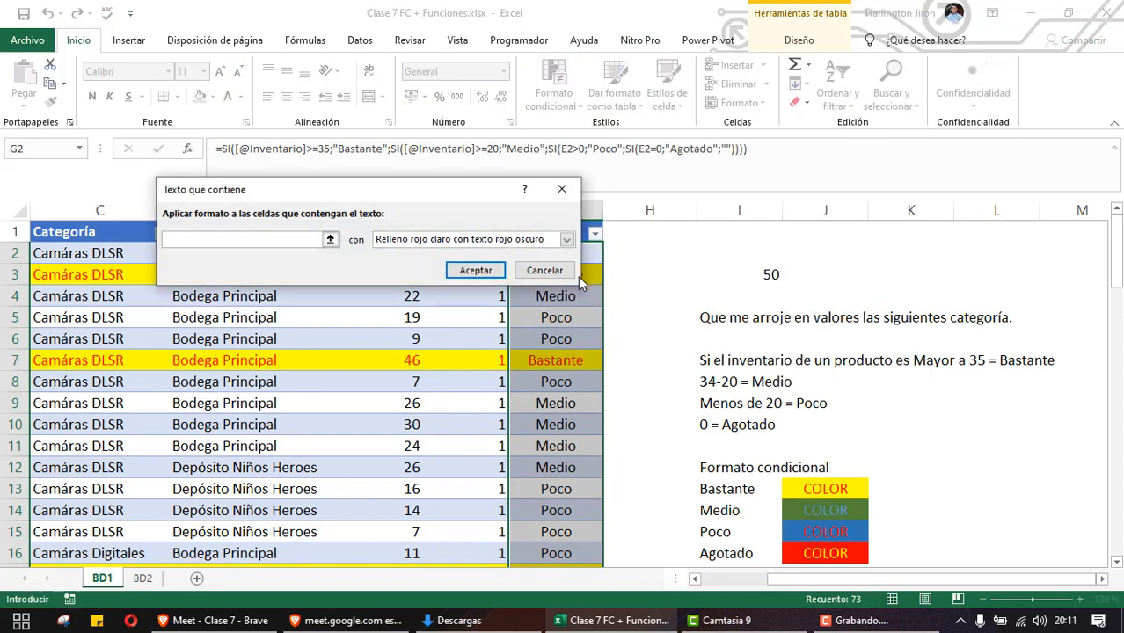
{"action": "type", "text": "Poco"}
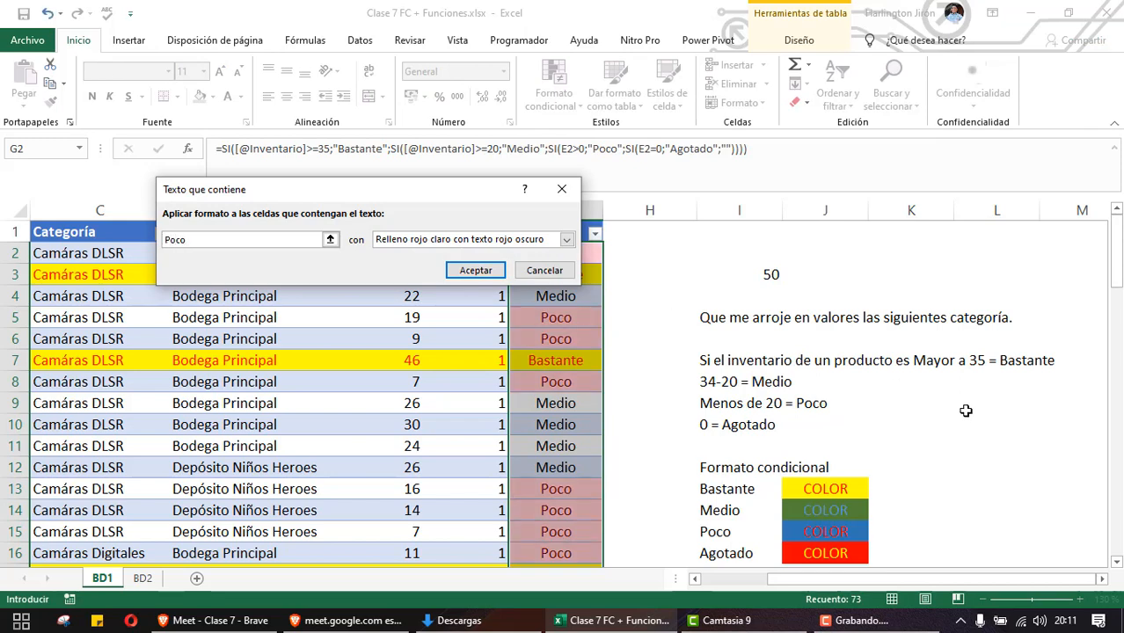
Give the Poco rule a custom format with light blue fill and red font, and apply it
{"action": "left_click", "coordinate": [566, 240]}
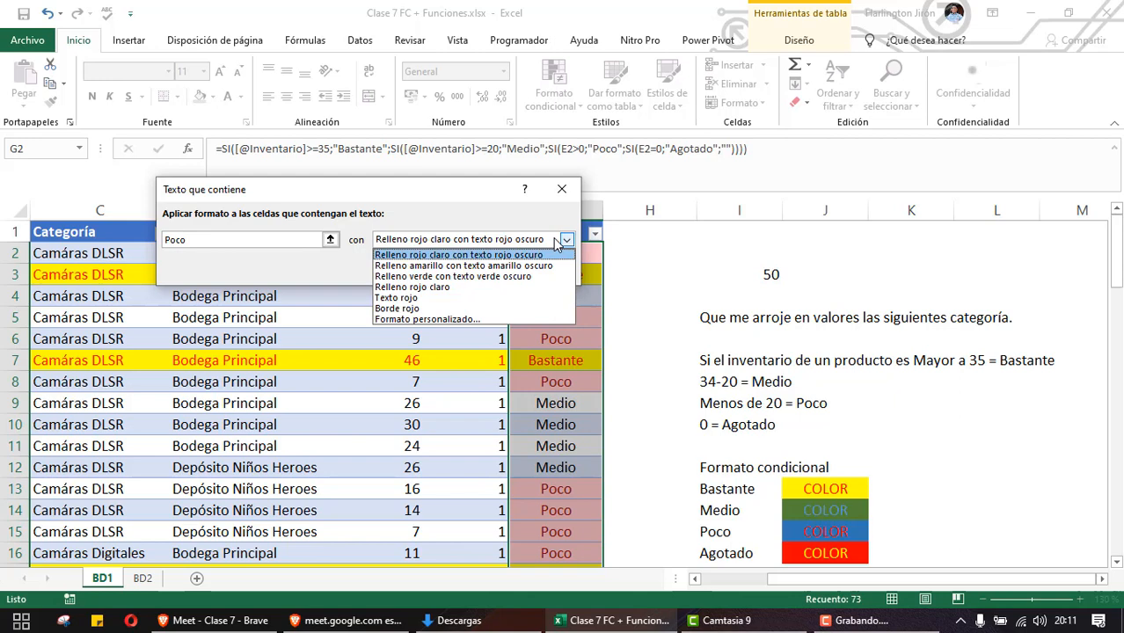
{"action": "left_click", "coordinate": [455, 319]}
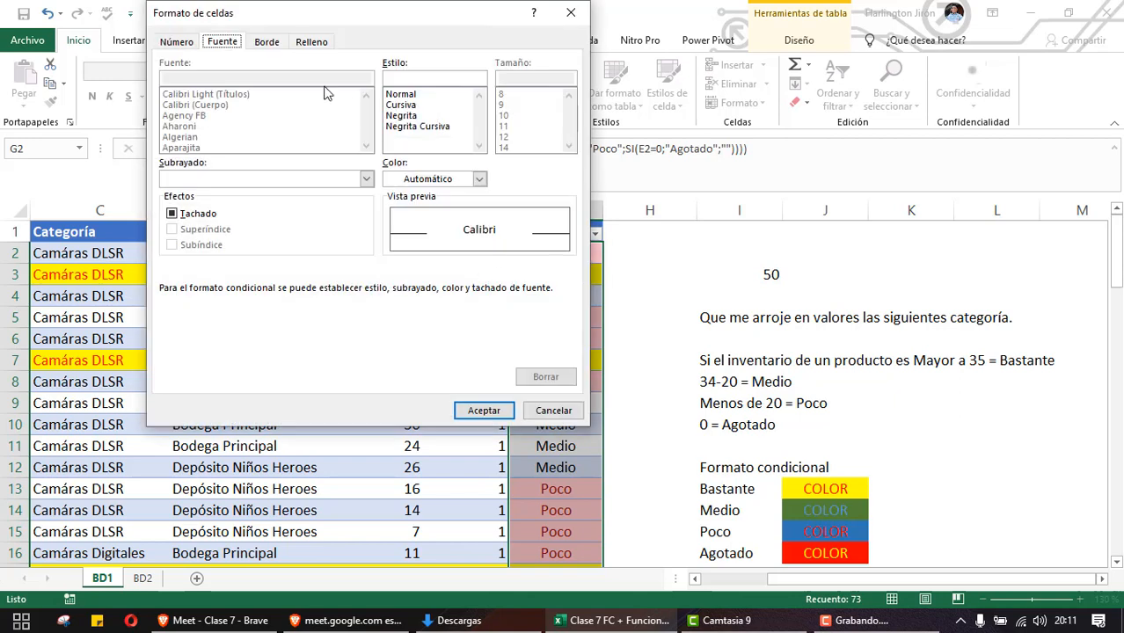
{"action": "left_click", "coordinate": [313, 44]}
{"action": "left_click", "coordinate": [278, 203]}
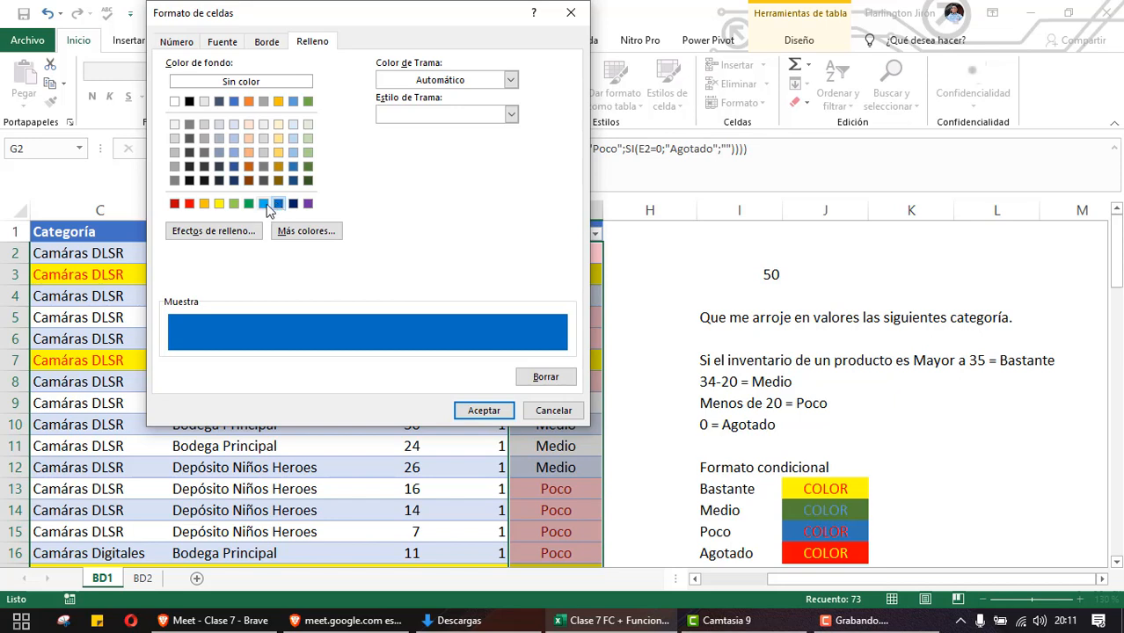
{"action": "left_click", "coordinate": [264, 204]}
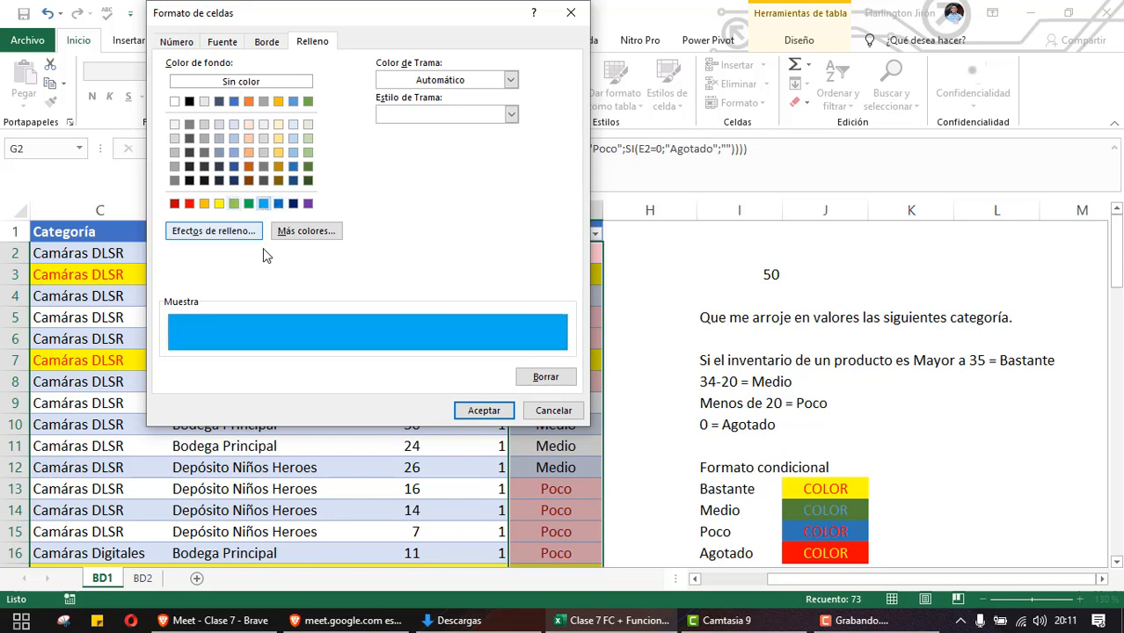
{"action": "left_click", "coordinate": [224, 43]}
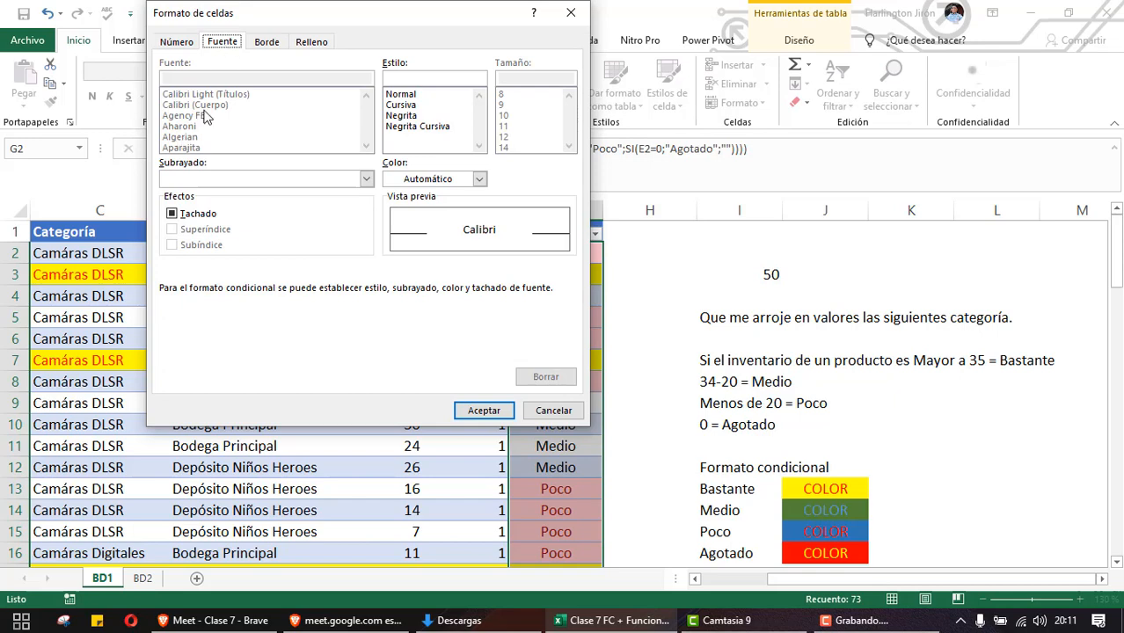
{"action": "left_click", "coordinate": [424, 179]}
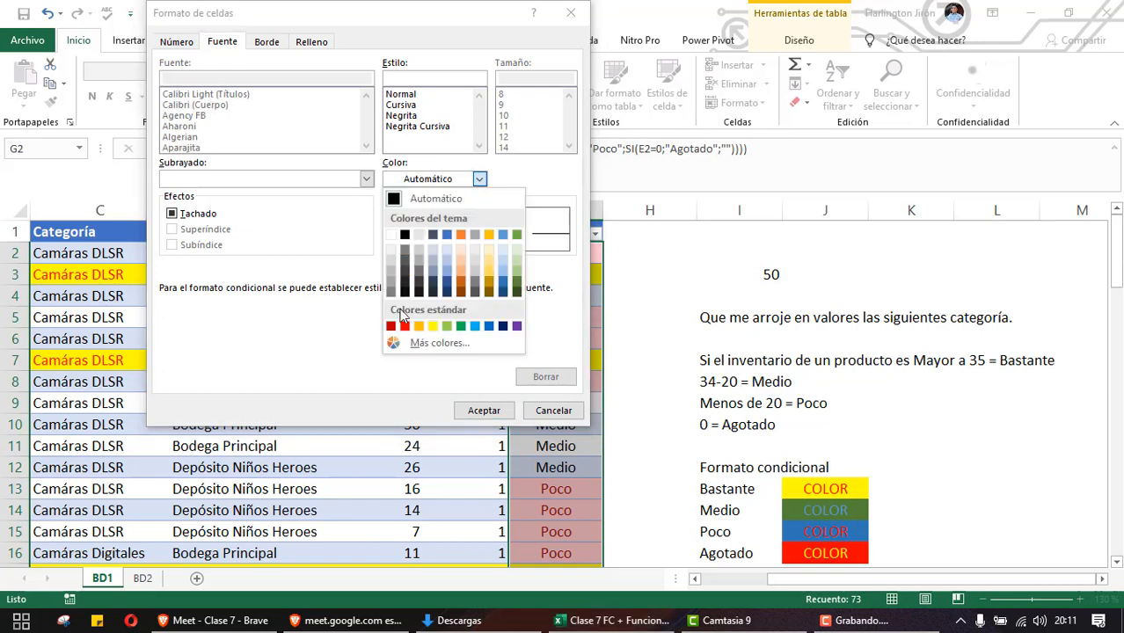
{"action": "left_click", "coordinate": [402, 326]}
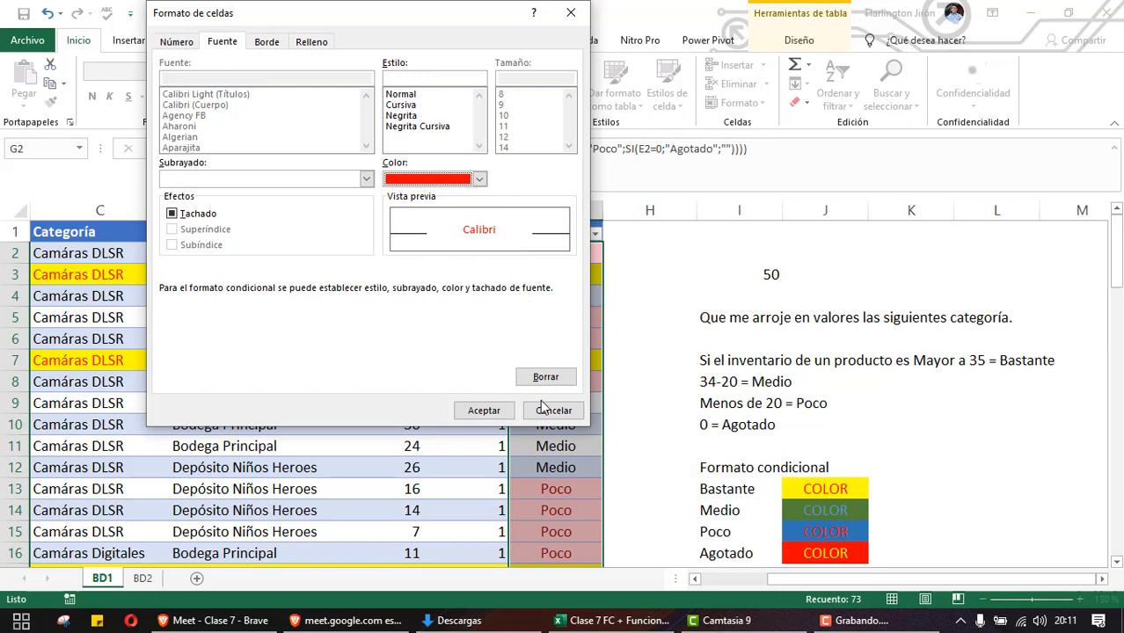
{"action": "left_click", "coordinate": [483, 411]}
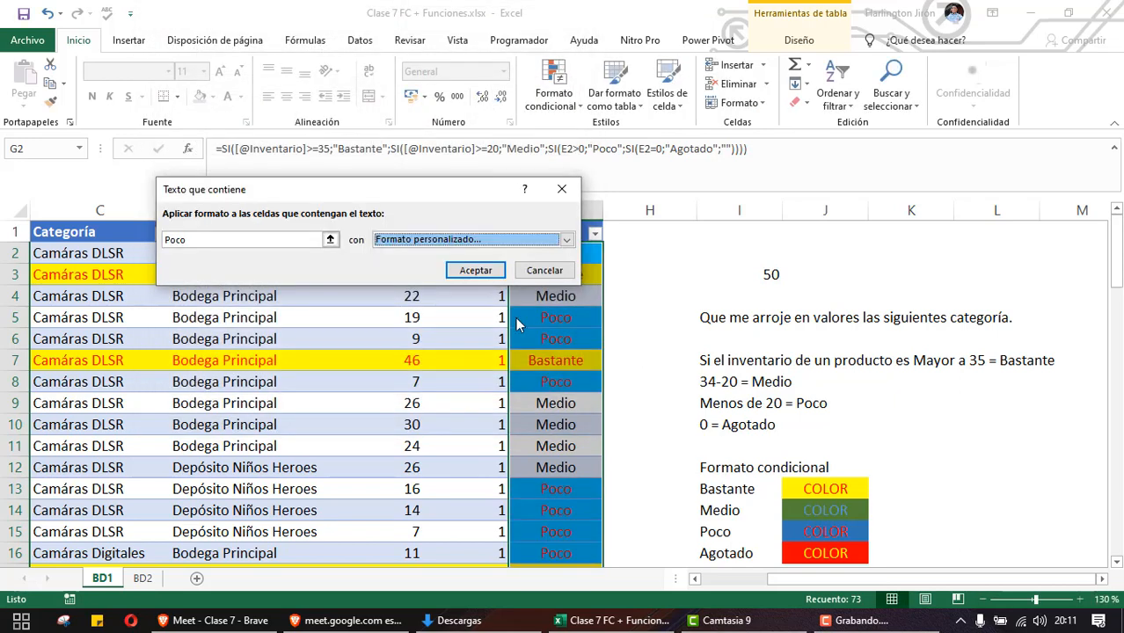
{"action": "left_click", "coordinate": [476, 270]}
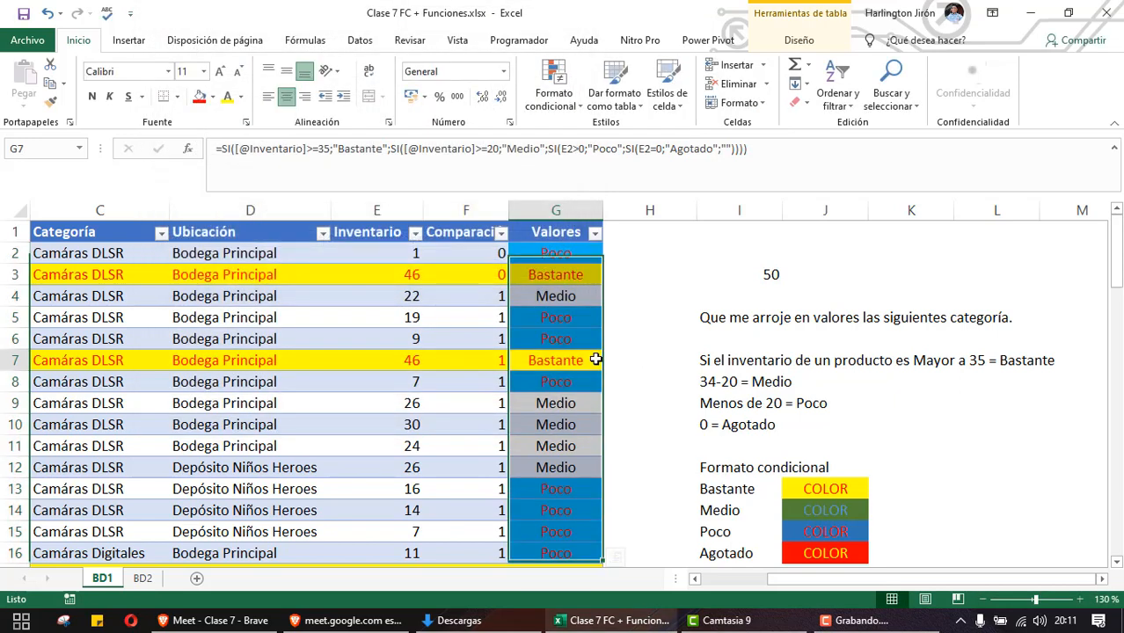
{"action": "left_click", "coordinate": [404, 254]}
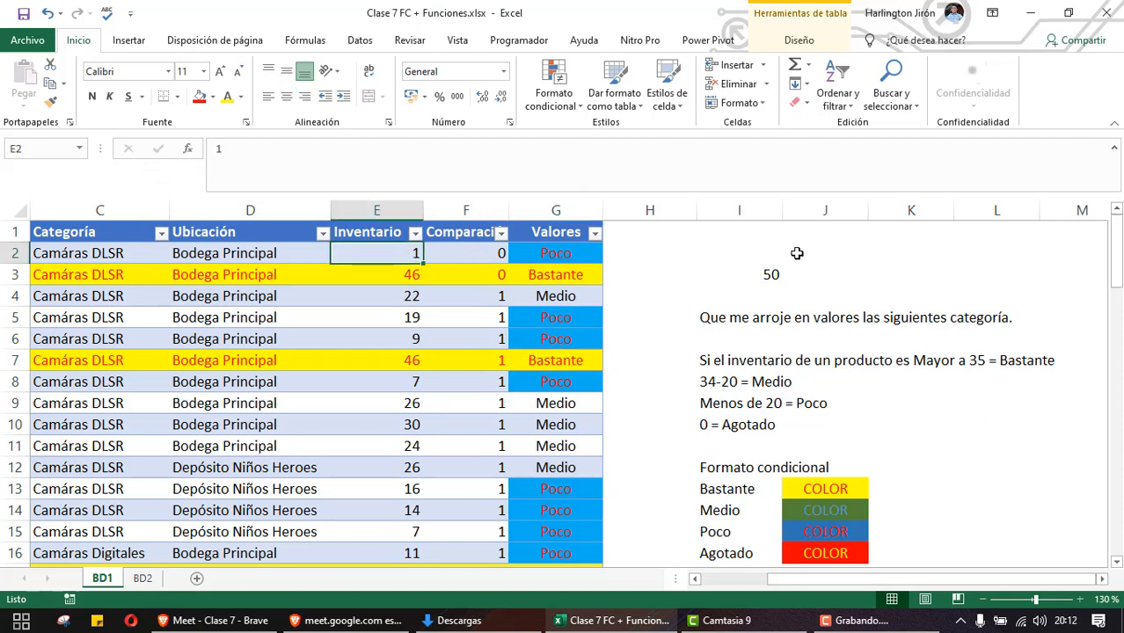
Test the category rules by changing the first product's Inventario in E2 to 40, then 18, and finally 0
{"action": "type", "text": "40"}
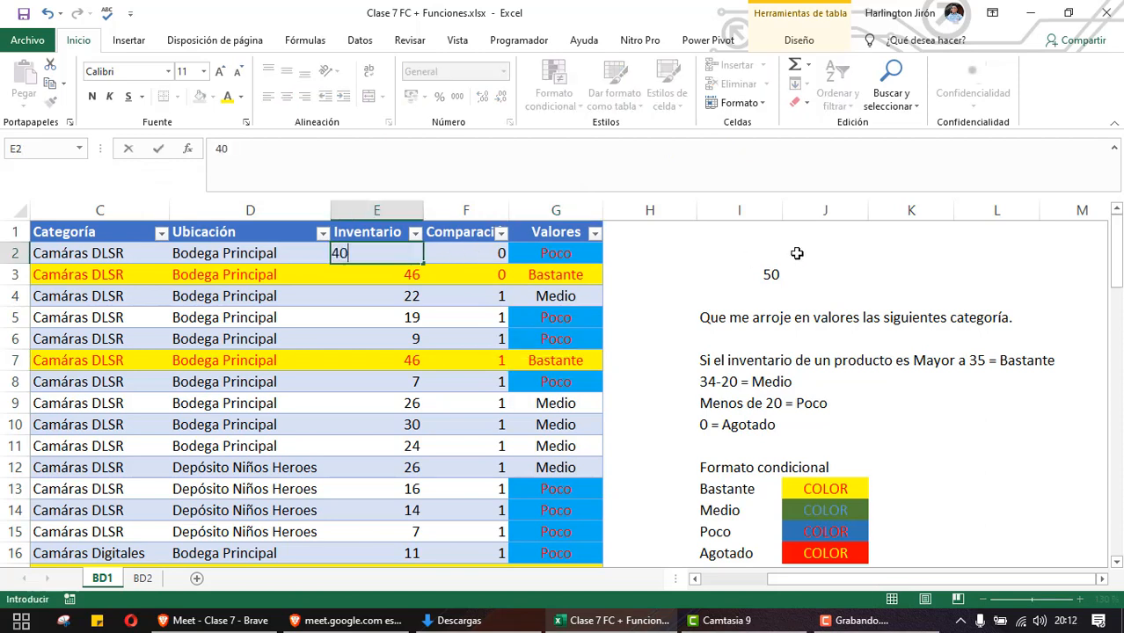
{"action": "key", "text": "Return"}
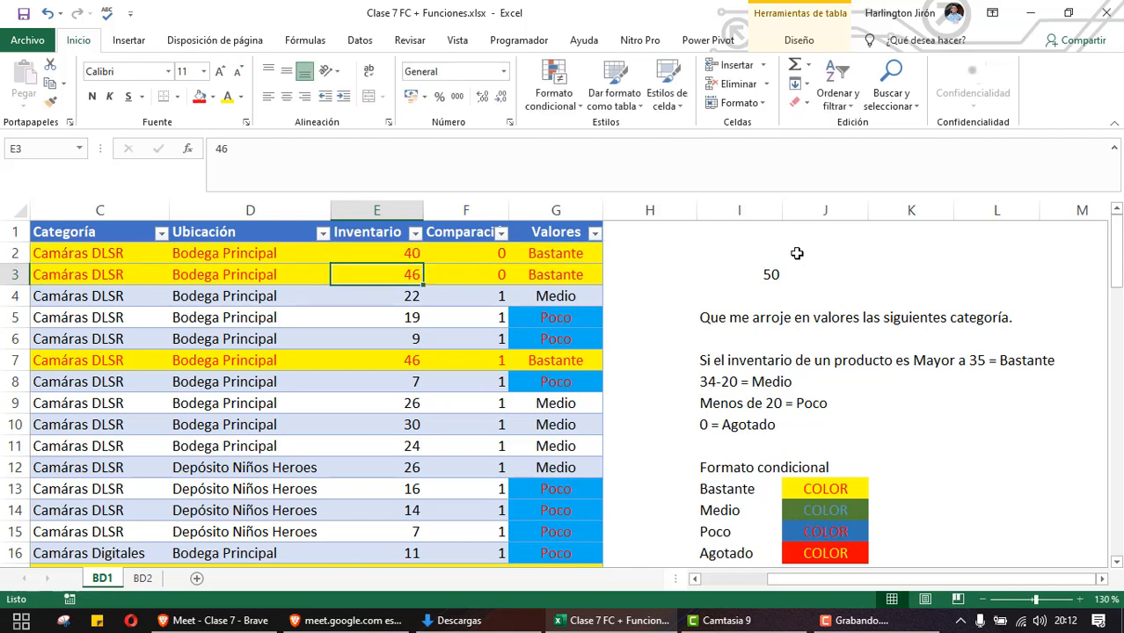
{"action": "key", "text": "Up"}
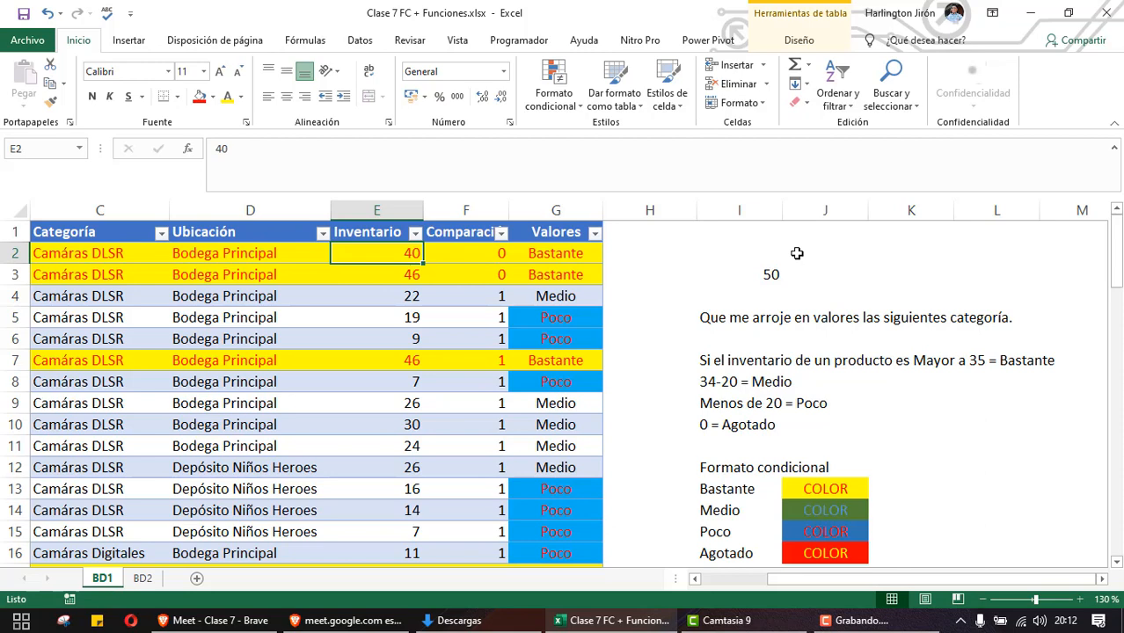
{"action": "type", "text": "18"}
{"action": "key", "text": "Return"}
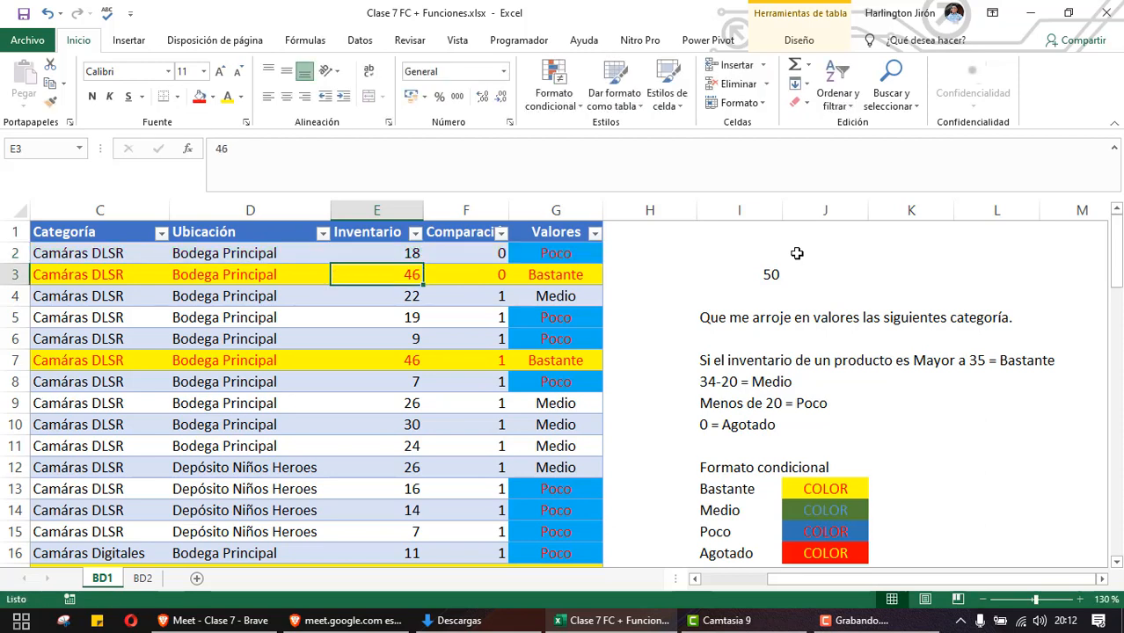
{"action": "key", "text": "Up"}
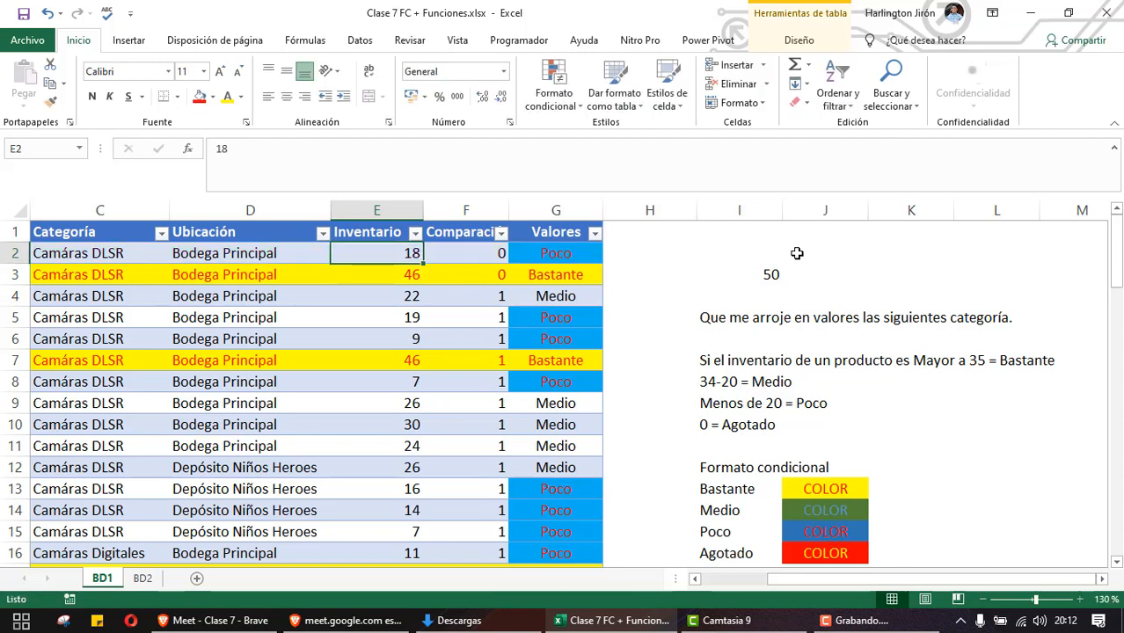
{"action": "type", "text": "0"}
{"action": "key", "text": "Return"}
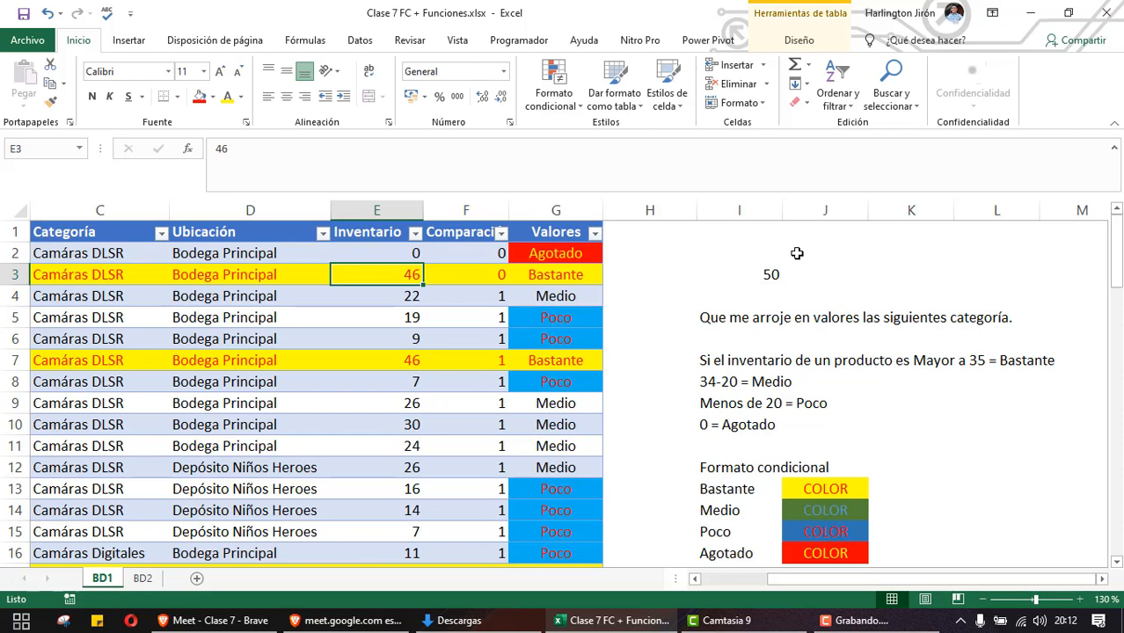
Examine the nested SI formula in cell G2 of the Valores column alongside the first product's Inventario value
{"action": "key", "text": "Right"}
{"action": "key", "text": "Up"}
{"action": "key", "text": "Right"}
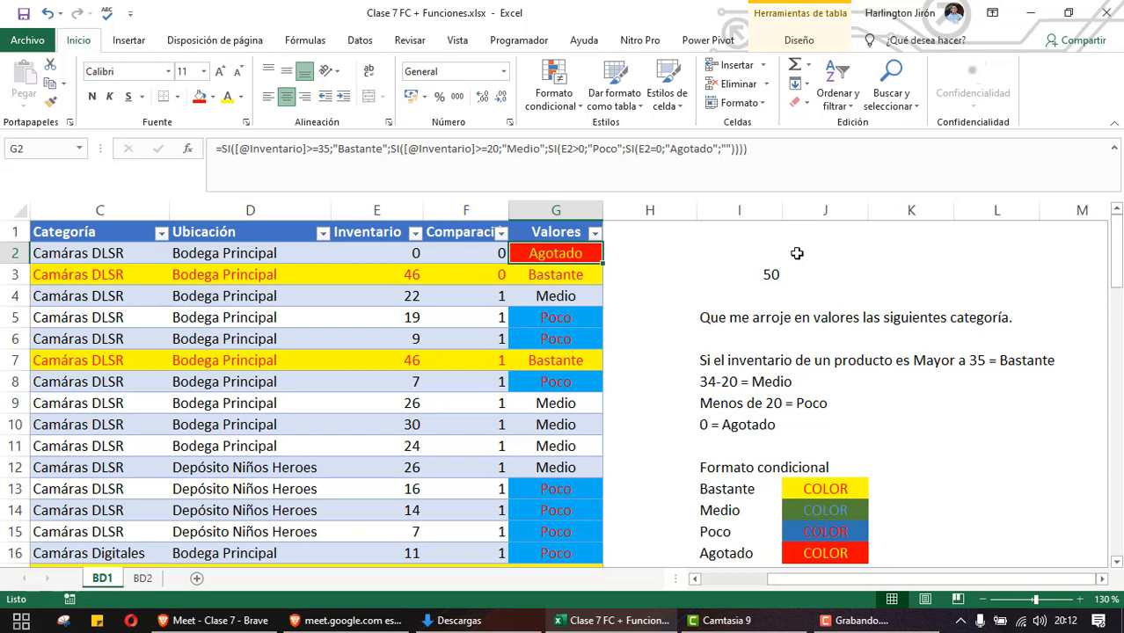
{"action": "left_click", "coordinate": [414, 253]}
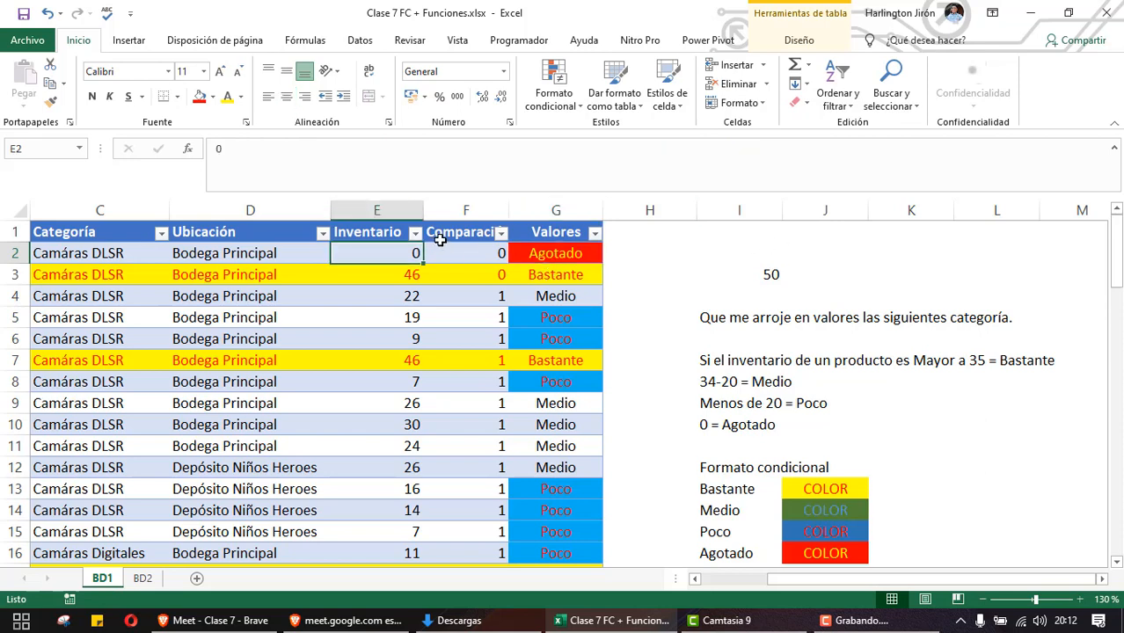
{"action": "key", "text": "Down"}
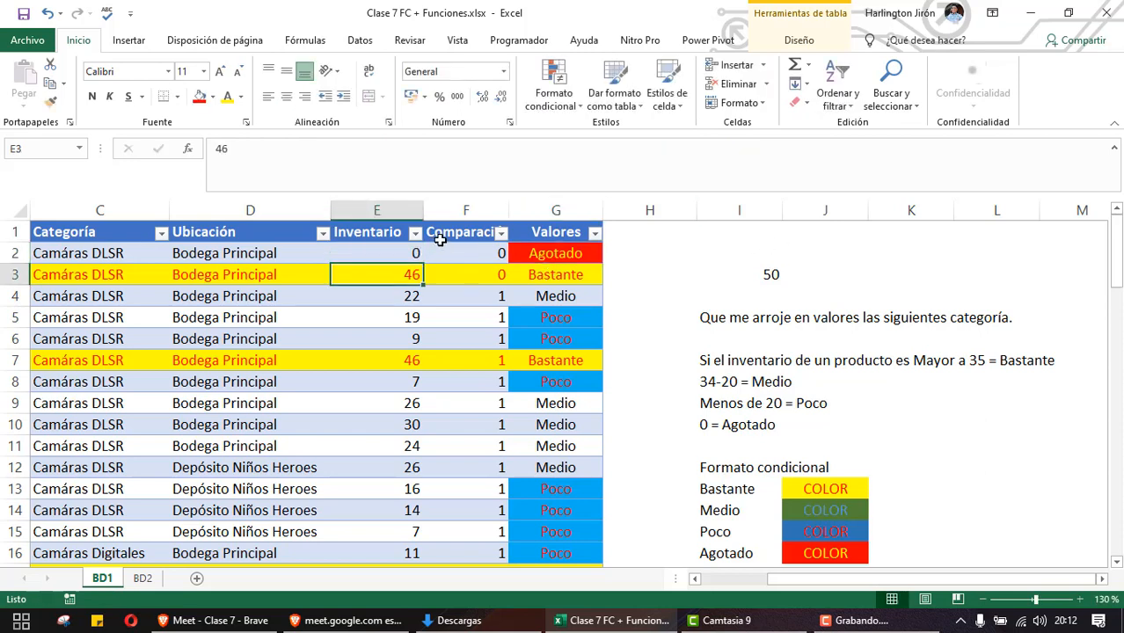
{"action": "left_click", "coordinate": [563, 252]}
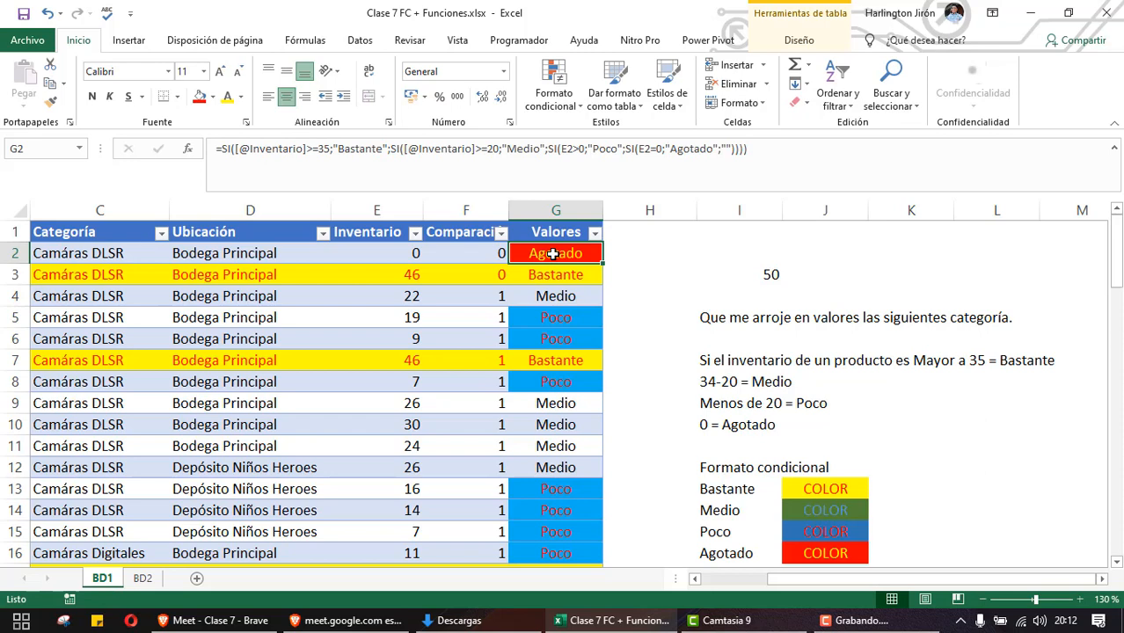
{"action": "left_click", "coordinate": [783, 143]}
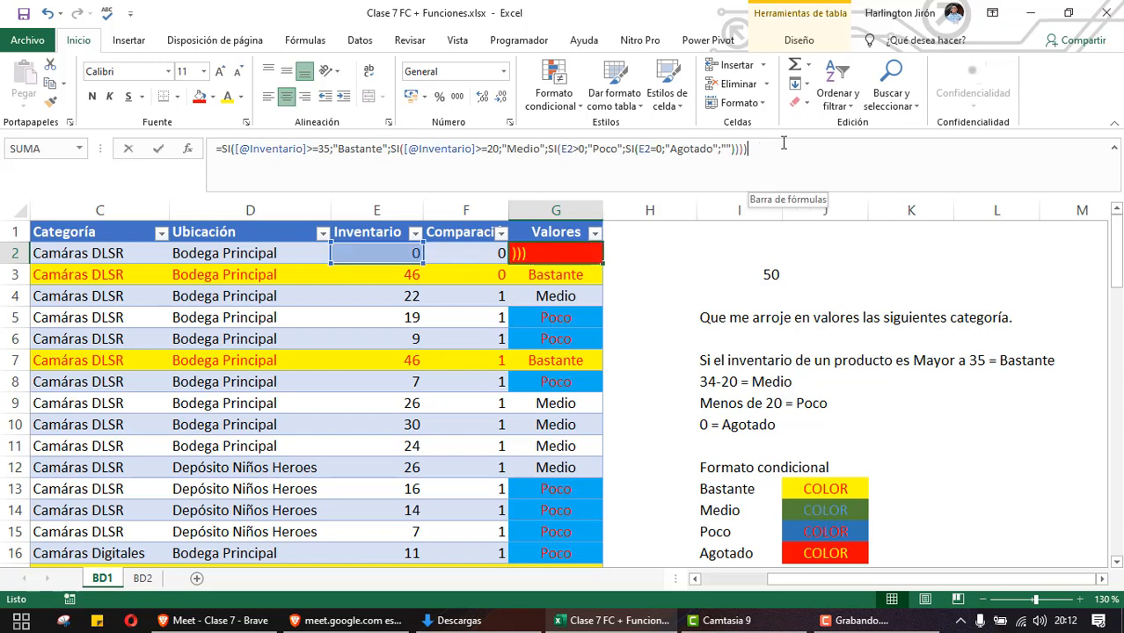
{"action": "triple_click", "coordinate": [783, 143]}
{"action": "left_click", "coordinate": [810, 157]}
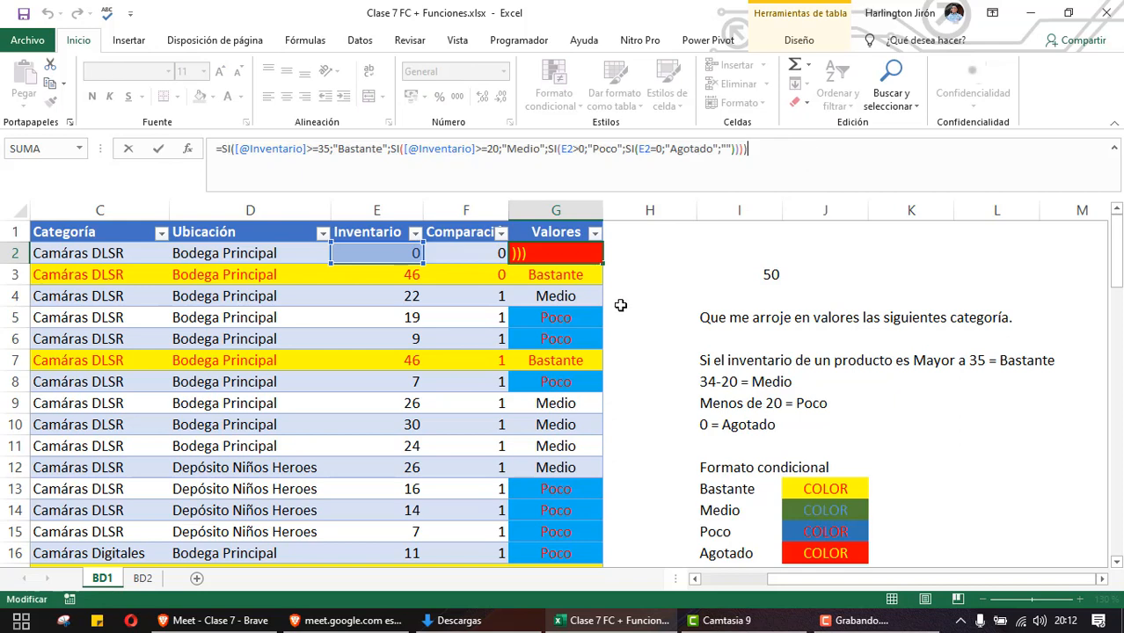
{"action": "key", "text": "Return"}
{"action": "double_click", "coordinate": [567, 252]}
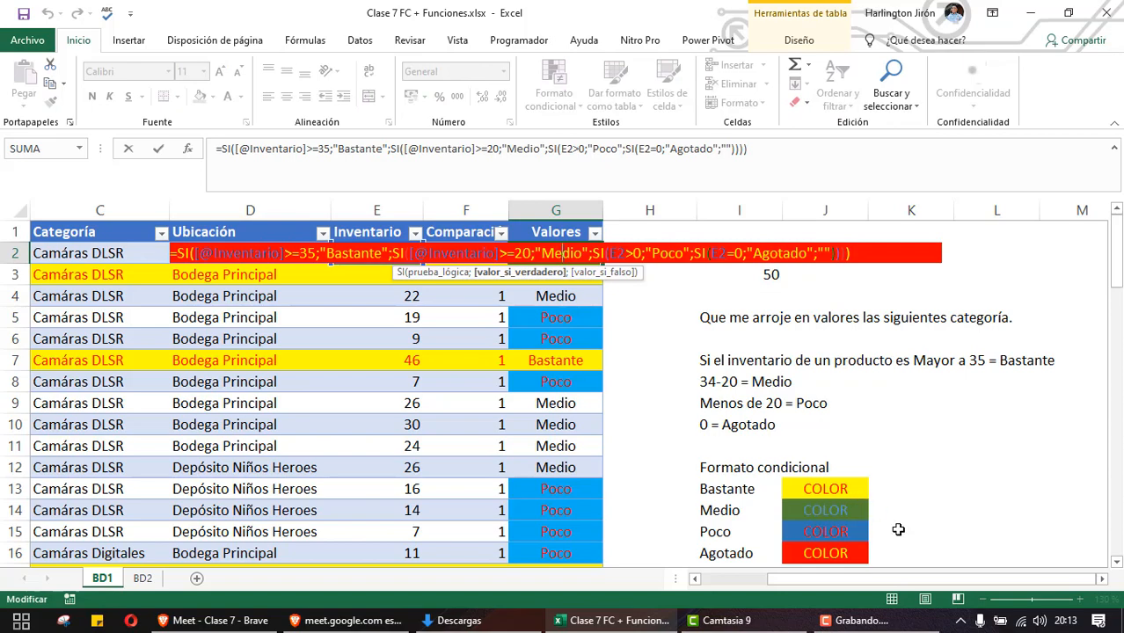
{"action": "key", "text": "Return"}
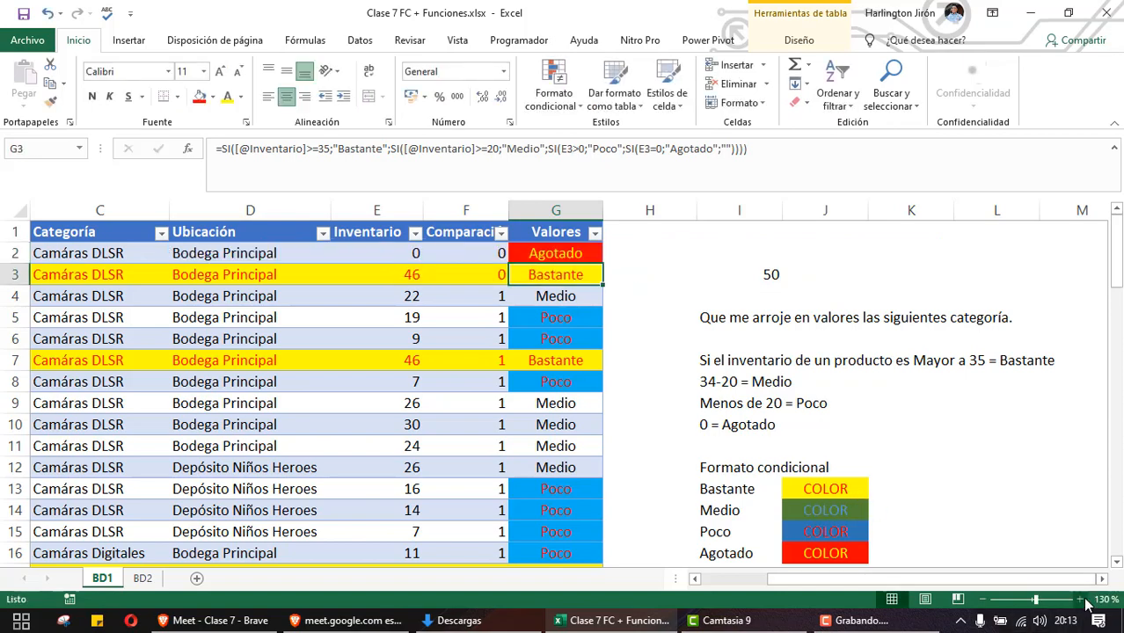
Enlarge the sheet to 160% and open the nested SI formula in G2 for review
{"action": "left_click", "coordinate": [1080, 599]}
{"action": "left_click", "coordinate": [1080, 599]}
{"action": "left_click", "coordinate": [1080, 599]}
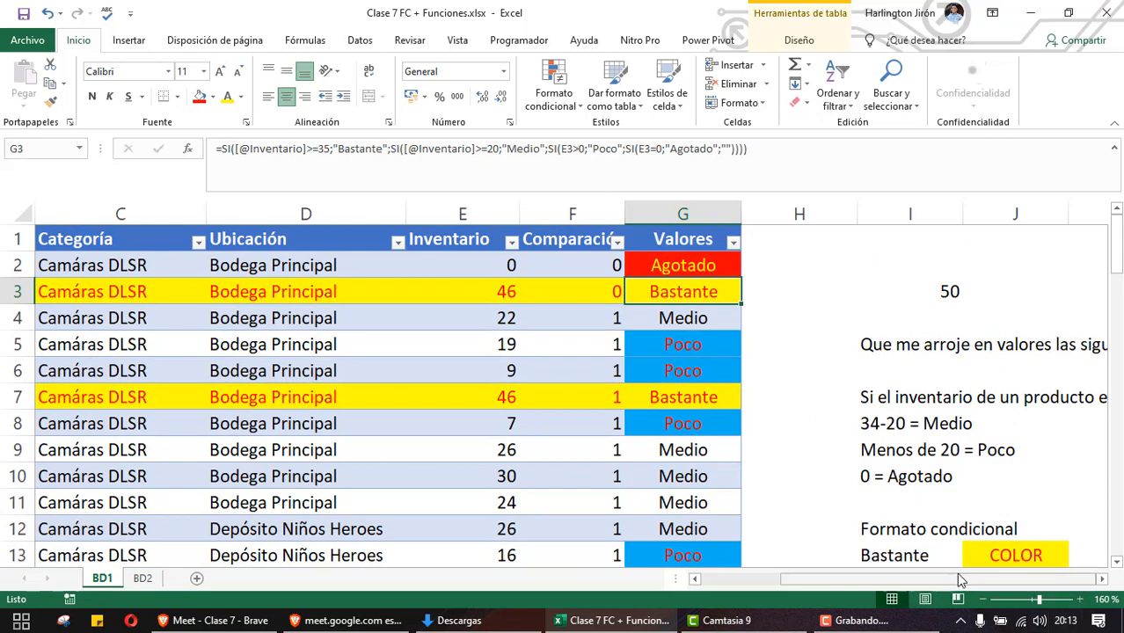
{"action": "double_click", "coordinate": [673, 266]}
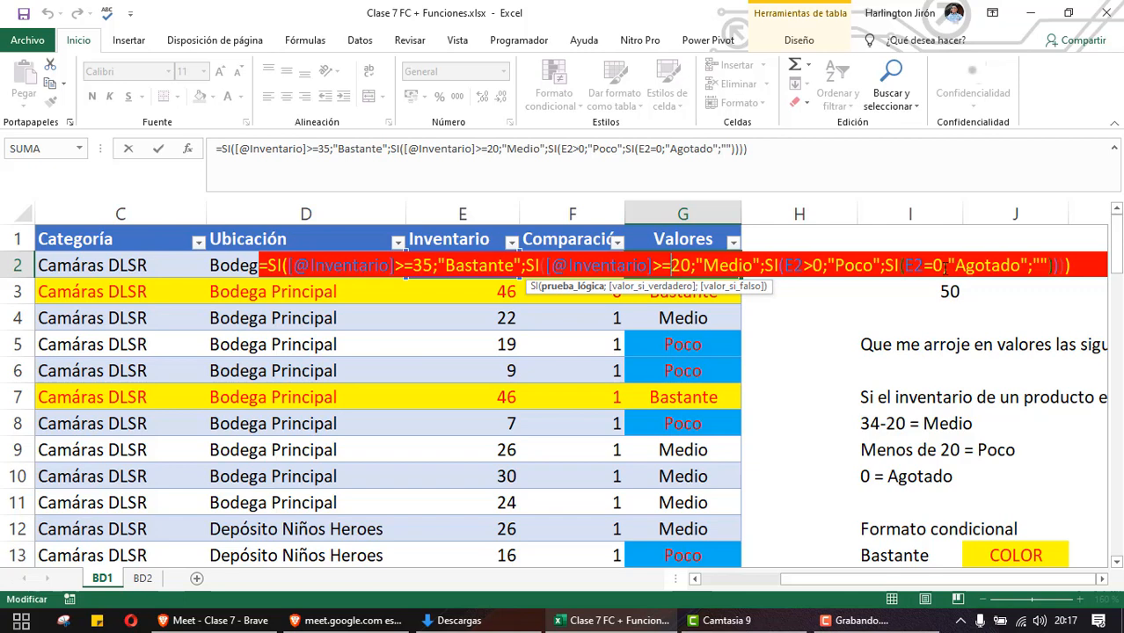
Switch to the Google Meet call in Brave and leave the Clase 7 meeting
{"action": "left_click", "coordinate": [195, 621]}
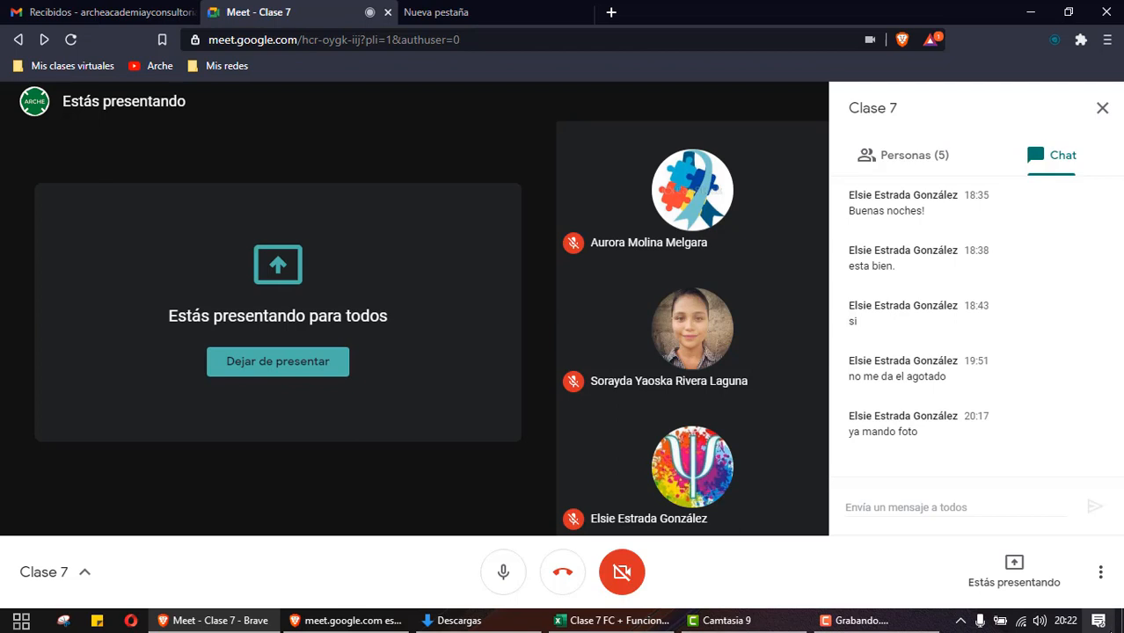
{"action": "mouse_move", "coordinate": [908, 624]}
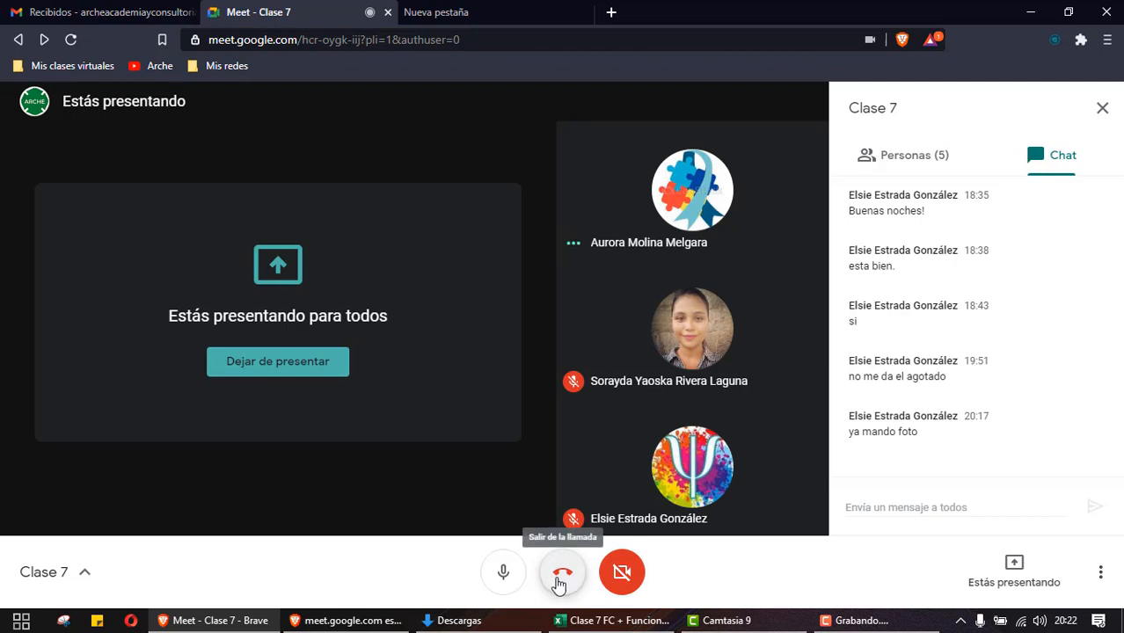
{"action": "mouse_move", "coordinate": [611, 621]}
{"action": "left_click", "coordinate": [564, 573]}
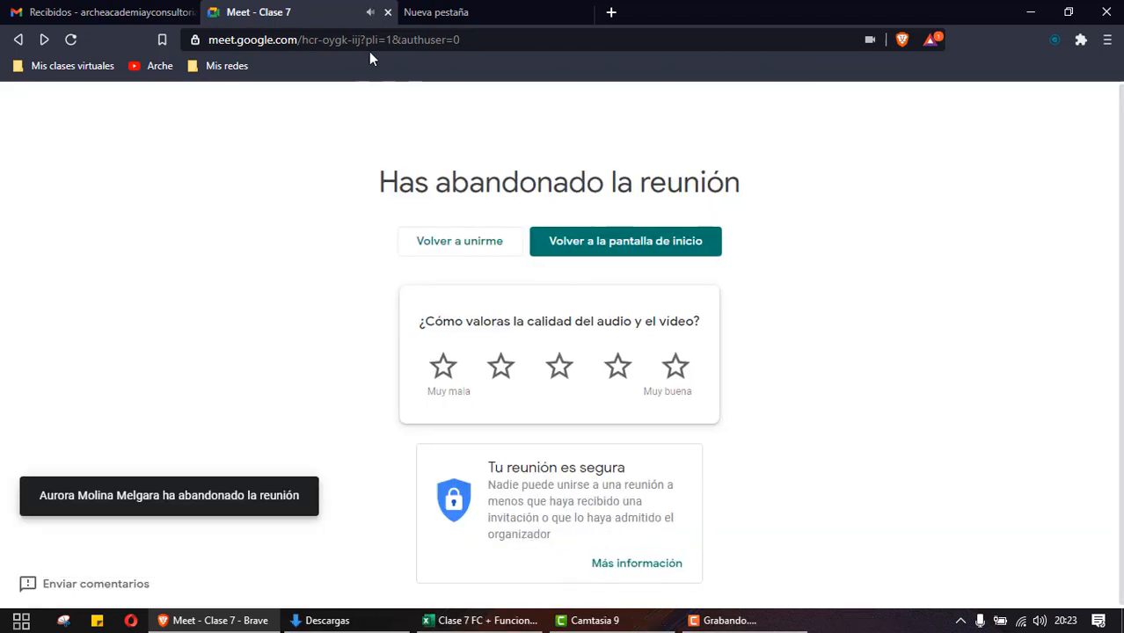
Close the new, Meet and mail inbox tabs in Brave to return to the Excel workbook
{"action": "left_click", "coordinate": [584, 12]}
{"action": "left_click", "coordinate": [388, 13]}
{"action": "left_click", "coordinate": [191, 12]}
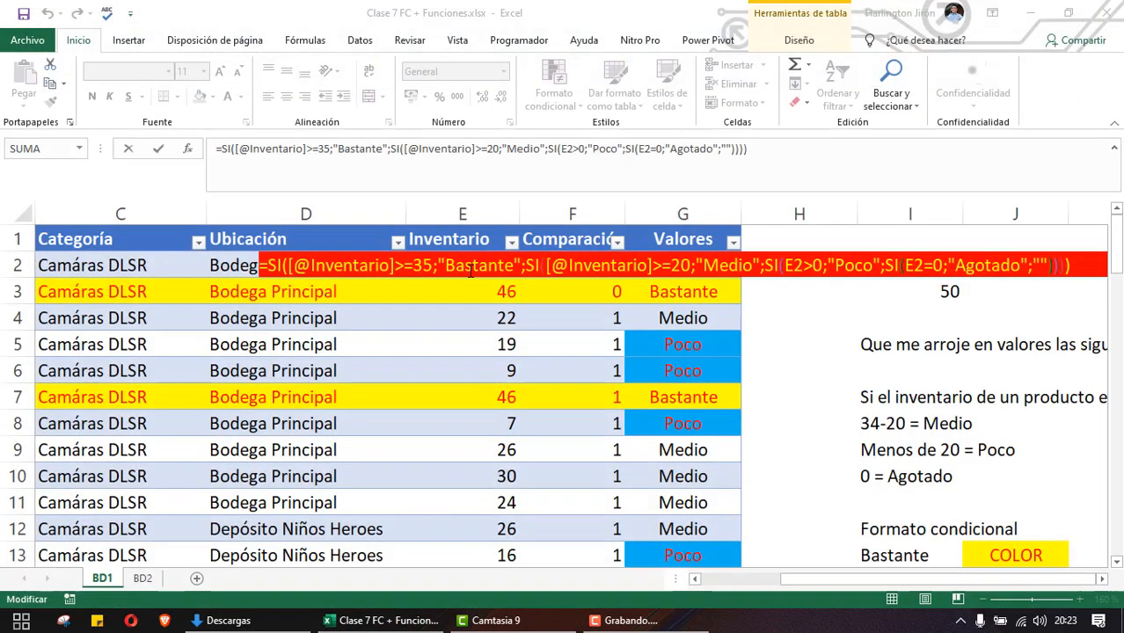